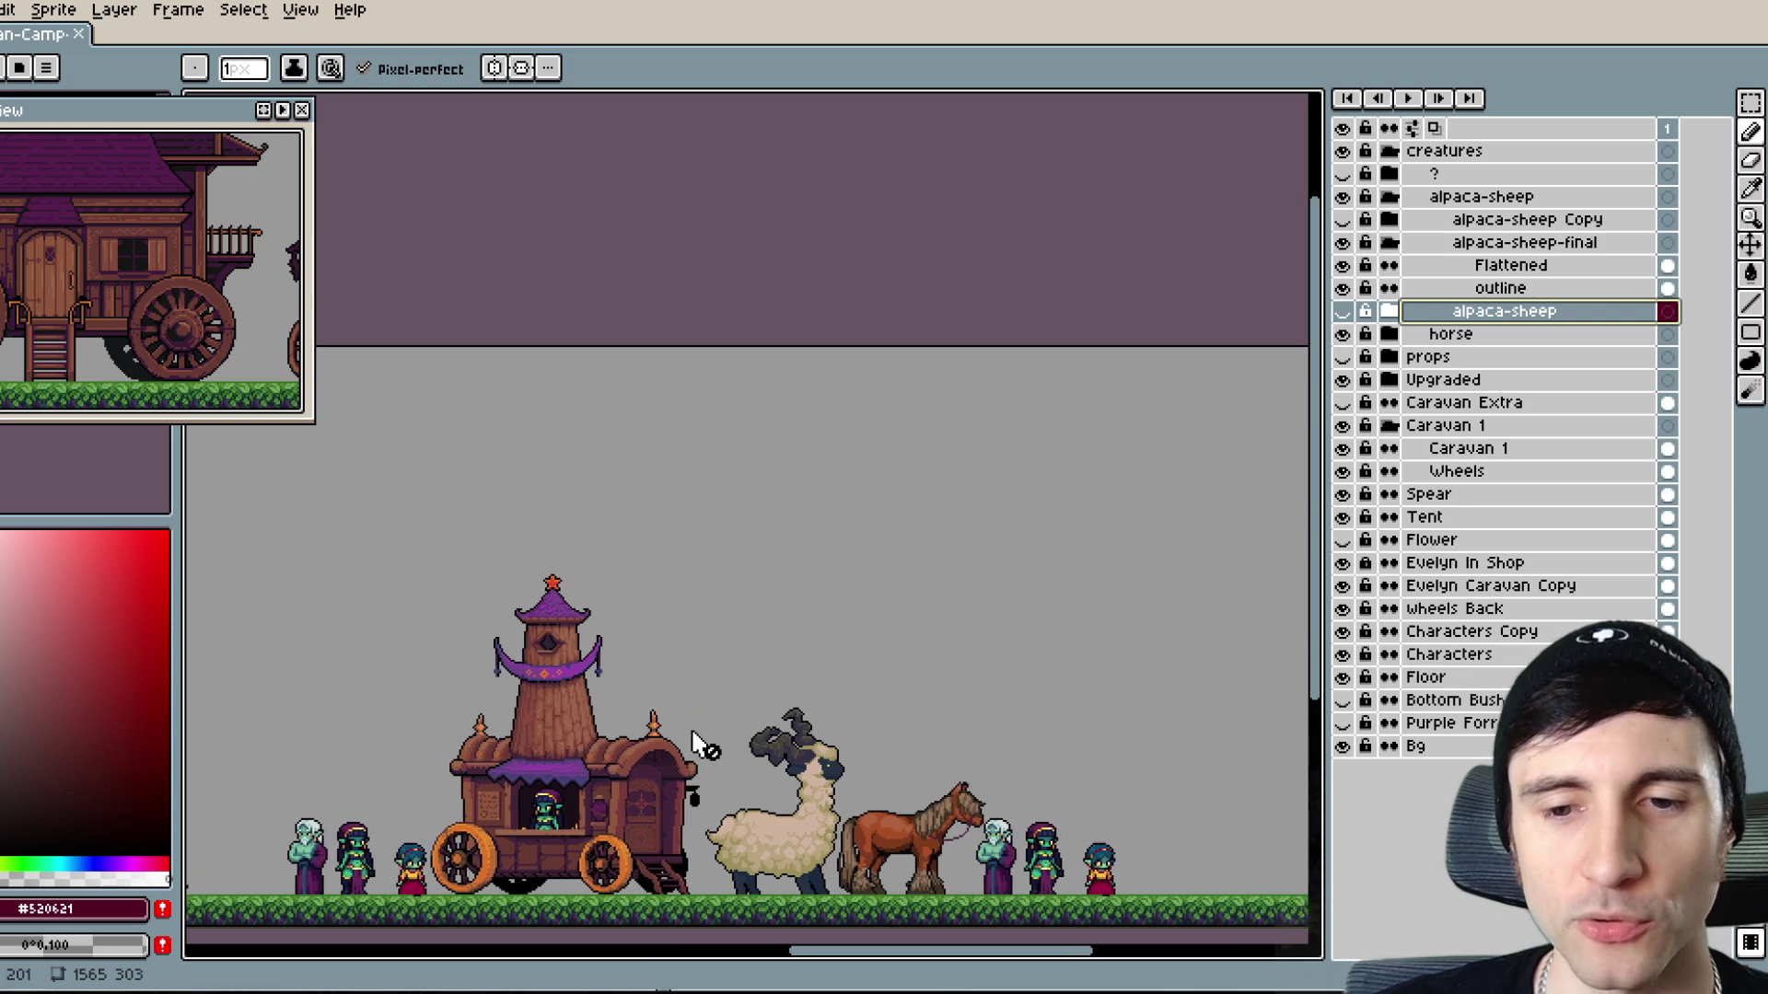
drag(988, 756, 900, 738)
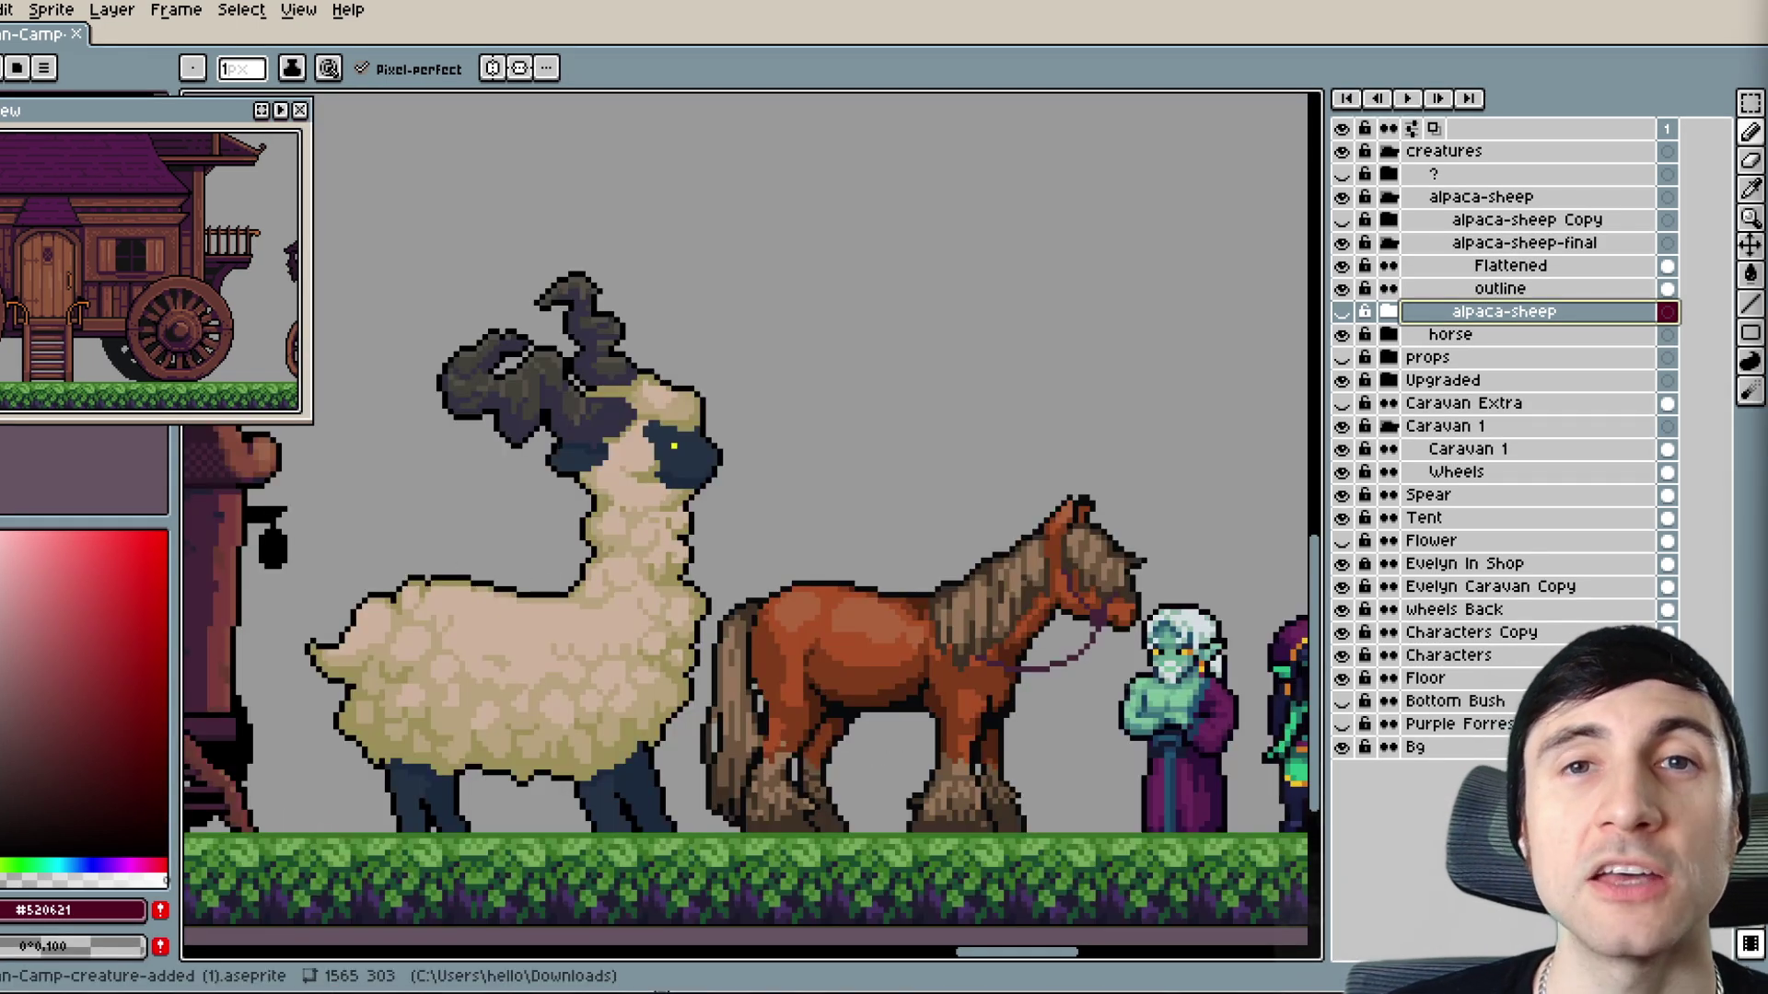
scroll(1077, 727, down, 2)
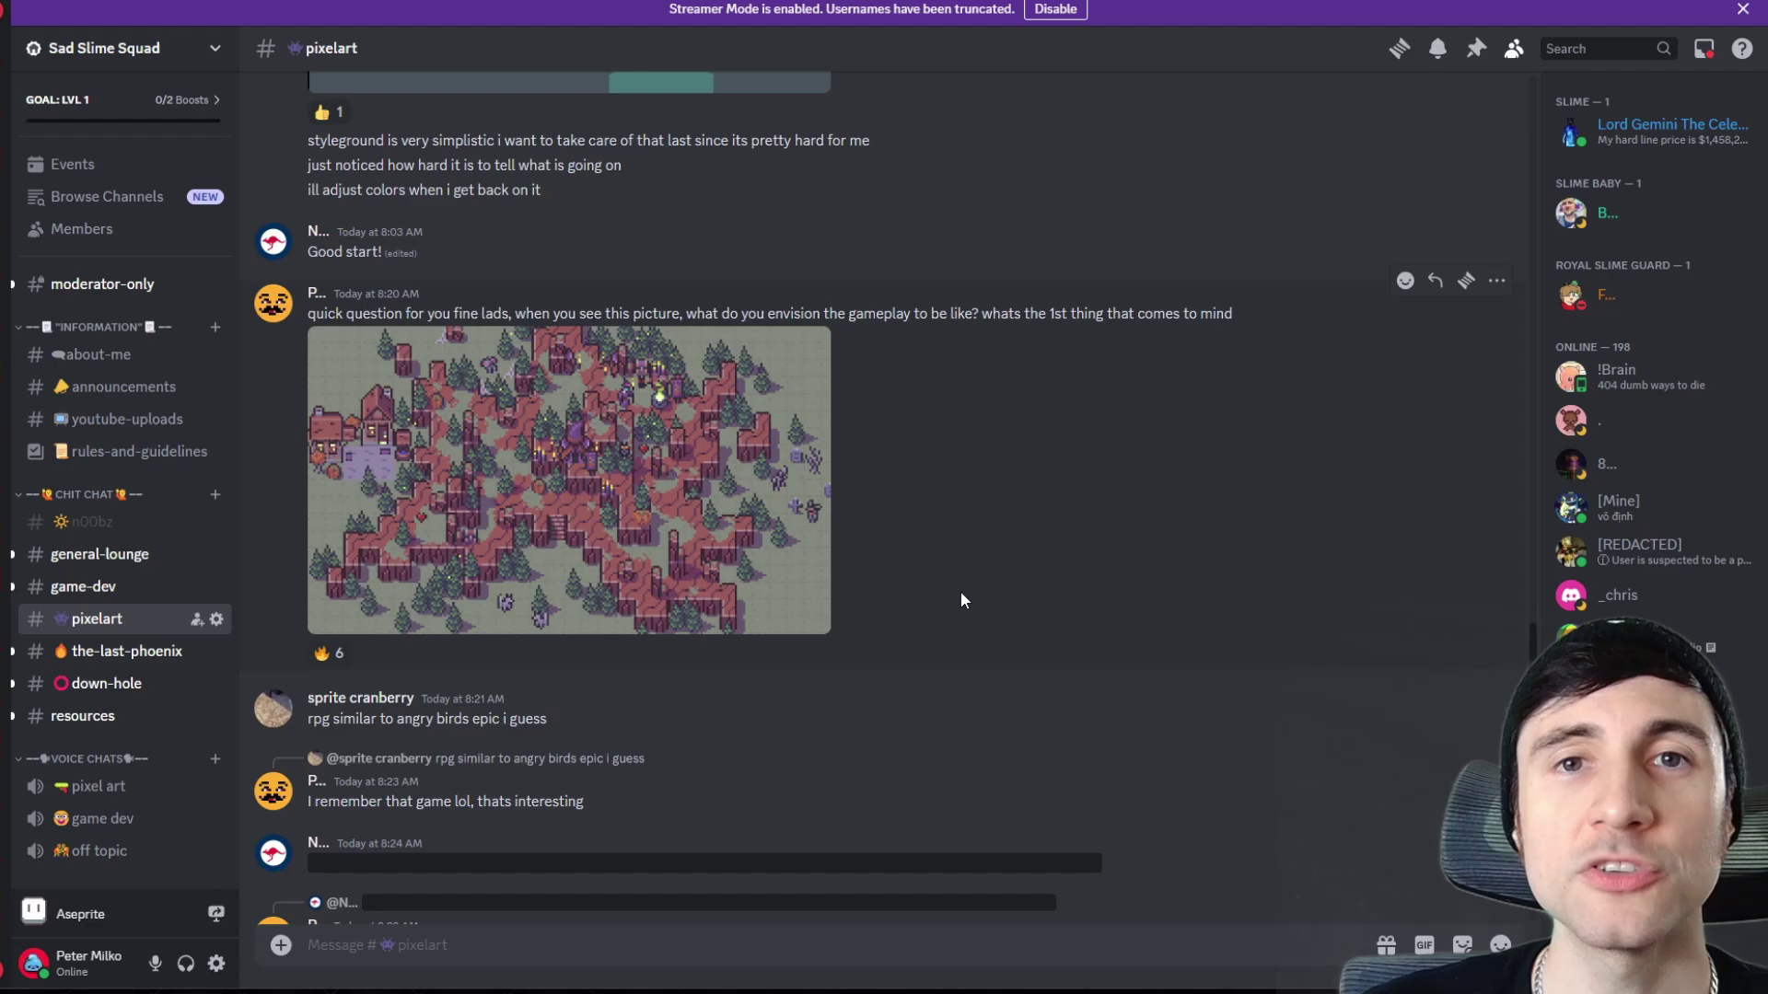
click(704, 566)
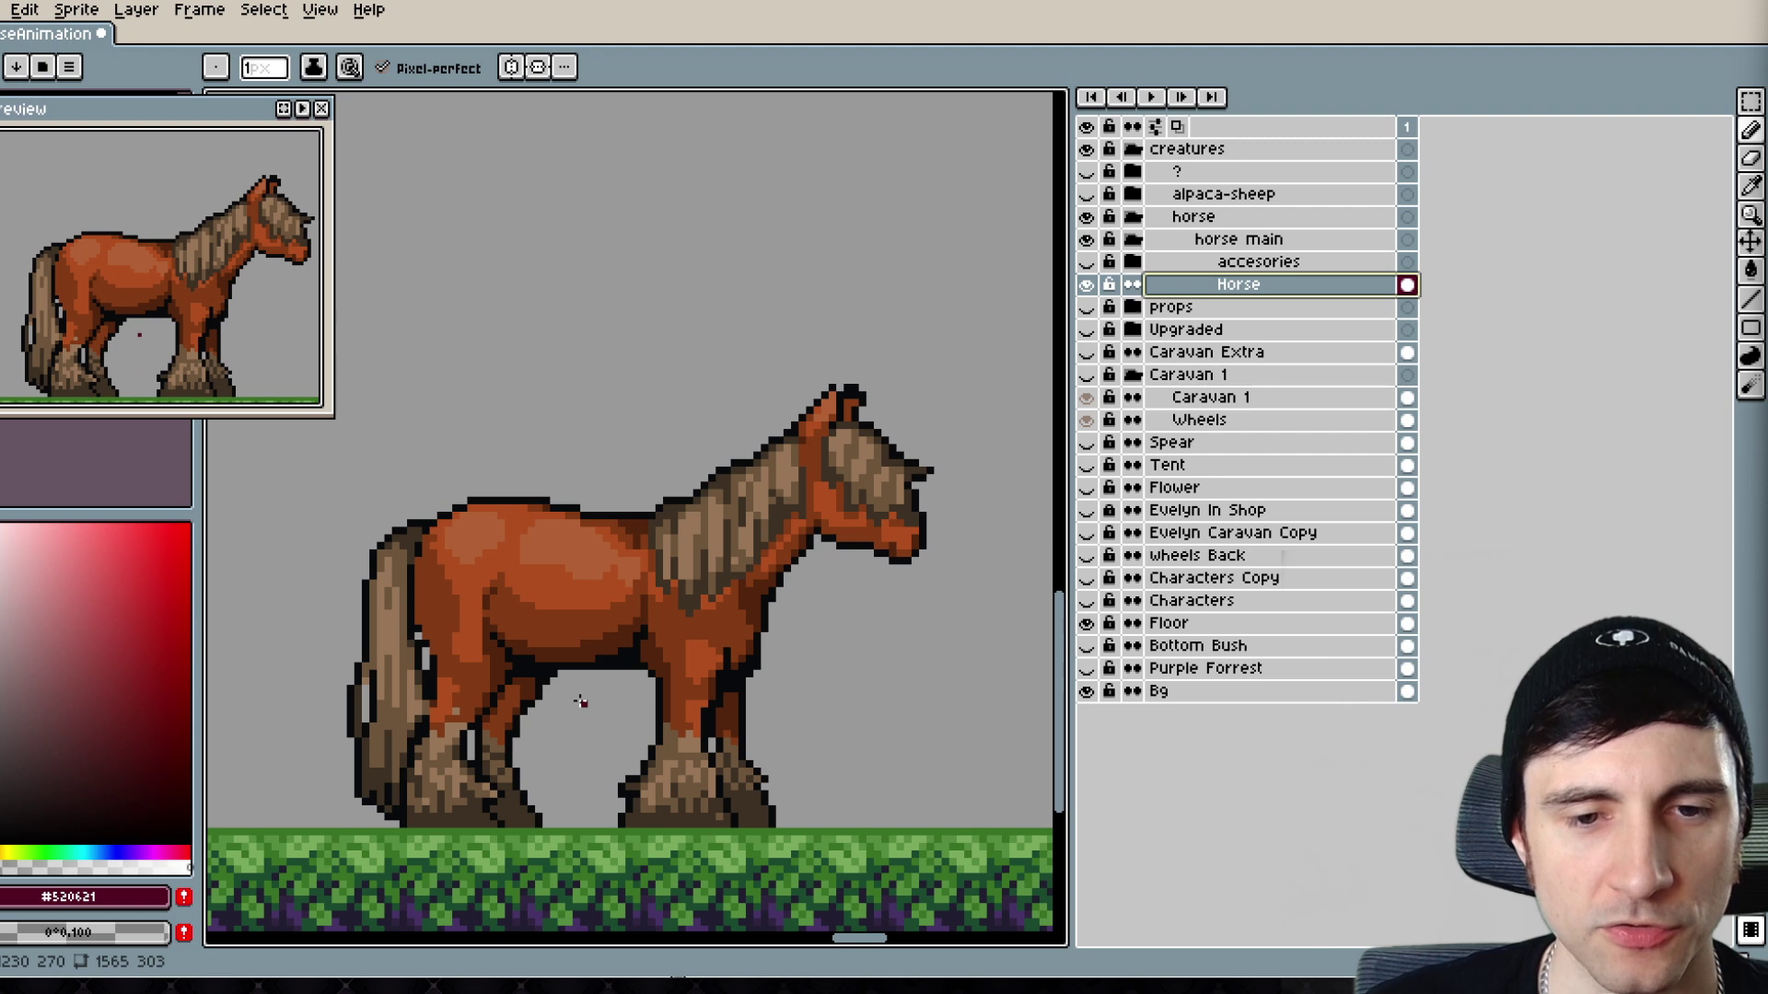
- Shade the top of the front leg with #52240d and extend the #08090b outline up into the belly crease
scroll(623, 697, up, 2)
scroll(647, 623, up, 4)
alt+click(710, 541)
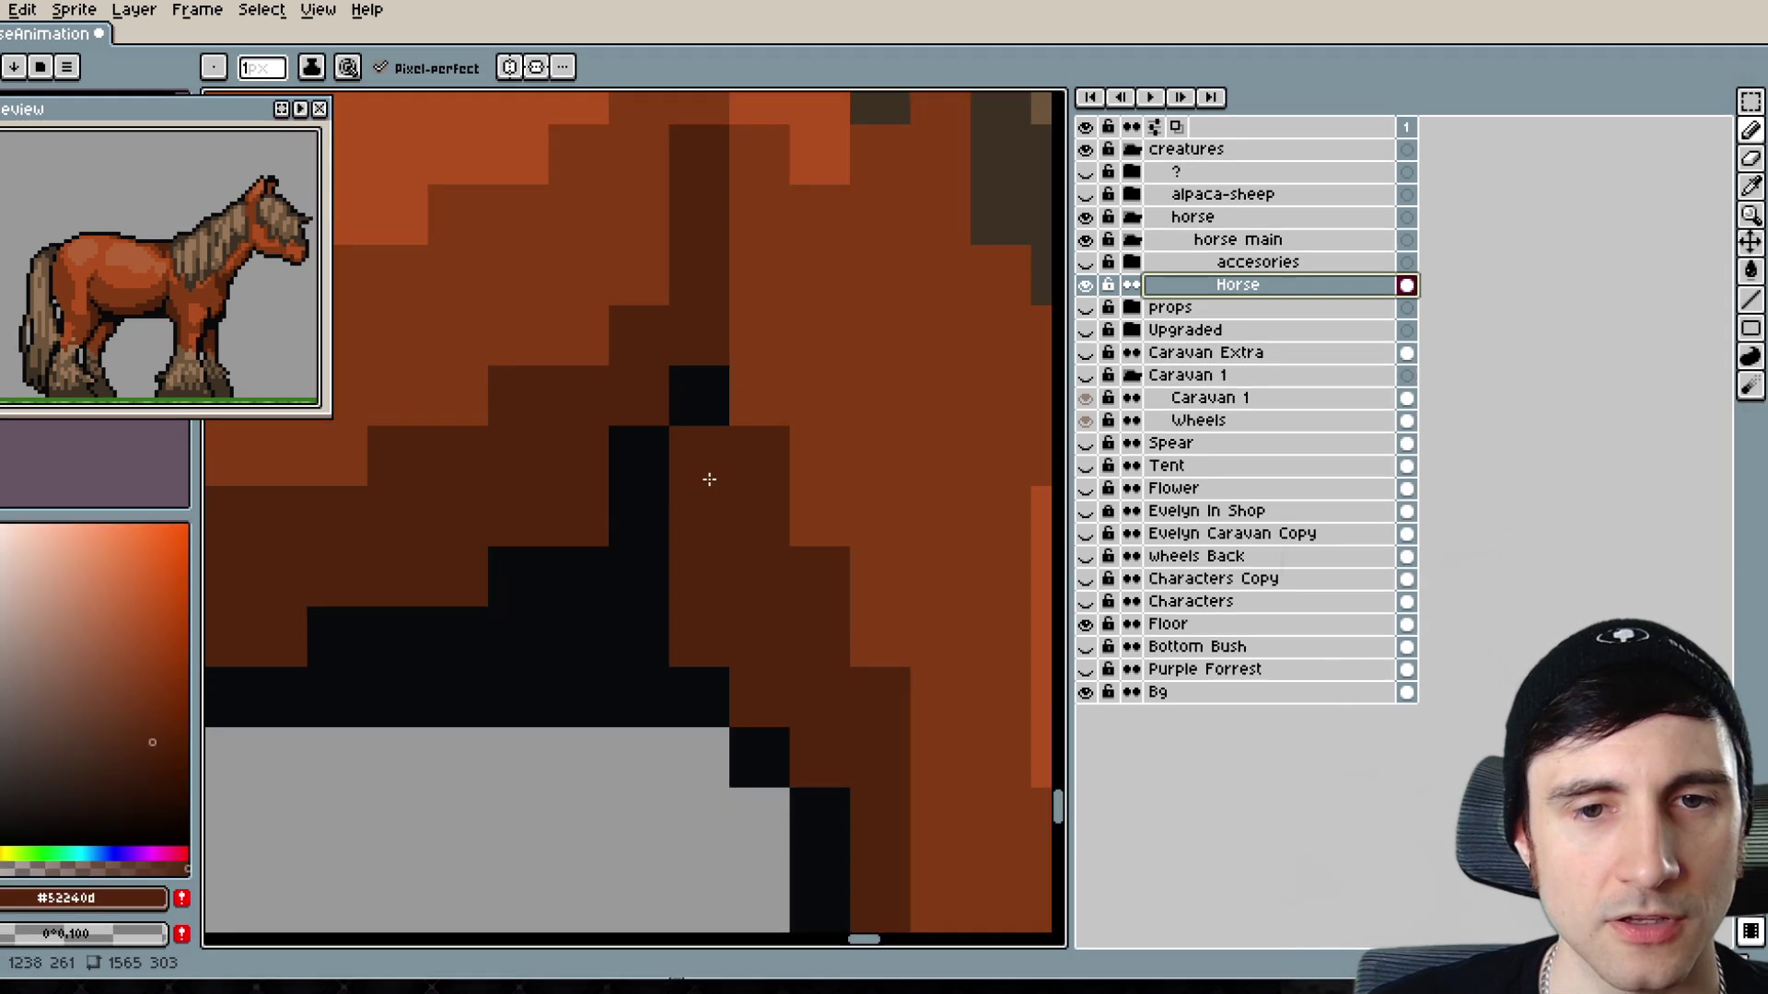
click(710, 478)
scroll(708, 512, up, 1)
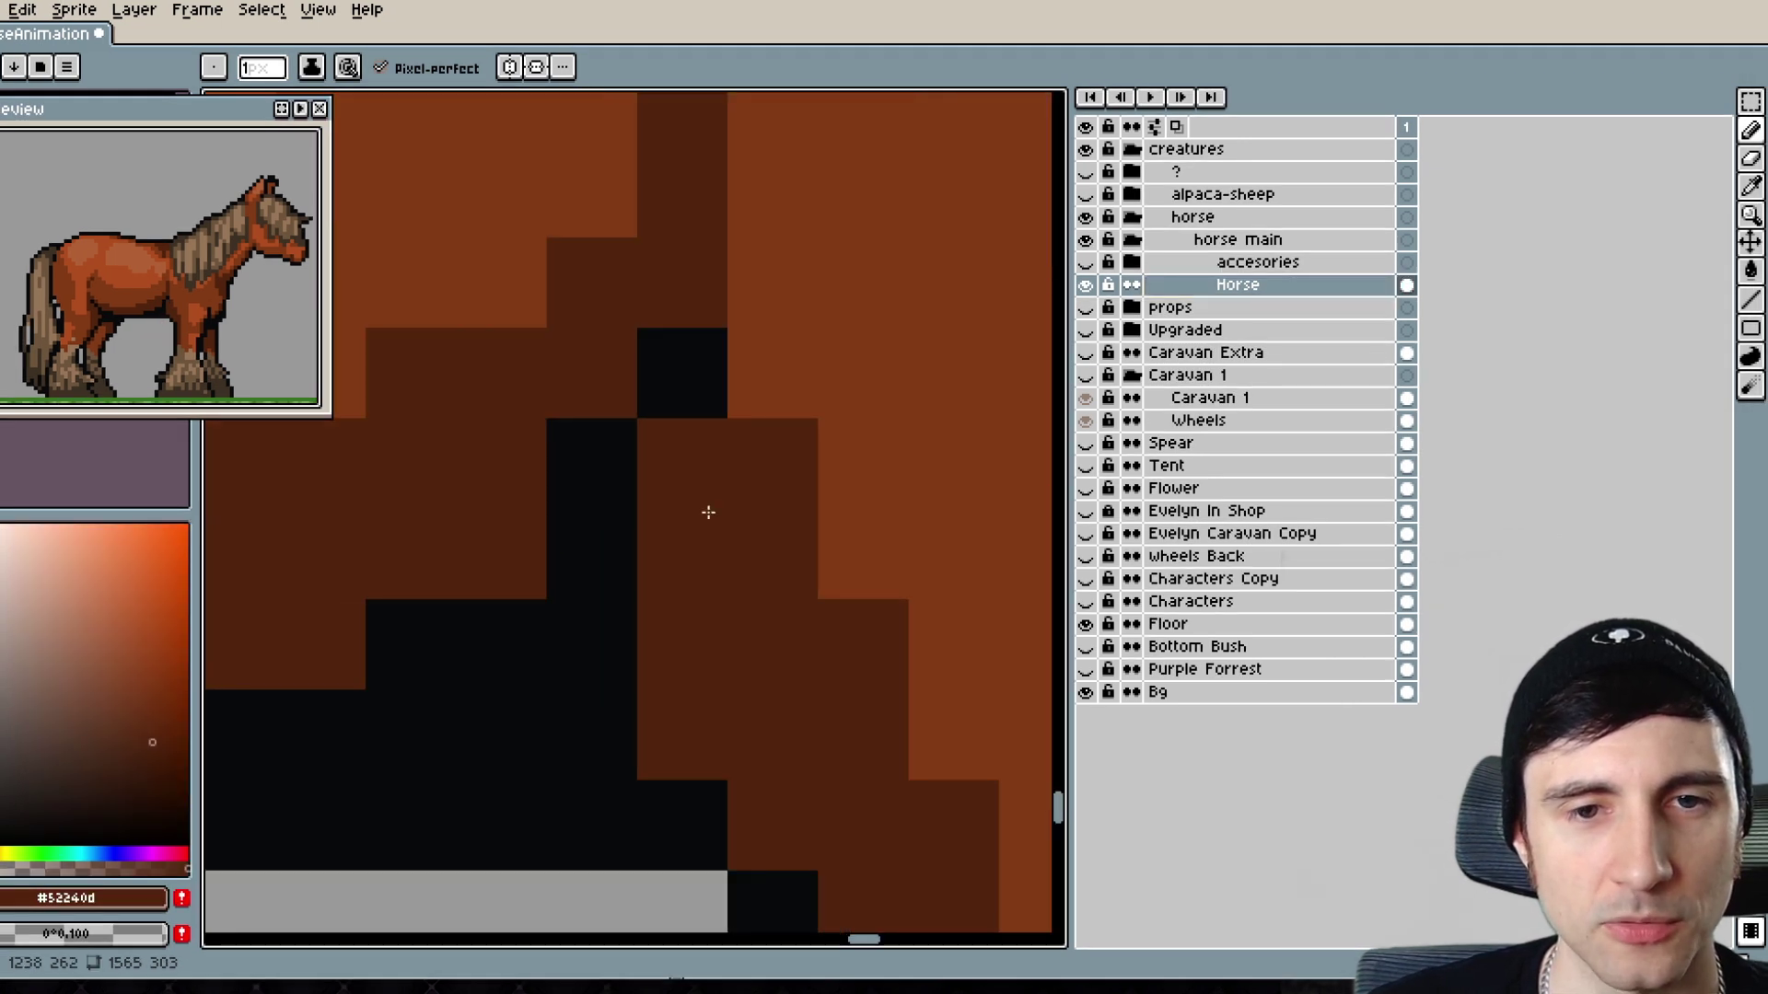
click(691, 392)
alt+click(604, 474)
click(594, 373)
click(657, 309)
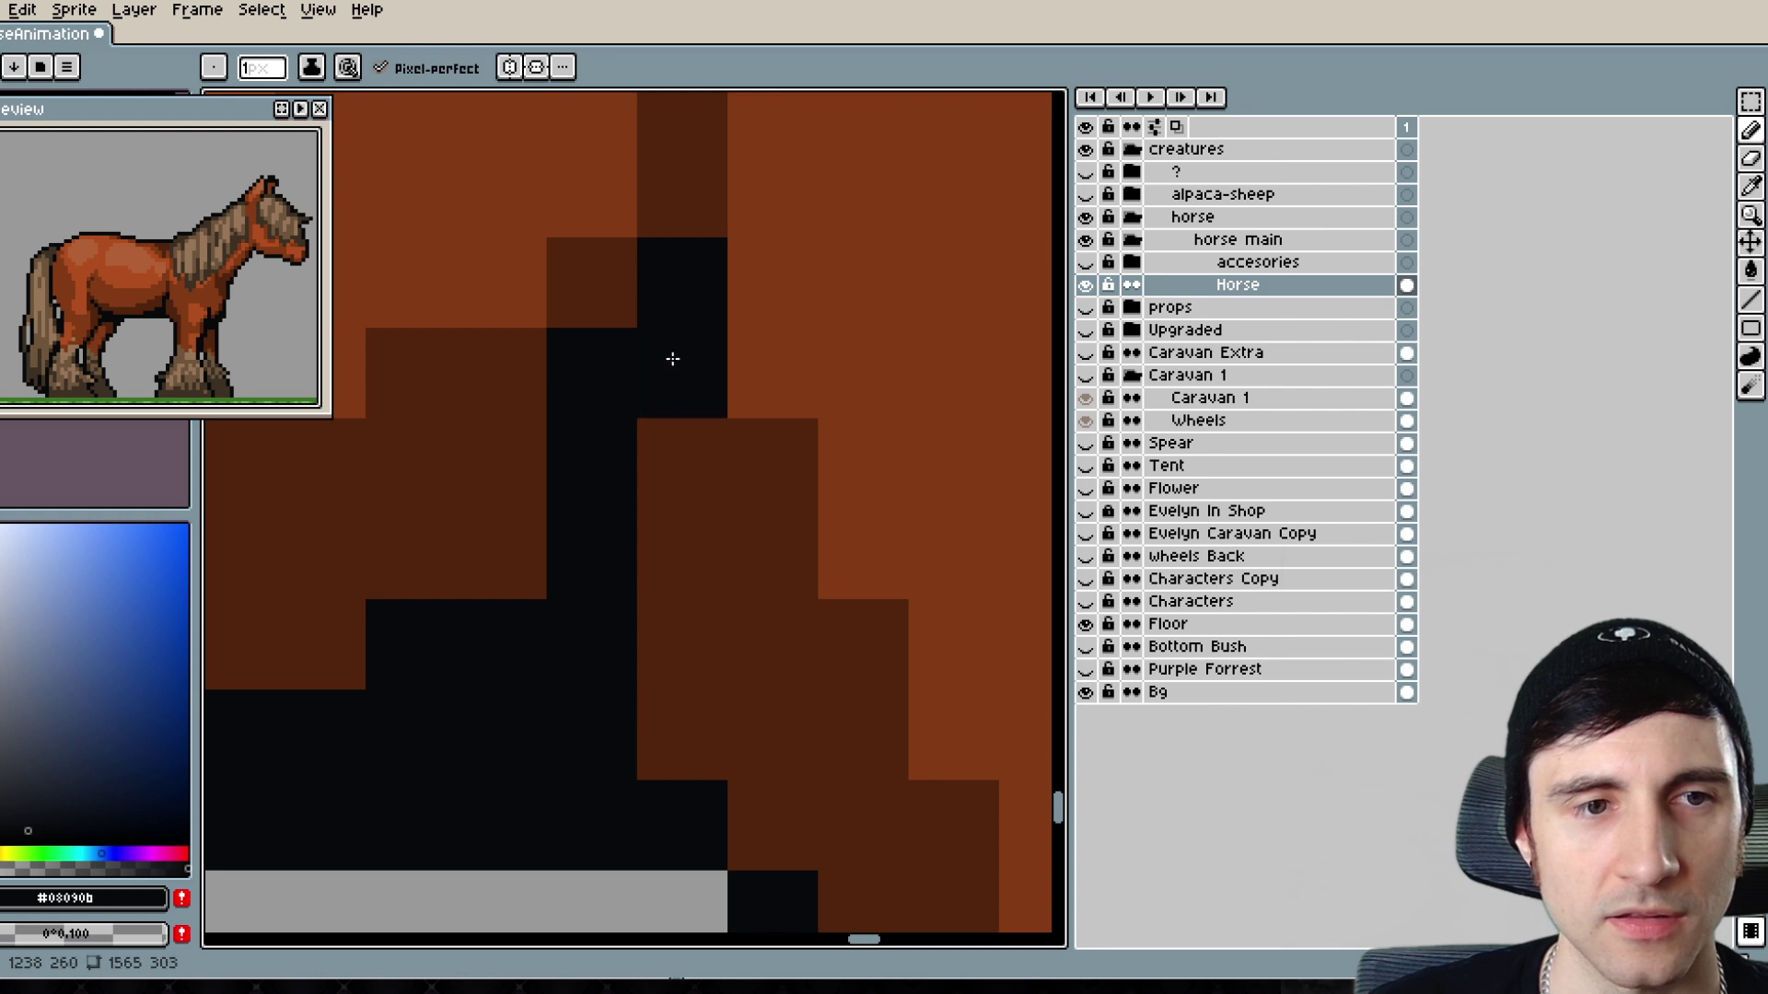
- Add #08090b outline pixels to the stepped back edge of the upper front leg, just below the belly
drag(782, 694, 710, 383)
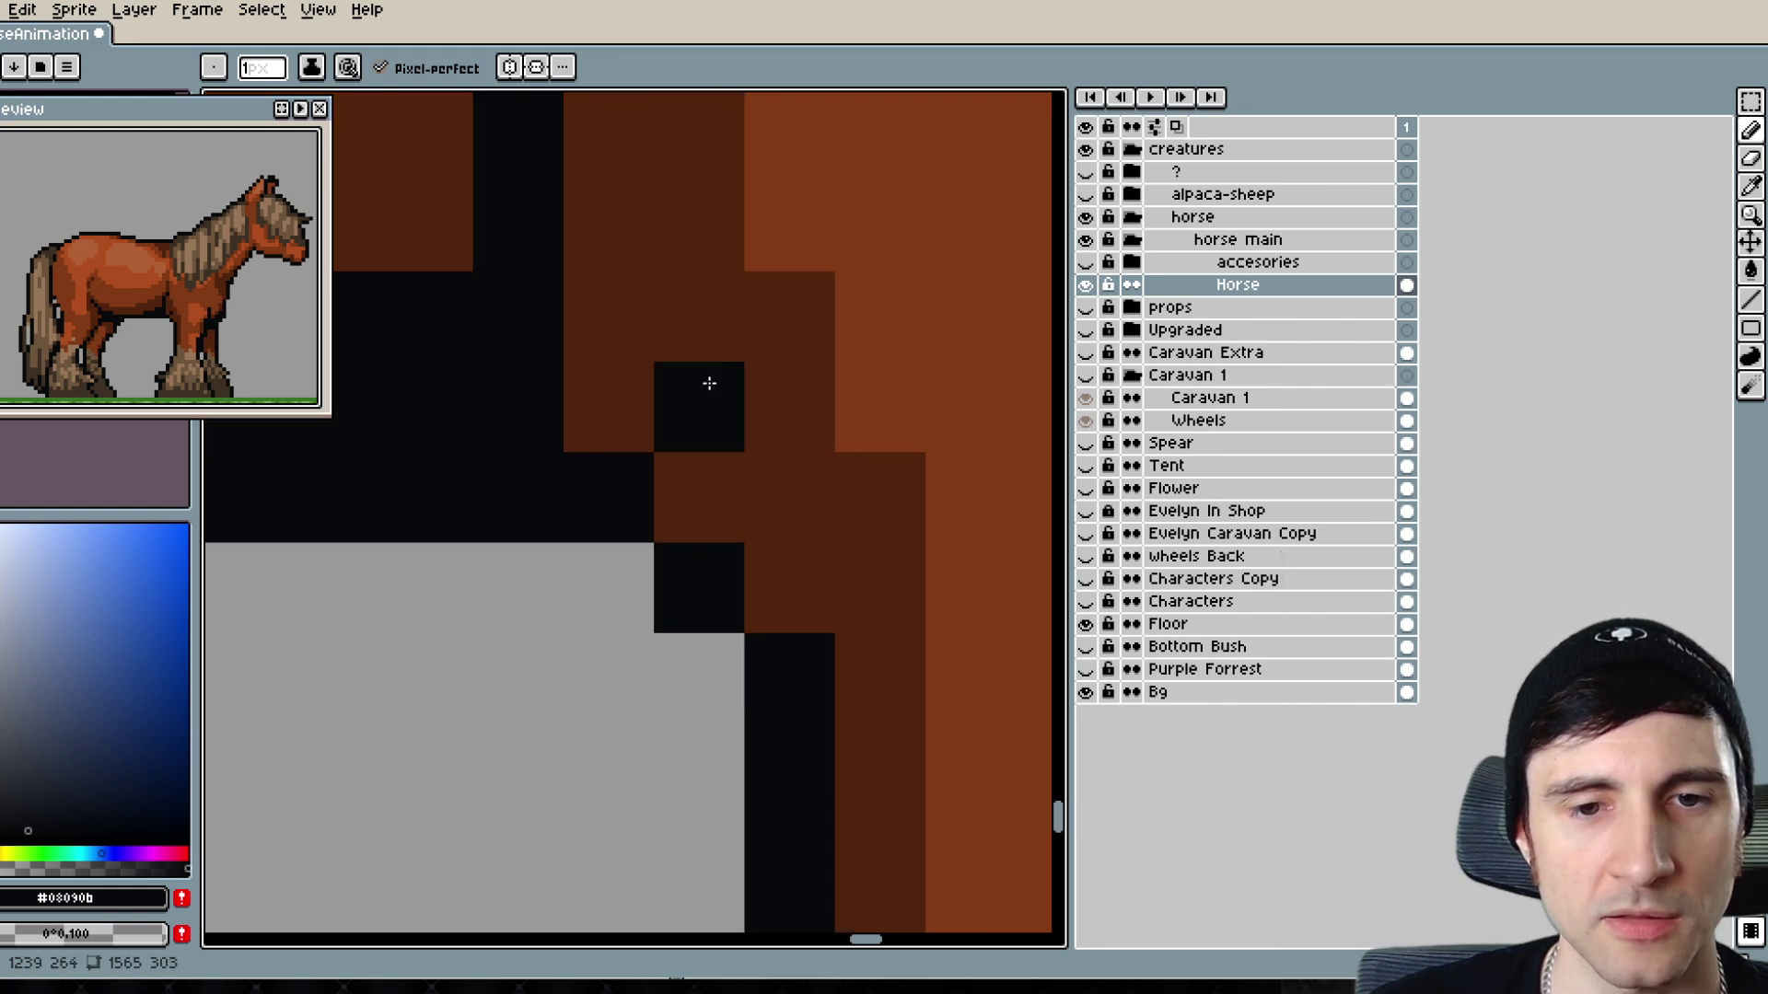
click(624, 580)
click(723, 677)
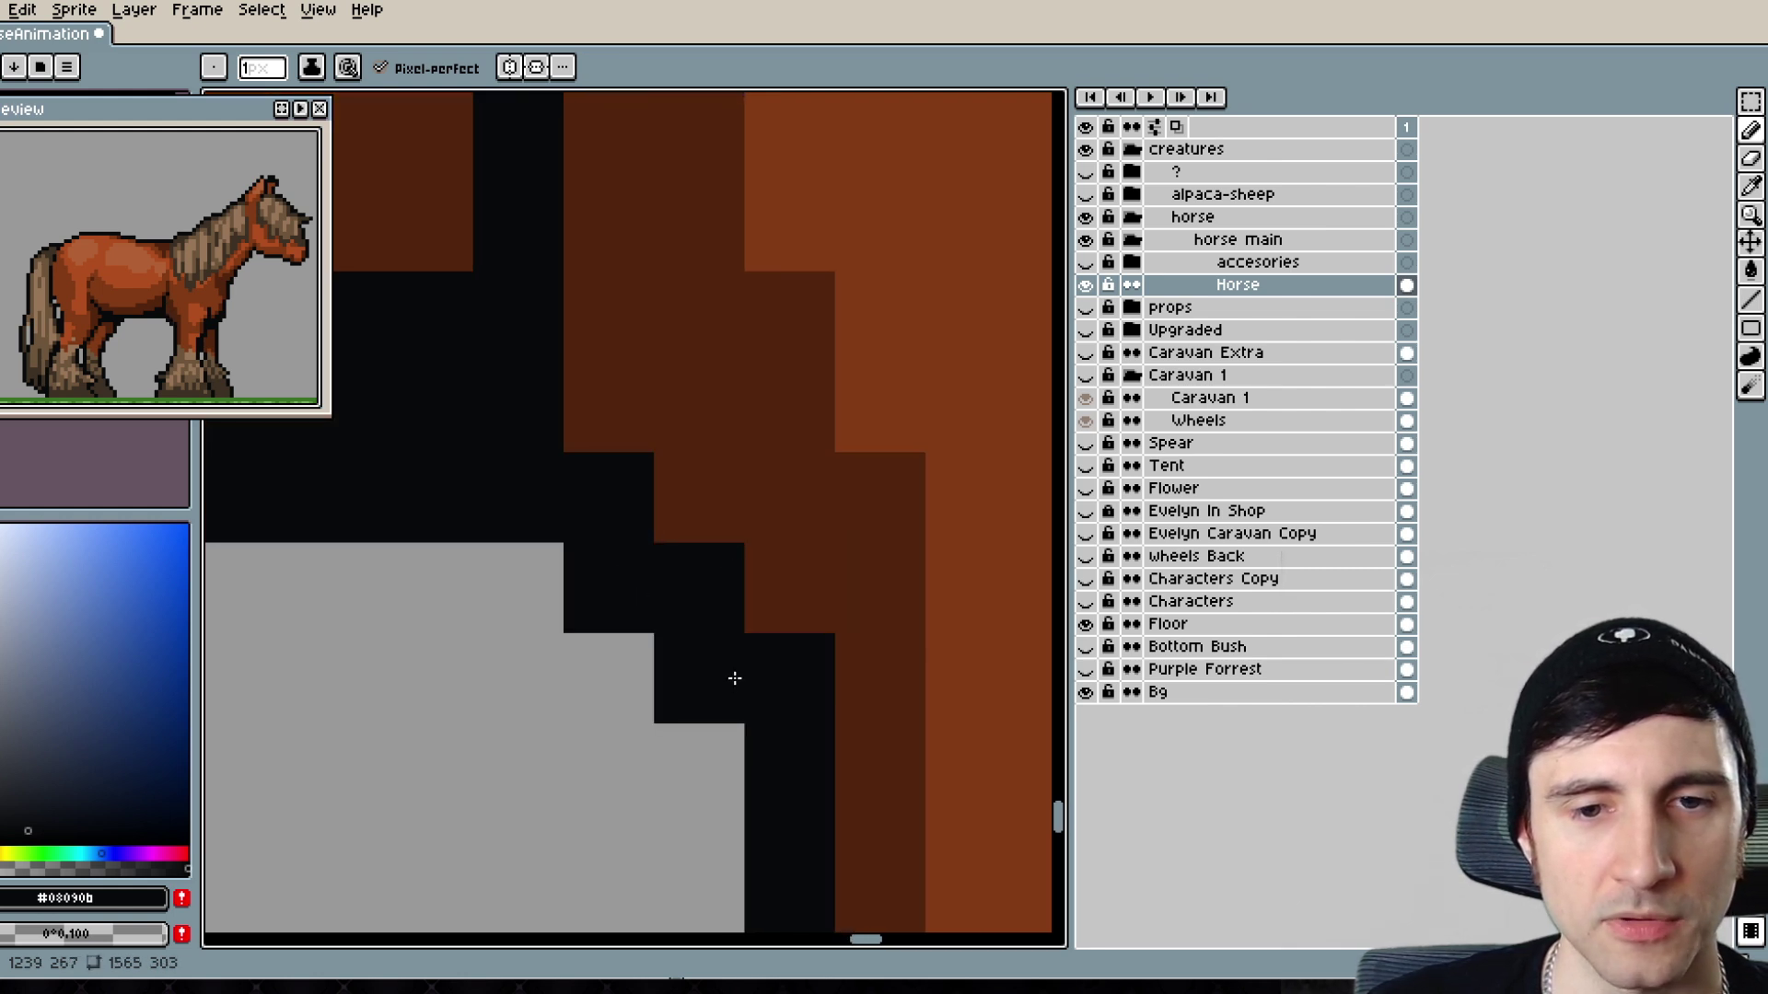
- Thin and smooth the outline behind the upper front leg, using #52240d shading and #08090b outline pixels
scroll(728, 635, down, 2)
drag(801, 647, 764, 526)
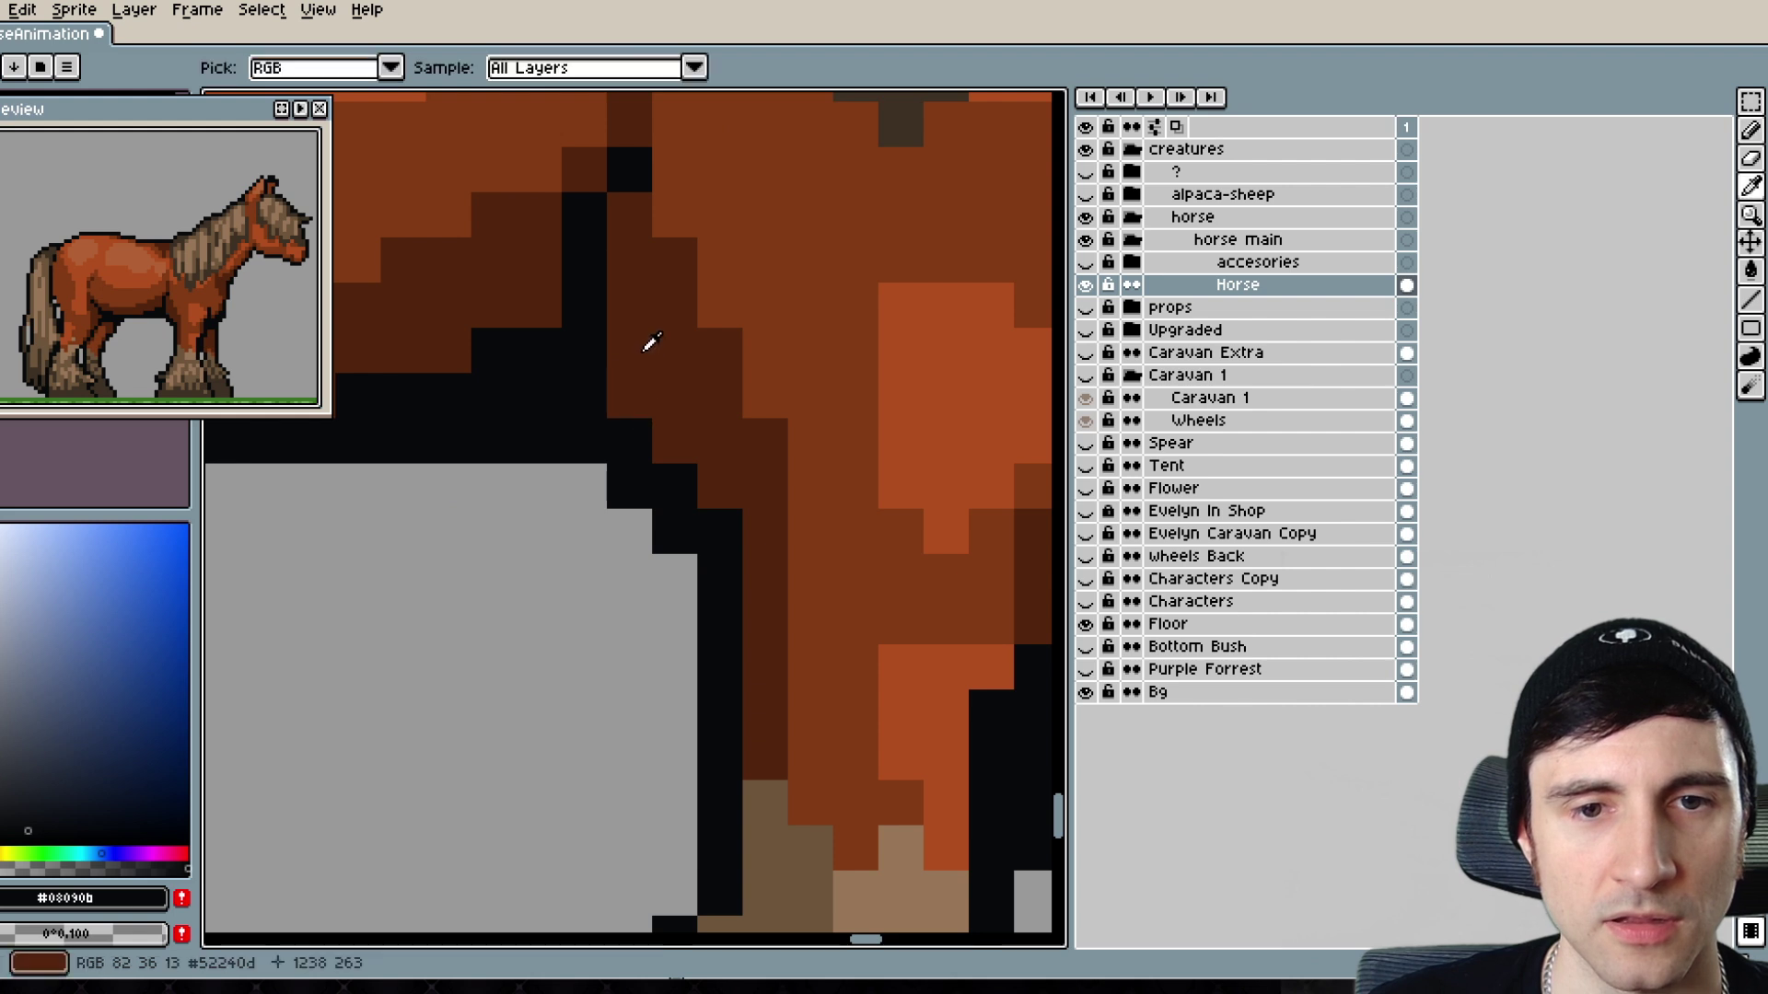
alt+click(641, 430)
drag(624, 552, 911, 500)
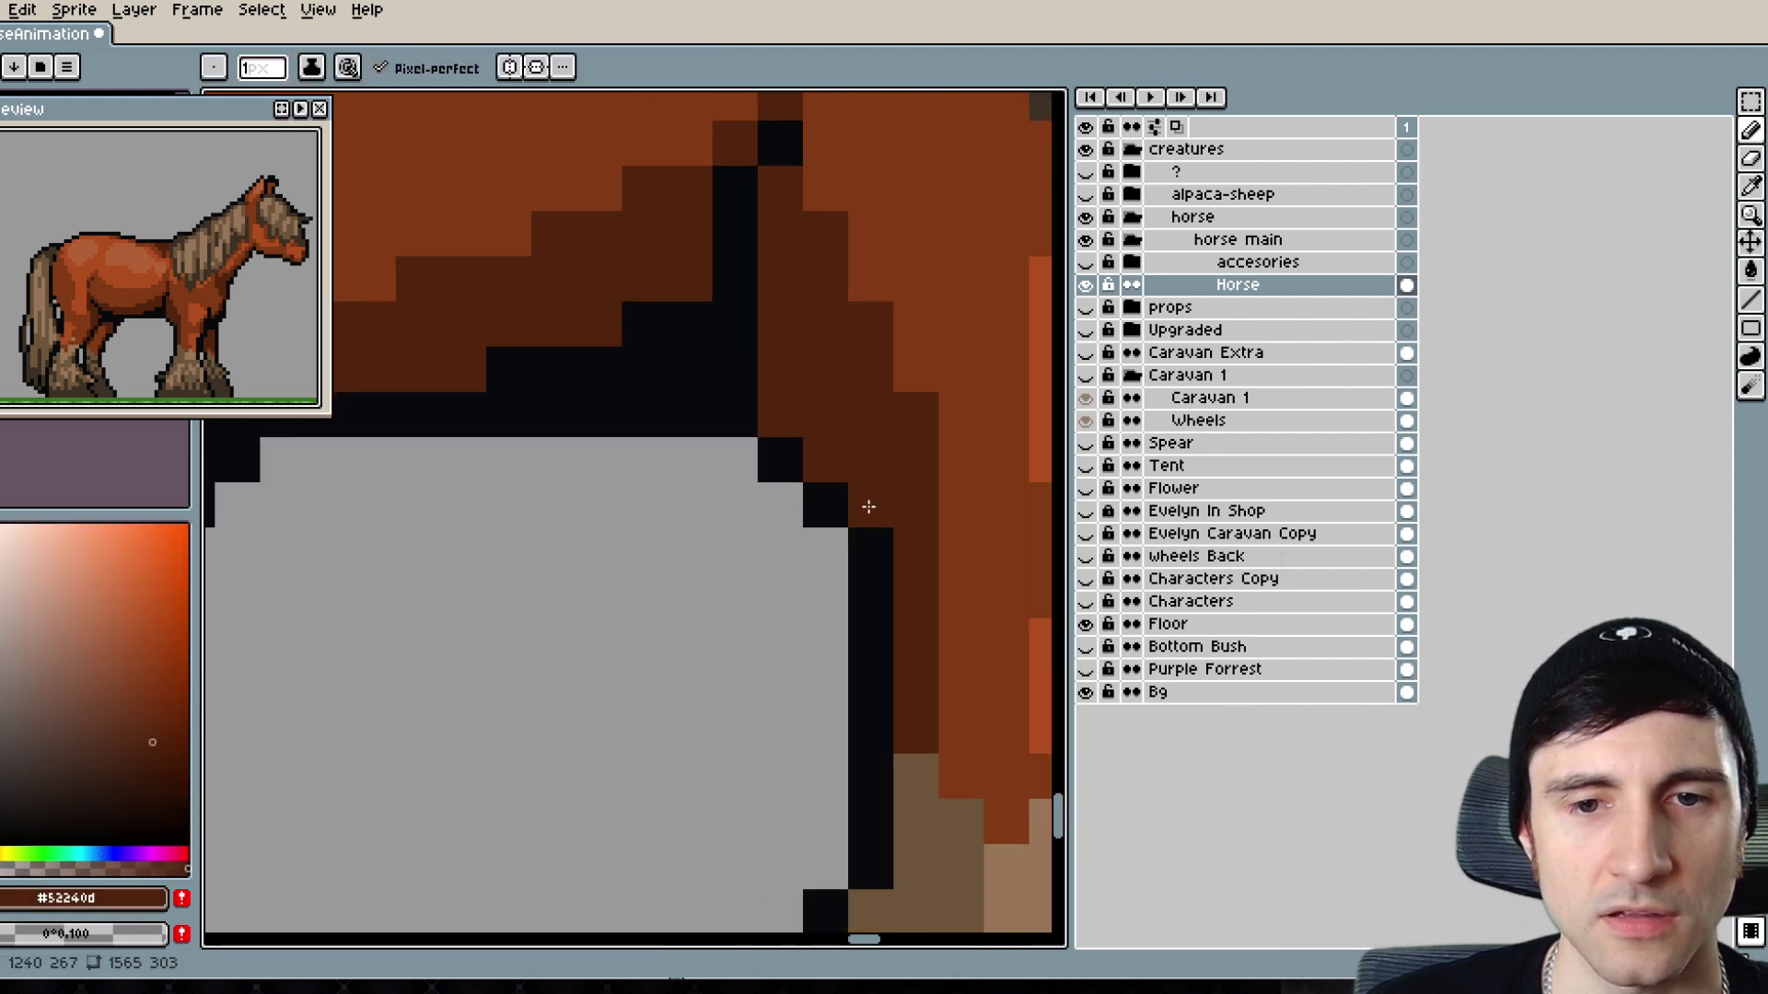
drag(824, 640, 576, 507)
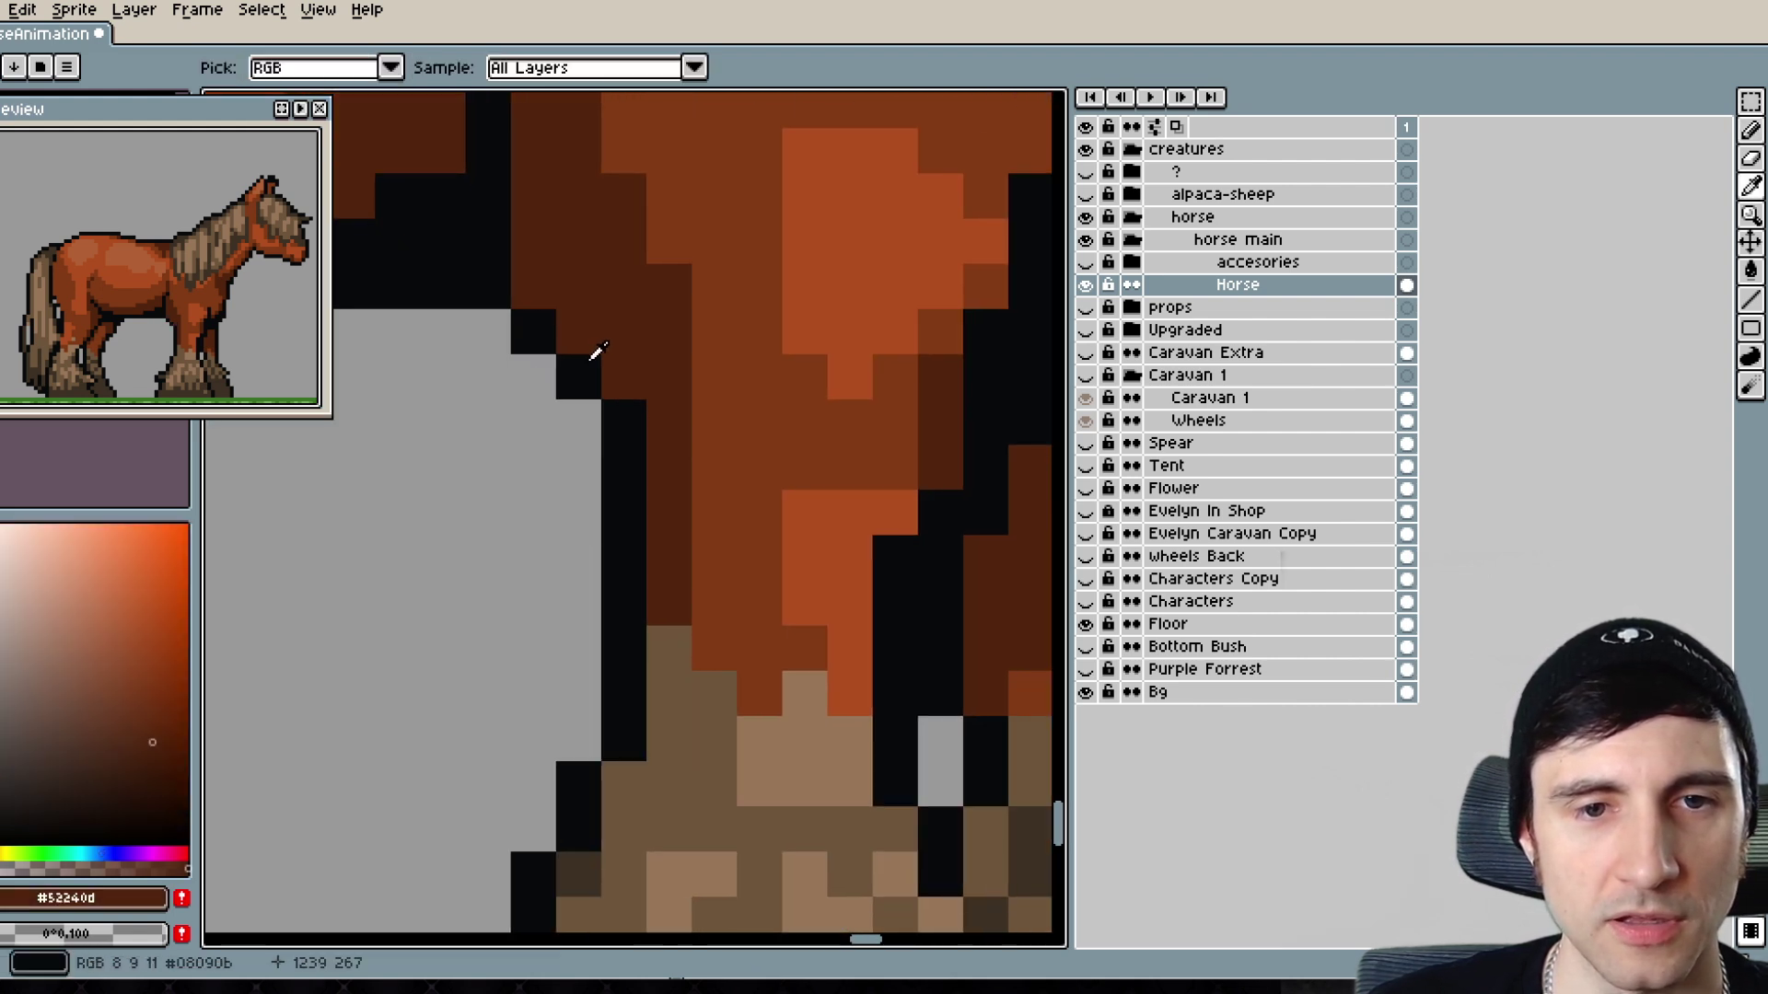
alt+click(586, 418)
alt+click(639, 418)
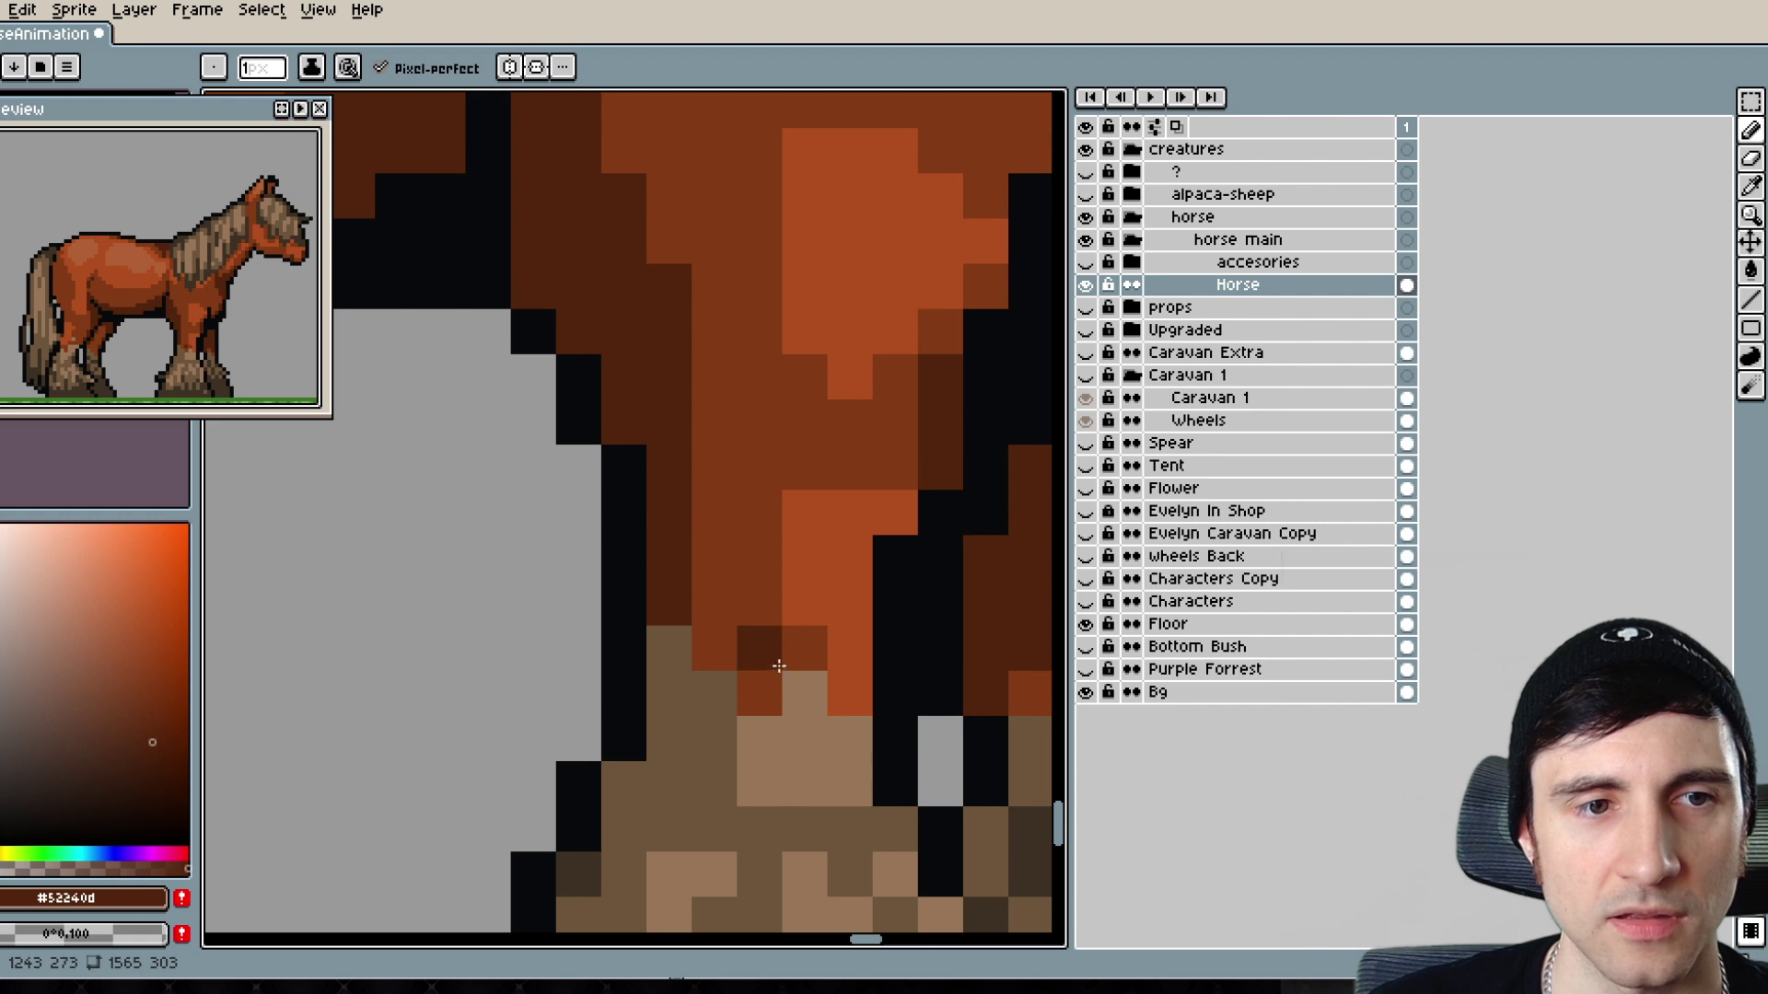
- Move a 3 by 10 pixel section of the near front leg one pixel to the left and deselect it
drag(779, 665, 581, 630)
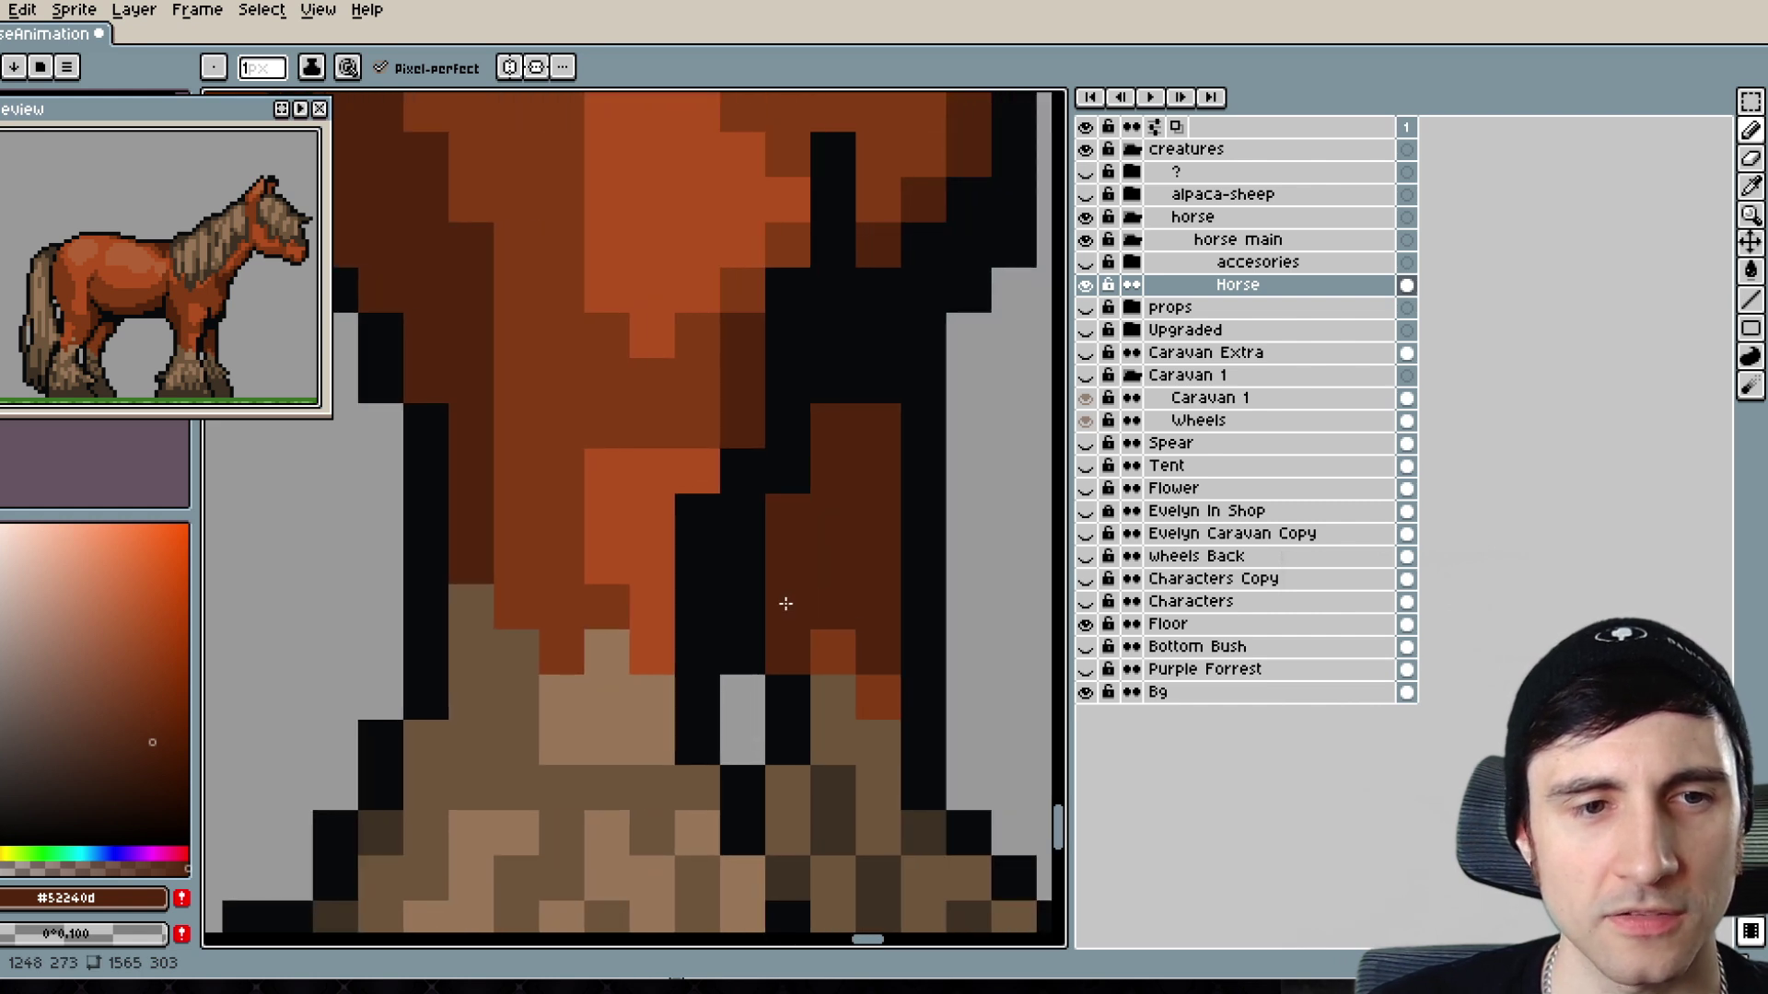
key(alt)
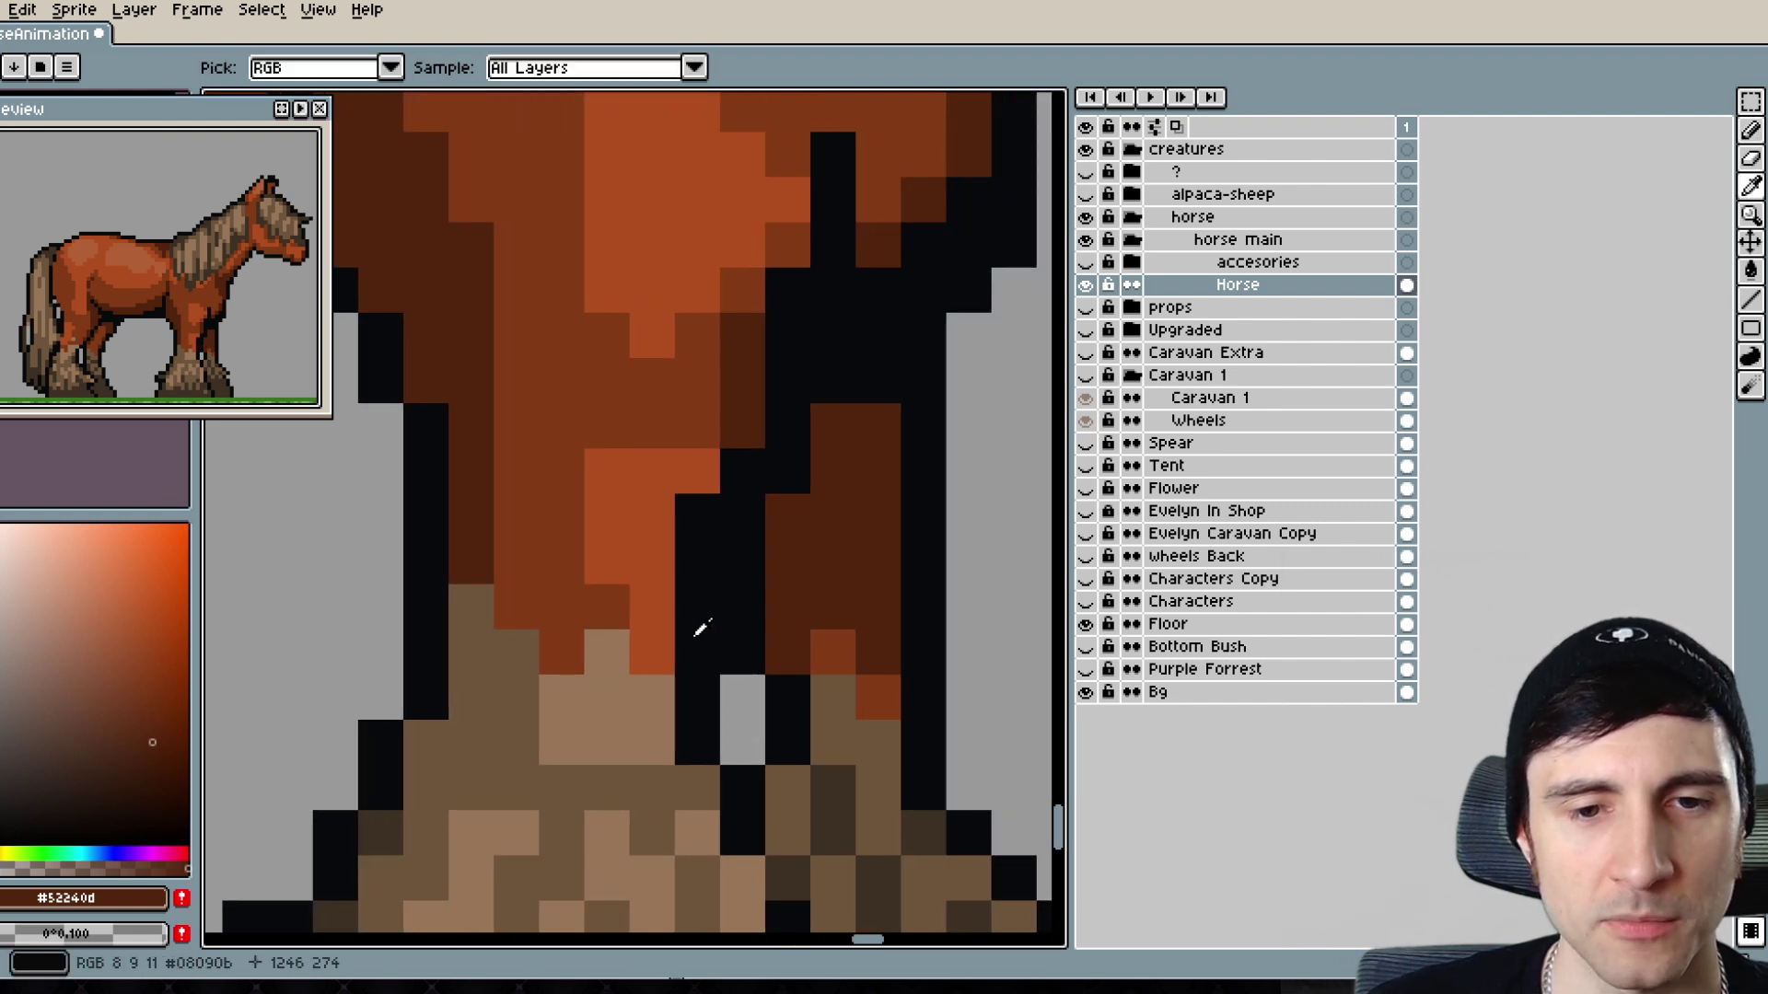
key(m)
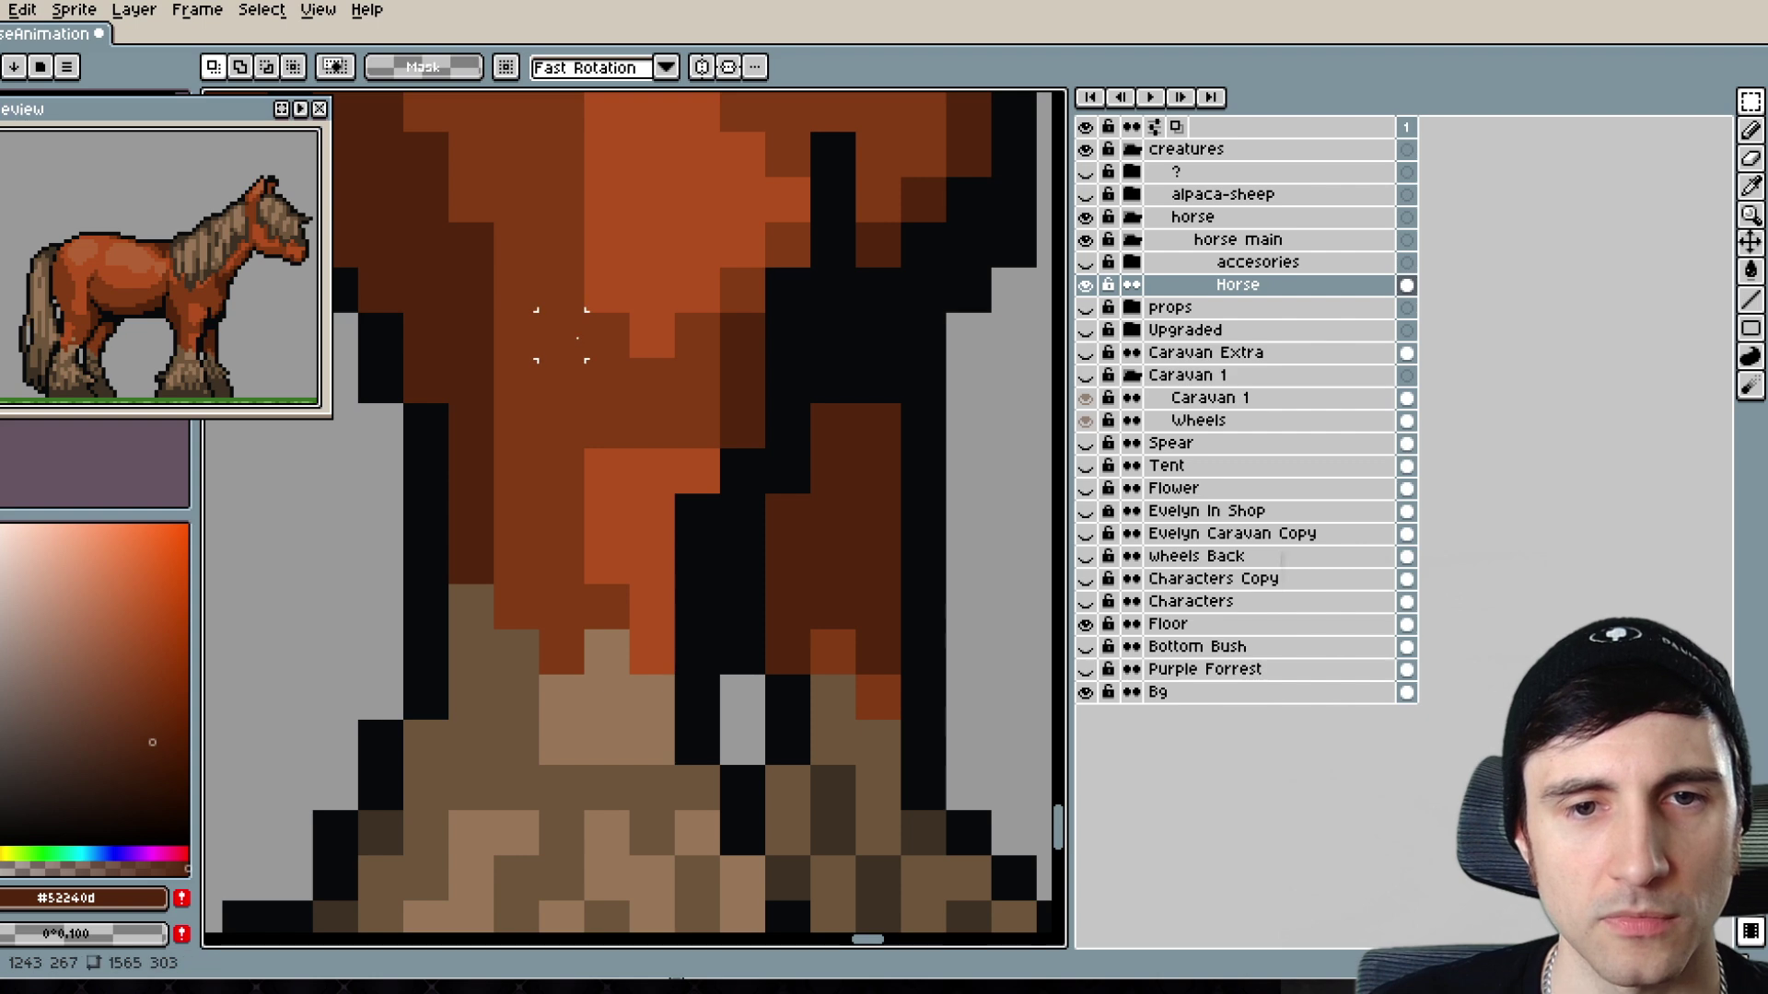
drag(562, 335, 676, 767)
key(Left)
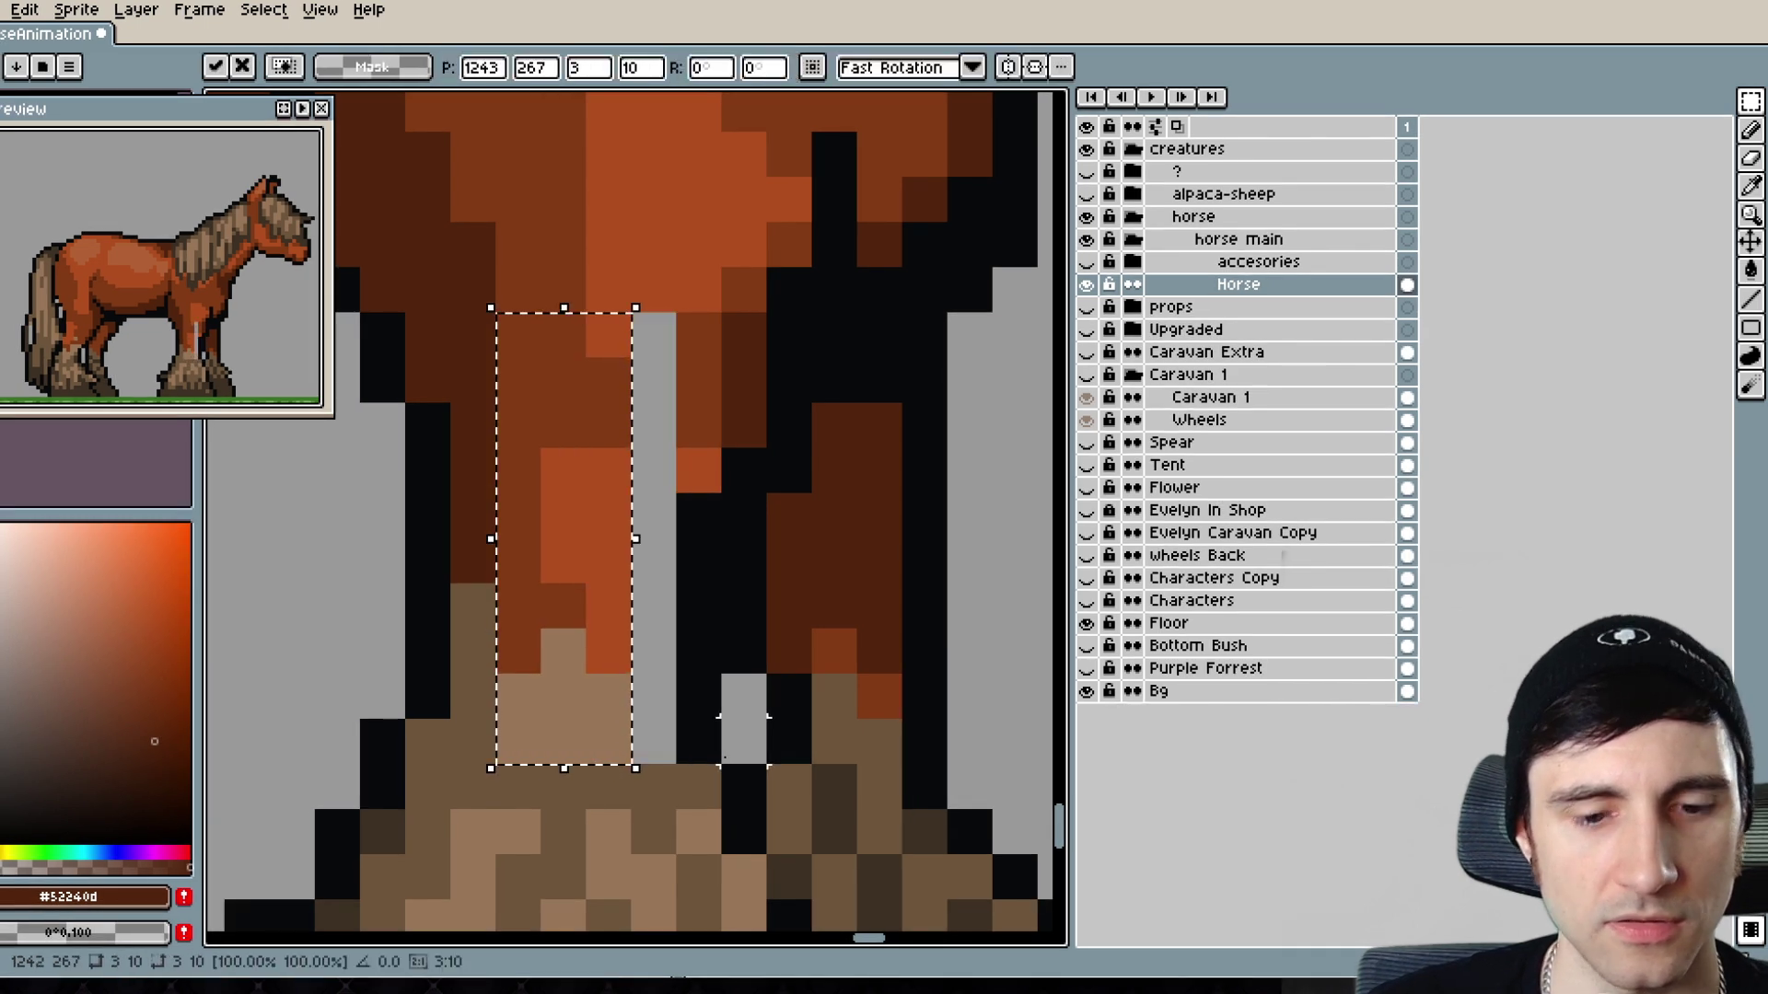
key(ctrl+d)
- Fill the one-pixel gap beside the moved leg section with sampled brown, fur and #af4c1d orange colours
key(b)
alt+click(698, 714)
drag(654, 652, 655, 516)
alt+click(655, 785)
drag(655, 742, 655, 699)
alt+click(610, 515)
drag(654, 470, 655, 335)
- Extend the top of the far front leg upward with a #52240d pixel
drag(969, 785, 842, 780)
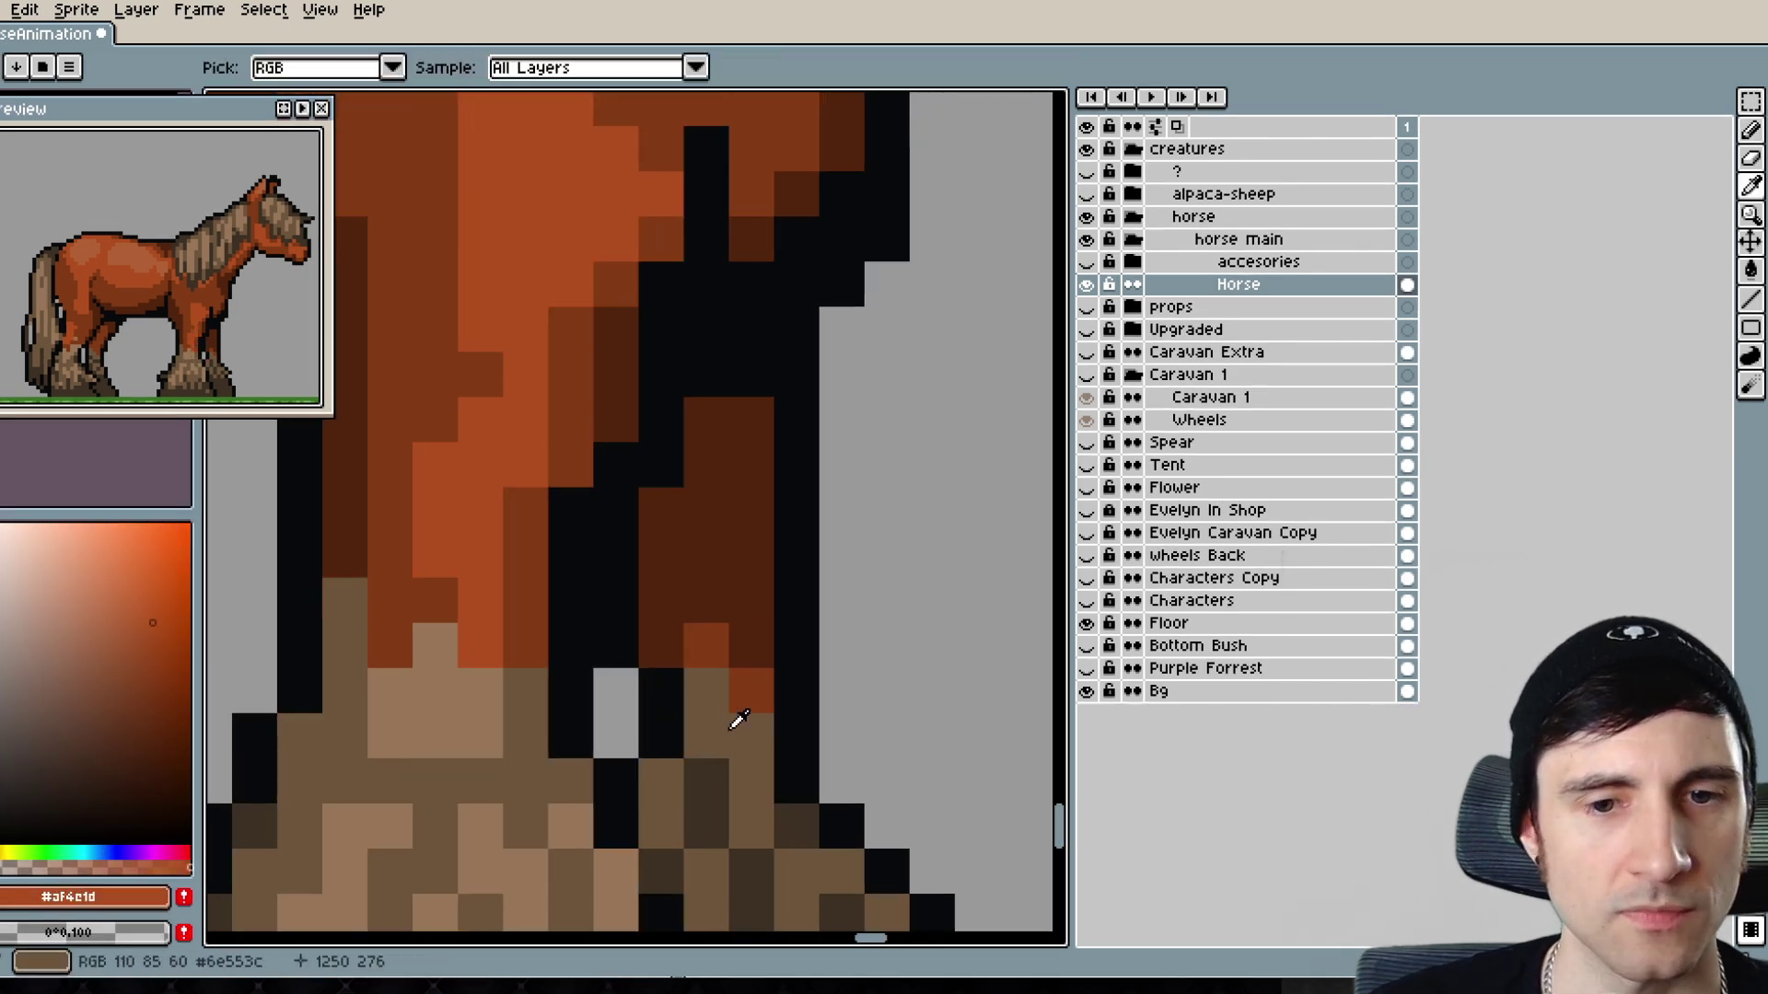
alt+click(737, 718)
alt+click(738, 570)
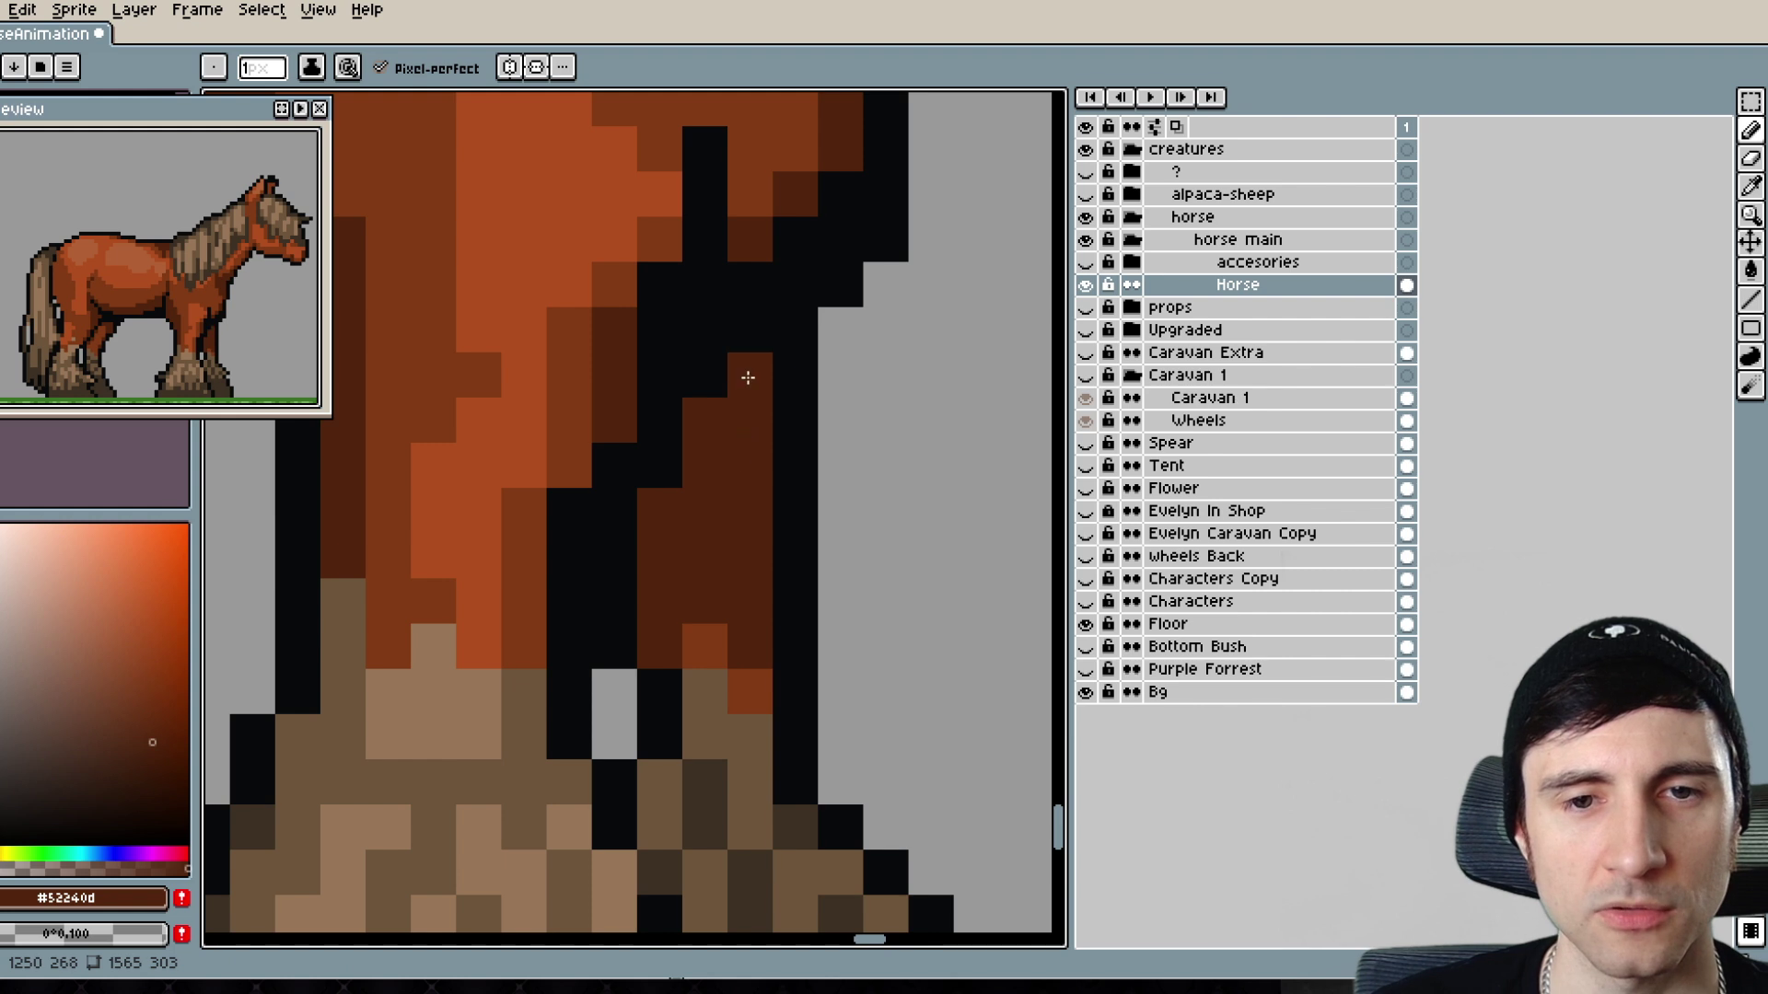
drag(742, 425, 675, 582)
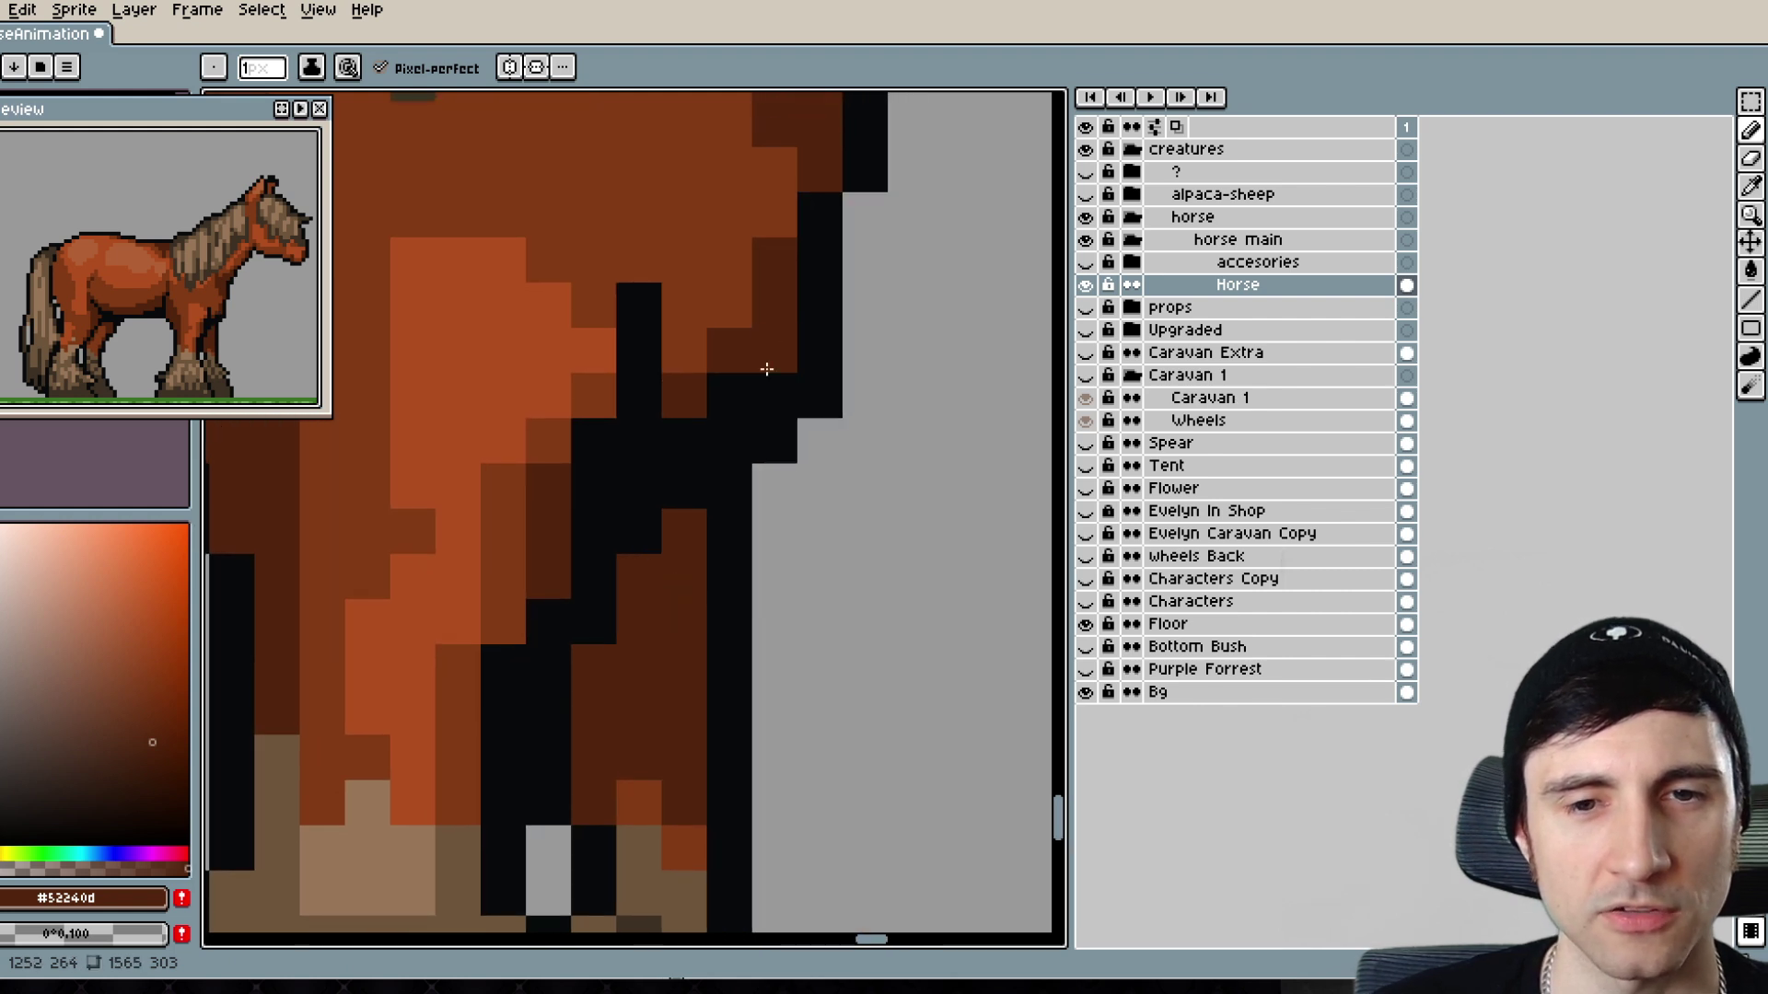
- Erase surplus outline pixels where the chest meets the far front leg and redraw the corner with #52240d and #08090b
drag(837, 568, 844, 619)
key(e)
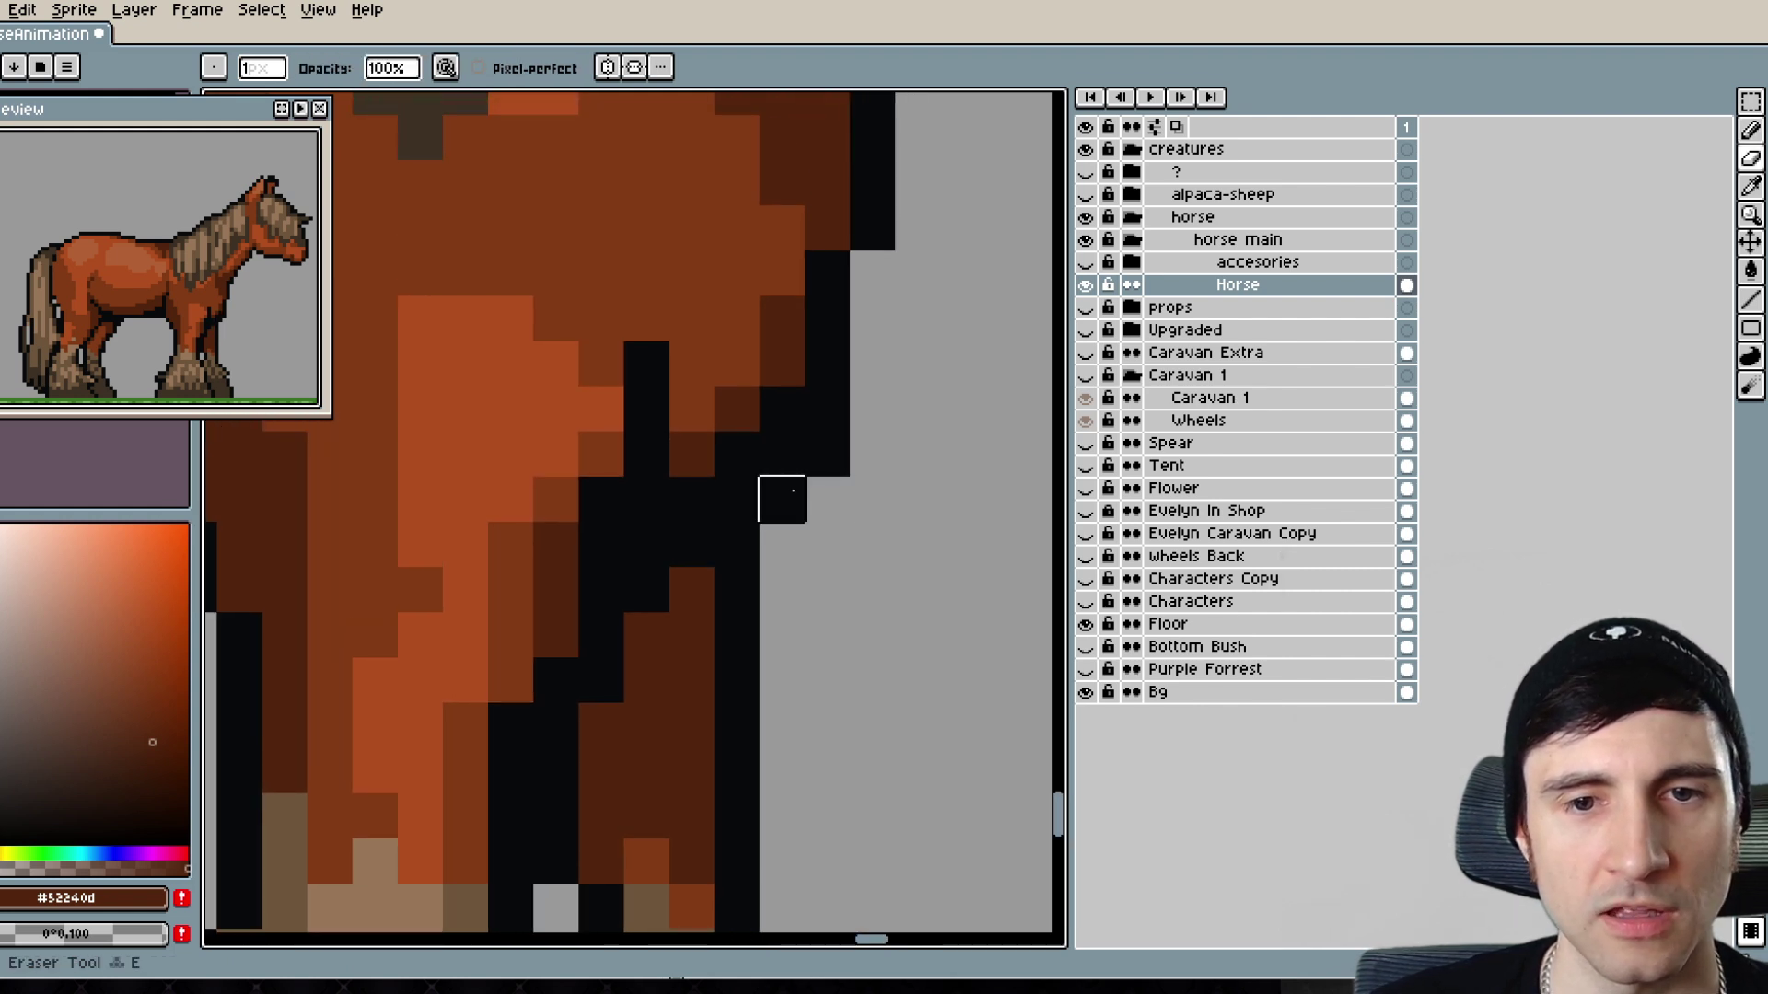
click(793, 491)
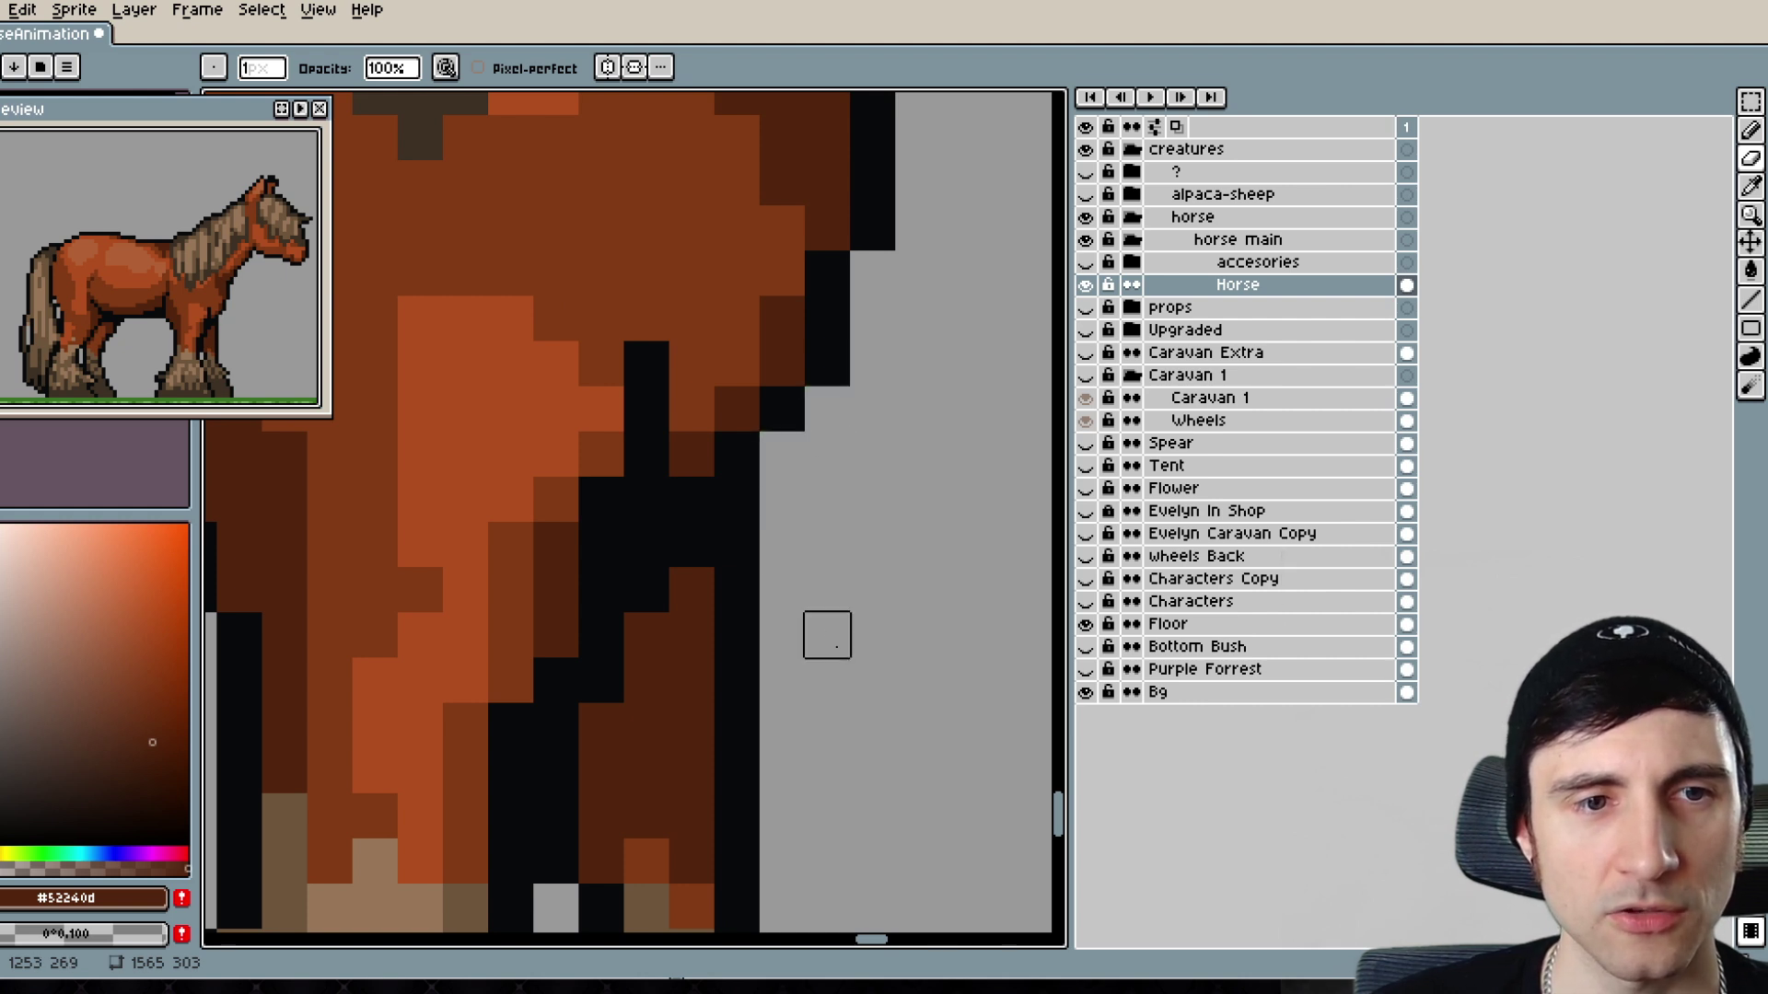
key(b)
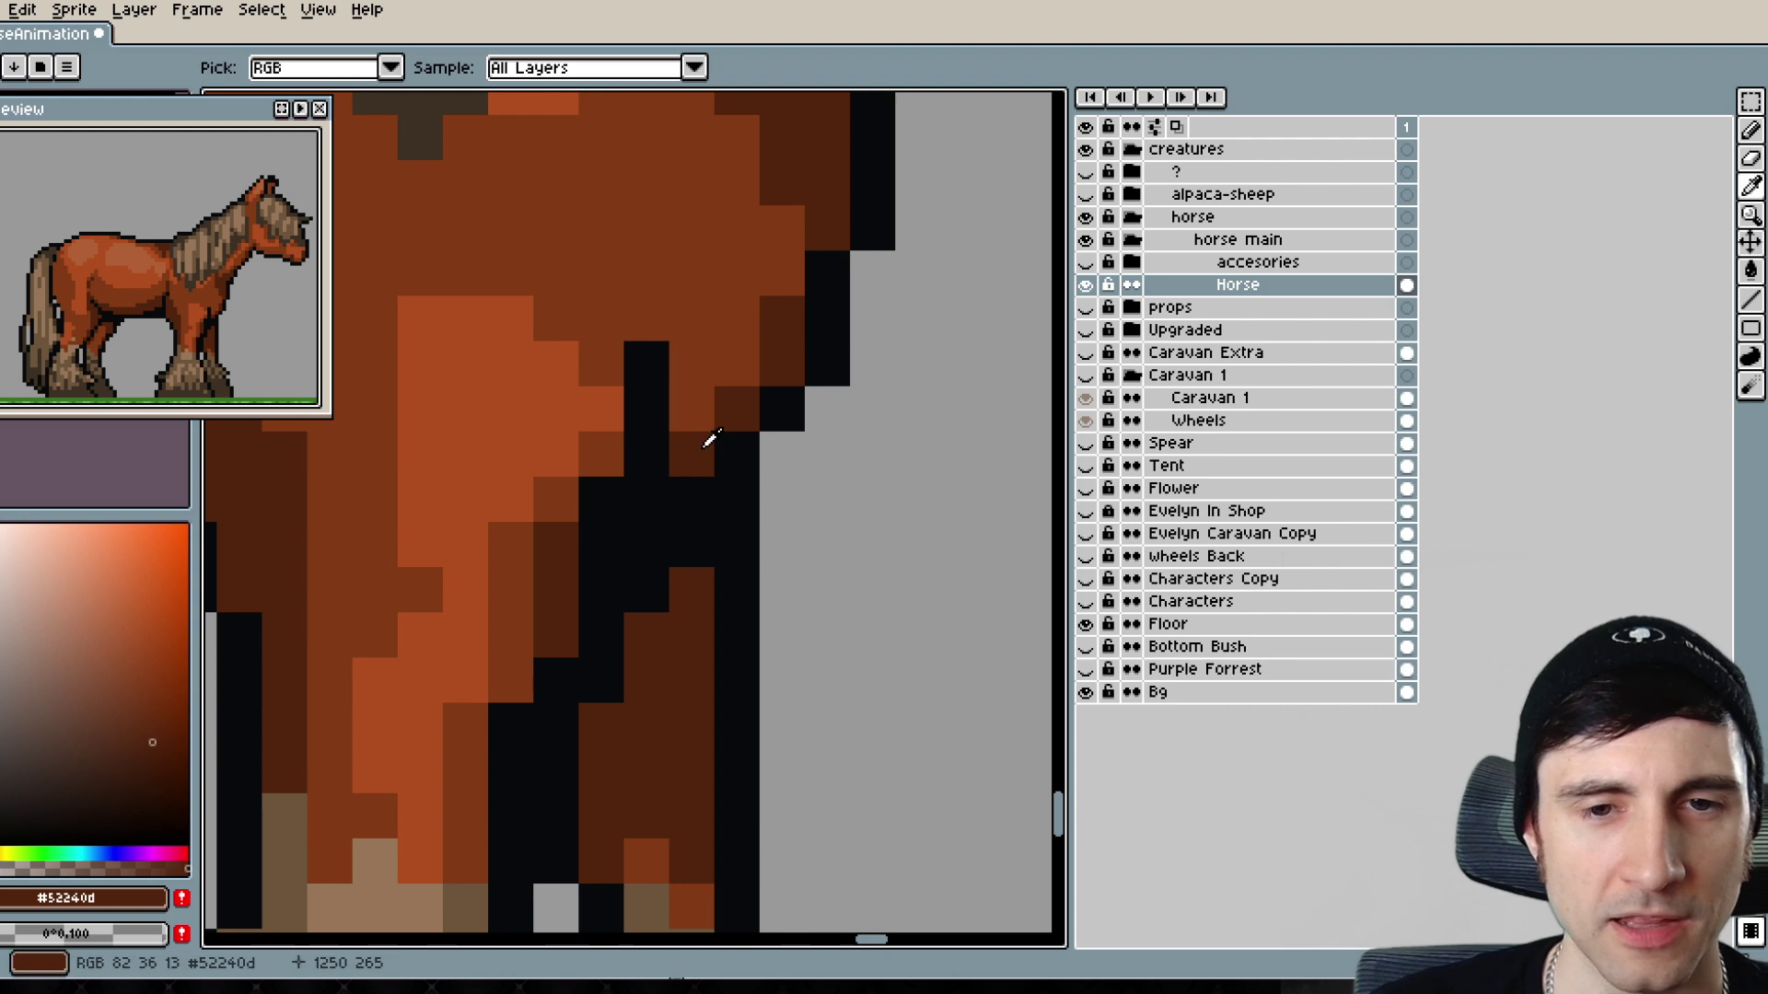
click(694, 504)
alt+click(789, 406)
click(774, 470)
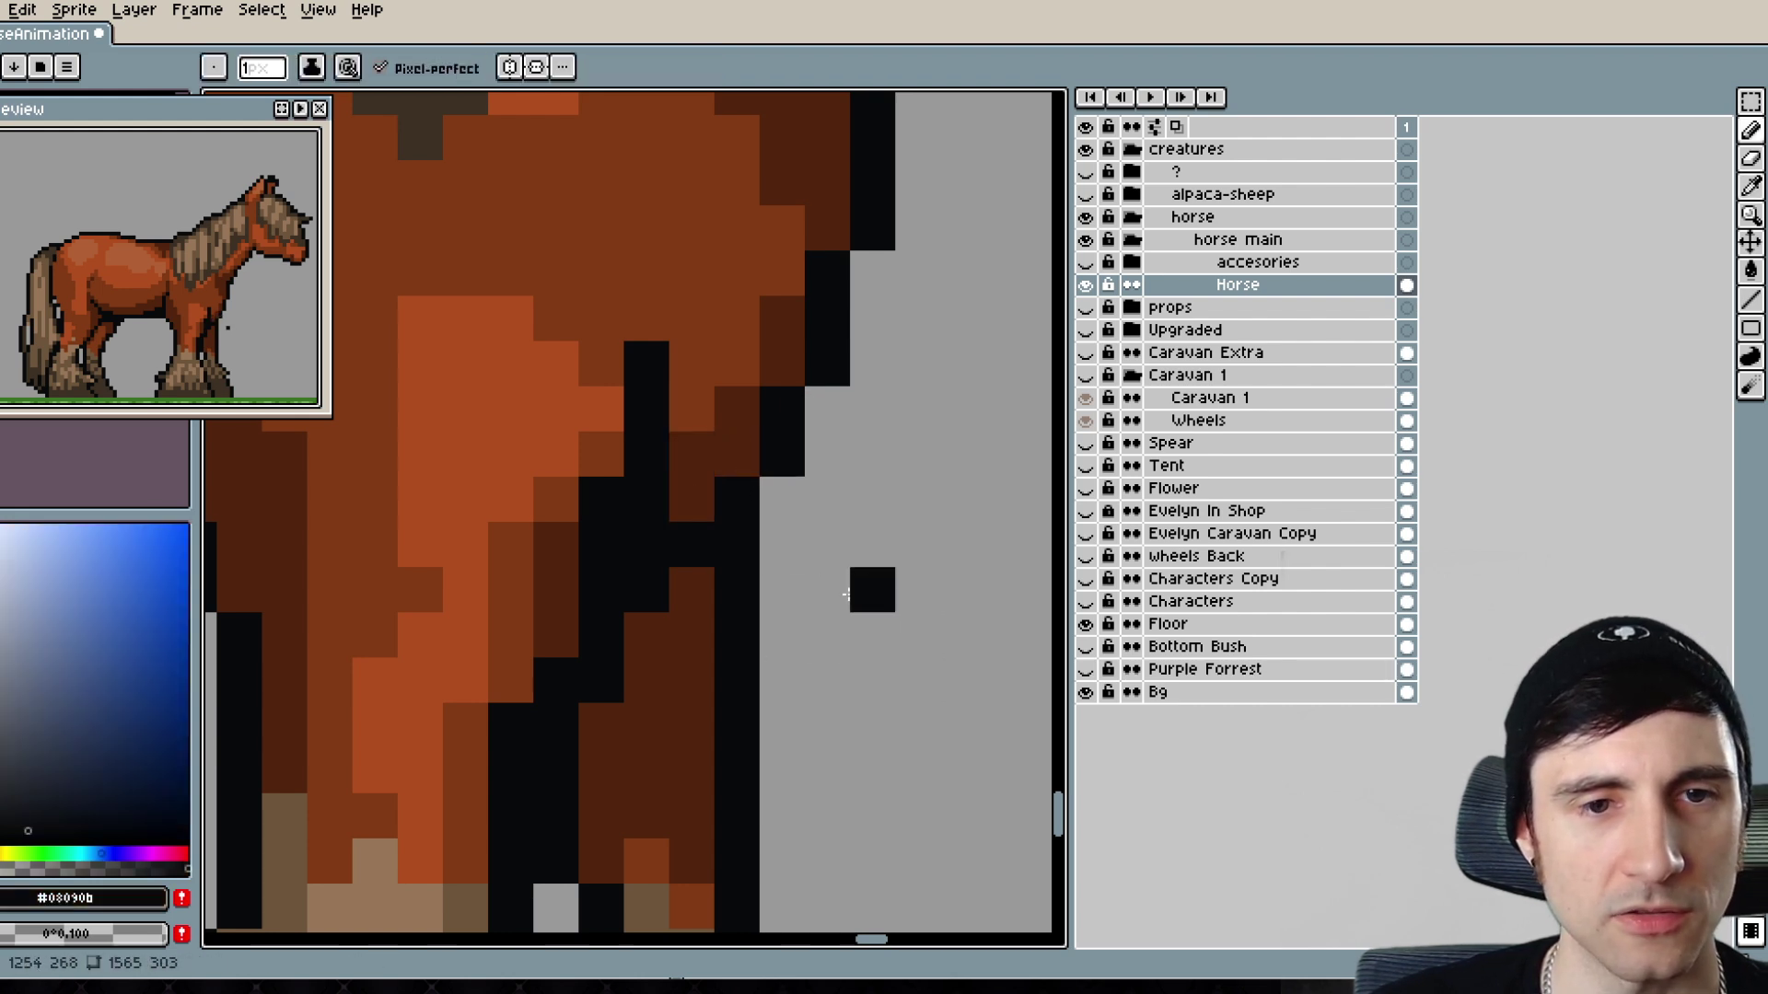
- Add a #52240d shading pixel above the dark crease between the two front legs
key(alt)
alt+click(569, 545)
scroll(566, 551, up, 1)
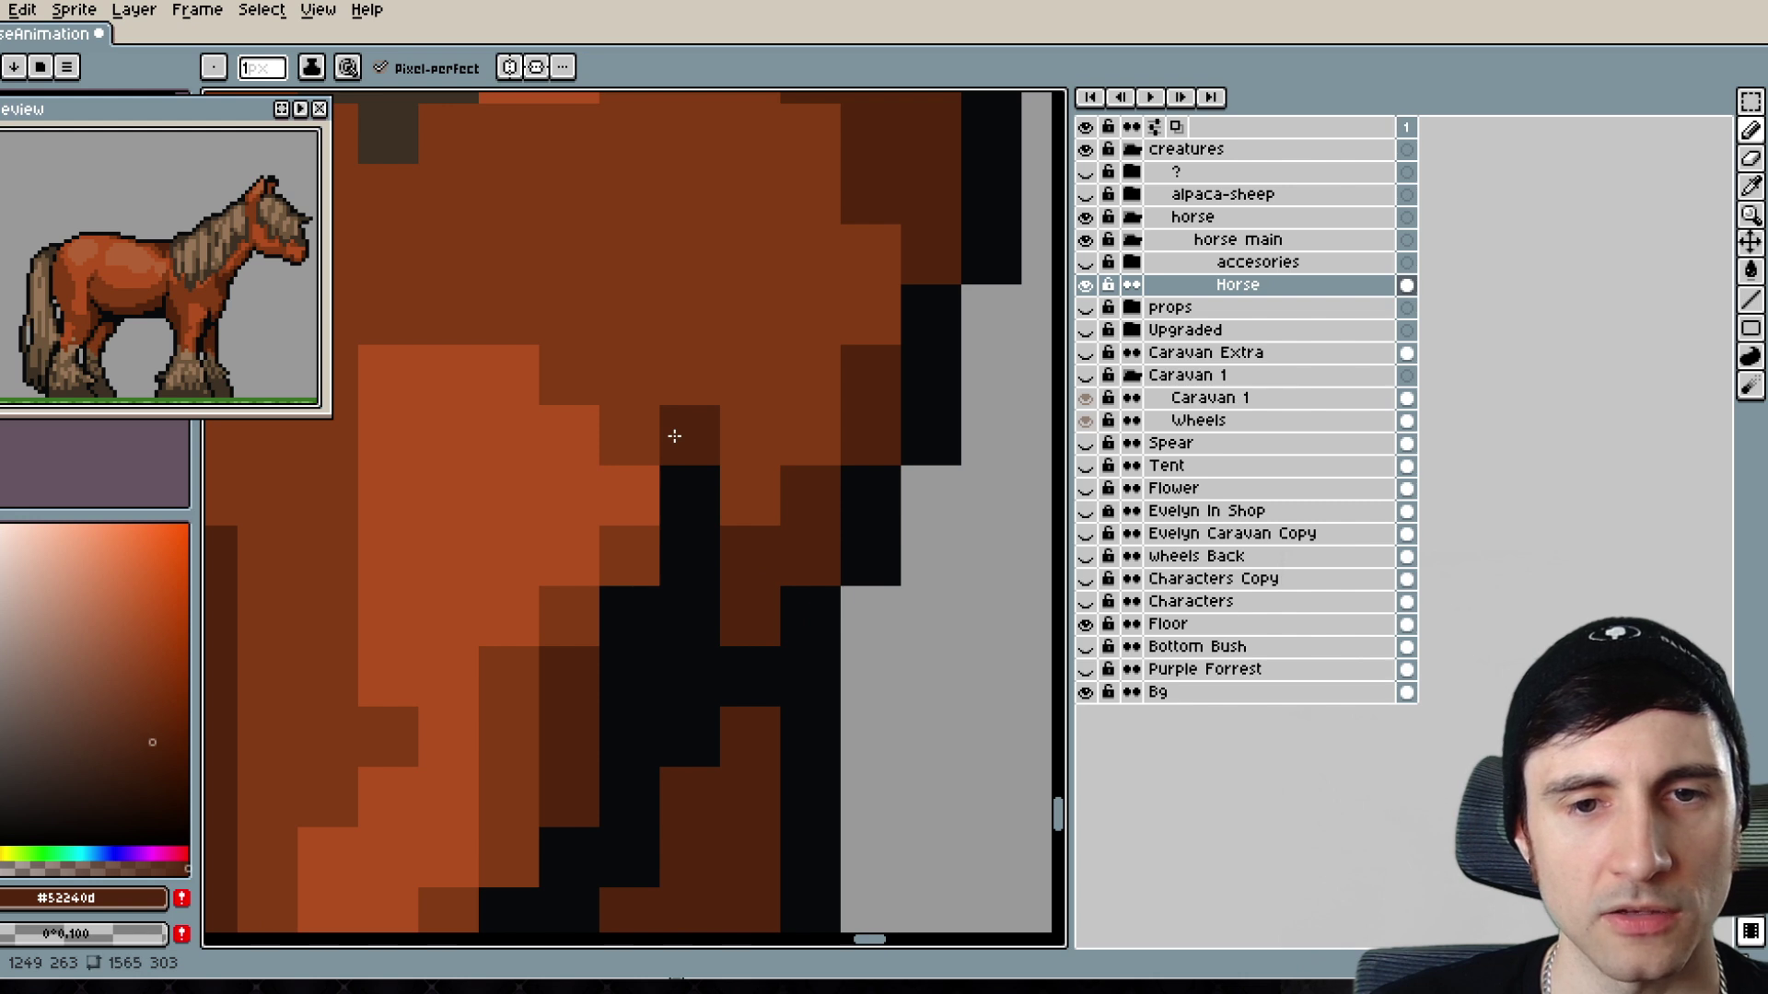
drag(586, 708, 1055, 685)
drag(564, 460, 607, 640)
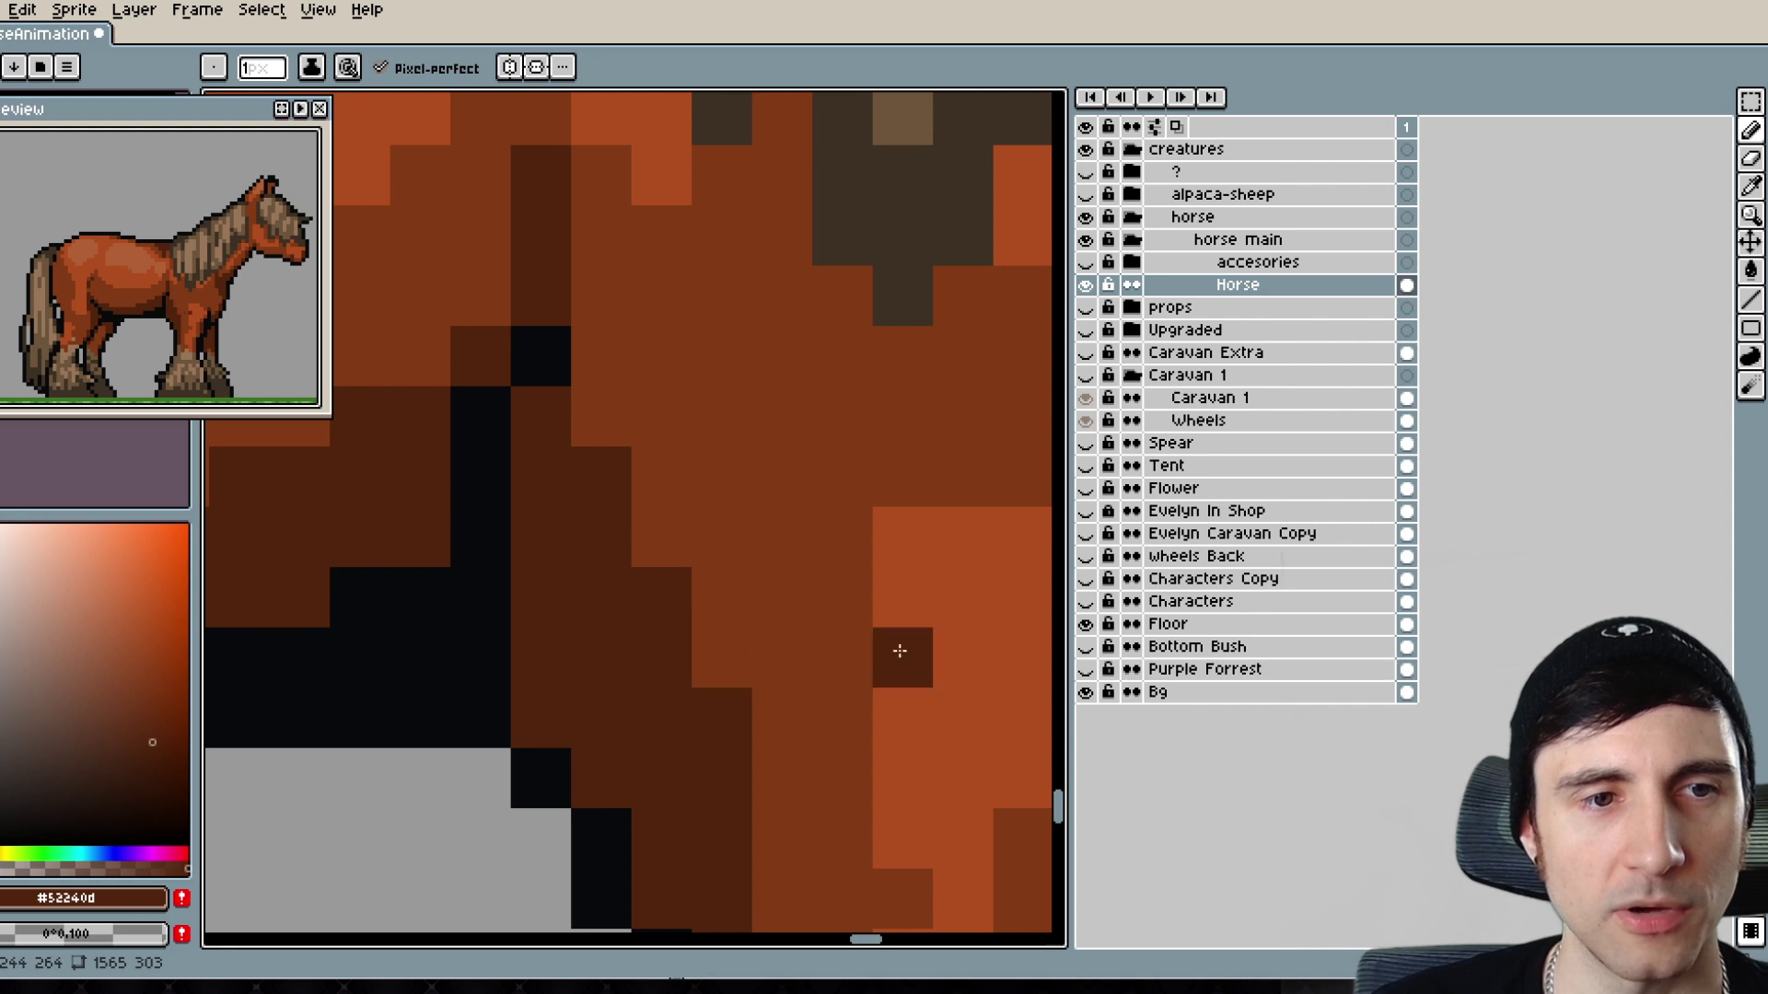
mouse_move(897, 651)
mouse_down()
mouse_move(545, 595)
mouse_move(615, 554)
mouse_up()
scroll(545, 595, right, 3)
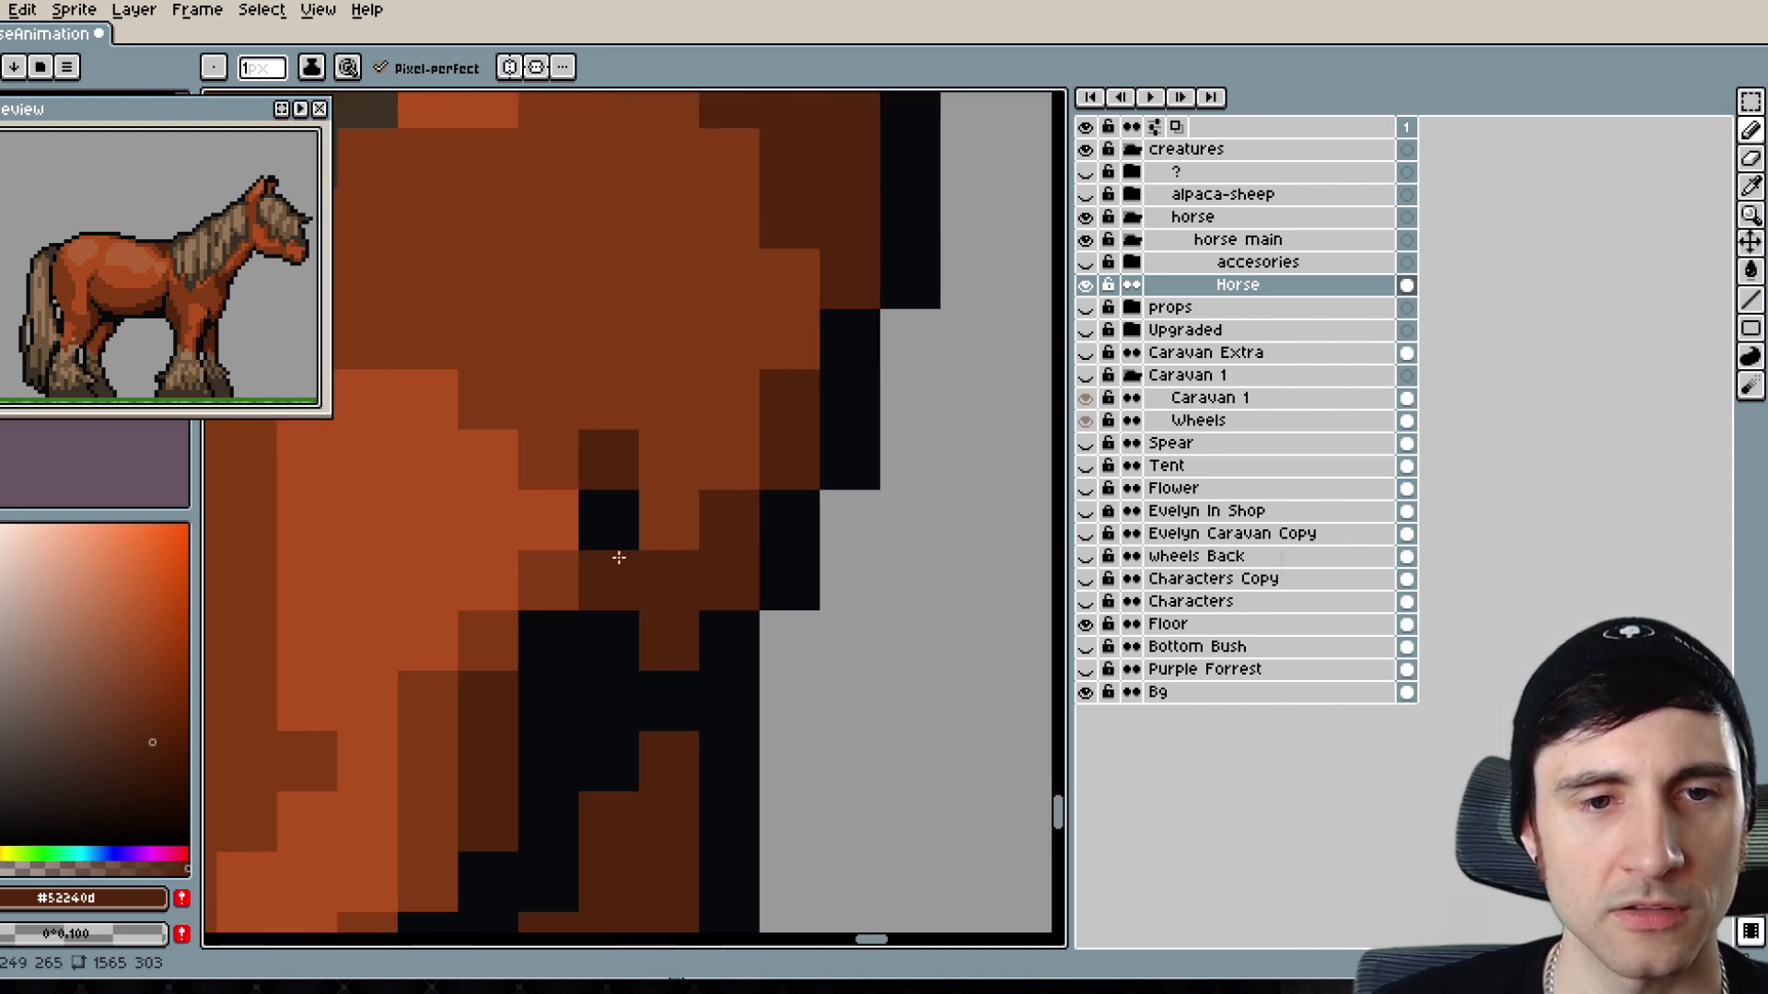
alt+click(563, 353)
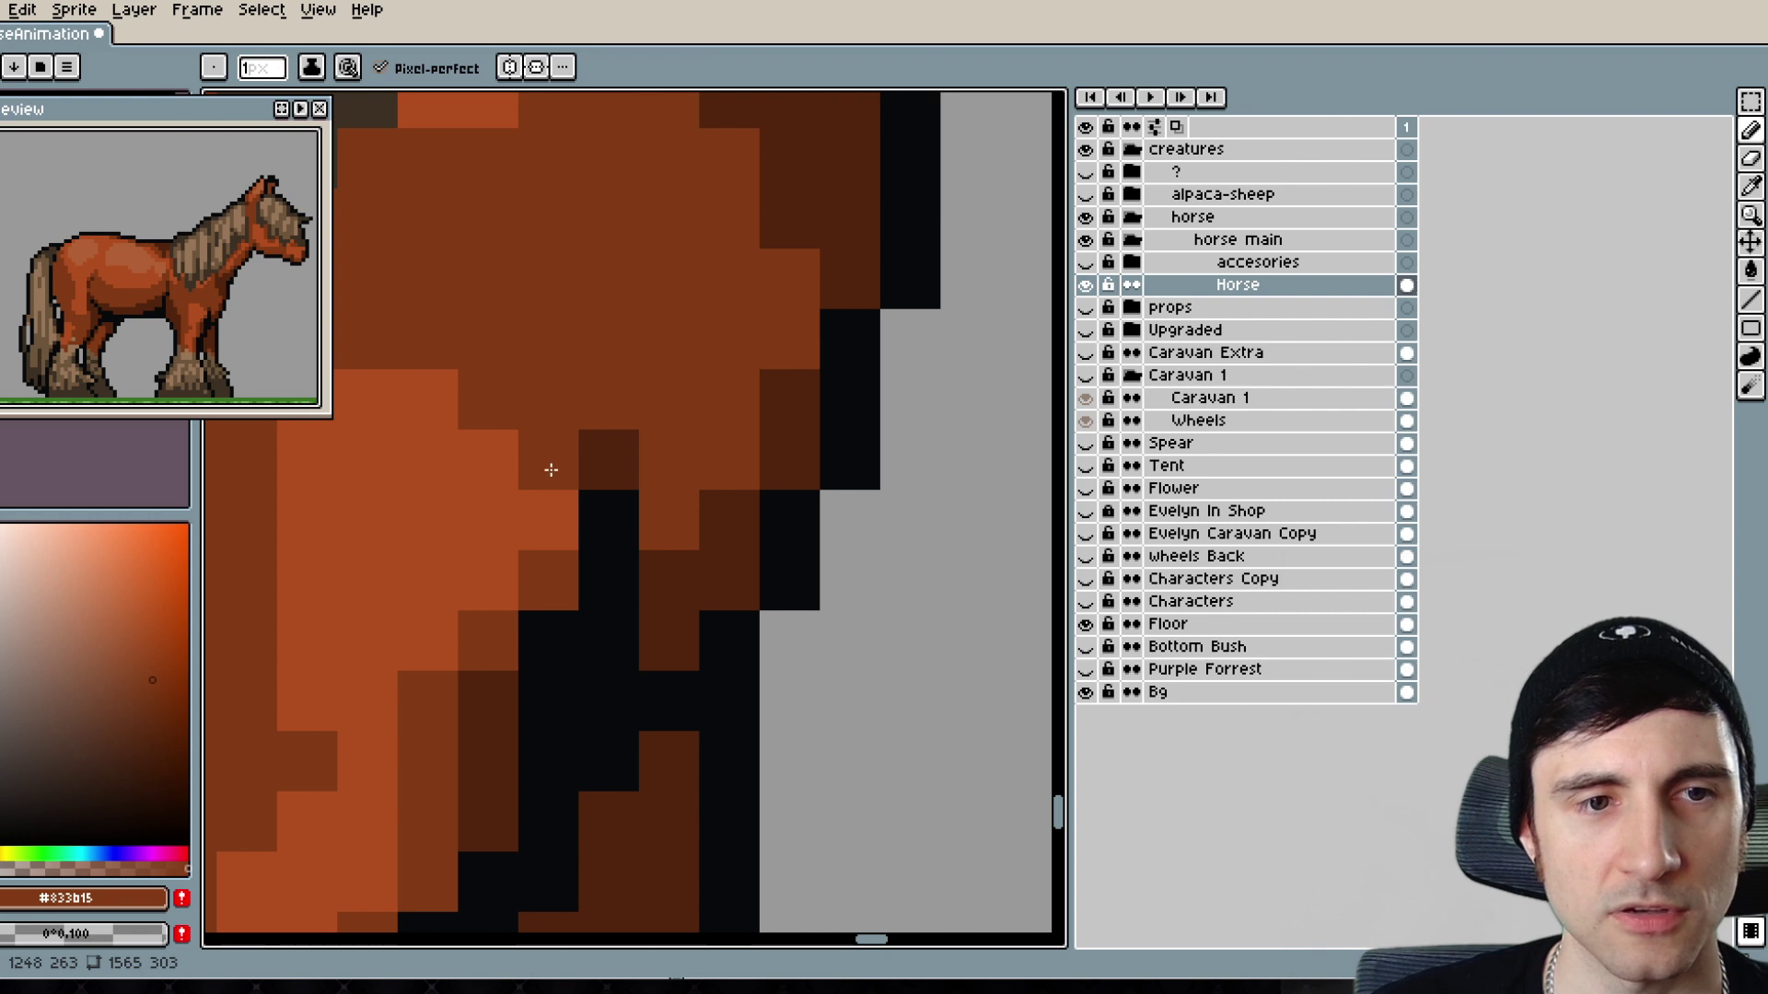
- Erase a surplus outline pixel from the front edge of the horse's chest
scroll(559, 519, down, 4)
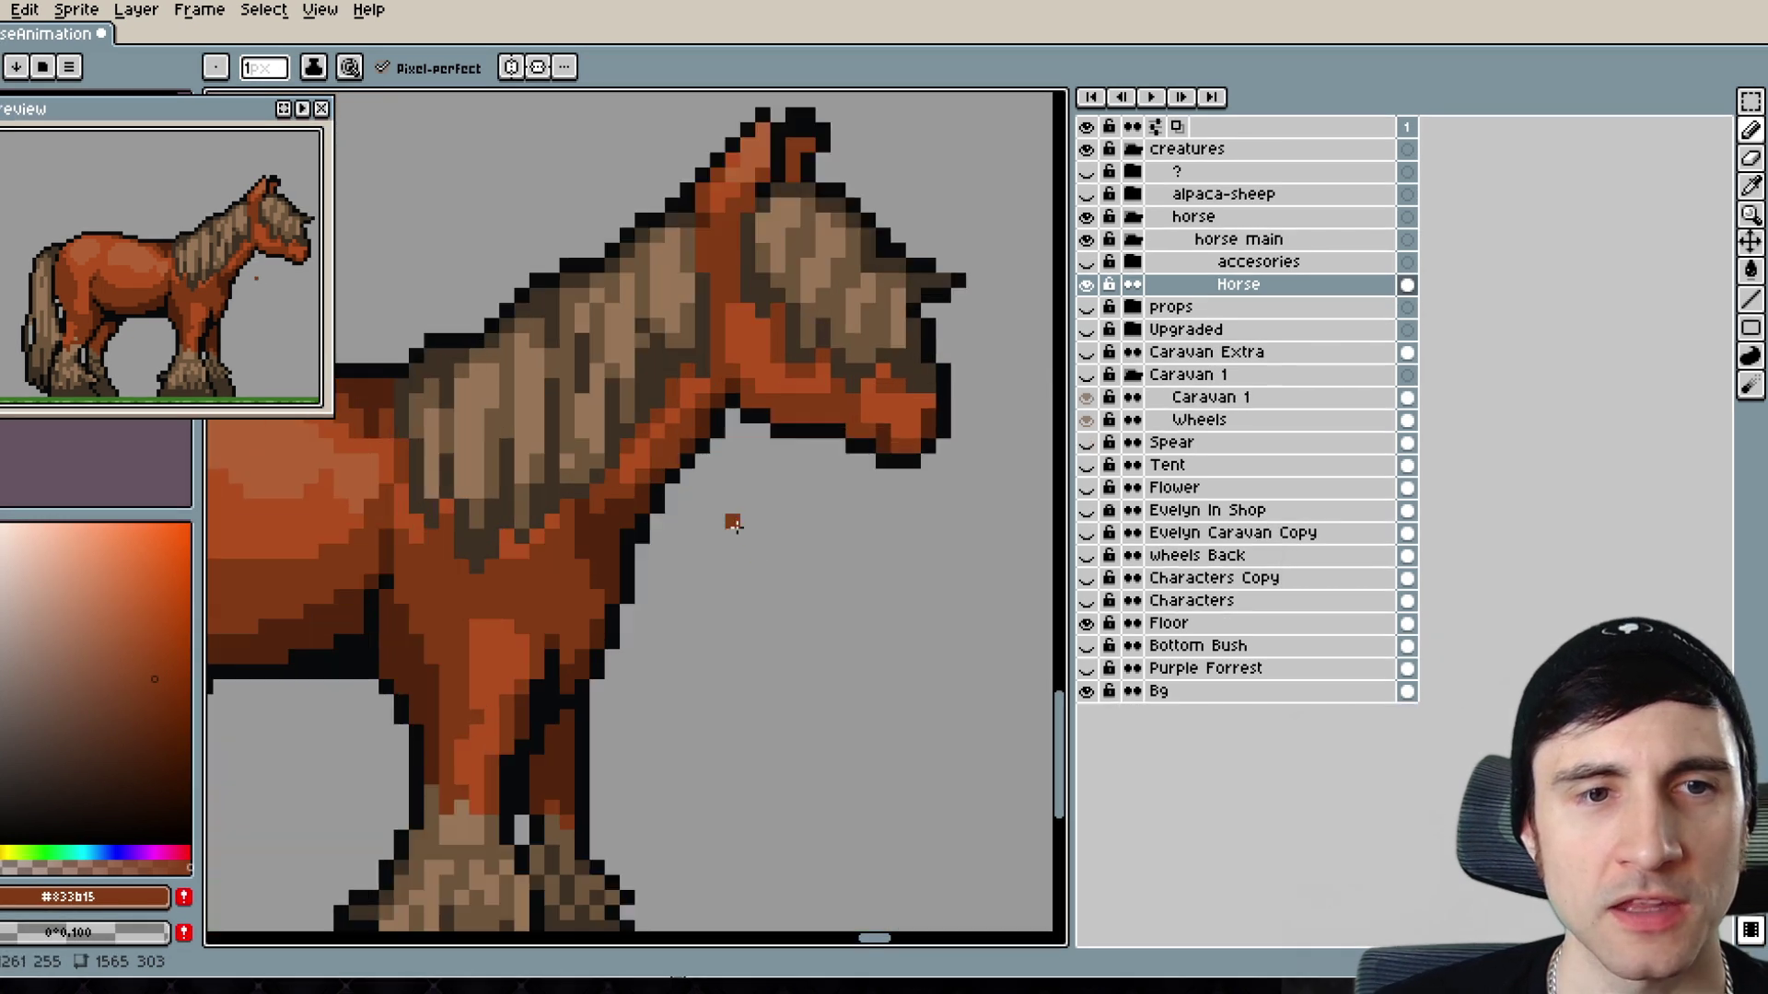
scroll(737, 527, up, 1)
drag(866, 586, 888, 612)
scroll(783, 570, down, 1)
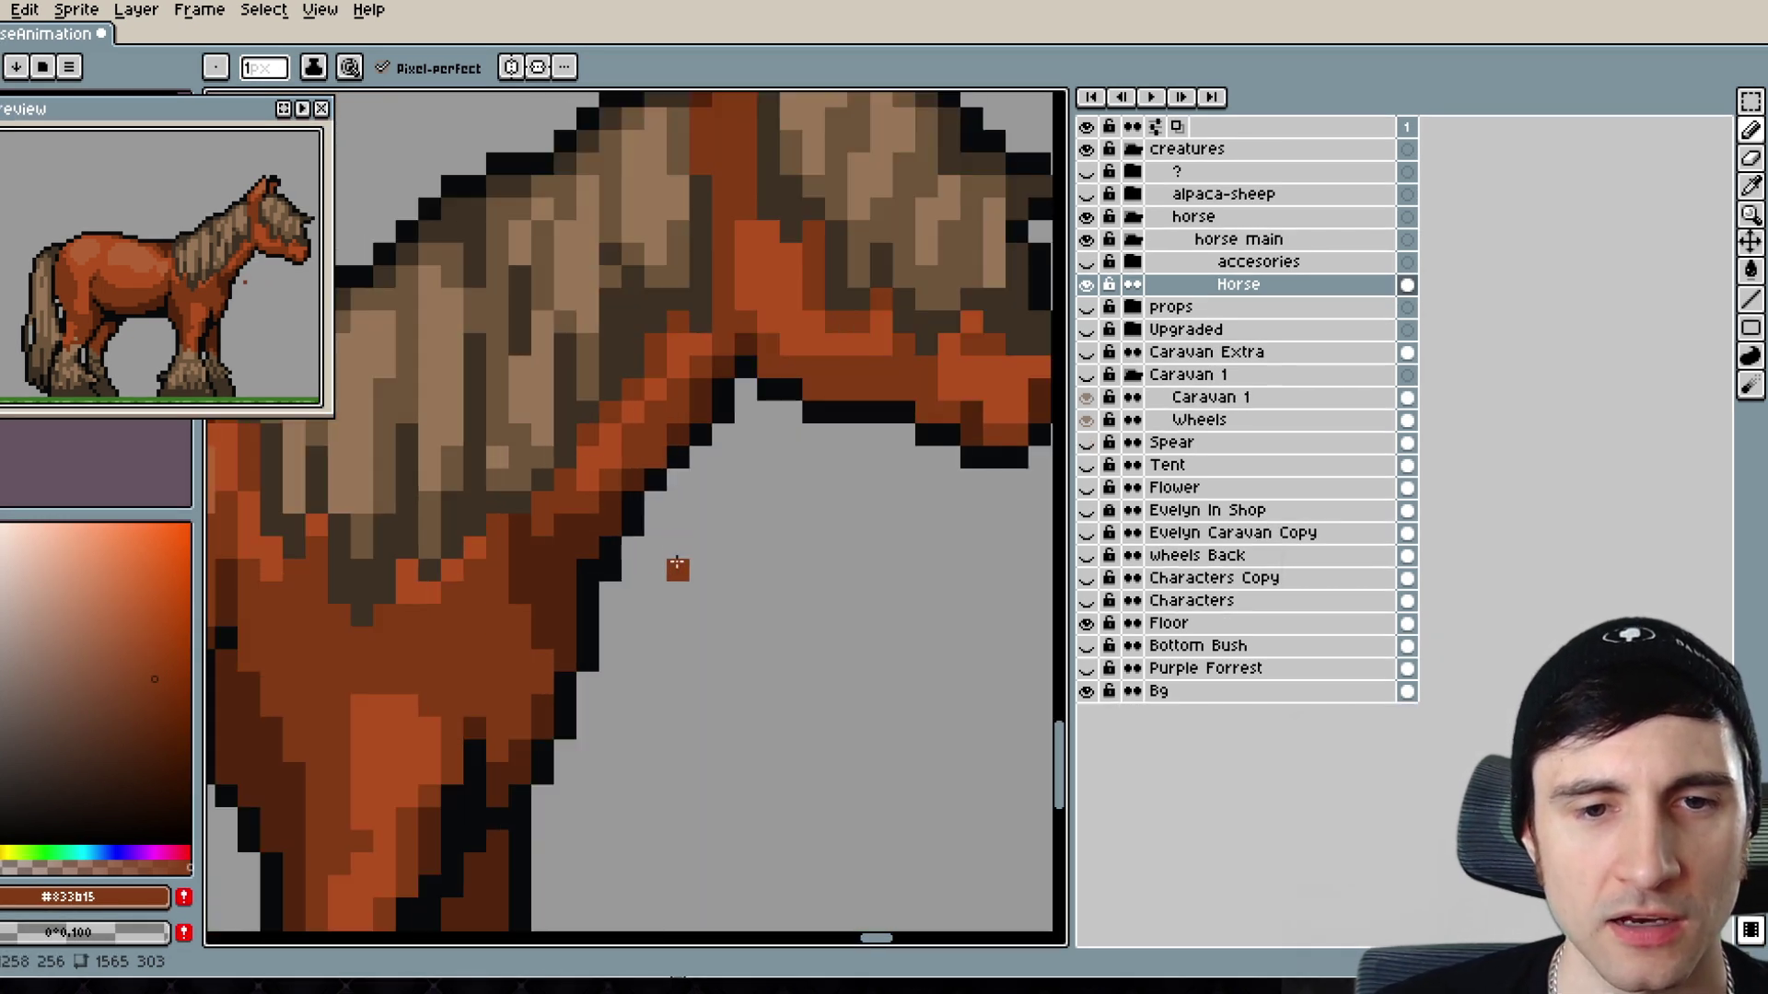
key(e)
scroll(635, 593, up, 2)
click(586, 550)
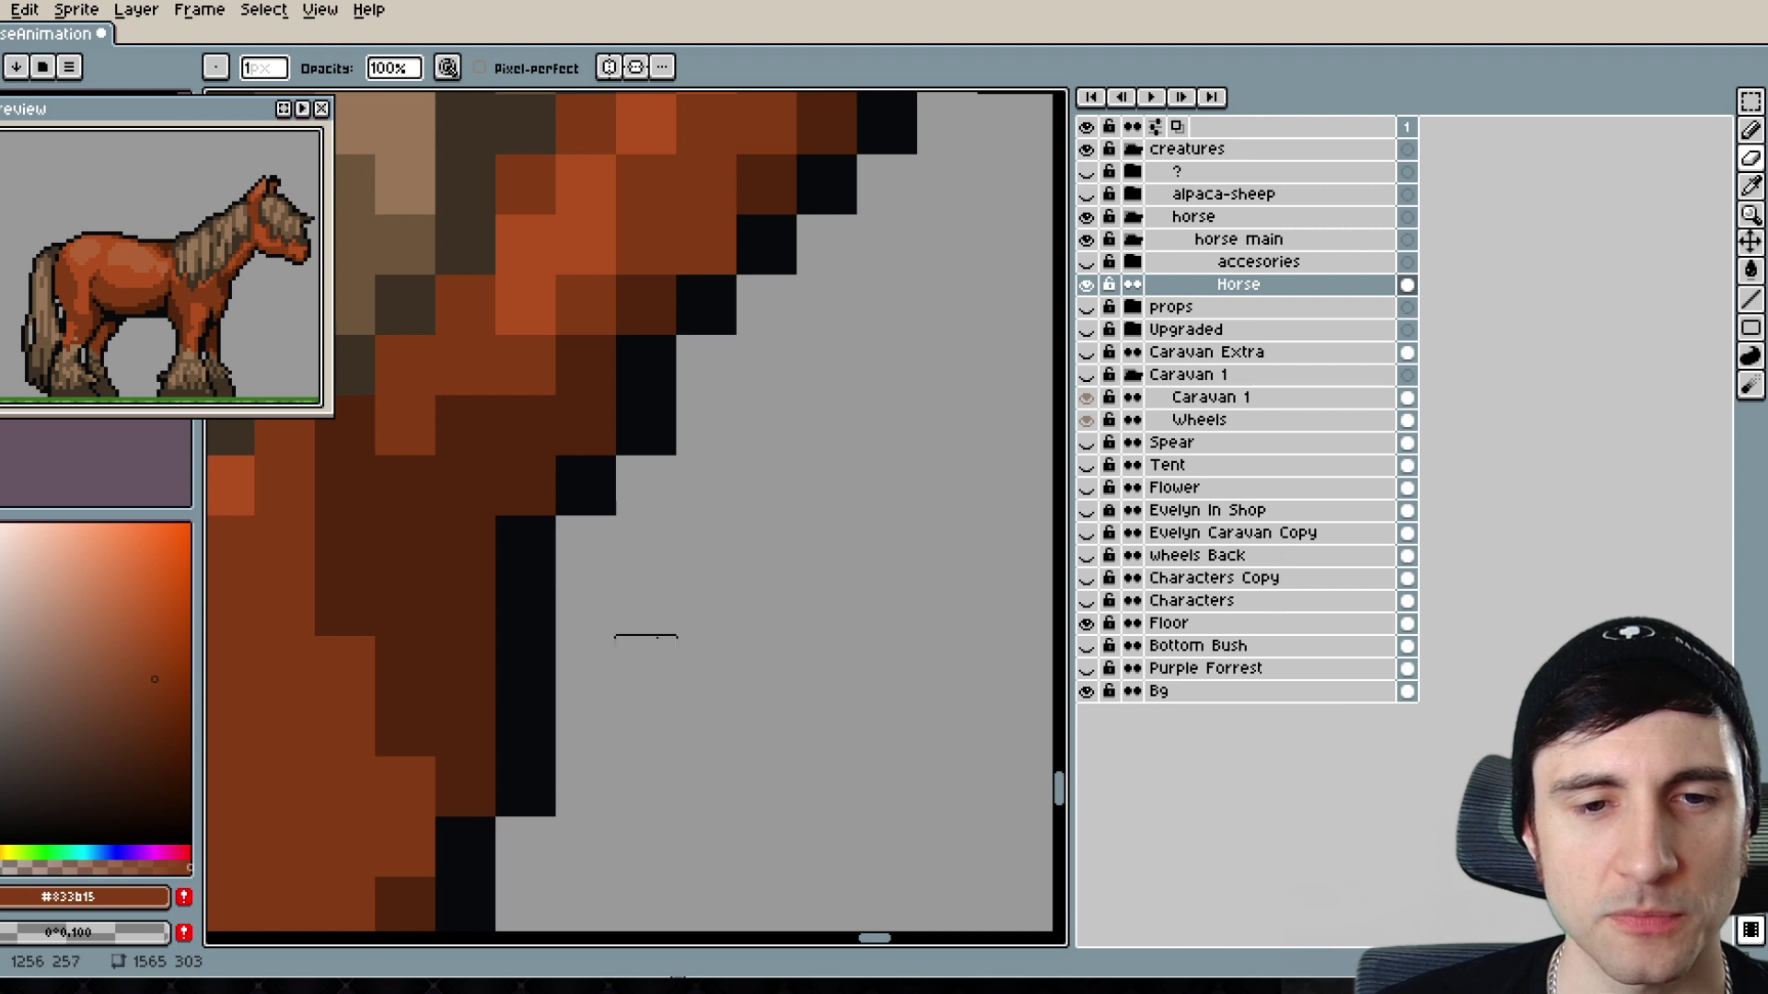
- Rework the outline where the chest meets the neck with #08090b and erase an extra outline pixel there
scroll(635, 571, down, 3)
key(b)
alt+click(637, 544)
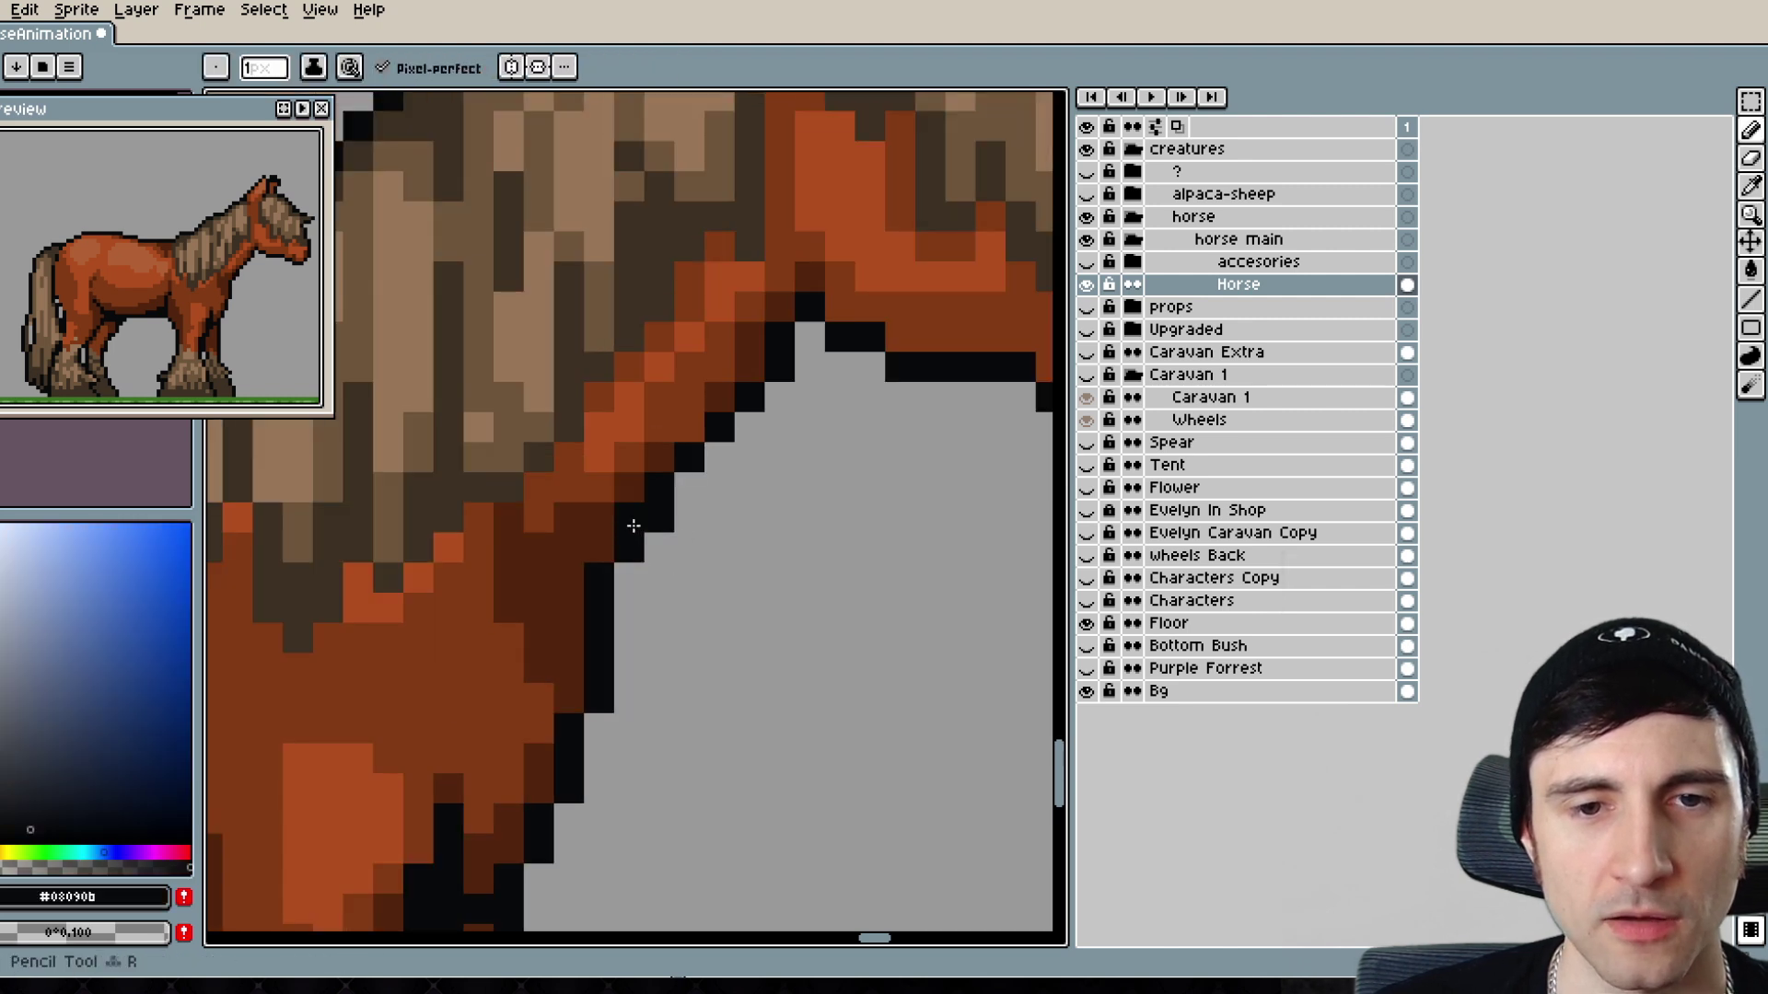
key(e)
click(689, 457)
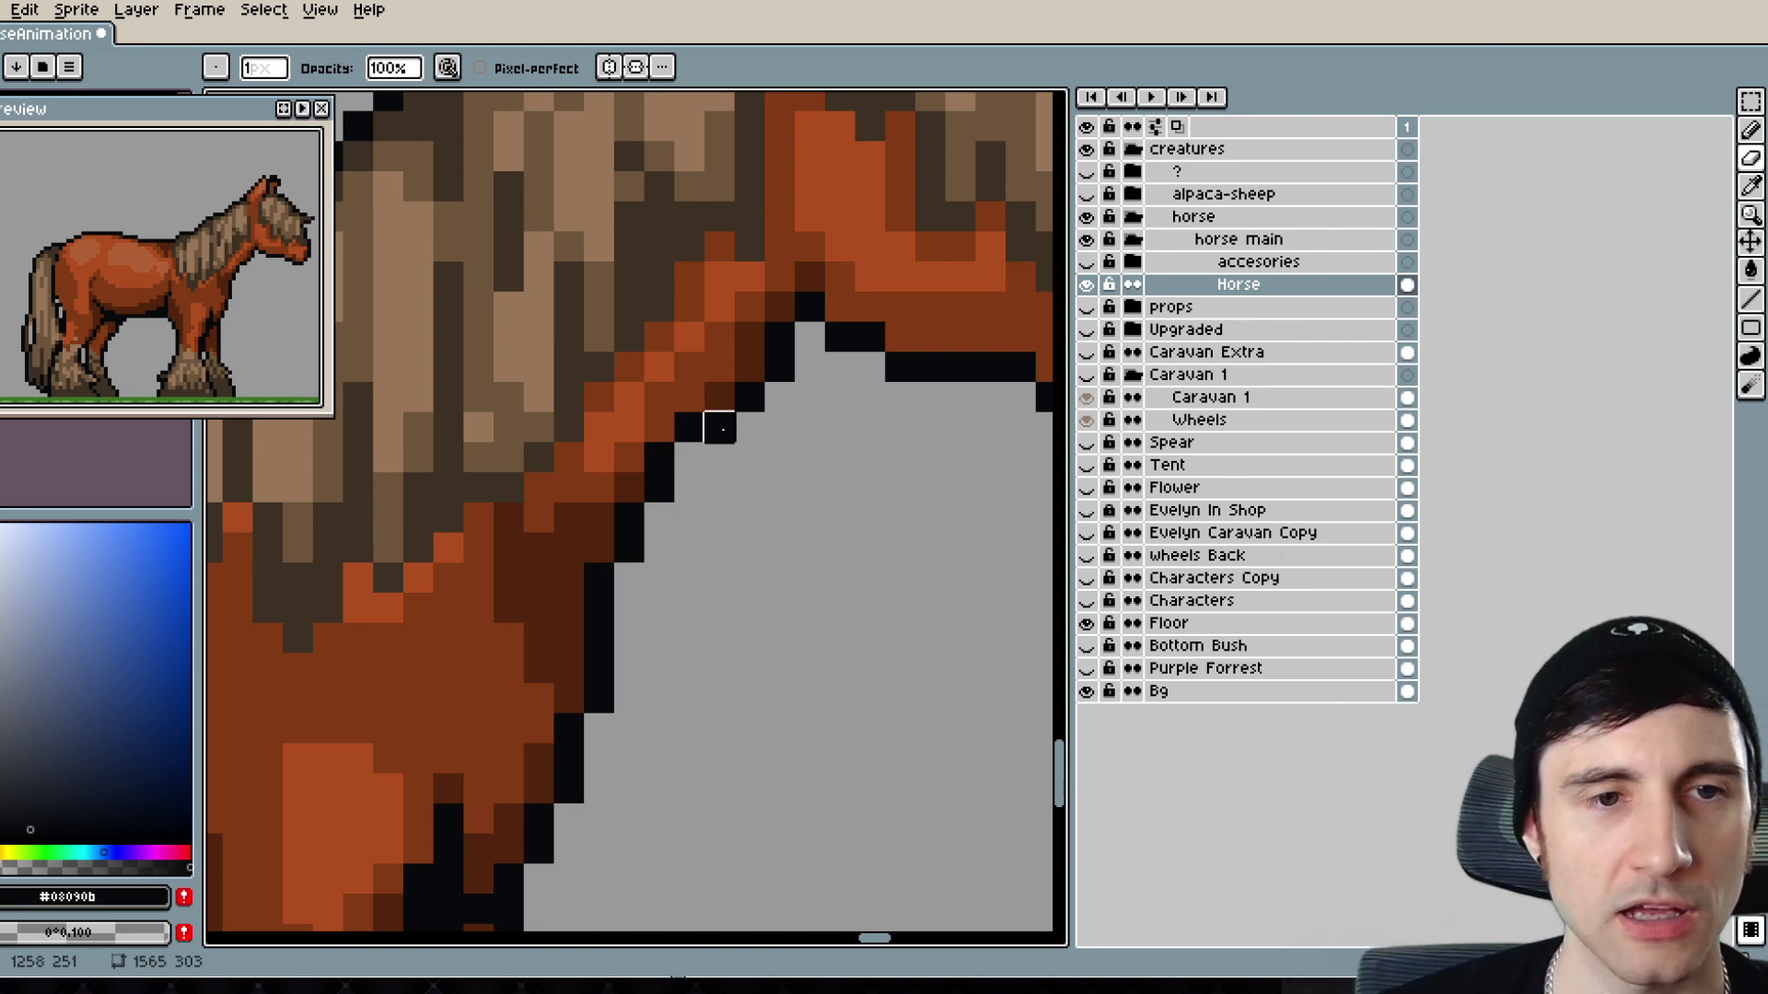
- Erase a surplus outline pixel along the throat where the neck meets the jaw
drag(802, 446, 747, 522)
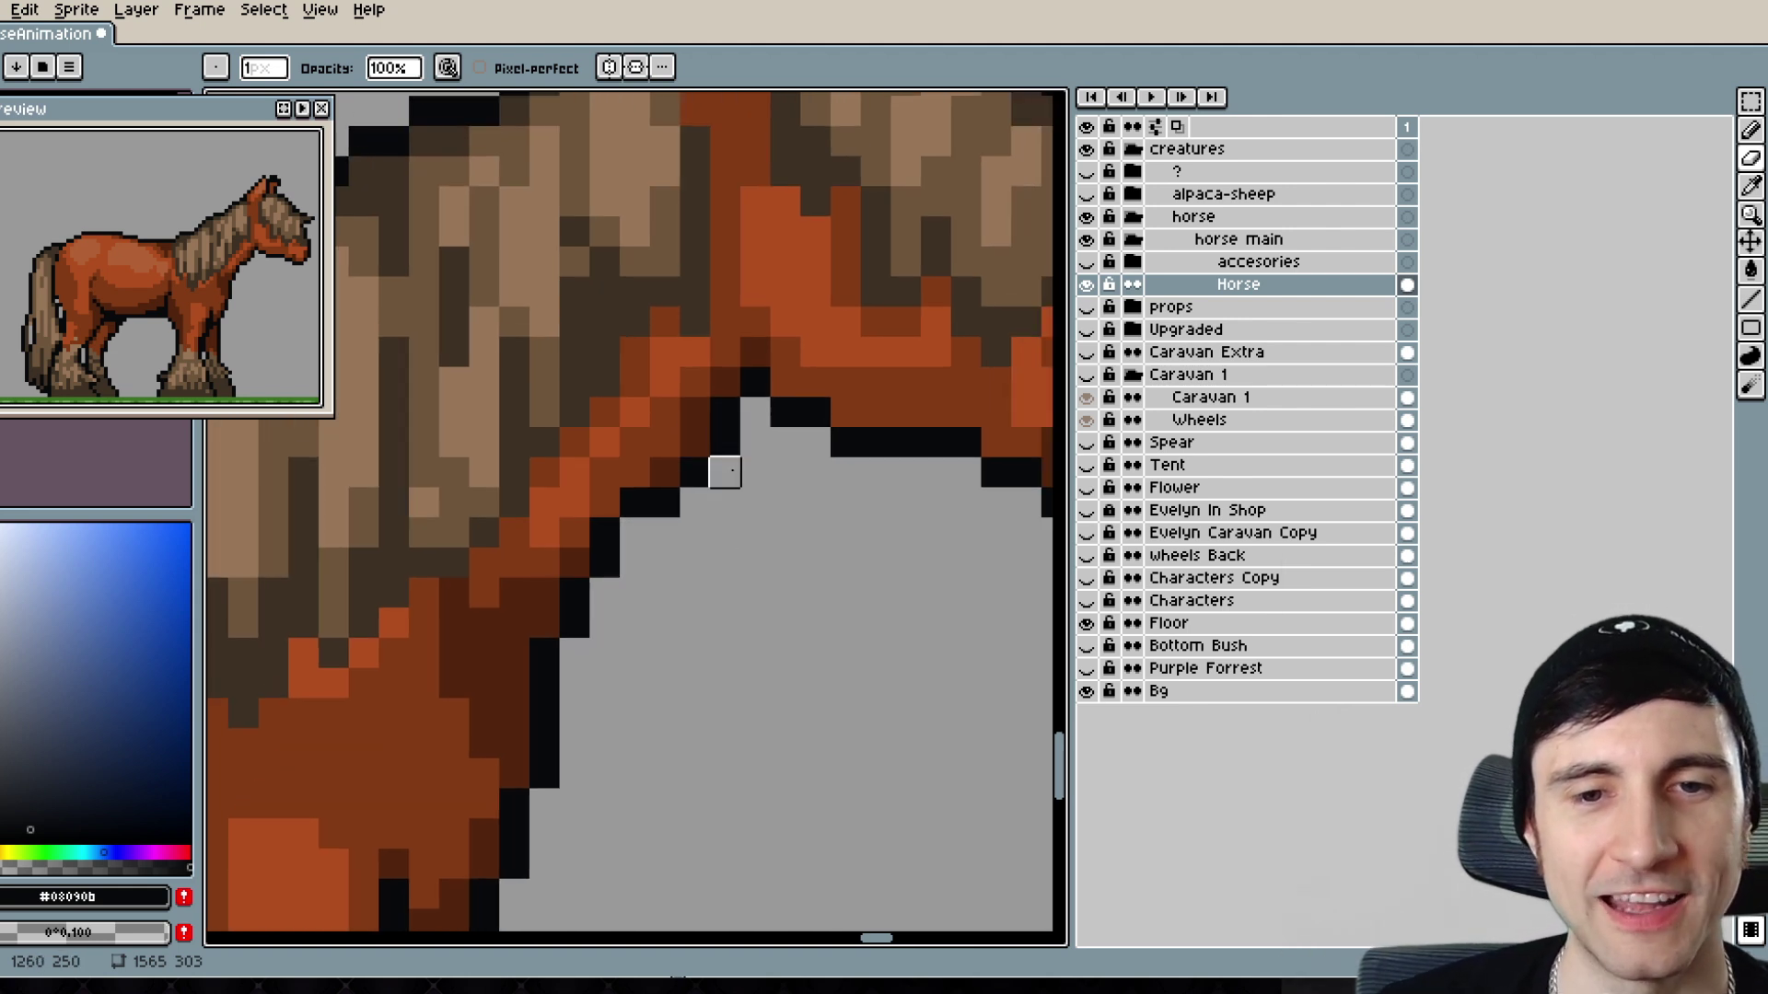
key(b)
scroll(746, 600, up, 2)
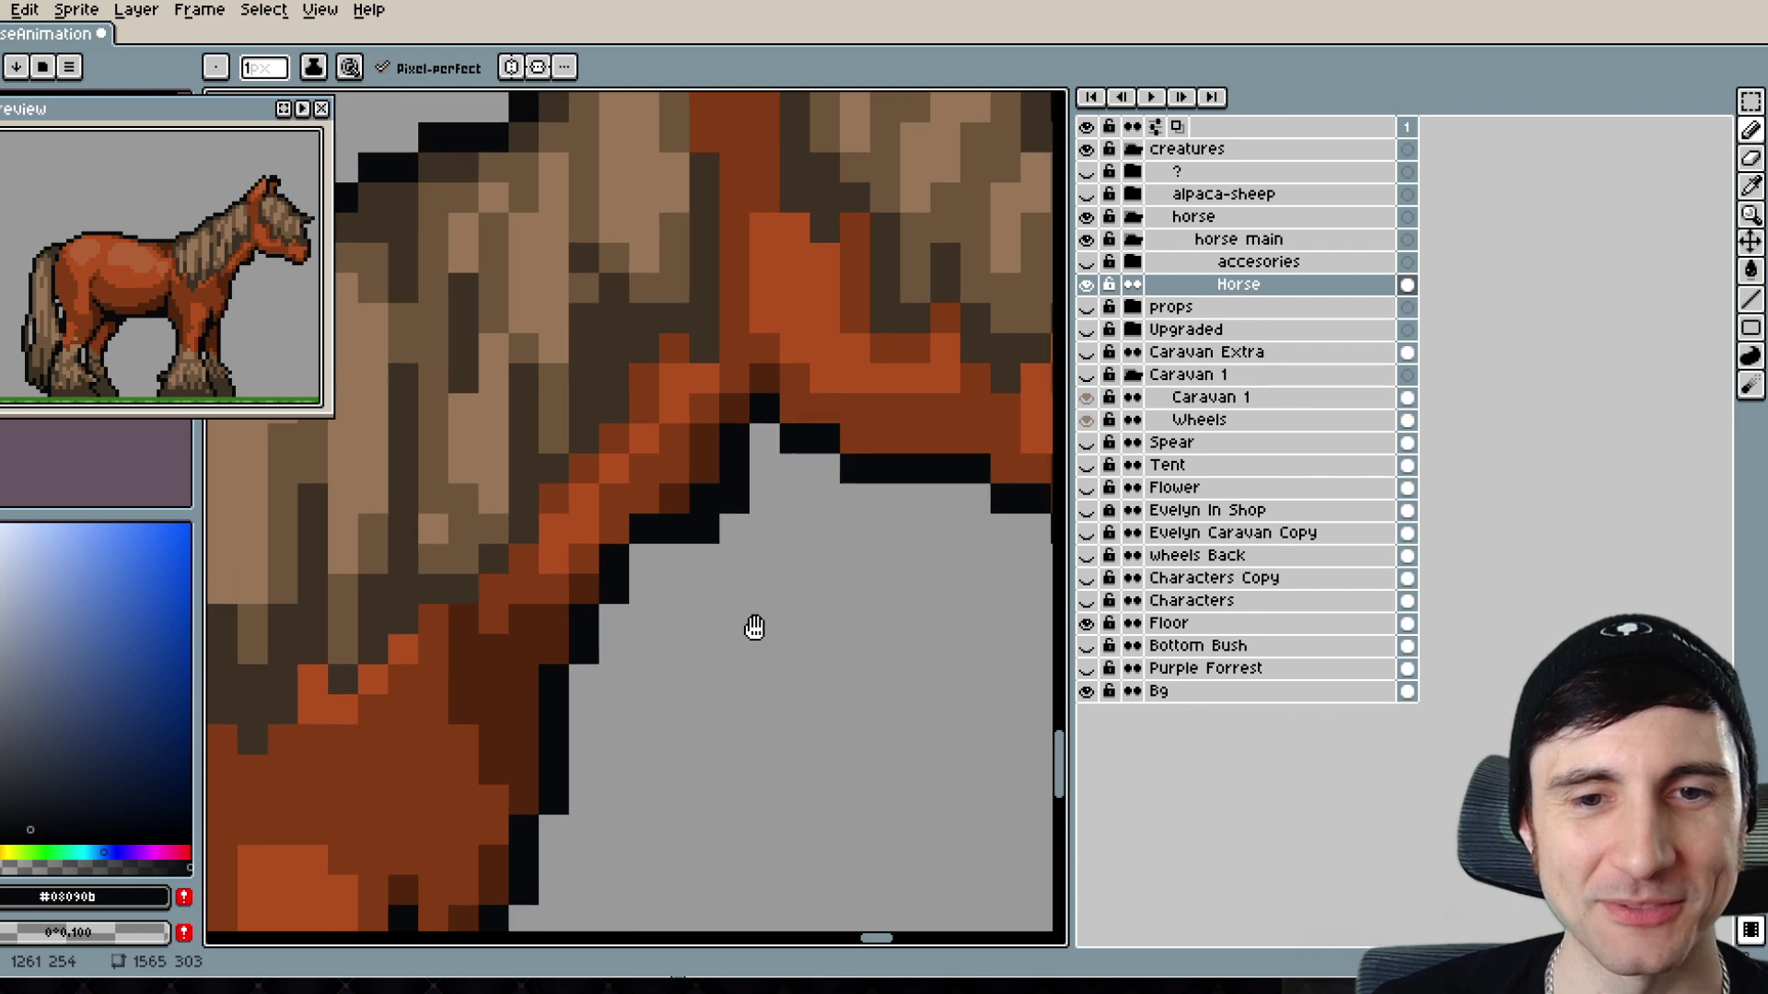
key(e)
click(726, 581)
key(b)
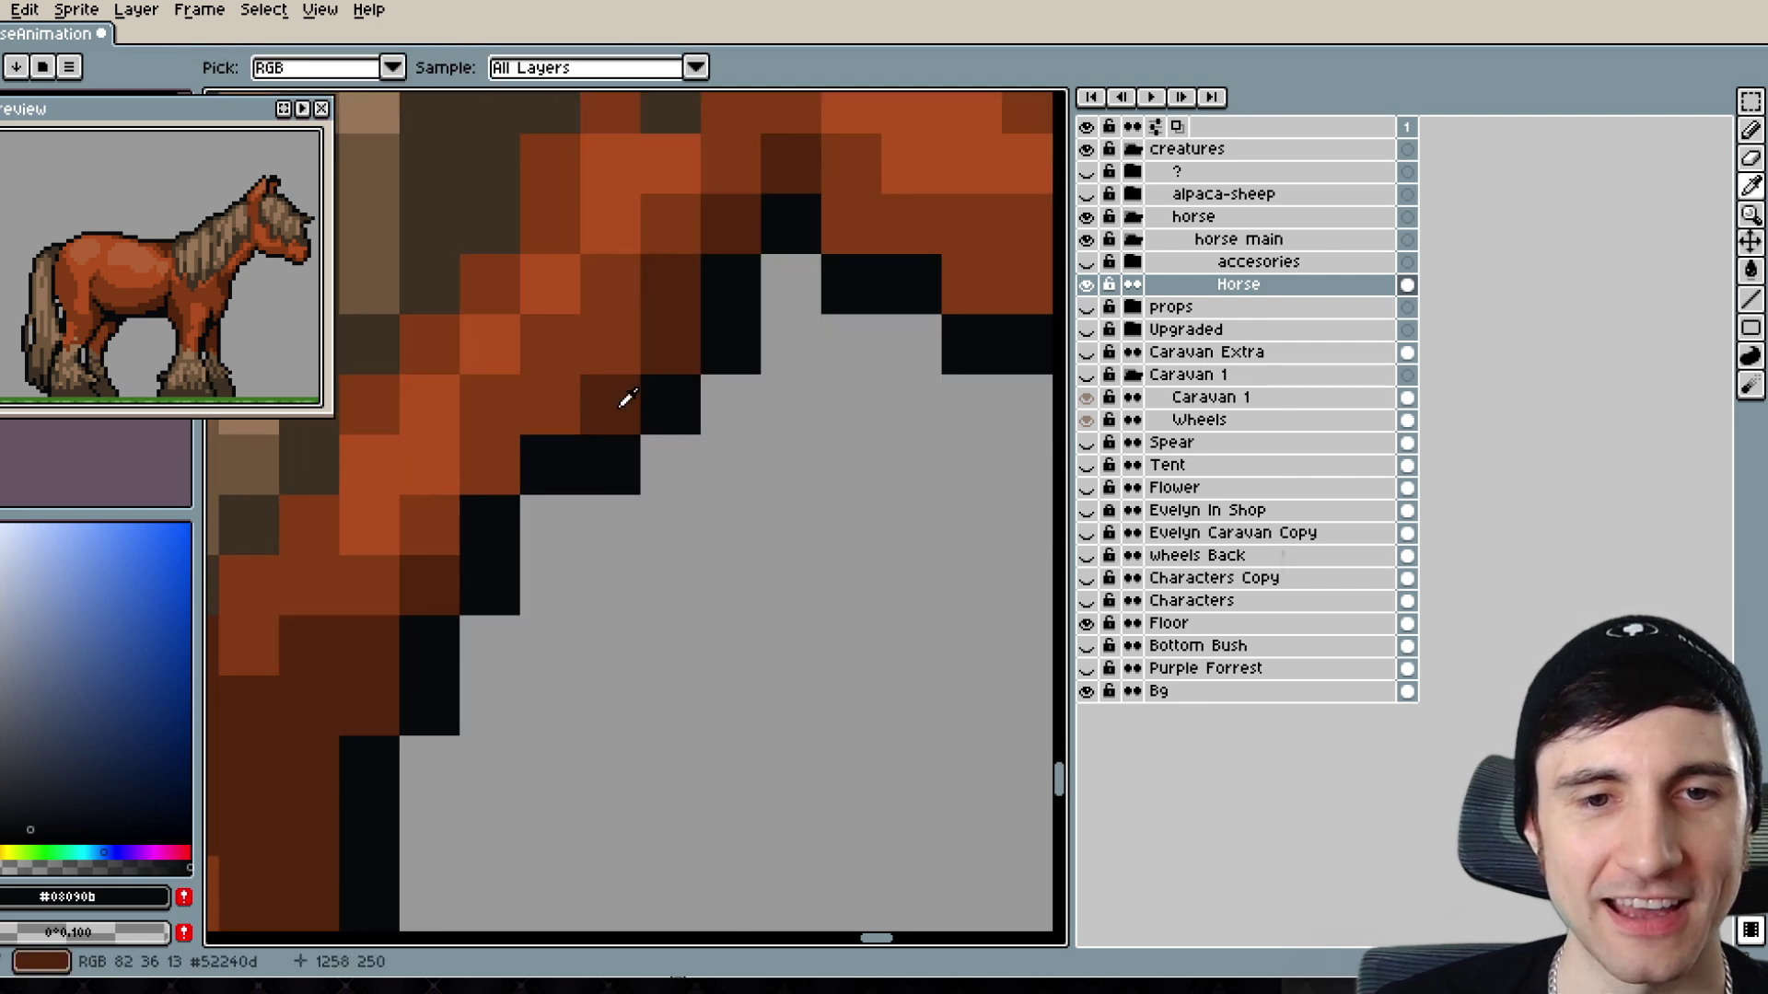
- Move the throat outline one pixel inward using #52240d shading and #08090b outline pixels, erasing the old outer outline
alt+click(624, 396)
click(567, 409)
alt+click(550, 463)
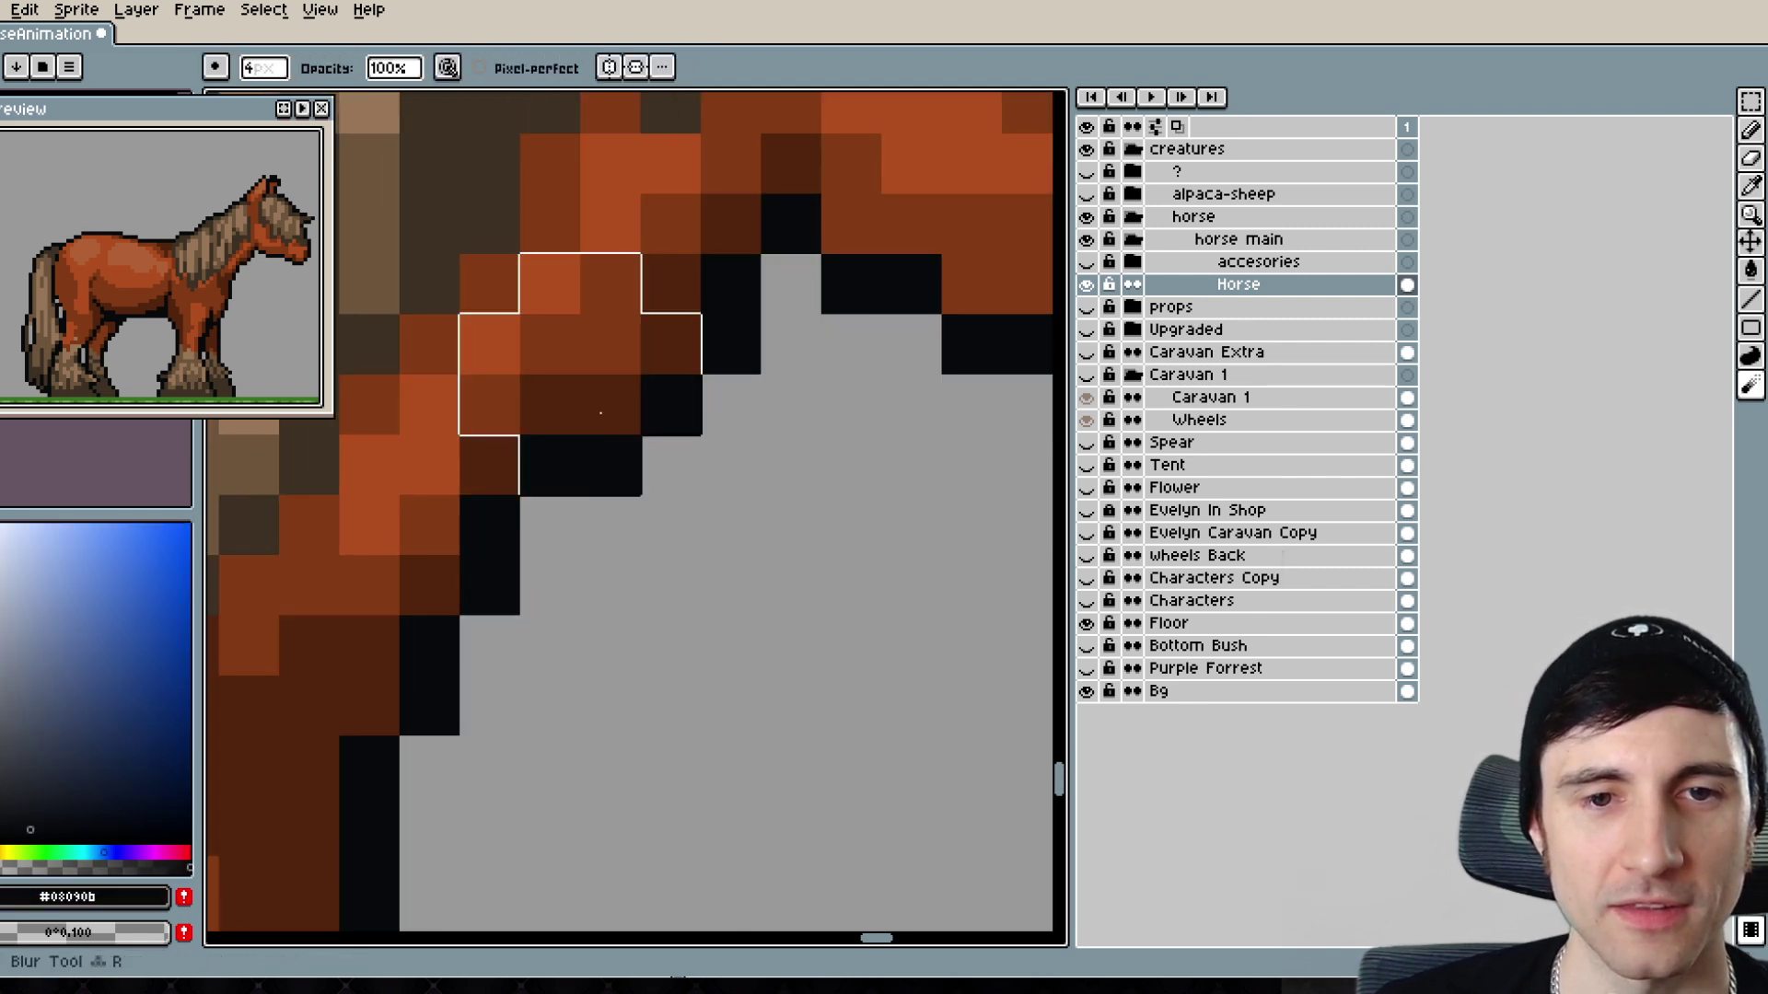
click(610, 404)
click(670, 345)
key(e)
click(633, 459)
click(670, 404)
click(735, 343)
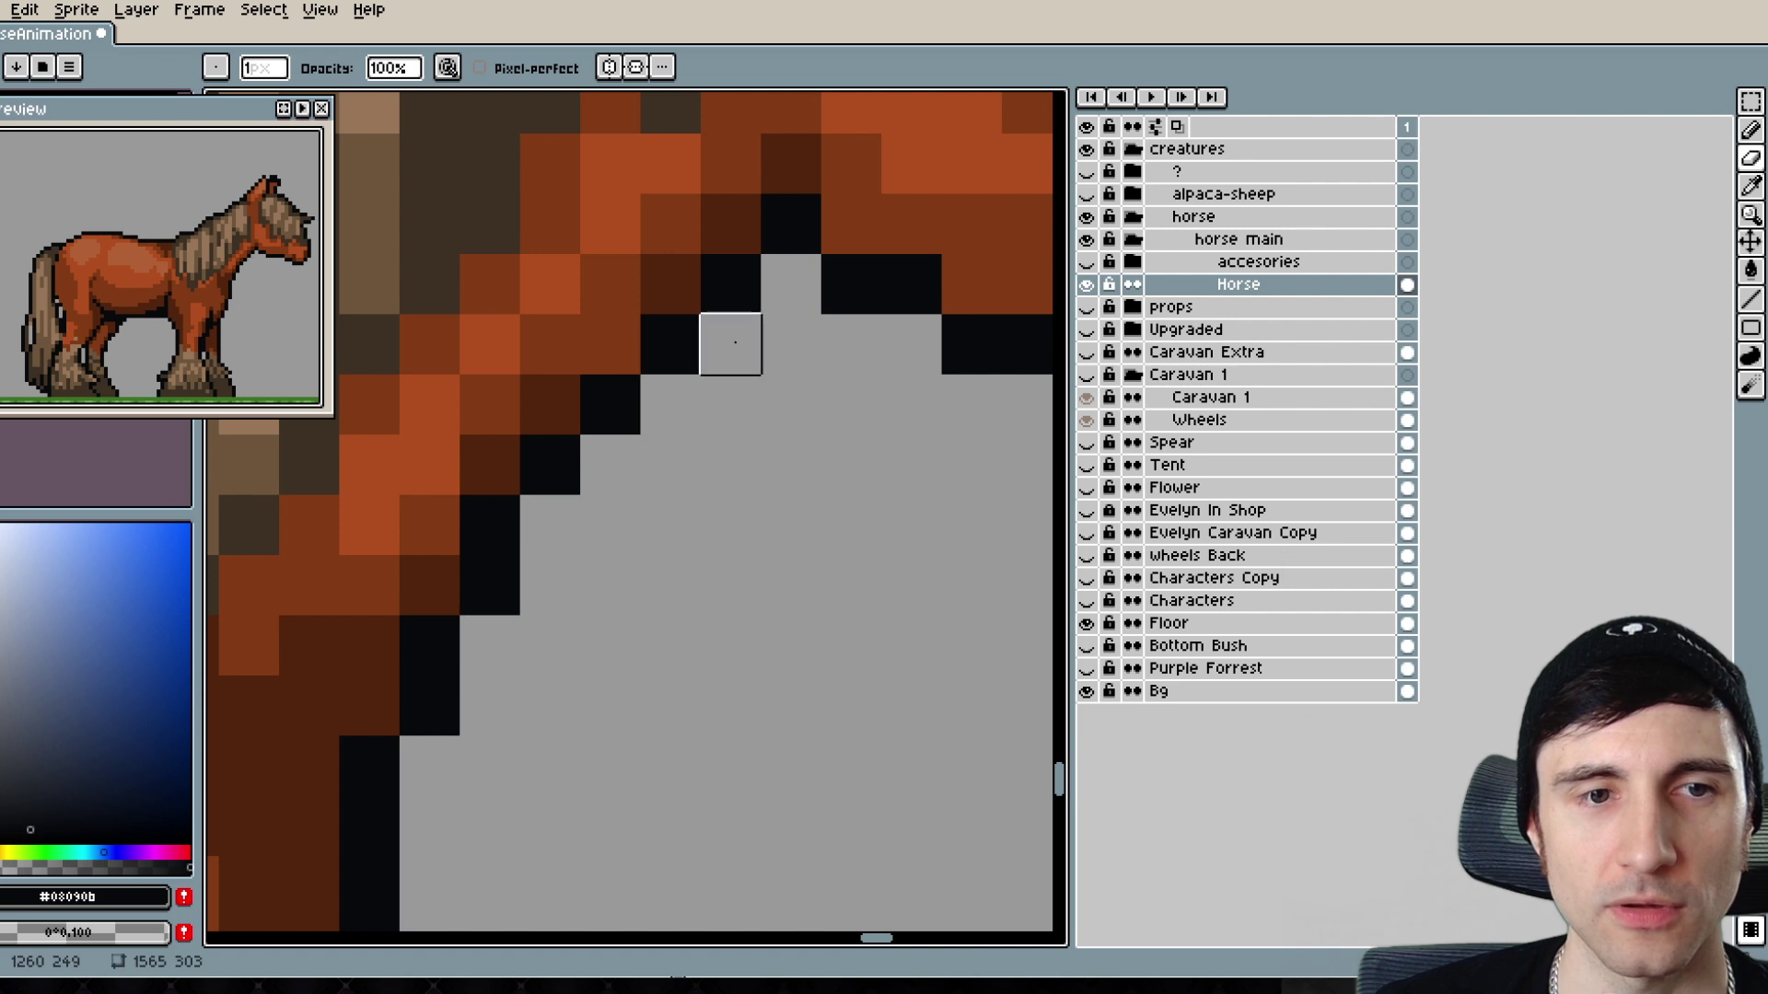
- Reshape the bridge of the nose below the forelock with reddish-brown coat and black outline pixels, erasing the surplus outline
scroll(876, 483, down, 5)
scroll(822, 567, up, 1)
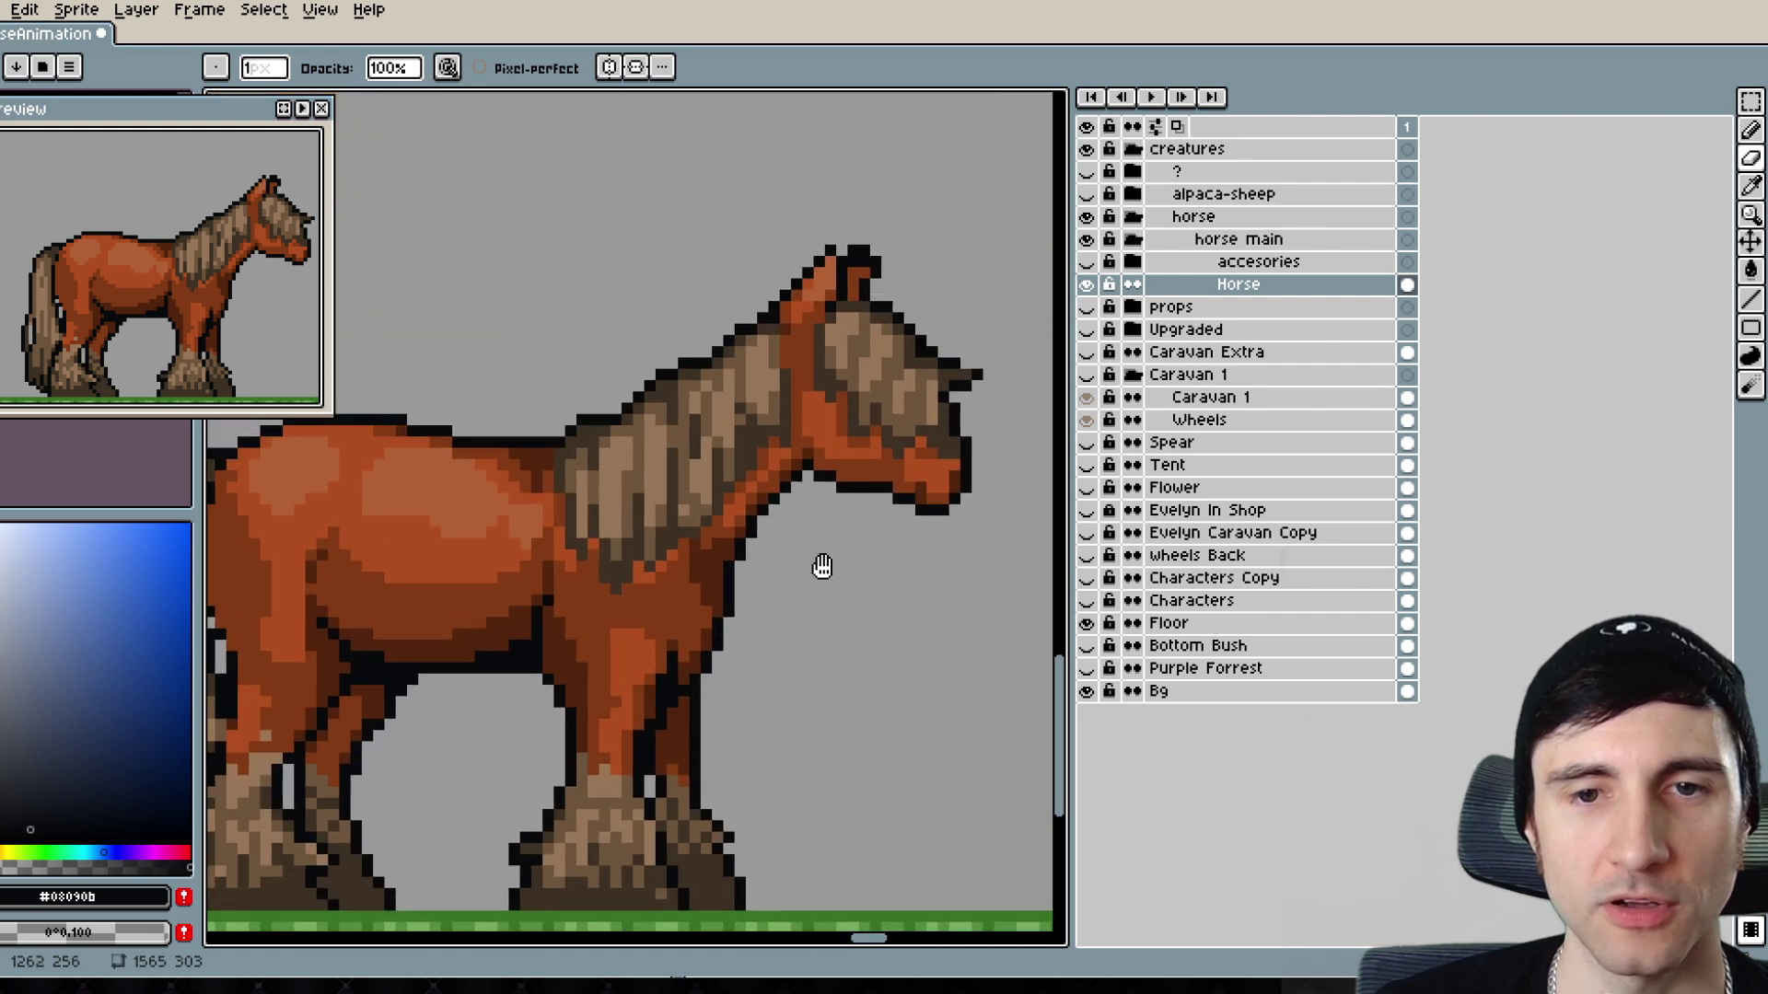
drag(819, 590, 755, 591)
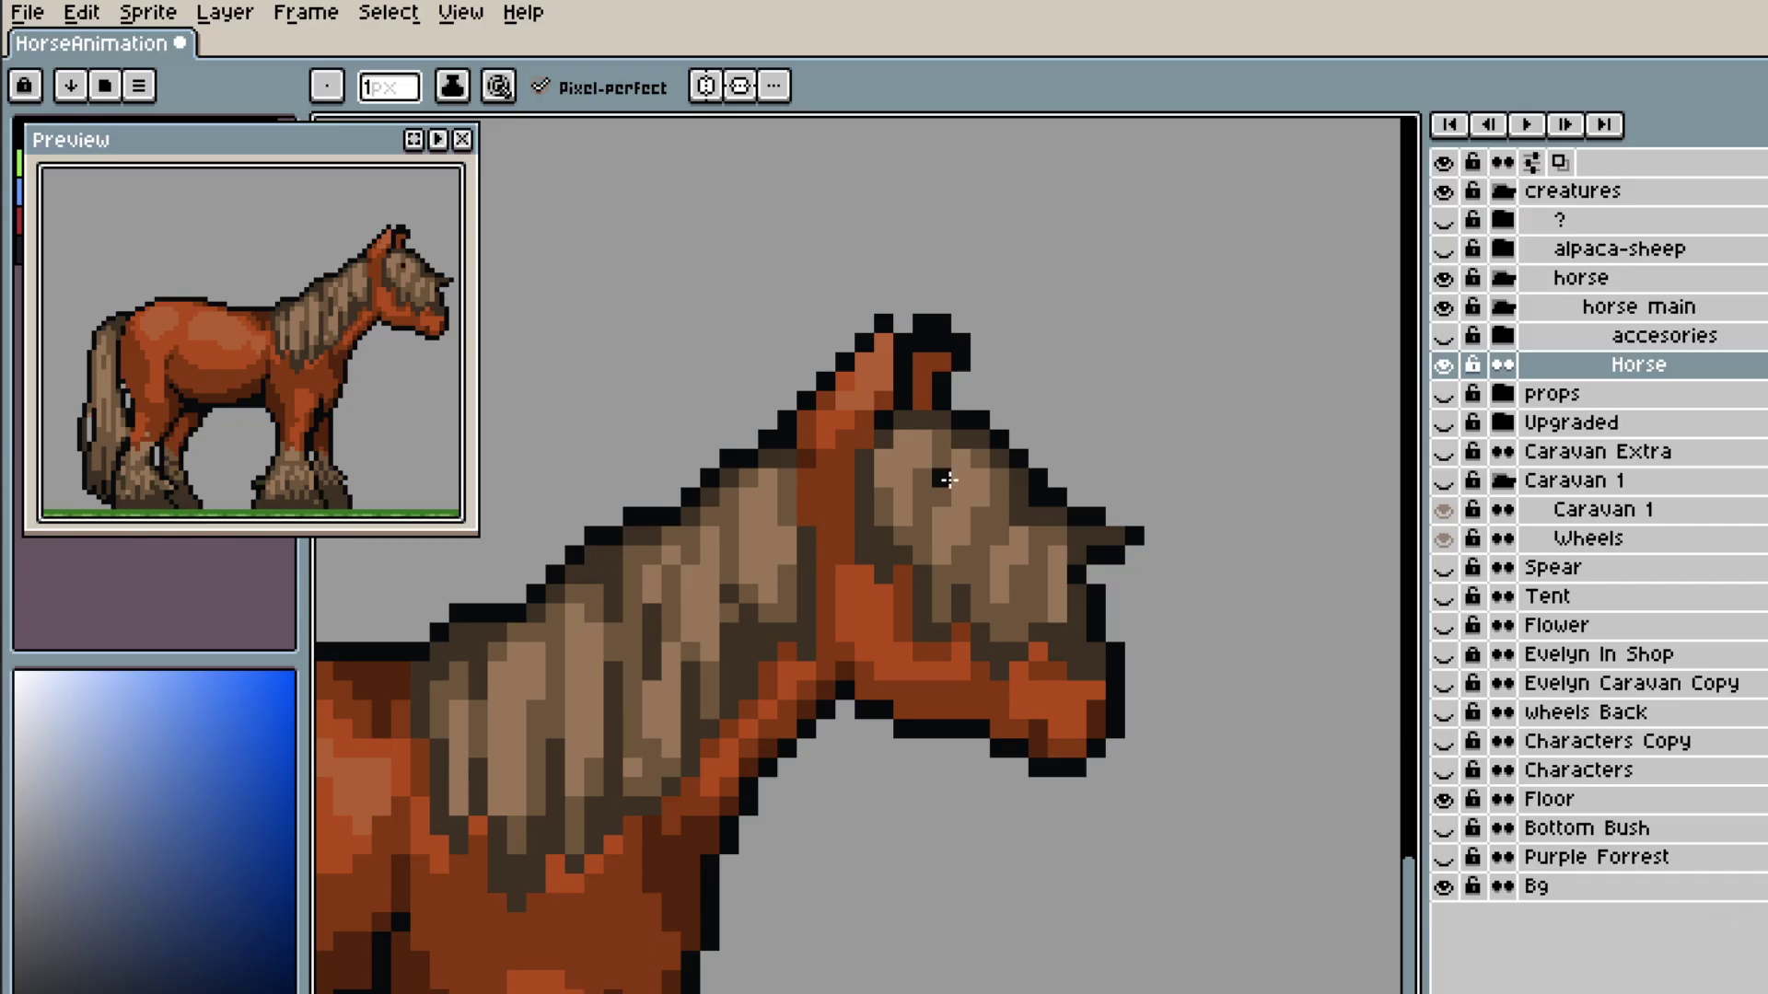
scroll(792, 463, up, 3)
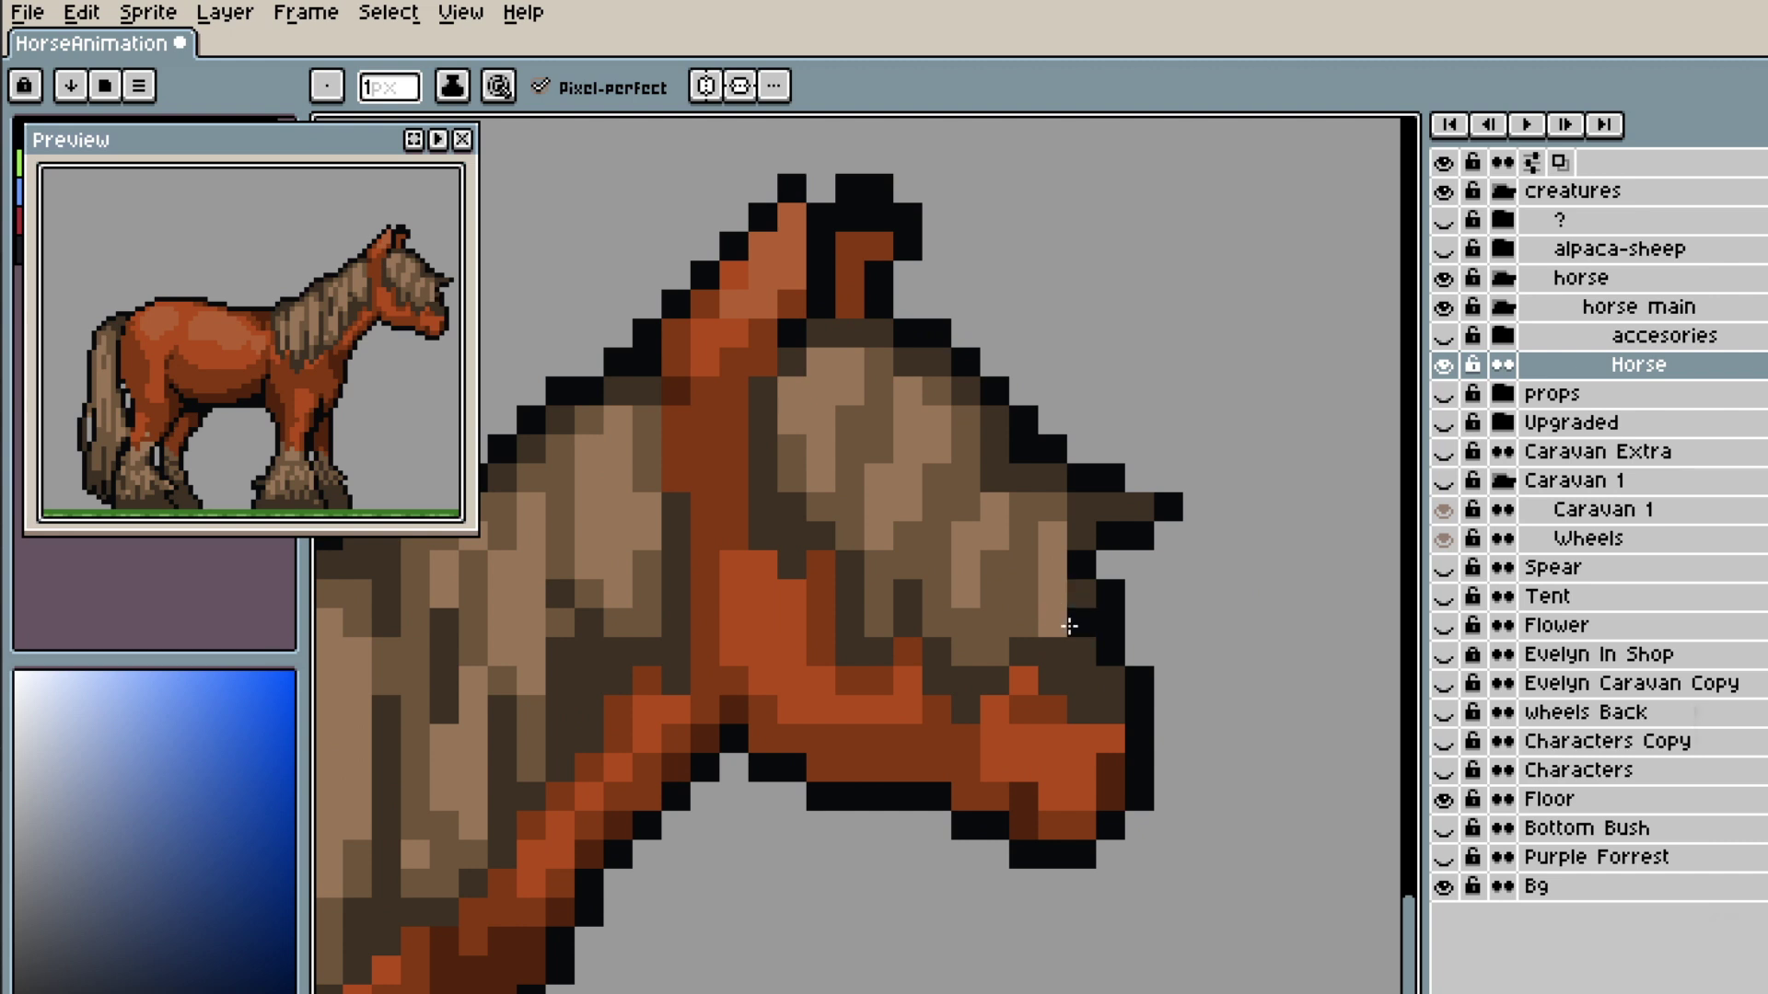
scroll(1094, 675, up, 1)
mouse_move(1083, 726)
mouse_down()
mouse_move(916, 715)
mouse_move(903, 637)
mouse_up()
key(e)
key(b)
alt+click(907, 862)
alt+click(941, 636)
click(903, 633)
key(e)
click(942, 631)
key(b)
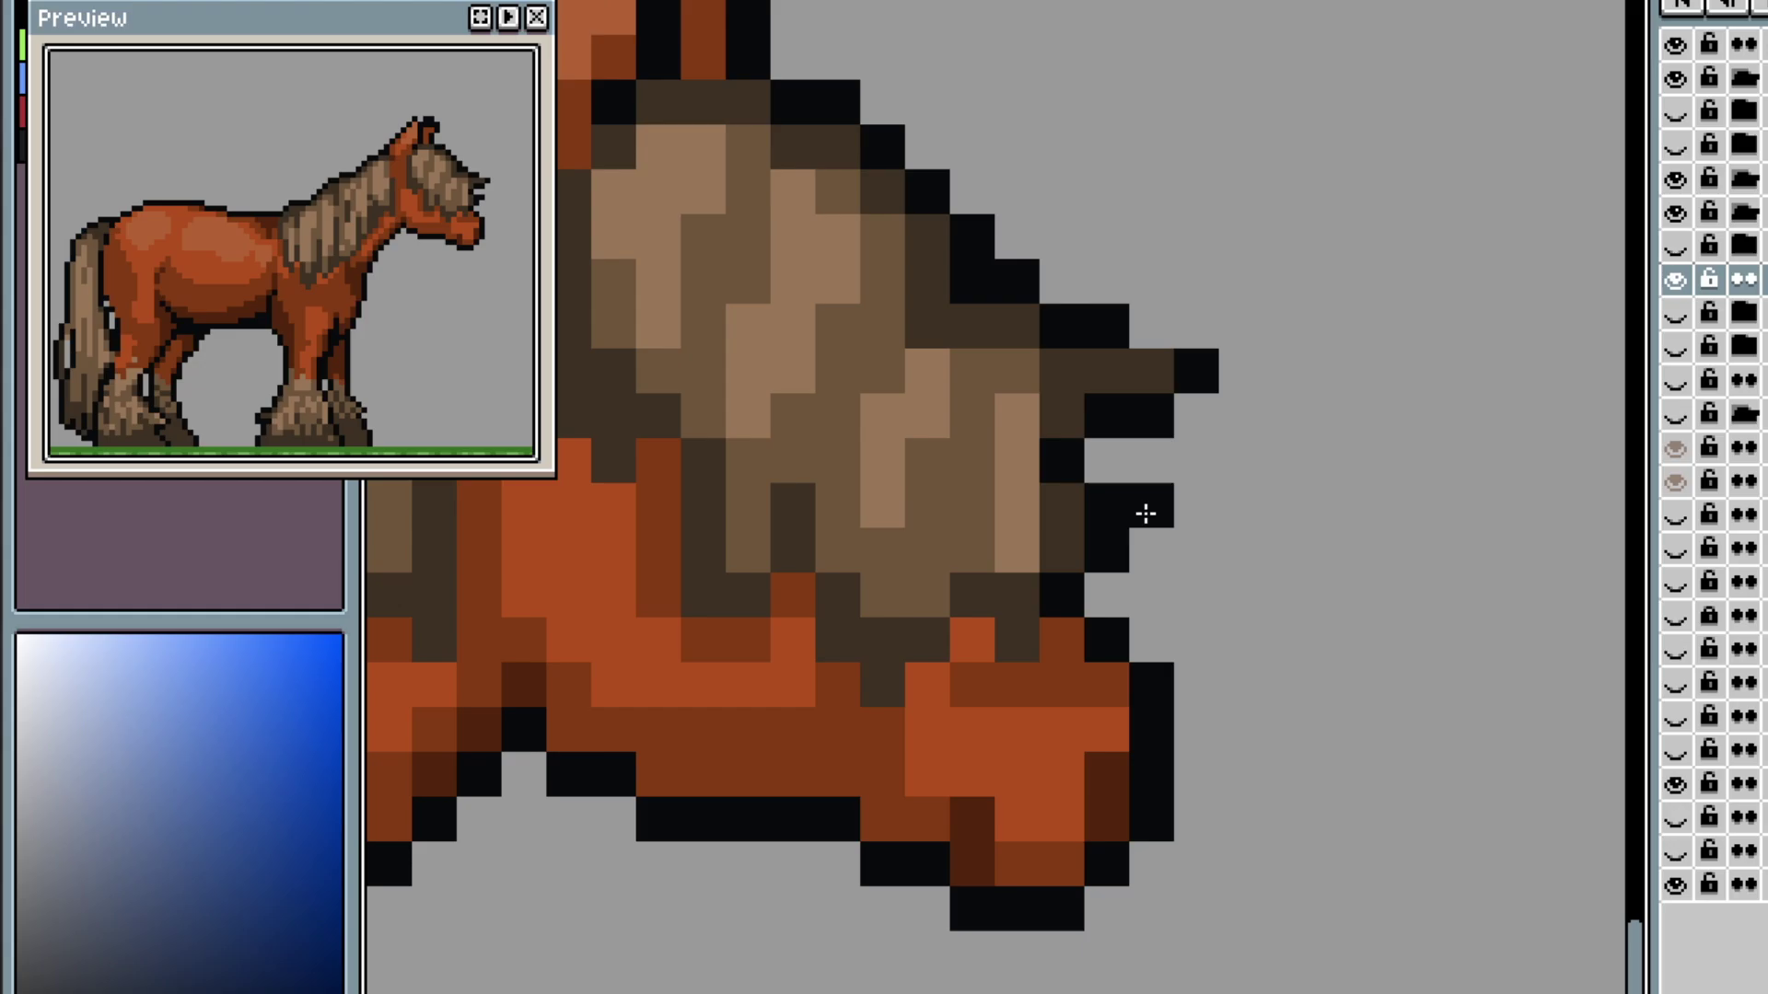
- Extend the forelock's front outline into a second pointed tuft above the muzzle with a #08090b pixel
click(1151, 550)
right_click(1142, 516)
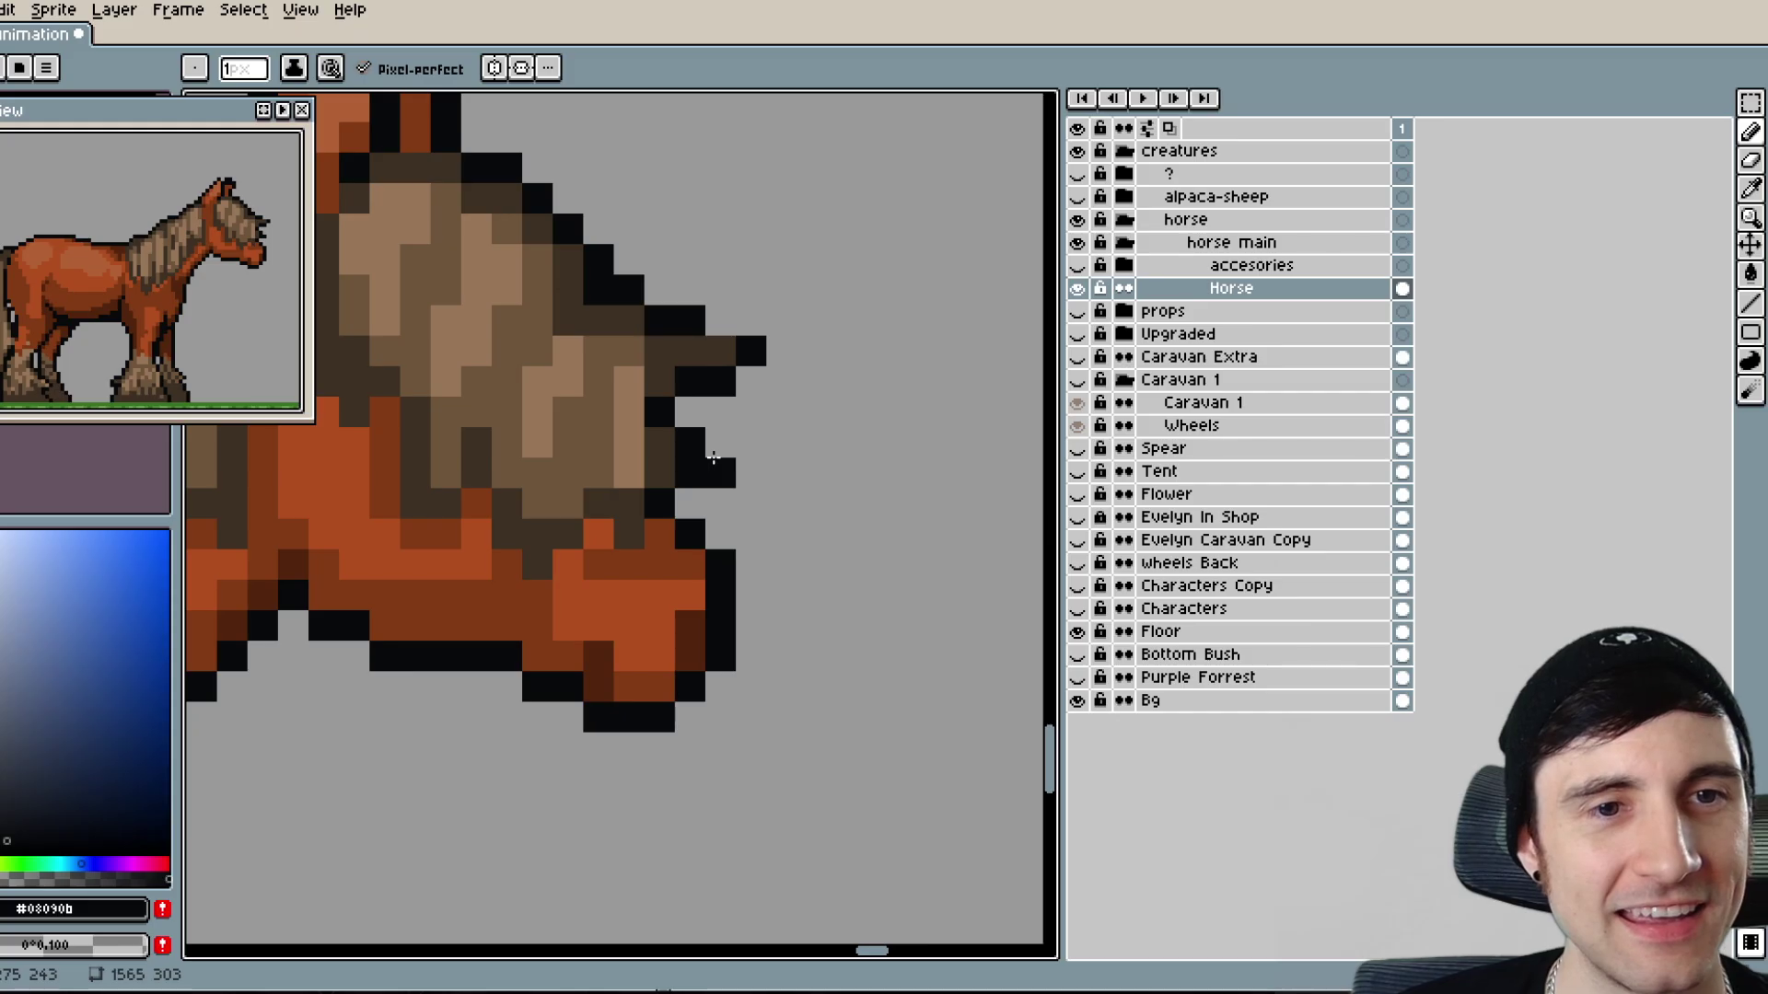
scroll(698, 709, down, 1)
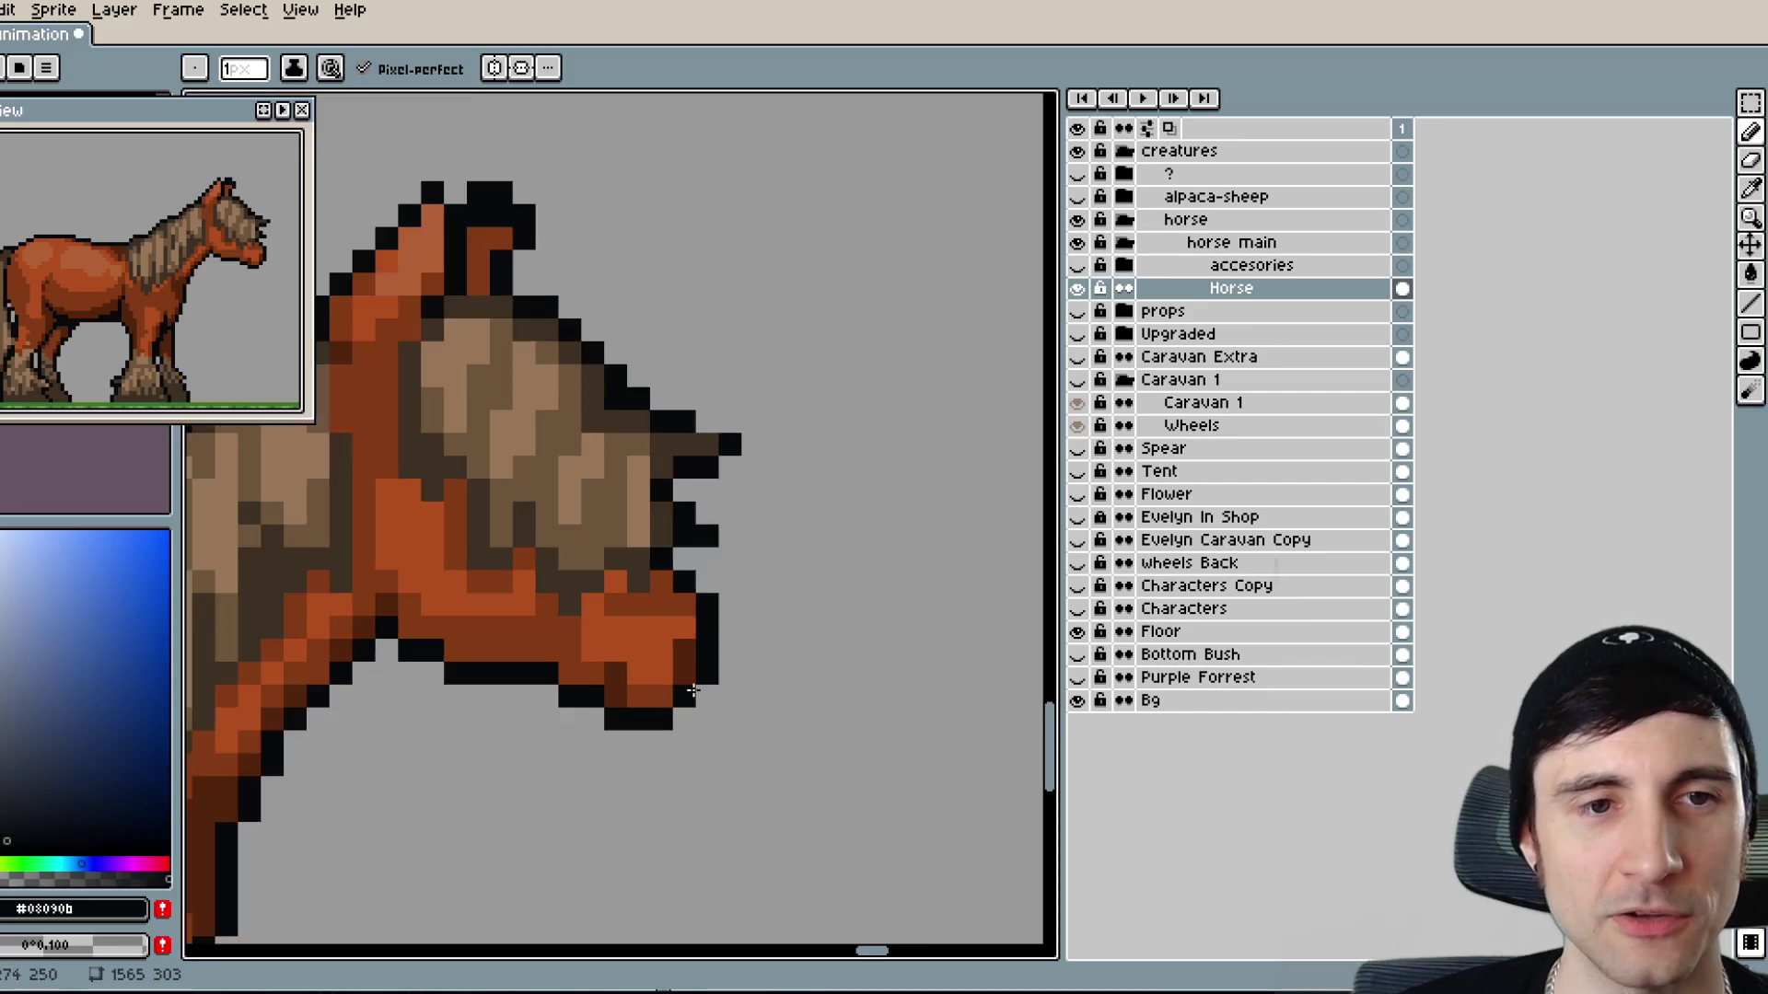
- Select a 12 × 10 px area over the front of the forelock, shift it one pixel left and deselect
drag(634, 679, 663, 698)
scroll(812, 479, up, 1)
key(m)
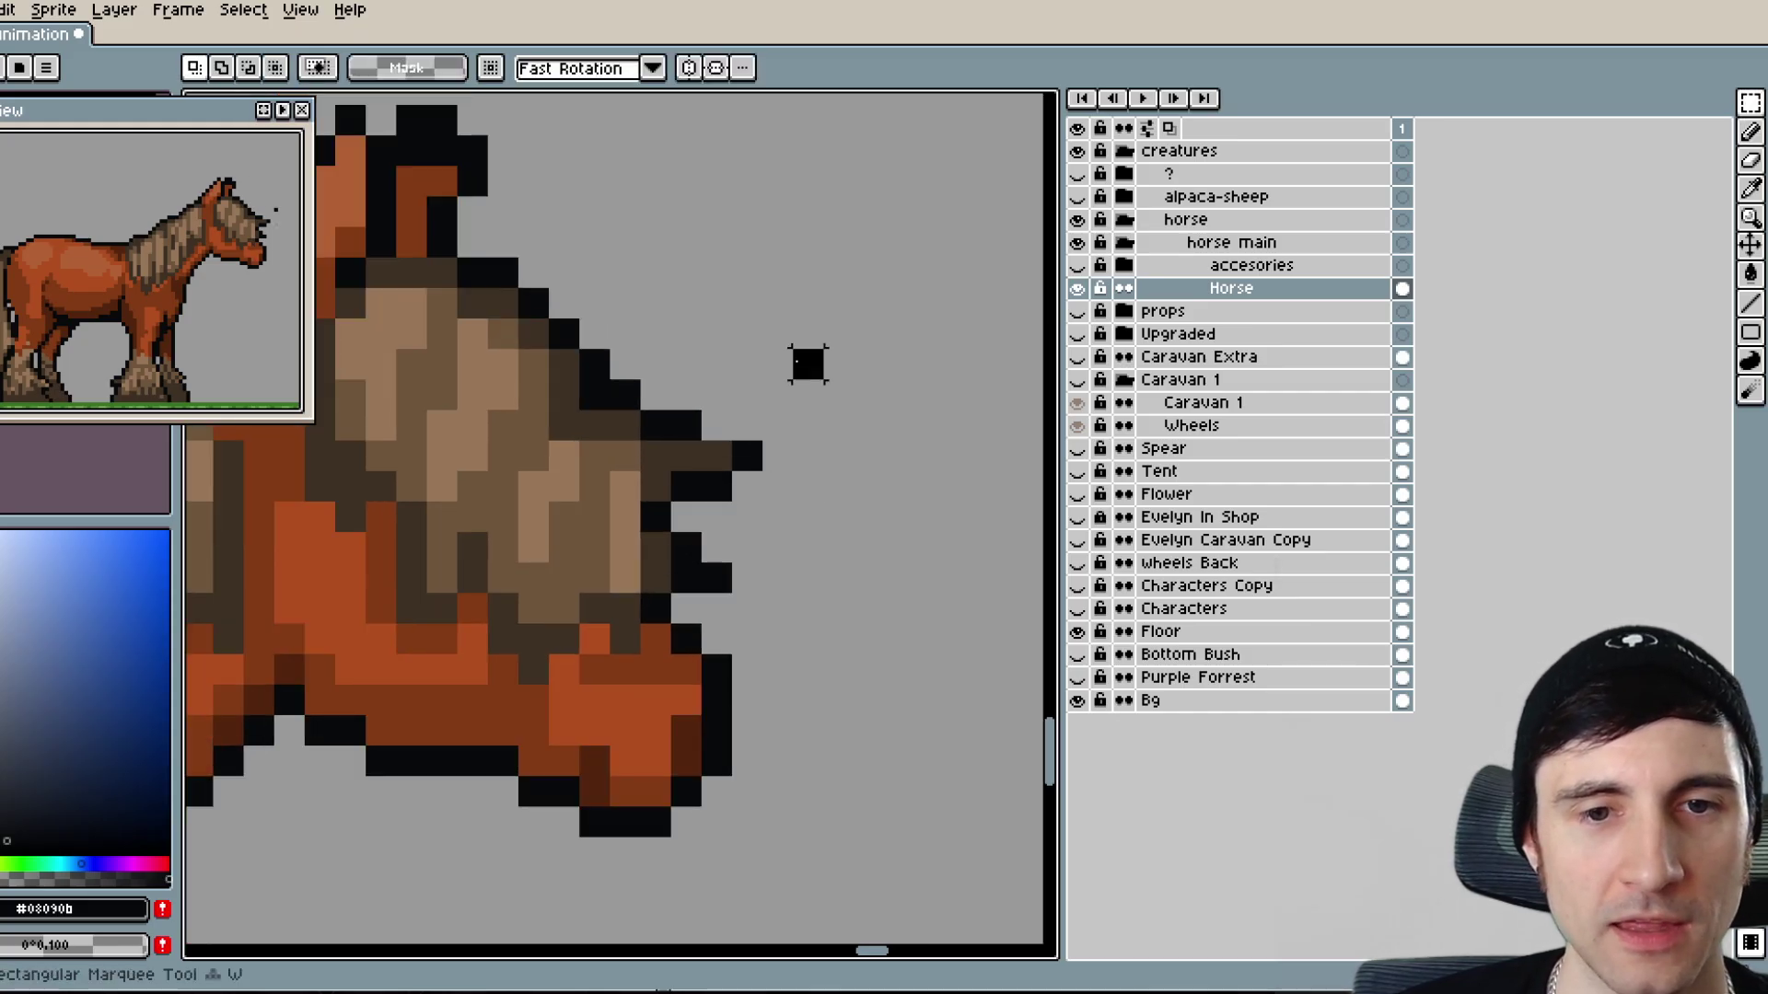
drag(823, 352, 565, 520)
click(852, 237)
drag(886, 194, 513, 506)
key(Left)
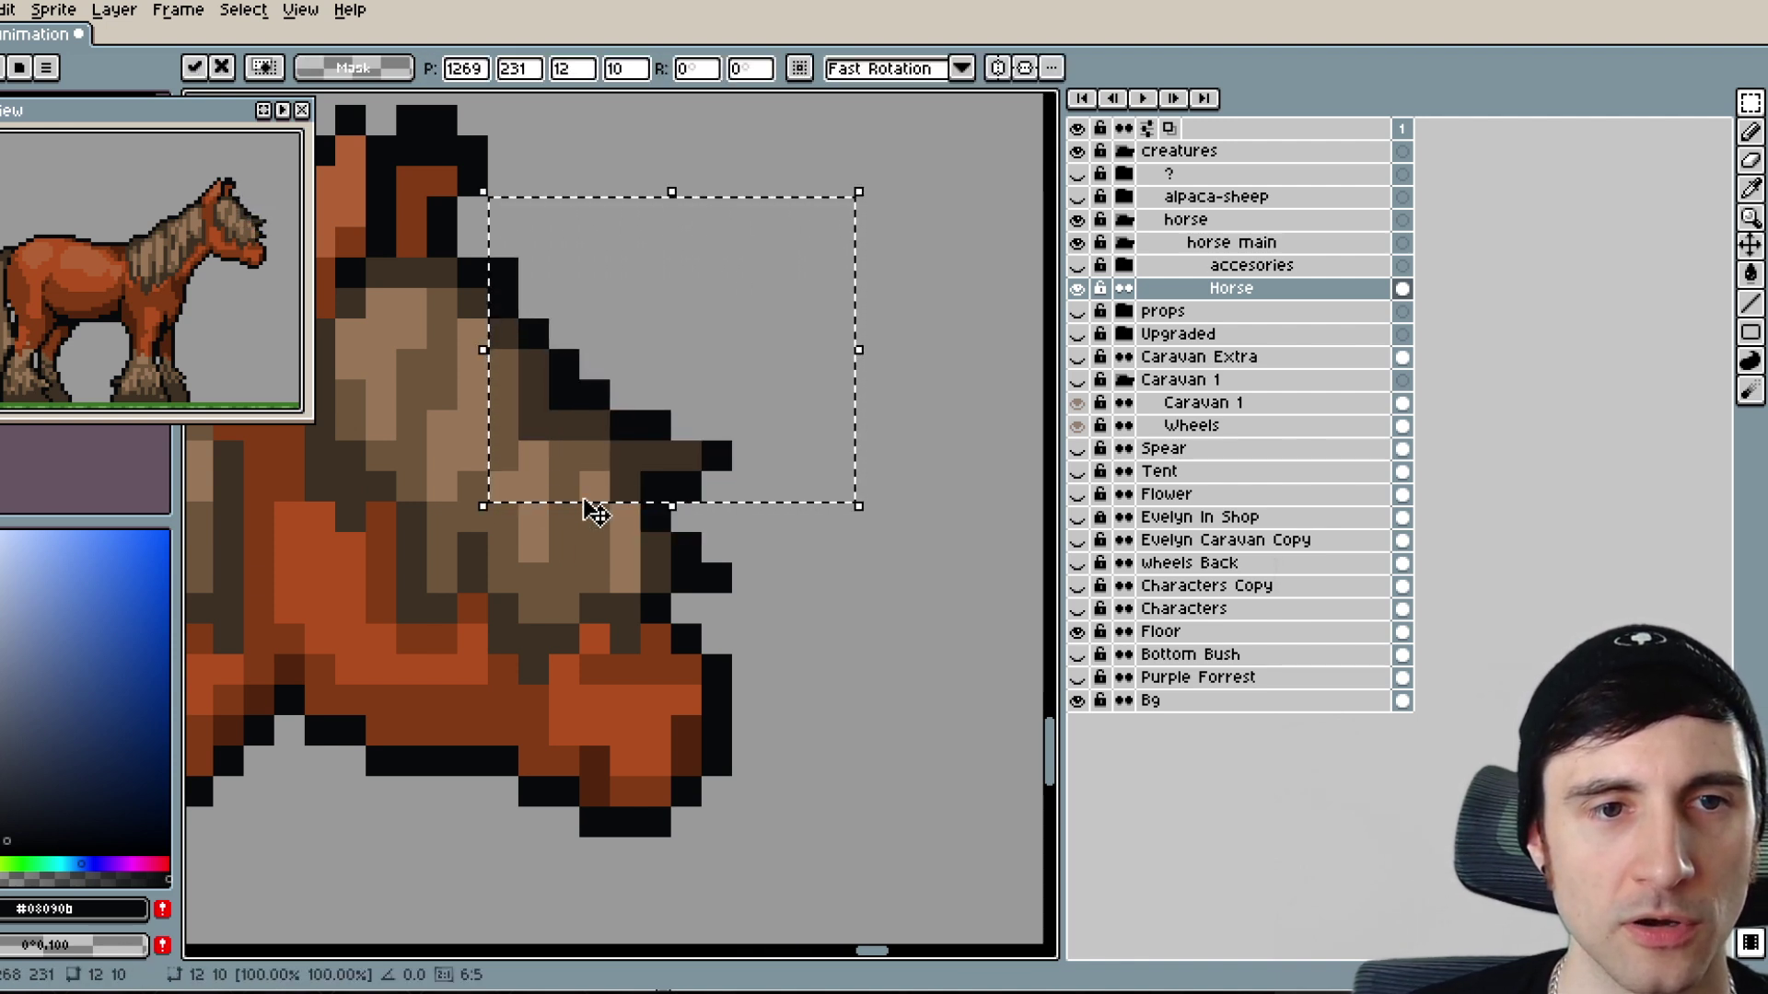
key(ctrl+d)
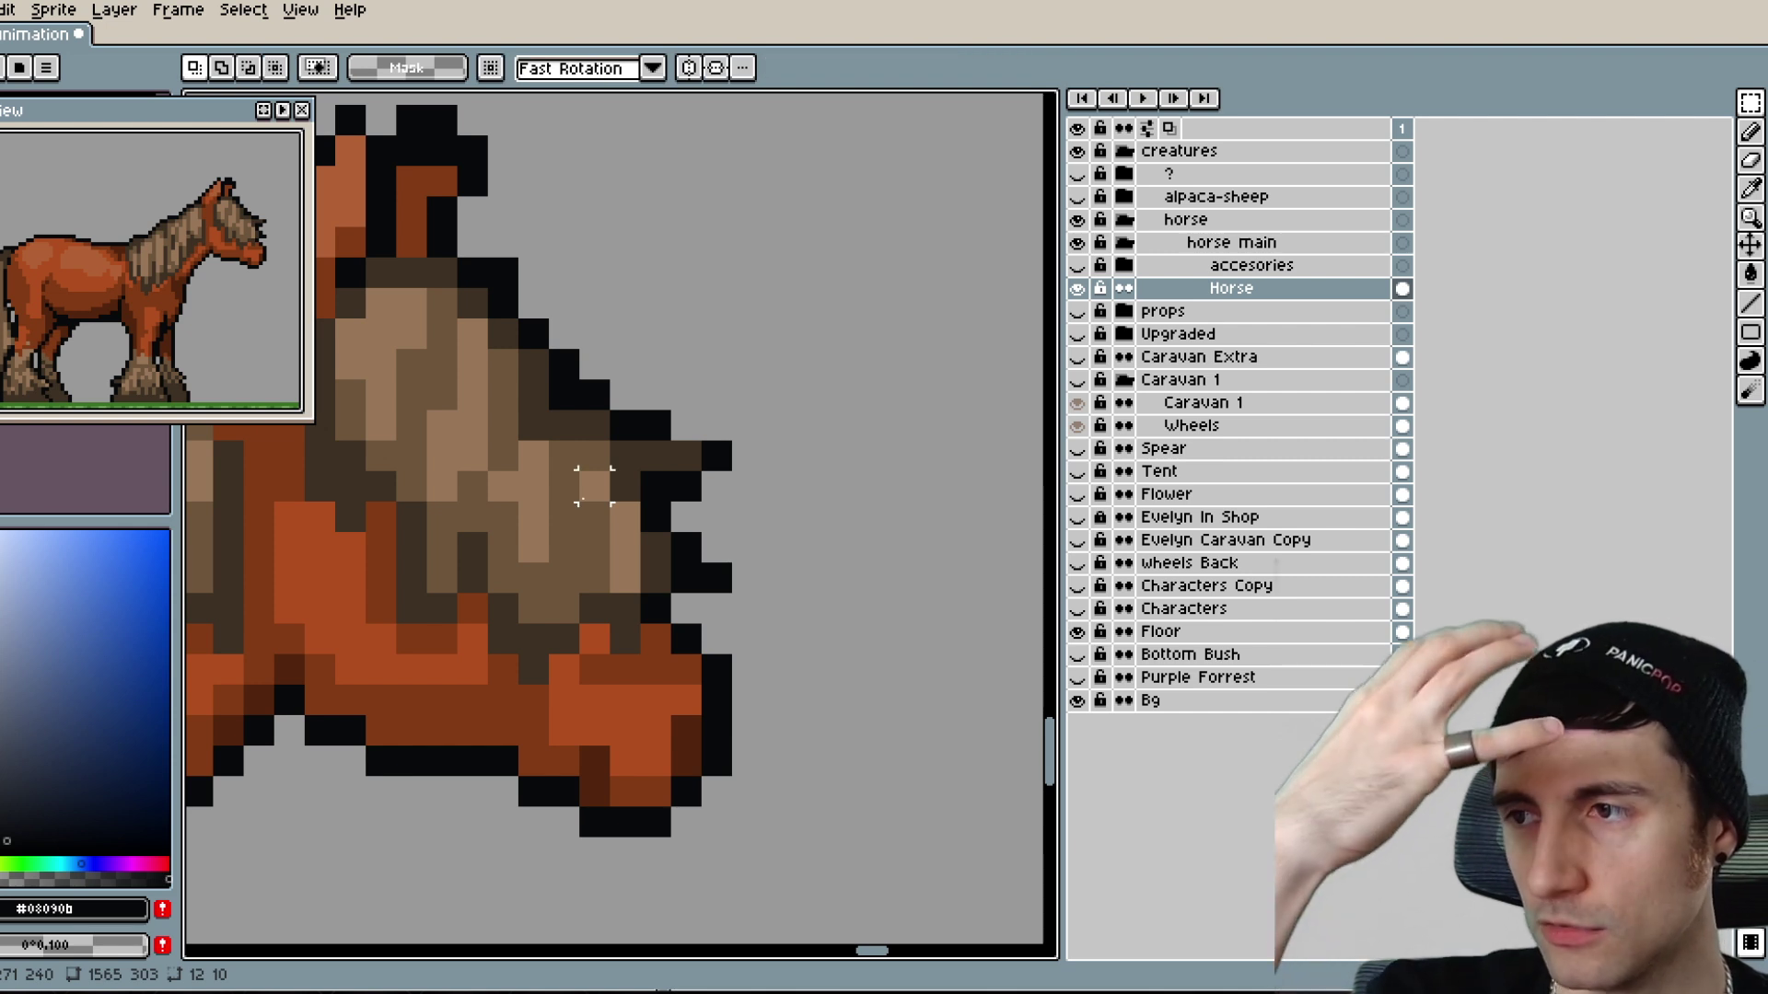
- Blacken the forelock's upper tuft tip and add #997758 highlight pixels to the hair strands near the muzzle
key(b)
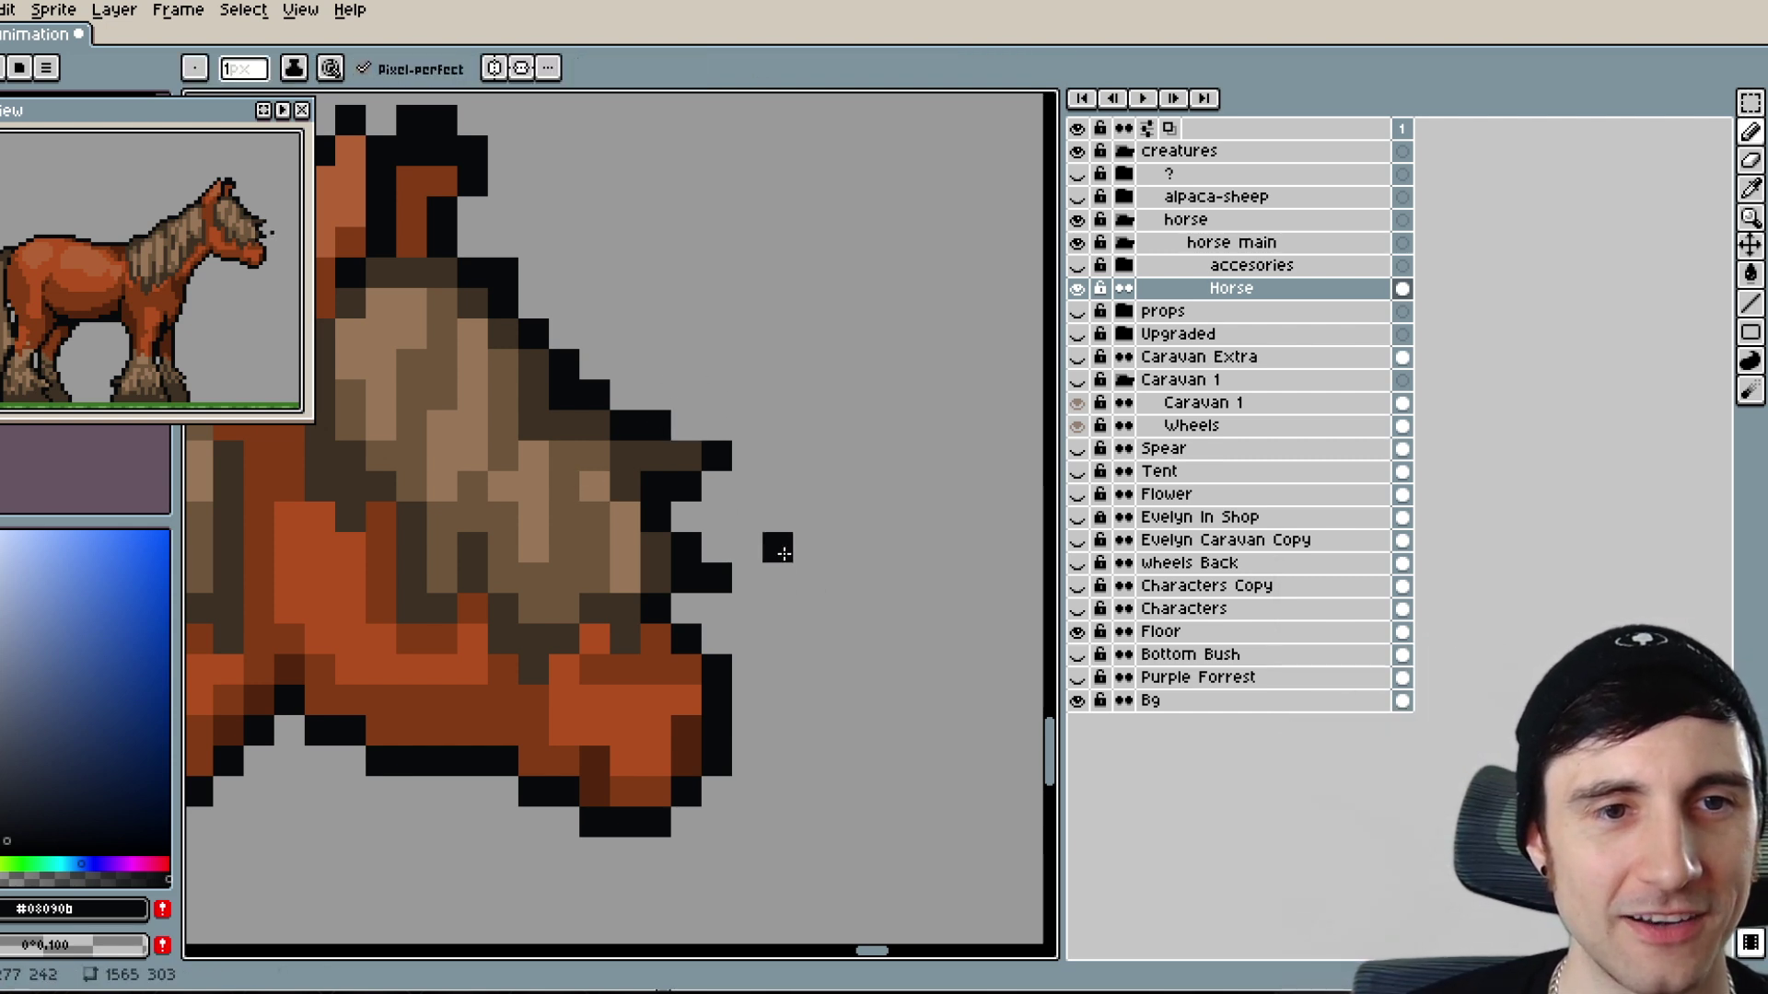
scroll(783, 550, up, 2)
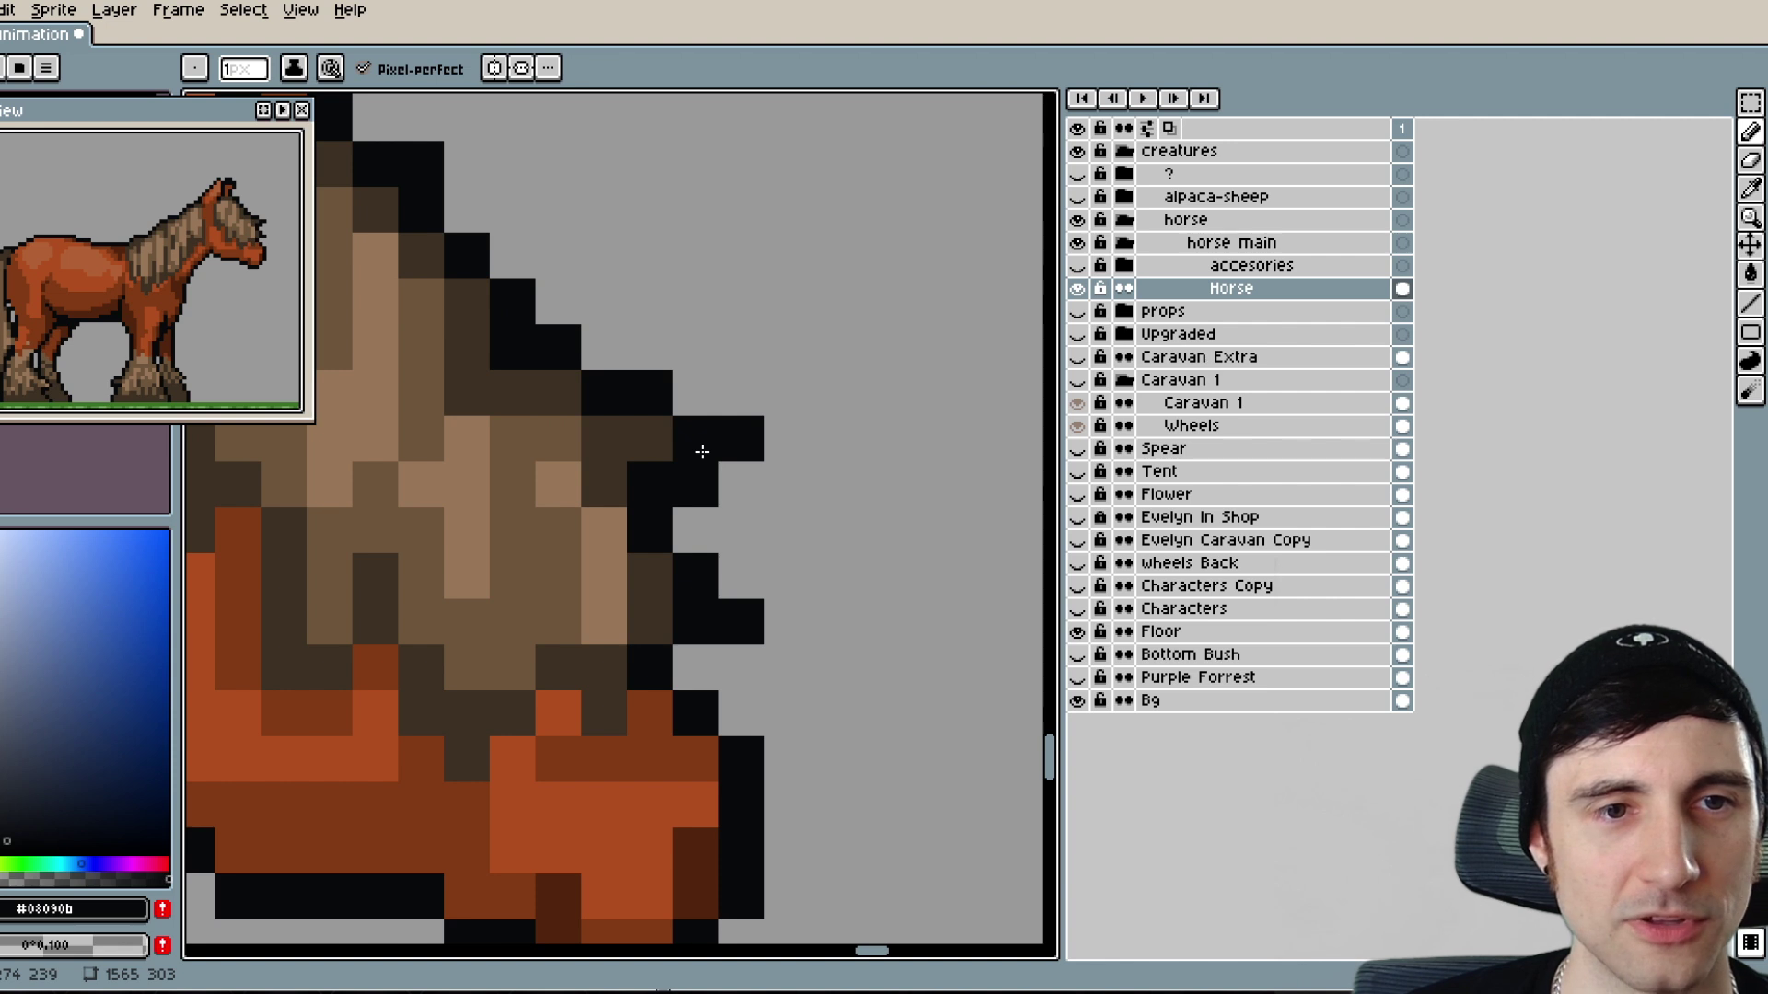
alt+click(605, 452)
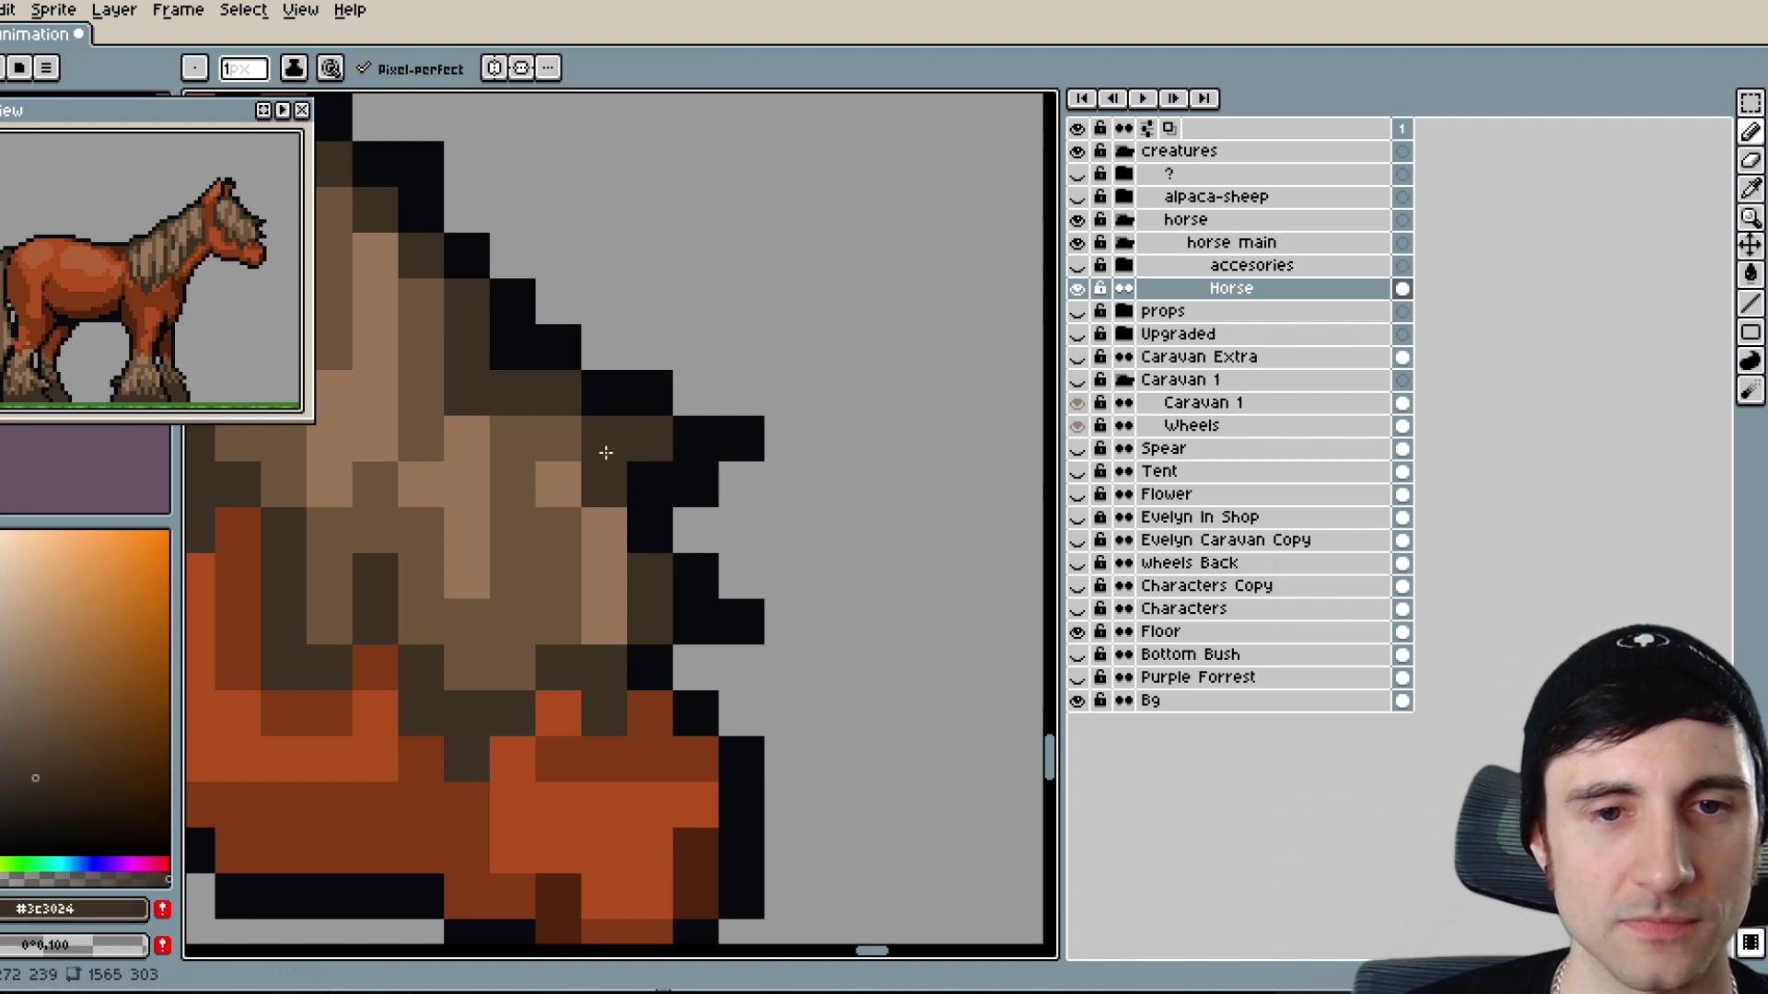
scroll(624, 509, down, 2)
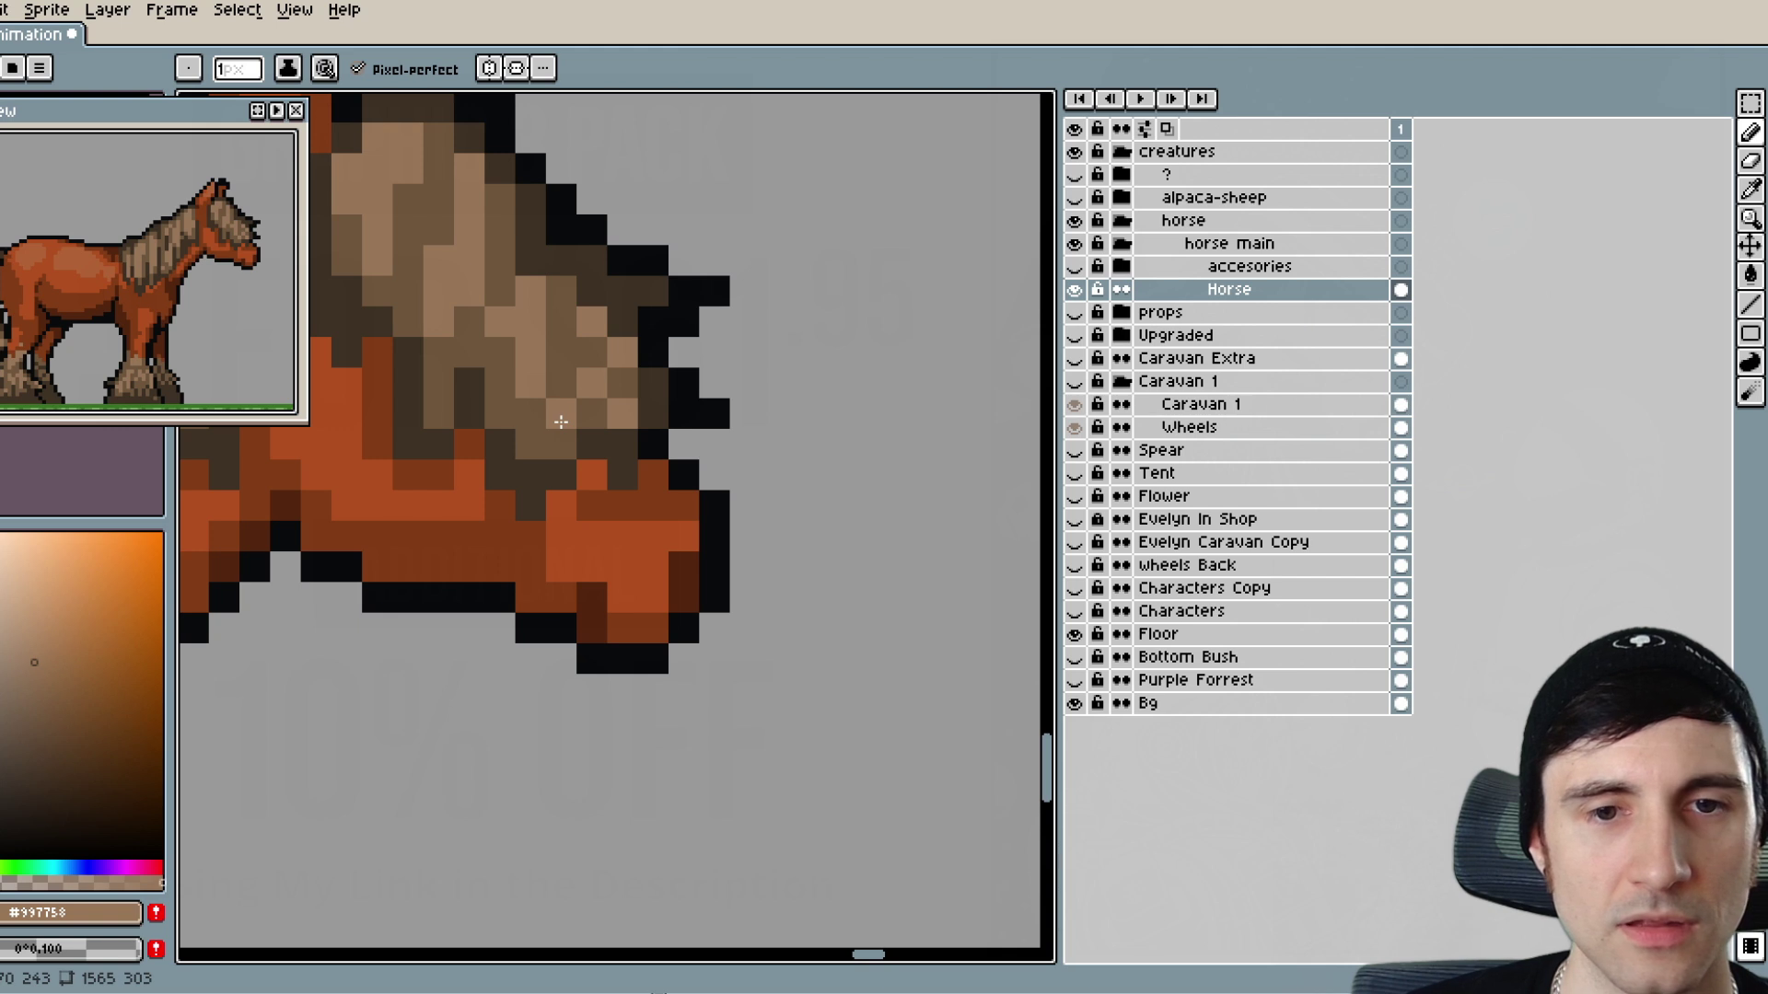
drag(500, 365, 502, 405)
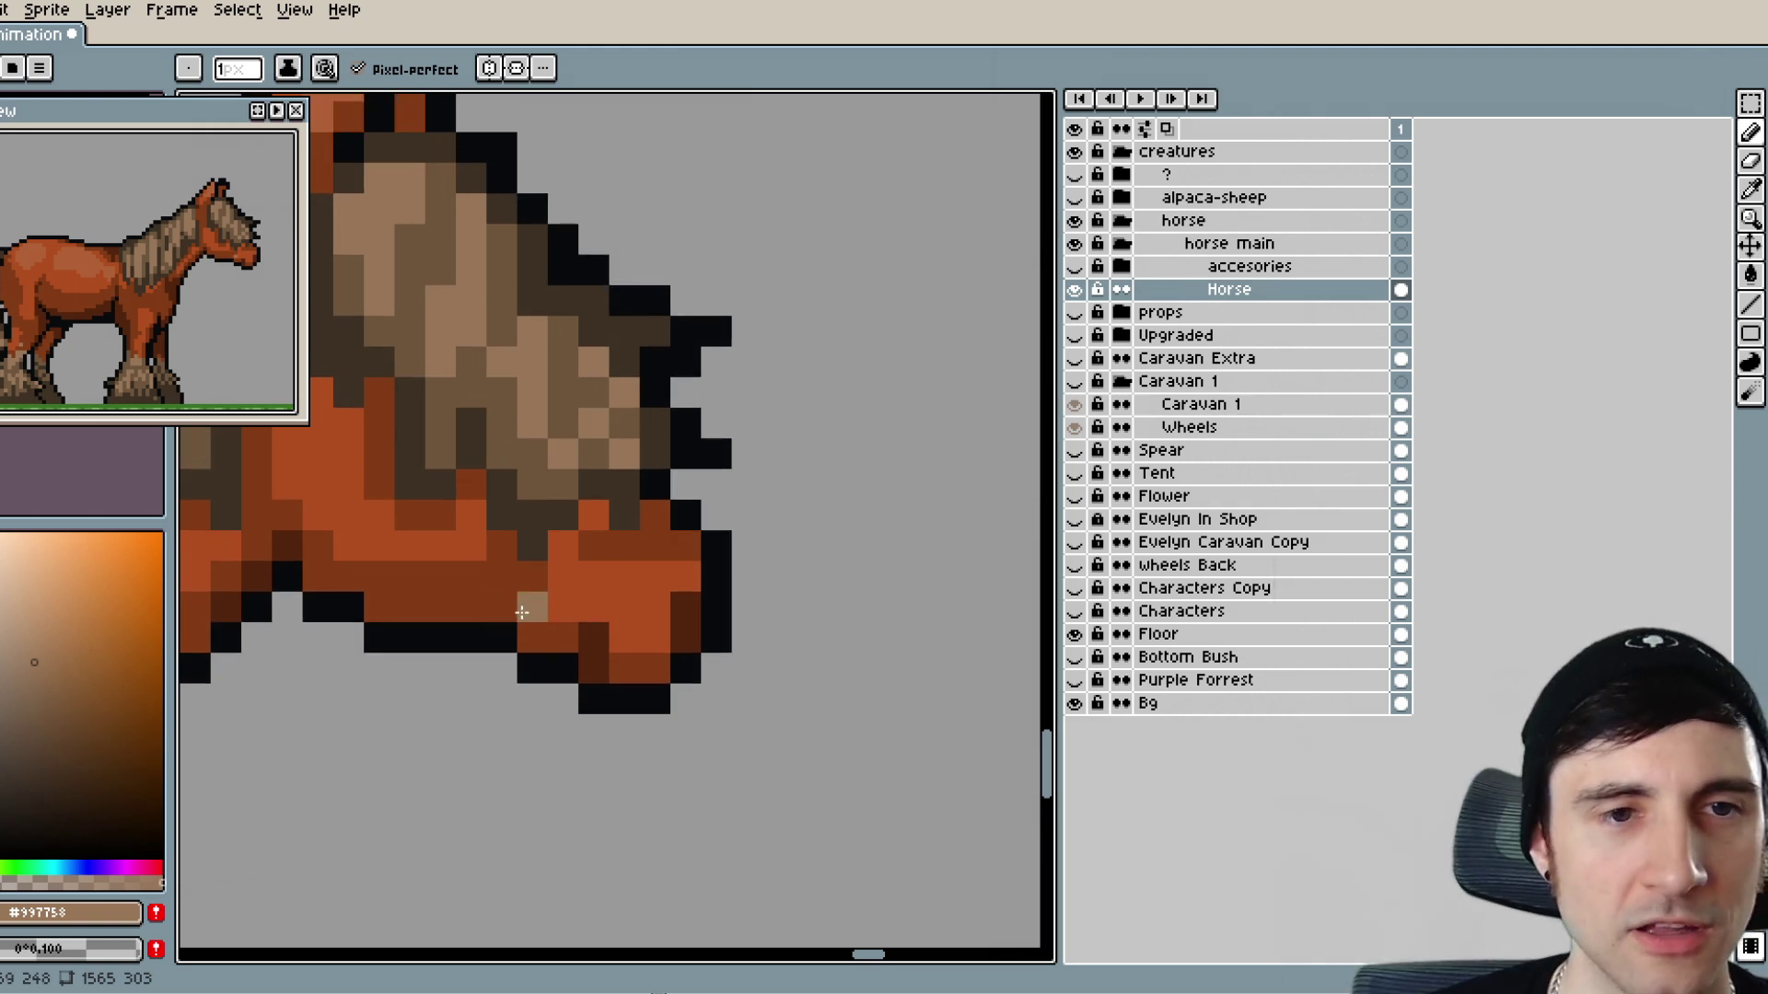
- Lower the far ear by one pixel, redrawing its outline in #08090b, erasing the old top and refilling it with #833b15
scroll(525, 518, up, 3)
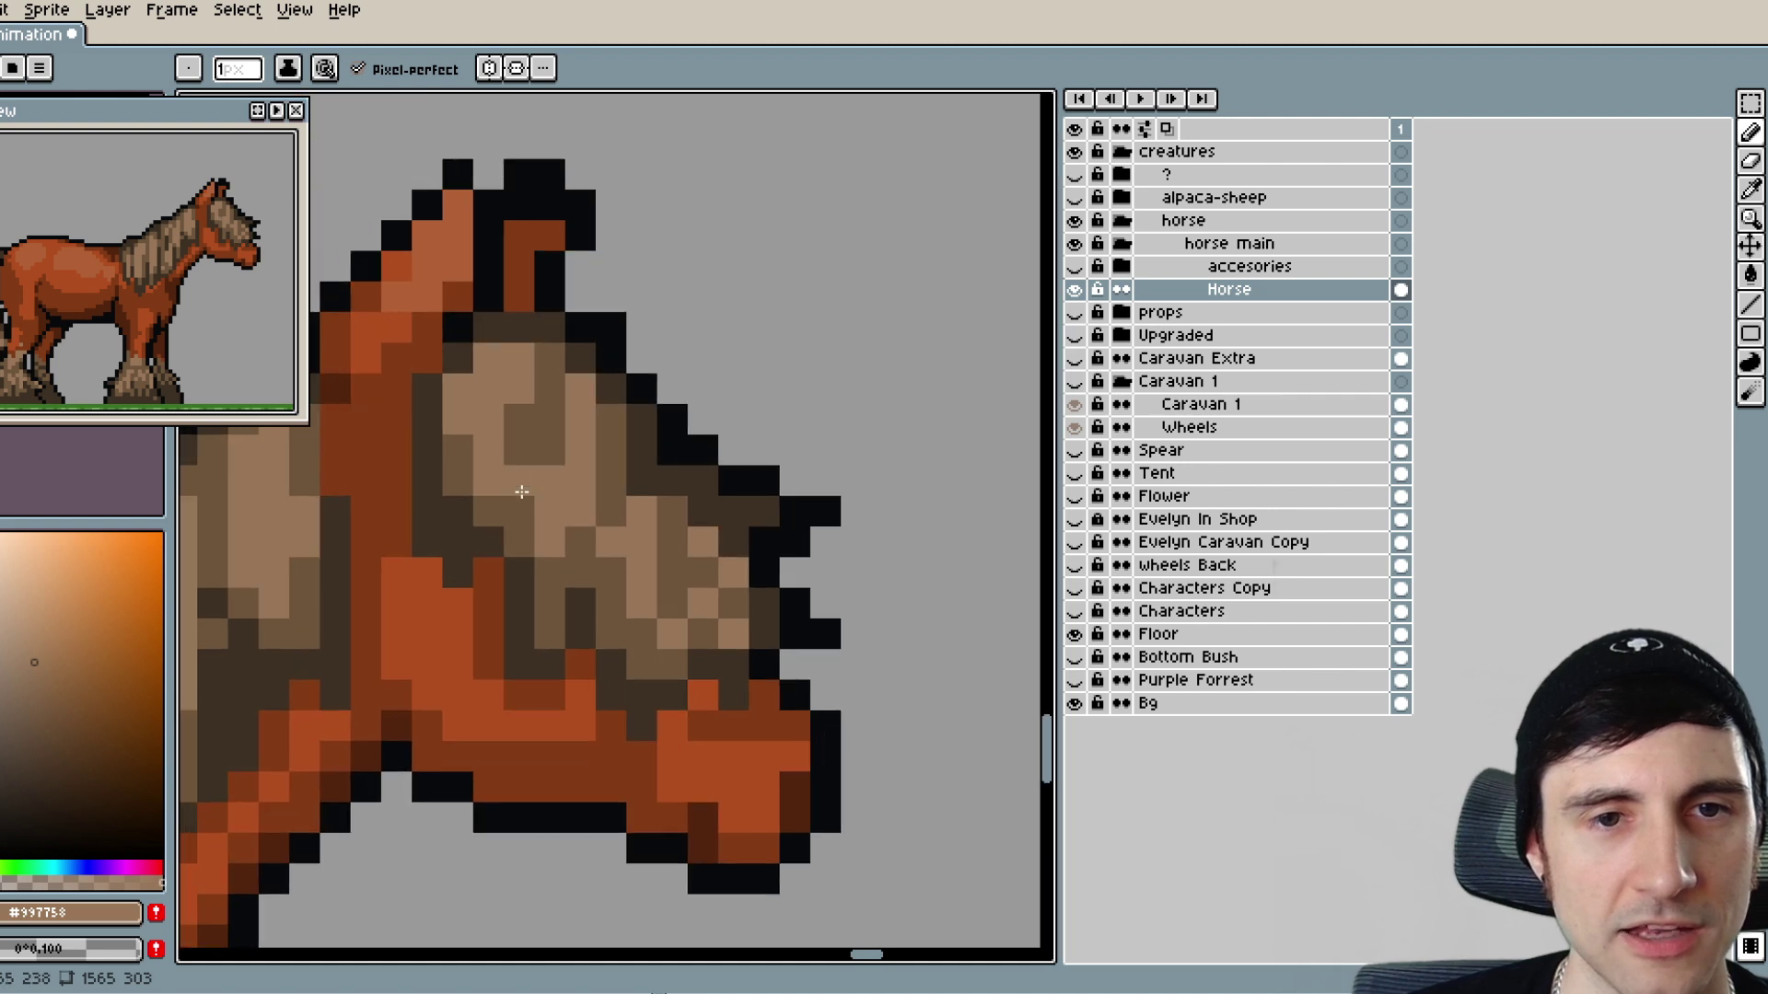
key(alt)
alt+click(560, 335)
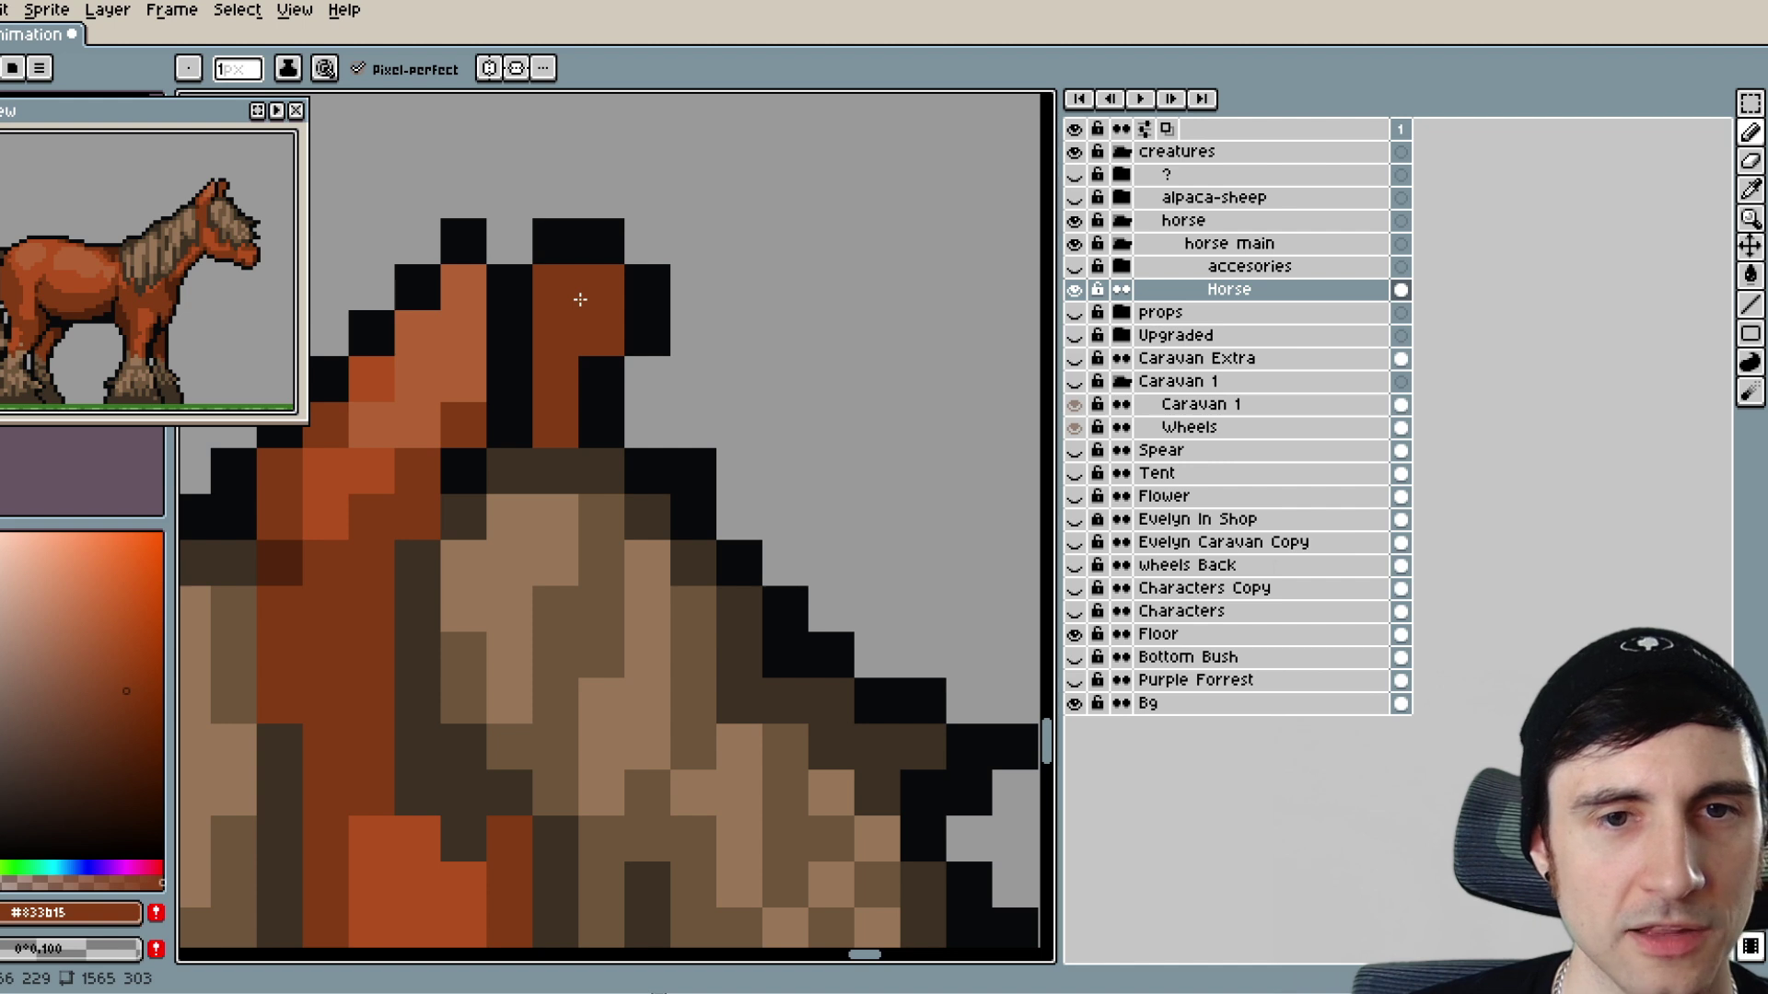
alt+click(547, 296)
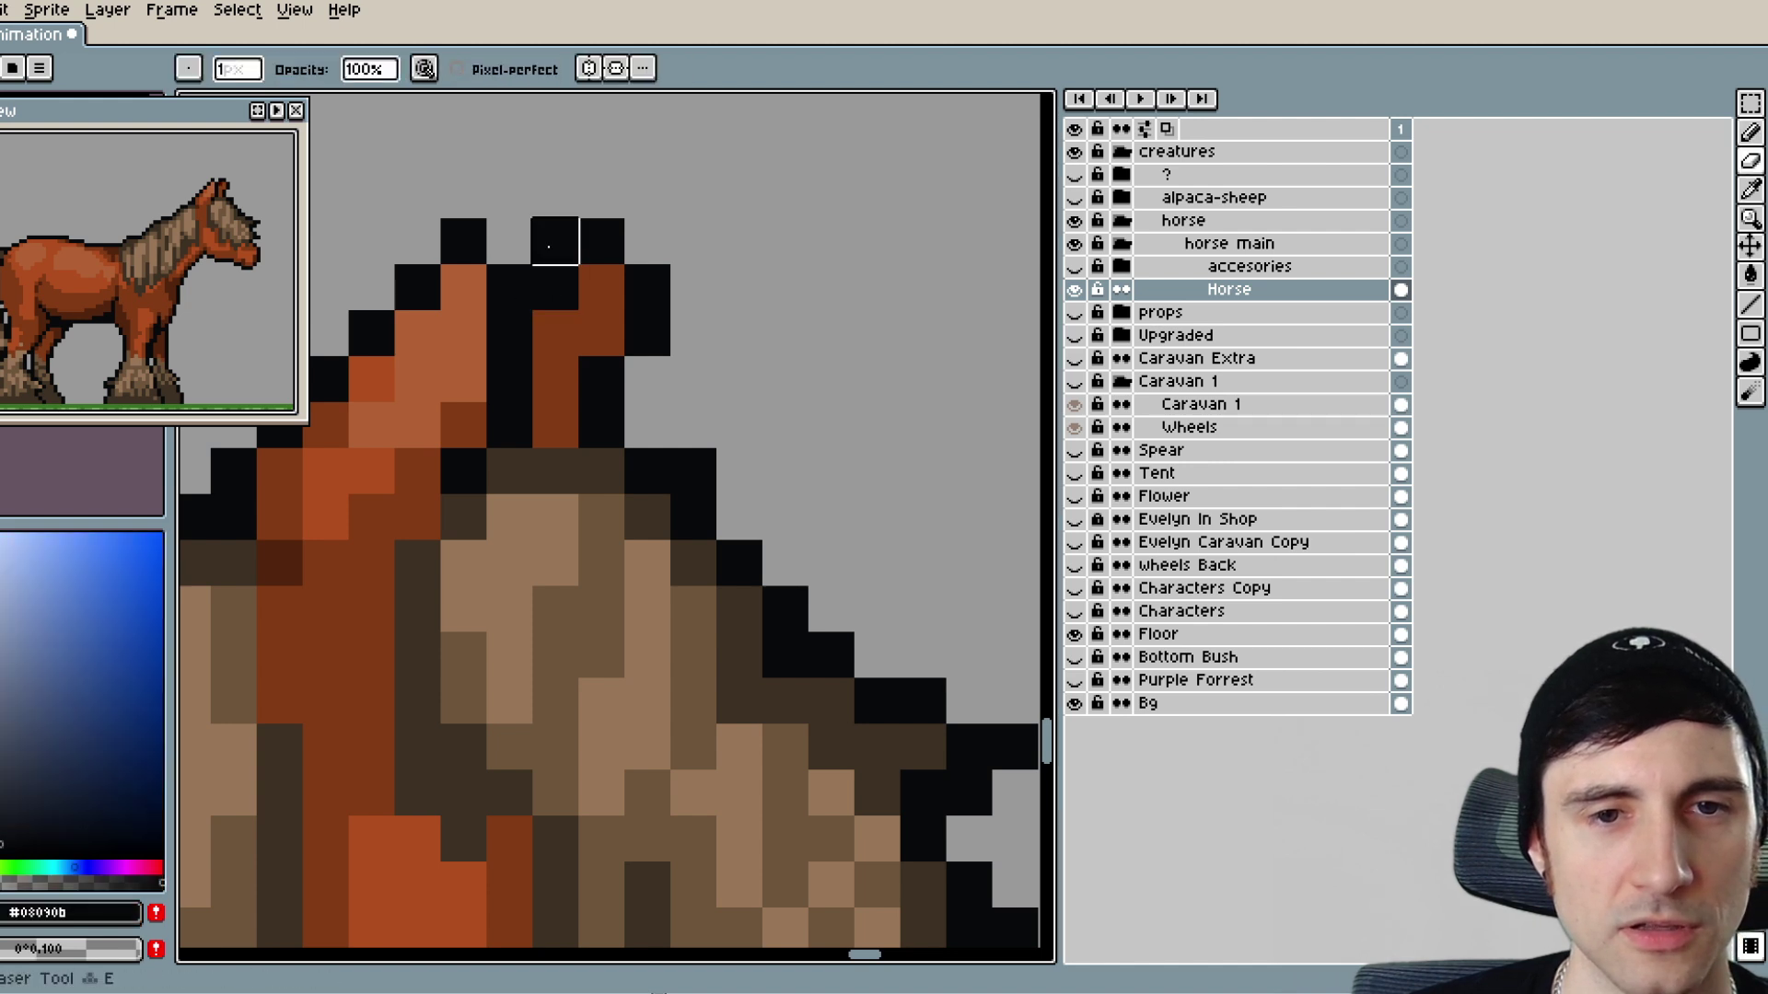
click(547, 324)
key(e)
mouse_move(556, 287)
mouse_down()
mouse_move(555, 240)
mouse_move(601, 243)
mouse_up()
key(b)
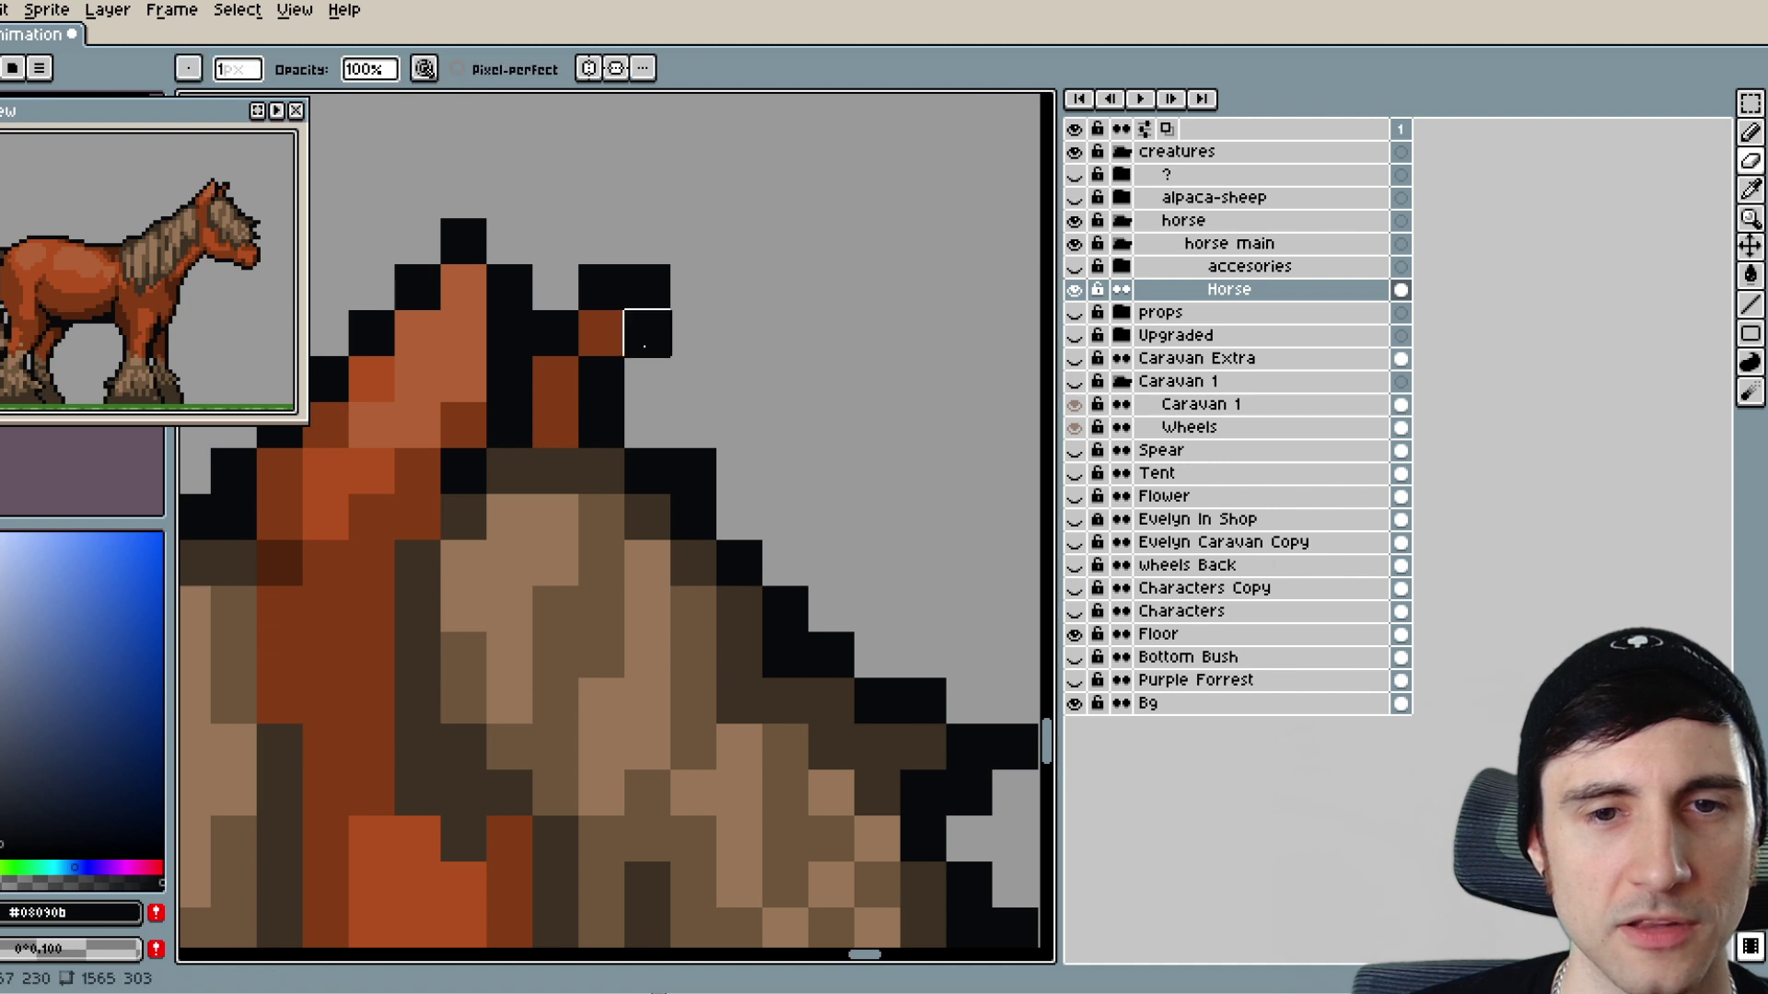
click(645, 378)
alt+click(614, 337)
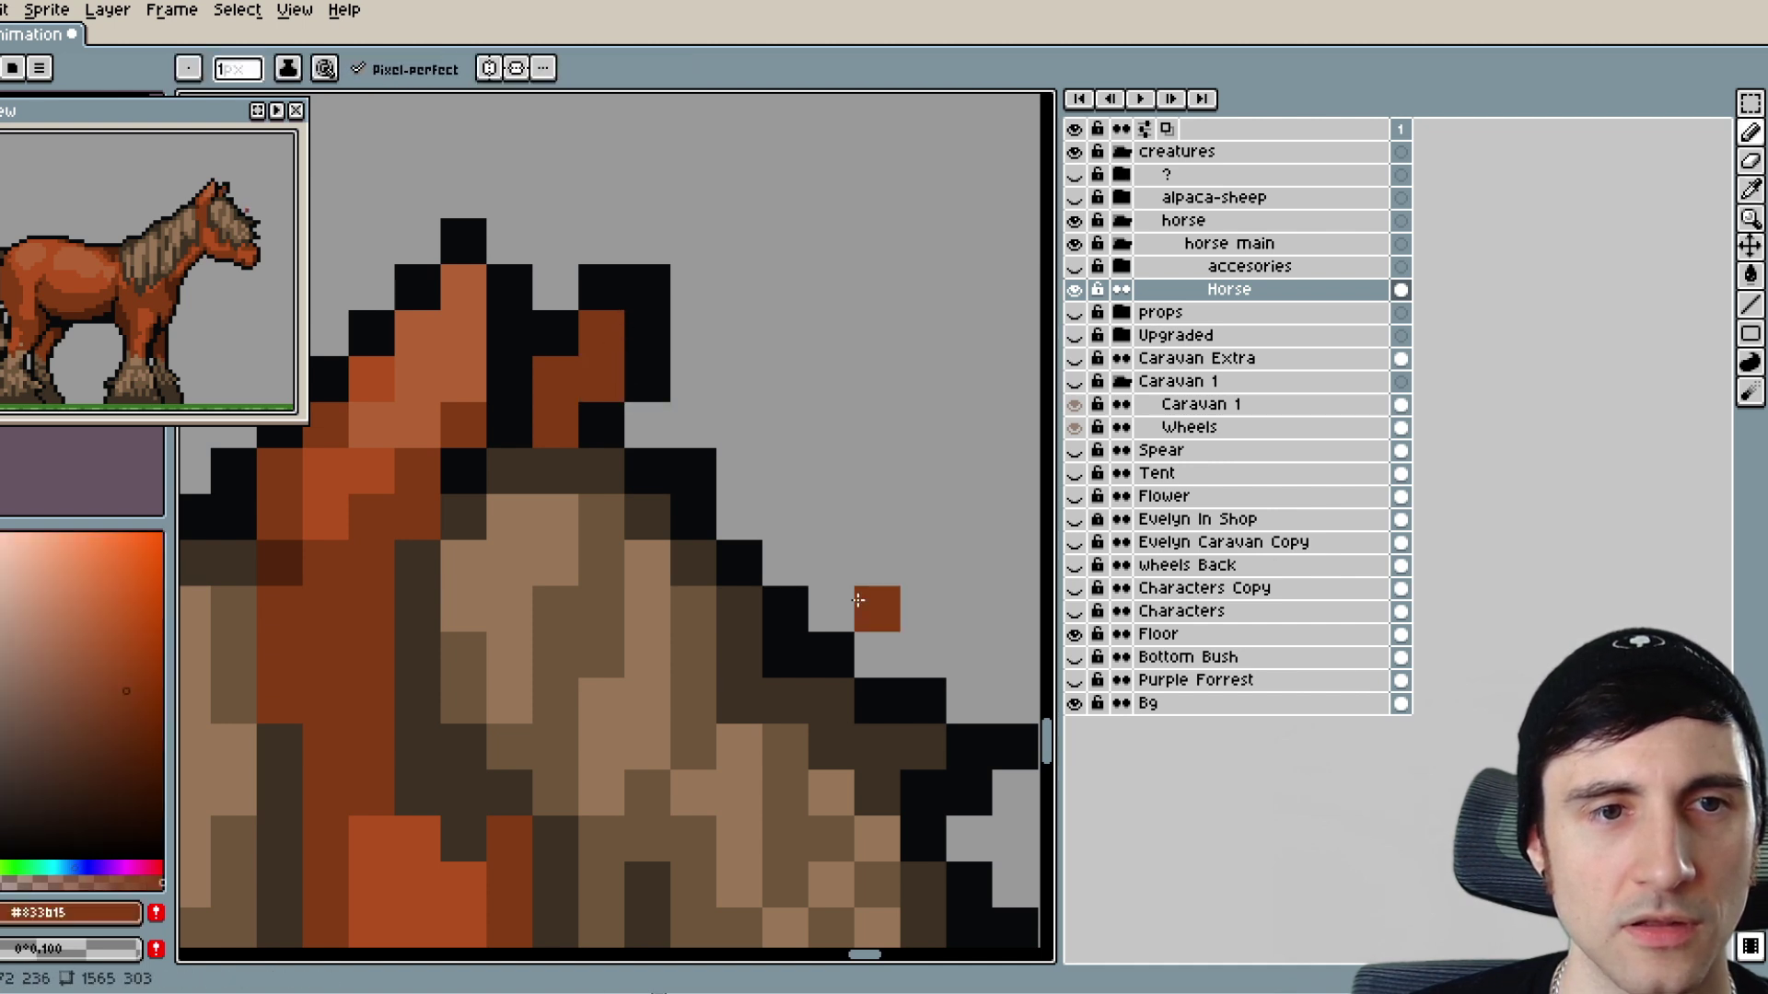
- Shade the inside of the far ear with #52240d sampled from the dark pixel at the mane's edge
drag(744, 771, 718, 744)
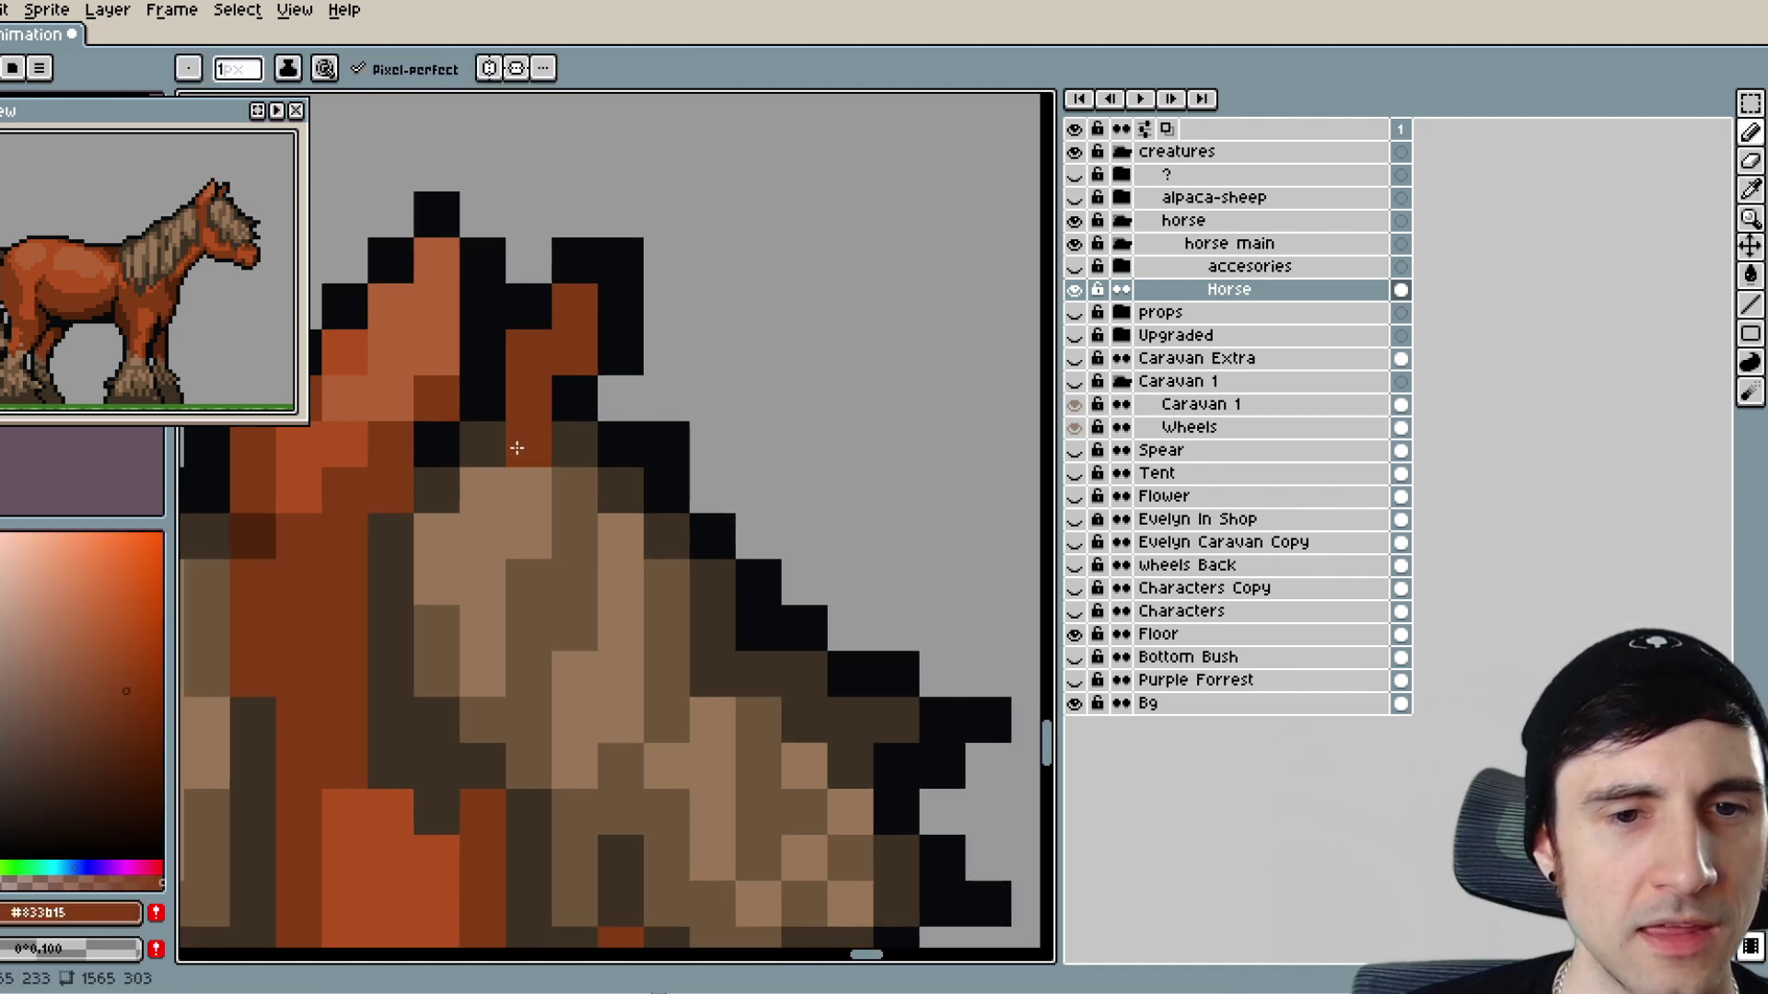
scroll(517, 448, up, 3)
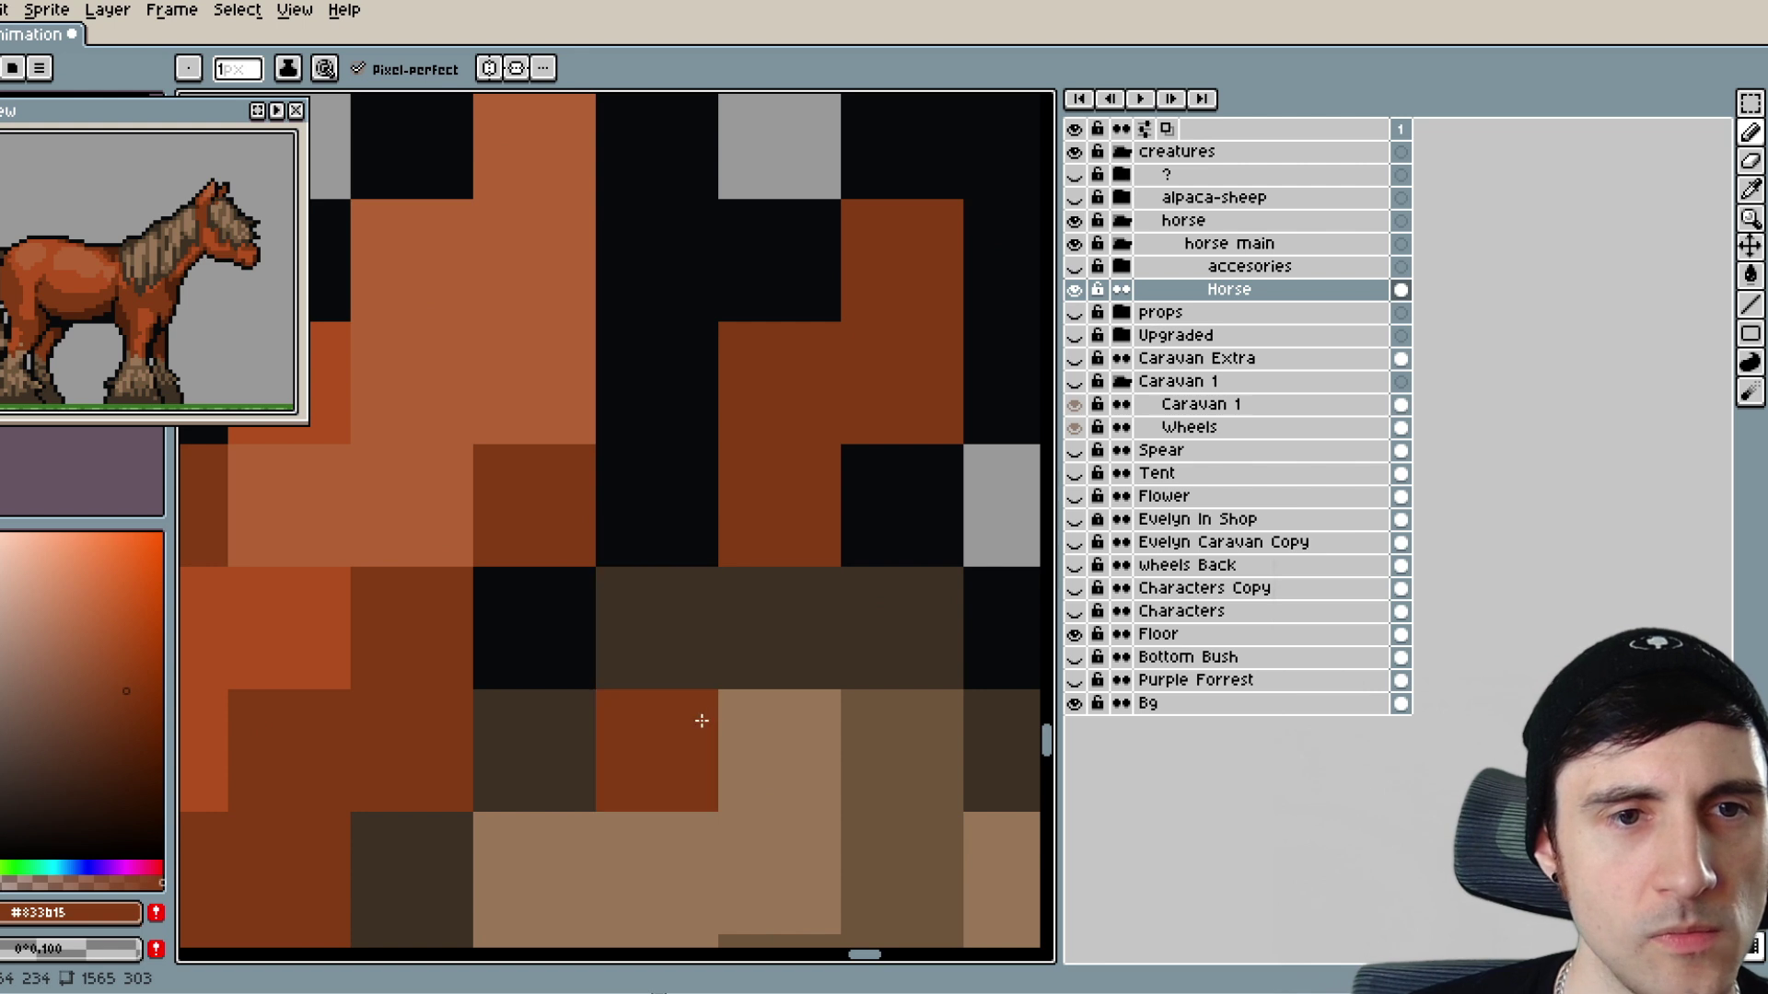
scroll(702, 770, down, 5)
scroll(663, 423, up, 2)
key(alt)
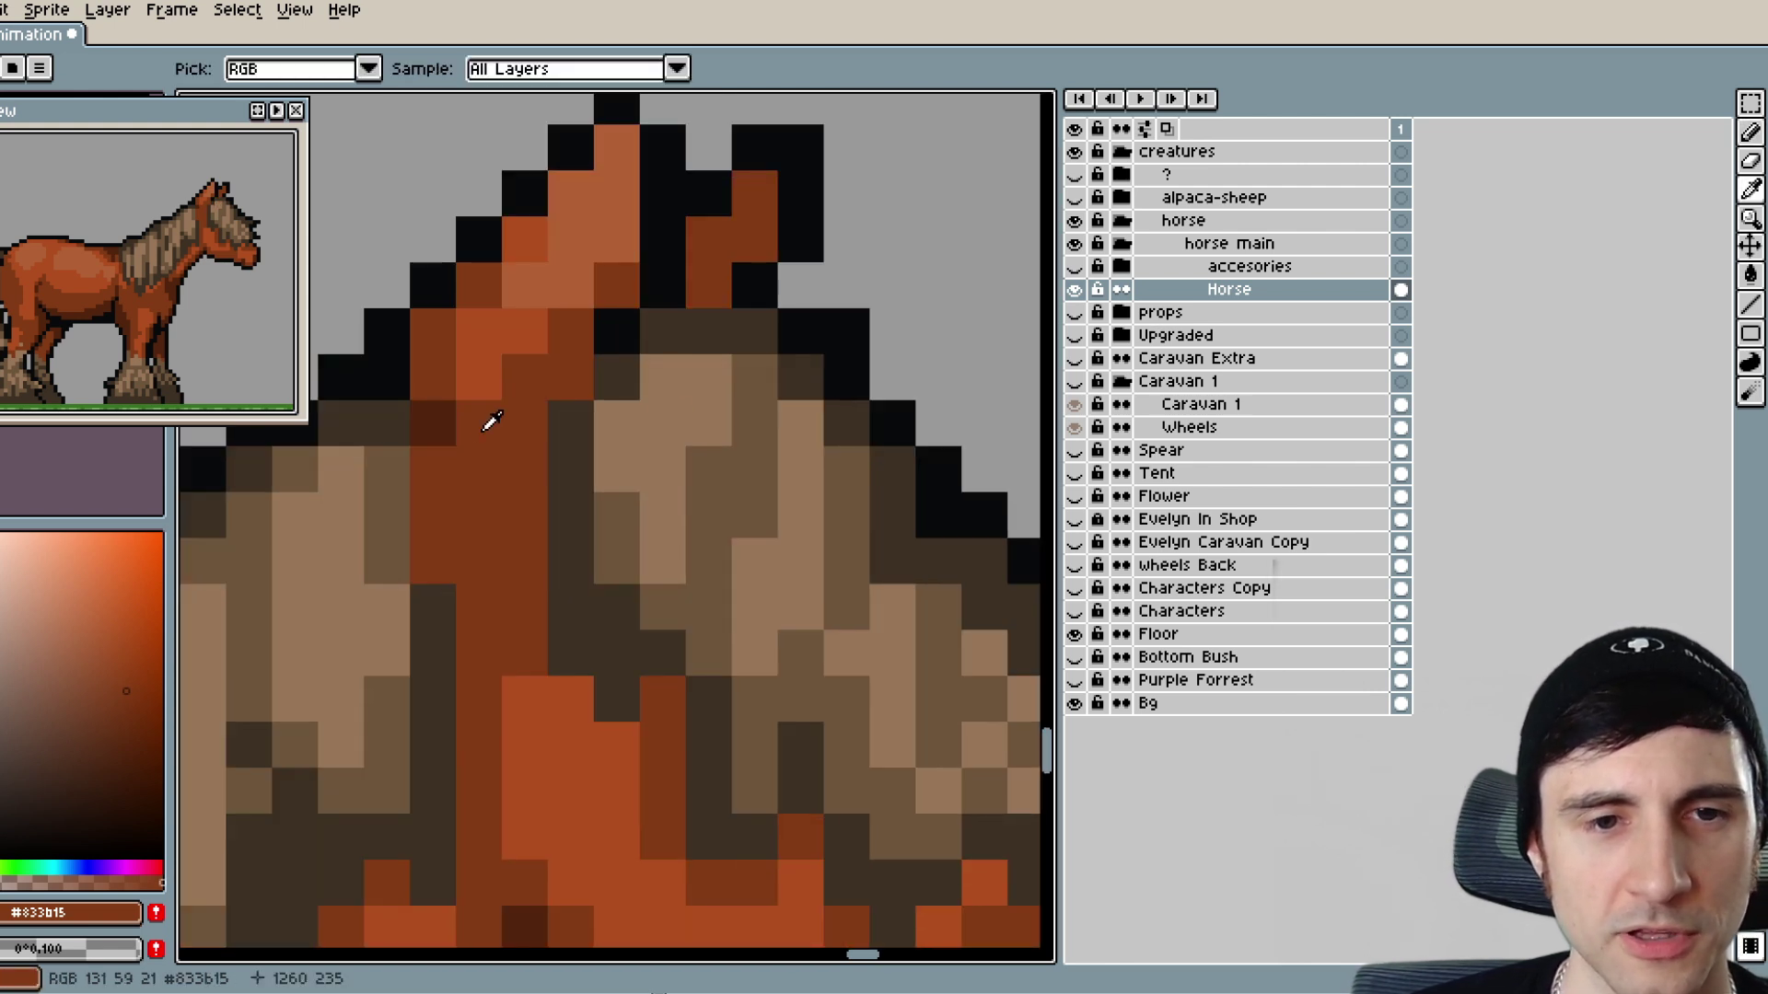
click(434, 418)
scroll(686, 548, up, 1)
click(627, 419)
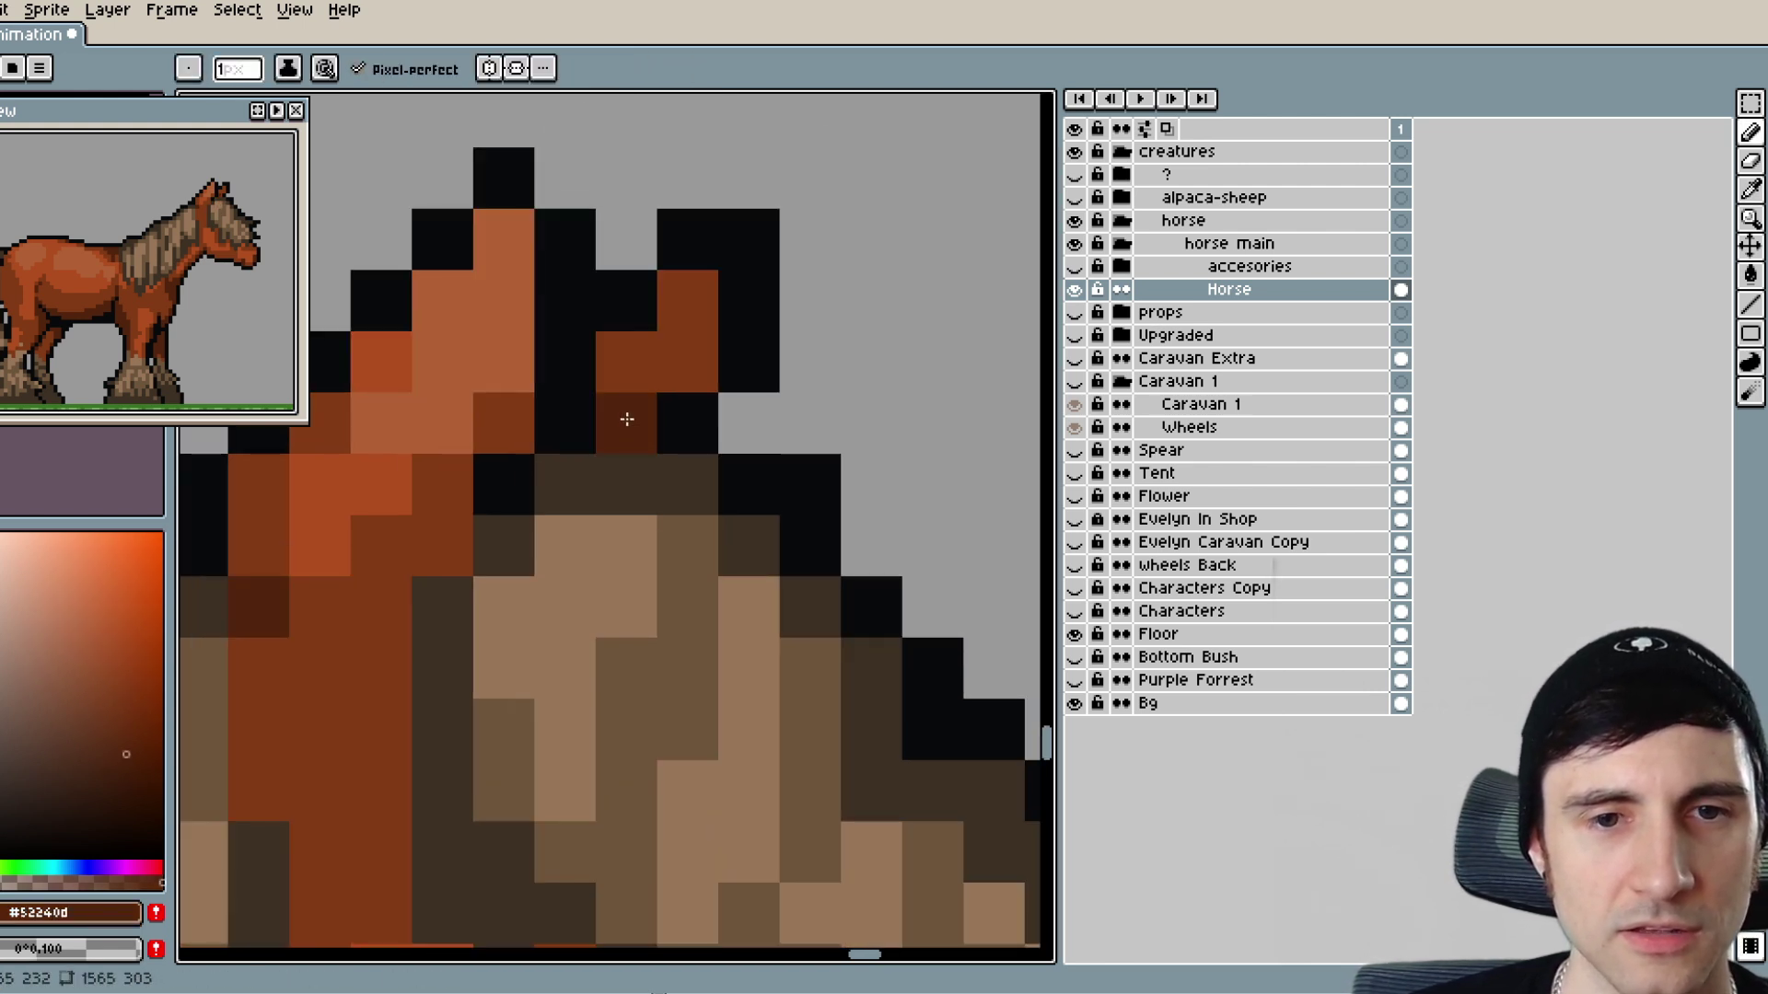
click(684, 361)
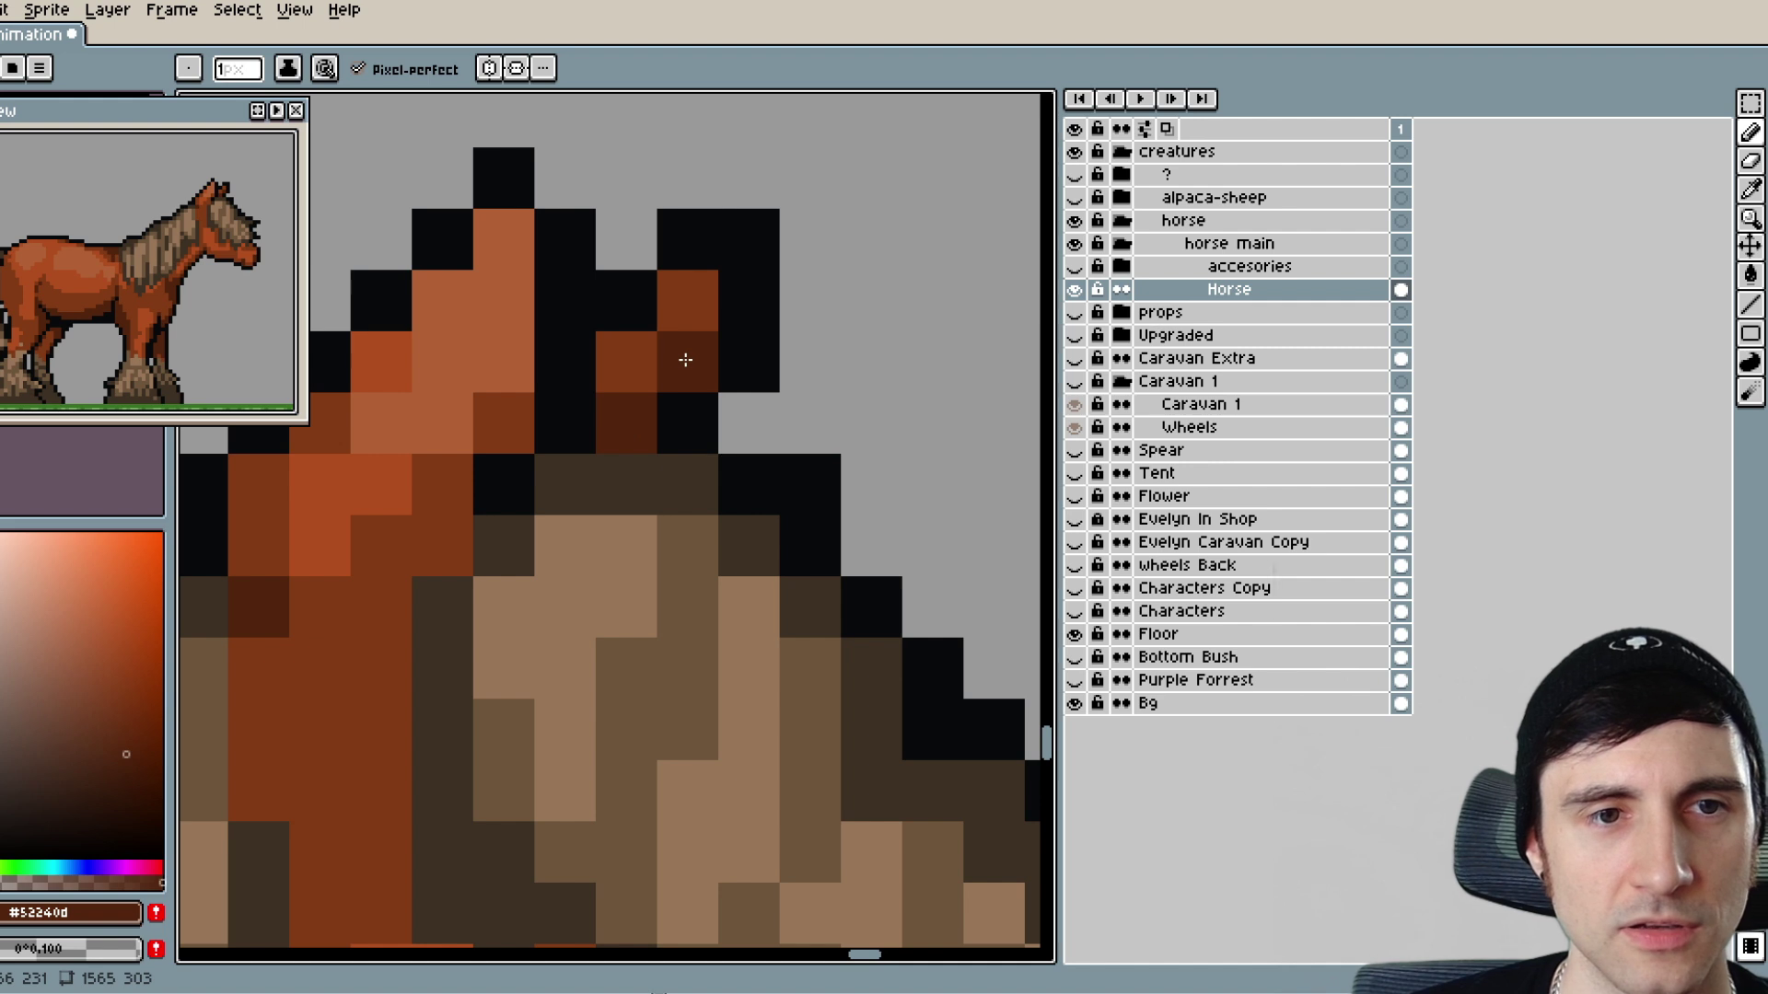
- Add a single black nostril pixel near the front of the horse's muzzle
scroll(704, 650, down, 1)
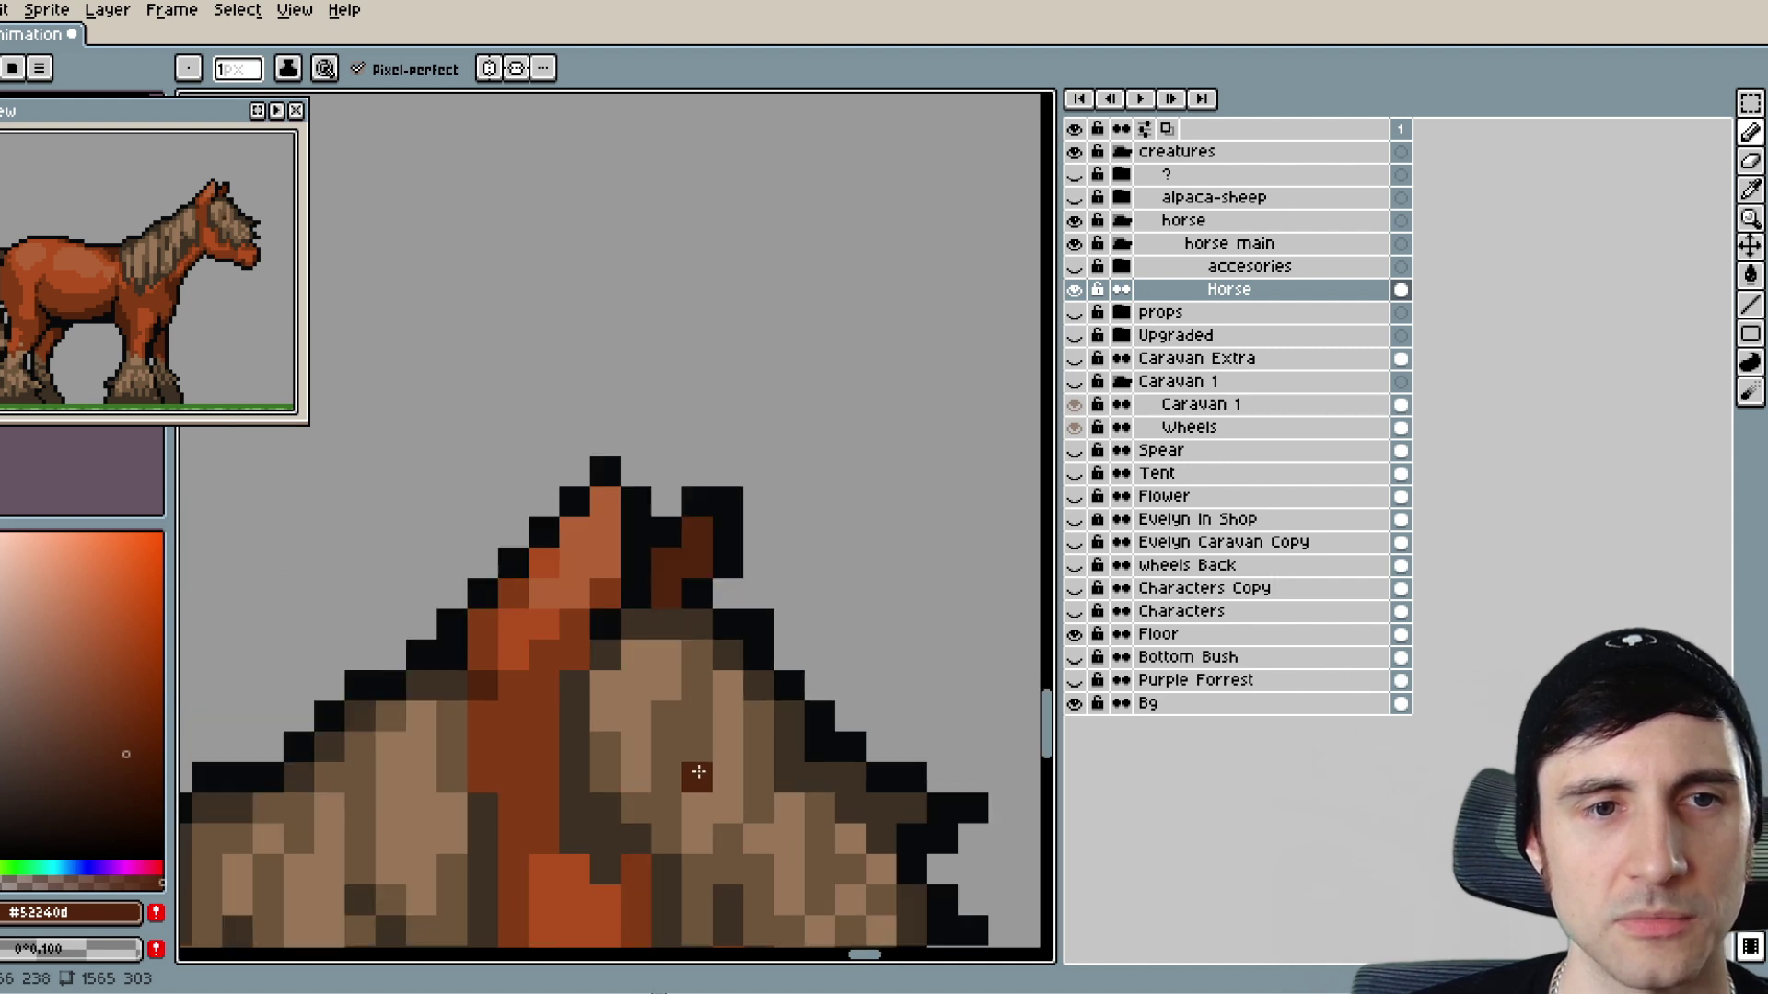
scroll(218, 333, down, 1)
scroll(219, 334, up, 1)
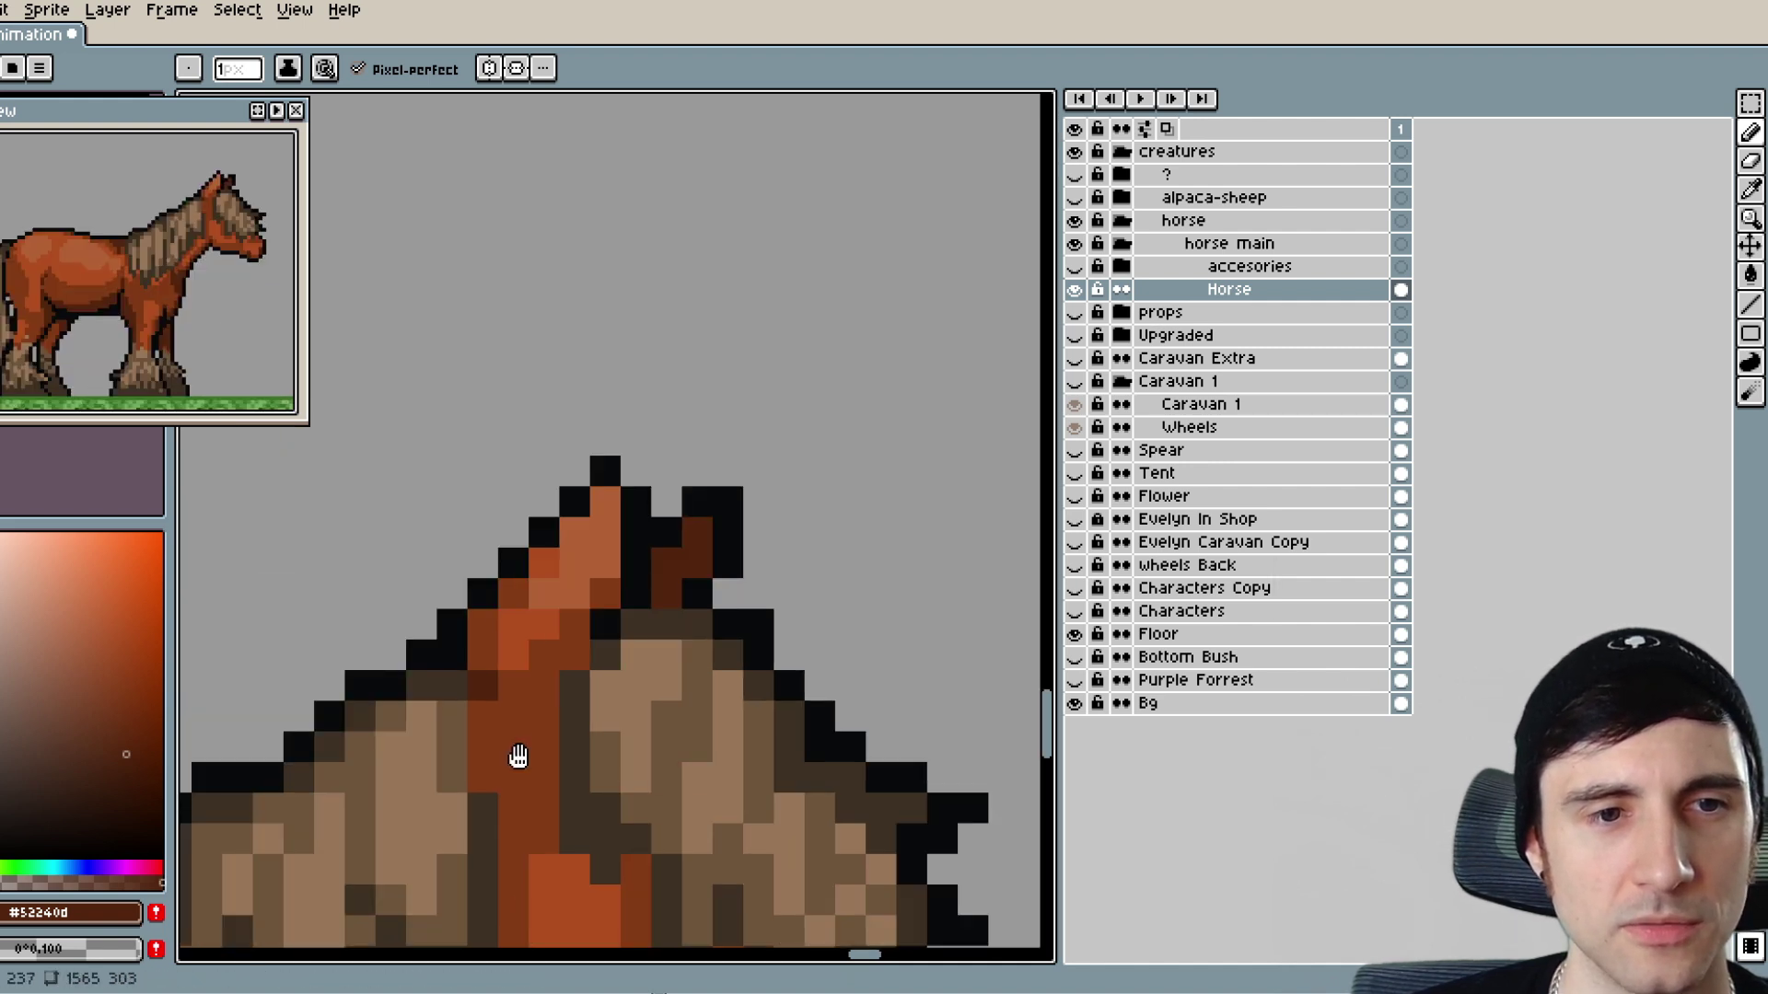
drag(517, 758, 502, 670)
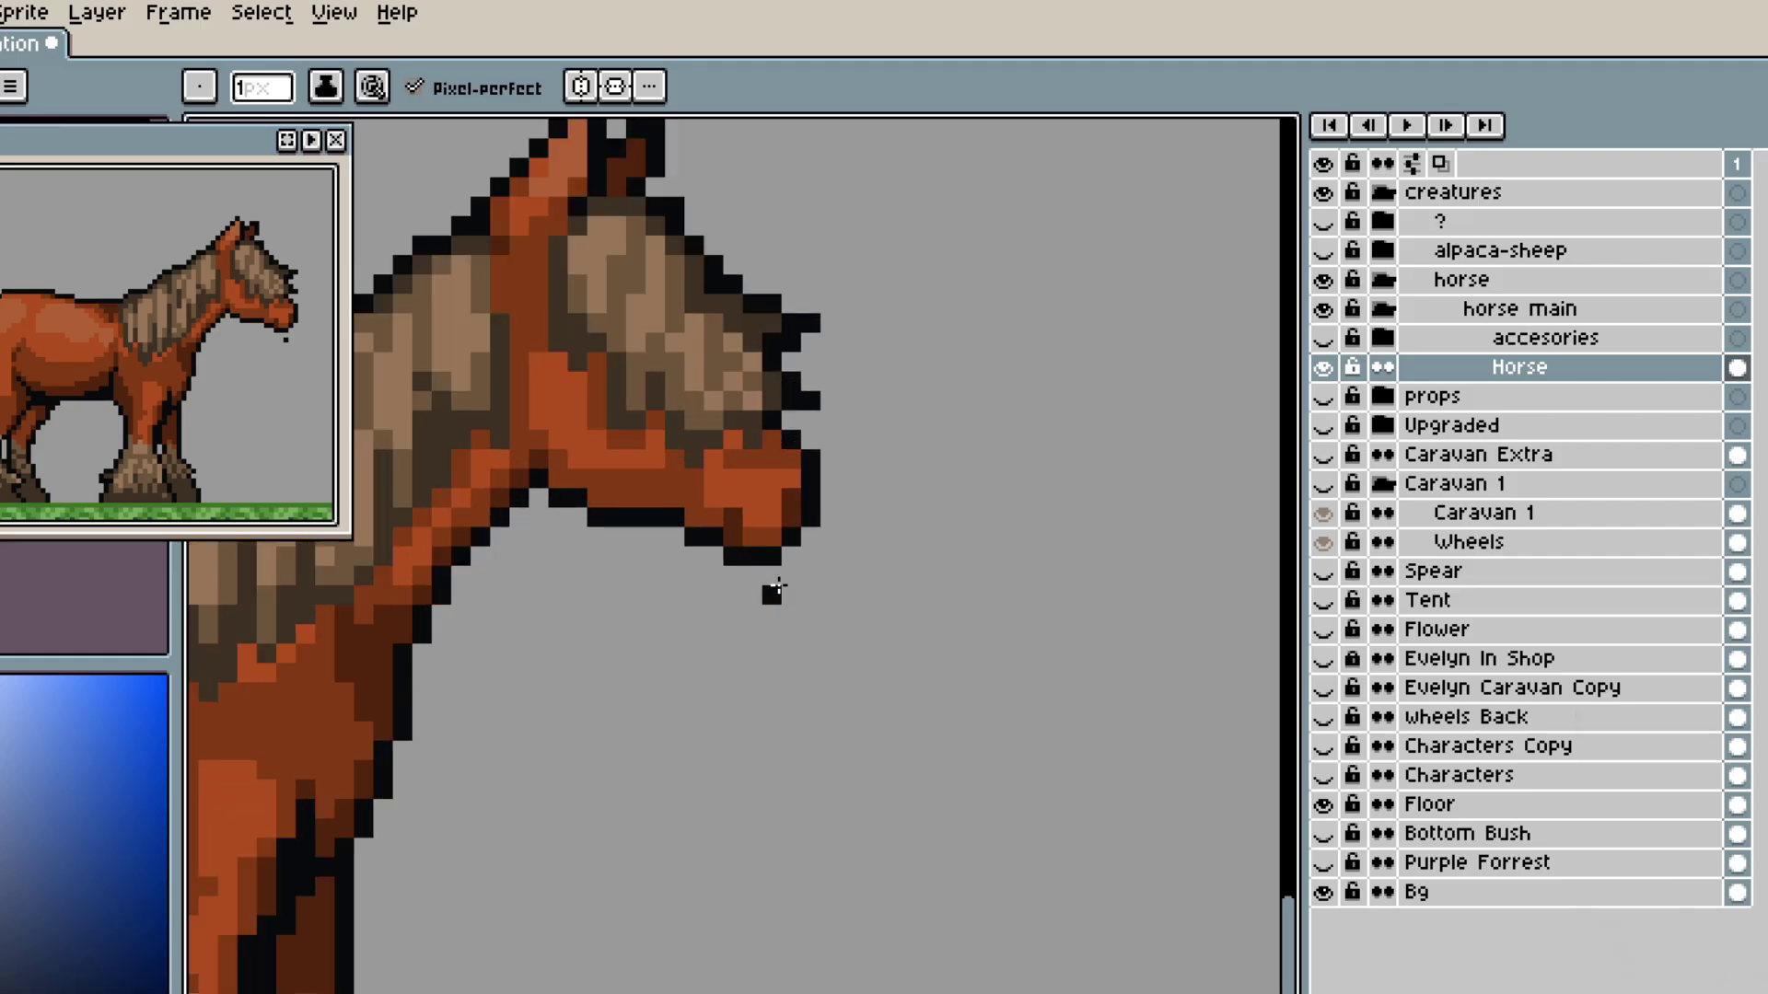
scroll(774, 583, up, 1)
click(783, 460)
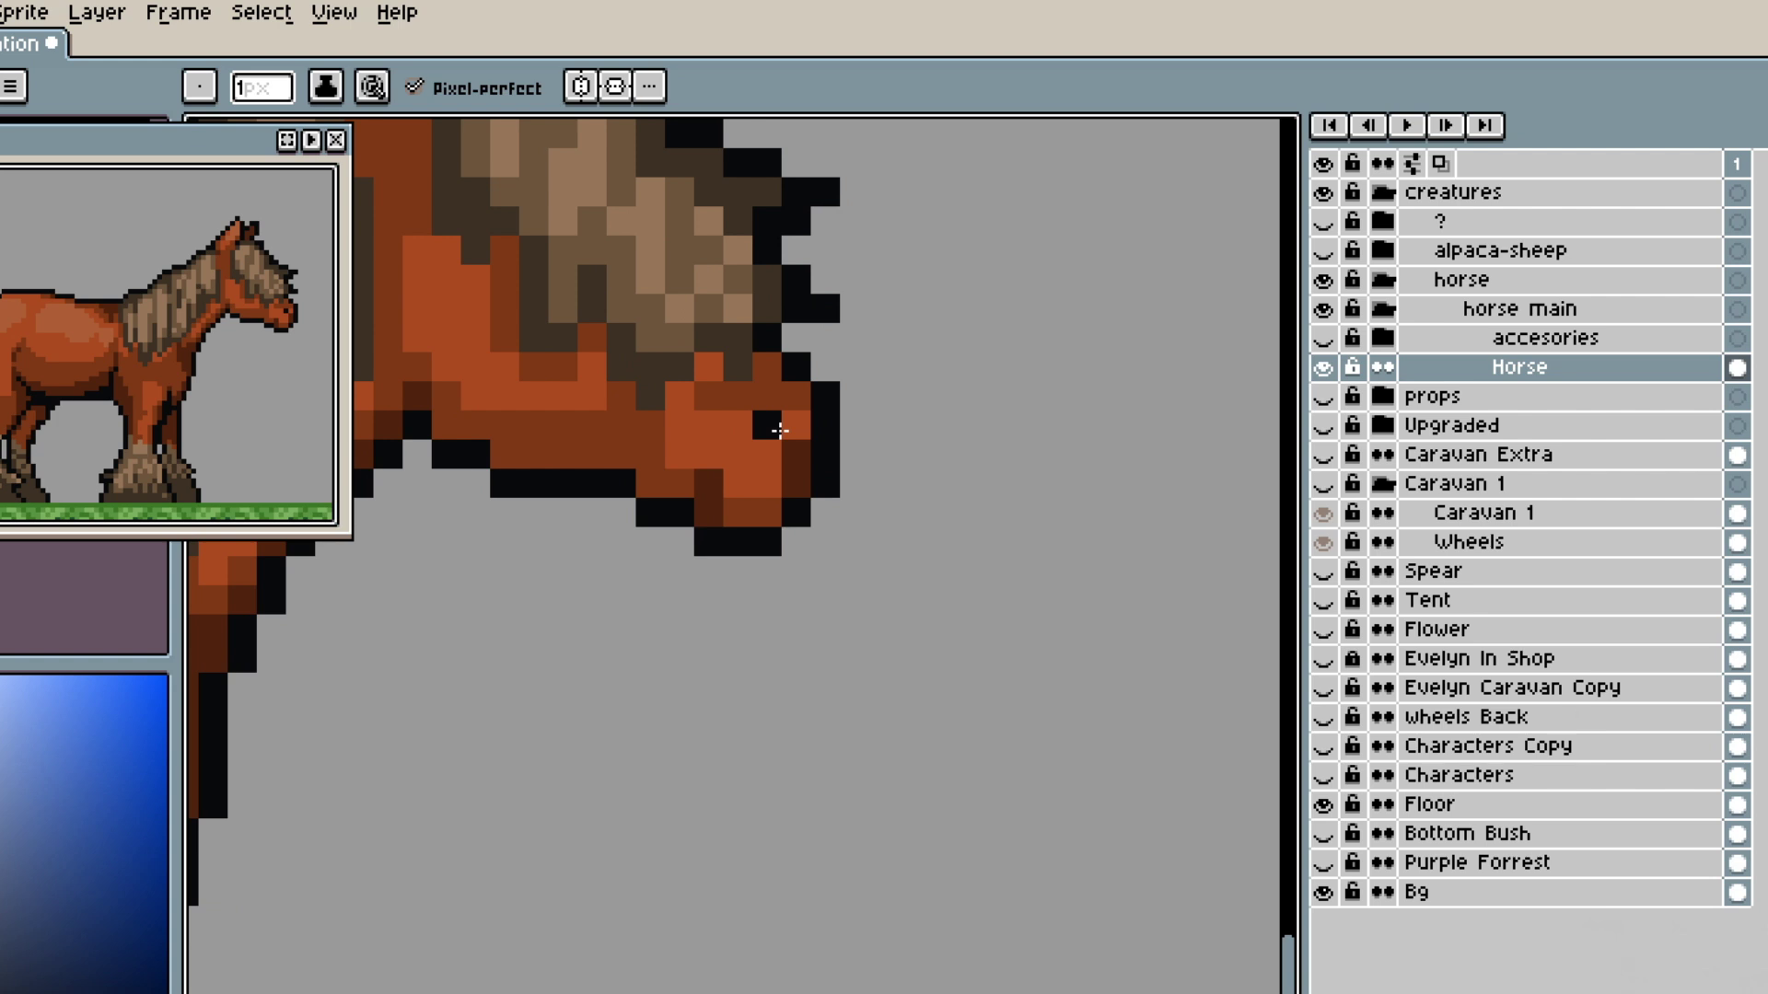
- Recolor the nostril pixel on the horse's muzzle with #833b15 sampled from the surrounding shading
drag(740, 630, 782, 801)
scroll(841, 653, up, 4)
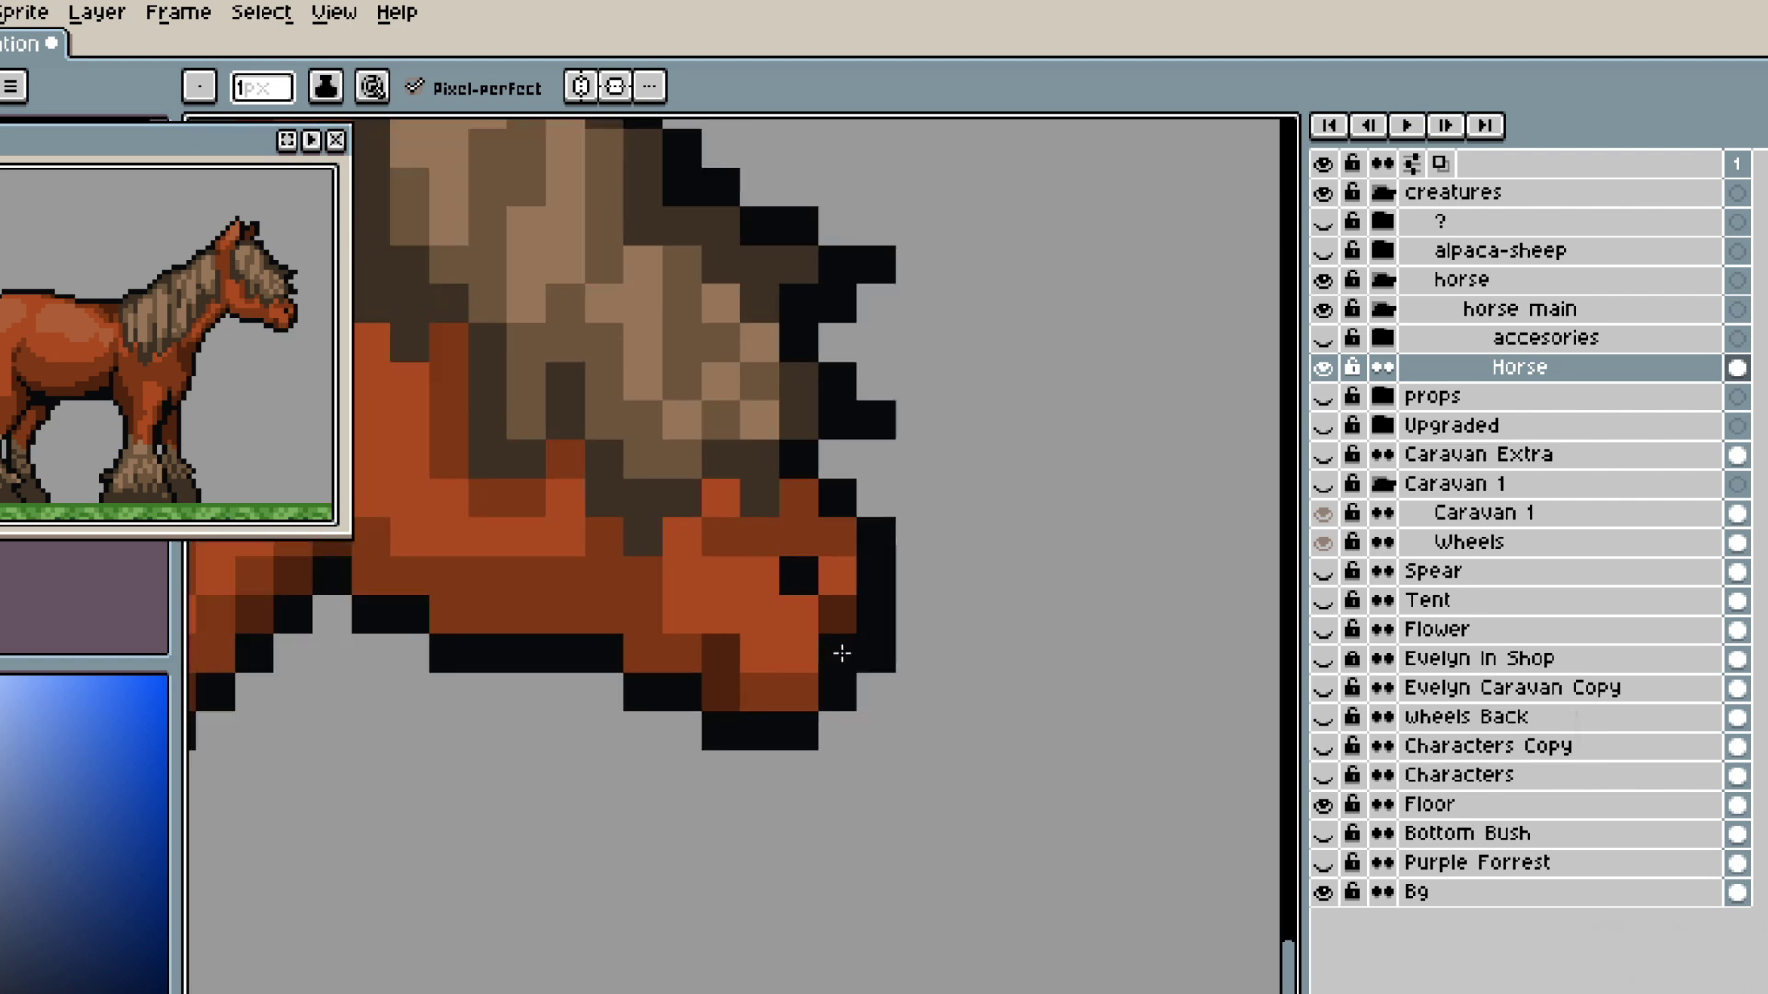
alt+click(790, 425)
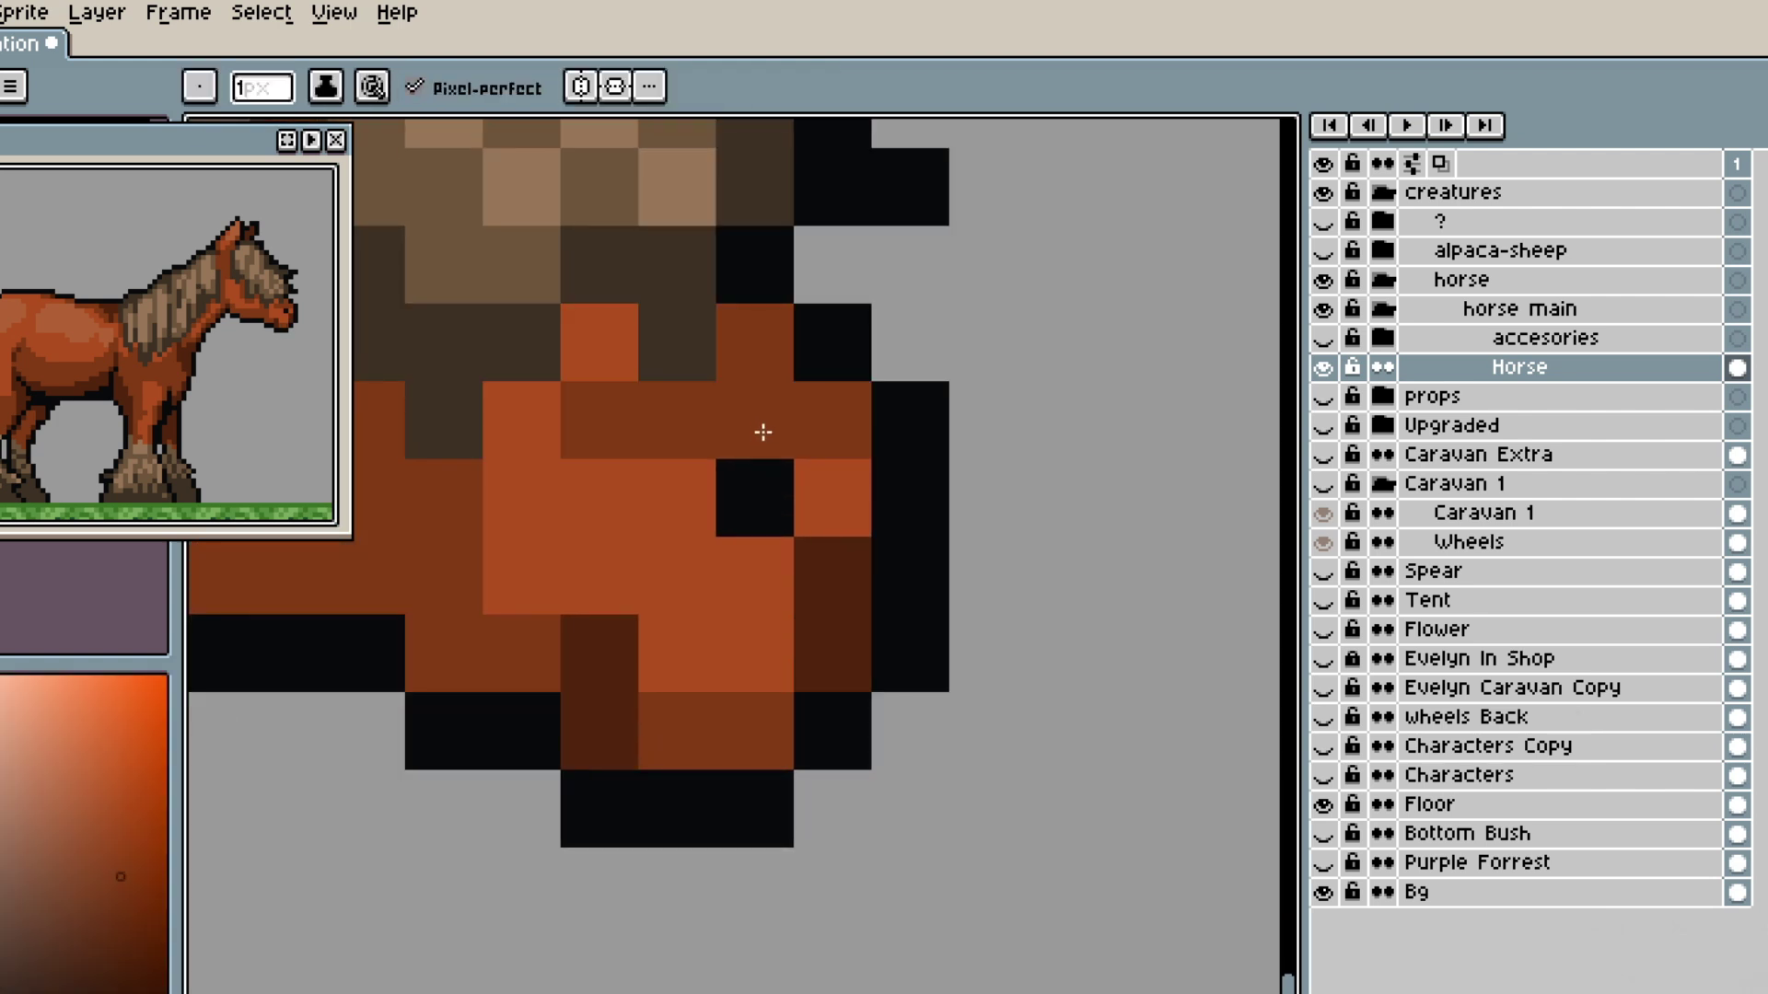
click(761, 460)
alt+click(840, 560)
click(780, 498)
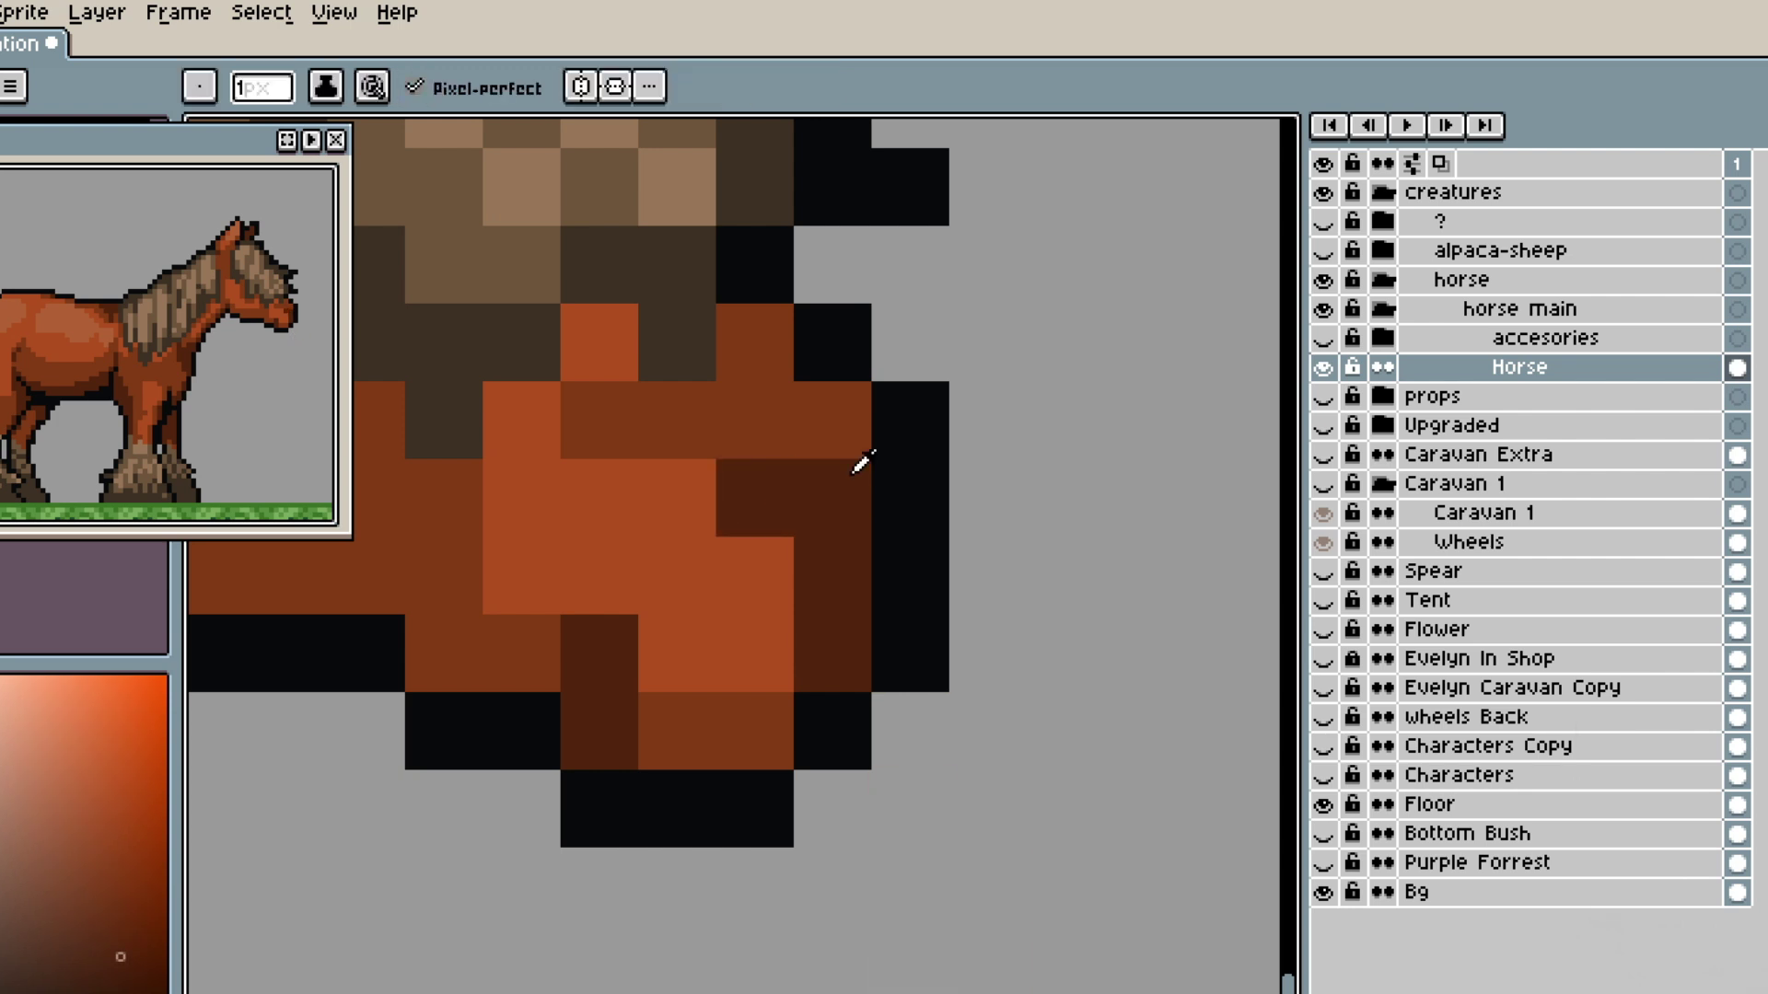
alt+click(852, 433)
click(779, 469)
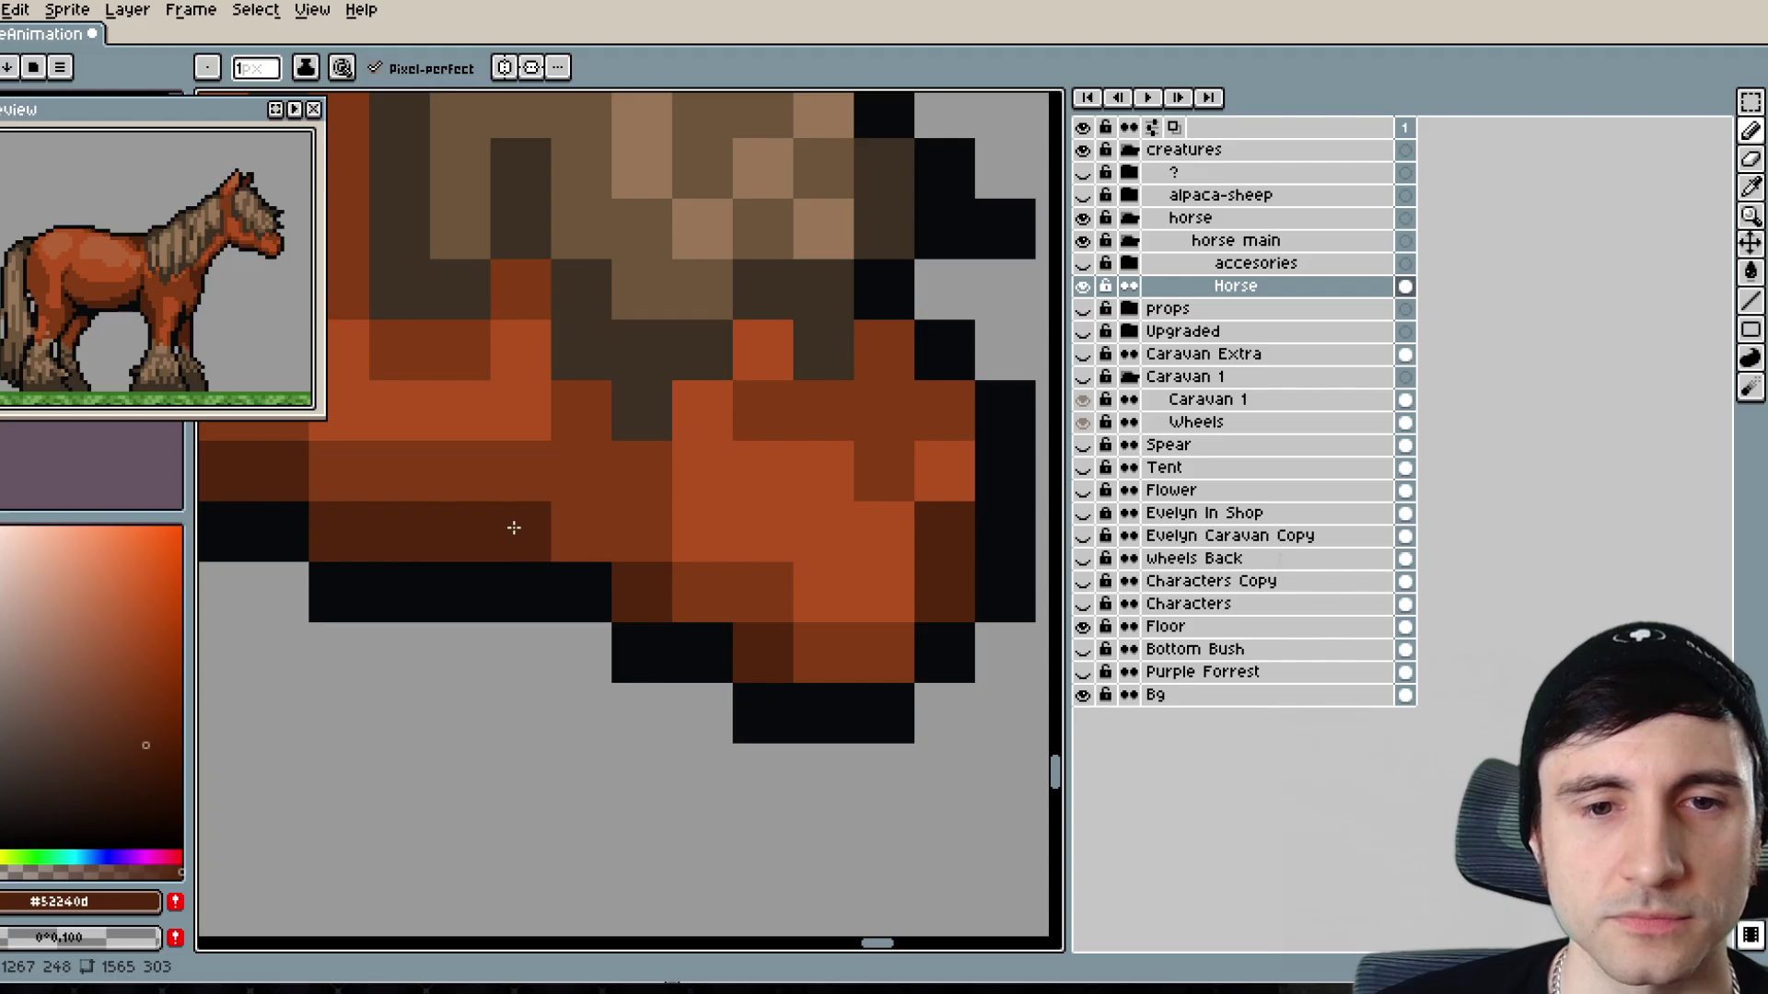
- Darken the lower edge of the cheek highlight above the jaw with #833b15
drag(477, 594, 747, 691)
alt+click(631, 555)
drag(558, 516, 493, 508)
click(593, 502)
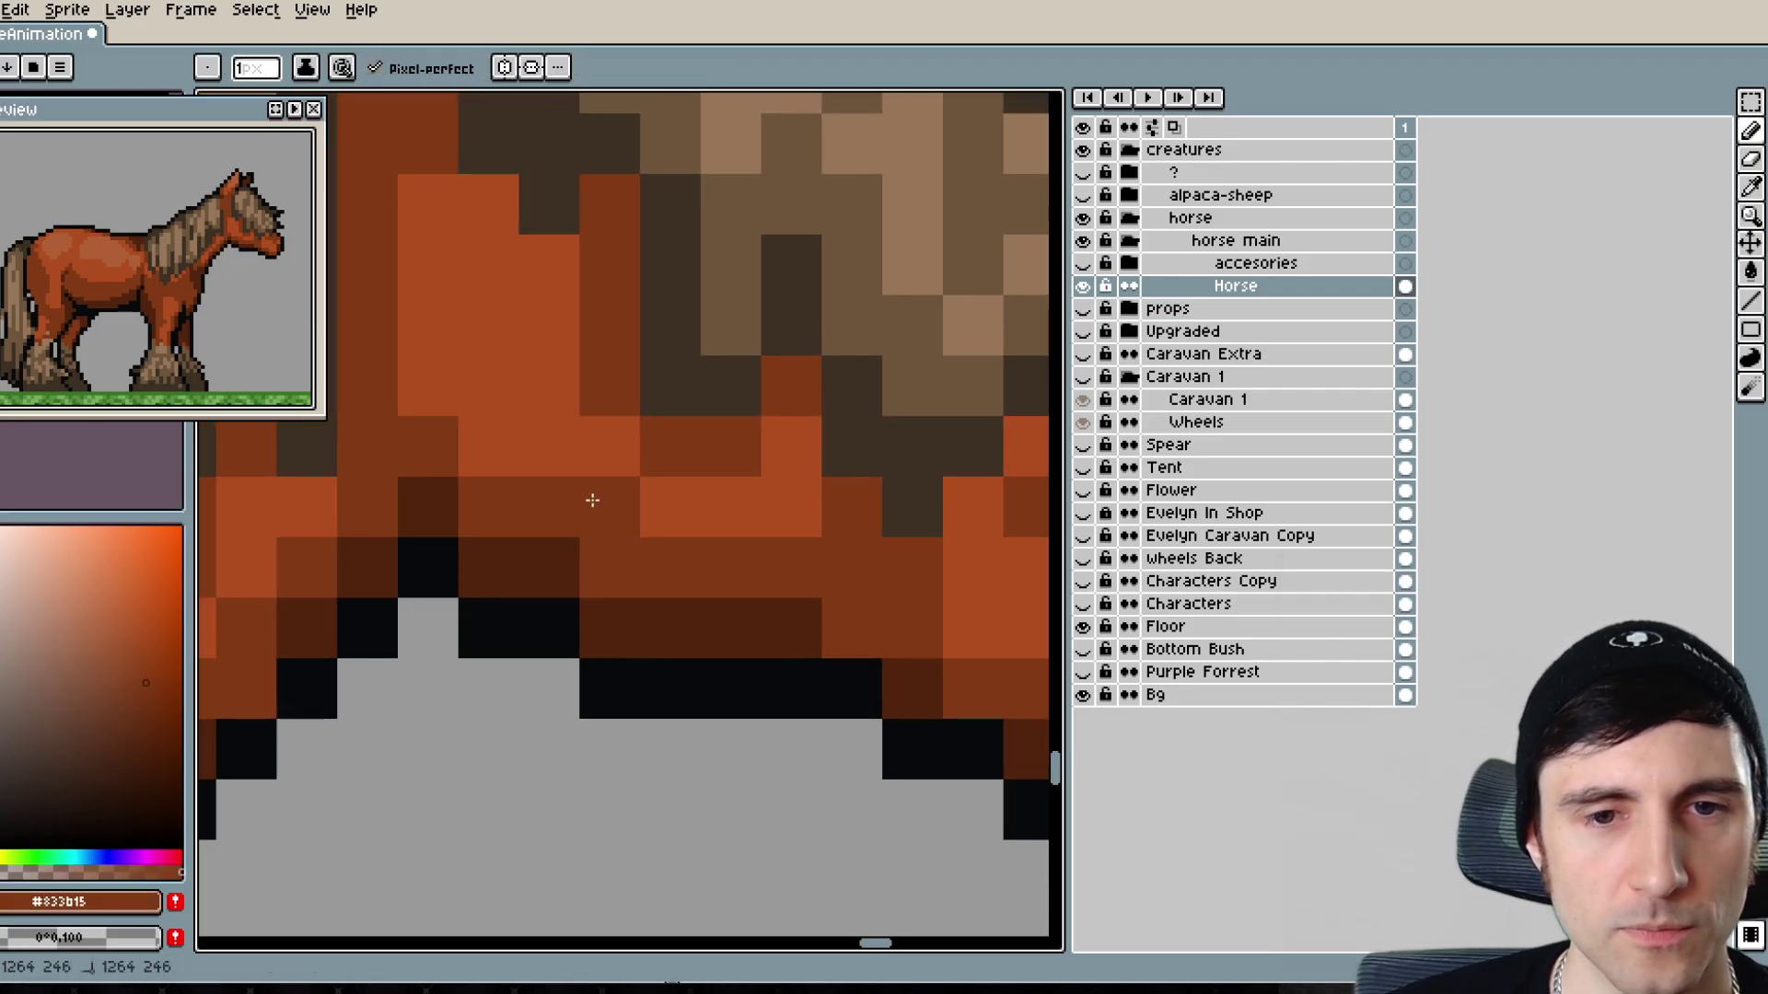
click(551, 447)
click(428, 392)
click(488, 387)
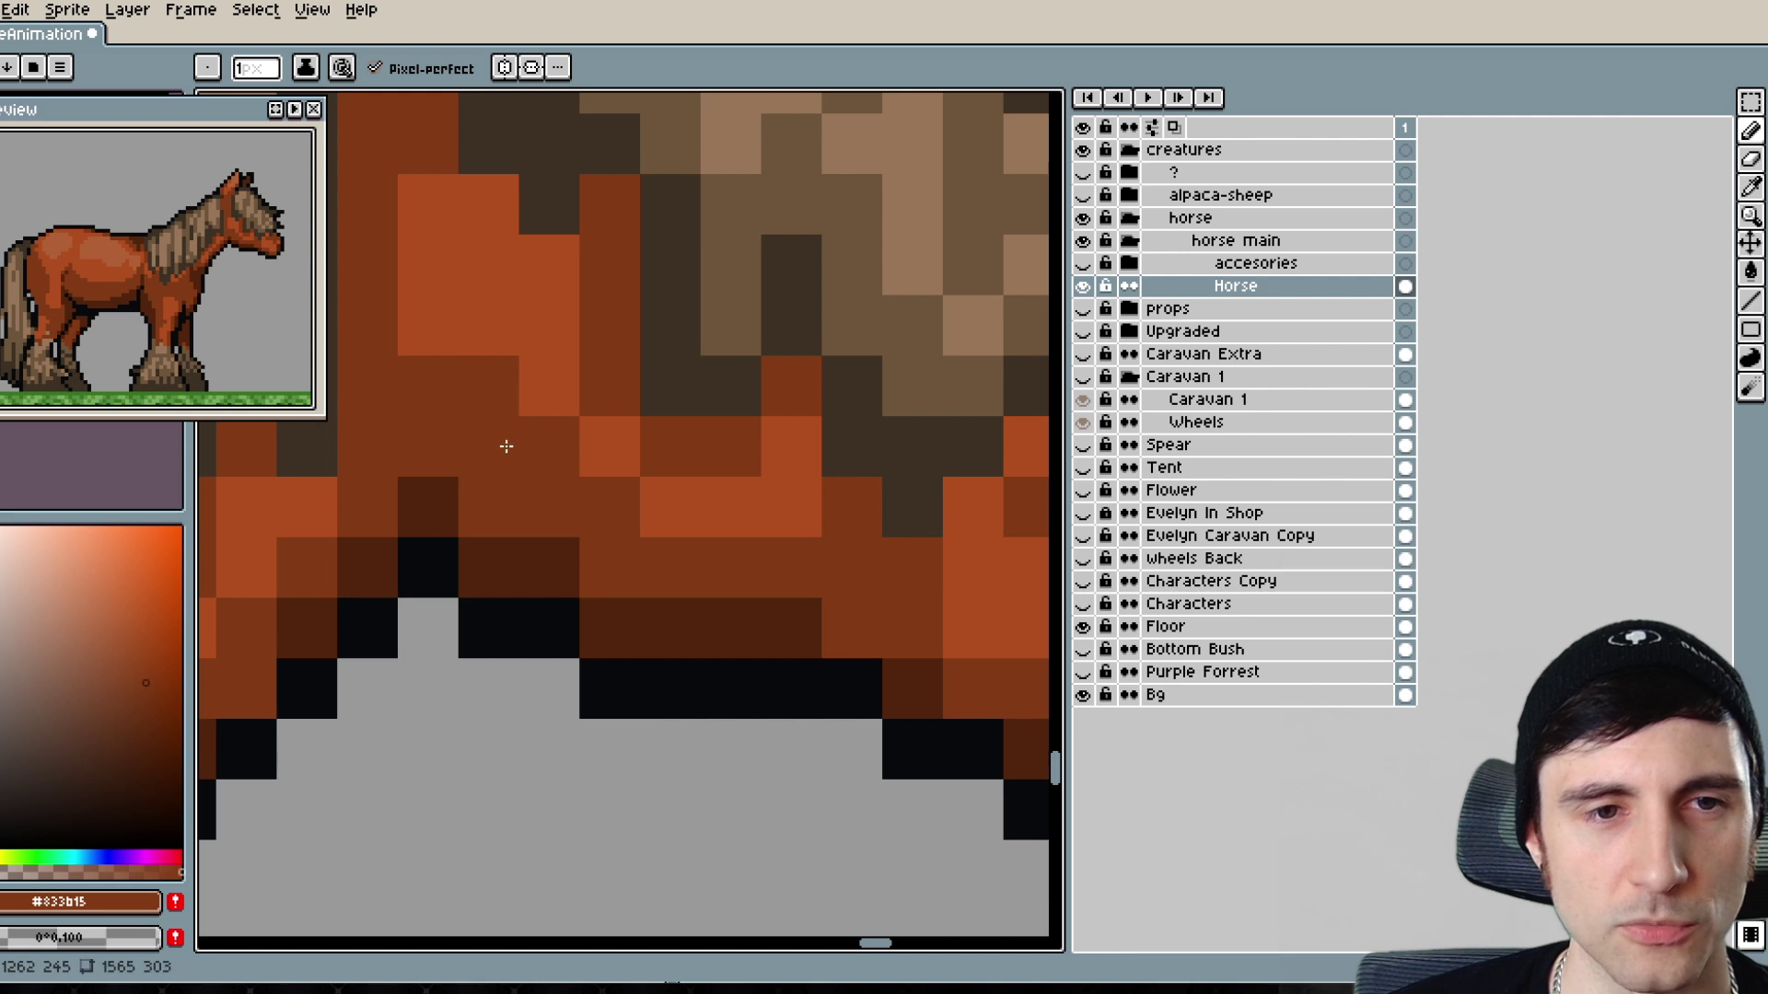
click(852, 696)
drag(853, 700, 583, 658)
scroll(583, 658, down, 3)
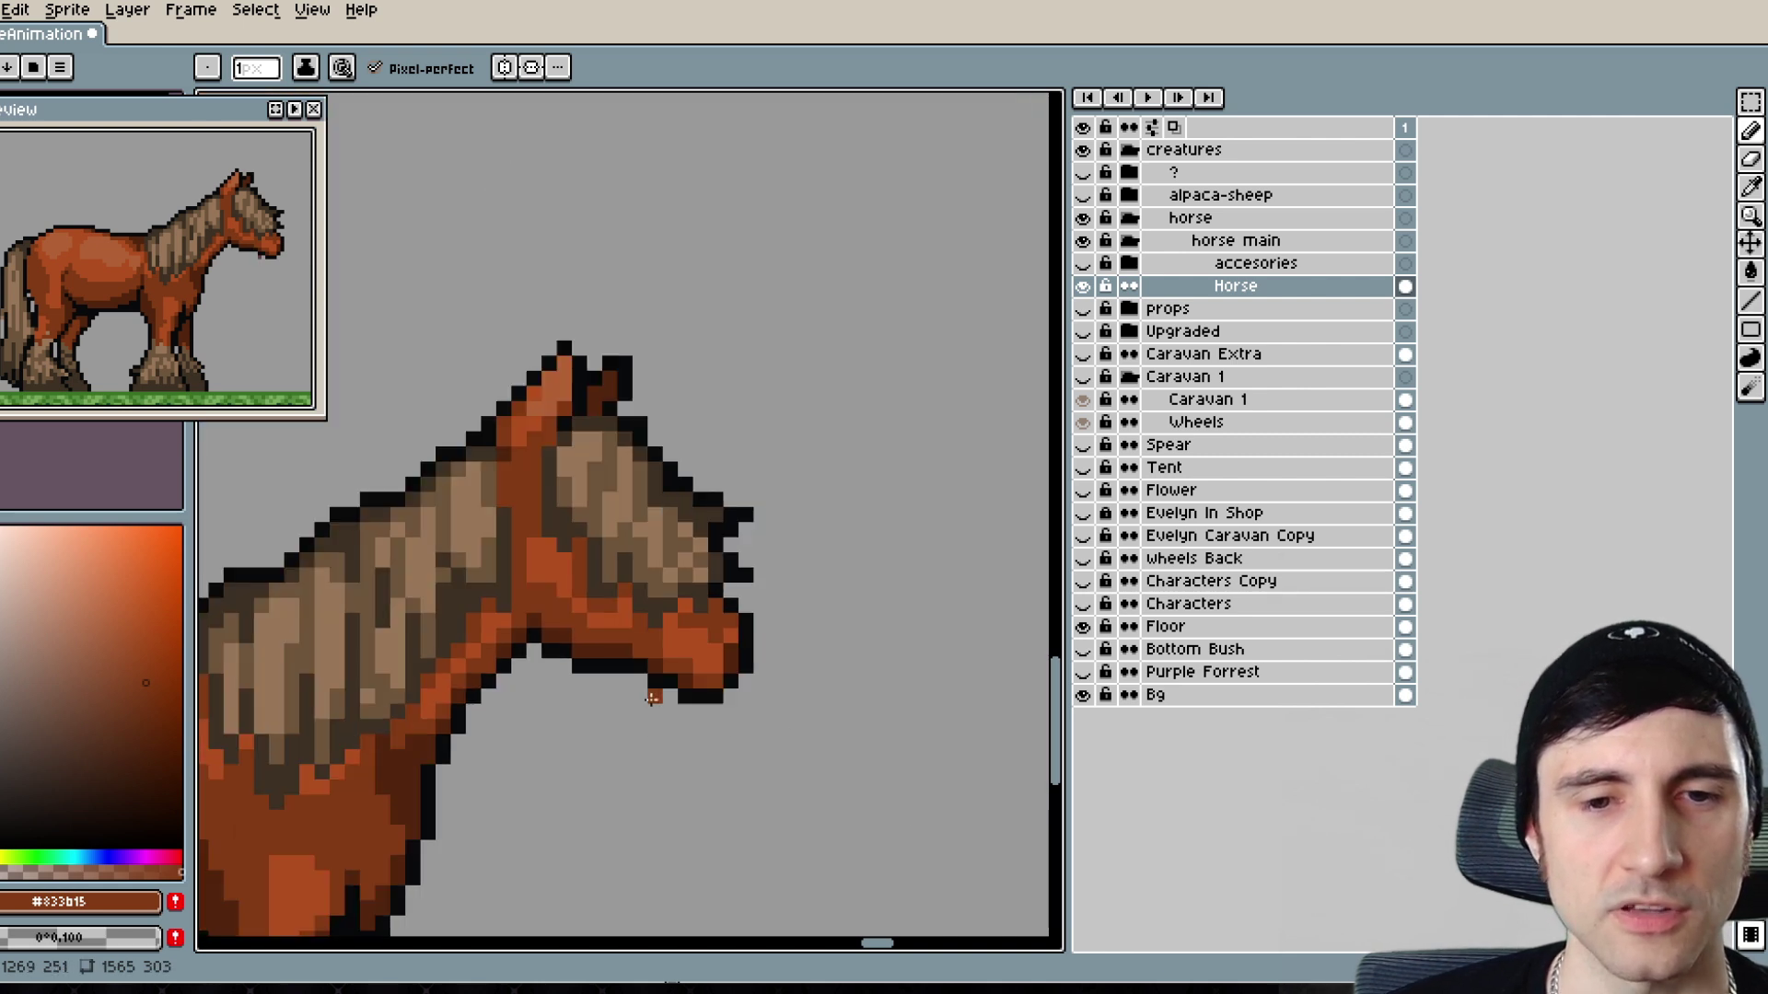
- Try a #52240d shadow pixel where the jaw meets the neck
scroll(653, 697, up, 2)
alt+click(658, 599)
click(621, 564)
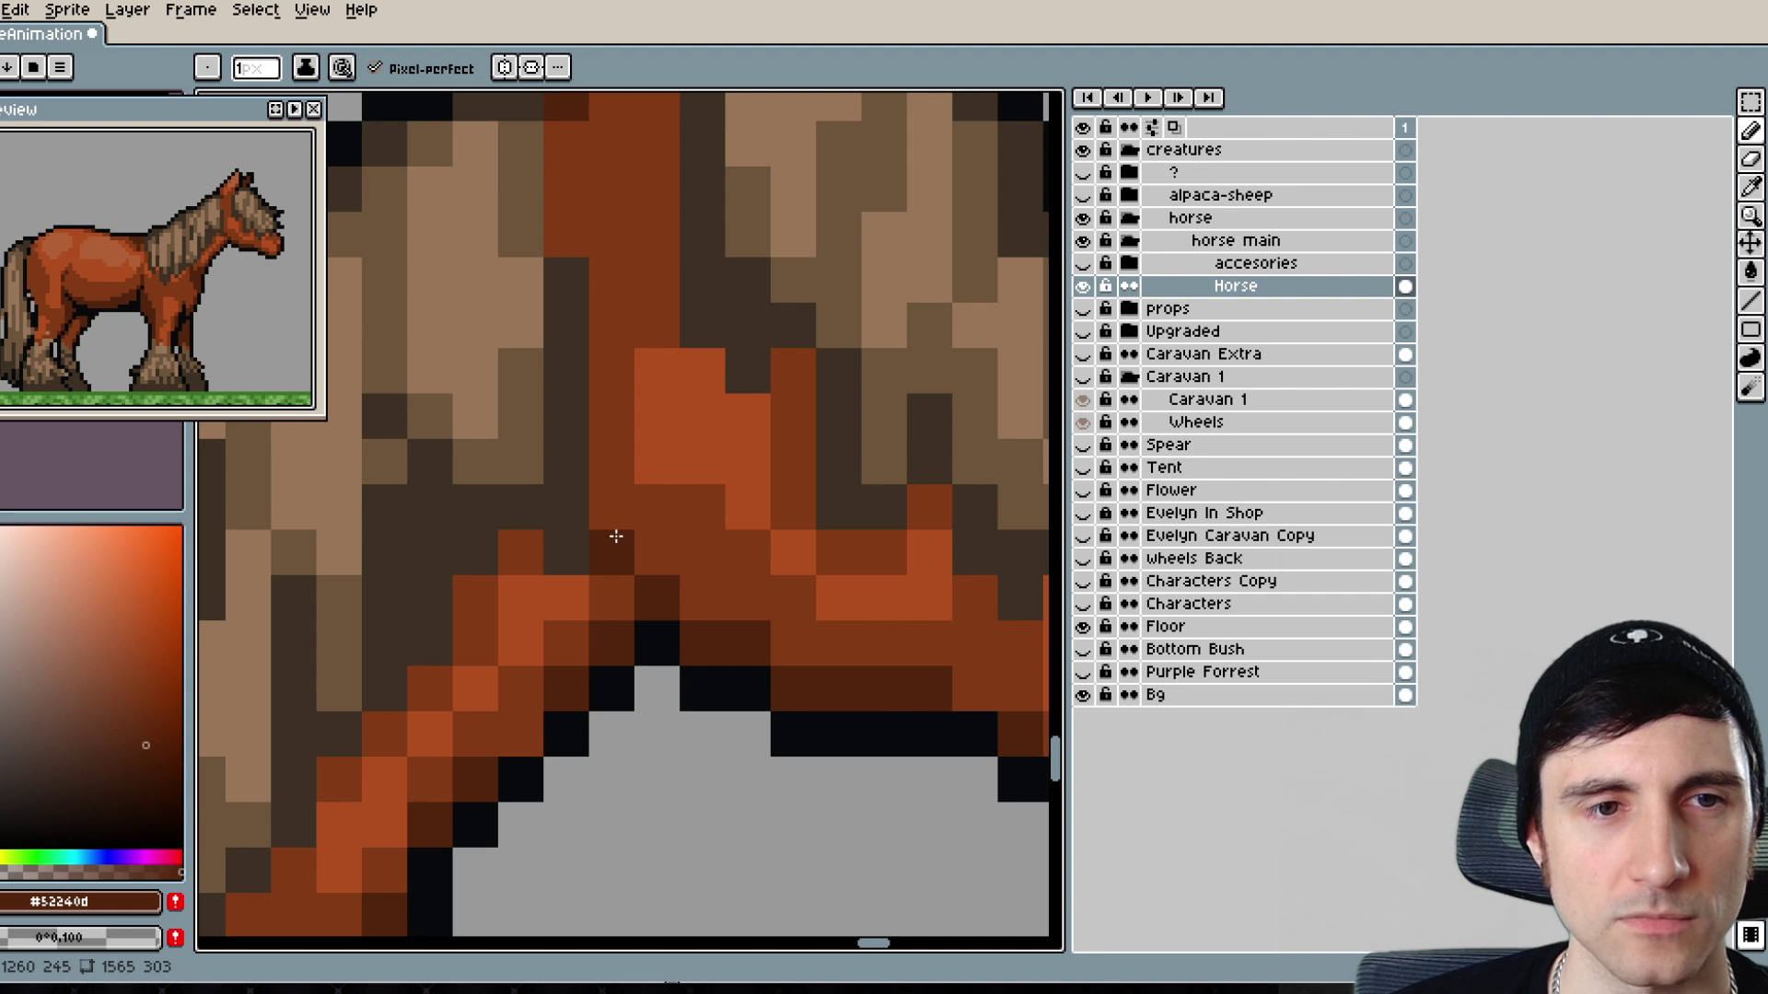
drag(616, 536, 682, 607)
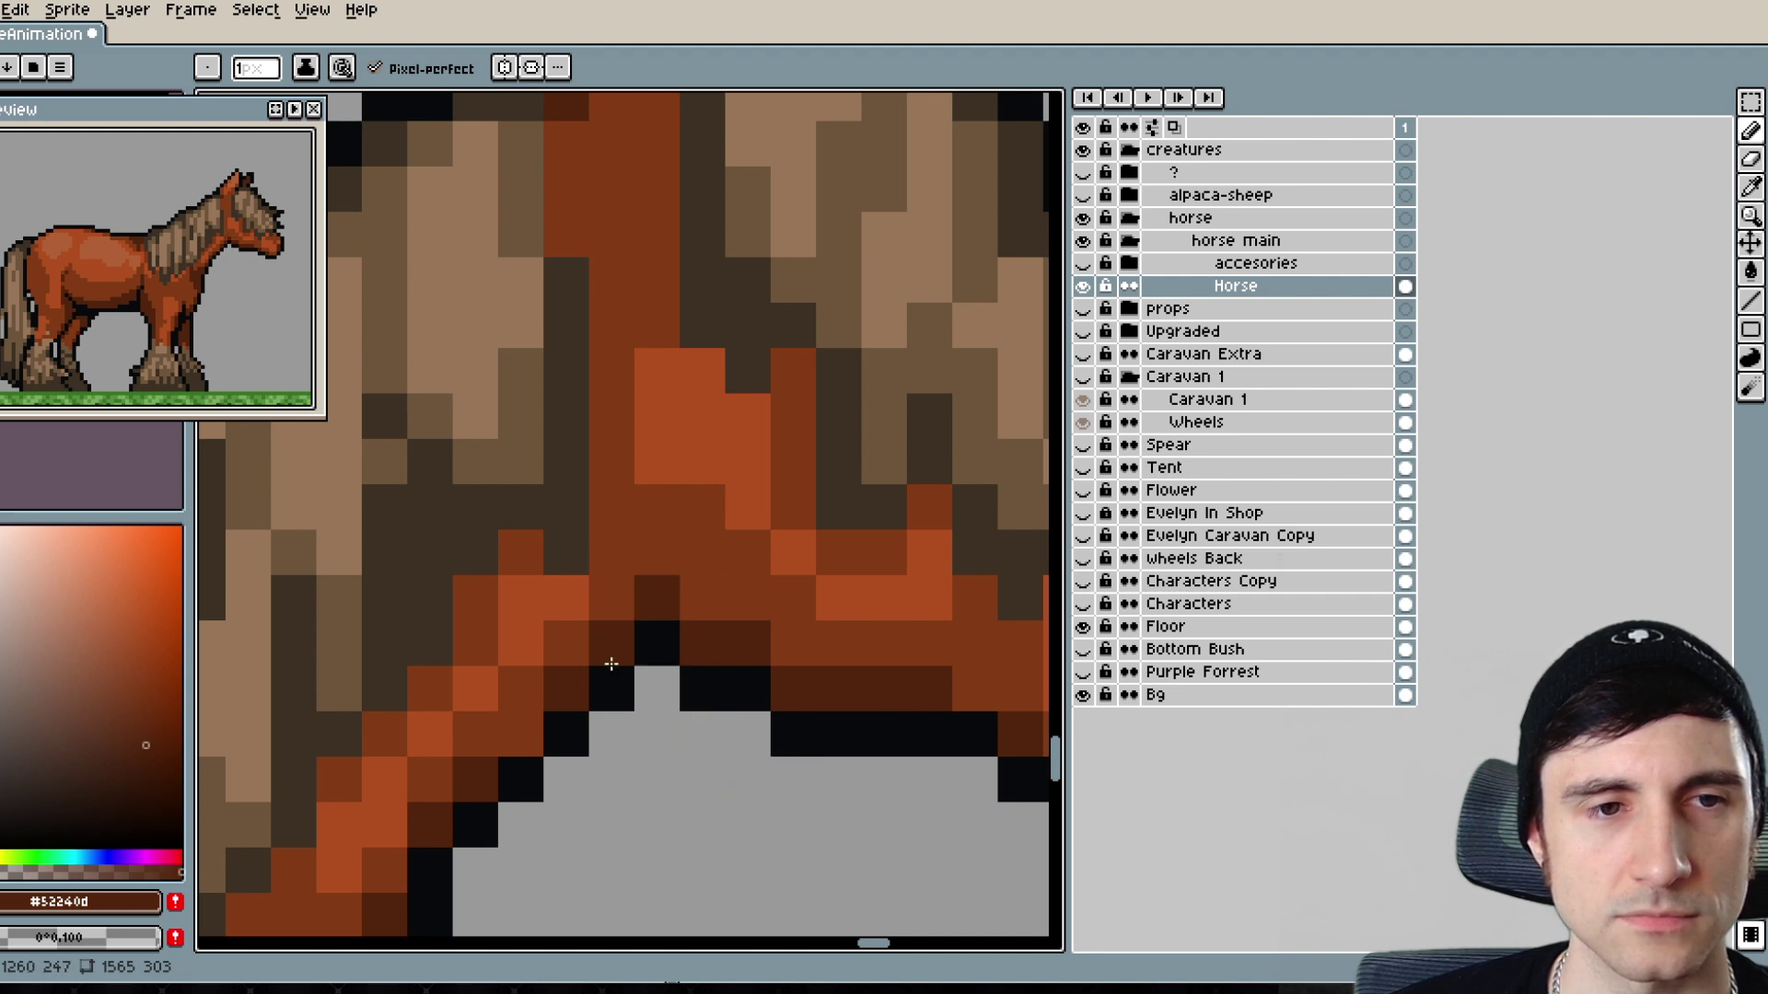
- Darken the top of the neck highlight beside the throat with #833b15
alt+click(509, 539)
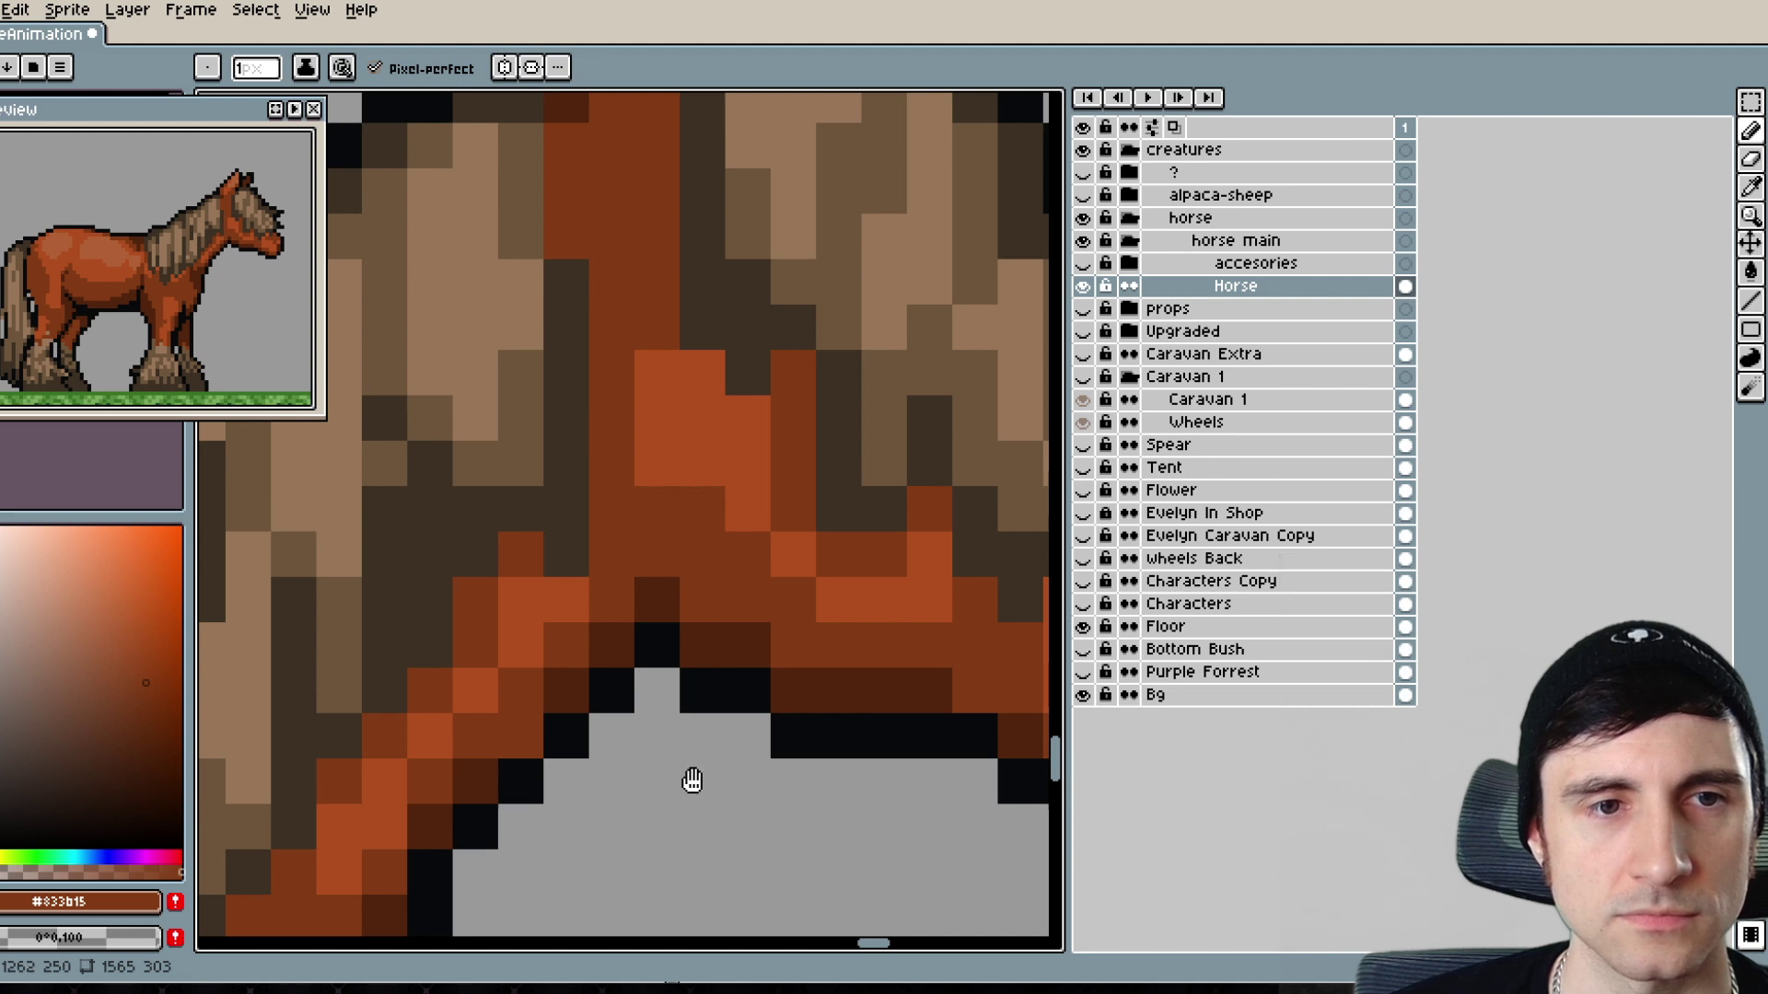
mouse_move(691, 782)
mouse_down()
mouse_move(731, 477)
mouse_move(776, 561)
mouse_up()
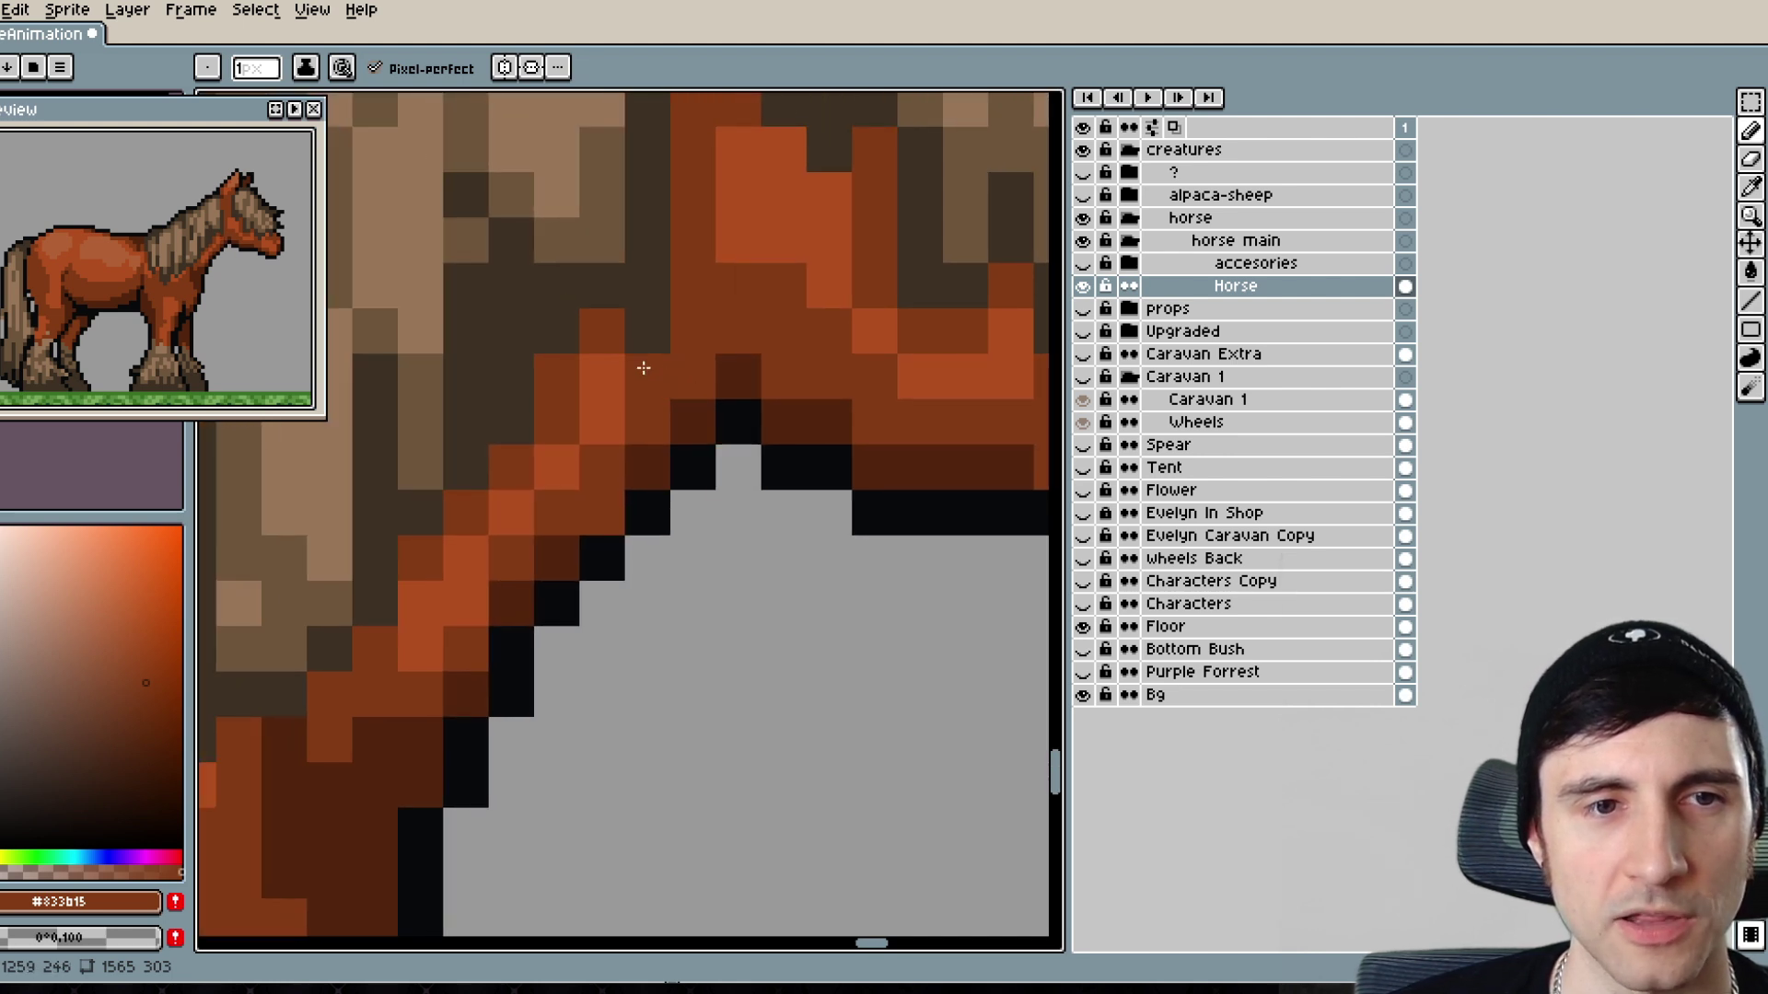
click(616, 379)
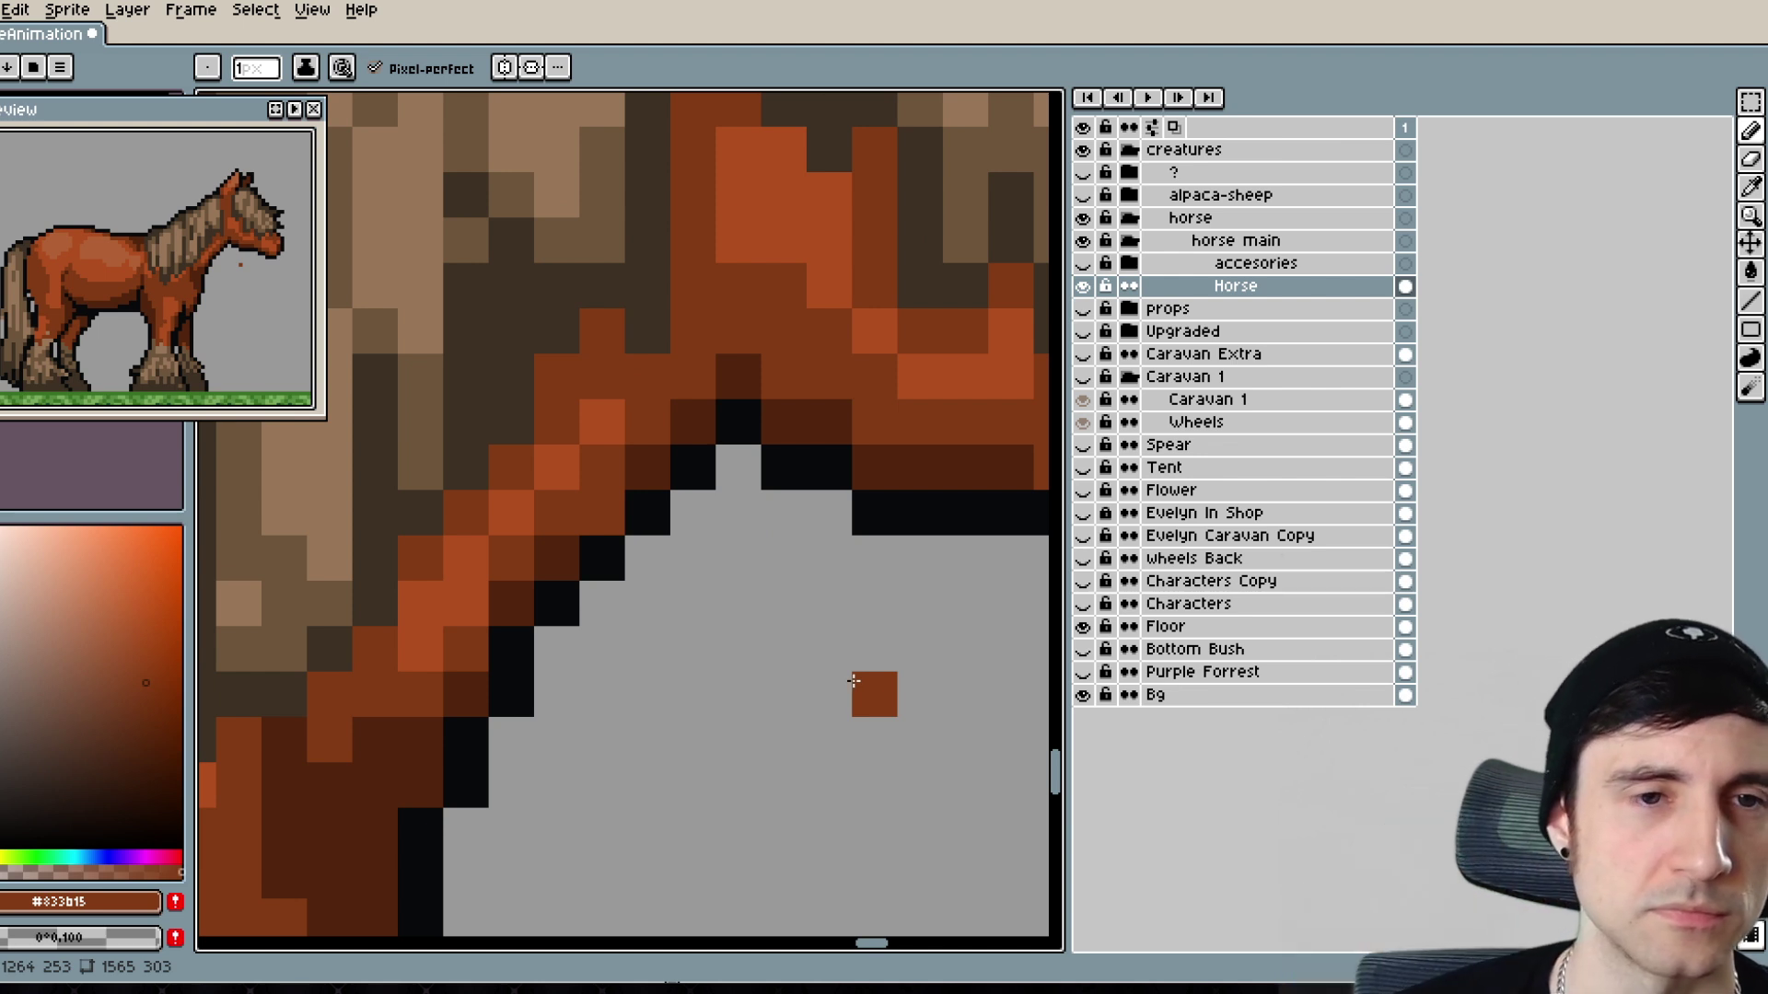
drag(688, 456, 631, 634)
- Extend the cheek highlight upward by one #af4e1d pixel
alt+click(681, 347)
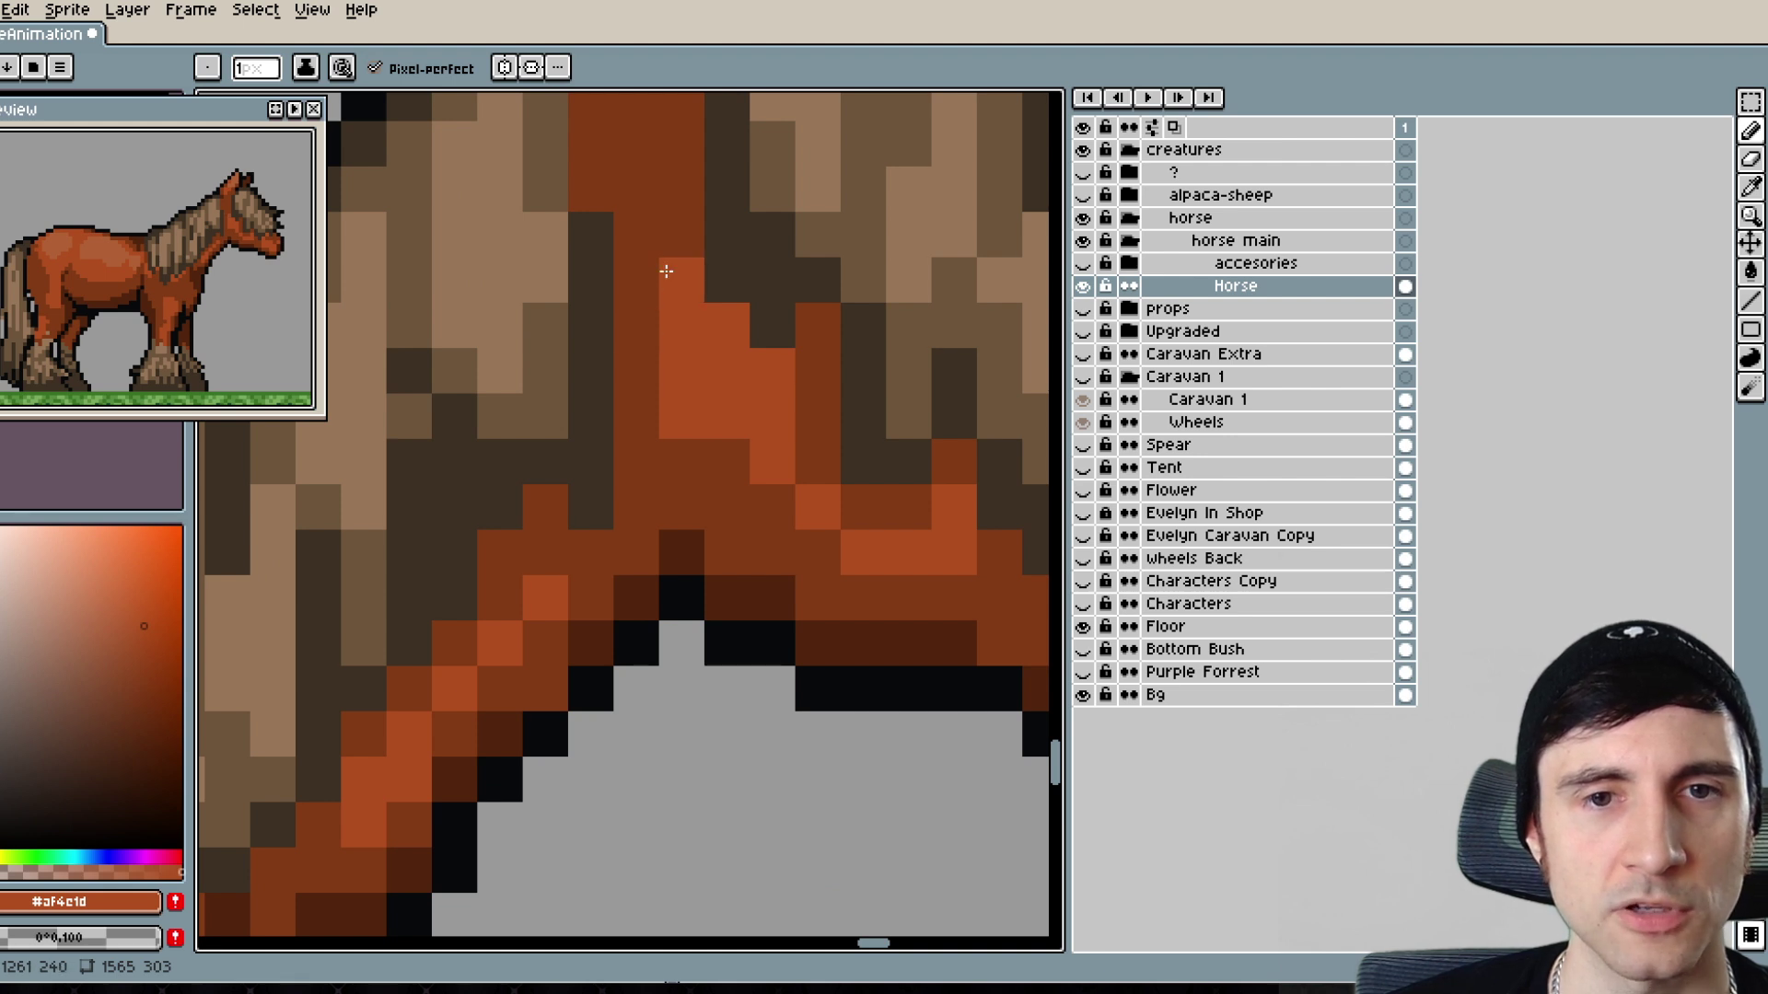
click(666, 272)
drag(728, 429, 466, 590)
scroll(596, 527, down, 1)
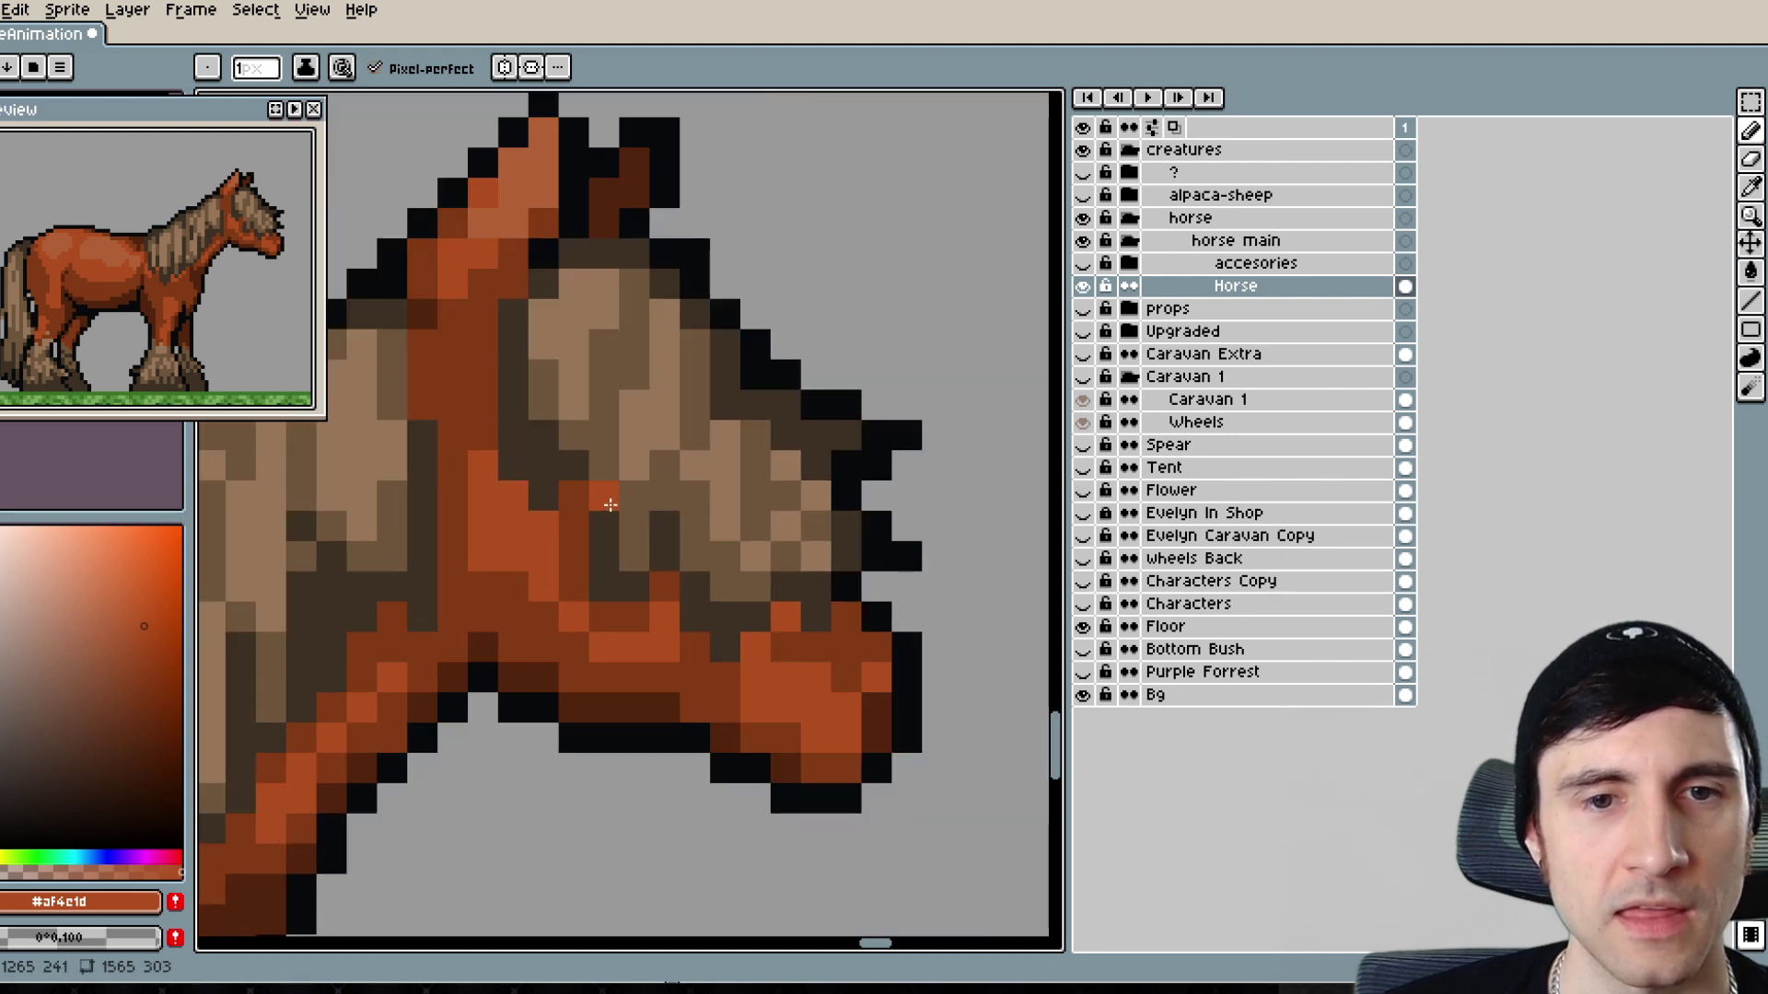
scroll(604, 501, up, 1)
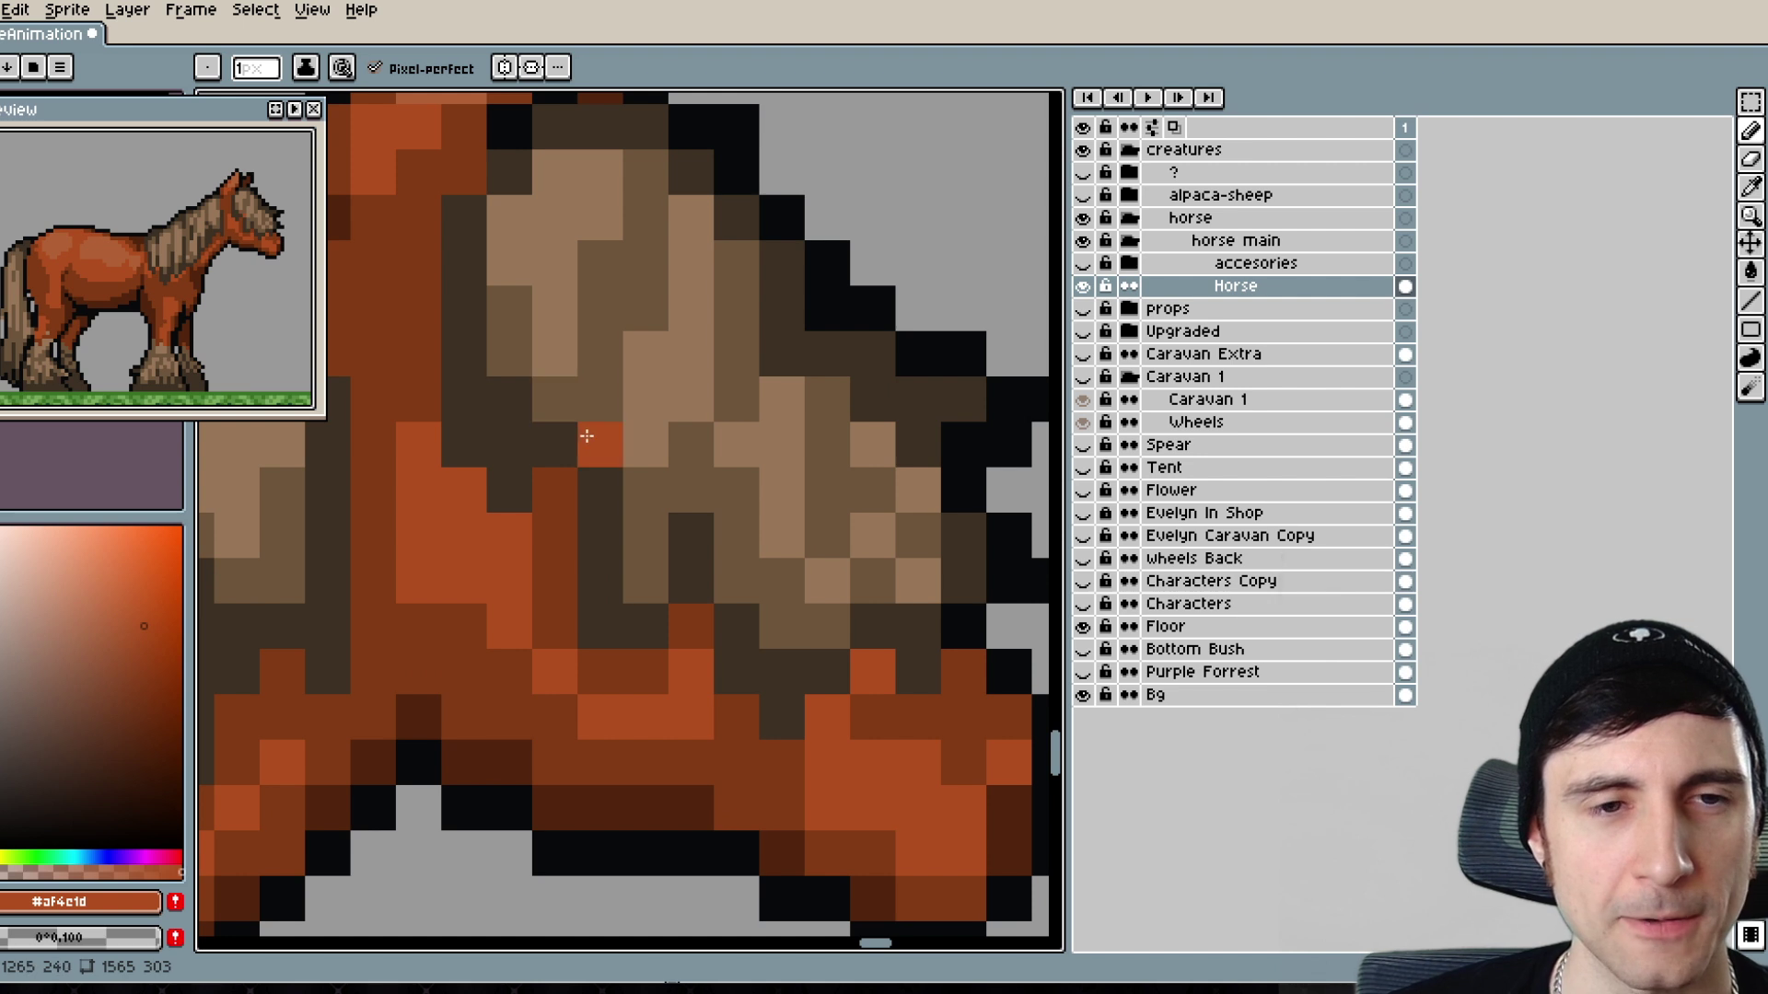
- Add a new layer above the Horse layer and cover the dark forelock edge beside the cheek with #833b15
right_click(1220, 297)
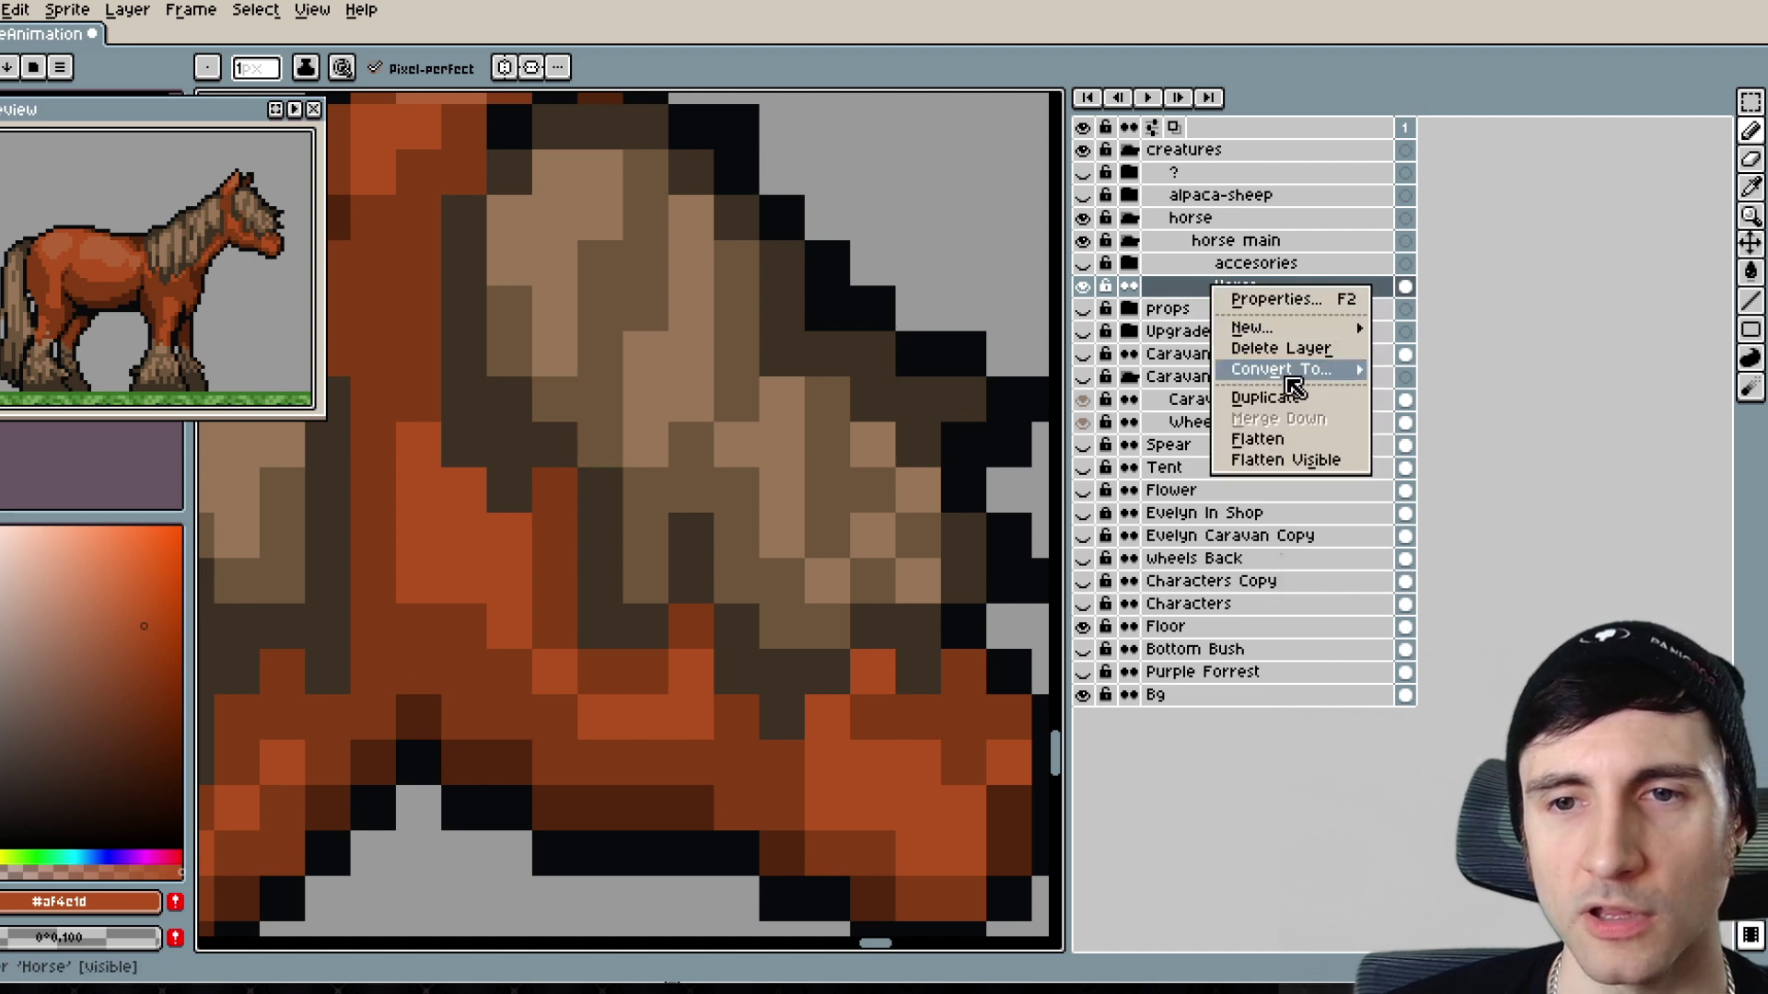
mouse_move(1254, 329)
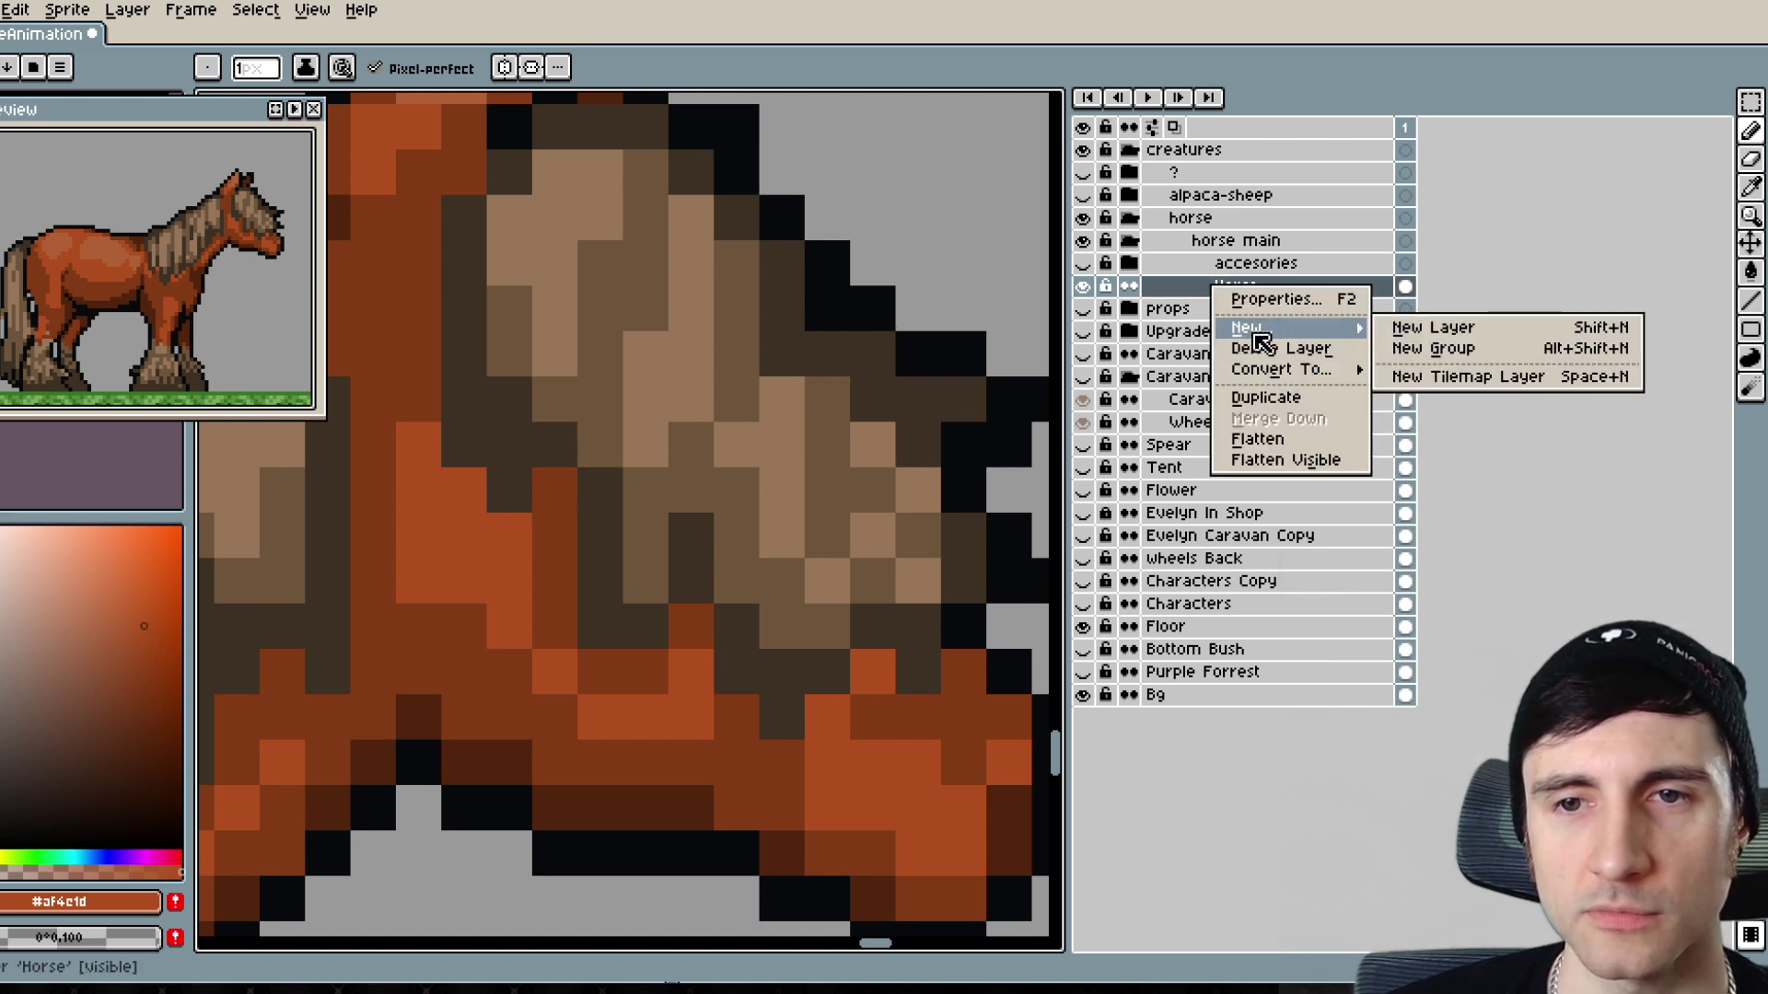
click(1432, 329)
alt+click(513, 394)
click(647, 465)
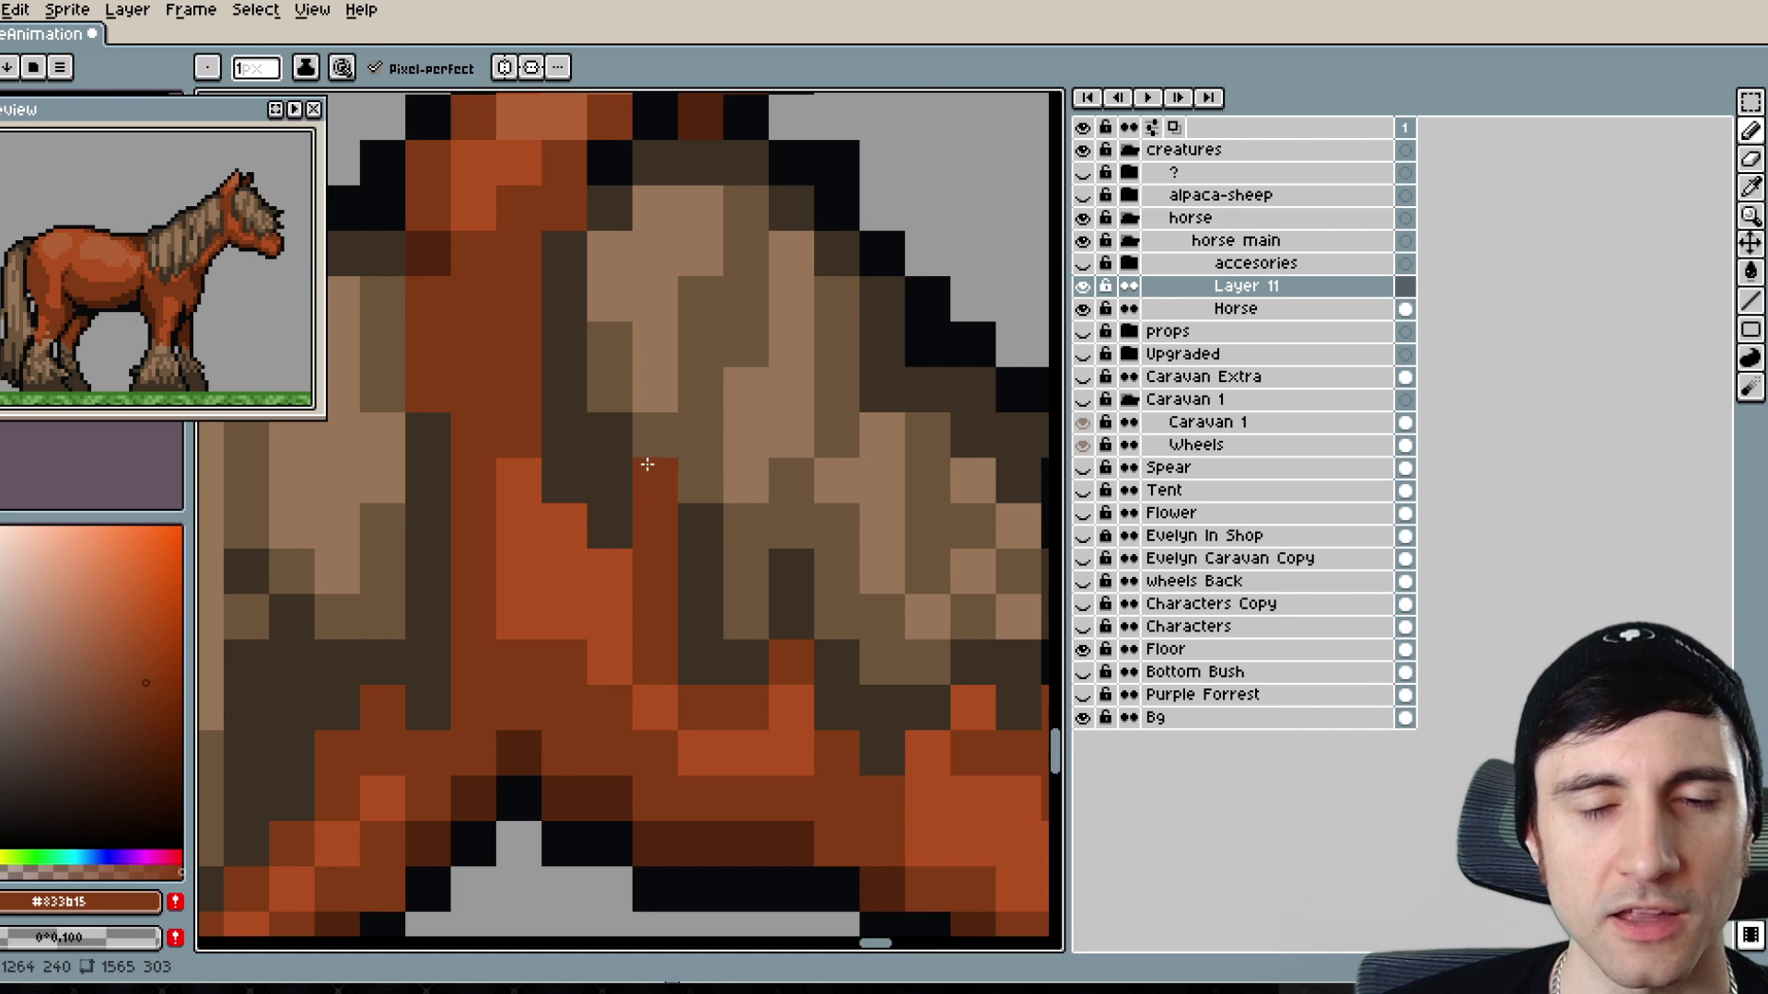
mouse_move(626, 446)
mouse_down()
mouse_move(646, 402)
mouse_move(585, 405)
mouse_move(582, 365)
mouse_move(607, 353)
mouse_move(644, 361)
mouse_move(620, 437)
mouse_move(578, 452)
mouse_move(610, 490)
mouse_up()
- Redraw the forelock's dark edge higher up over the face with #3c3024 sampled from the hair outline
alt+click(572, 287)
click(632, 376)
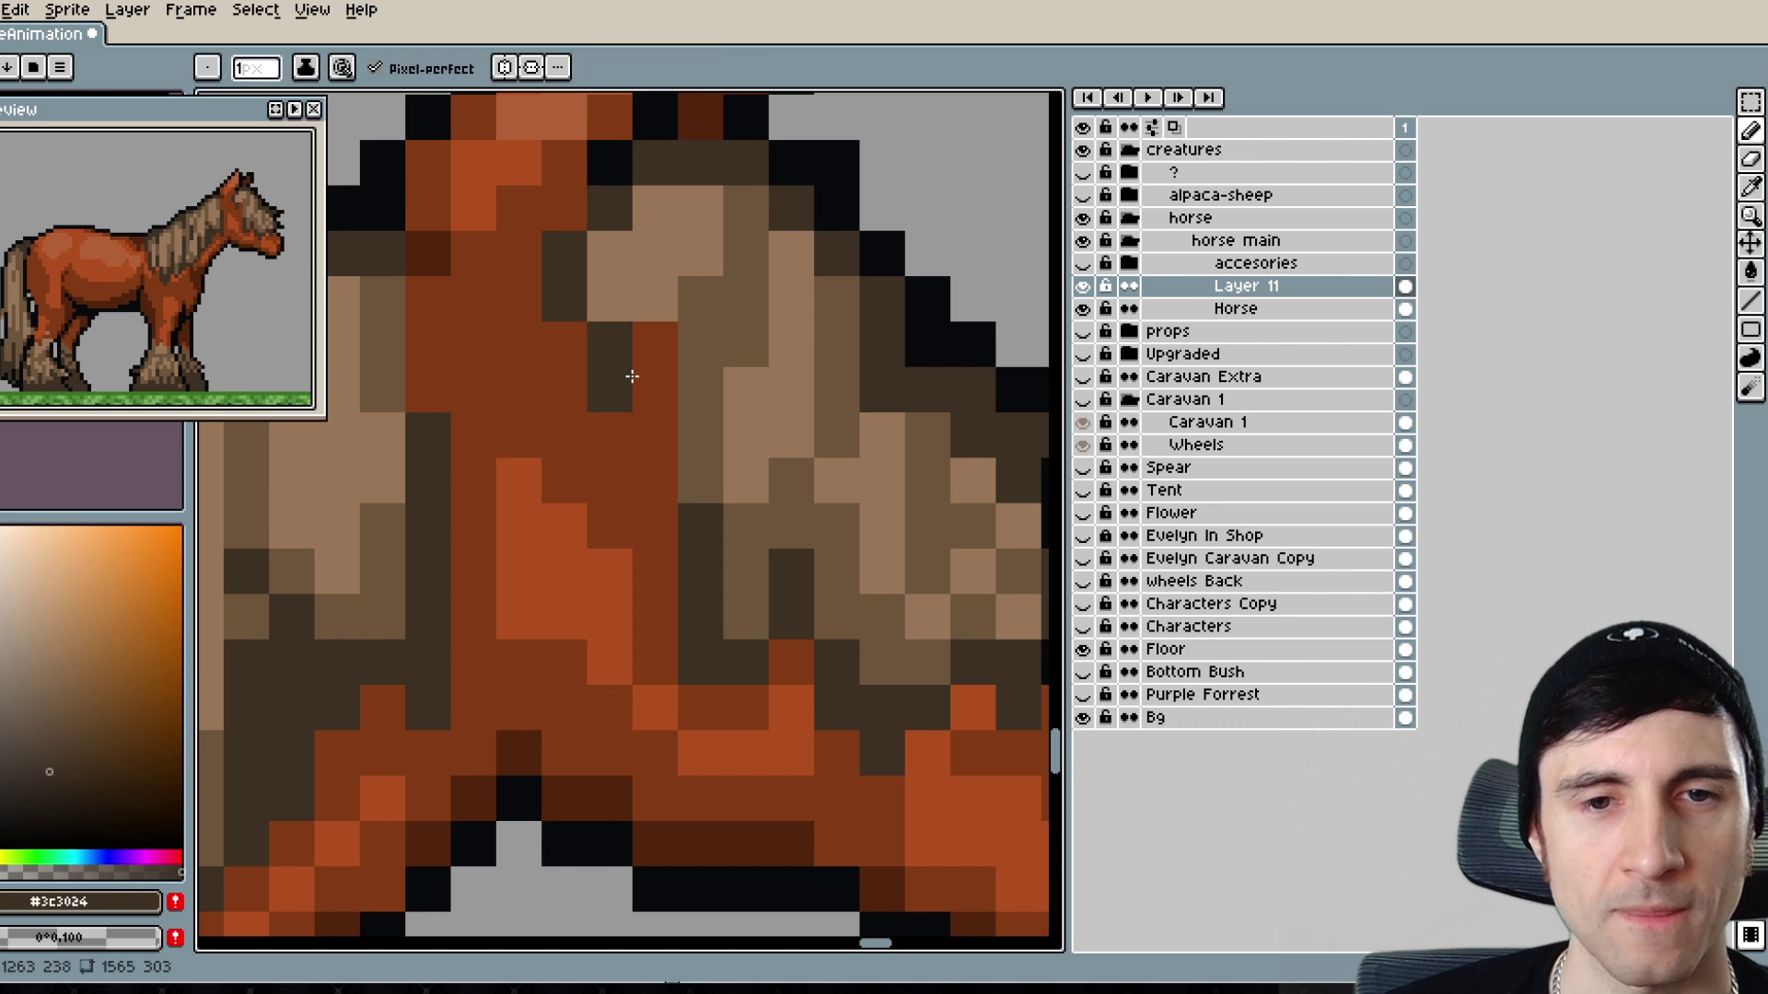
drag(632, 377, 649, 351)
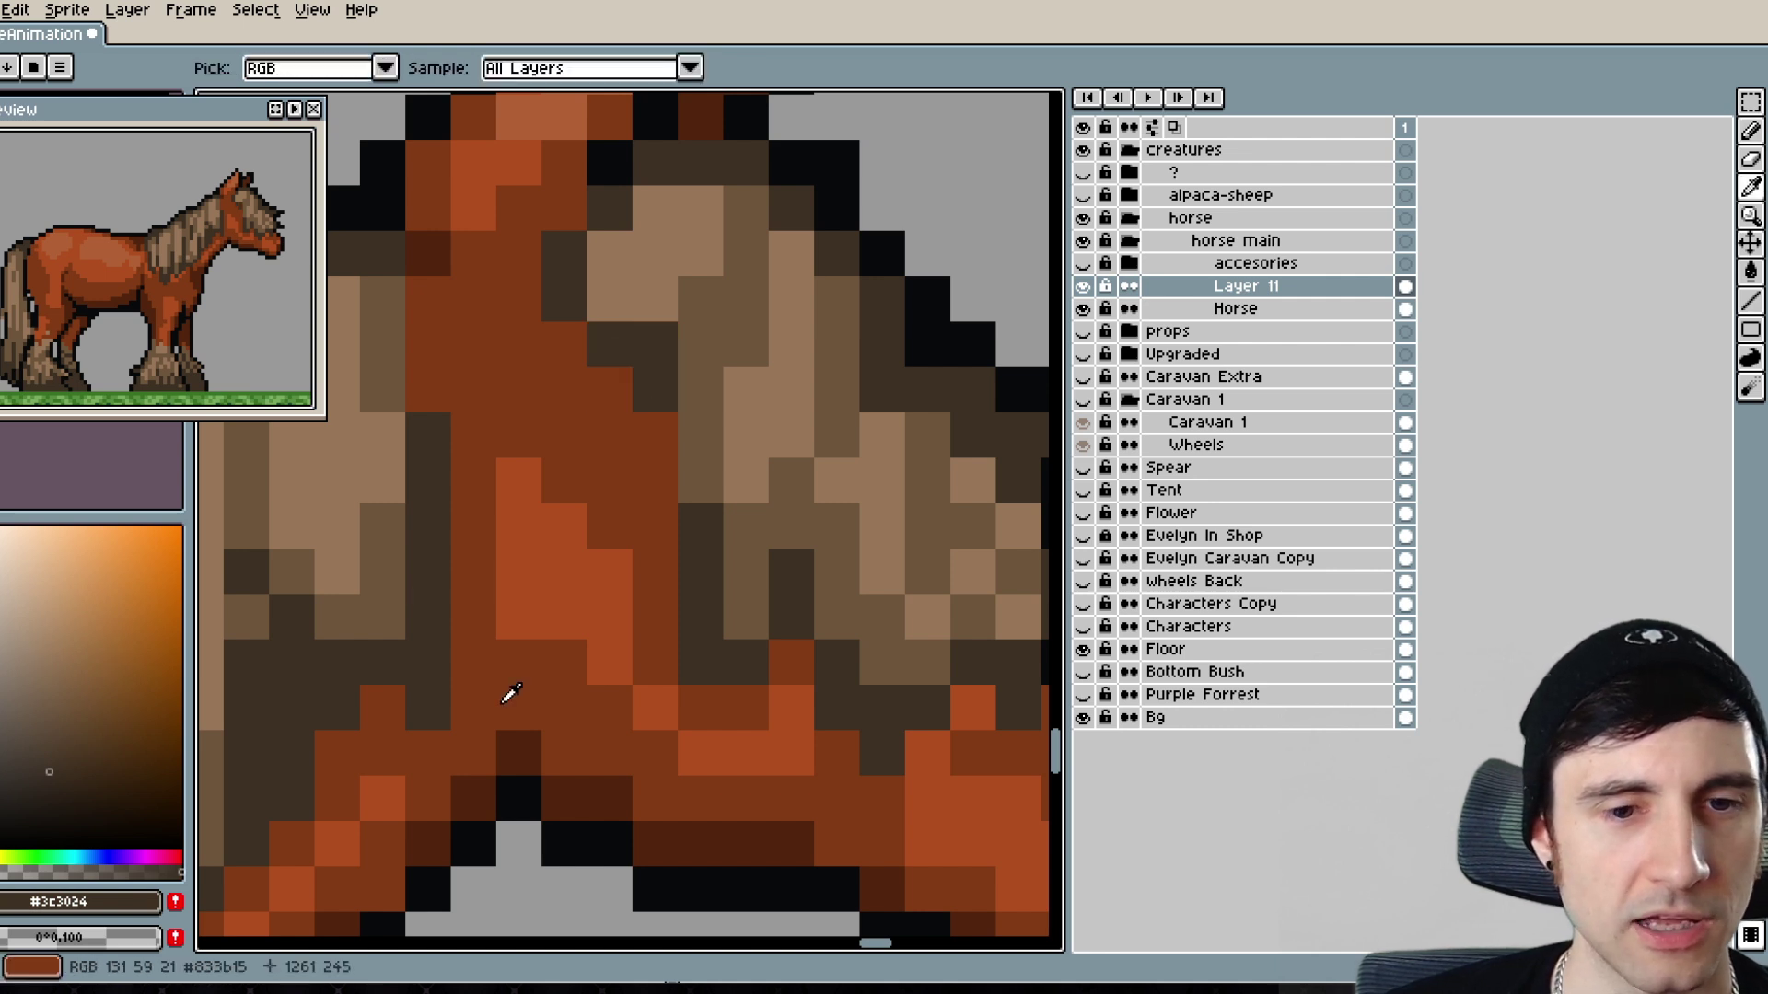
- Draw a five-pixel eye in #08090b directly beneath the forelock's dark edge
alt+click(517, 792)
click(643, 446)
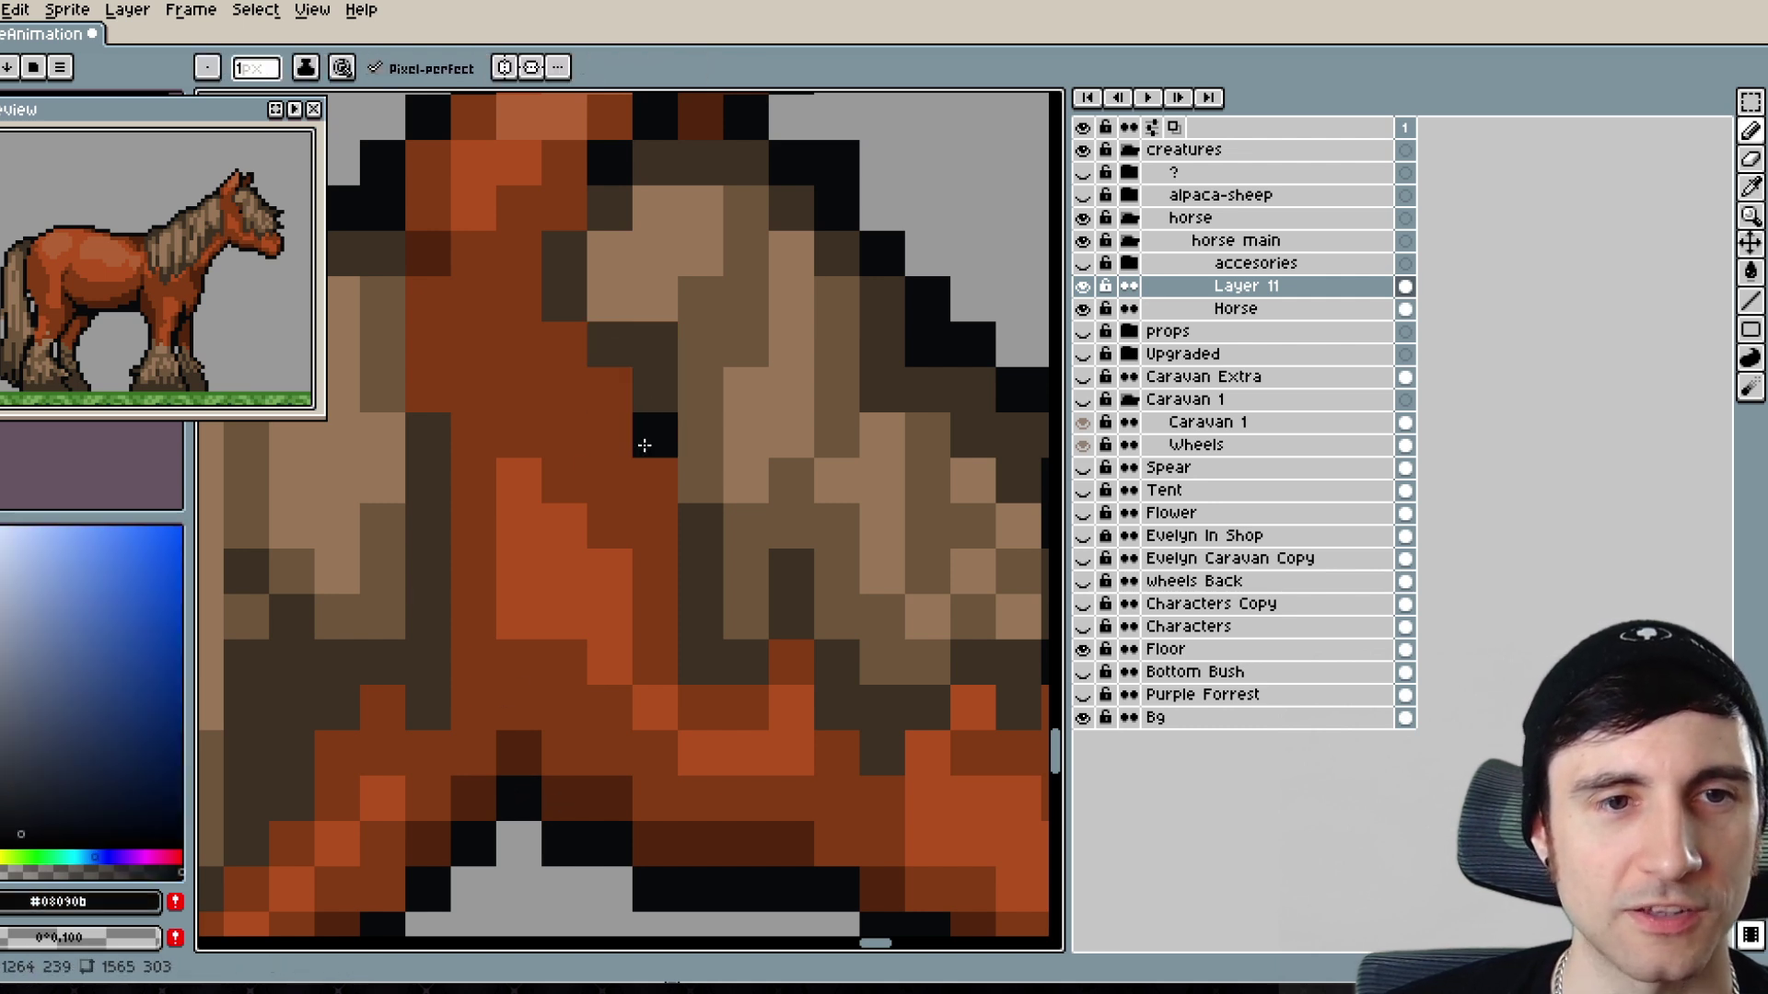
drag(648, 457, 686, 473)
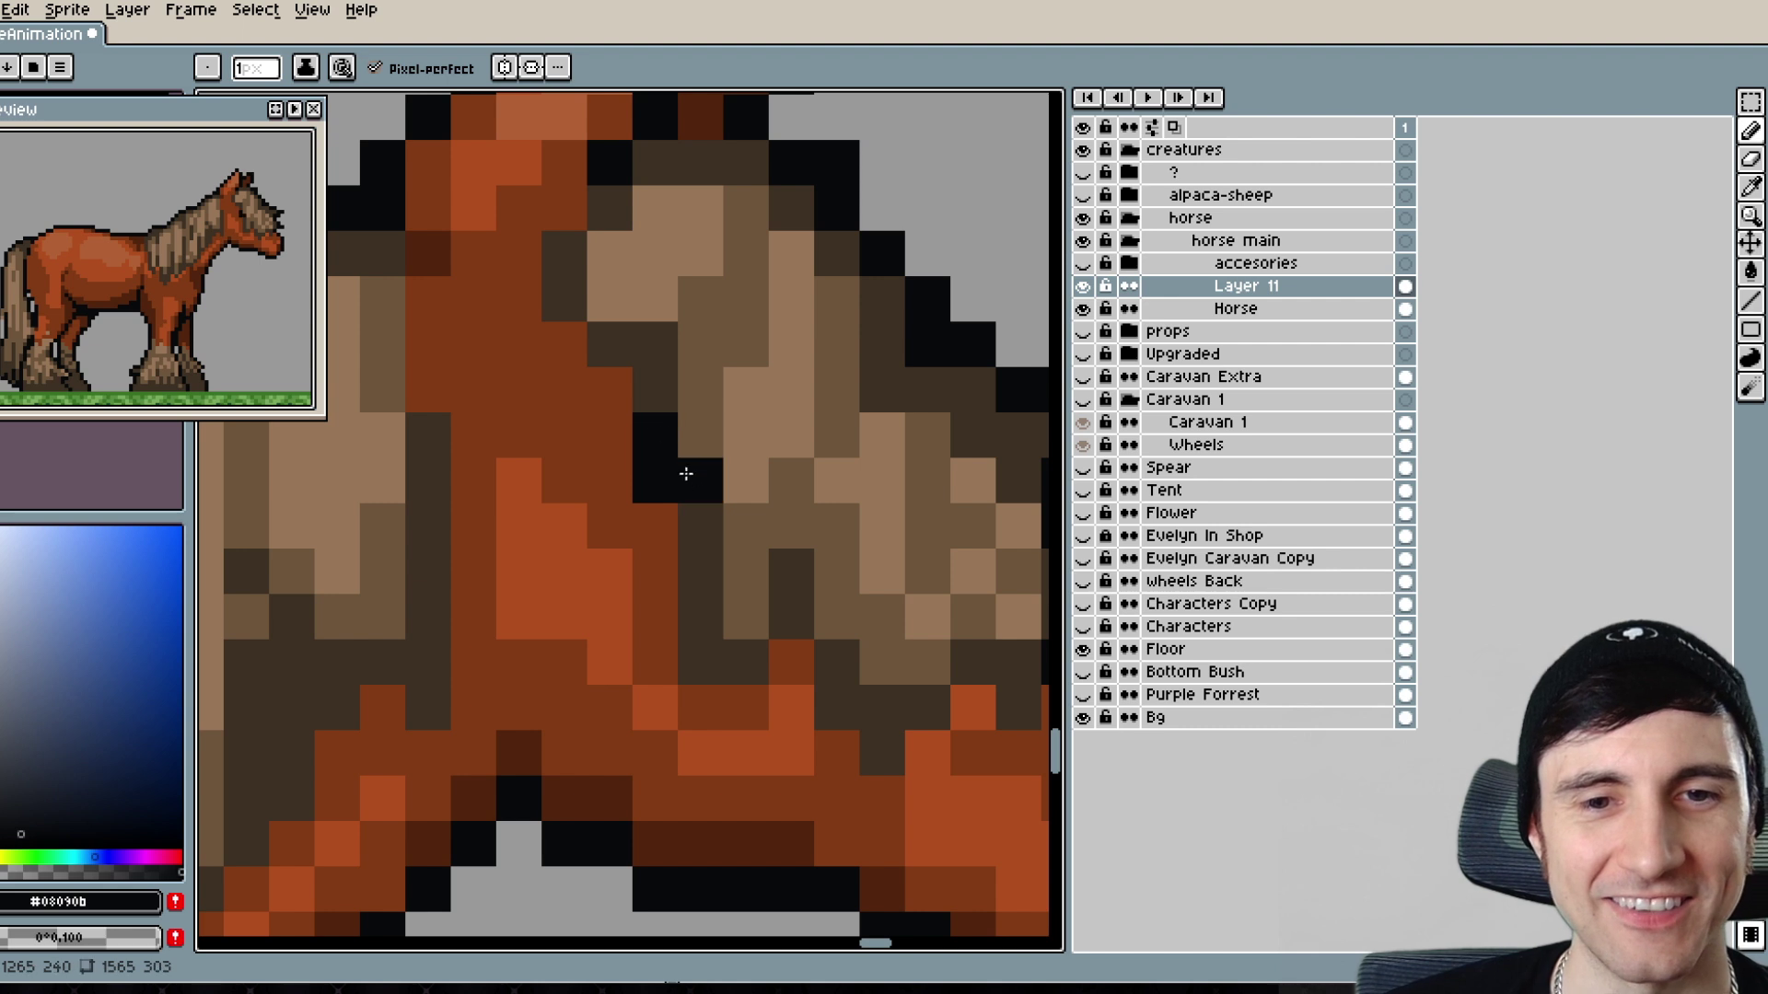
click(691, 445)
click(611, 429)
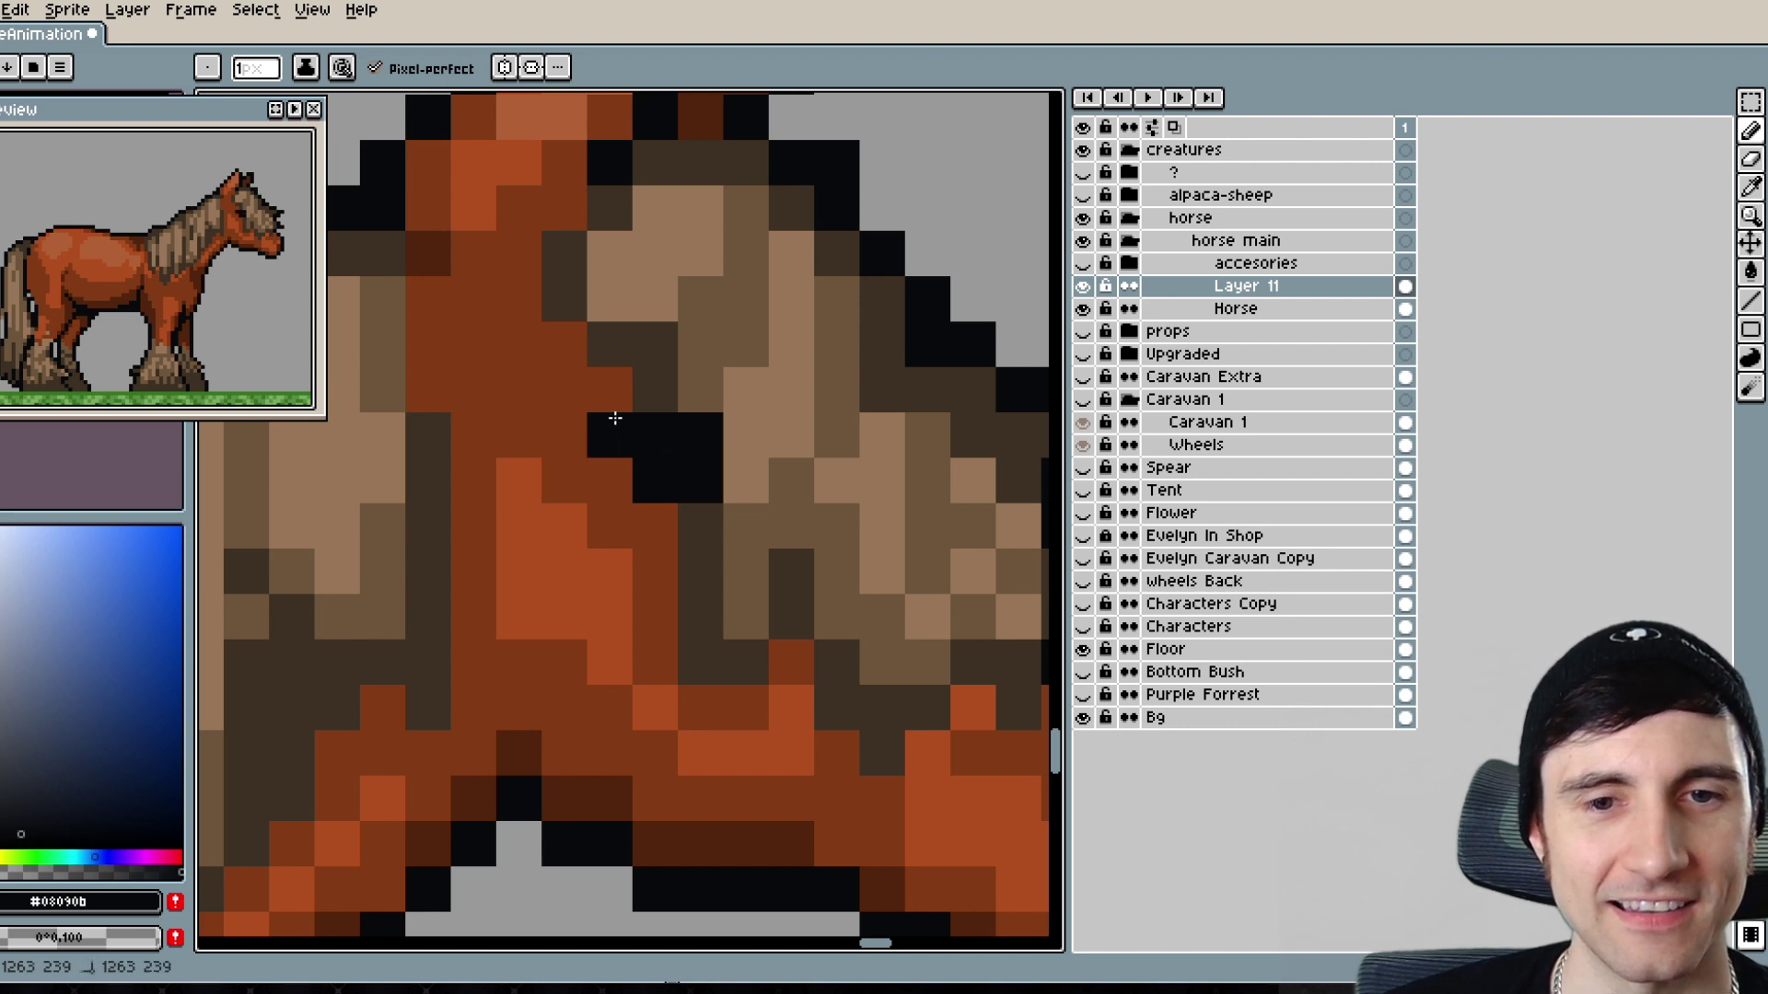
- Shade the forelock hair directly in front of the eye with #3c3024 pixels
alt+click(663, 377)
click(746, 461)
click(743, 452)
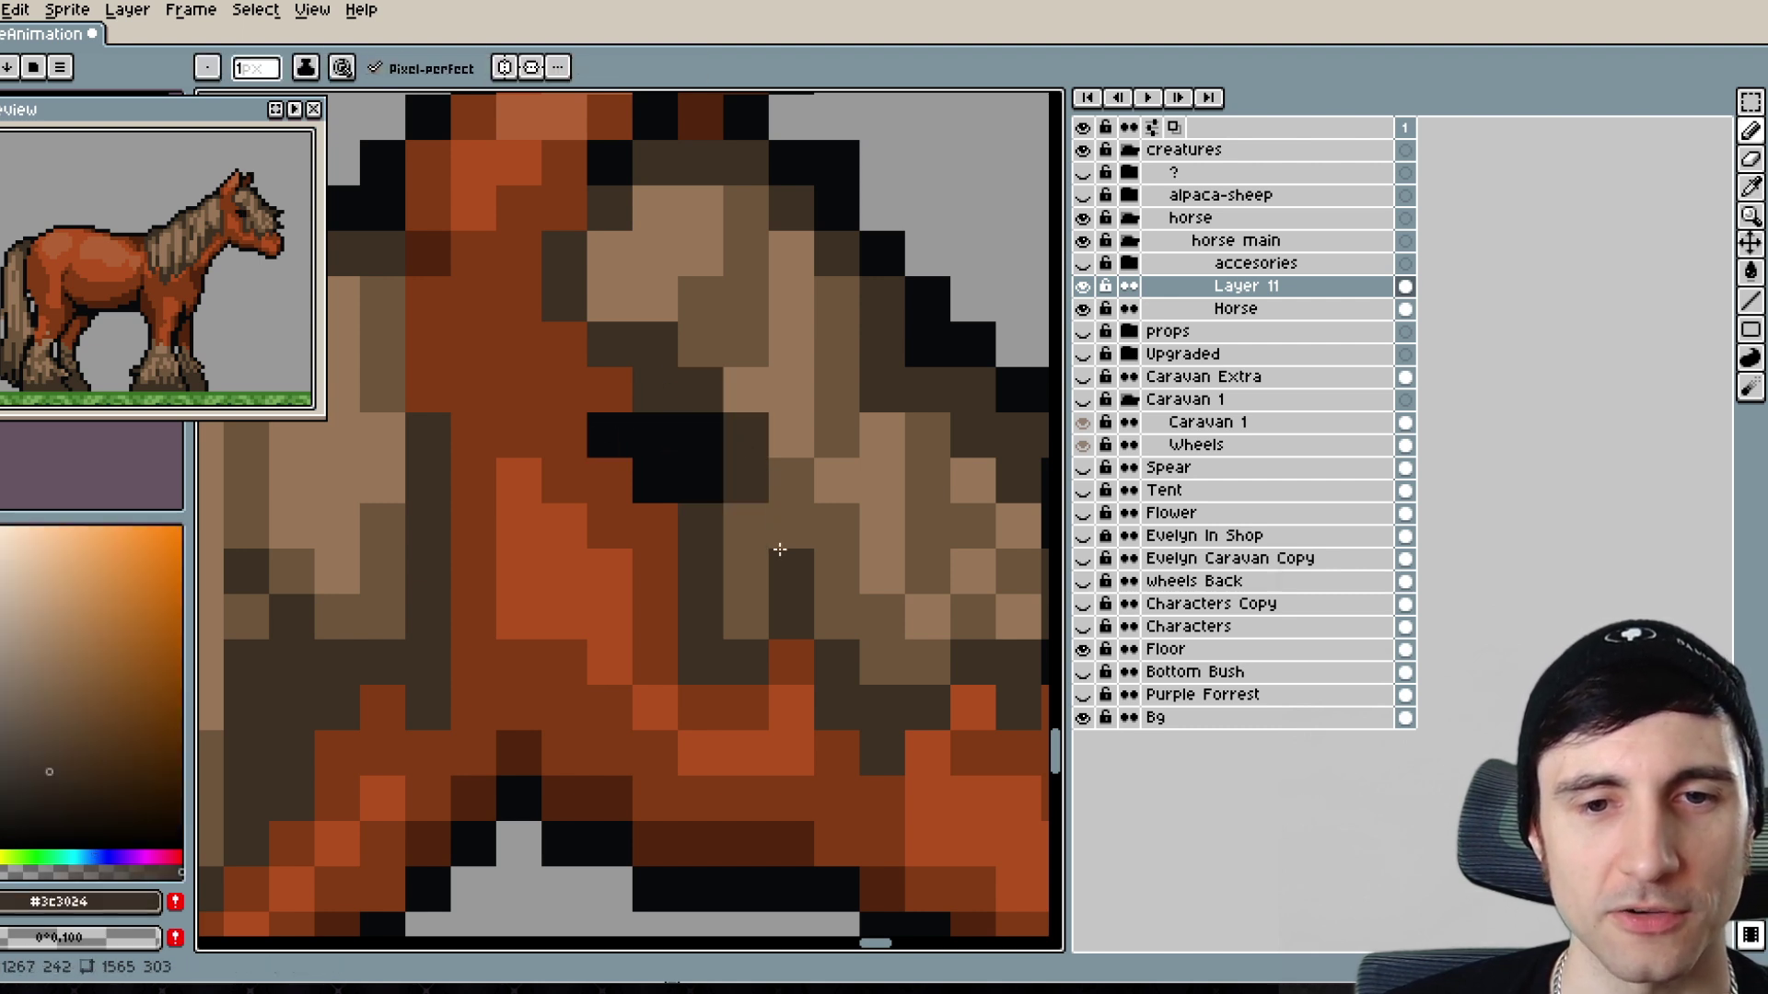
drag(780, 549, 690, 524)
drag(548, 522, 609, 530)
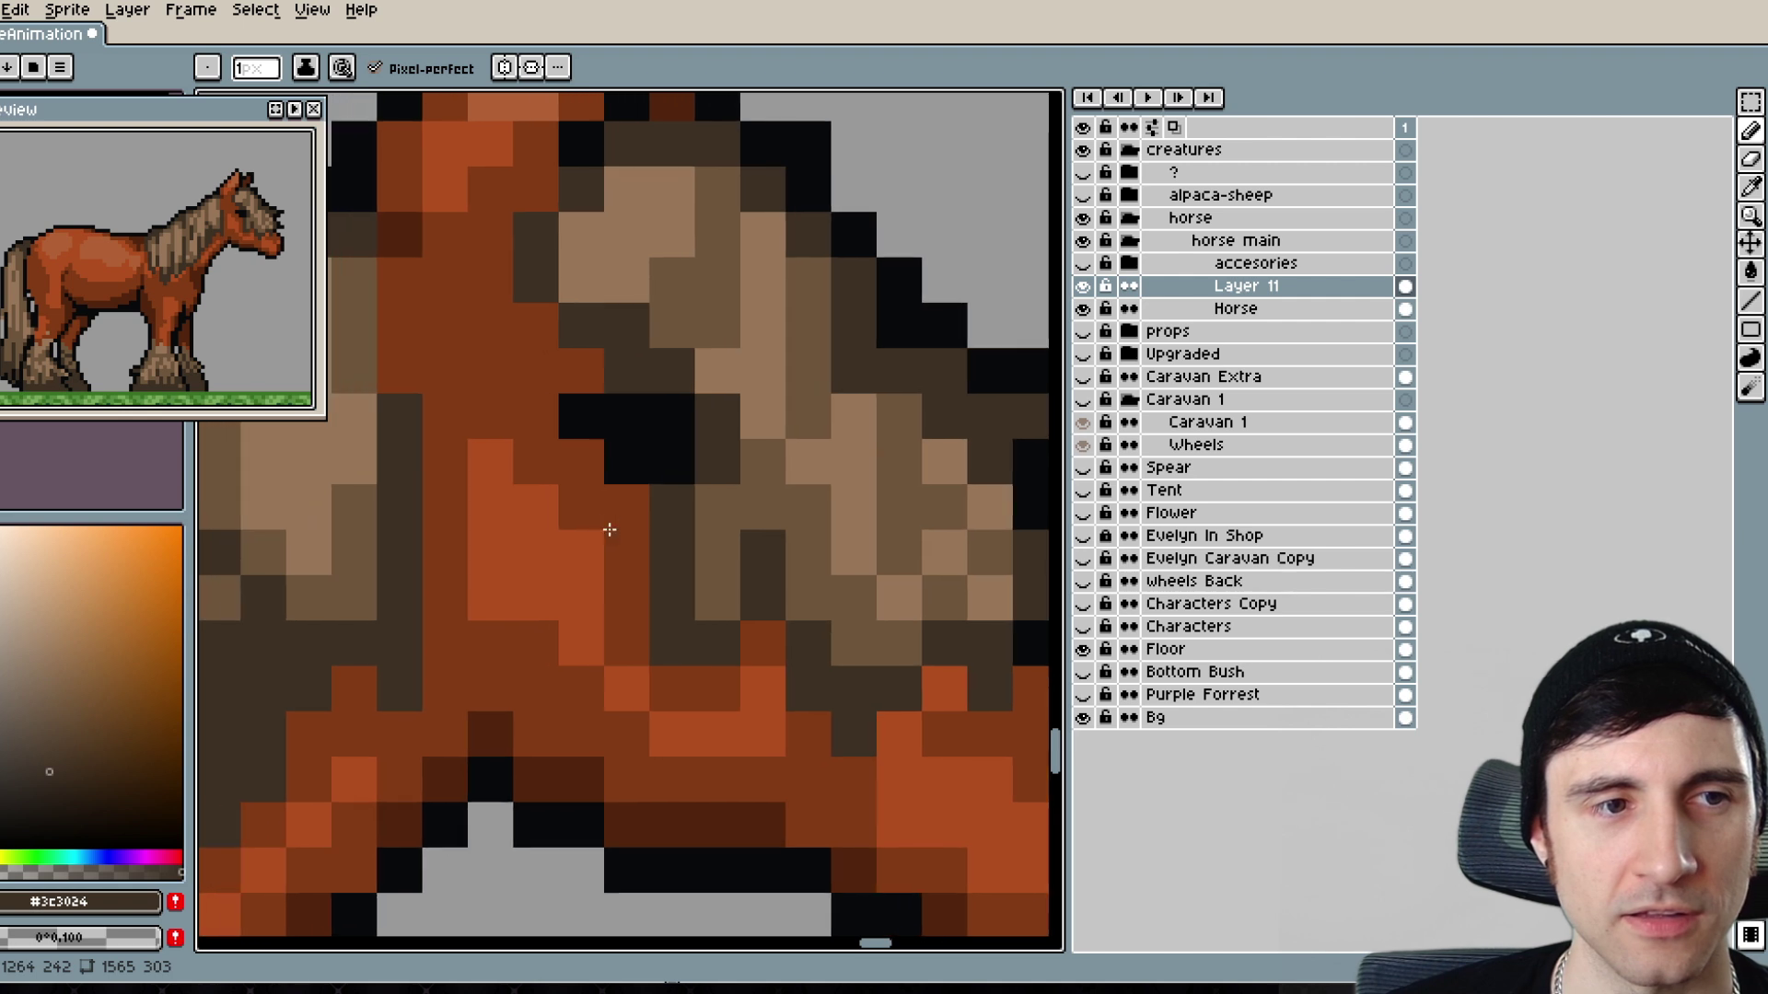
- Add an #af4e1d highlight pixel above the eye and lighten the upper hair pixel in front of it with #6e553c
alt+click(564, 580)
click(577, 389)
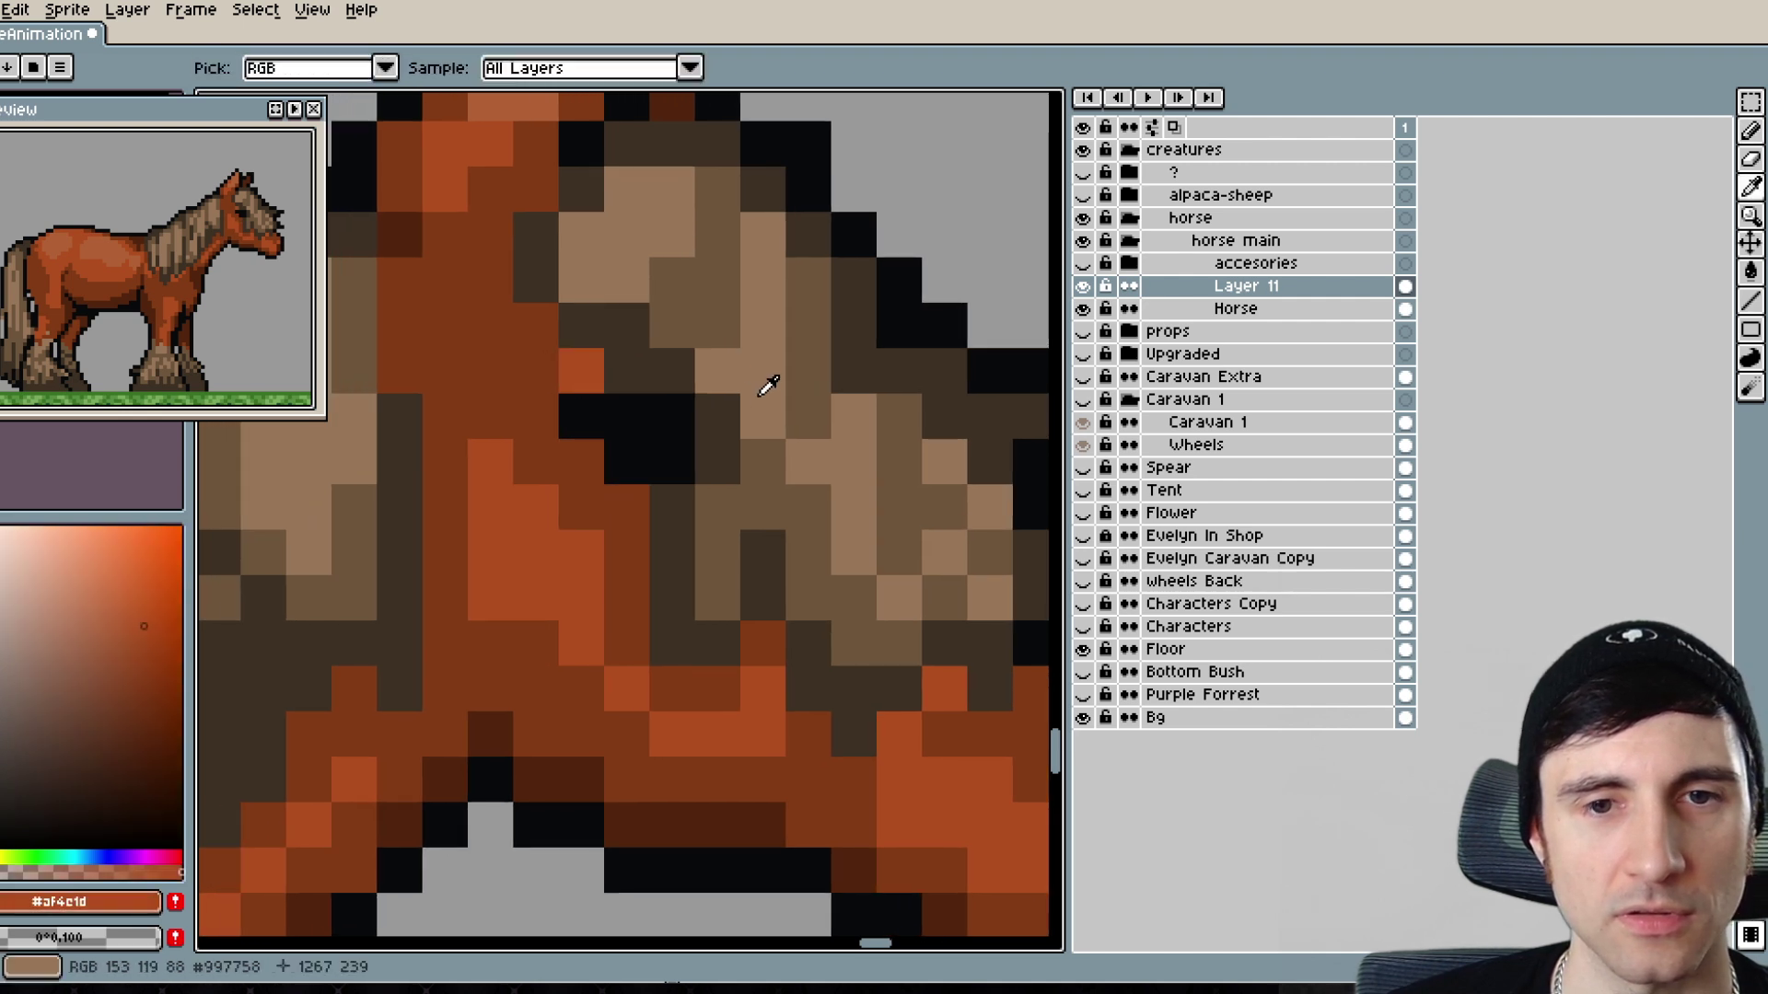
alt+click(700, 318)
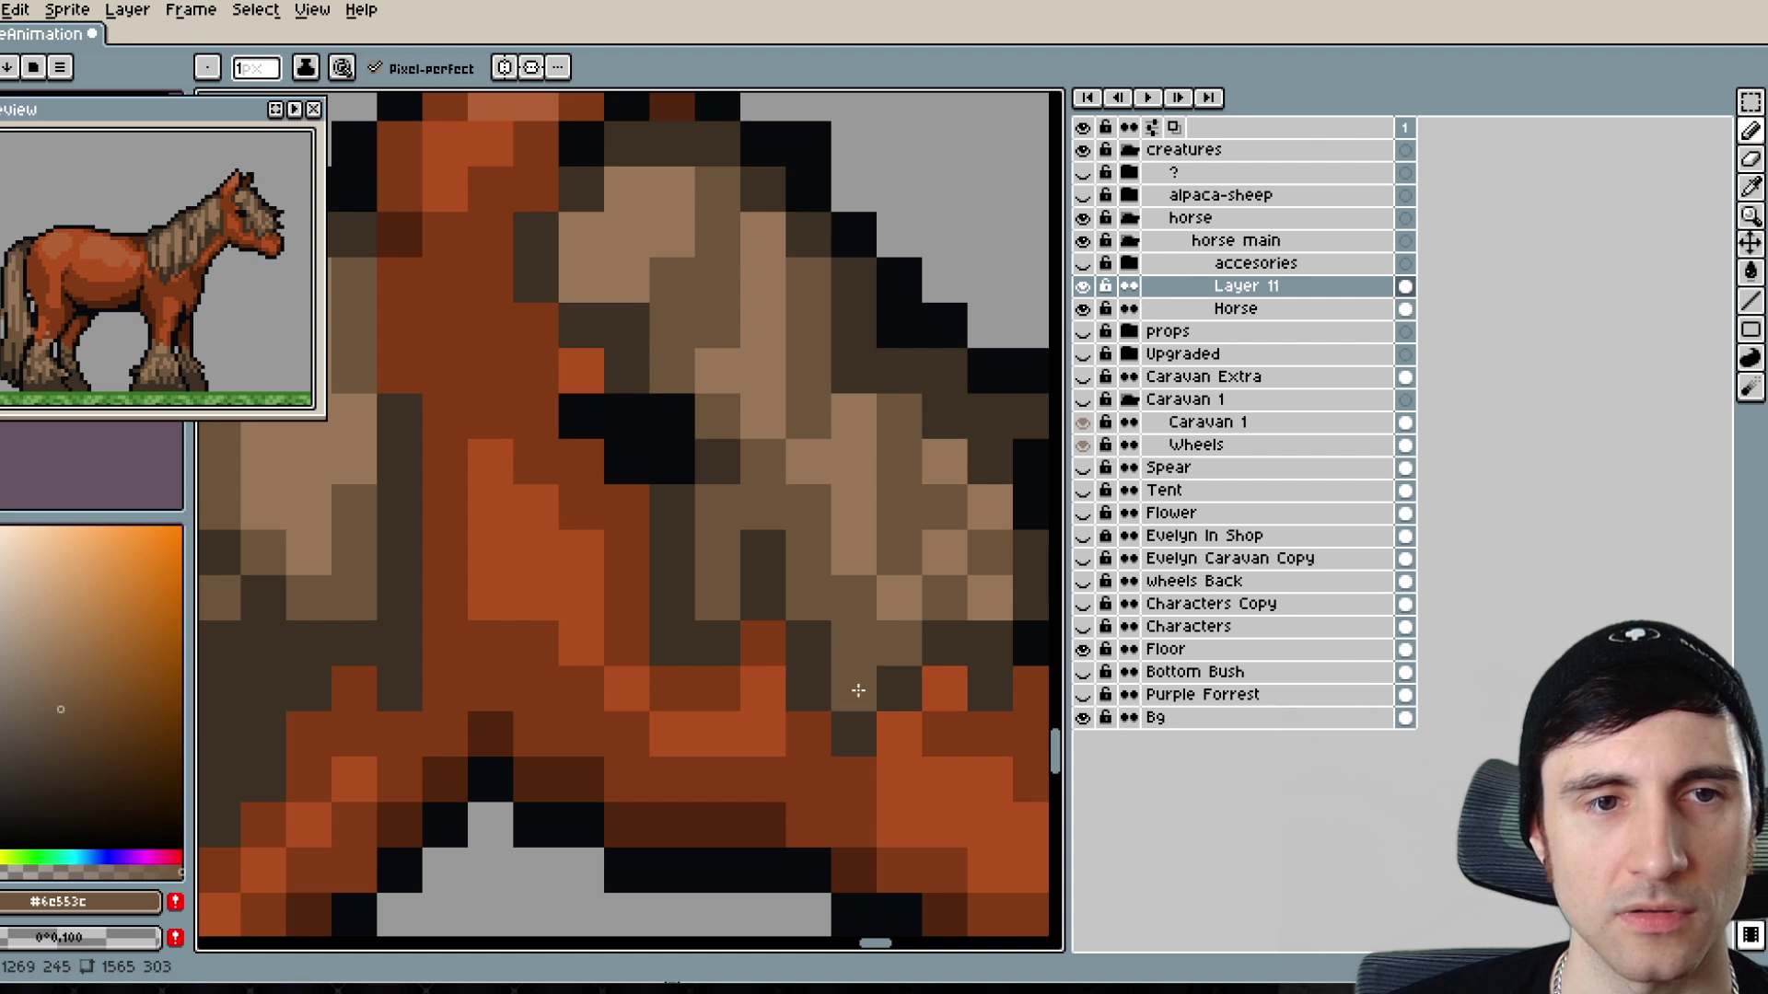
drag(824, 691, 709, 666)
- Try shifting the 3 by 6 pixel block of hair below the eye one pixel toward the muzzle
key(m)
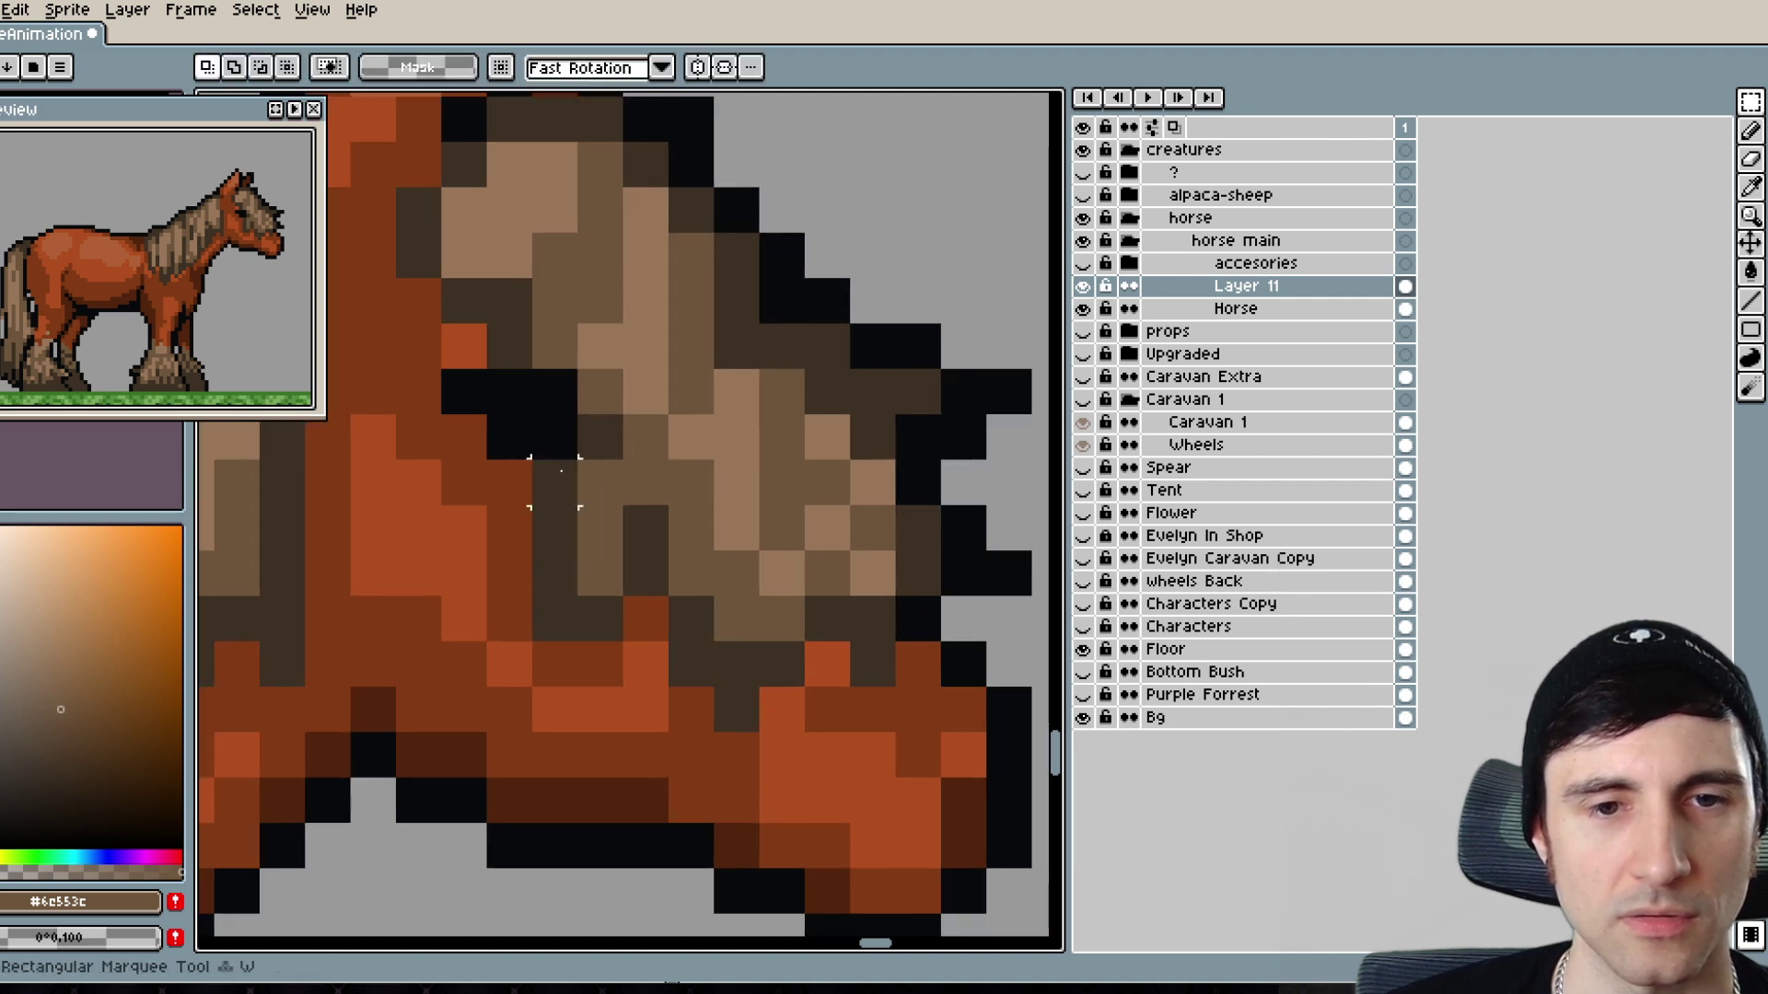
drag(532, 414, 672, 691)
key(Right)
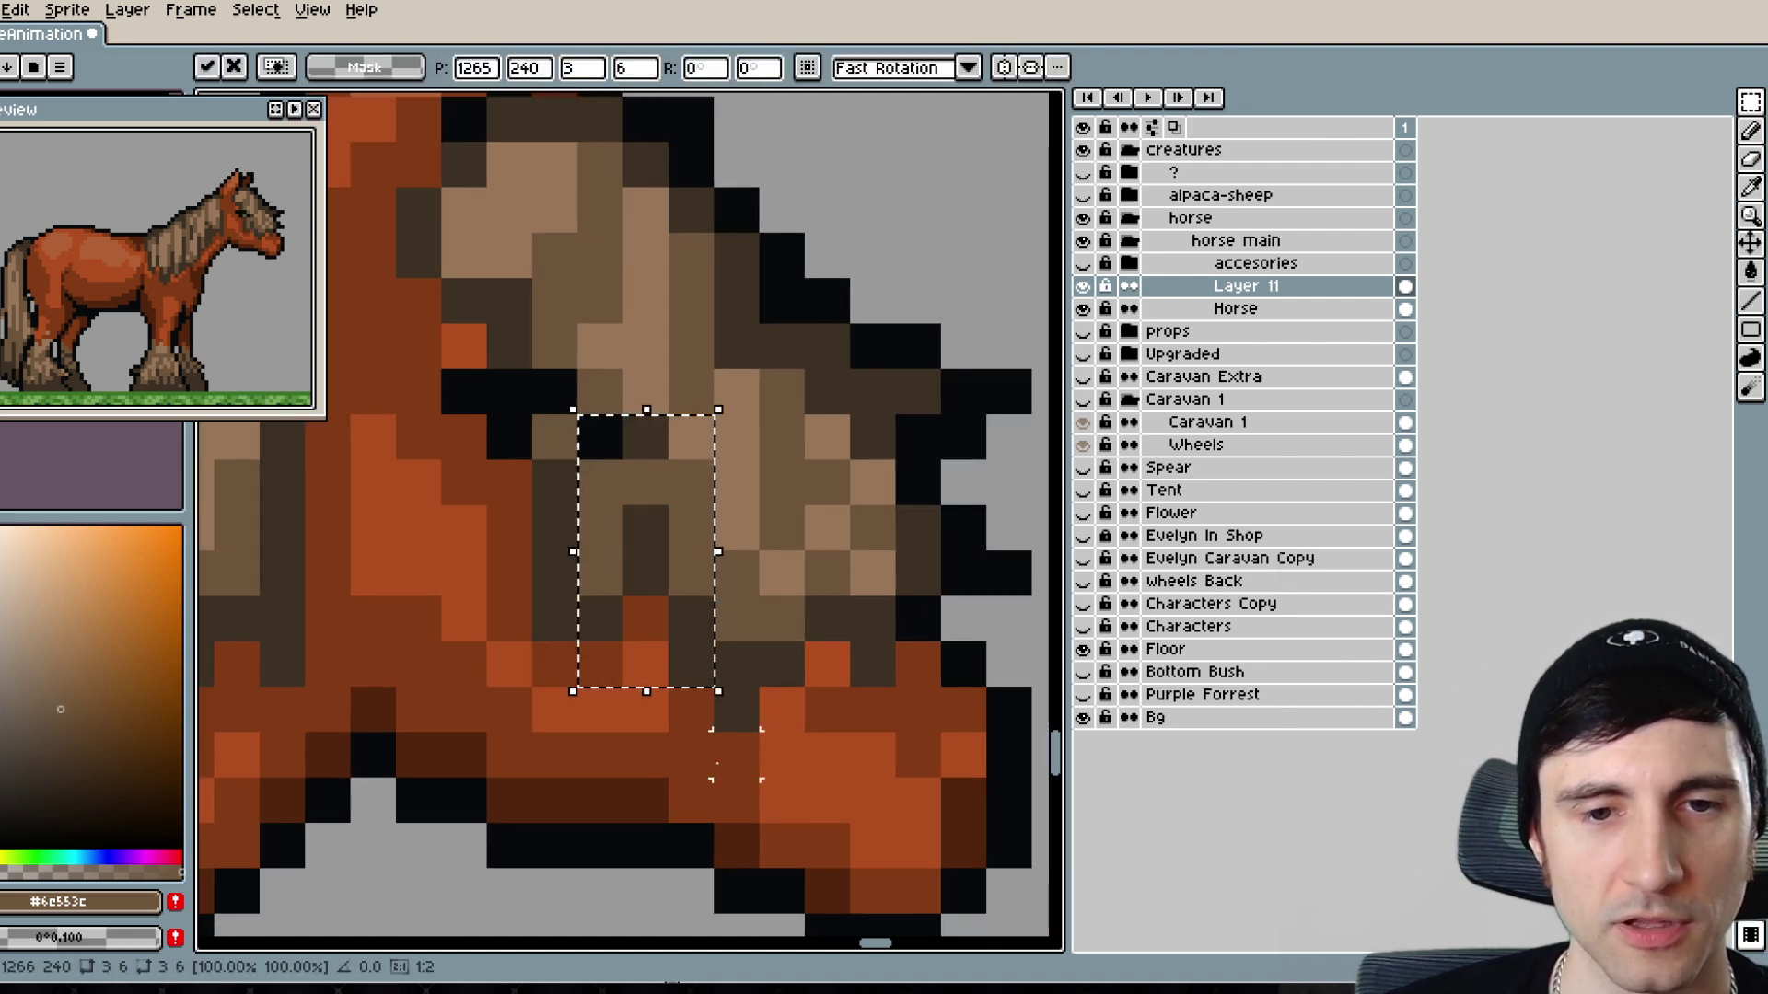
key(Left)
key(ctrl+d)
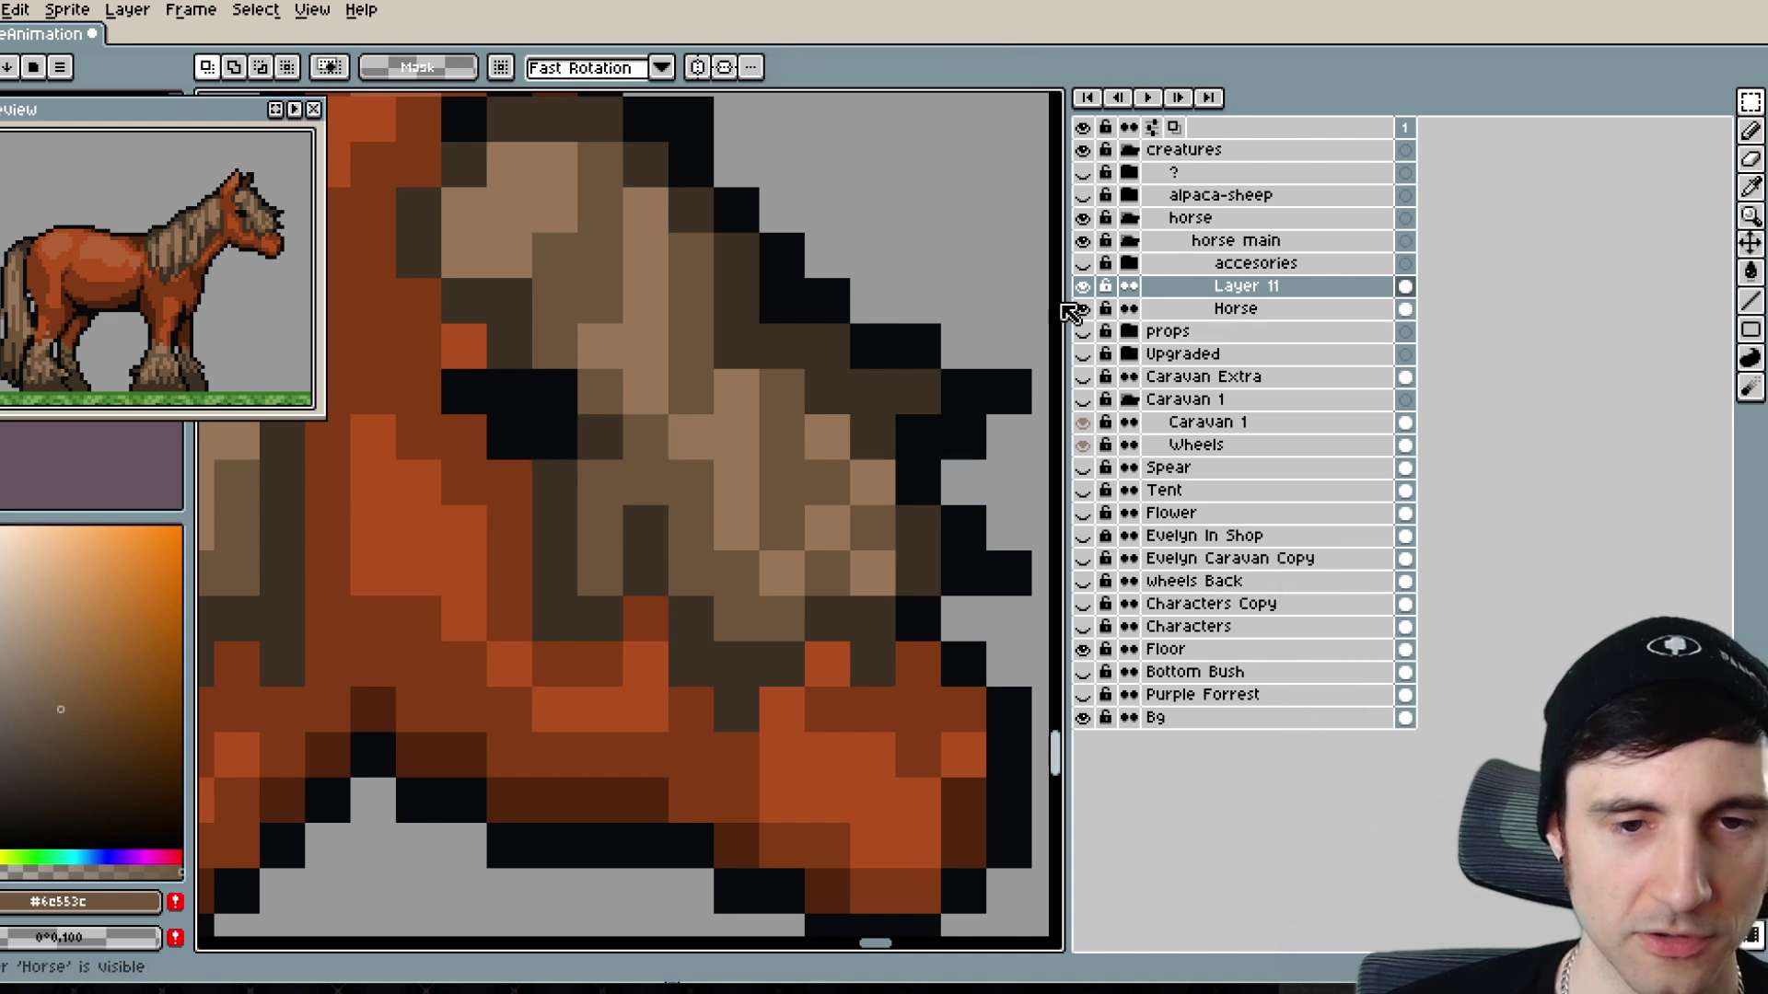
- Darken the hair below and in front of the eye with #3c3024, down to the lower forelock edge
alt+click(502, 520)
alt+click(552, 500)
key(b)
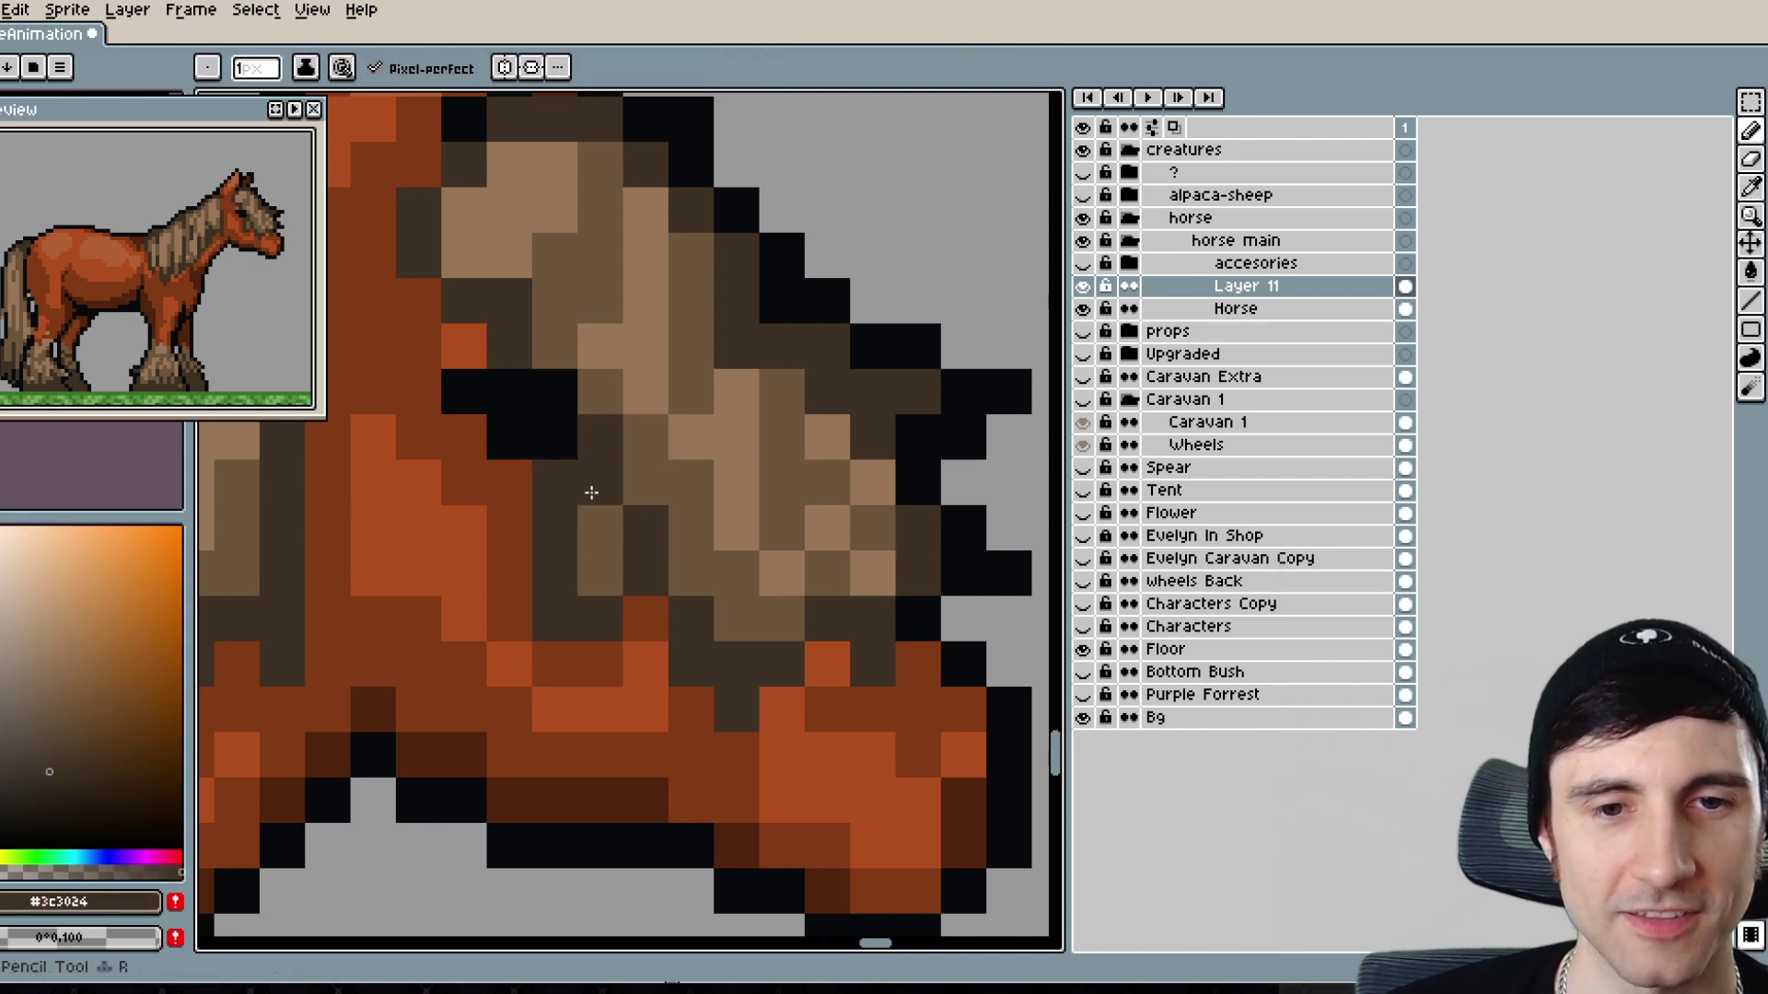
mouse_move(592, 493)
mouse_down()
mouse_move(620, 644)
mouse_move(660, 526)
mouse_move(637, 561)
mouse_move(627, 478)
mouse_up()
click(628, 623)
click(622, 643)
- Widen the cheek under the eye with #833b15 and fill the neighbouring hair strand with #6e553c
alt+click(683, 543)
alt+click(514, 528)
mouse_move(549, 530)
mouse_down()
mouse_move(549, 636)
mouse_move(593, 672)
mouse_move(592, 631)
mouse_up()
- Redraw the dark gap between the lower forelock strands with #3c3024 and darken one hair pixel above the eye
alt+click(680, 570)
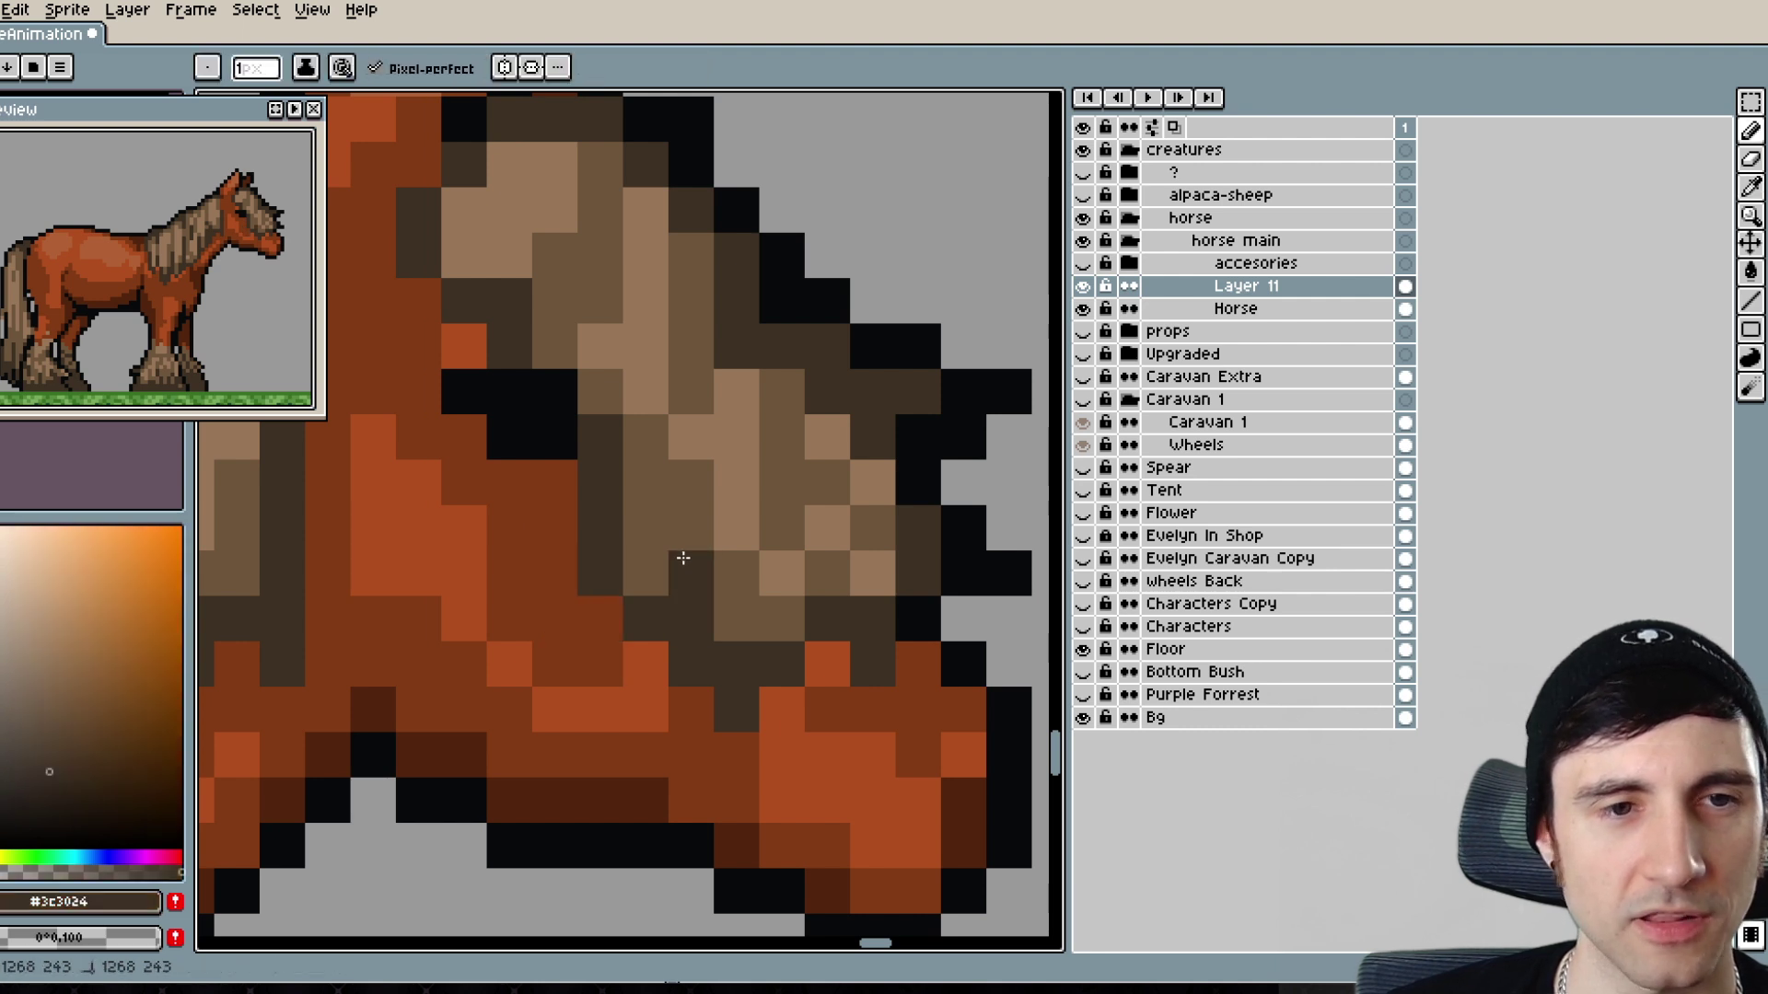
drag(684, 558, 683, 544)
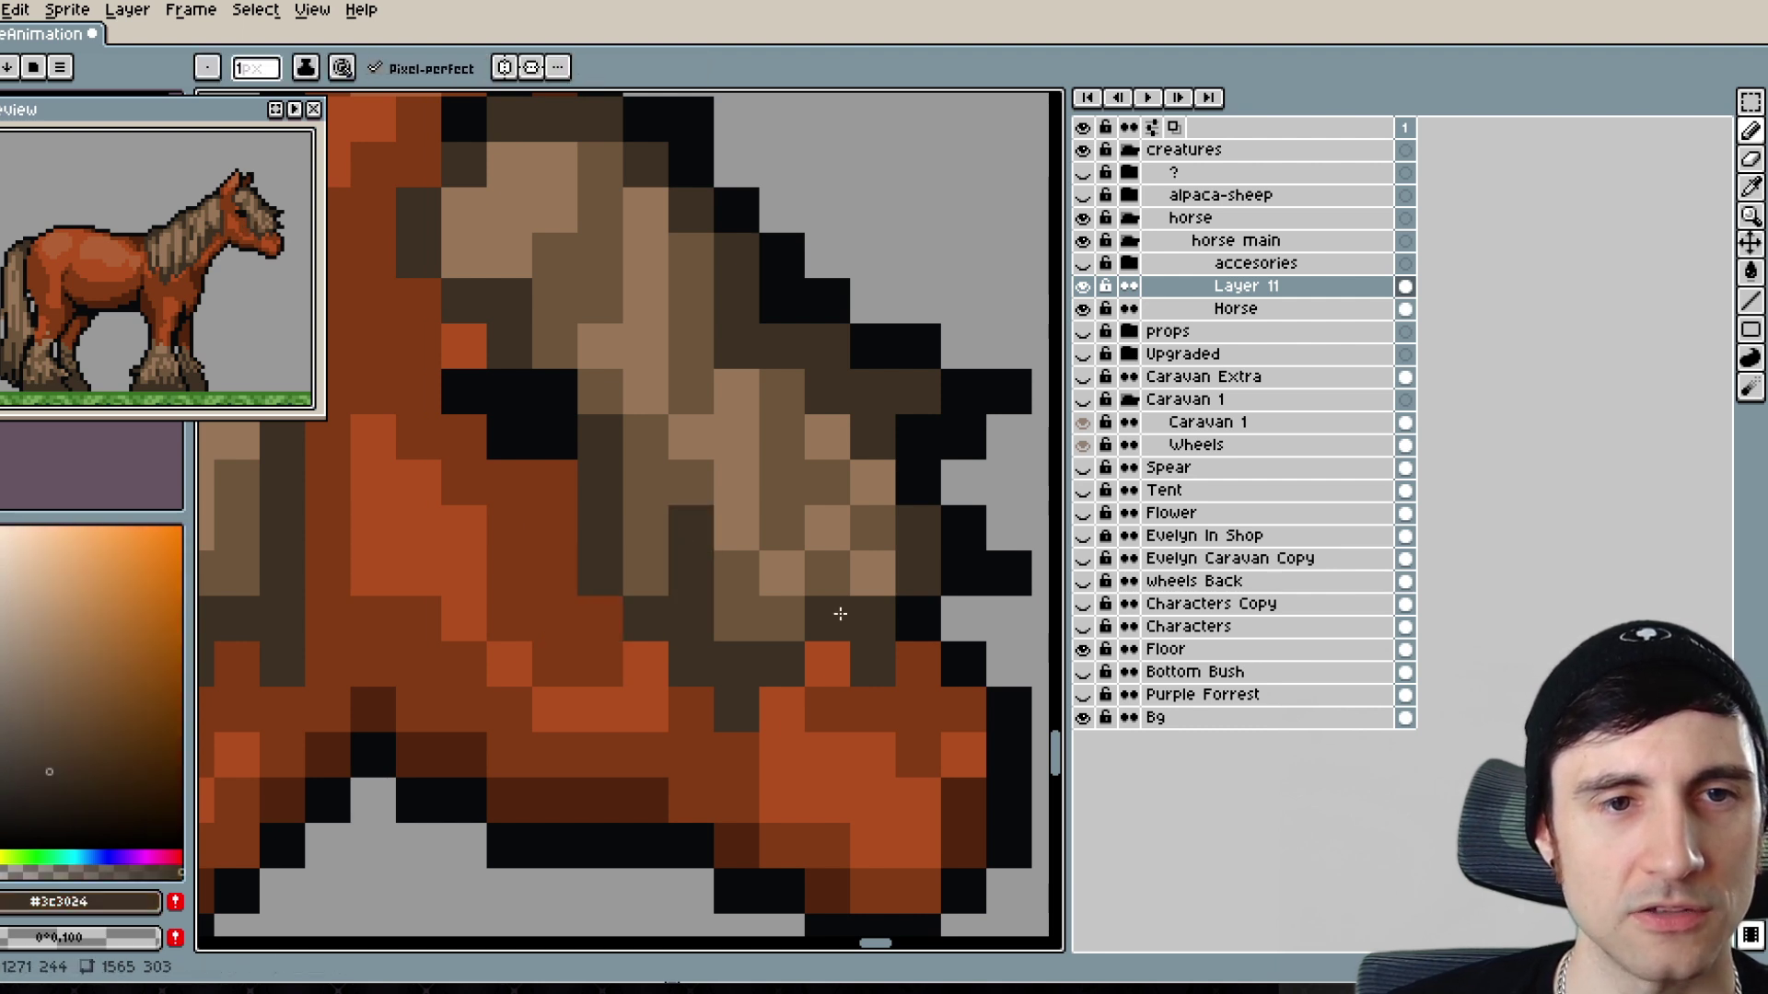
scroll(583, 517, down, 2)
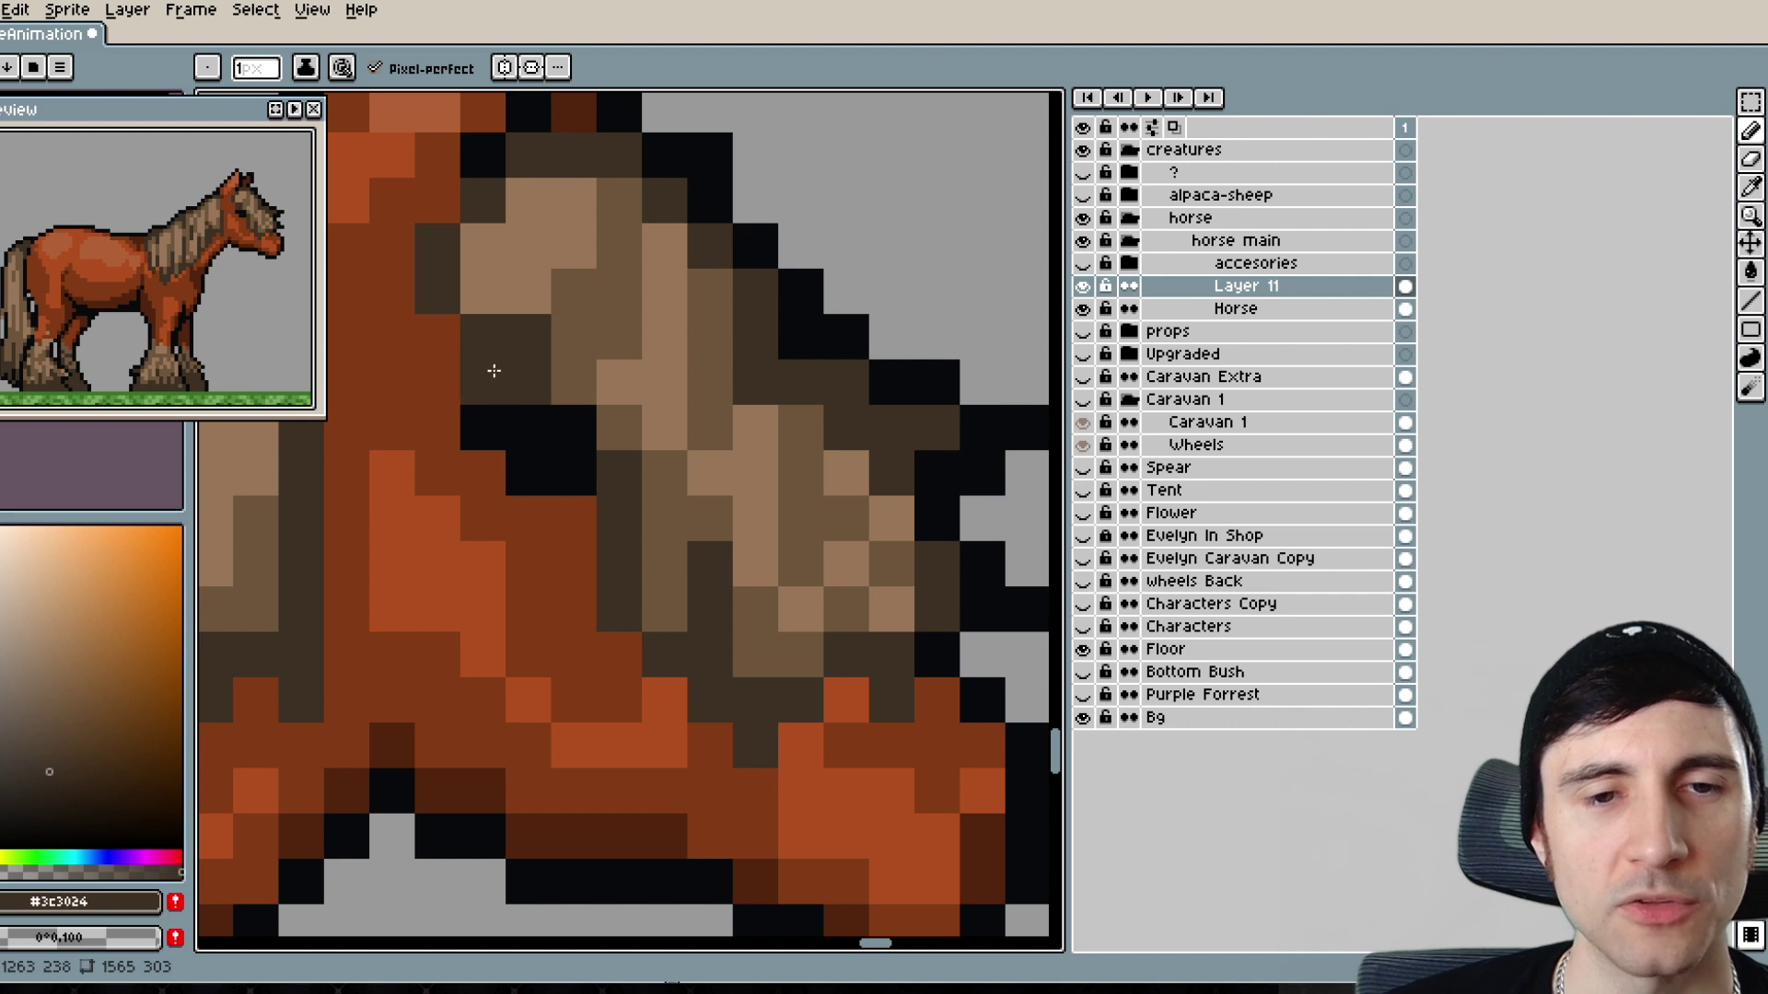
scroll(703, 757, up, 4)
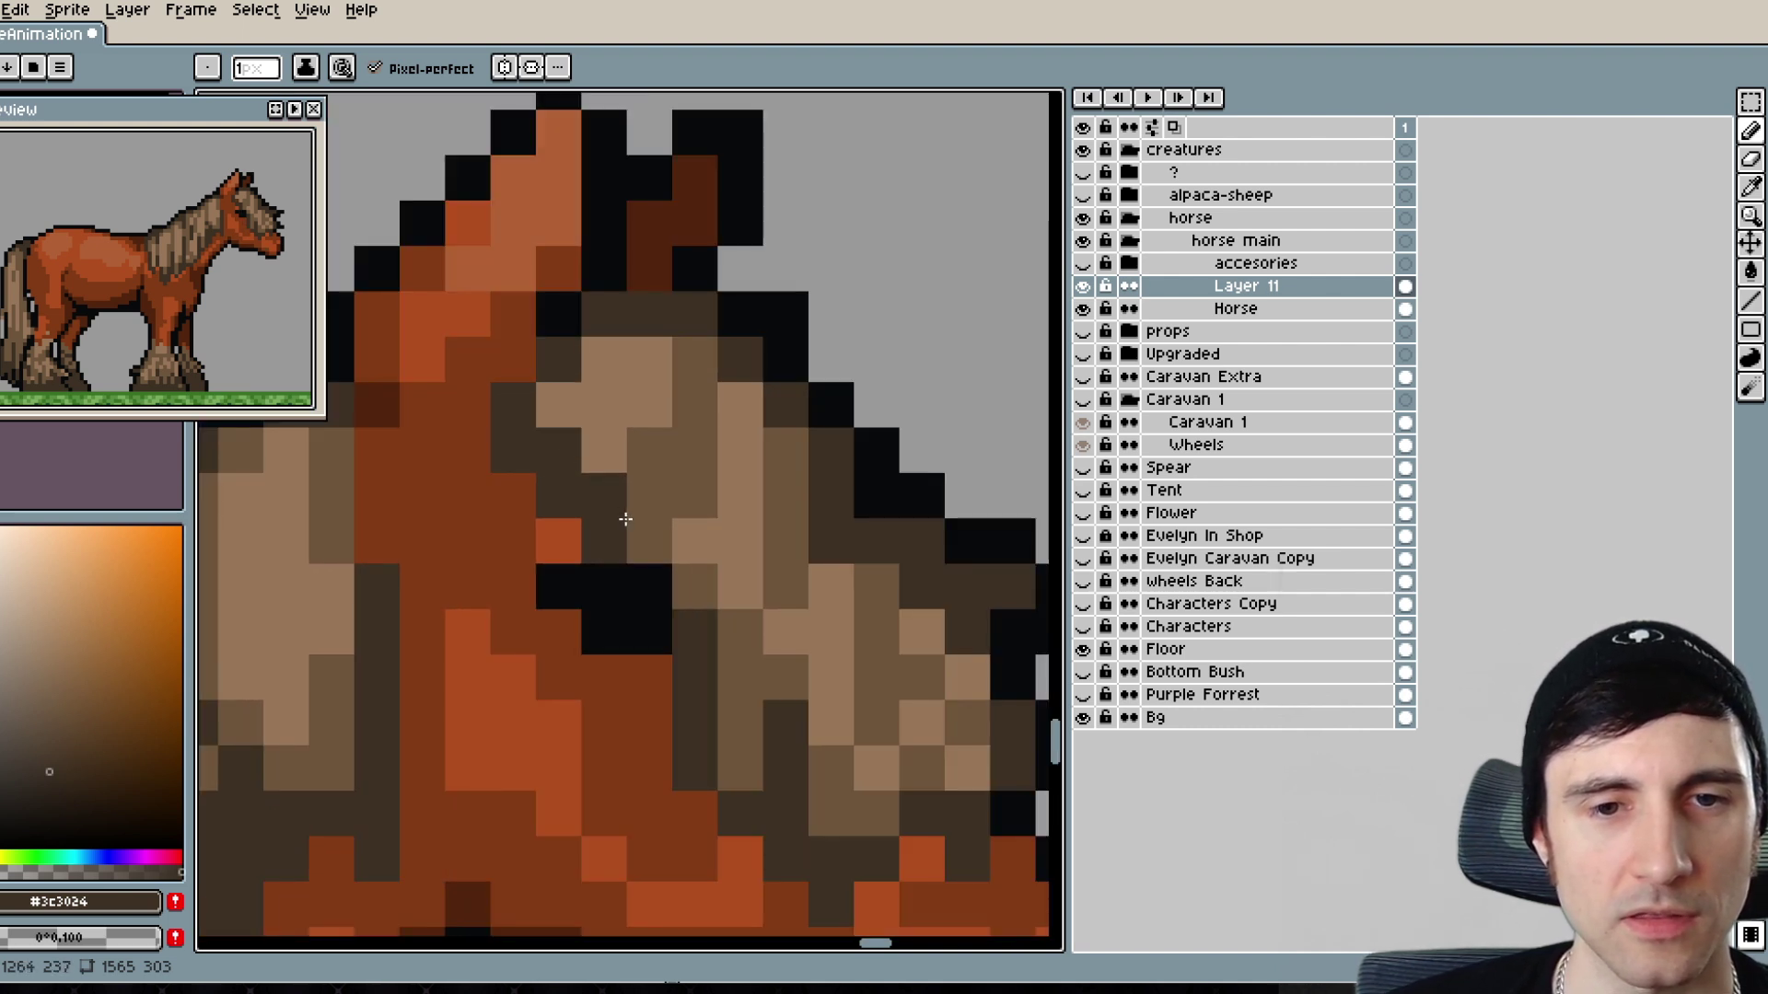
- Toggle Layer 11's visibility repeatedly to compare the horse's head with and without the eye repaint
alt+click(647, 519)
scroll(669, 797, down, 1)
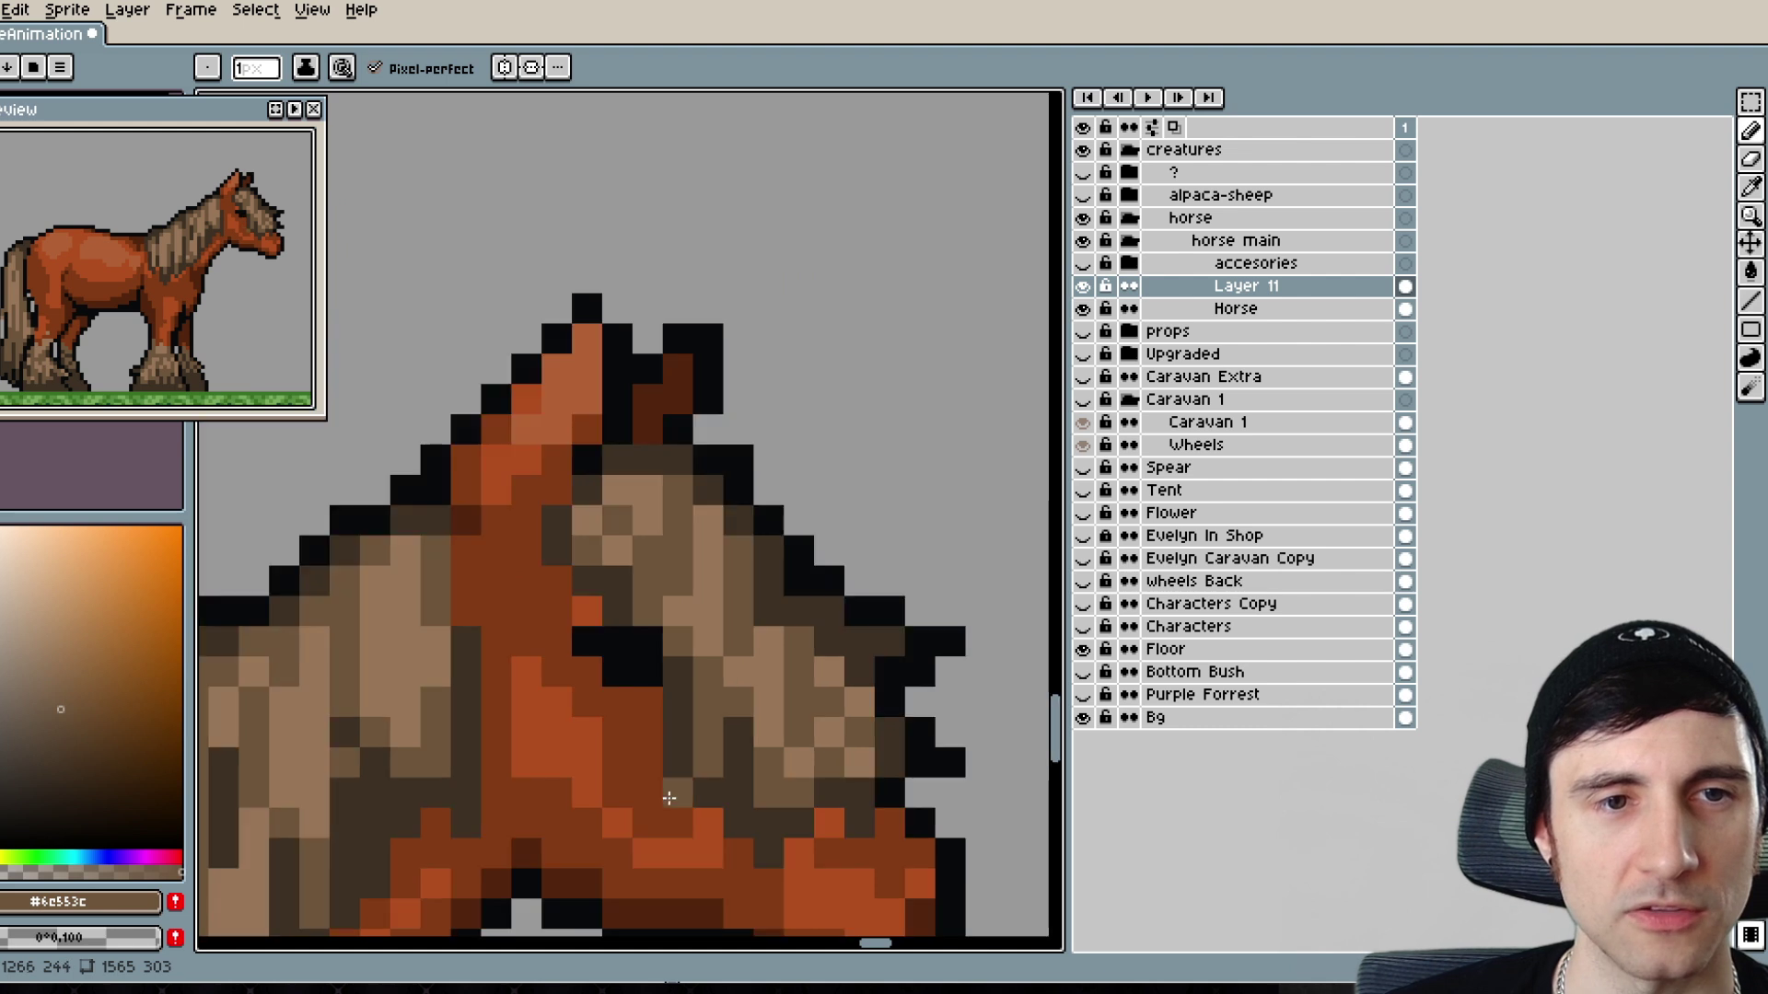
scroll(679, 785, up, 2)
scroll(708, 821, down, 1)
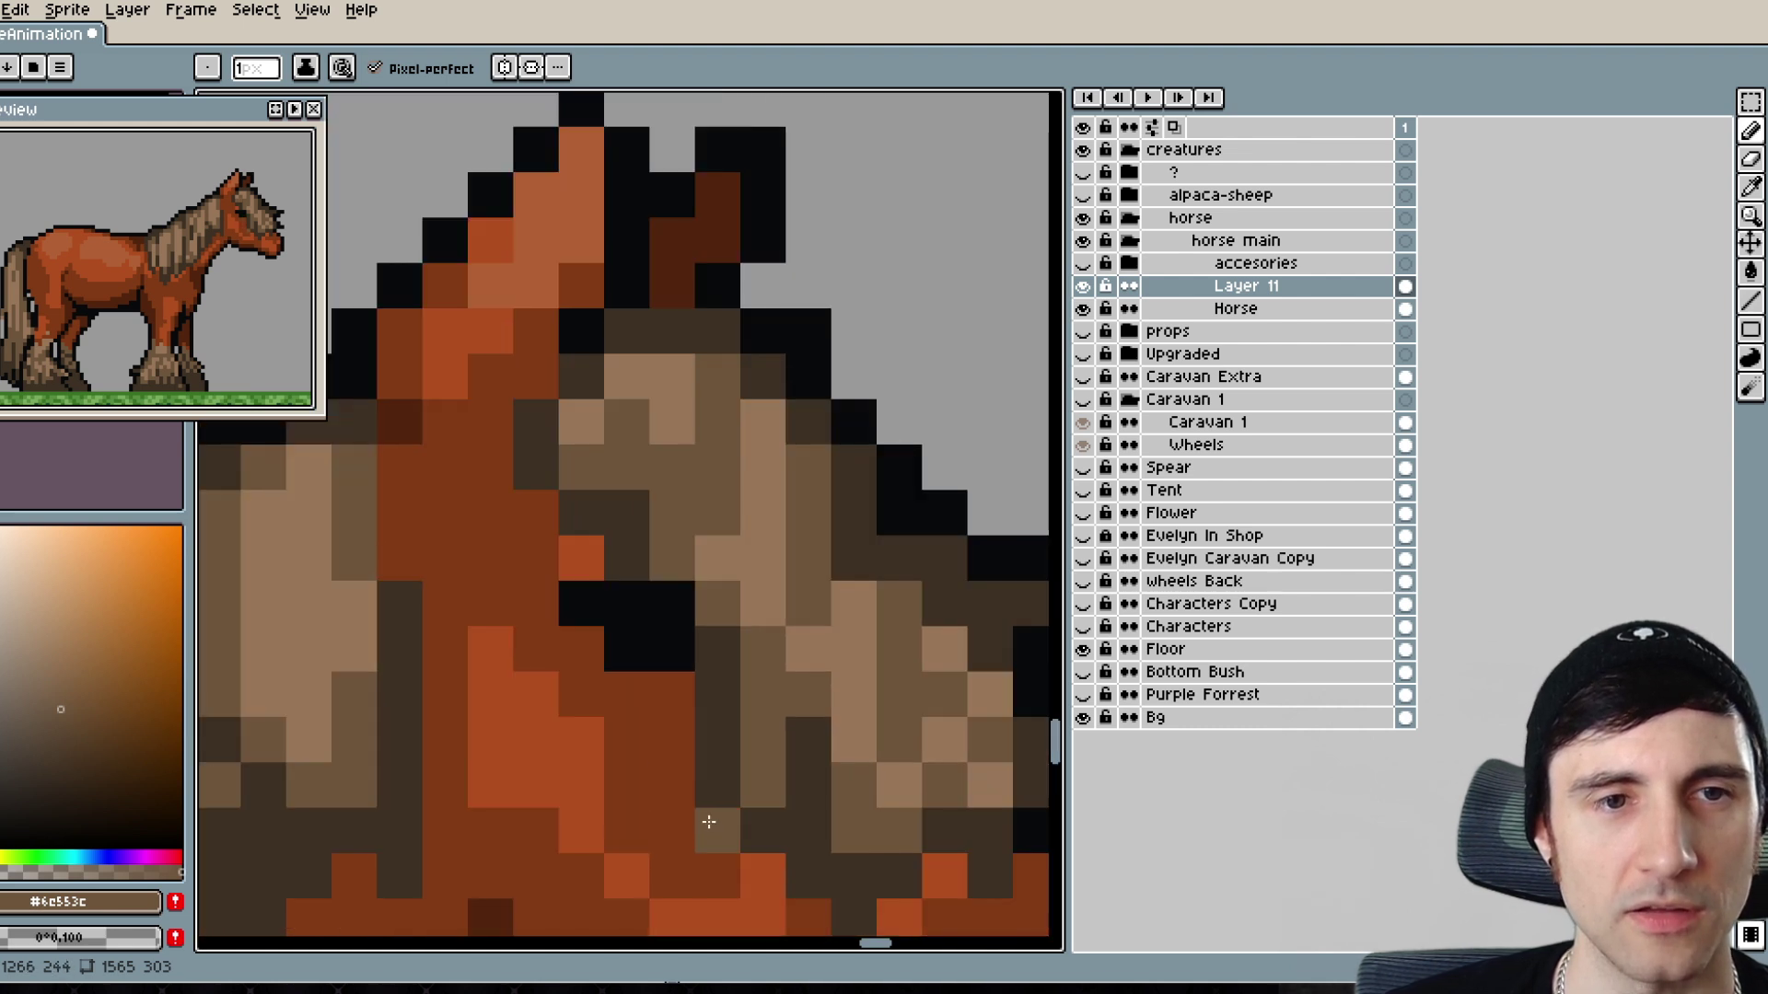
scroll(708, 821, down, 3)
scroll(619, 723, up, 1)
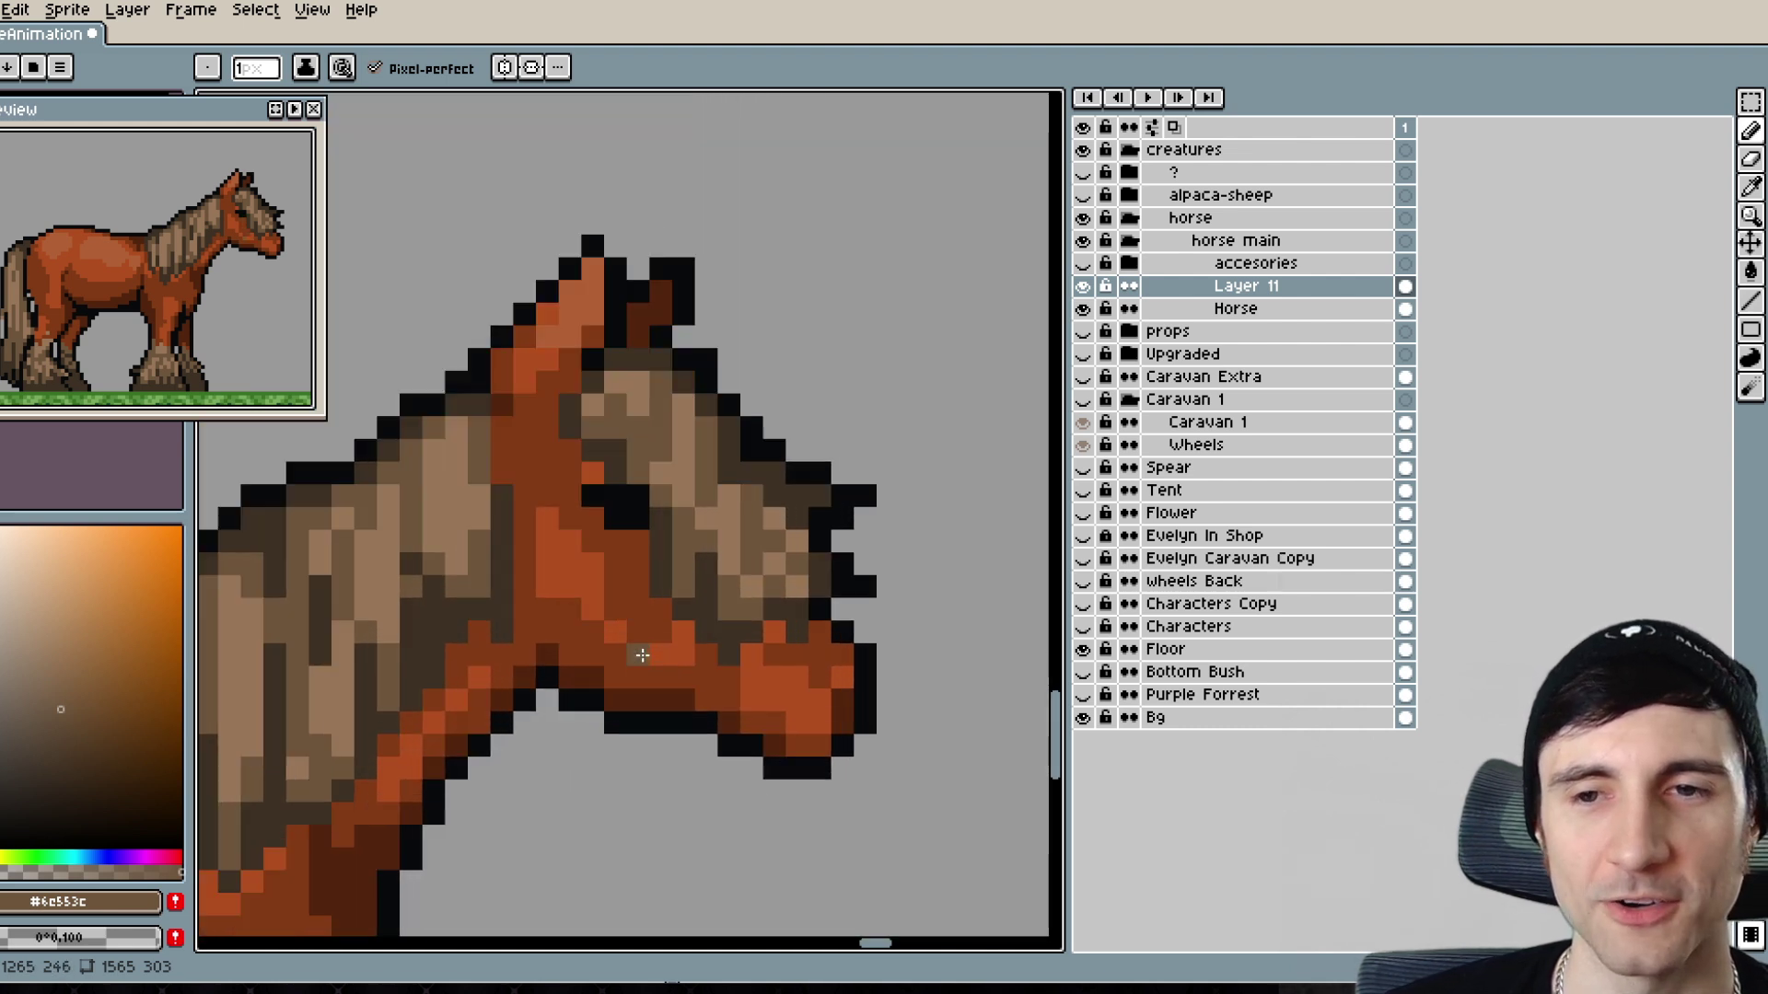
scroll(641, 655, up, 2)
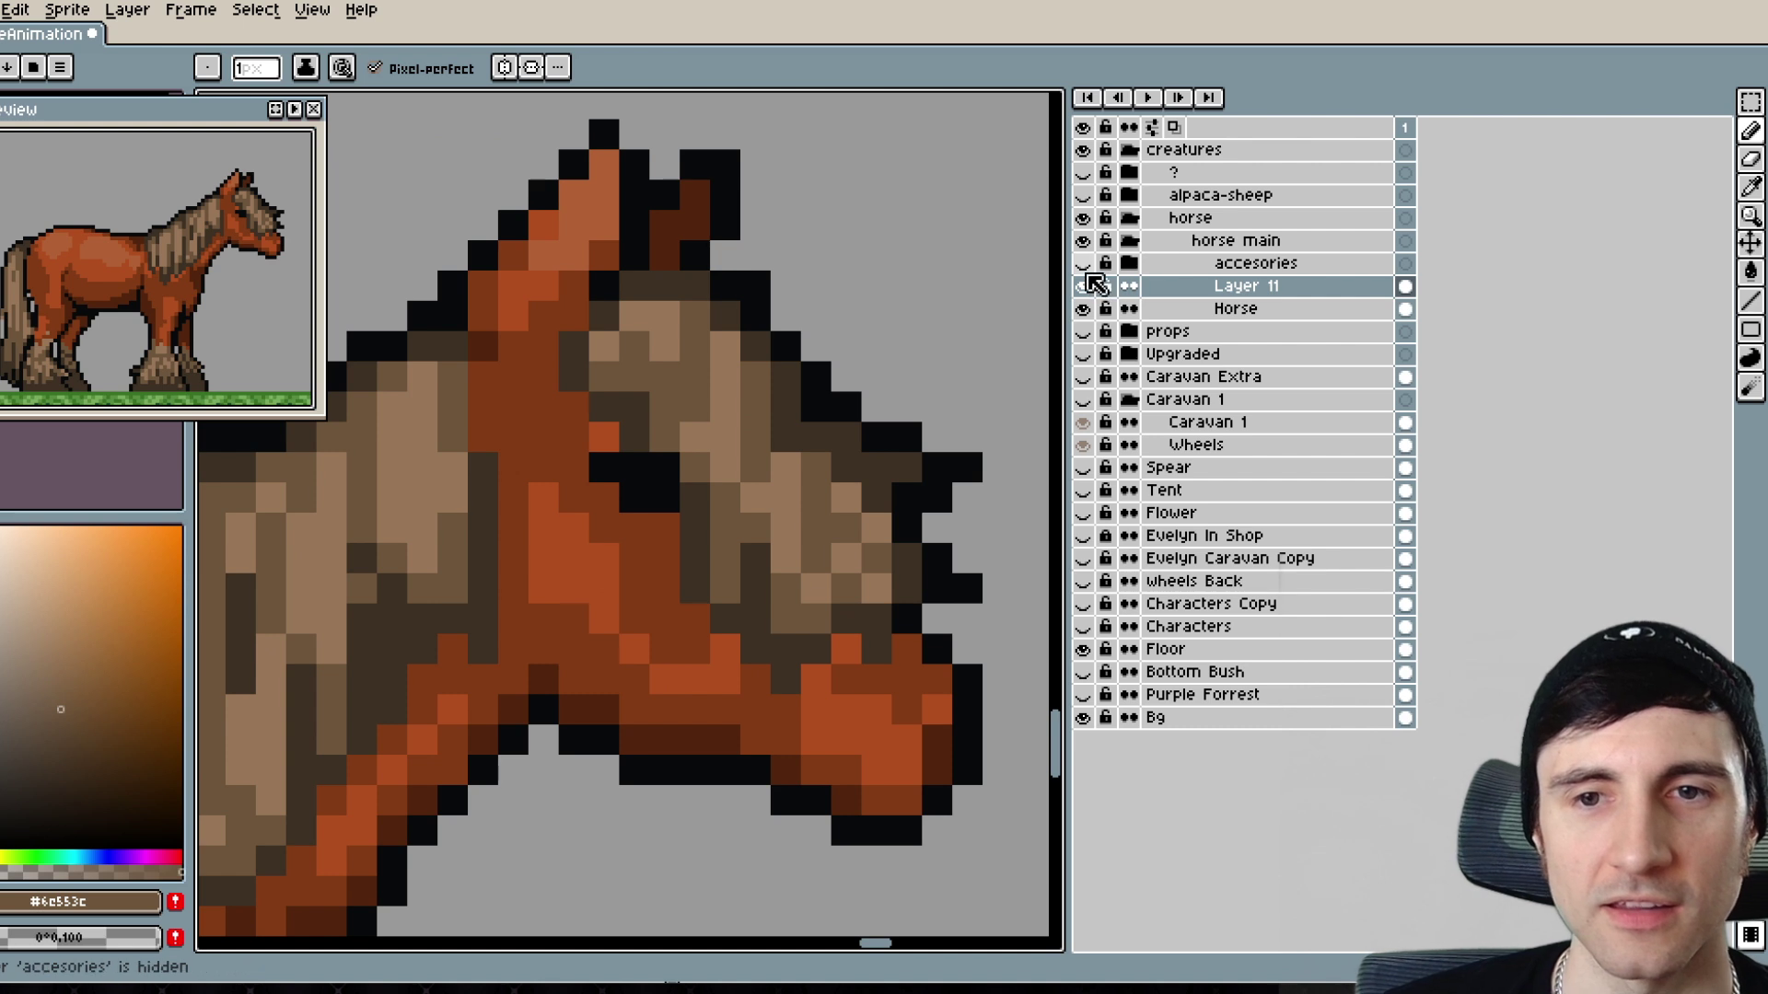
click(1085, 288)
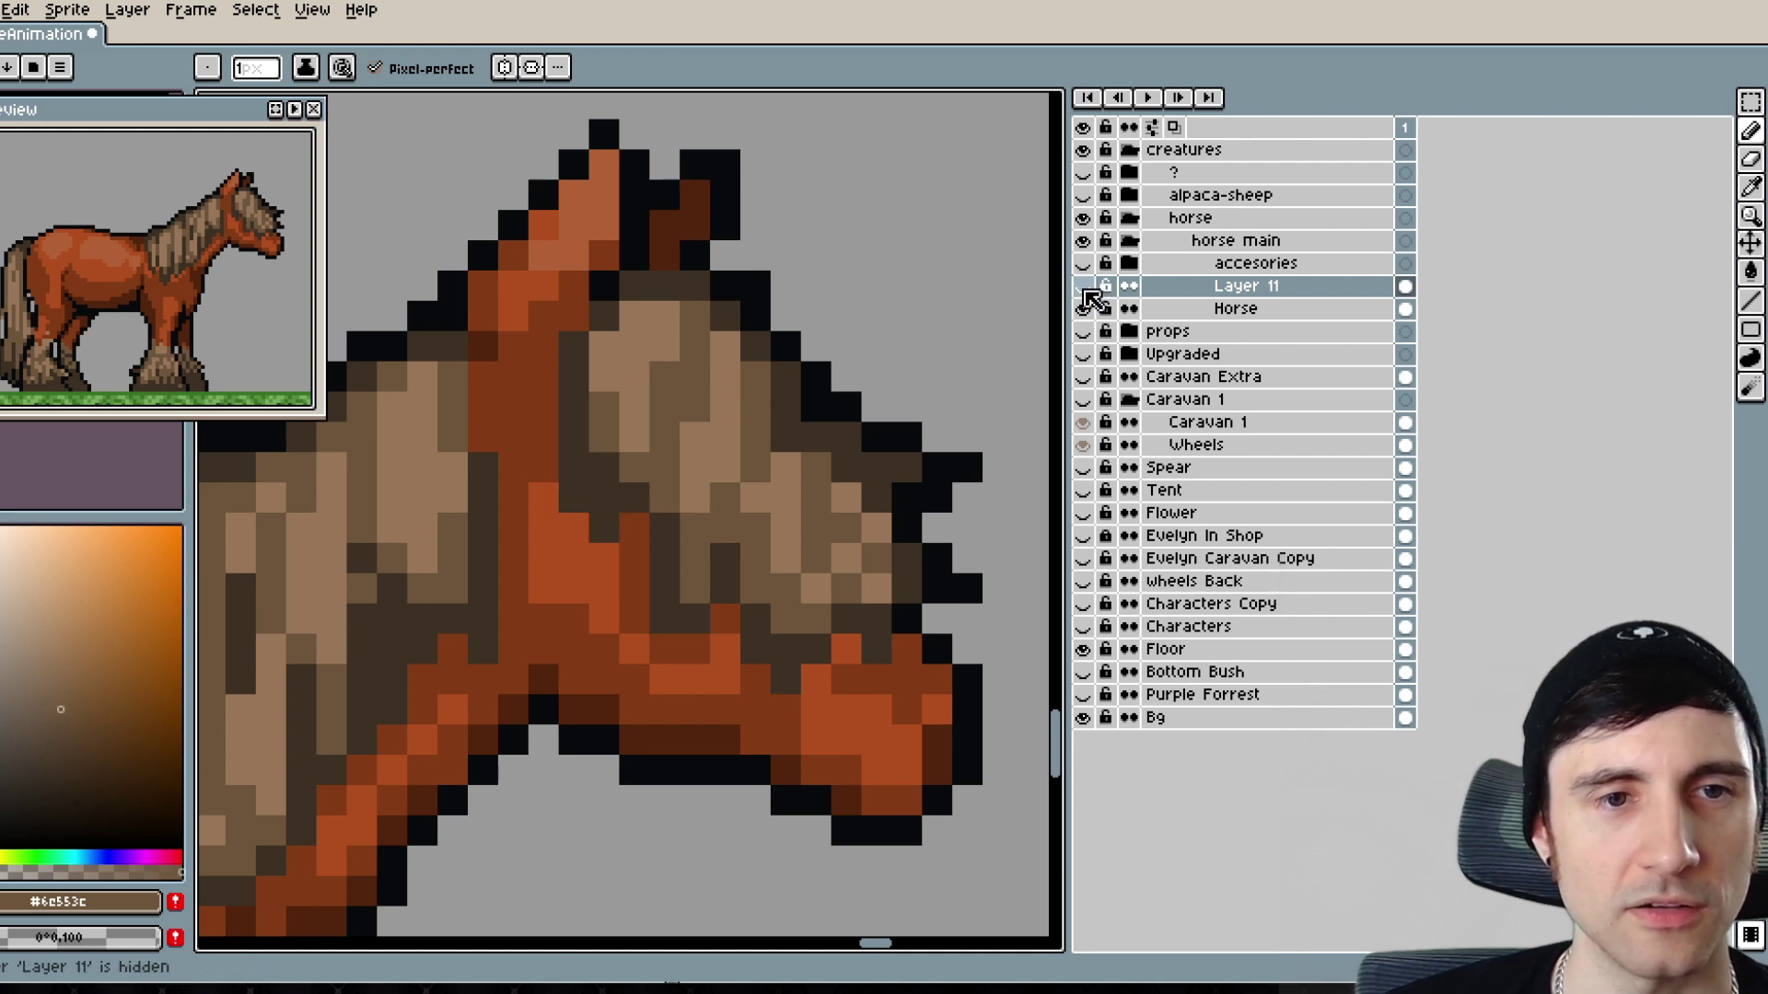
click(1085, 288)
click(1085, 288)
click(1085, 289)
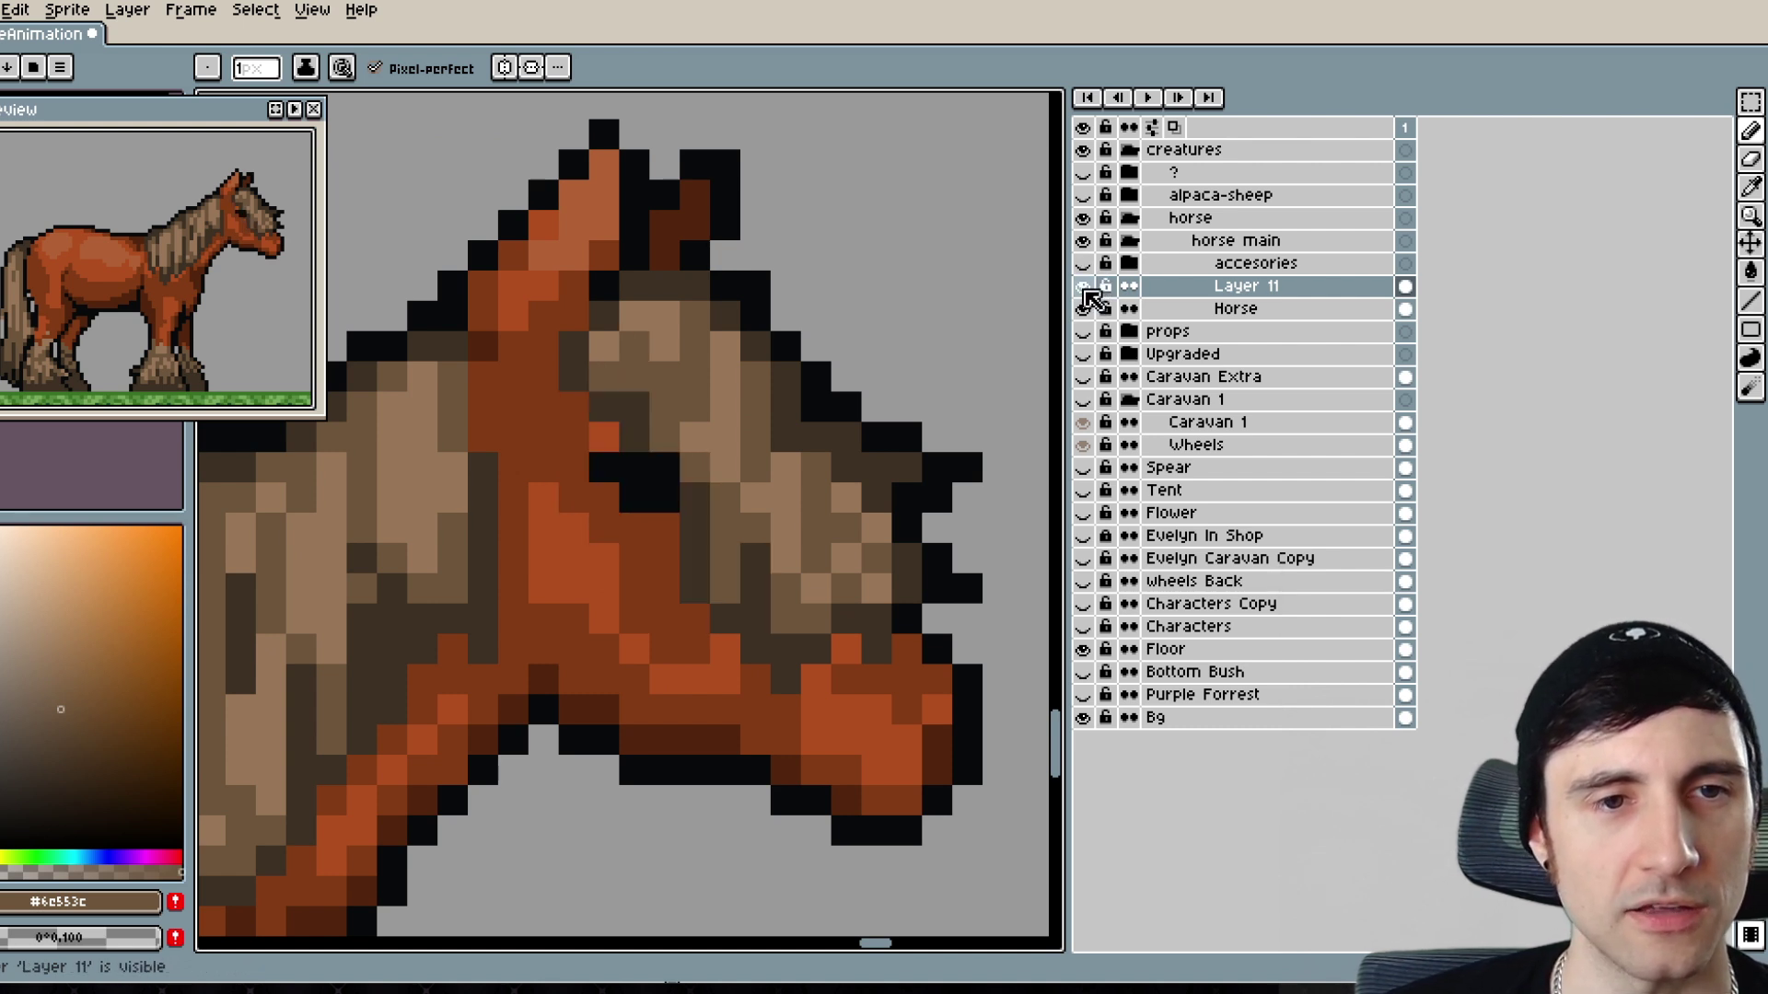
click(1085, 289)
click(1085, 288)
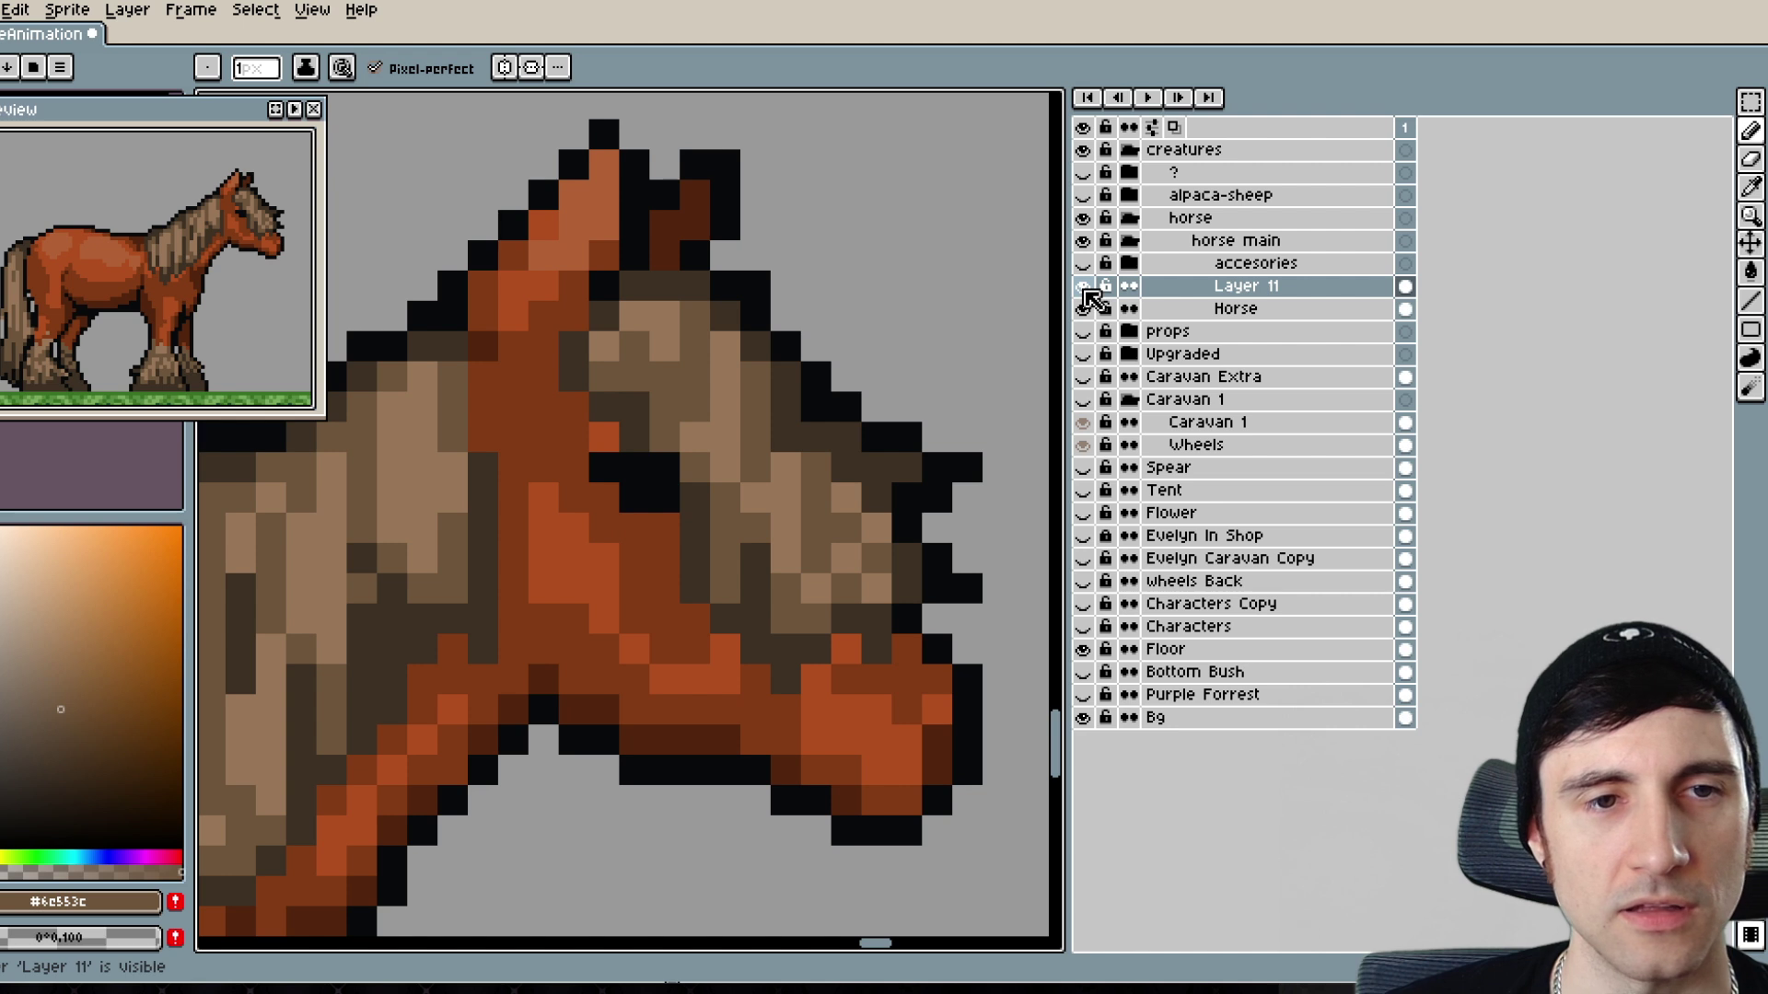
click(1085, 288)
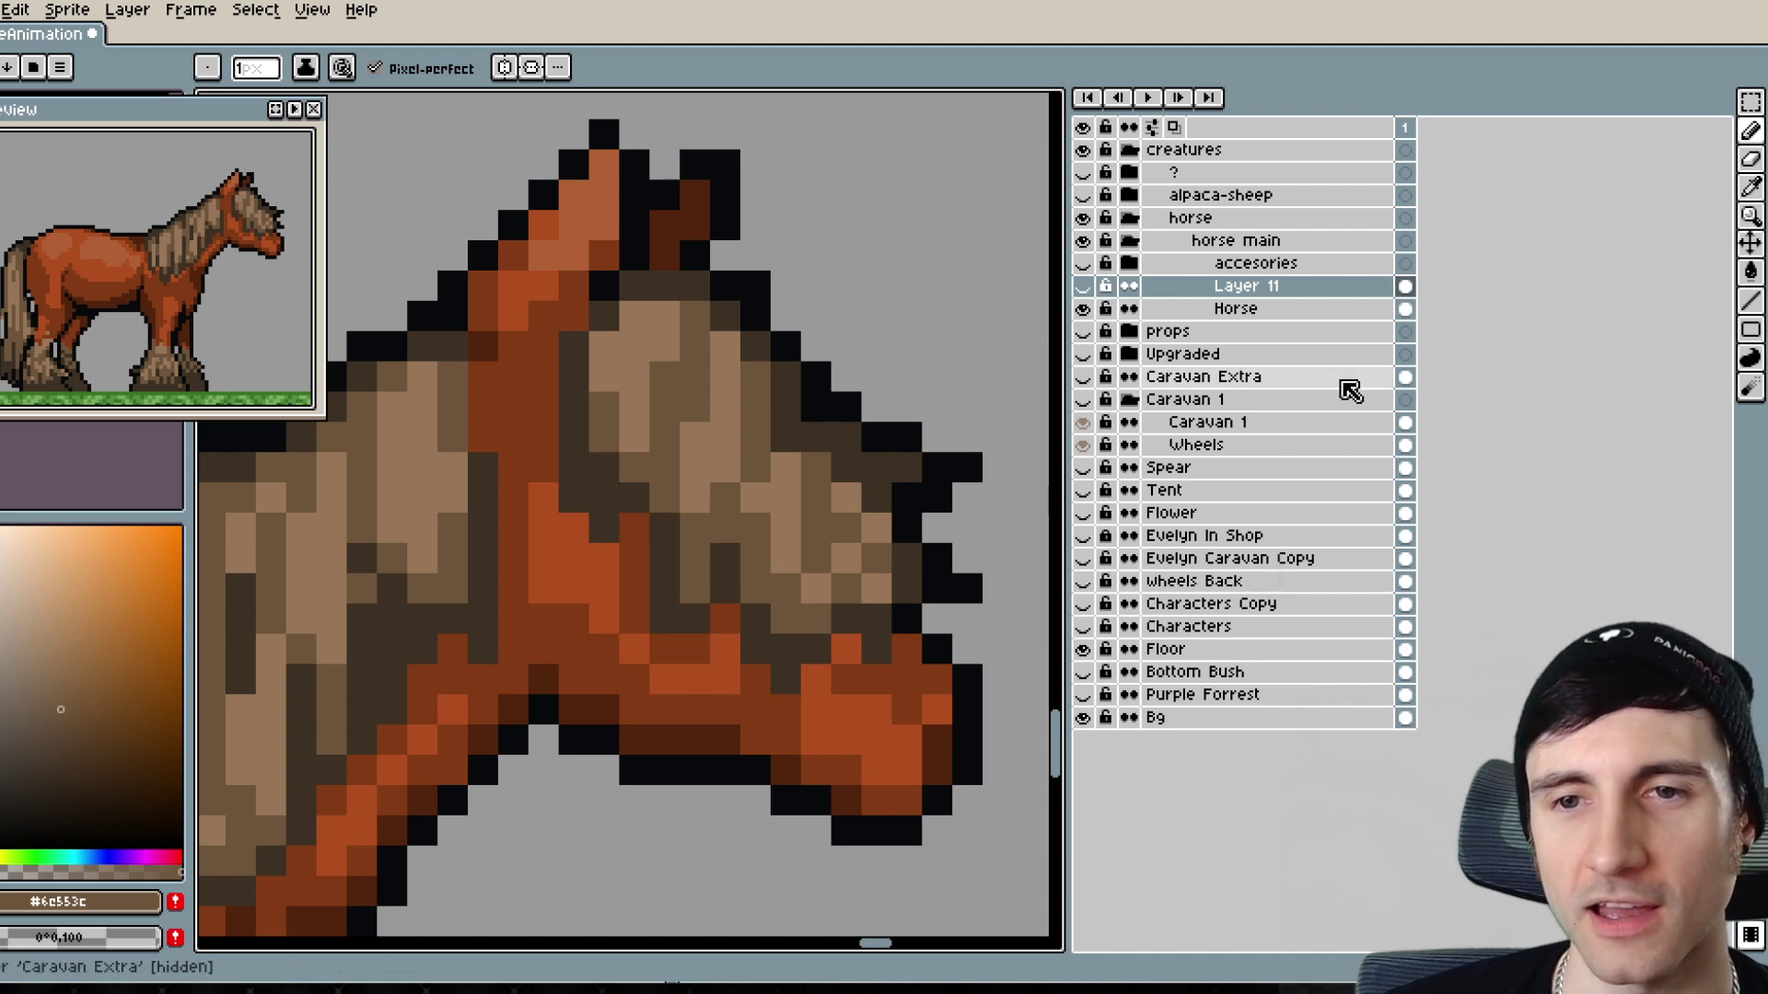
- Delete Layer 11 with the eye repaint from the horse main group and continue on the Horse layer
scroll(601, 593, down, 3)
scroll(832, 451, up, 3)
scroll(606, 582, down, 1)
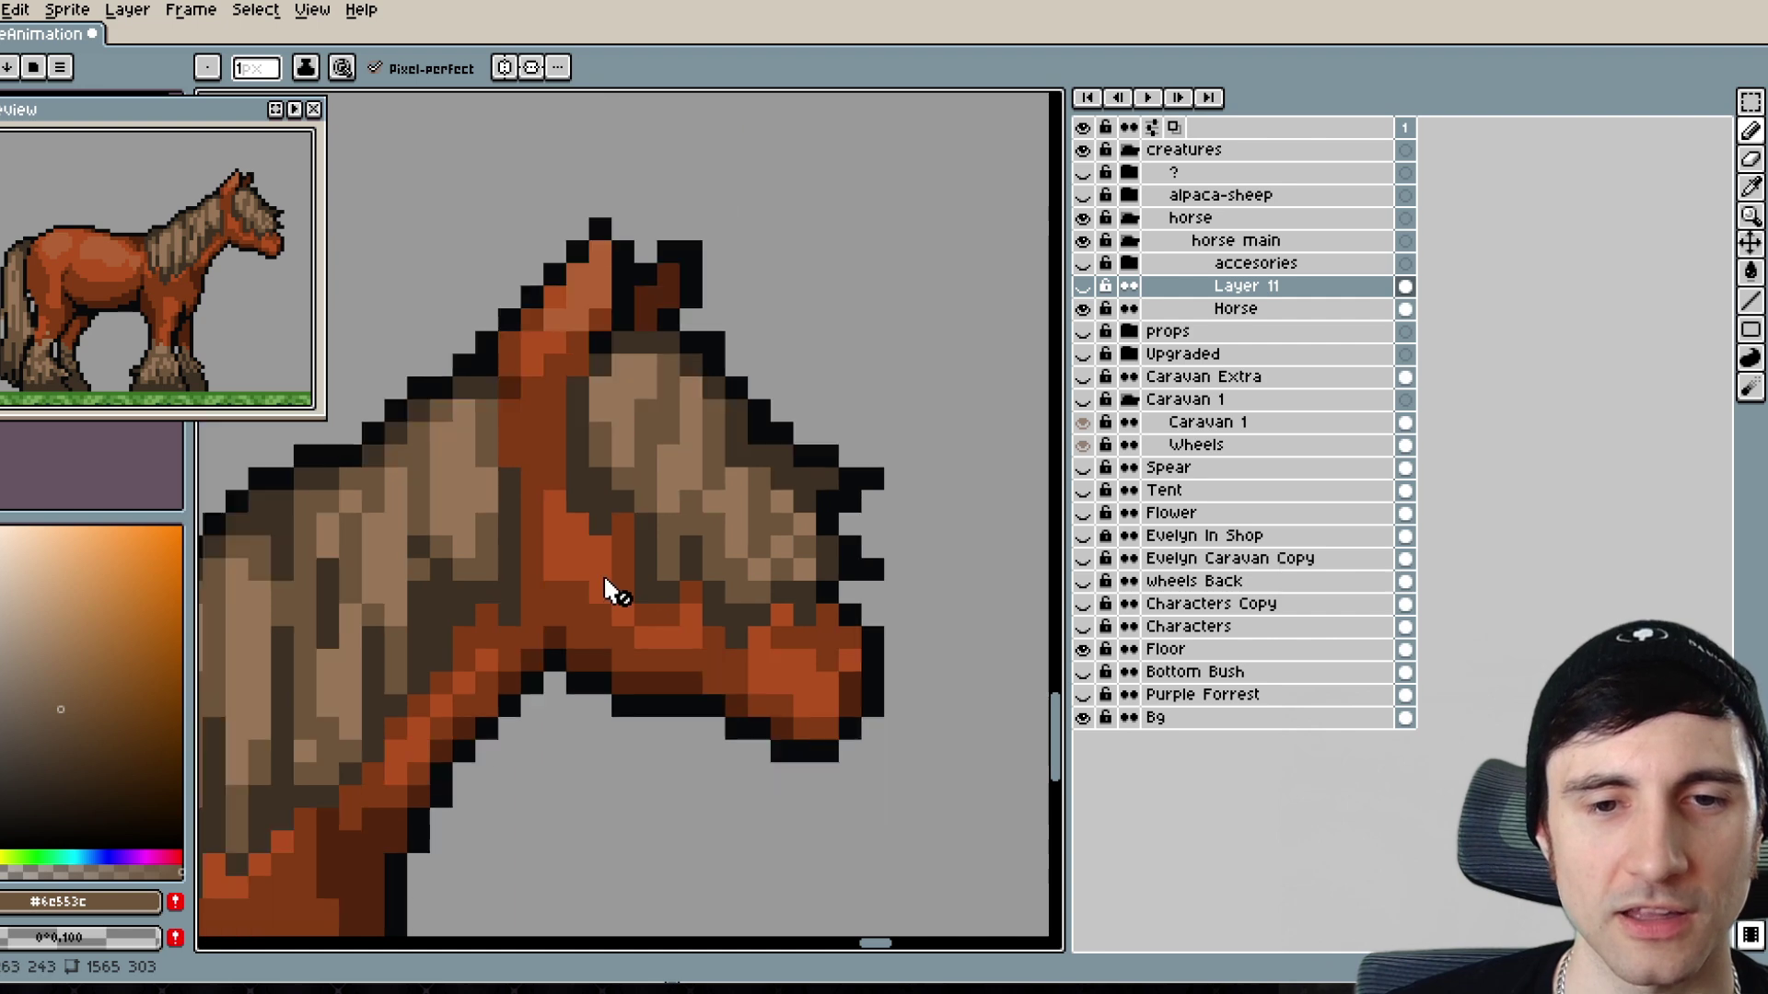
scroll(604, 572, down, 3)
scroll(771, 410, up, 2)
drag(807, 504, 691, 344)
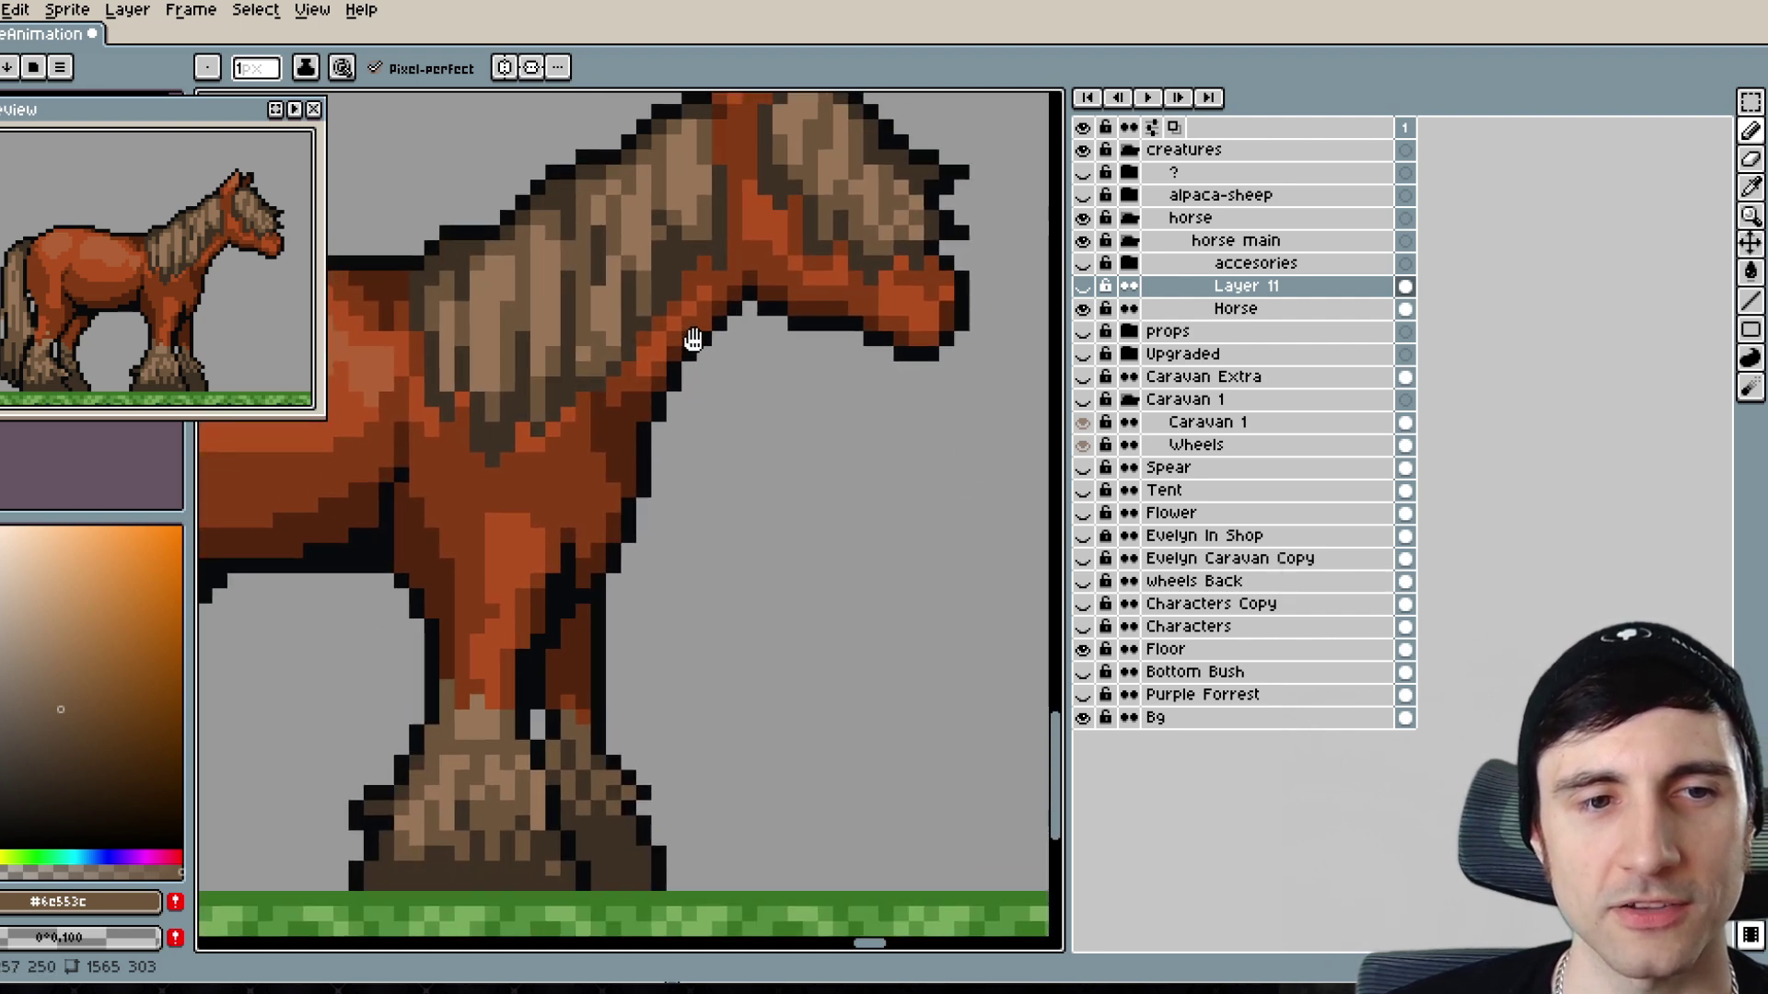
drag(634, 585, 710, 482)
scroll(609, 593, up, 1)
drag(766, 369, 639, 648)
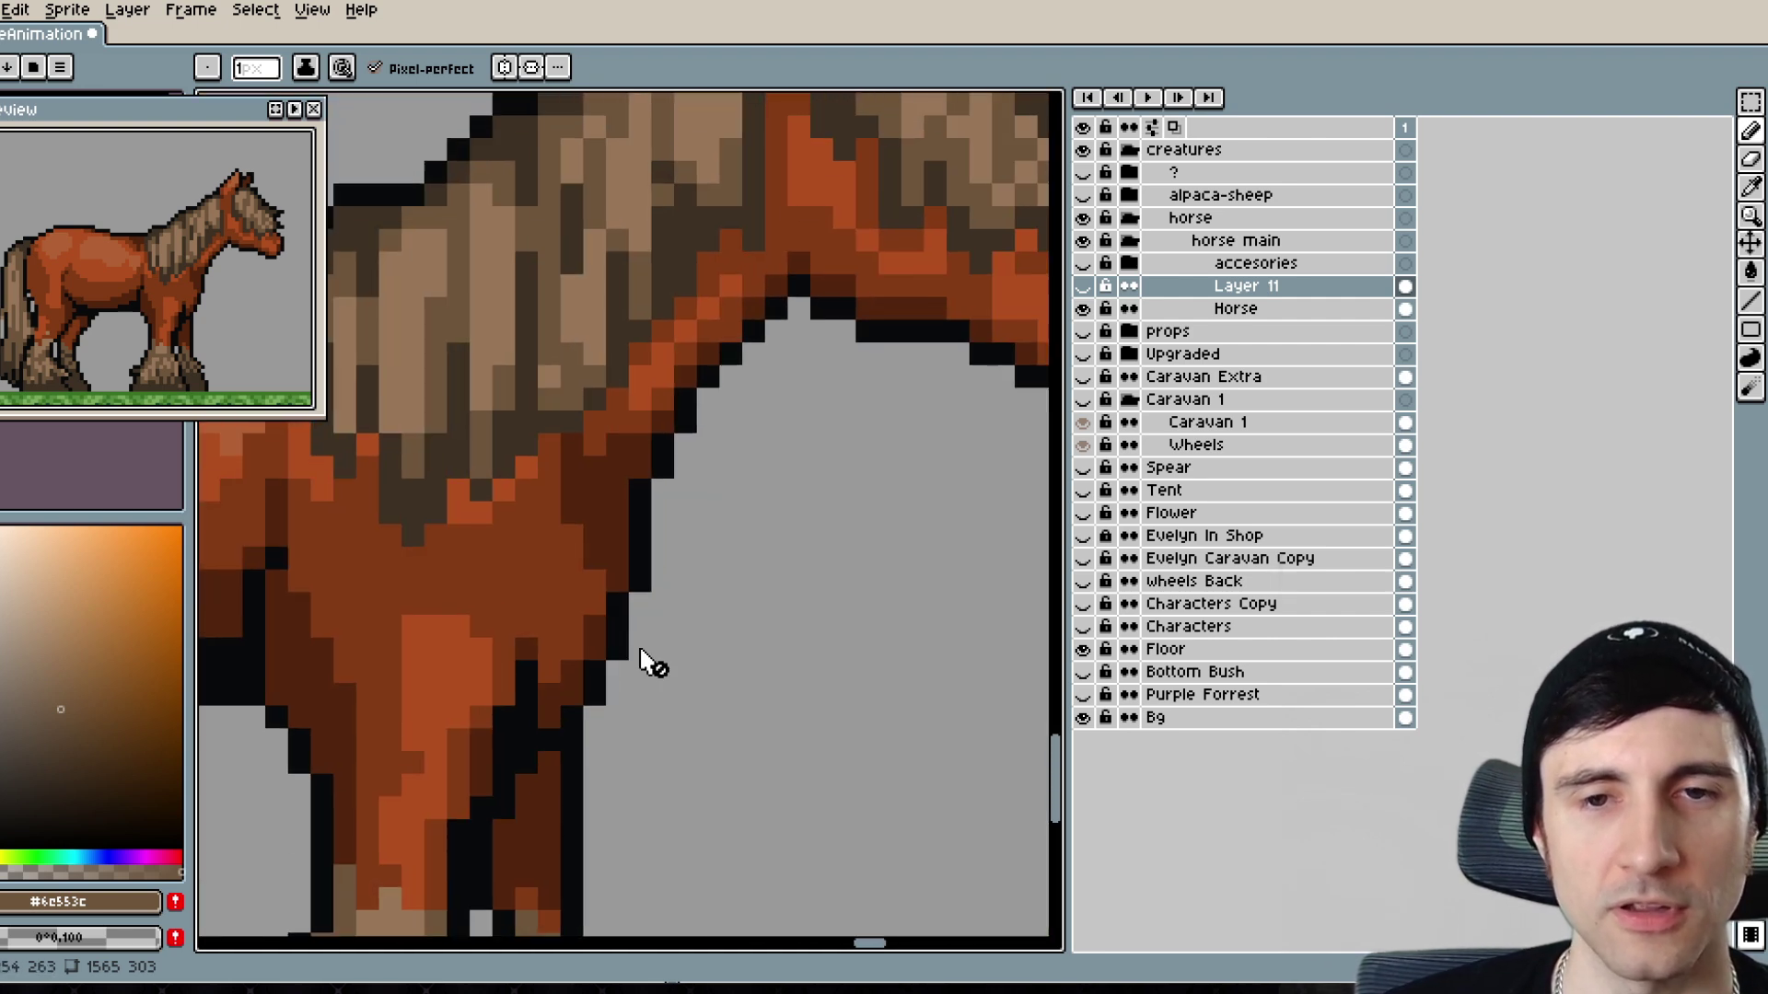
drag(897, 285, 733, 588)
click(1253, 308)
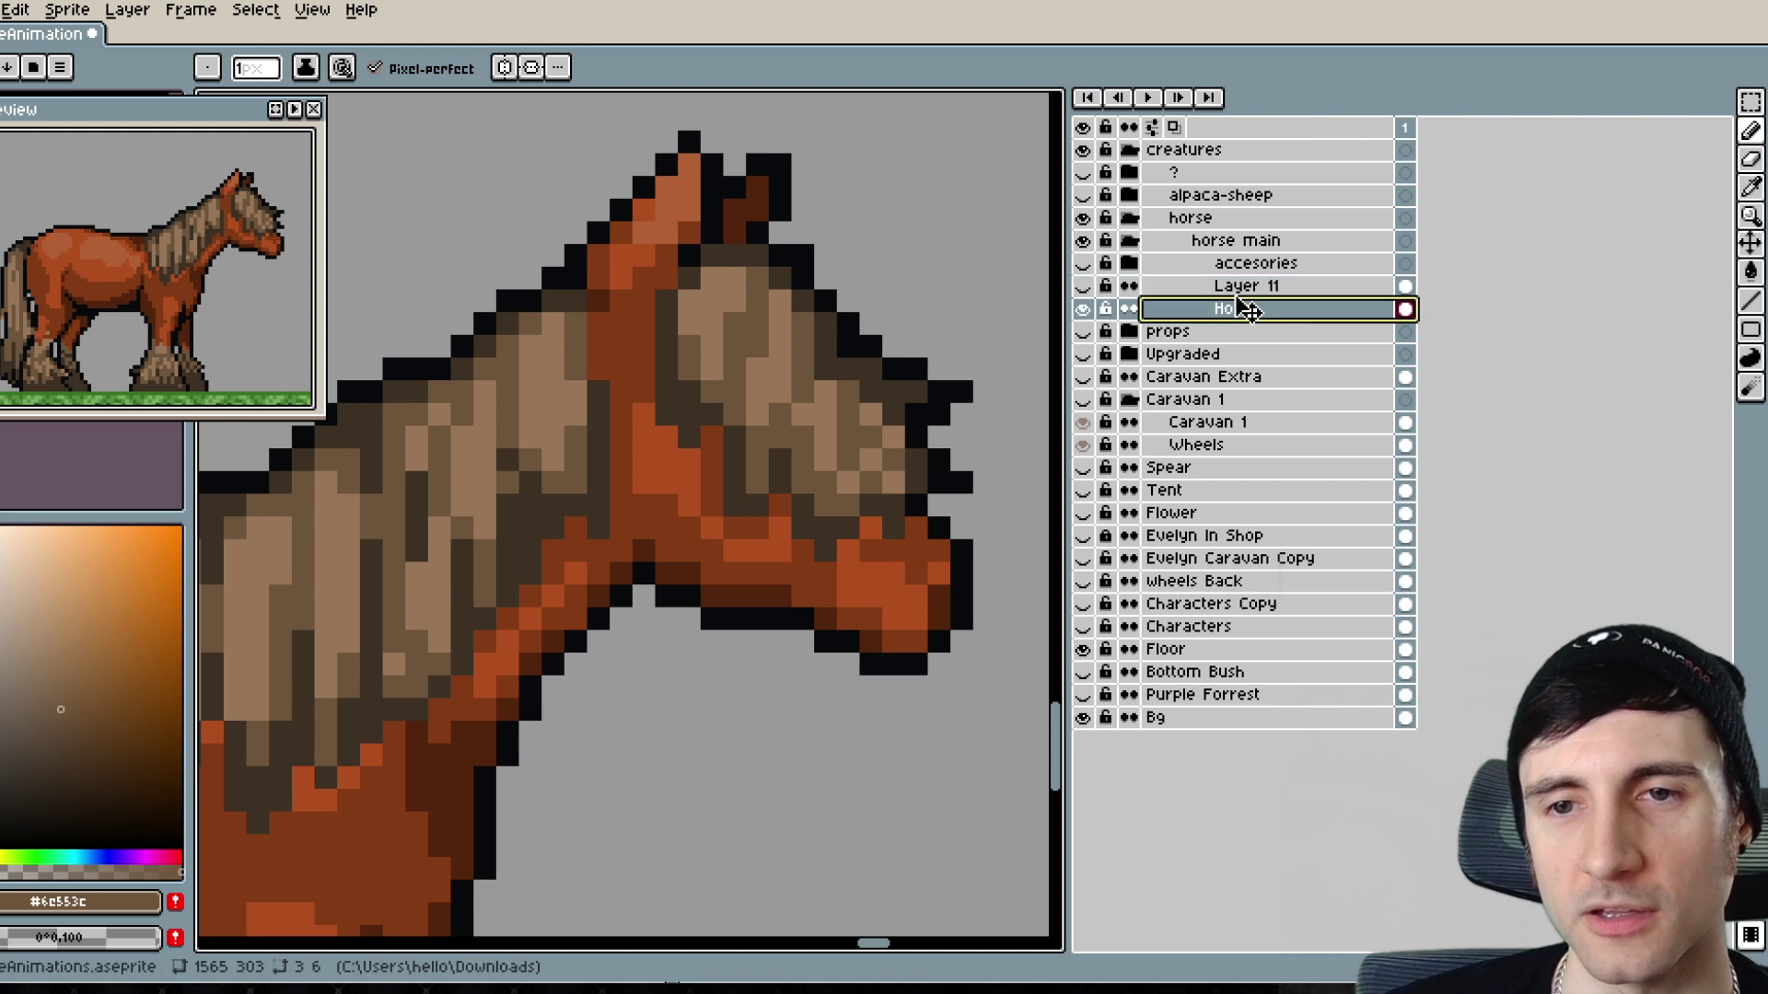
click(1249, 289)
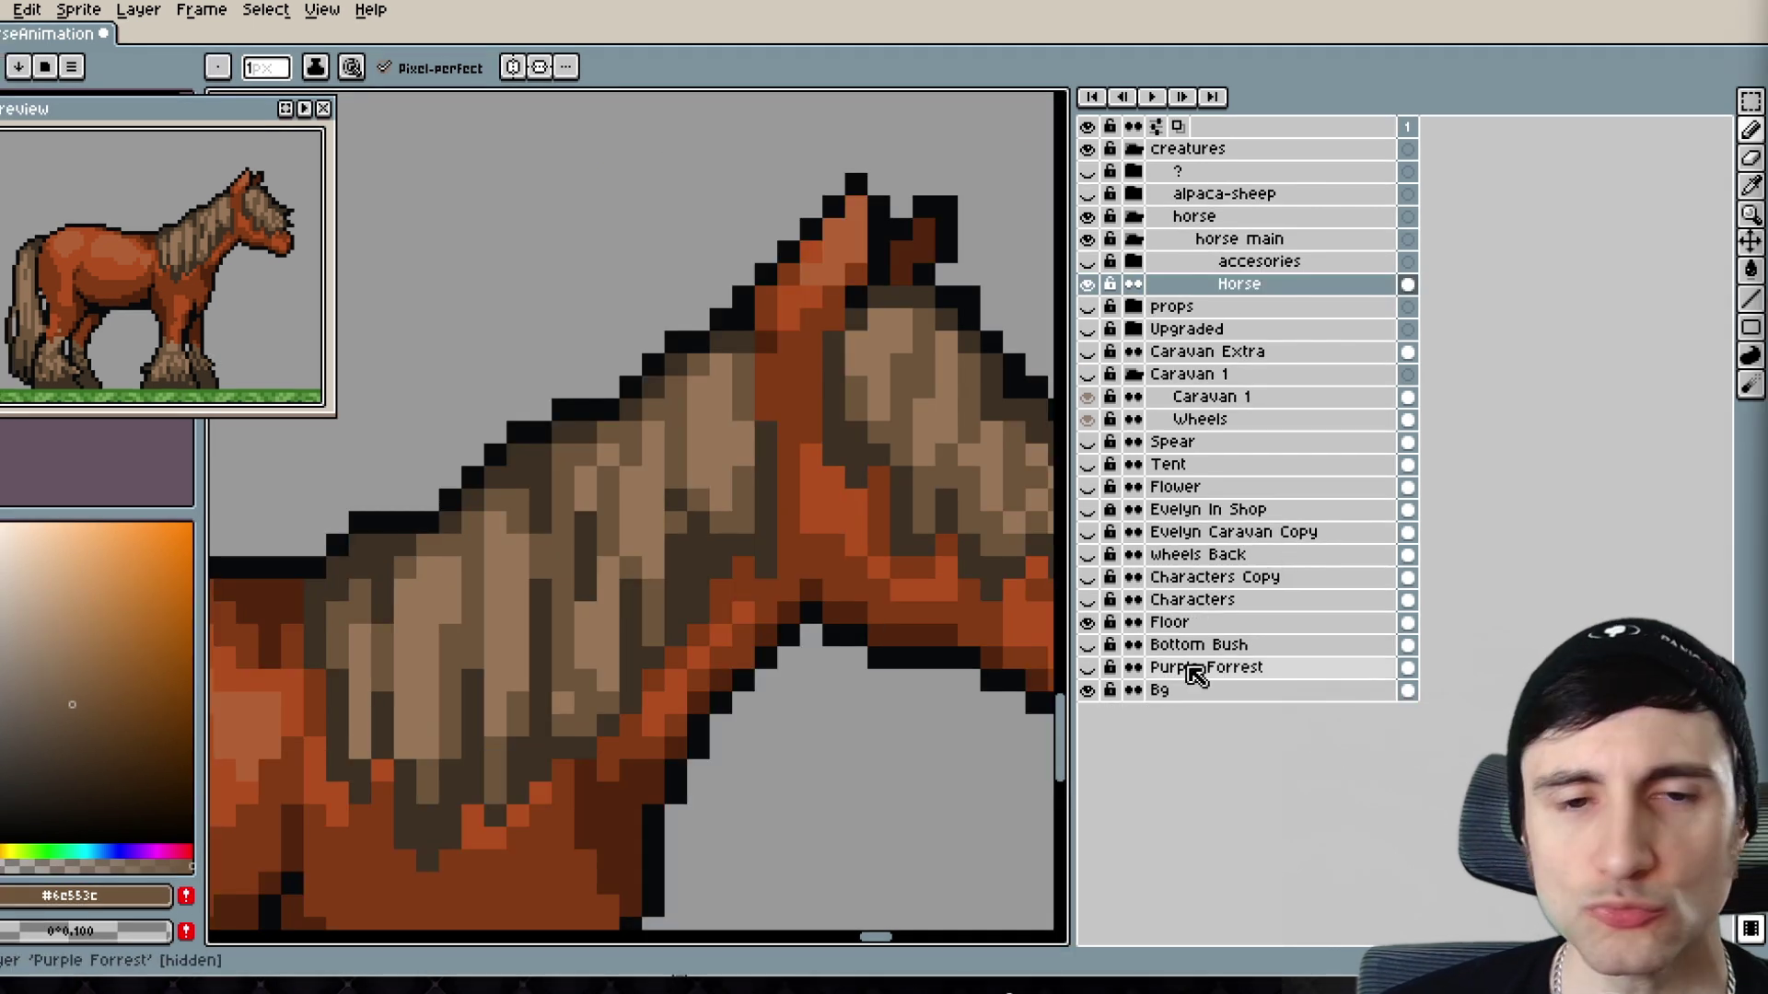
- Sample the light hair colour #997758, brighten it to HSV 28°, 44%, 71% and paint highlight strands along the neck mane
drag(733, 719, 632, 660)
drag(503, 678, 611, 659)
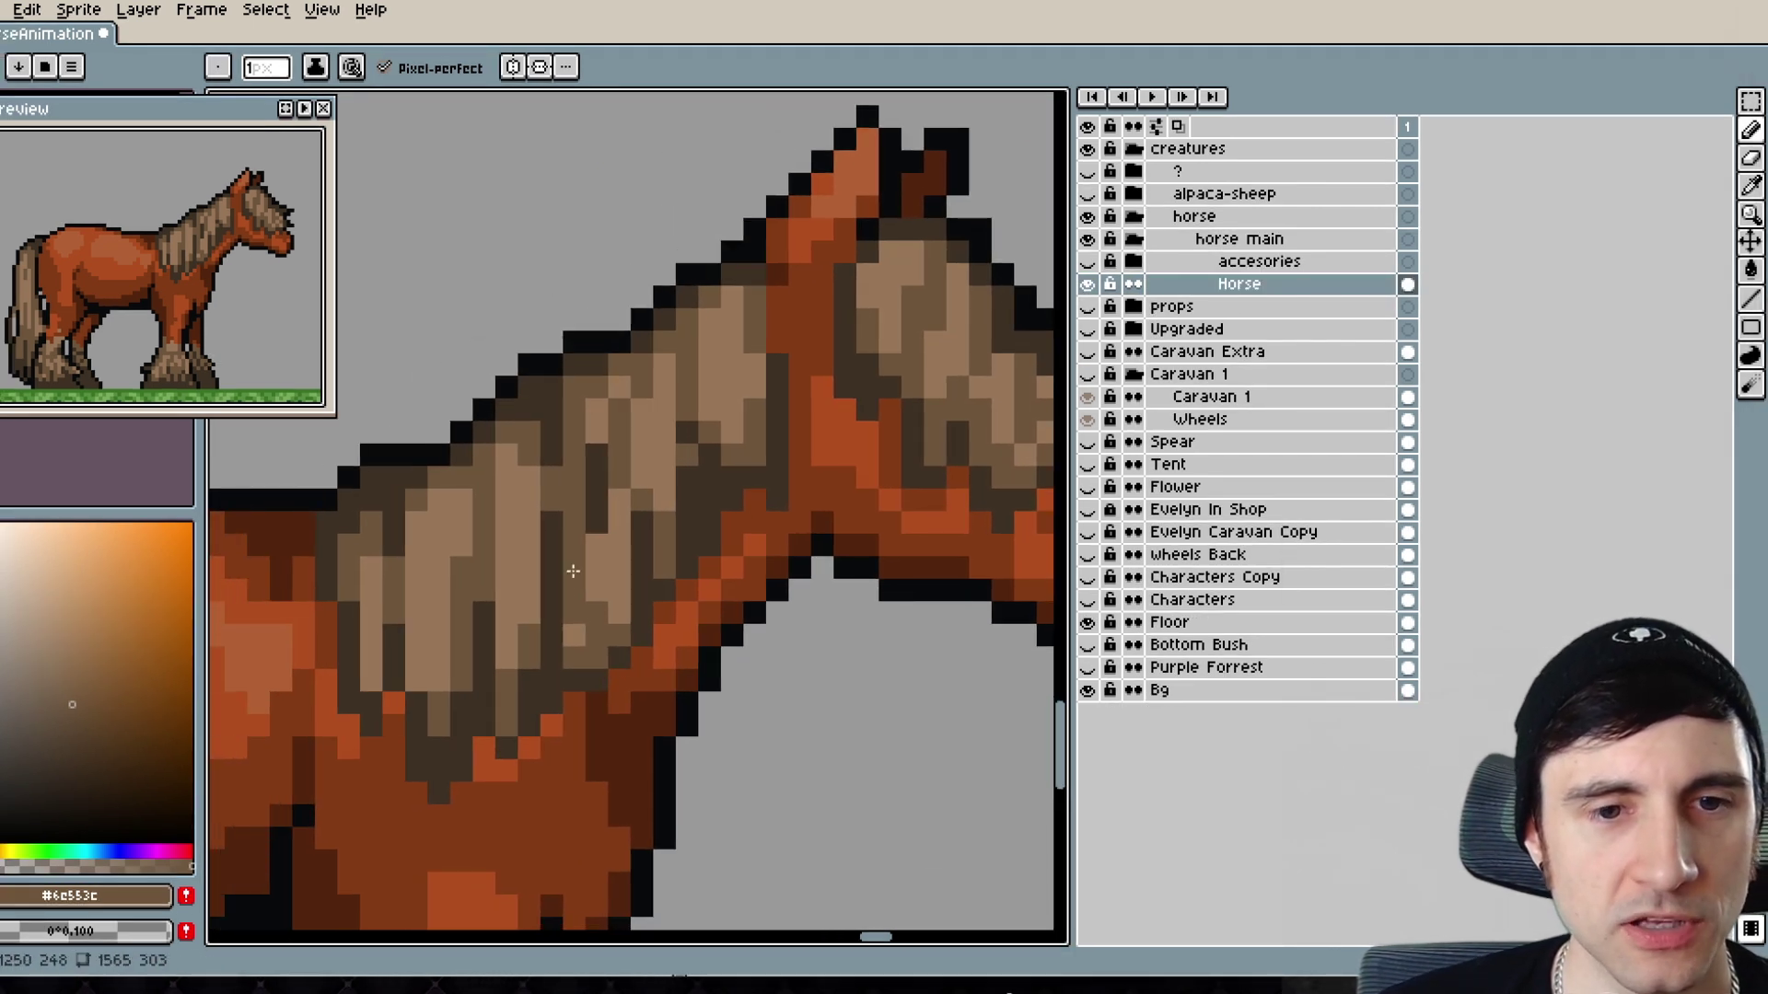
alt+click(498, 525)
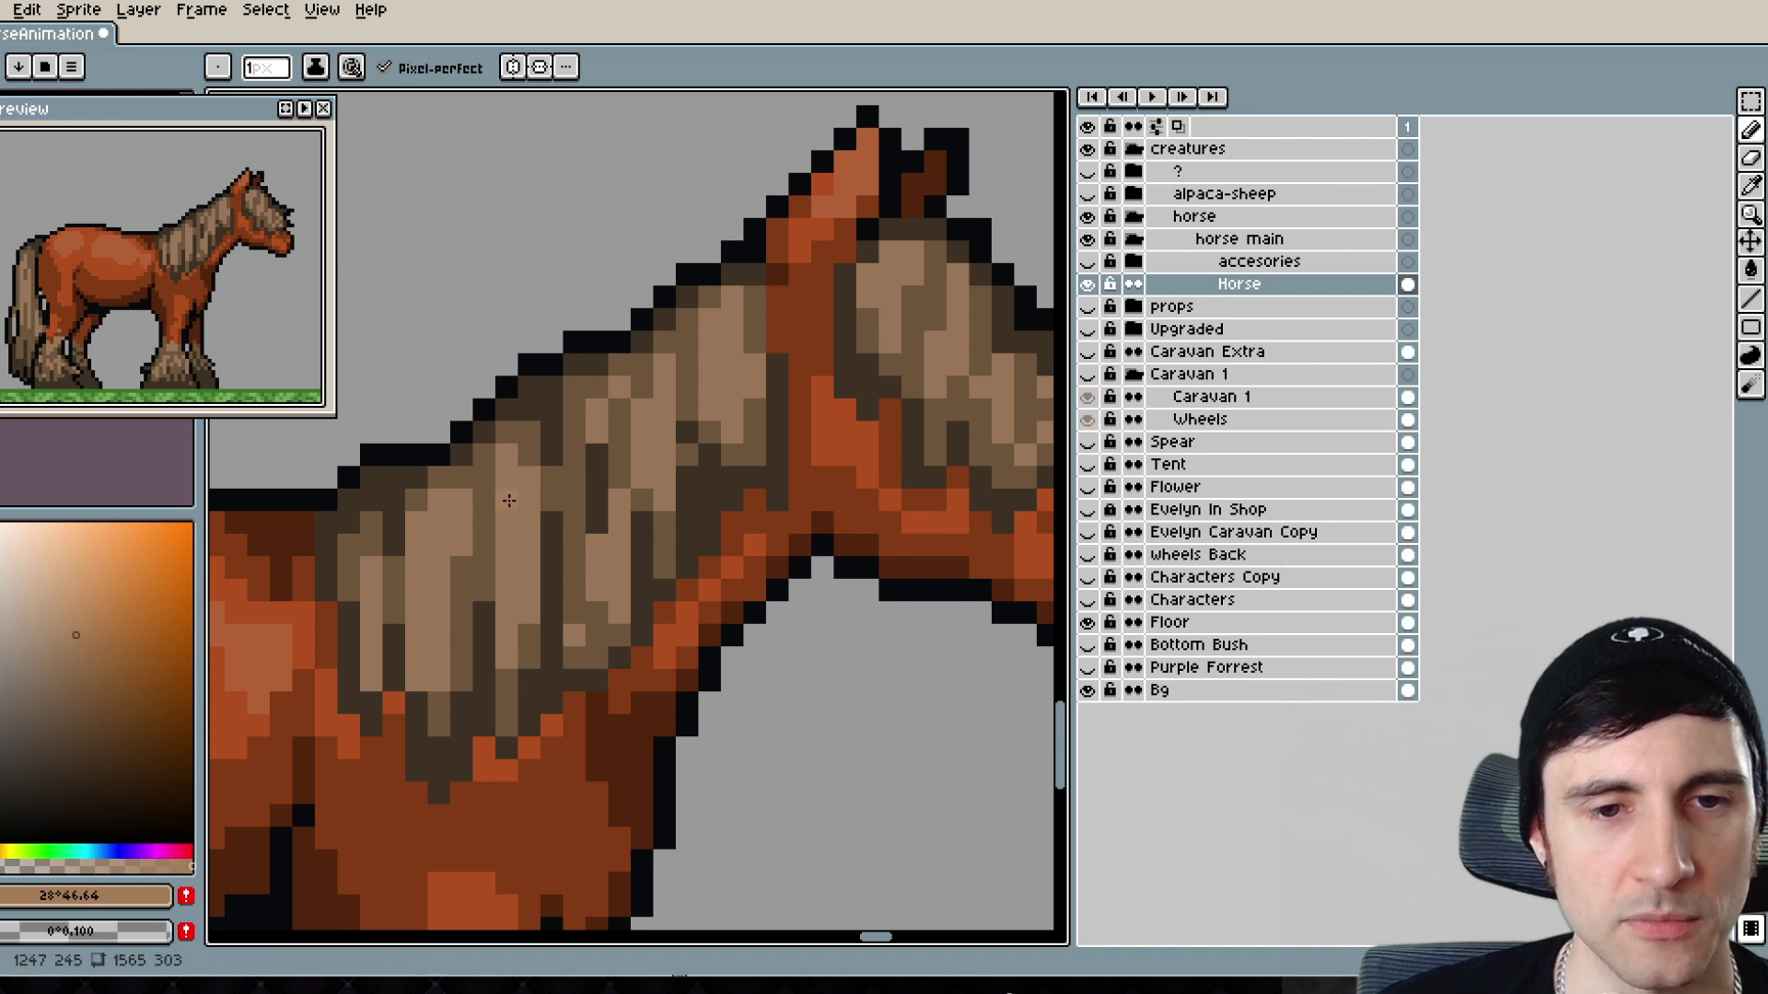
key(r)
key(r)
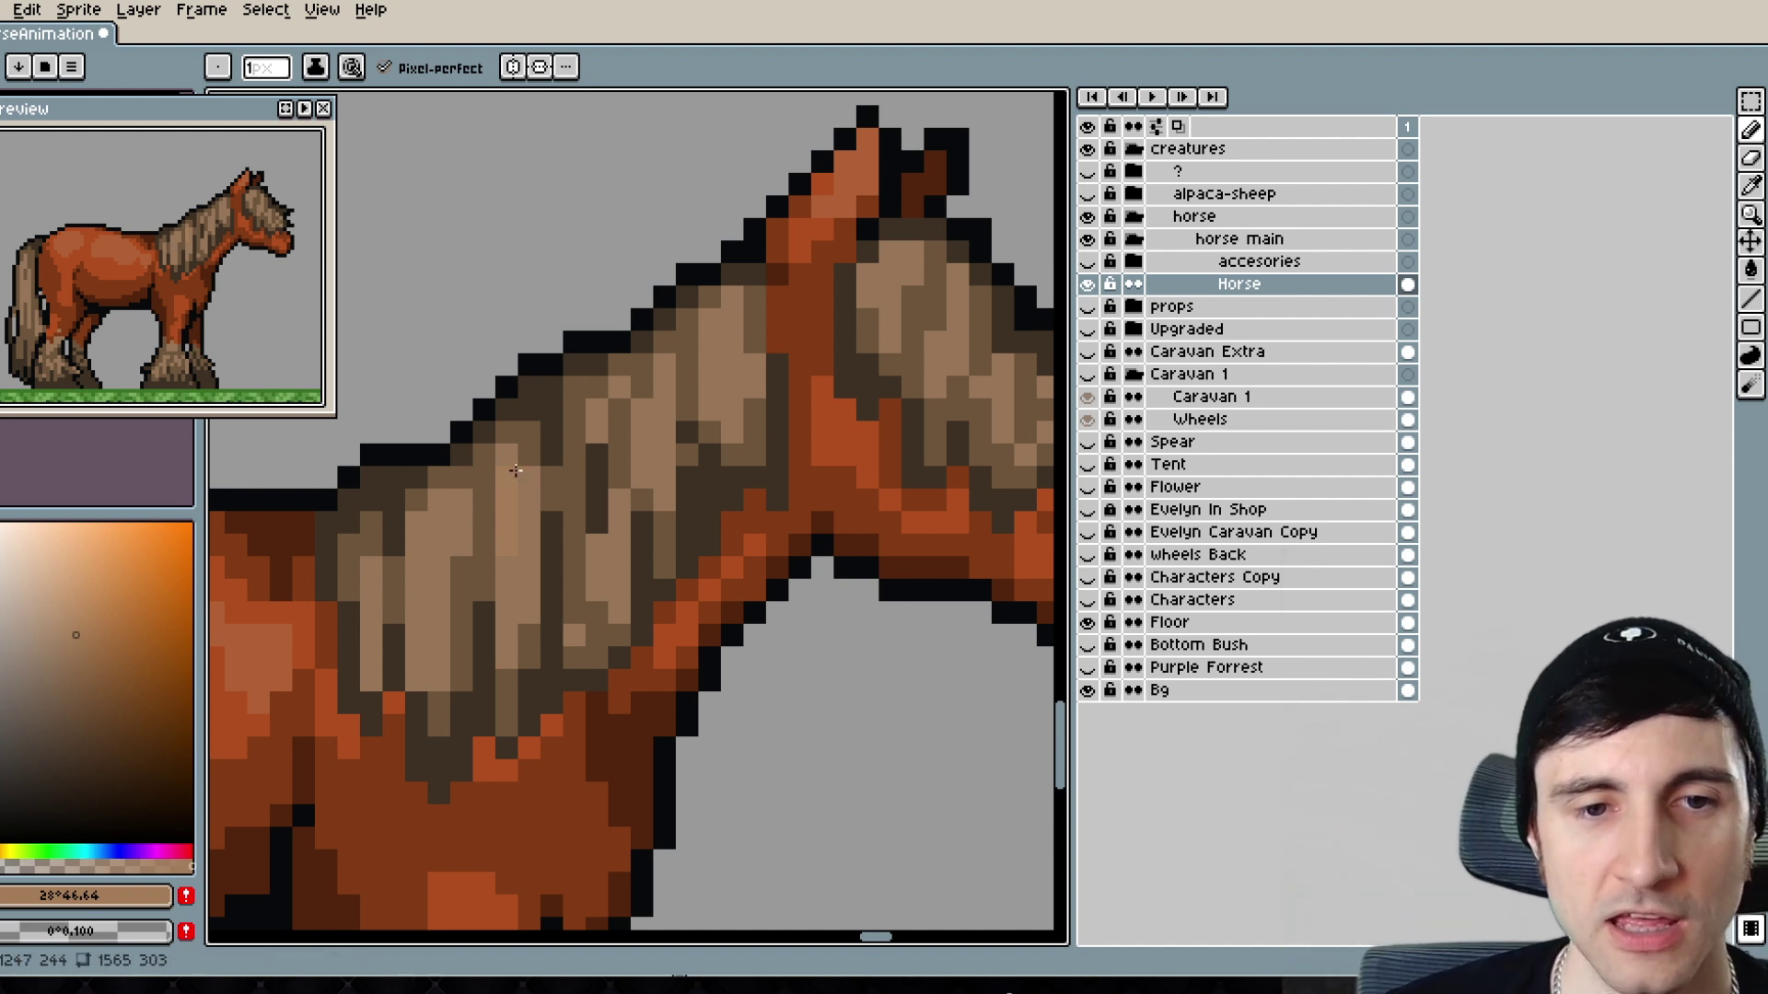
click(90, 634)
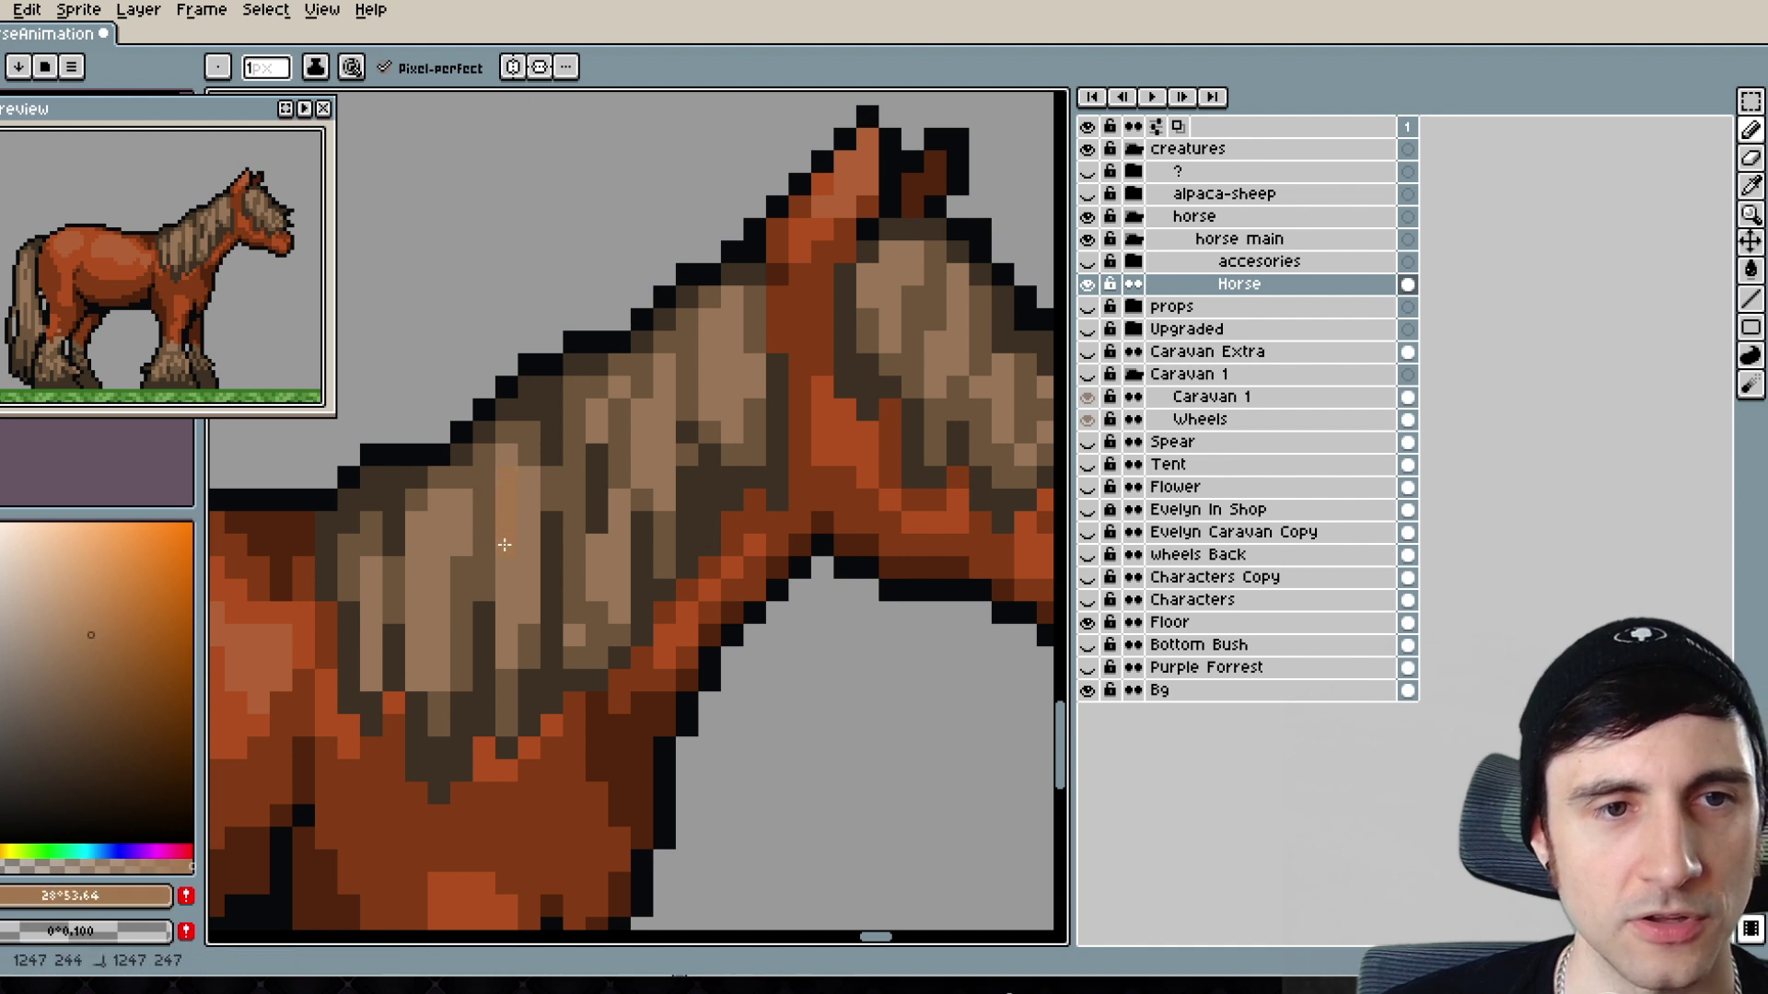
key(i)
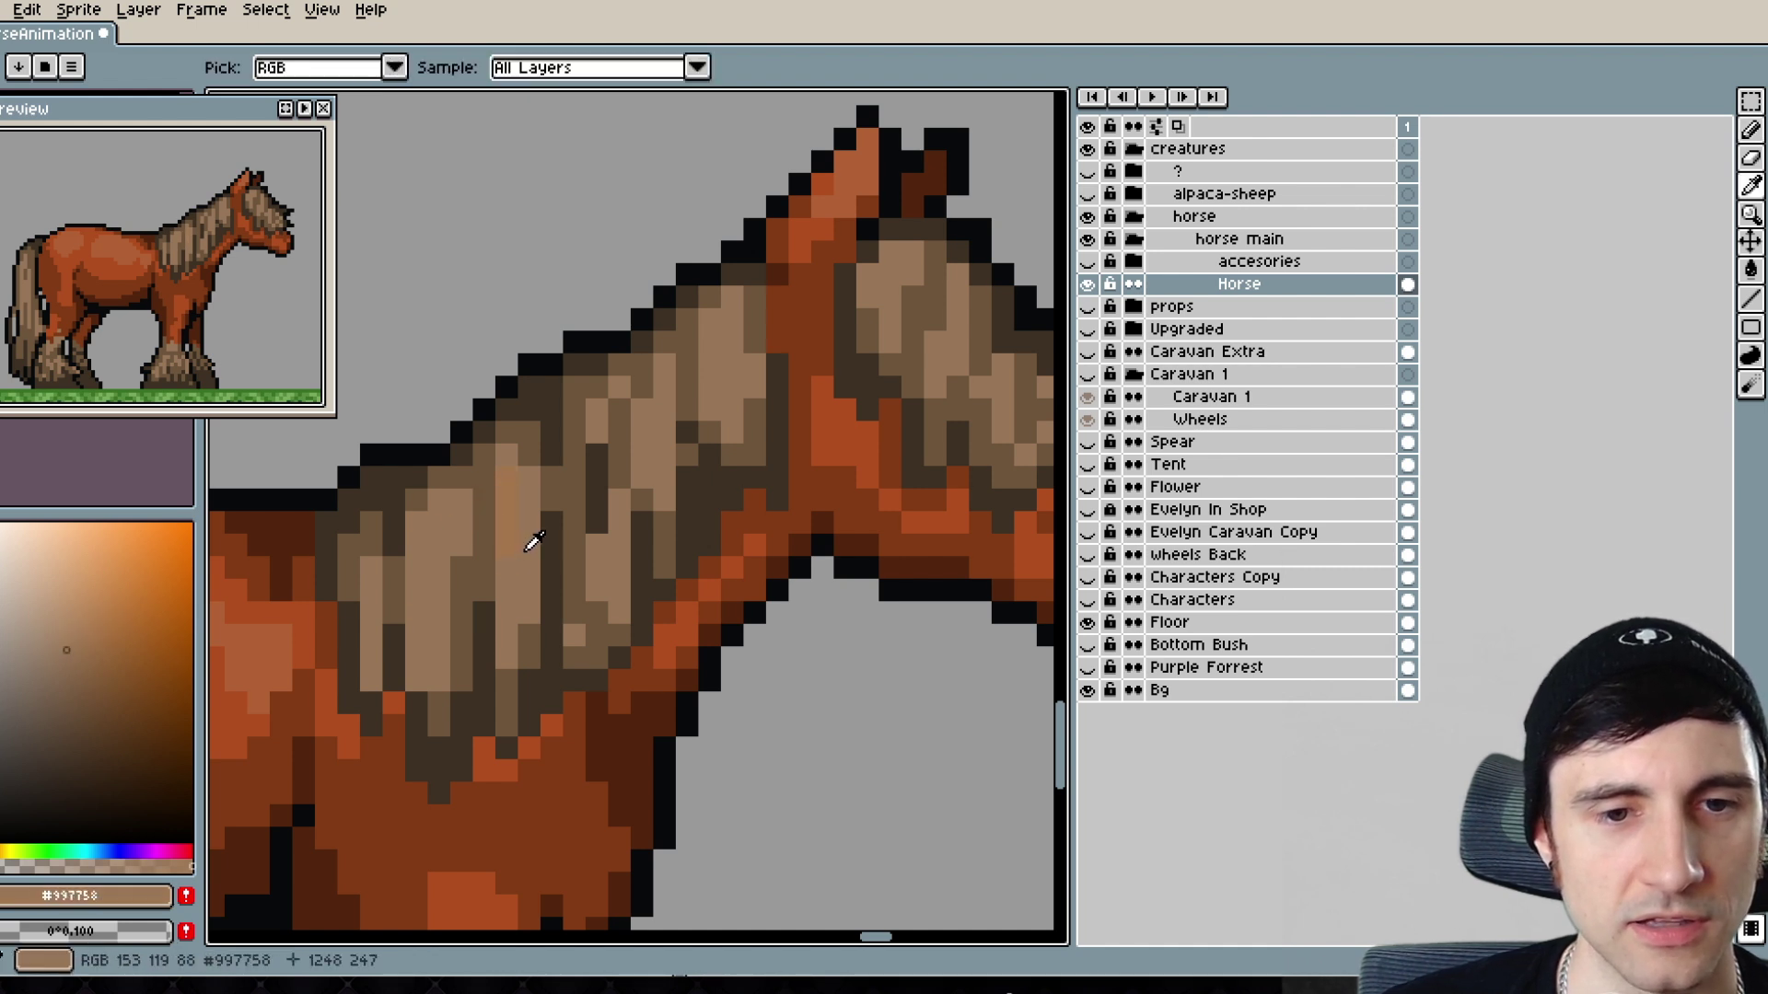
key(b)
click(72, 634)
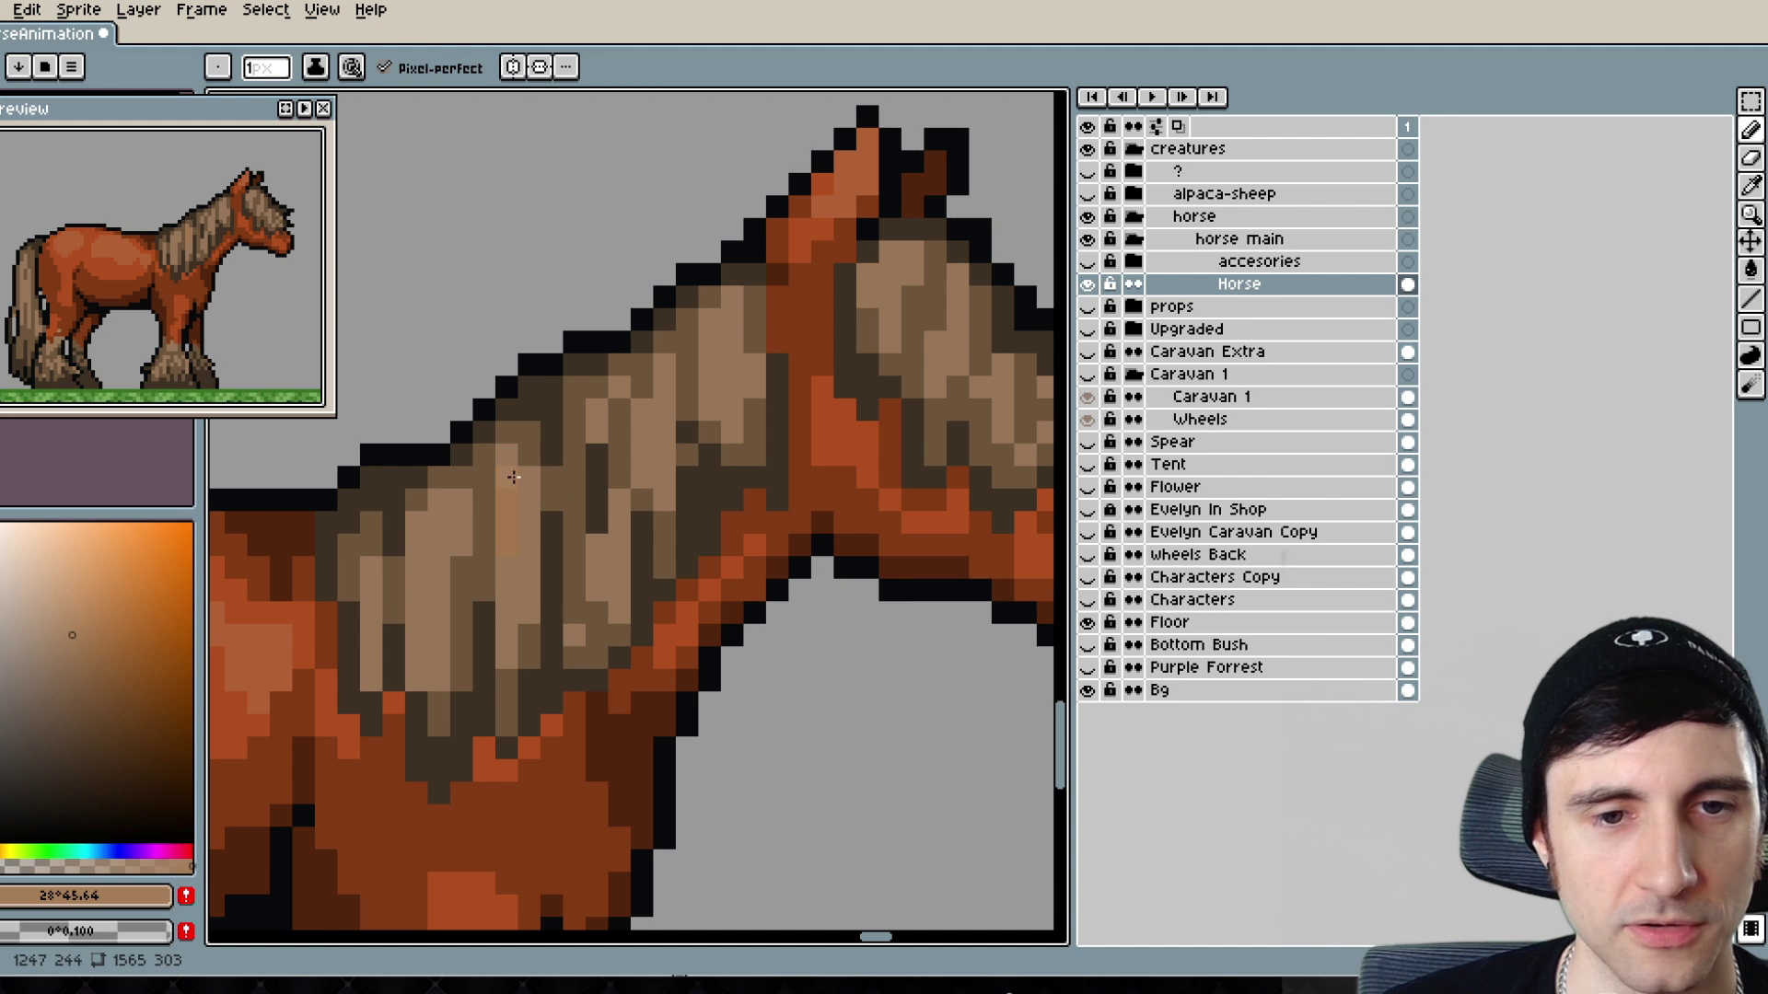
click(70, 612)
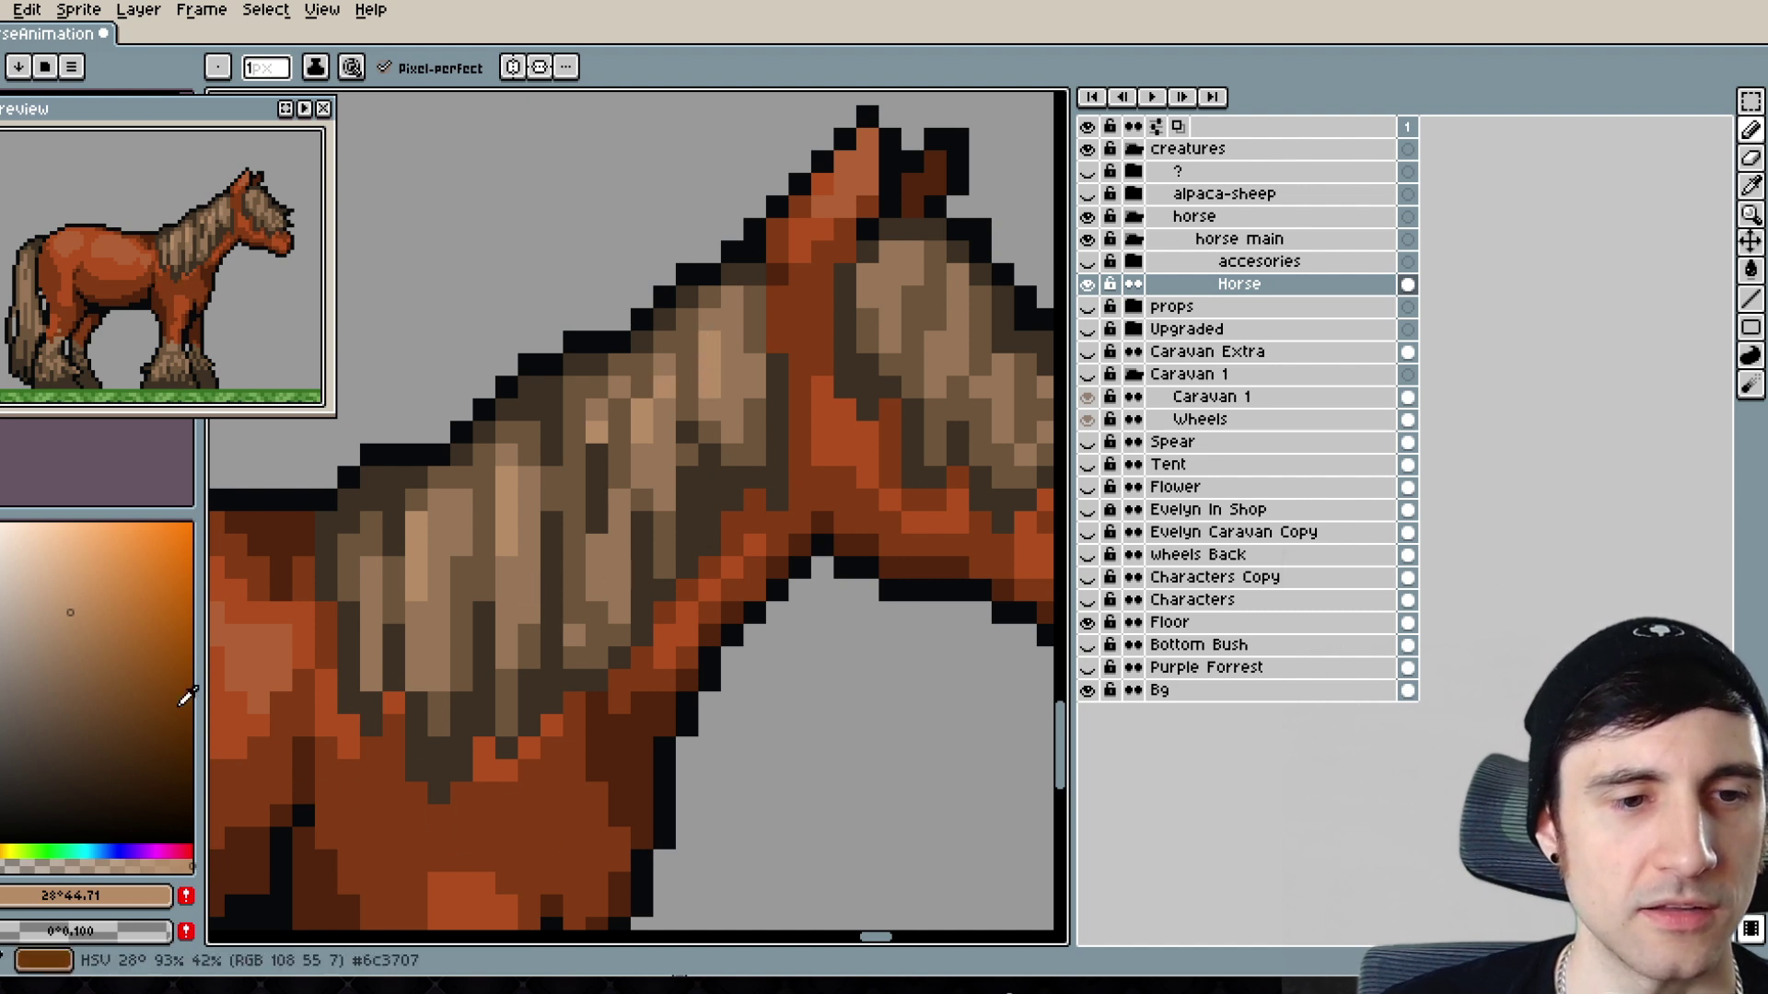
- Recolour all the mane highlights with HSV 28°, 46%, 75% using the Paint Bucket with Contiguous off
key(f)
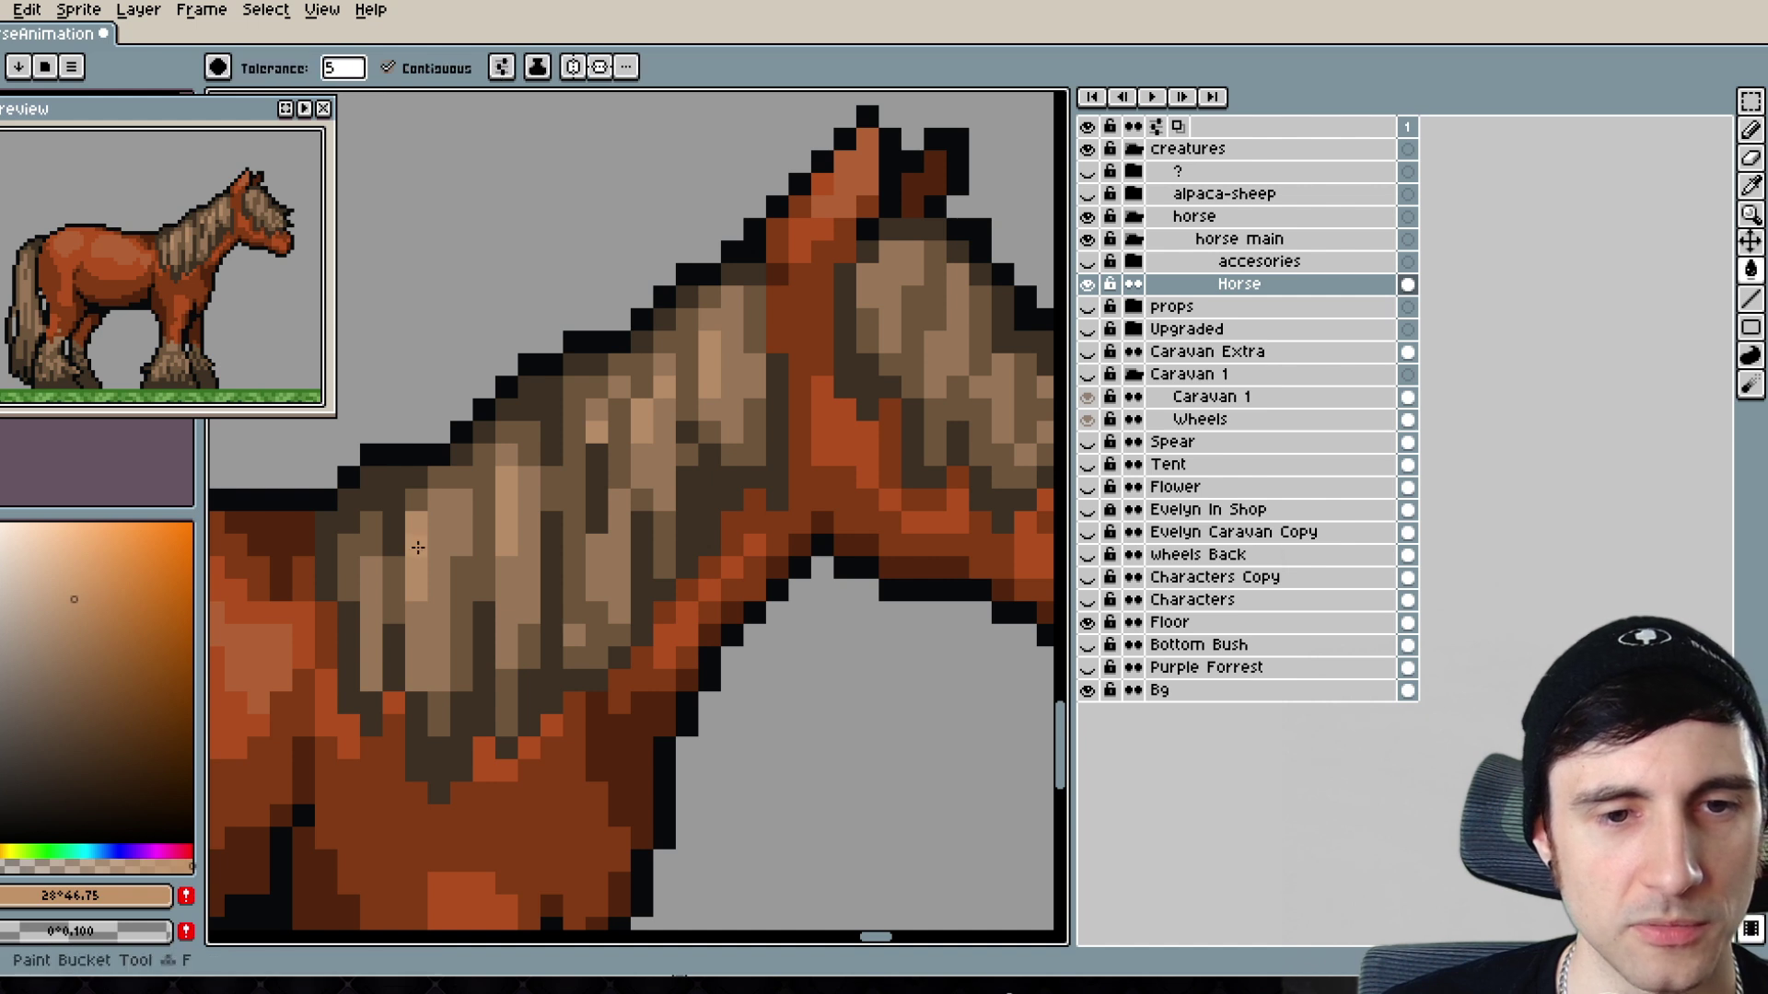
scroll(418, 550, up, 1)
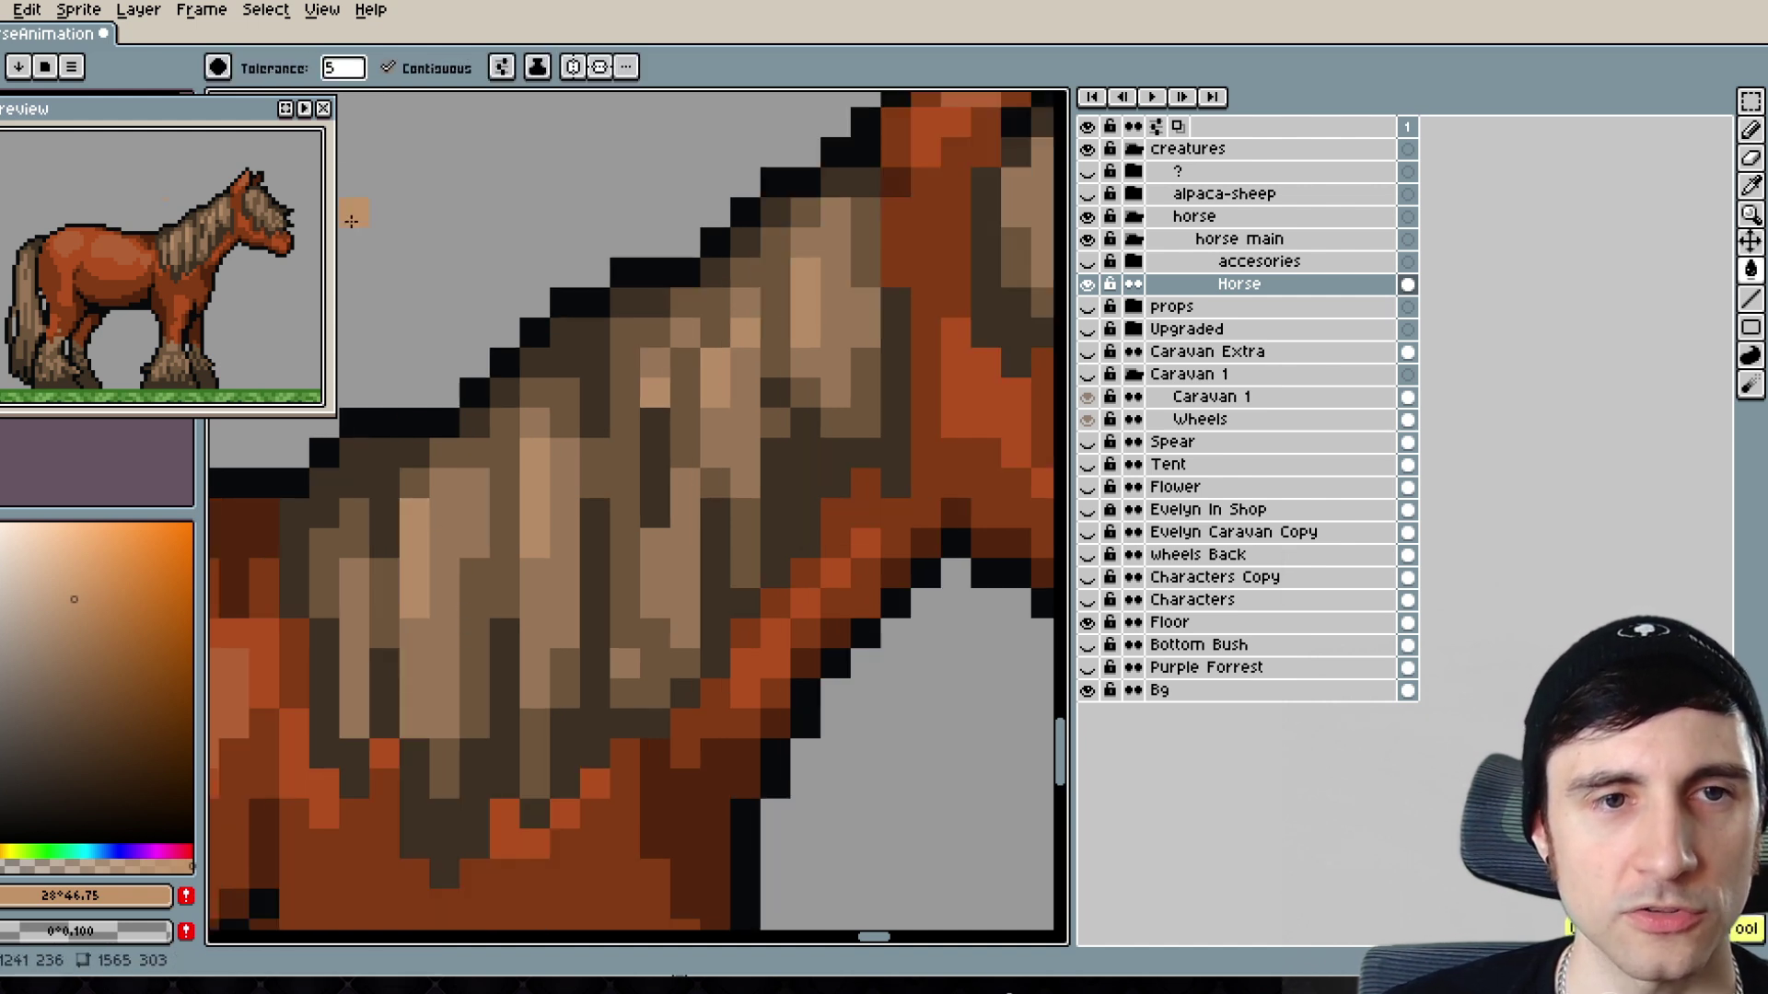
click(408, 72)
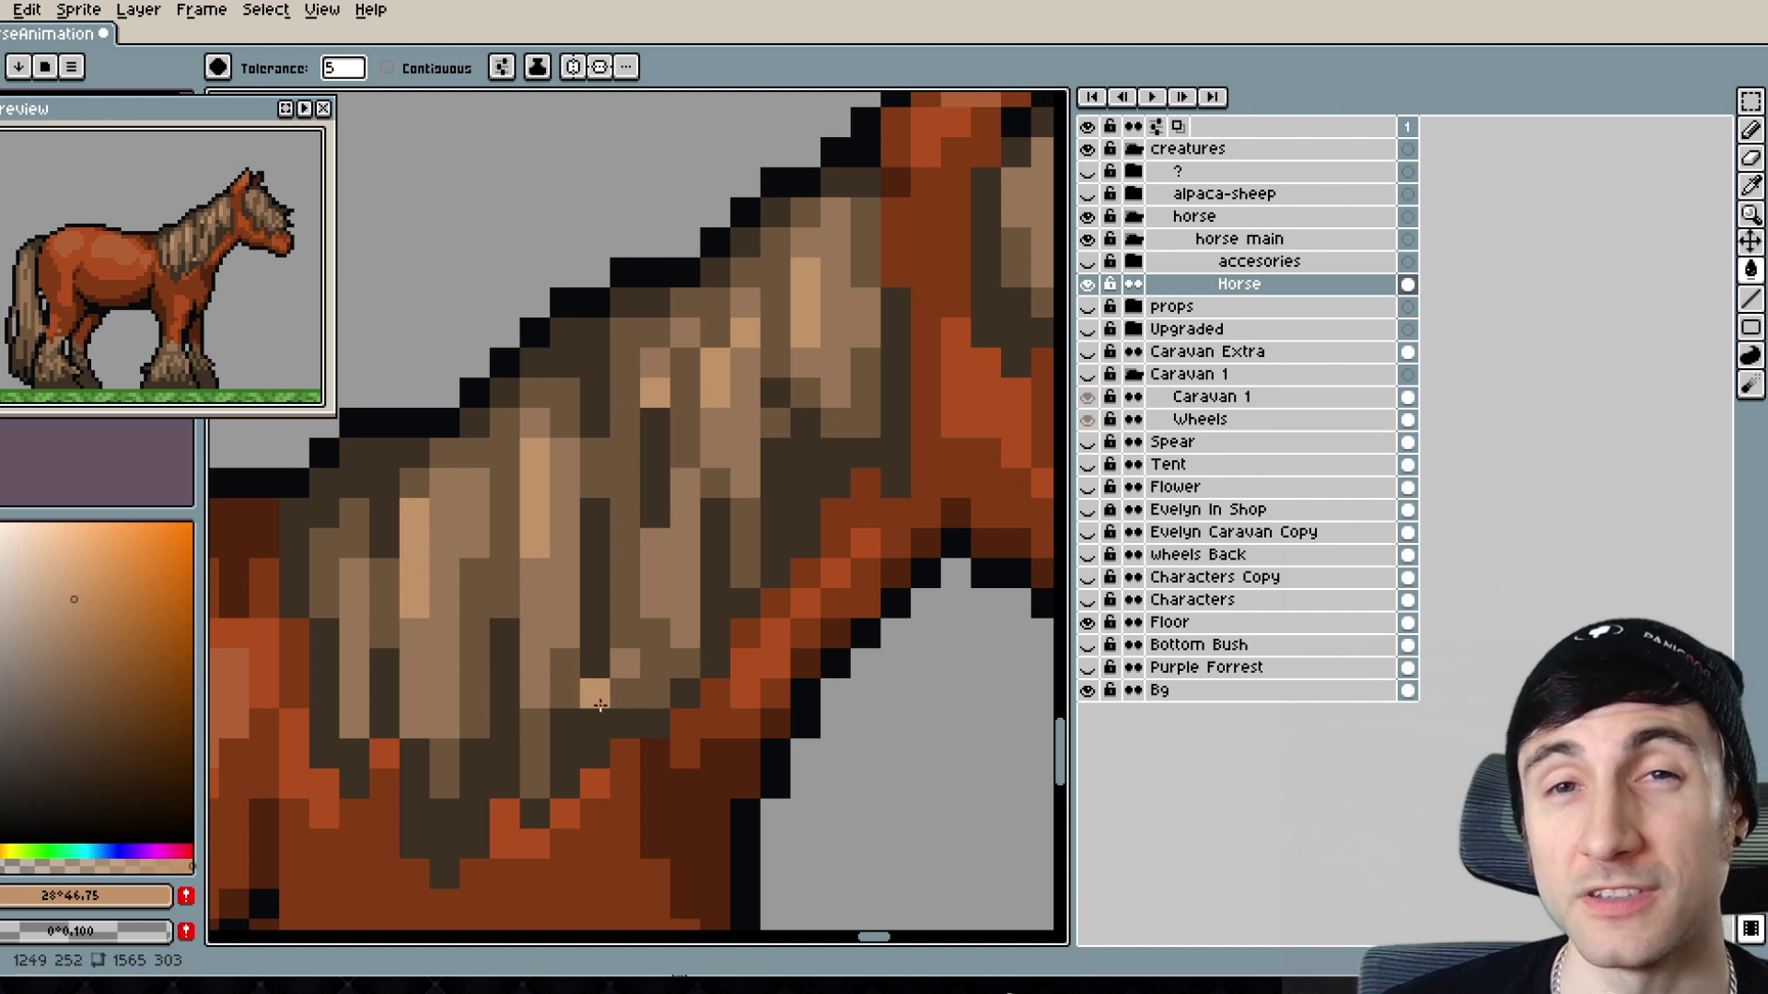
- Try recolouring all the mane highlights at once with pure orange #ff7a00
drag(168, 633, 256, 486)
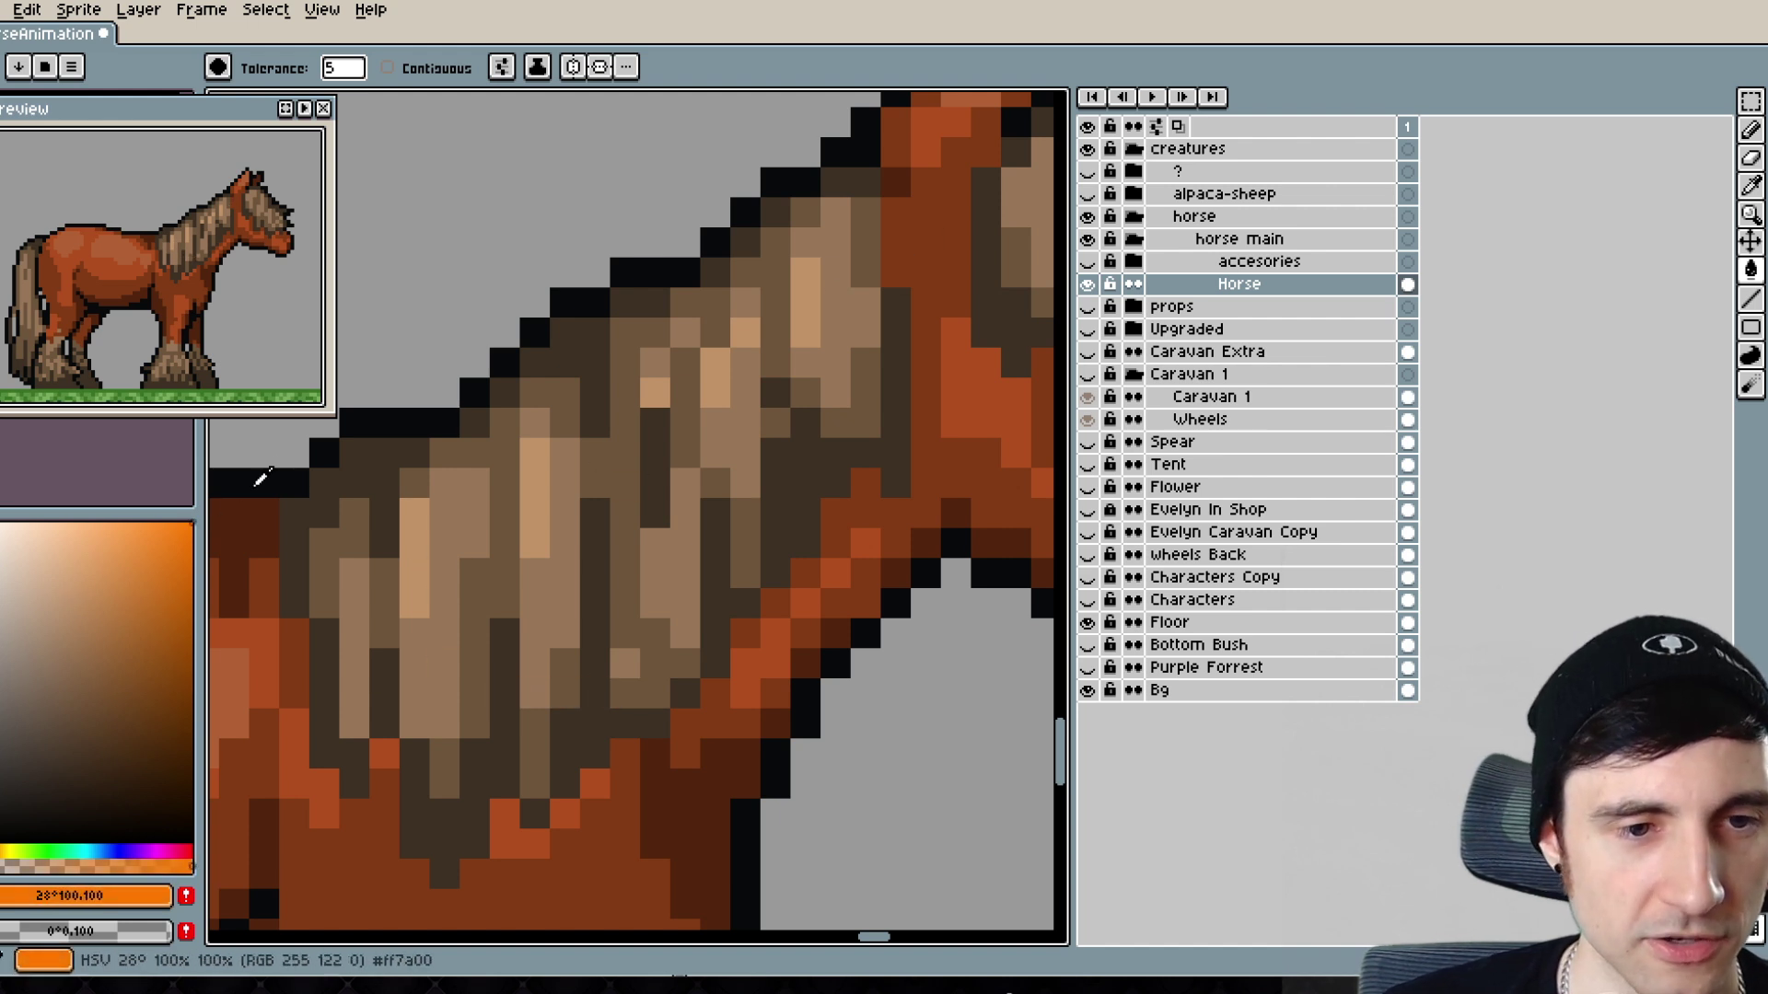
click(416, 547)
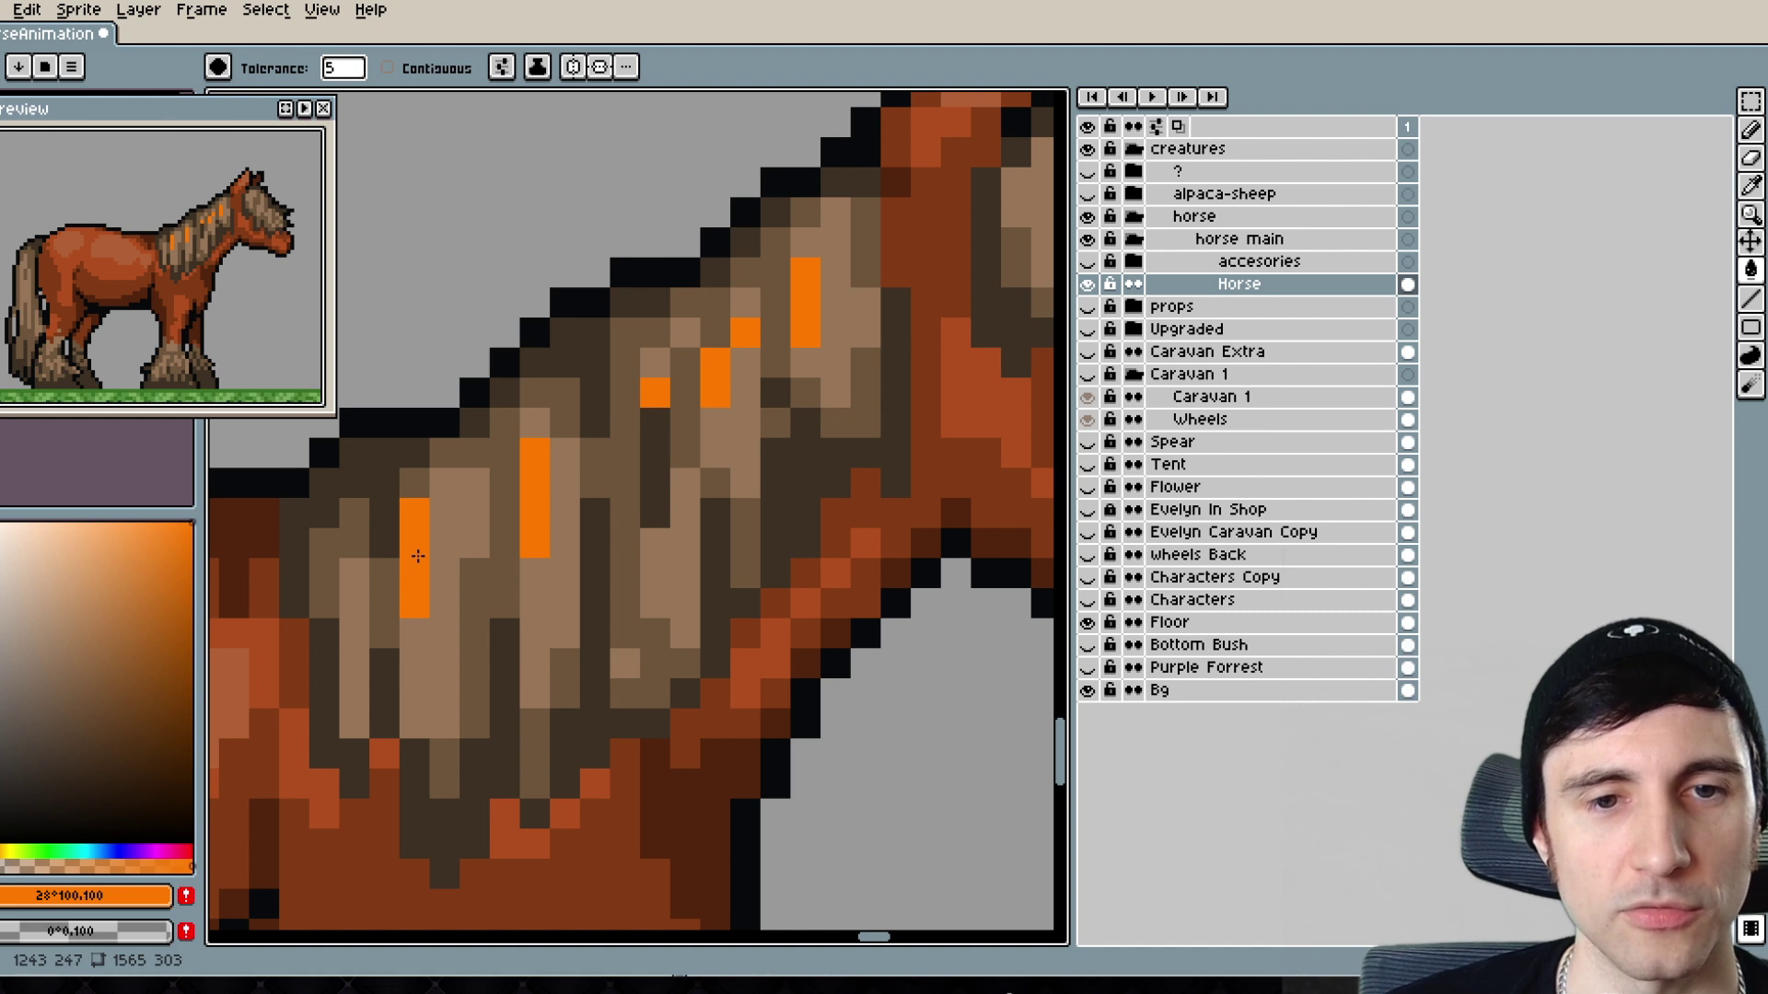
key(ctrl+z)
- Resample the highlight colour #c29368 from the mane and paint highlight strands on the forelock with the Pencil
key(b)
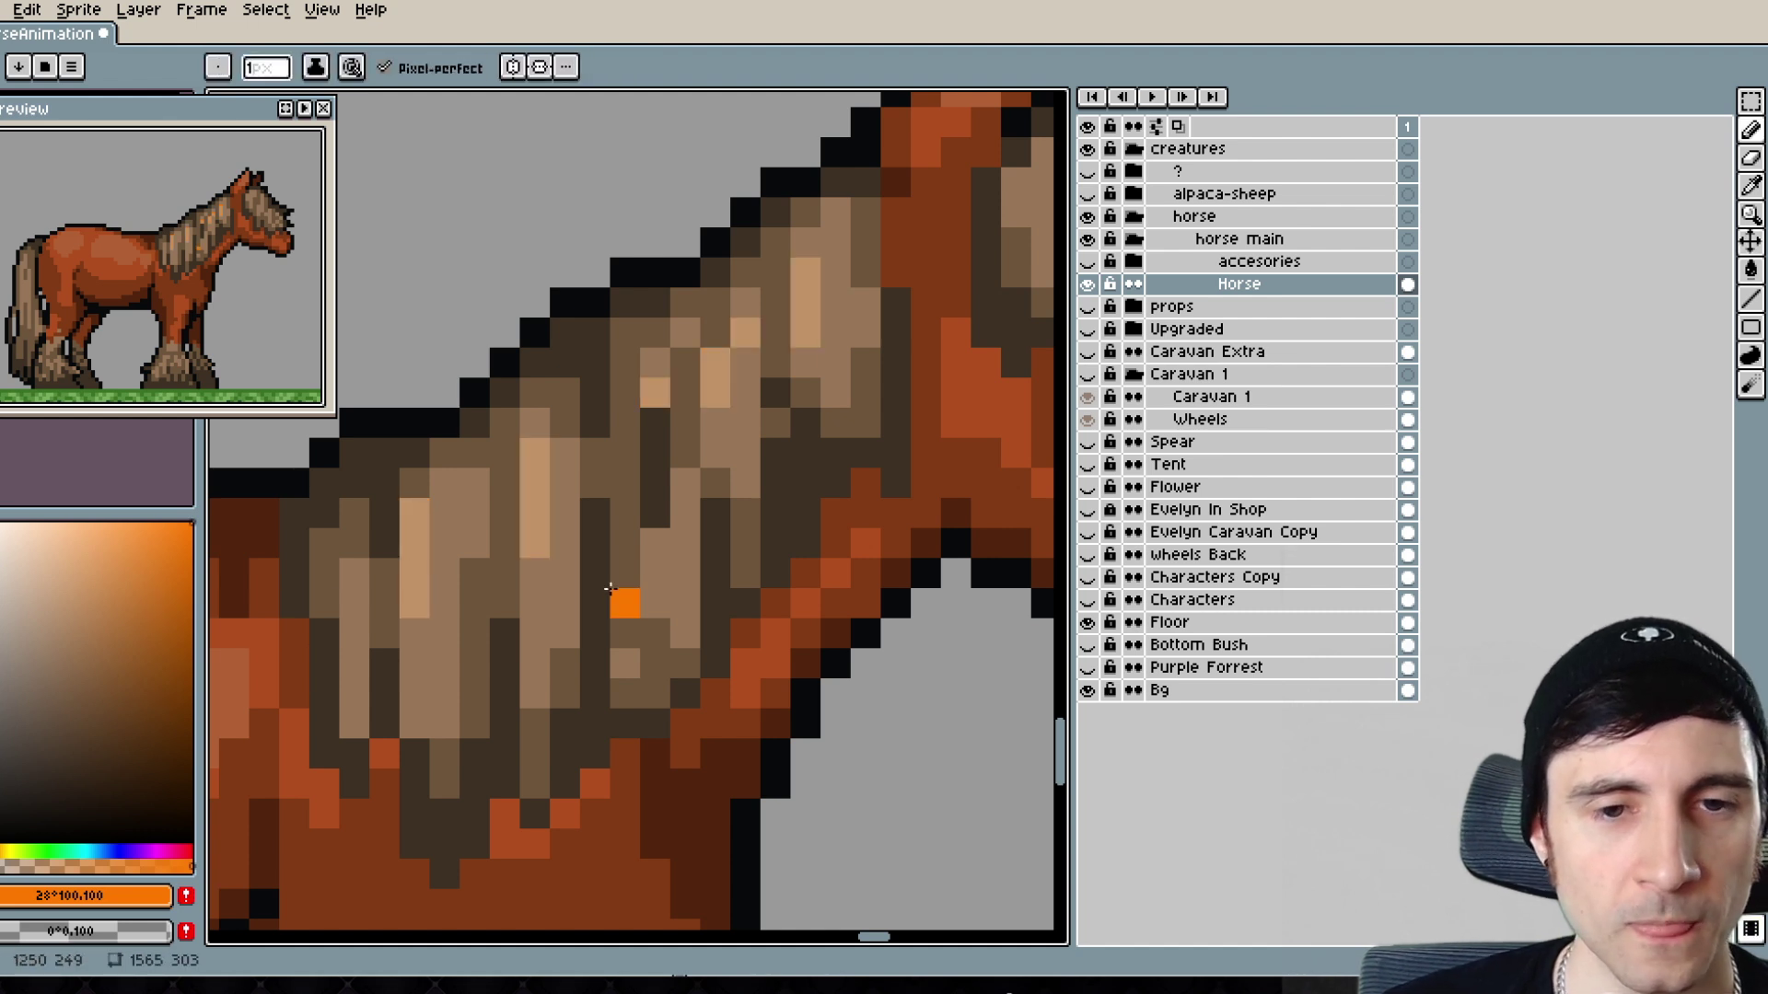
drag(611, 588, 565, 635)
alt+click(371, 553)
scroll(500, 526, down, 3)
drag(580, 470, 426, 558)
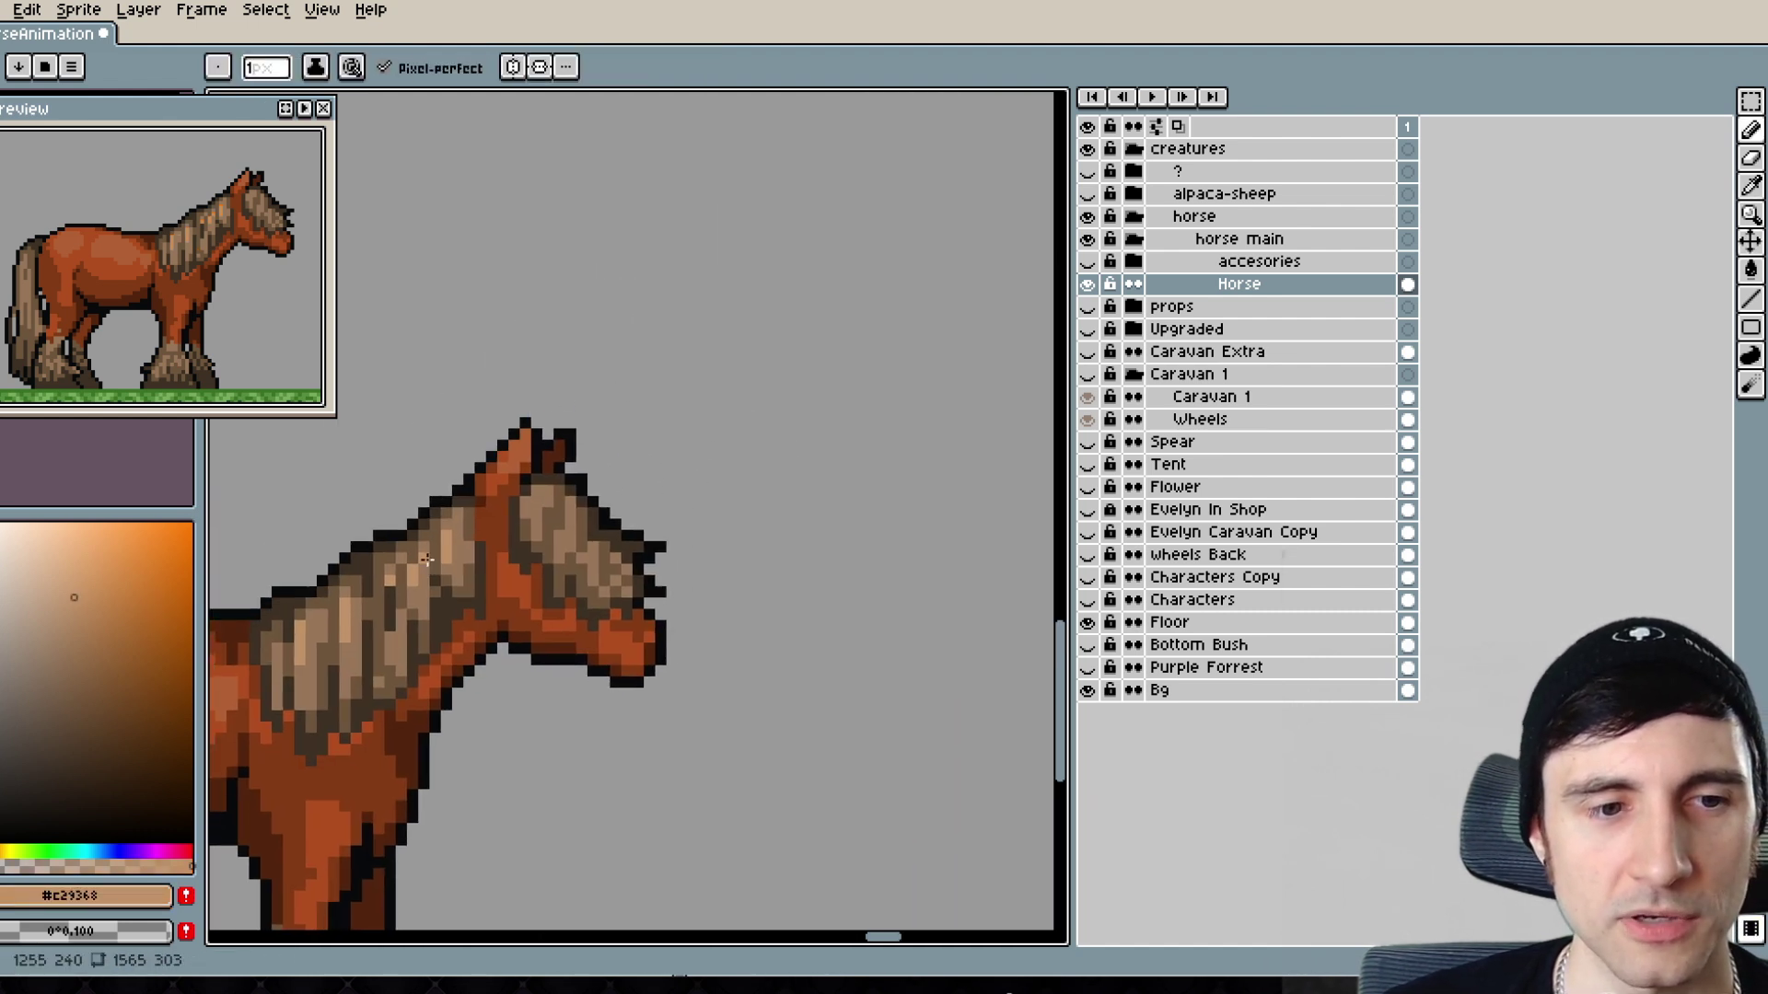
scroll(451, 560, up, 2)
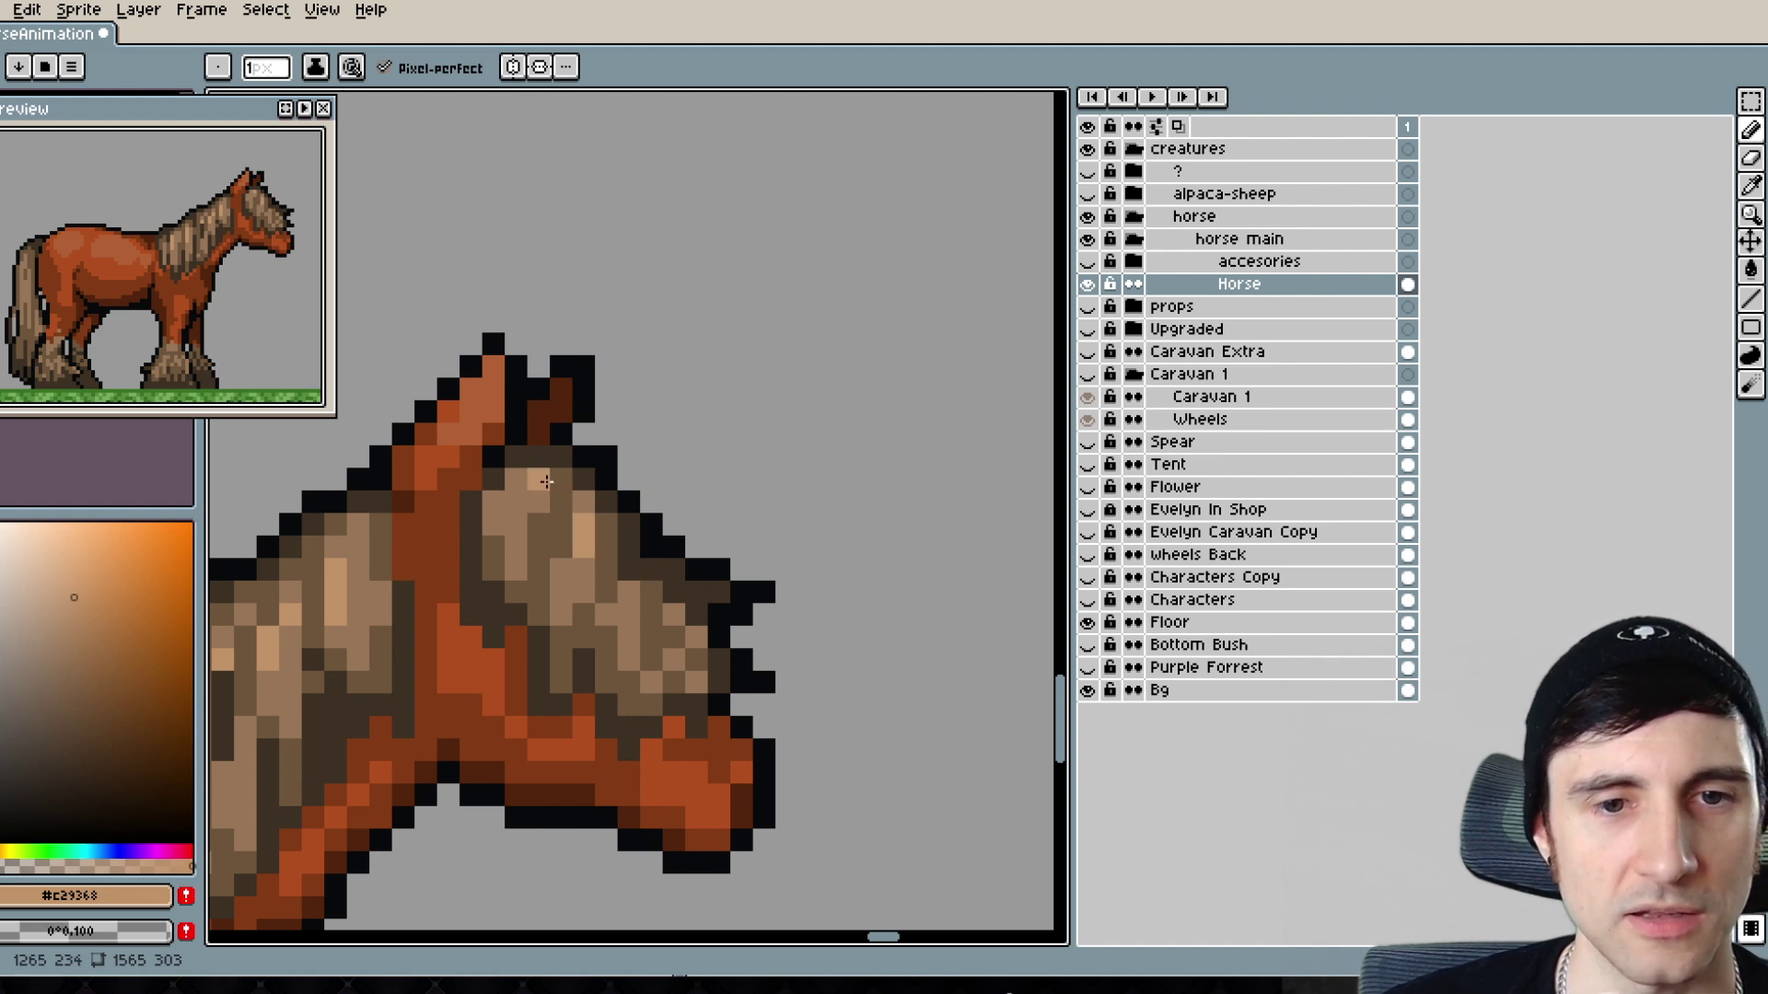
- Paint short highlight strands on the upper half of the horse's tail with the highlight colour #c29368
scroll(463, 710, down, 5)
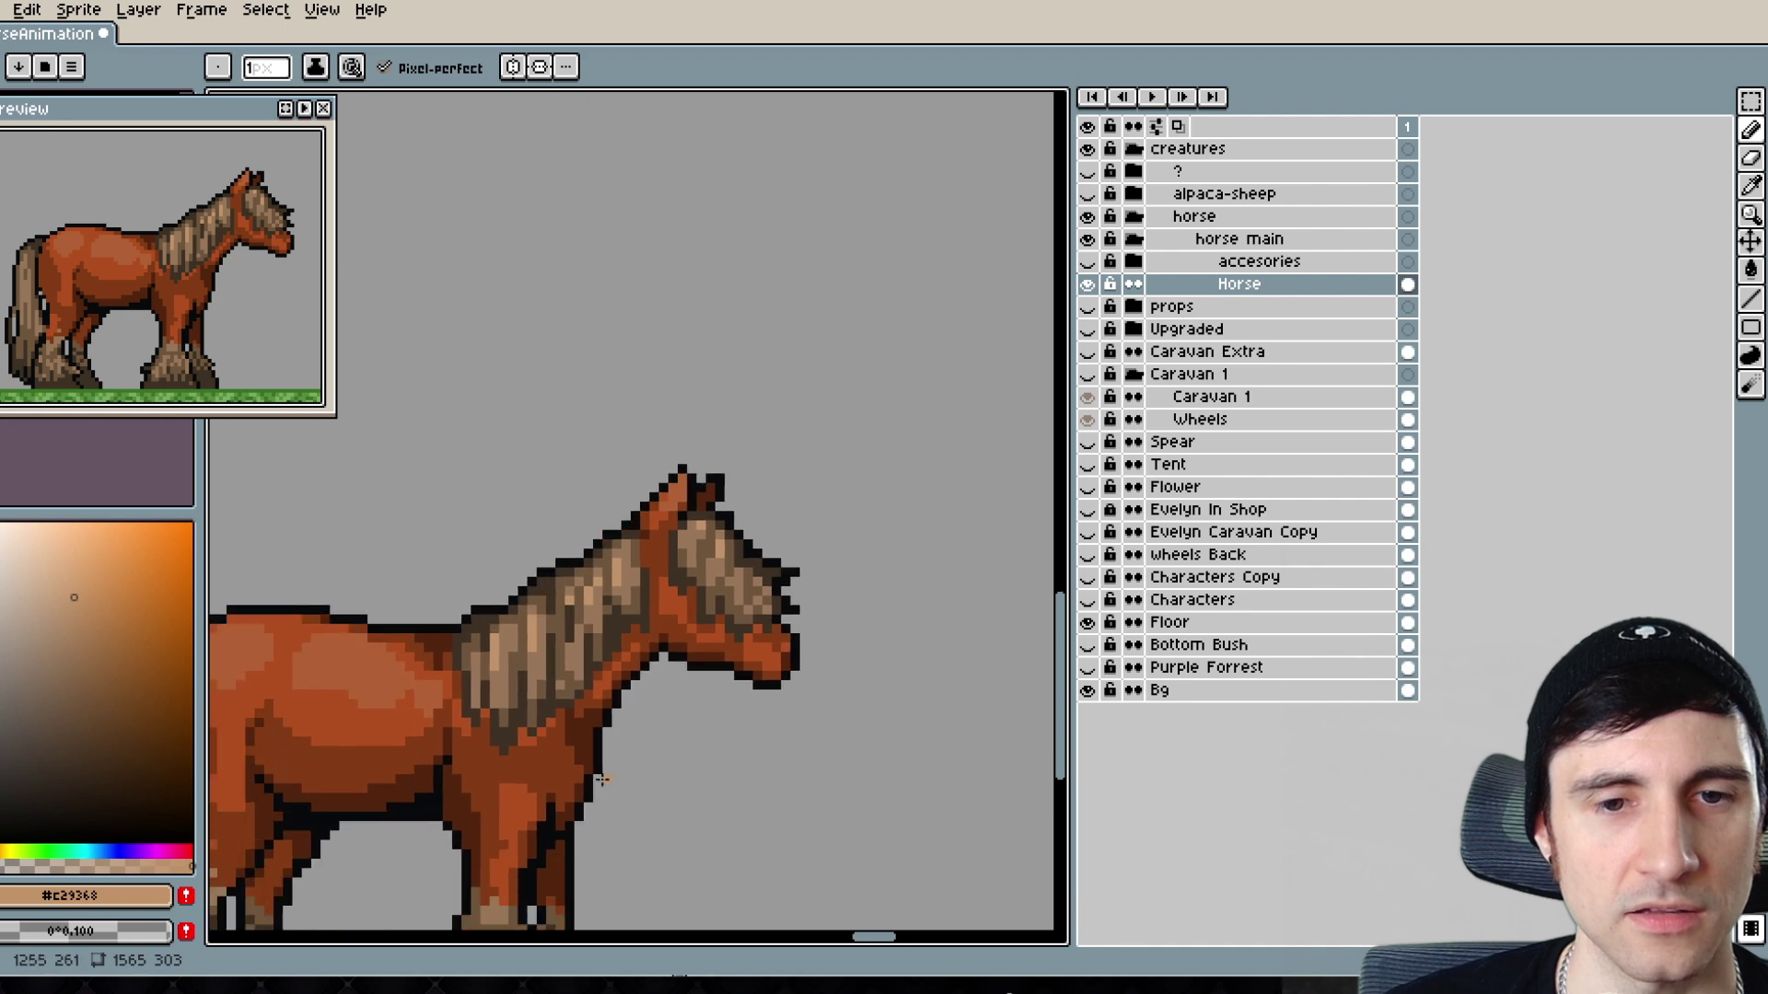
scroll(744, 591, down, 2)
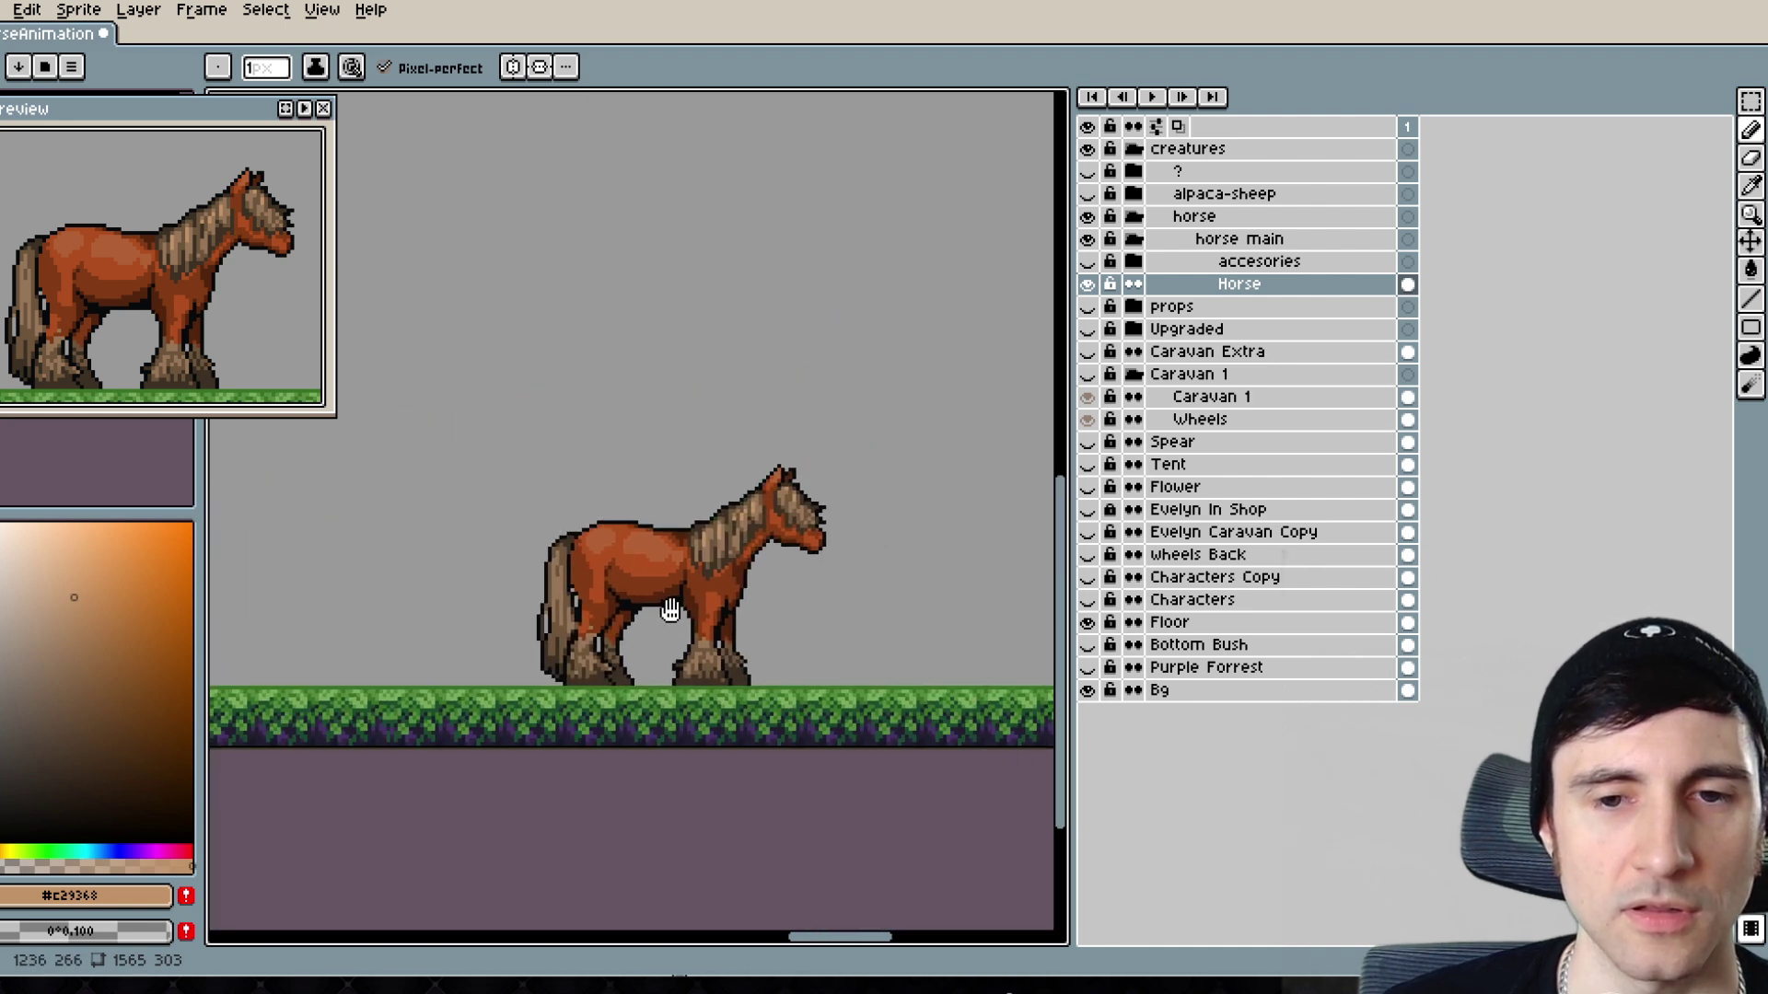
scroll(618, 645, up, 1)
drag(583, 626, 576, 628)
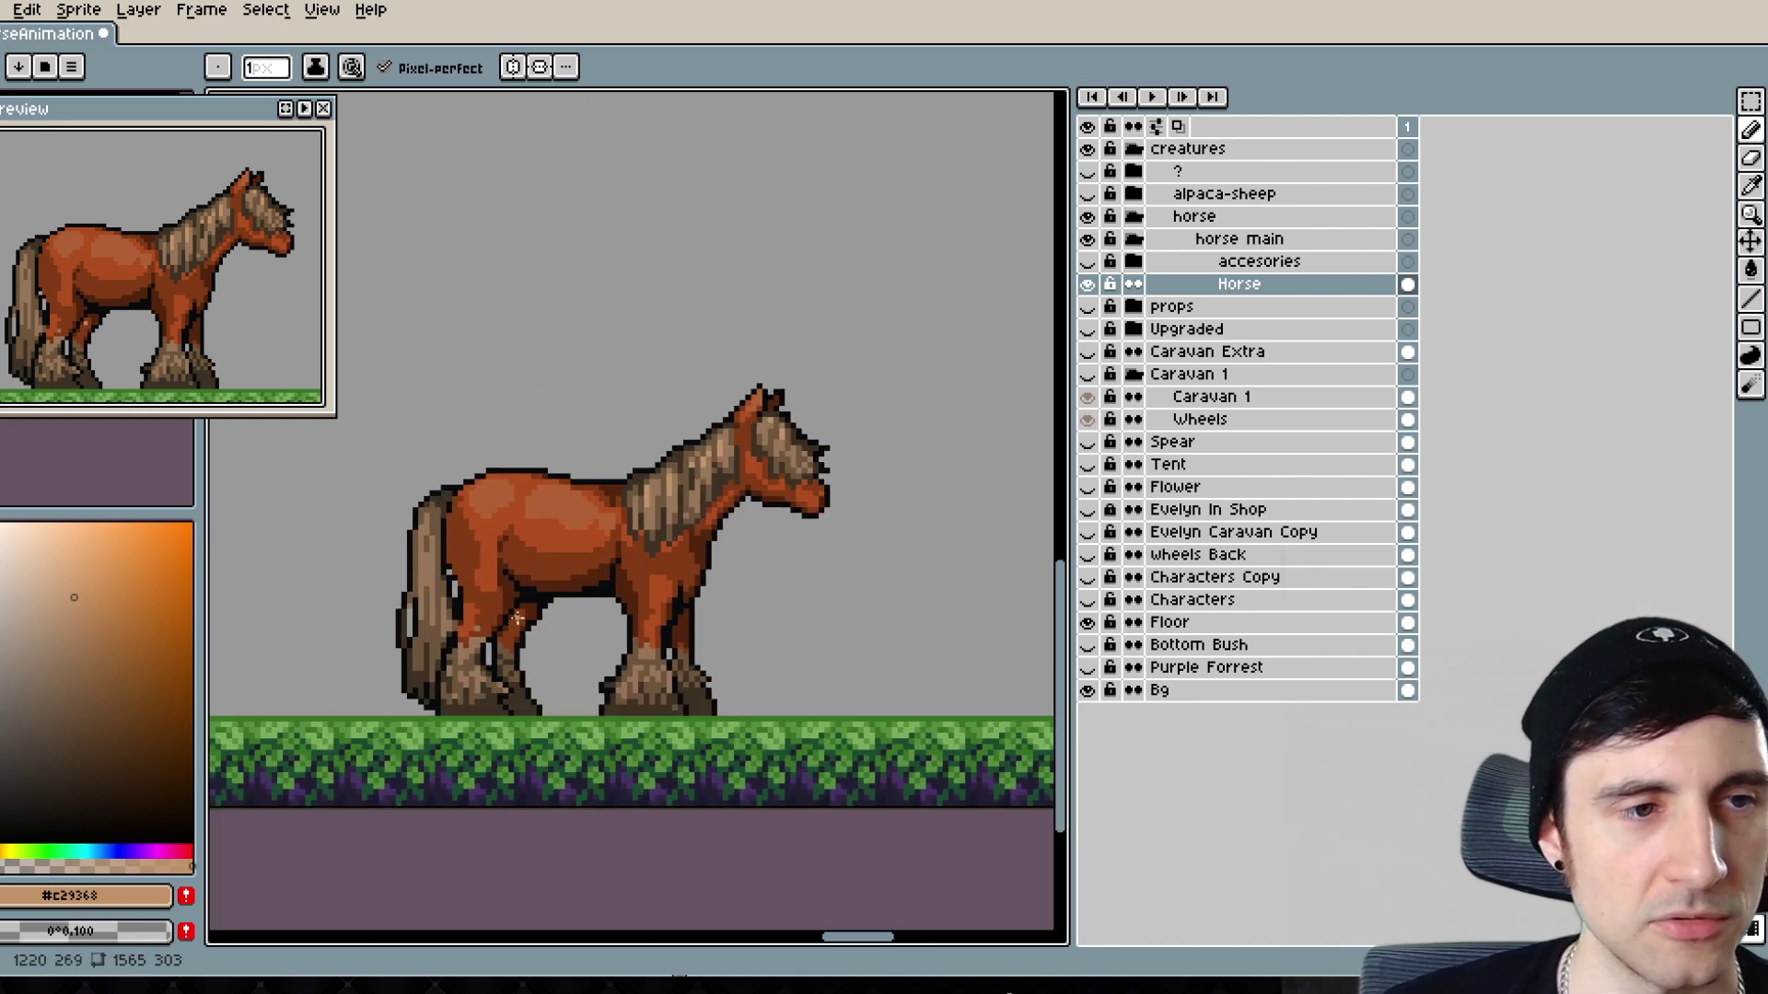
scroll(492, 573, up, 4)
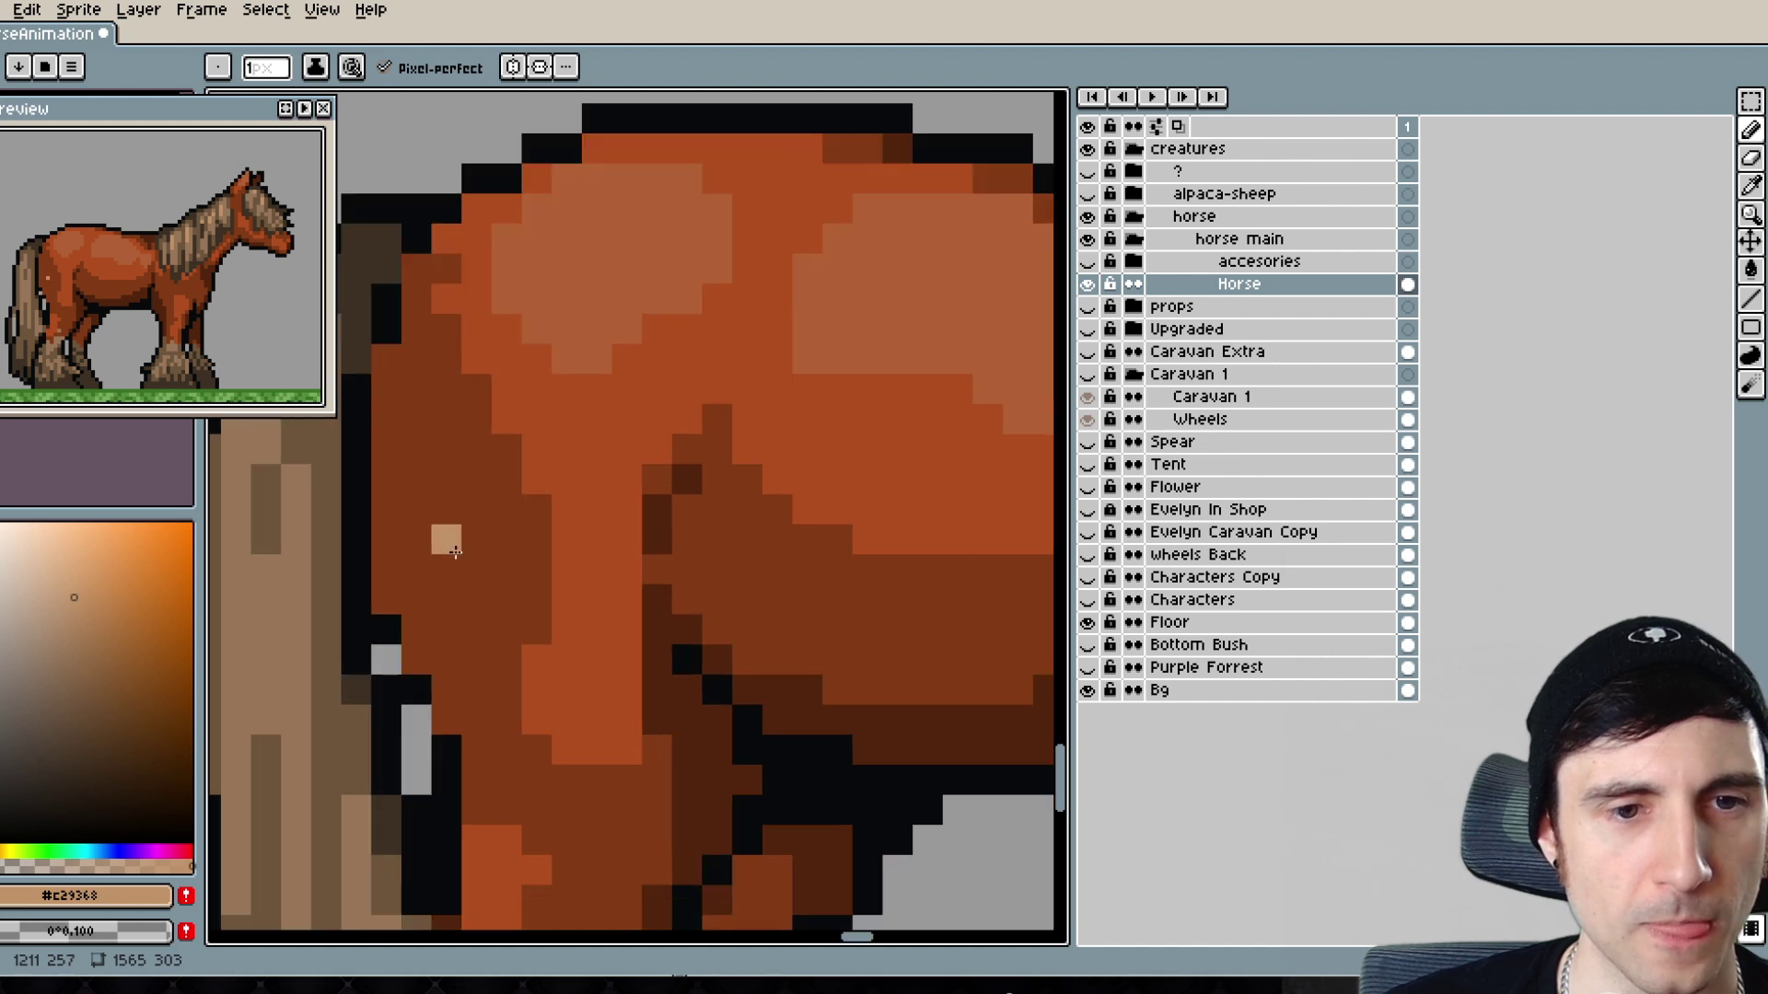
drag(455, 552, 729, 598)
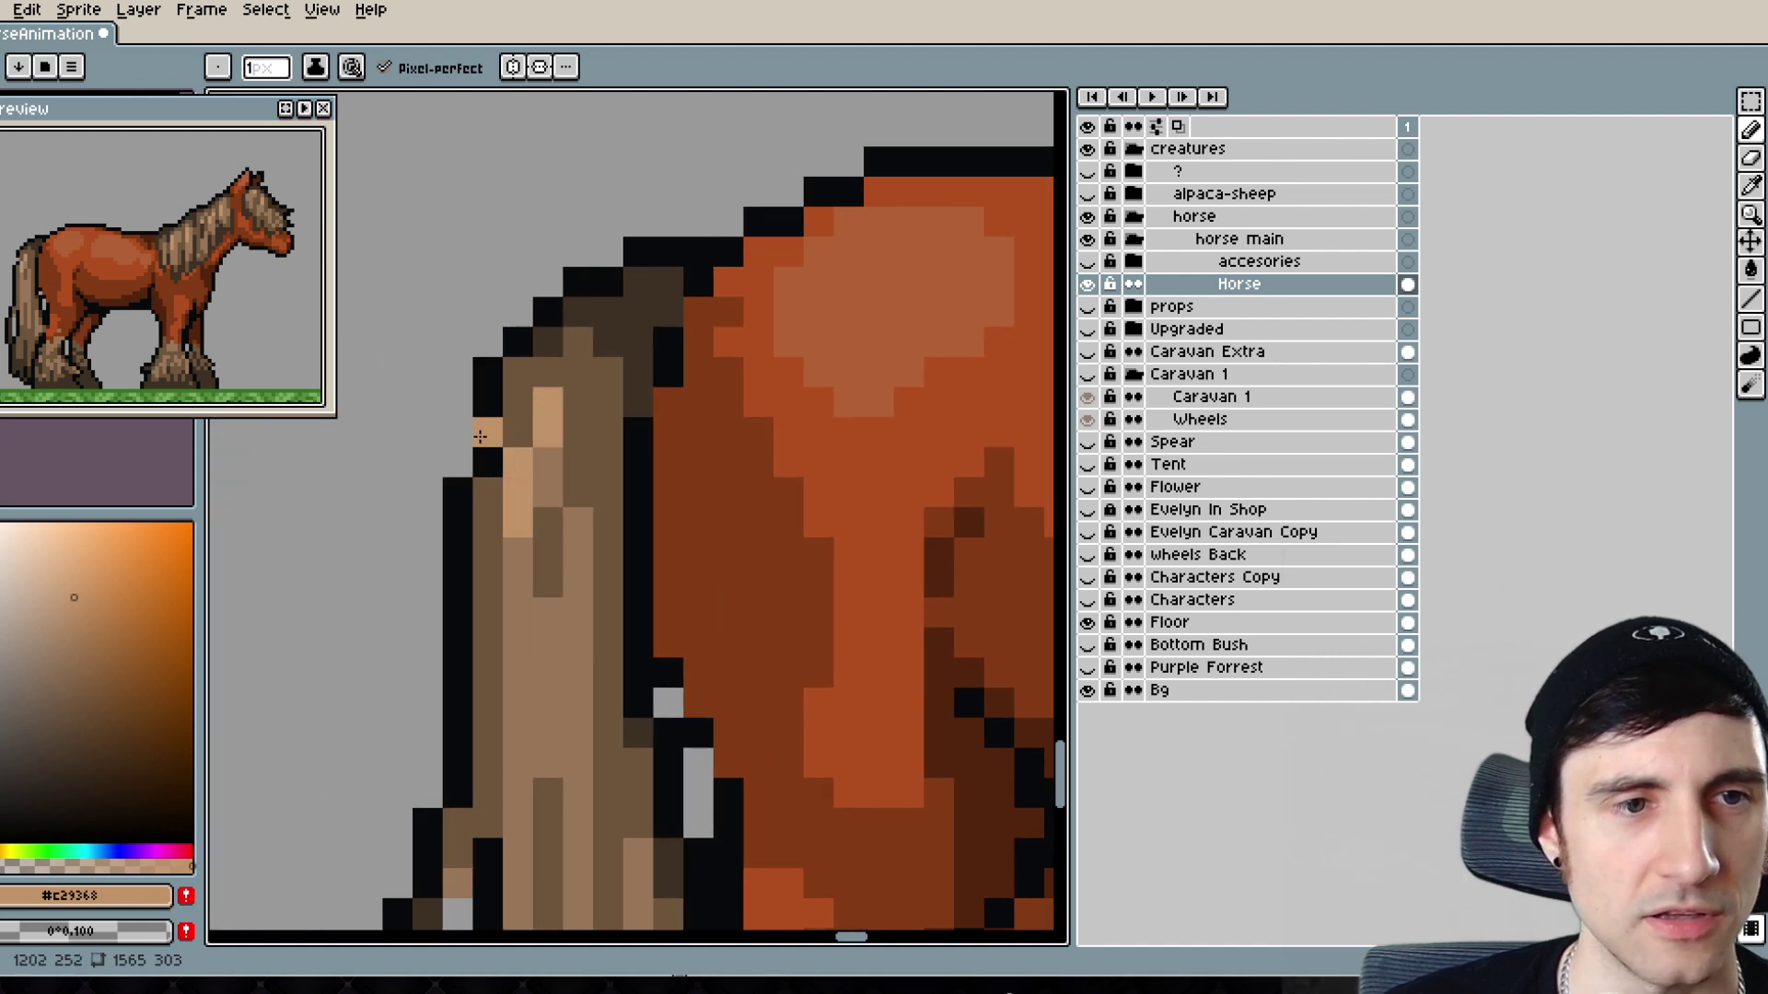
key(v)
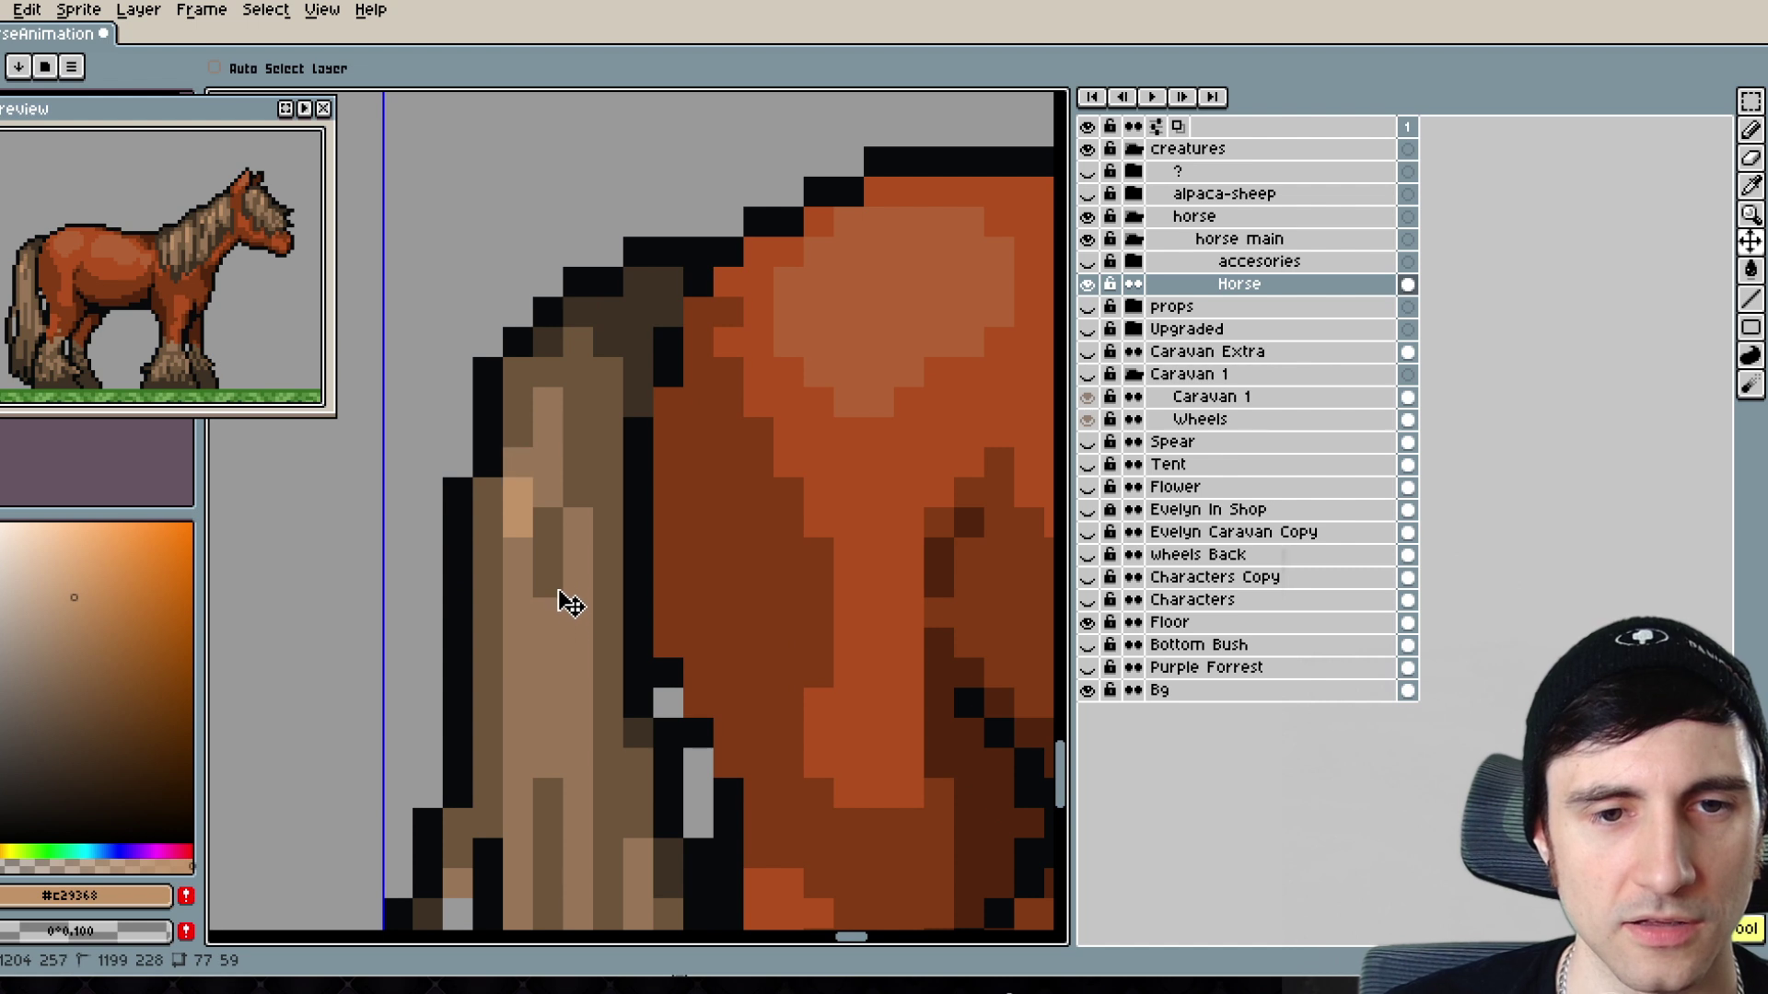
key(b)
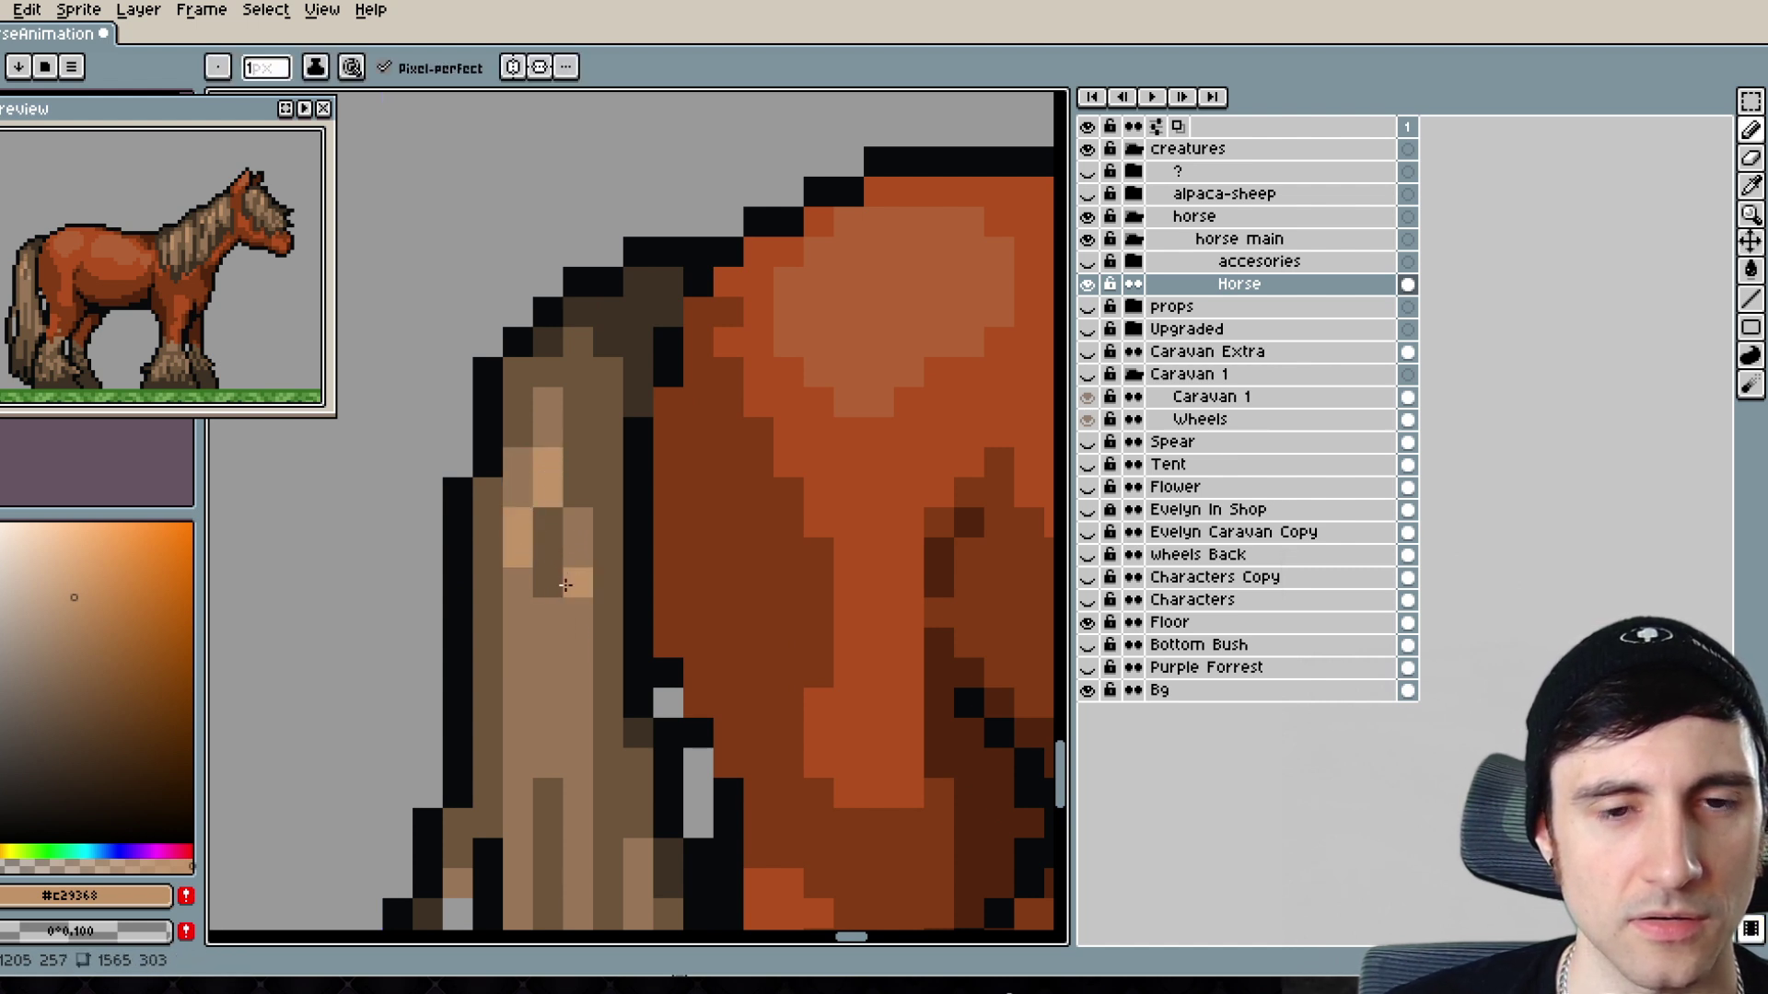
drag(572, 724, 562, 611)
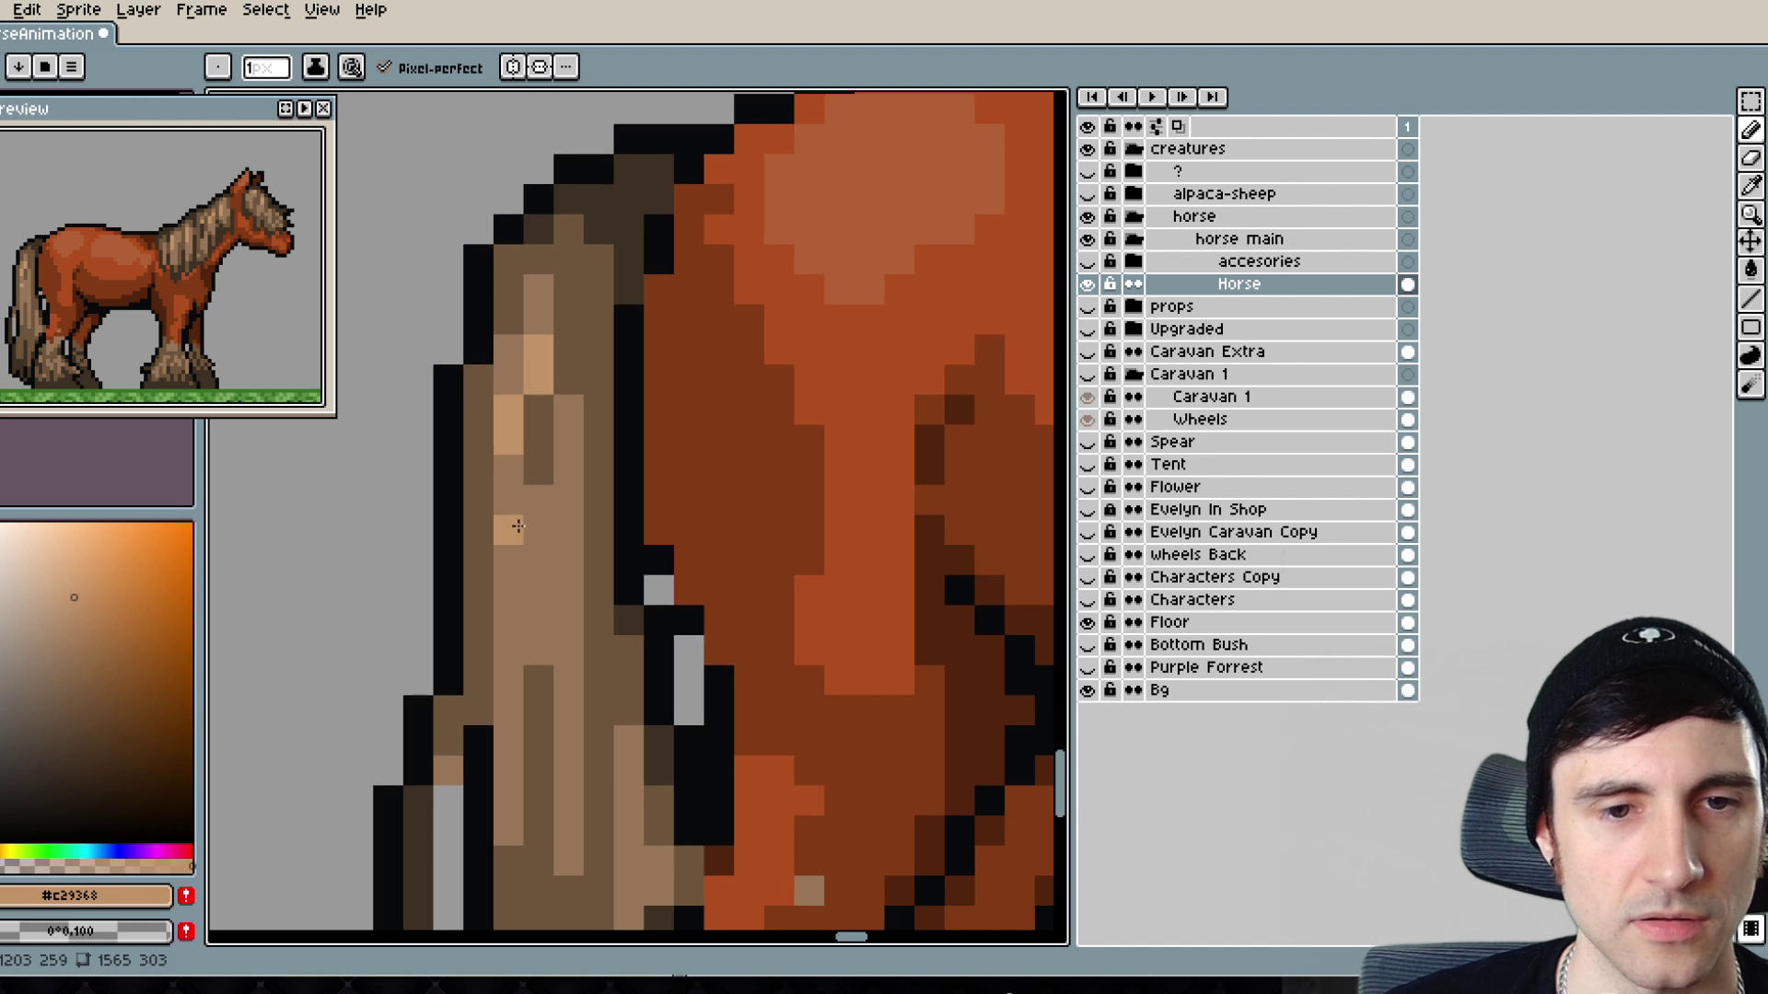
scroll(714, 774, down, 1)
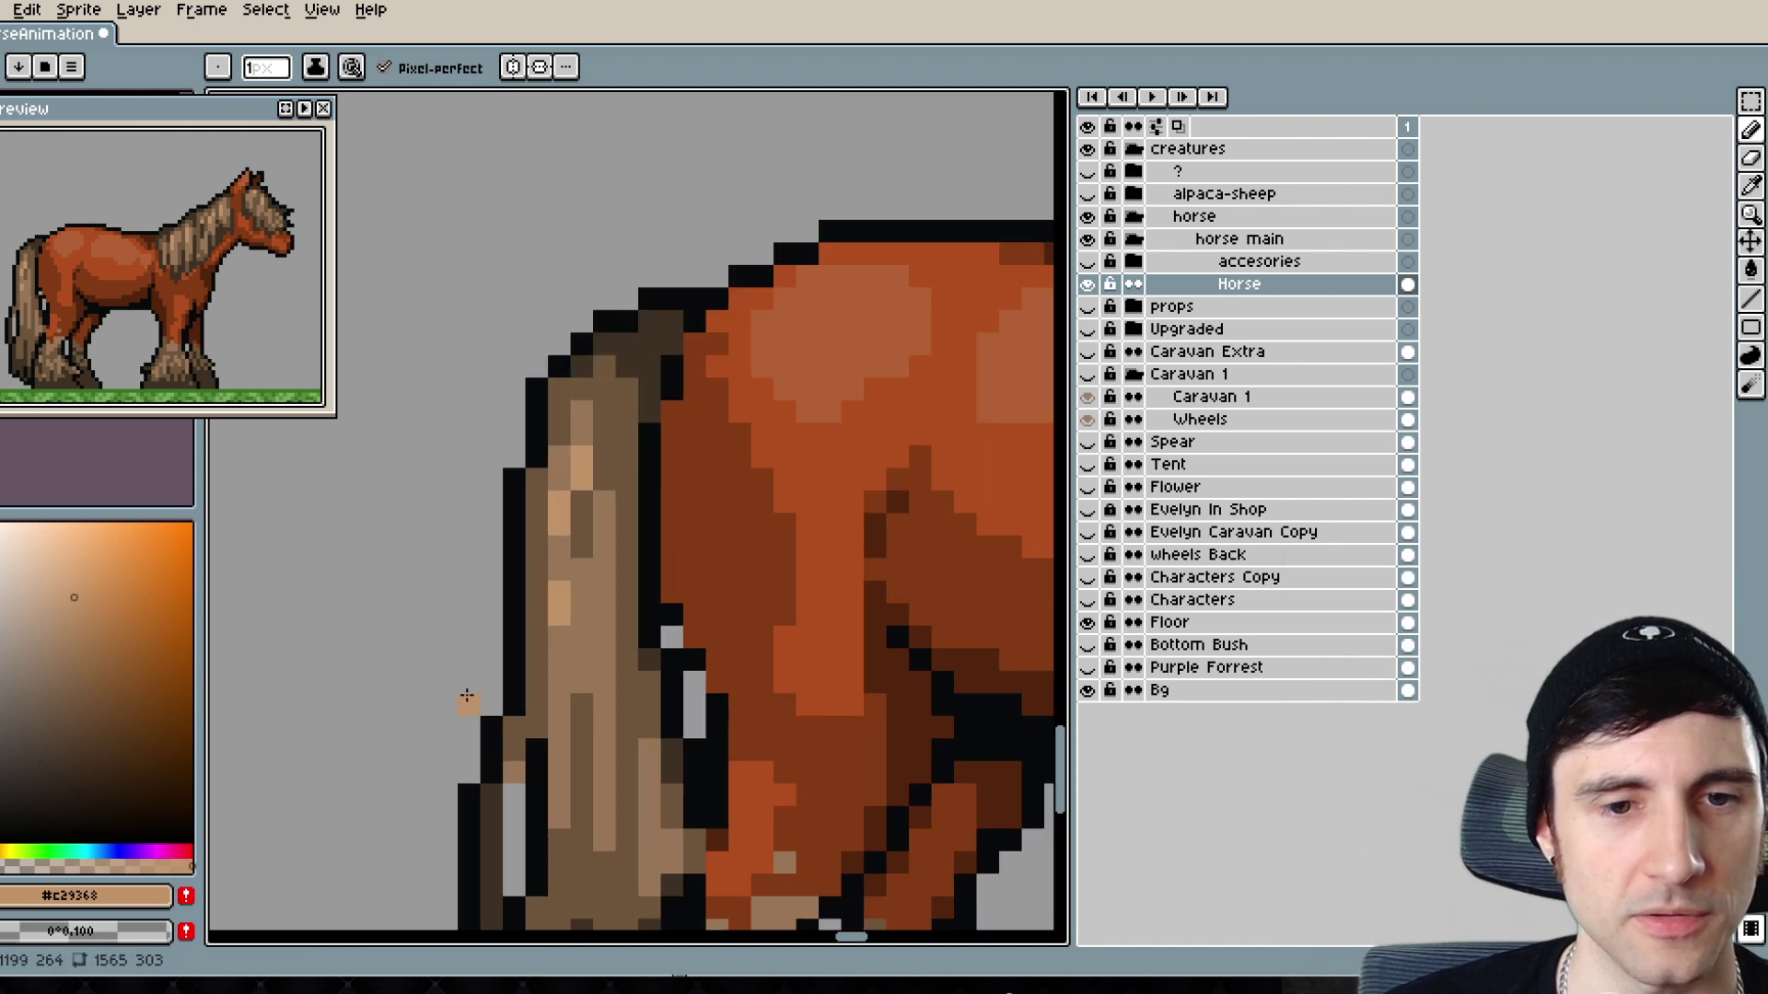
scroll(230, 327, down, 1)
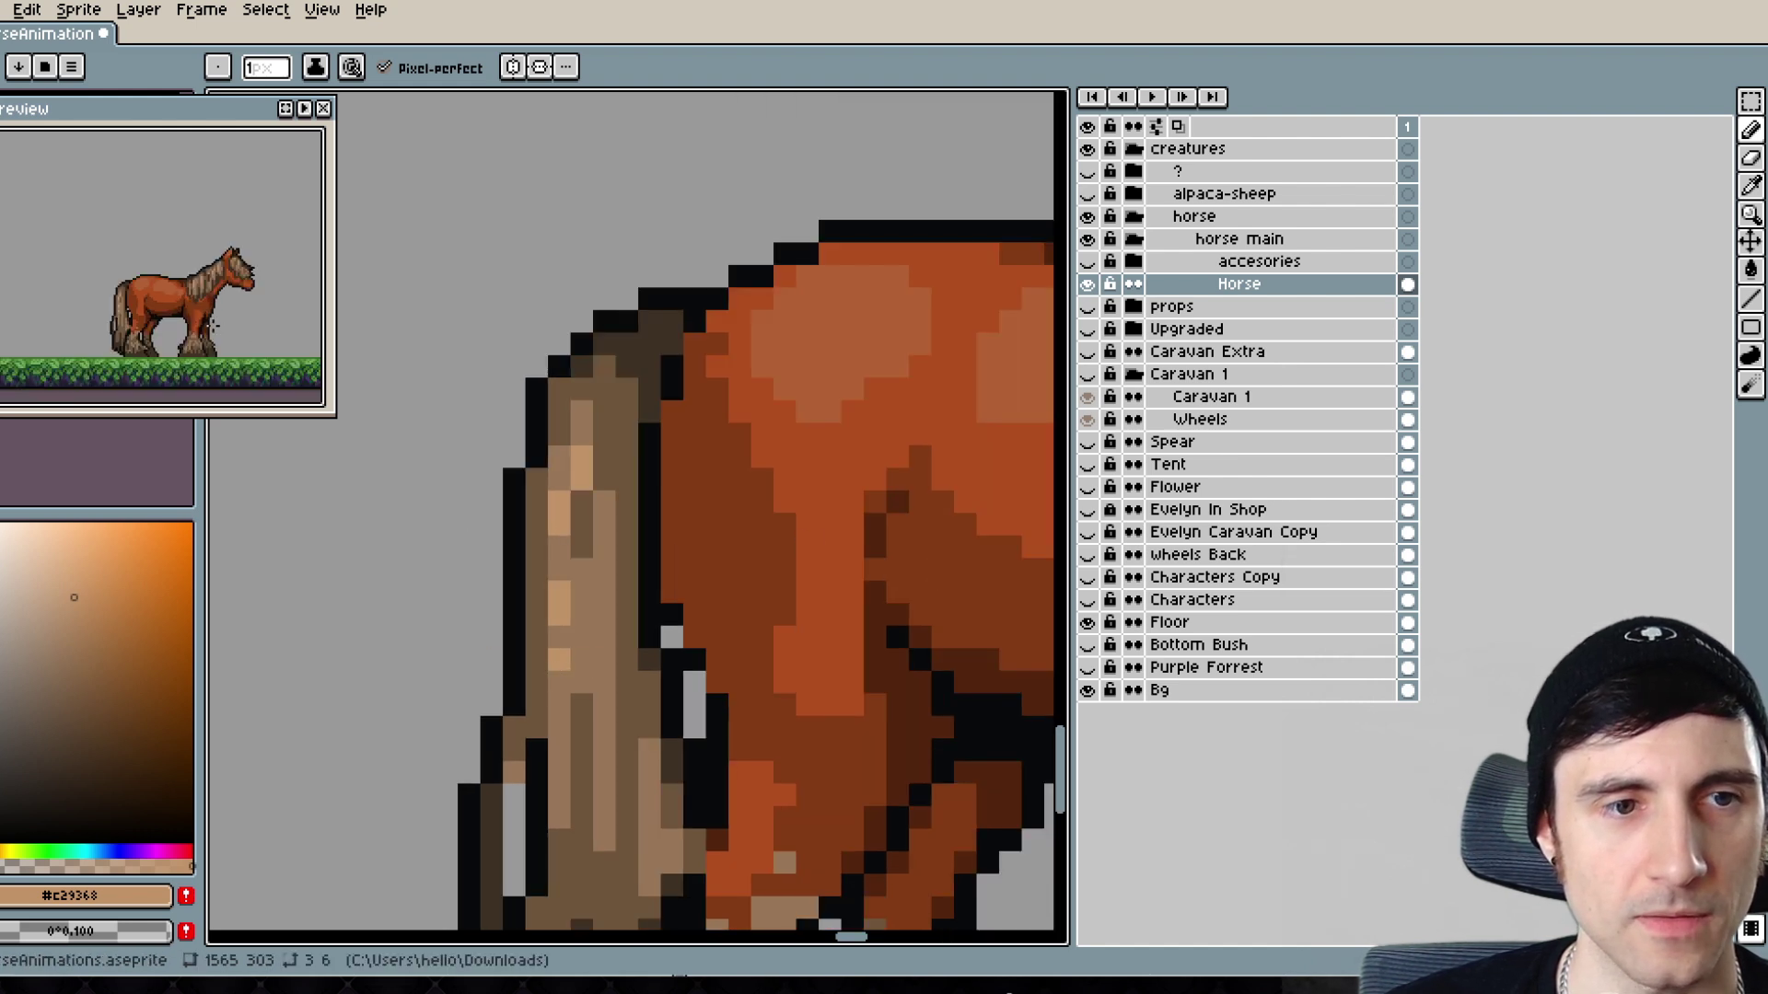
scroll(231, 326, up, 2)
scroll(676, 611, down, 6)
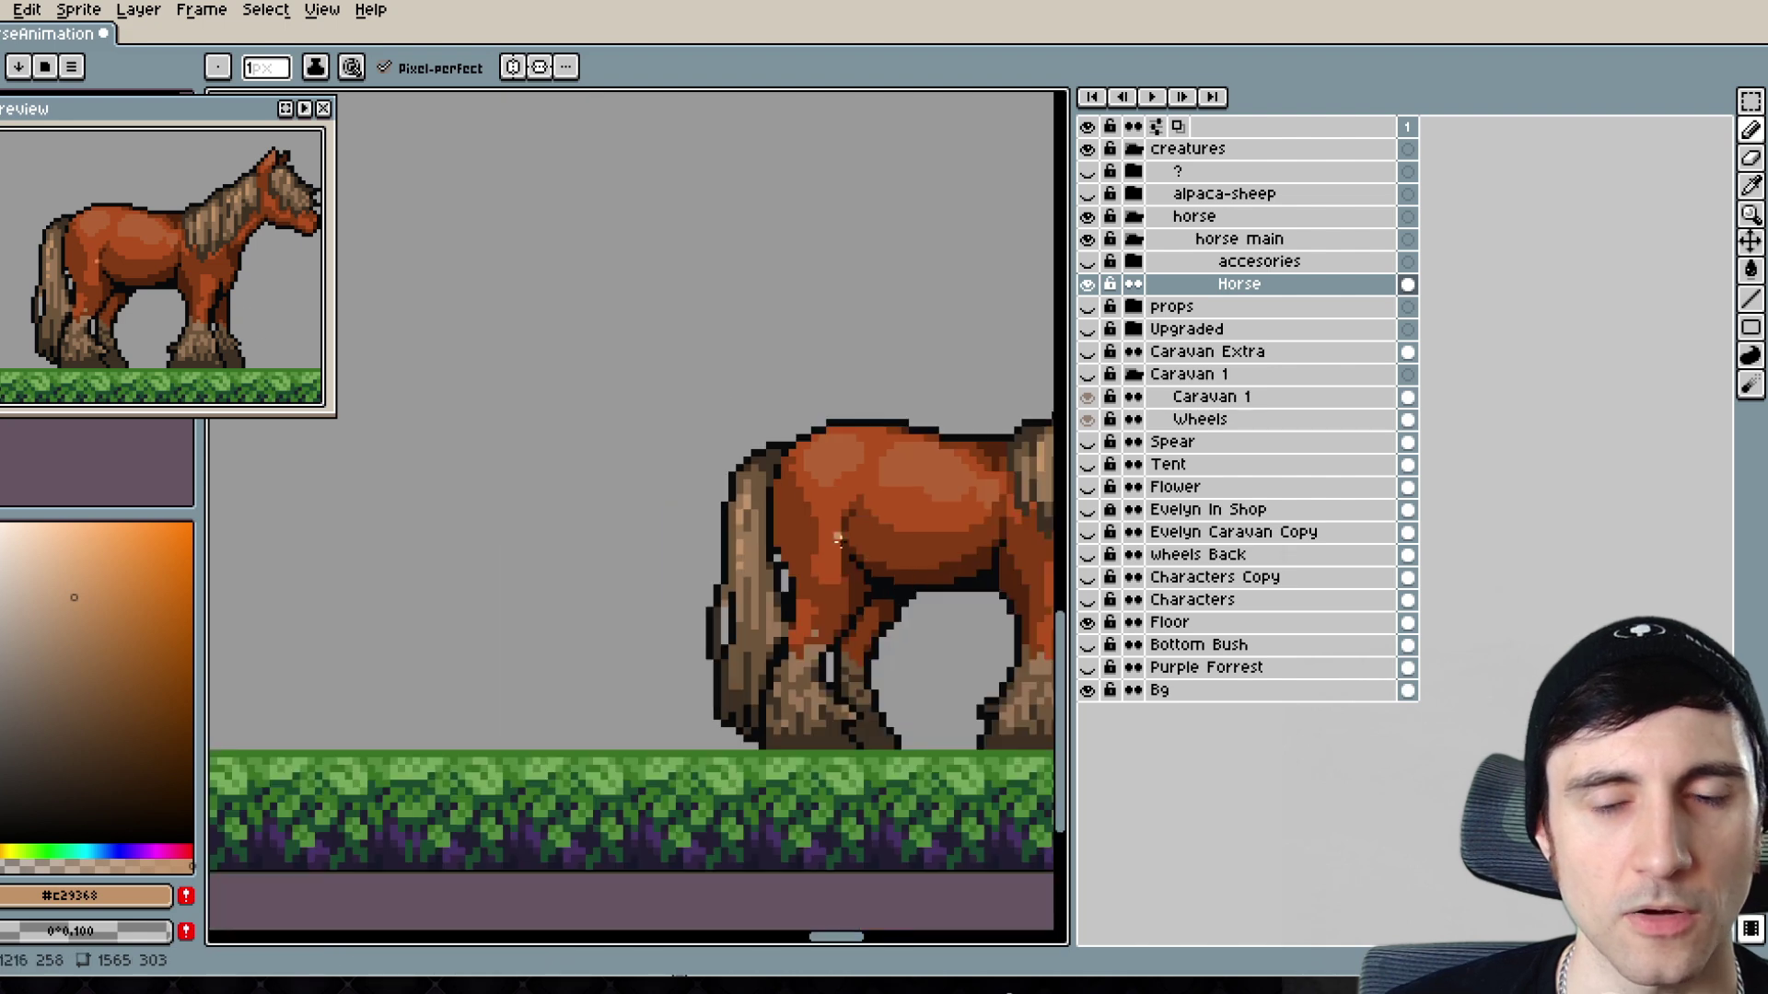
- Rework the strands in the lower front part of the neck mane, using the light #997758 and the mid-brown sampled from the mane
scroll(734, 630, up, 2)
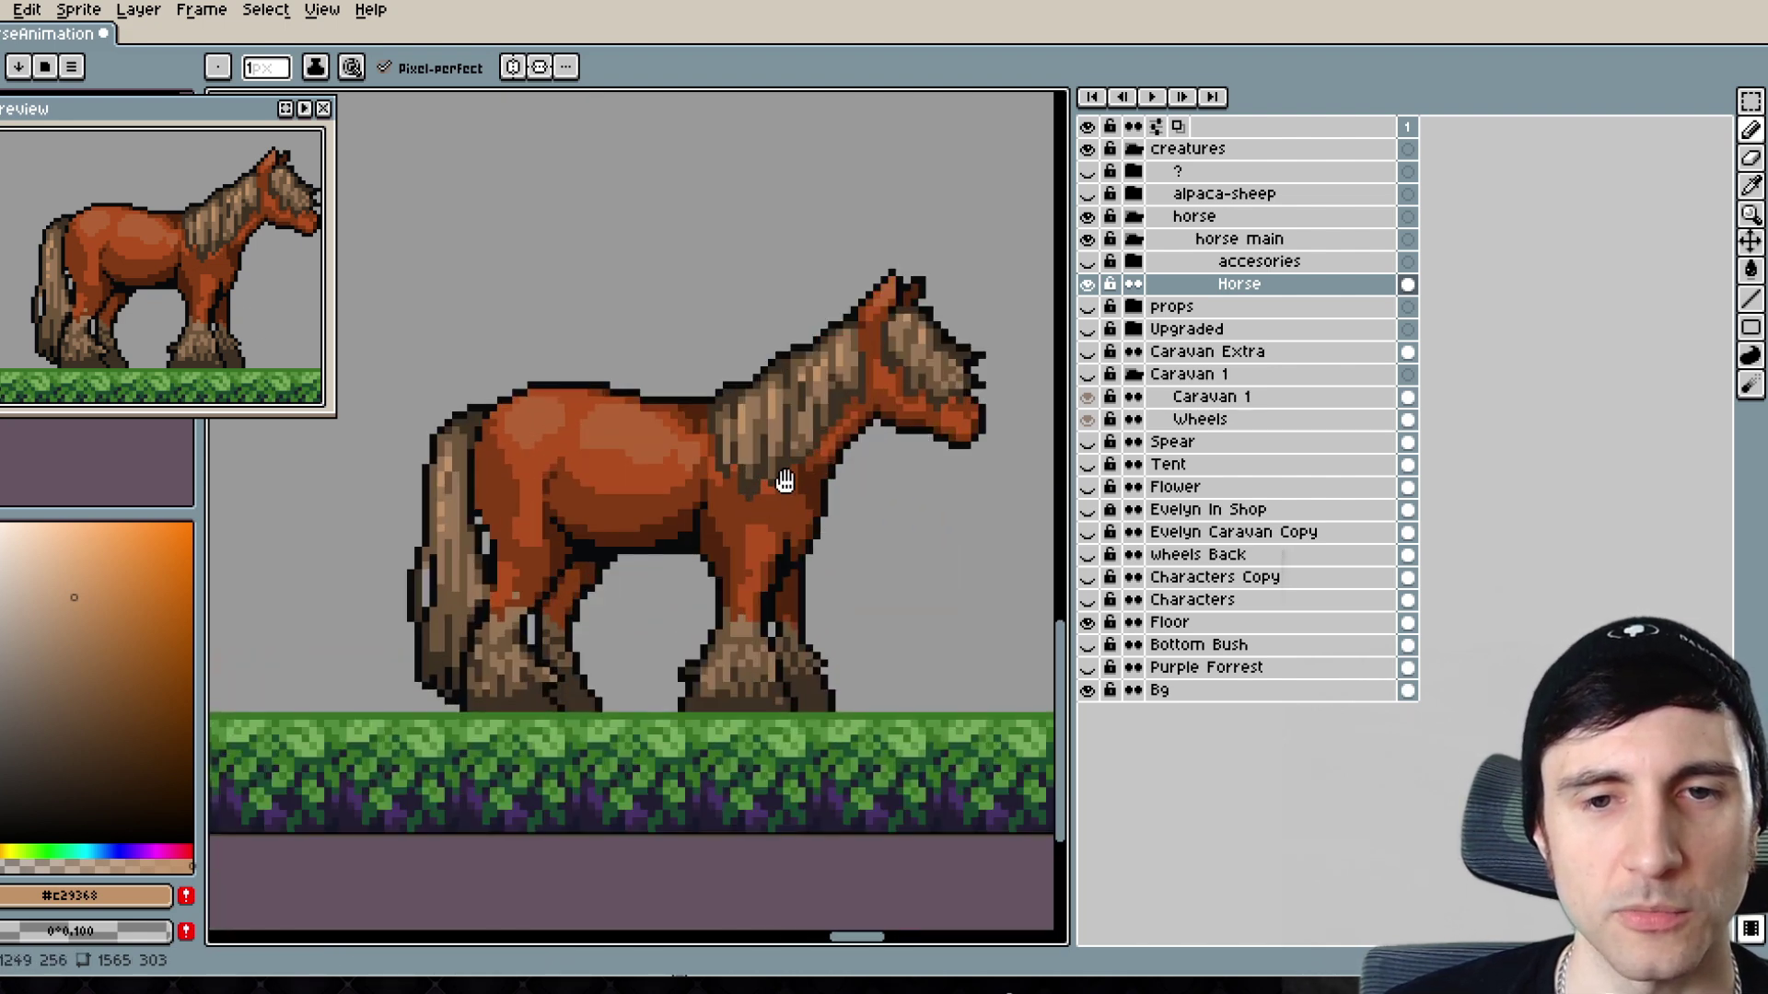
scroll(782, 481, up, 3)
alt+click(706, 574)
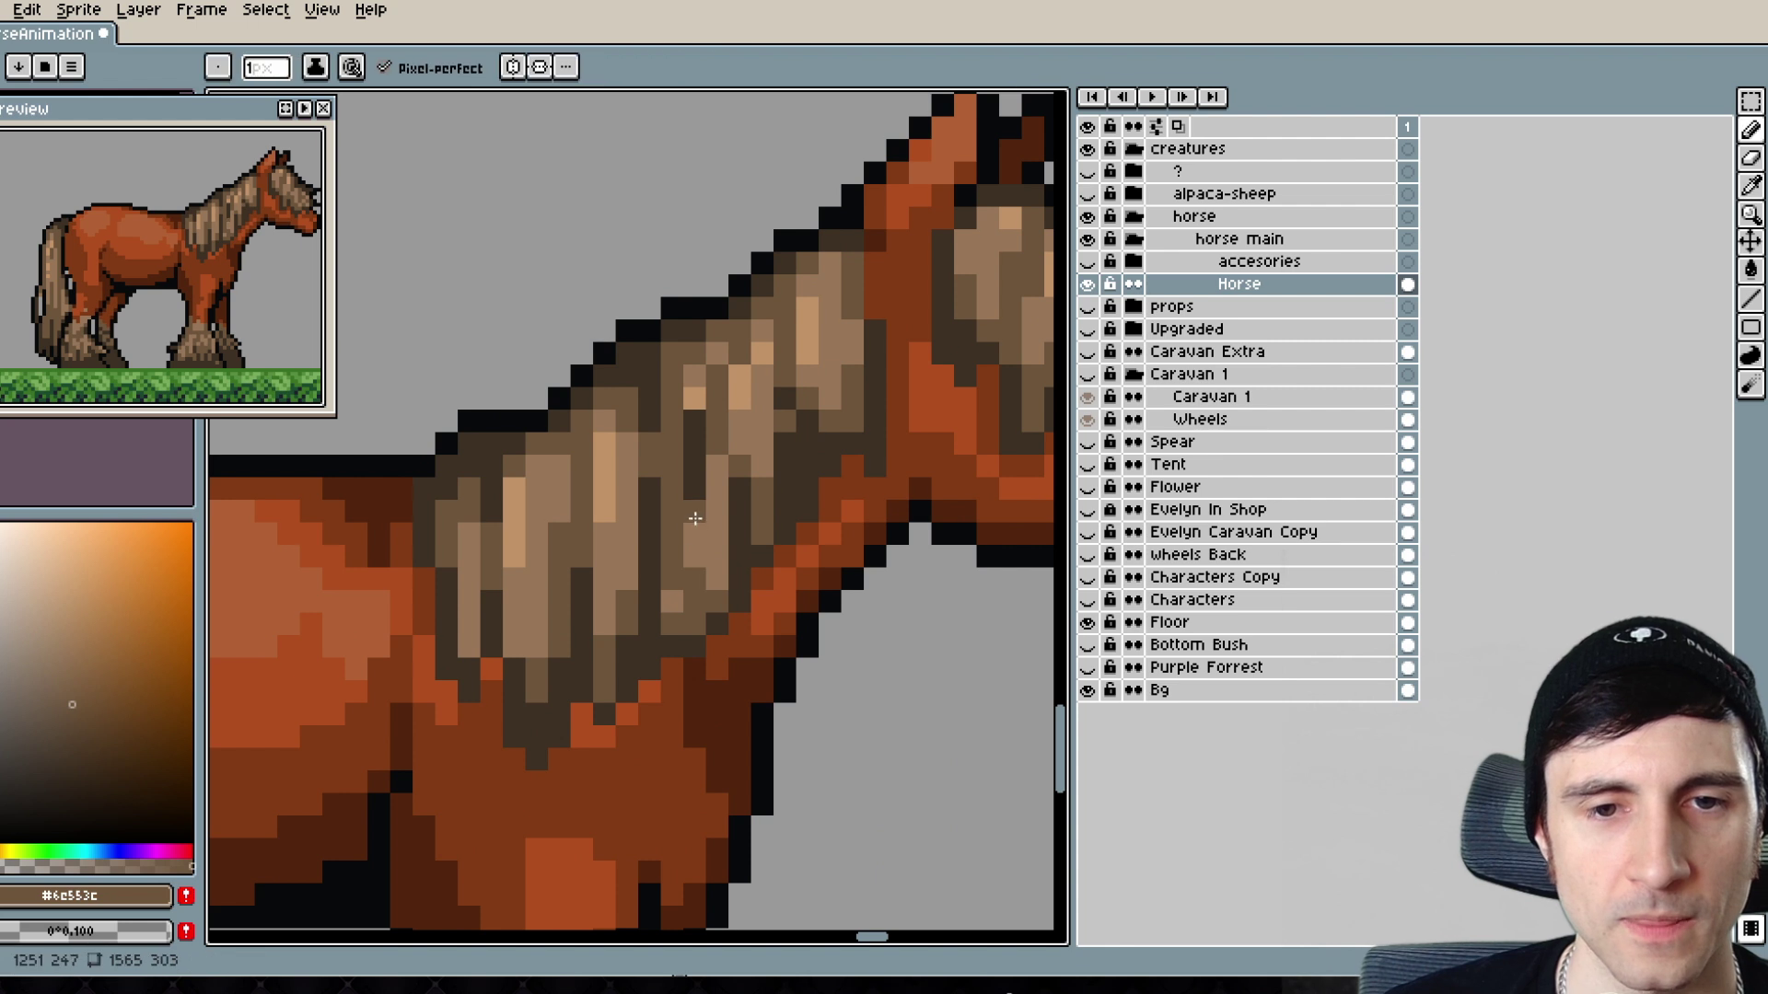
alt+click(674, 600)
drag(673, 534, 673, 617)
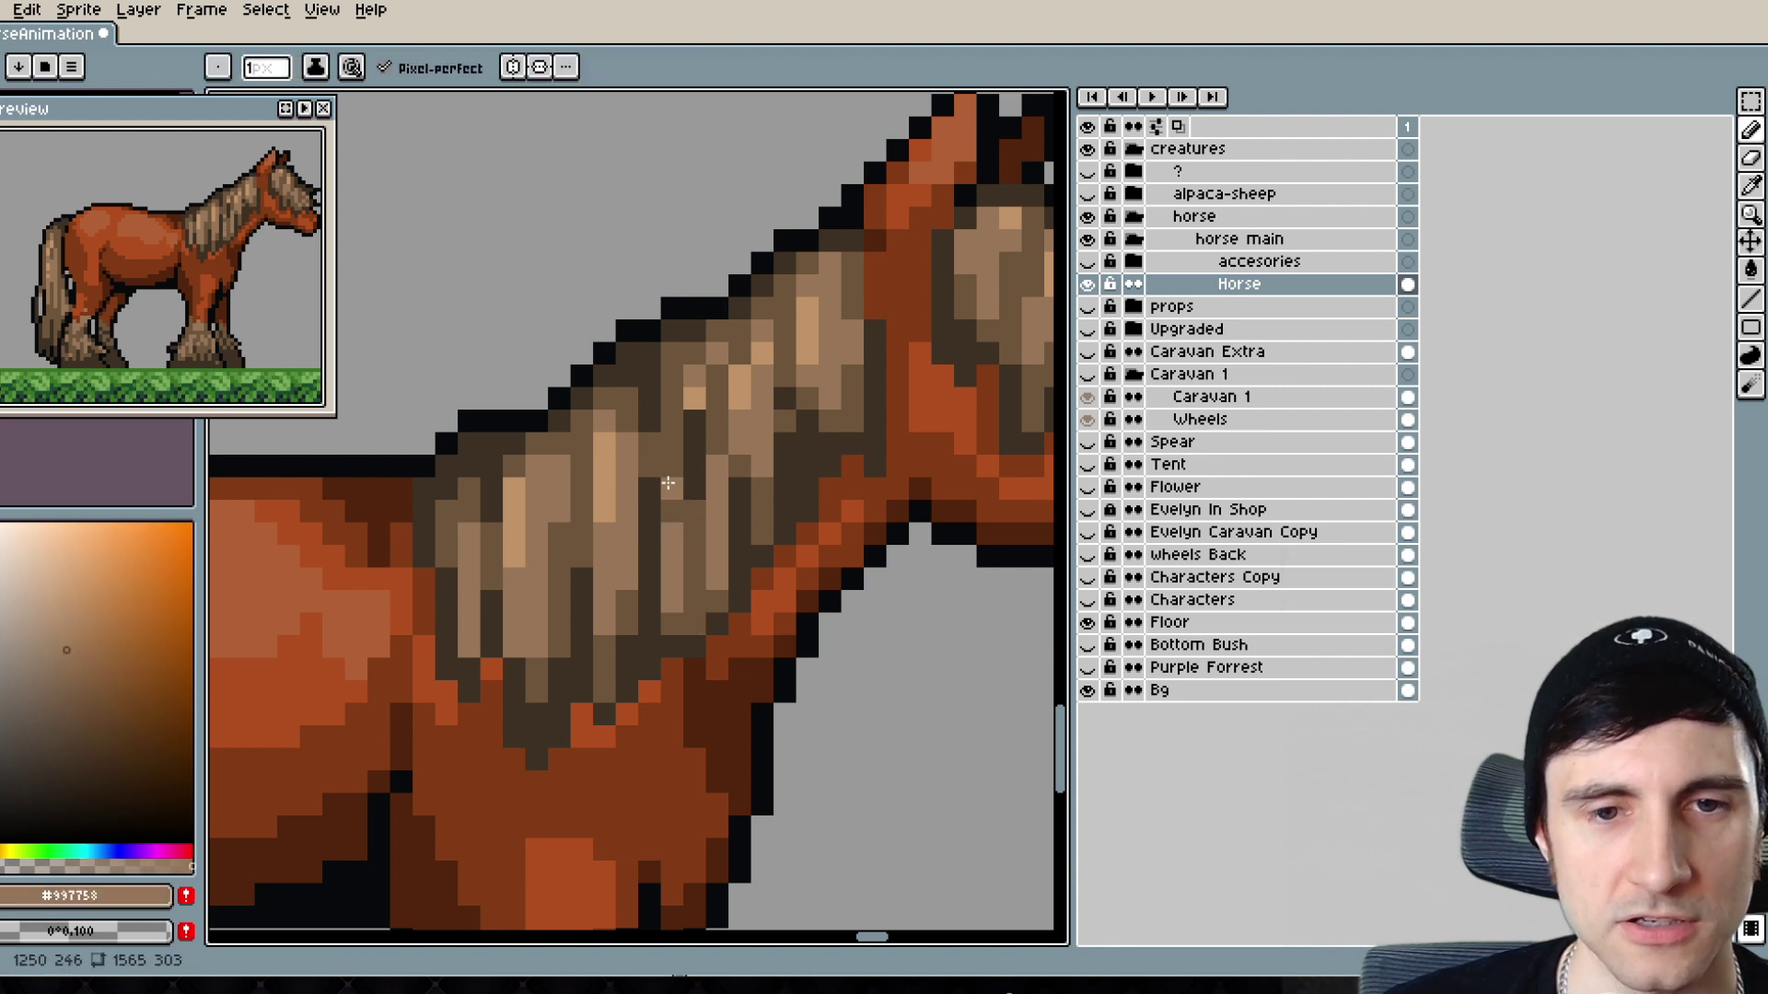
alt+click(673, 594)
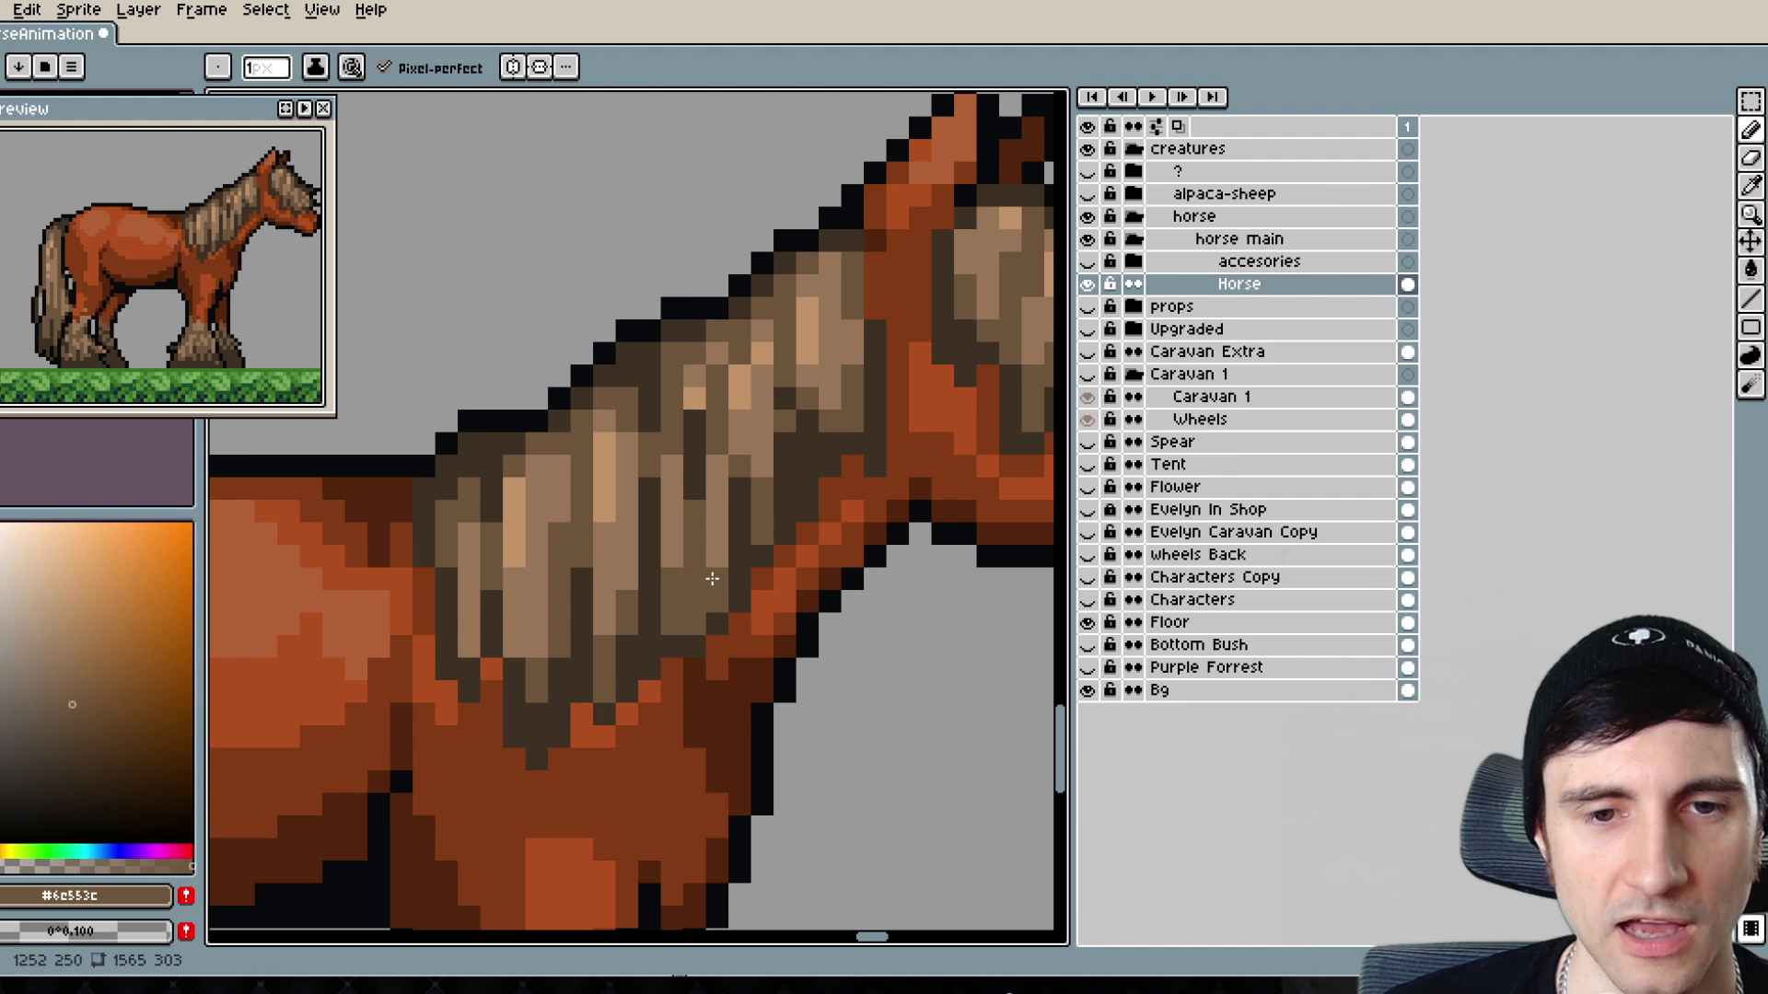
scroll(608, 680, down, 4)
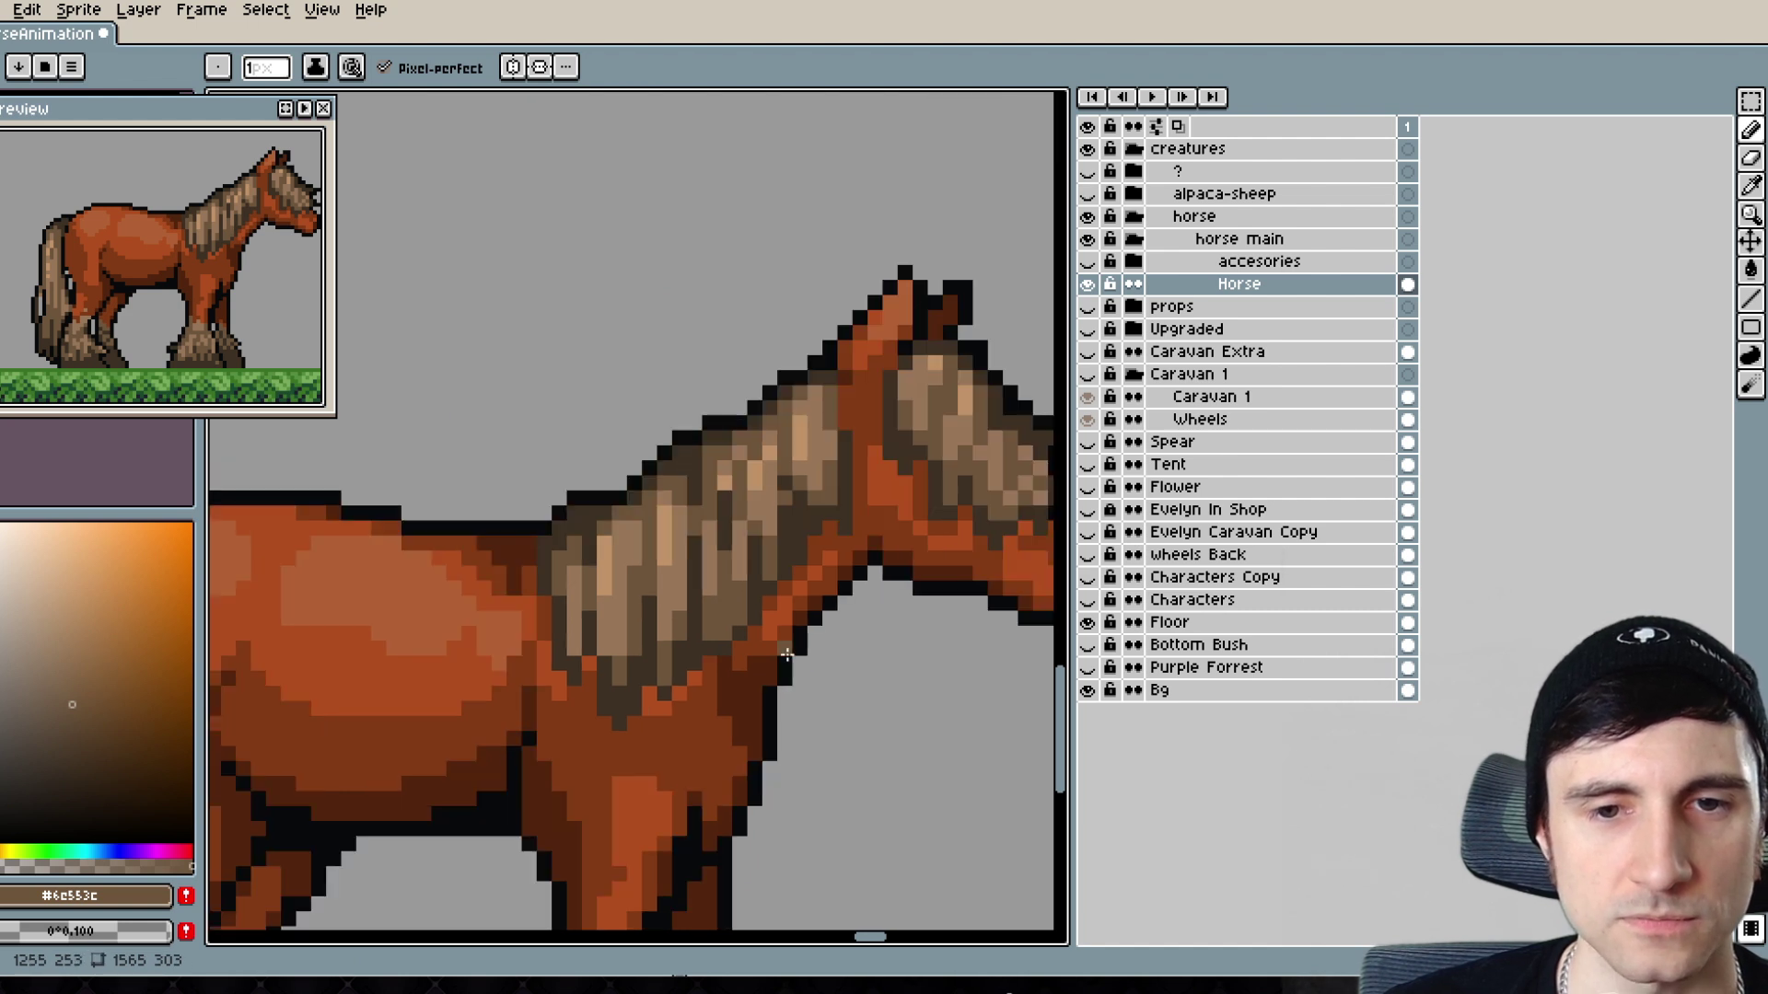
scroll(728, 829, up, 5)
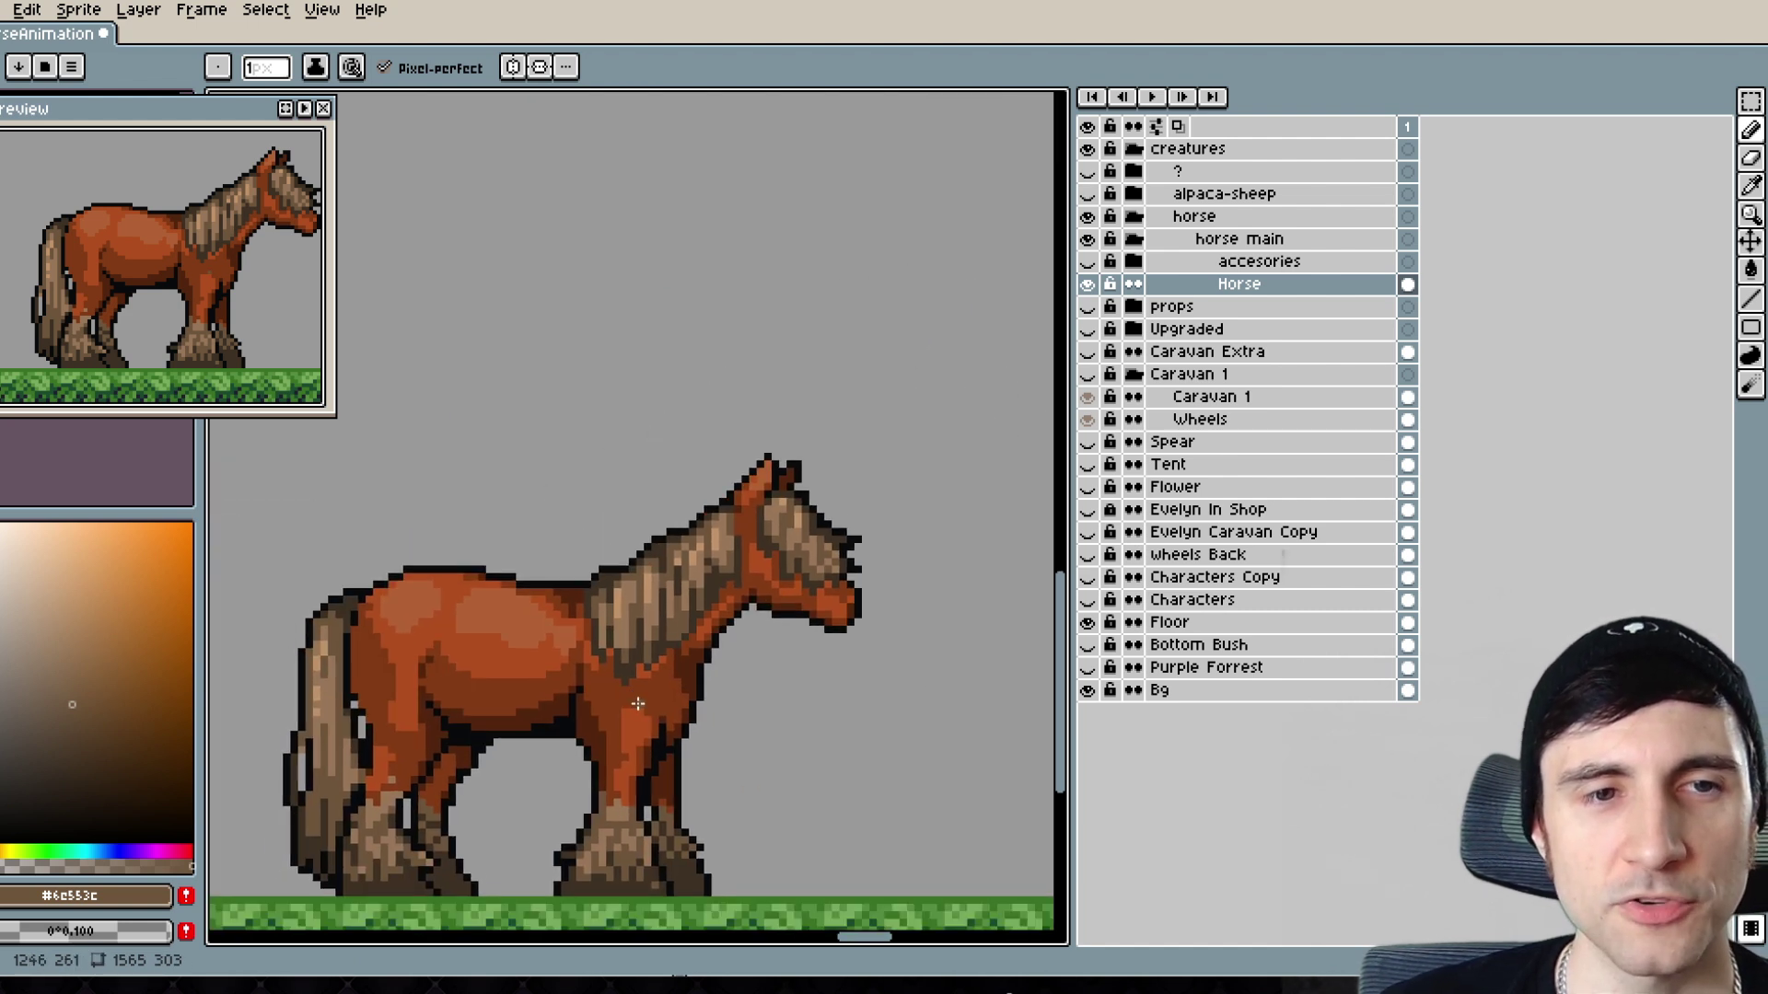
scroll(724, 692, down, 2)
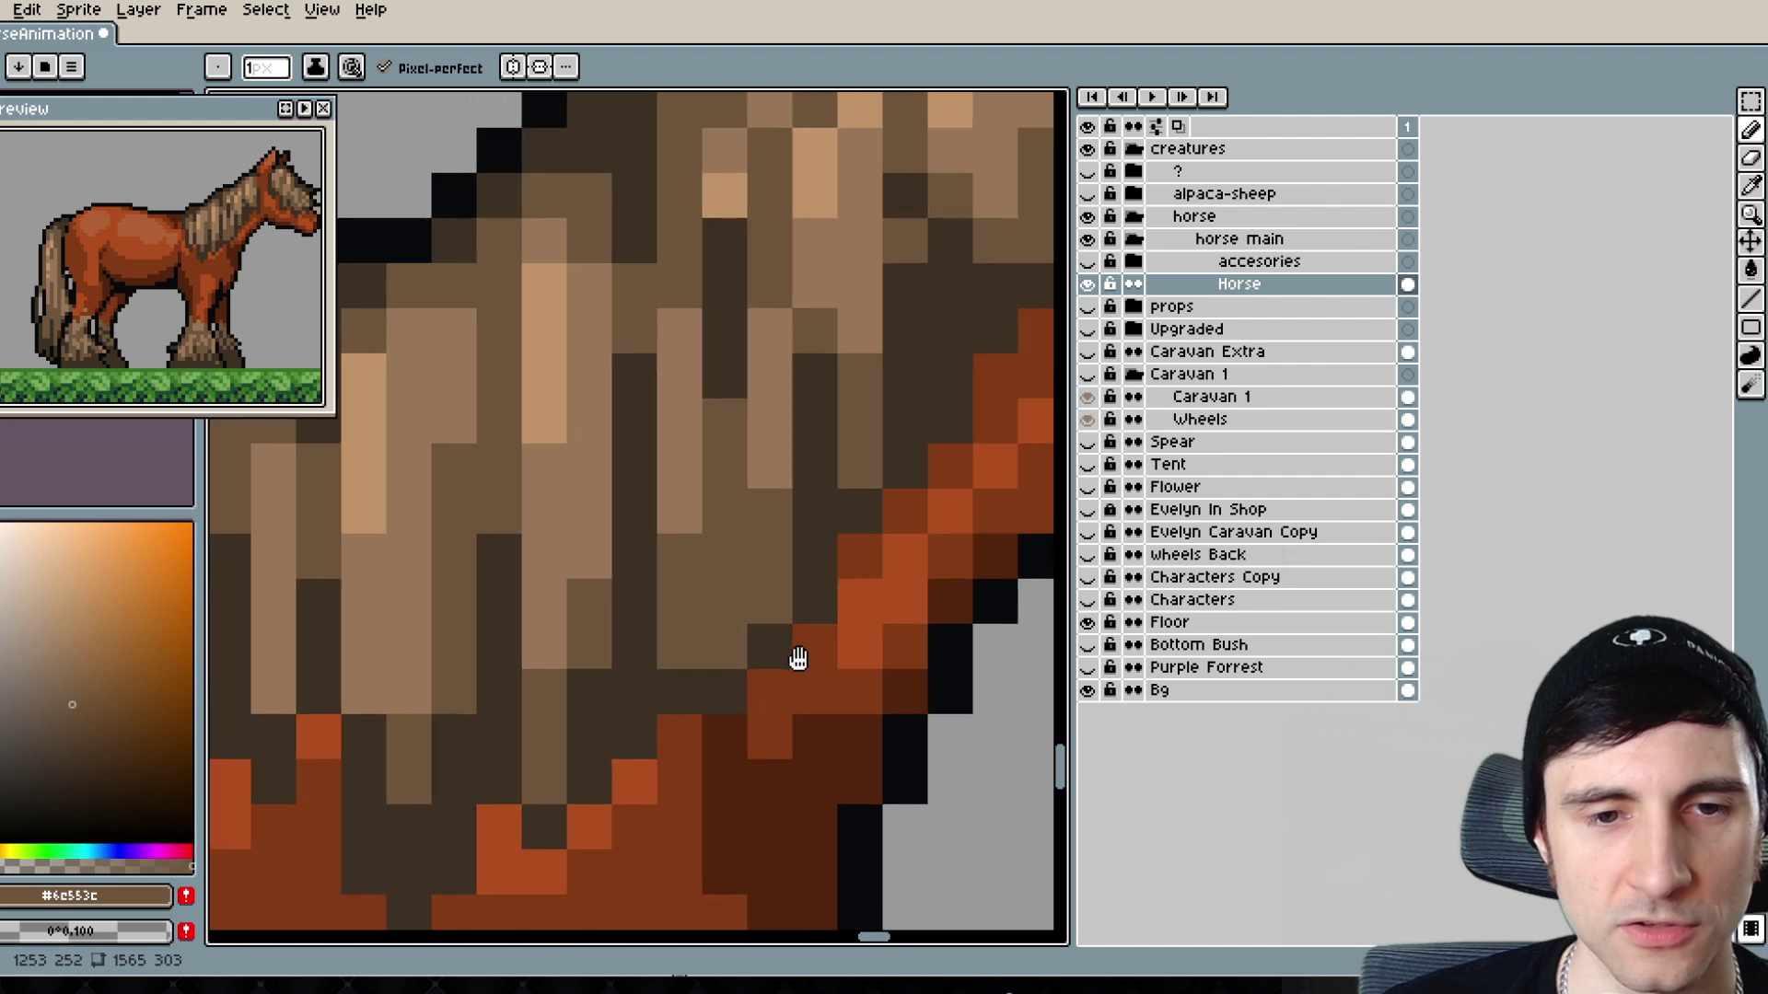
- Sample the near-black outline colour #08090b and paint dark gaps around the lock tips along the mane's bottom edge
alt+click(423, 235)
scroll(507, 550, down, 1)
scroll(508, 550, up, 1)
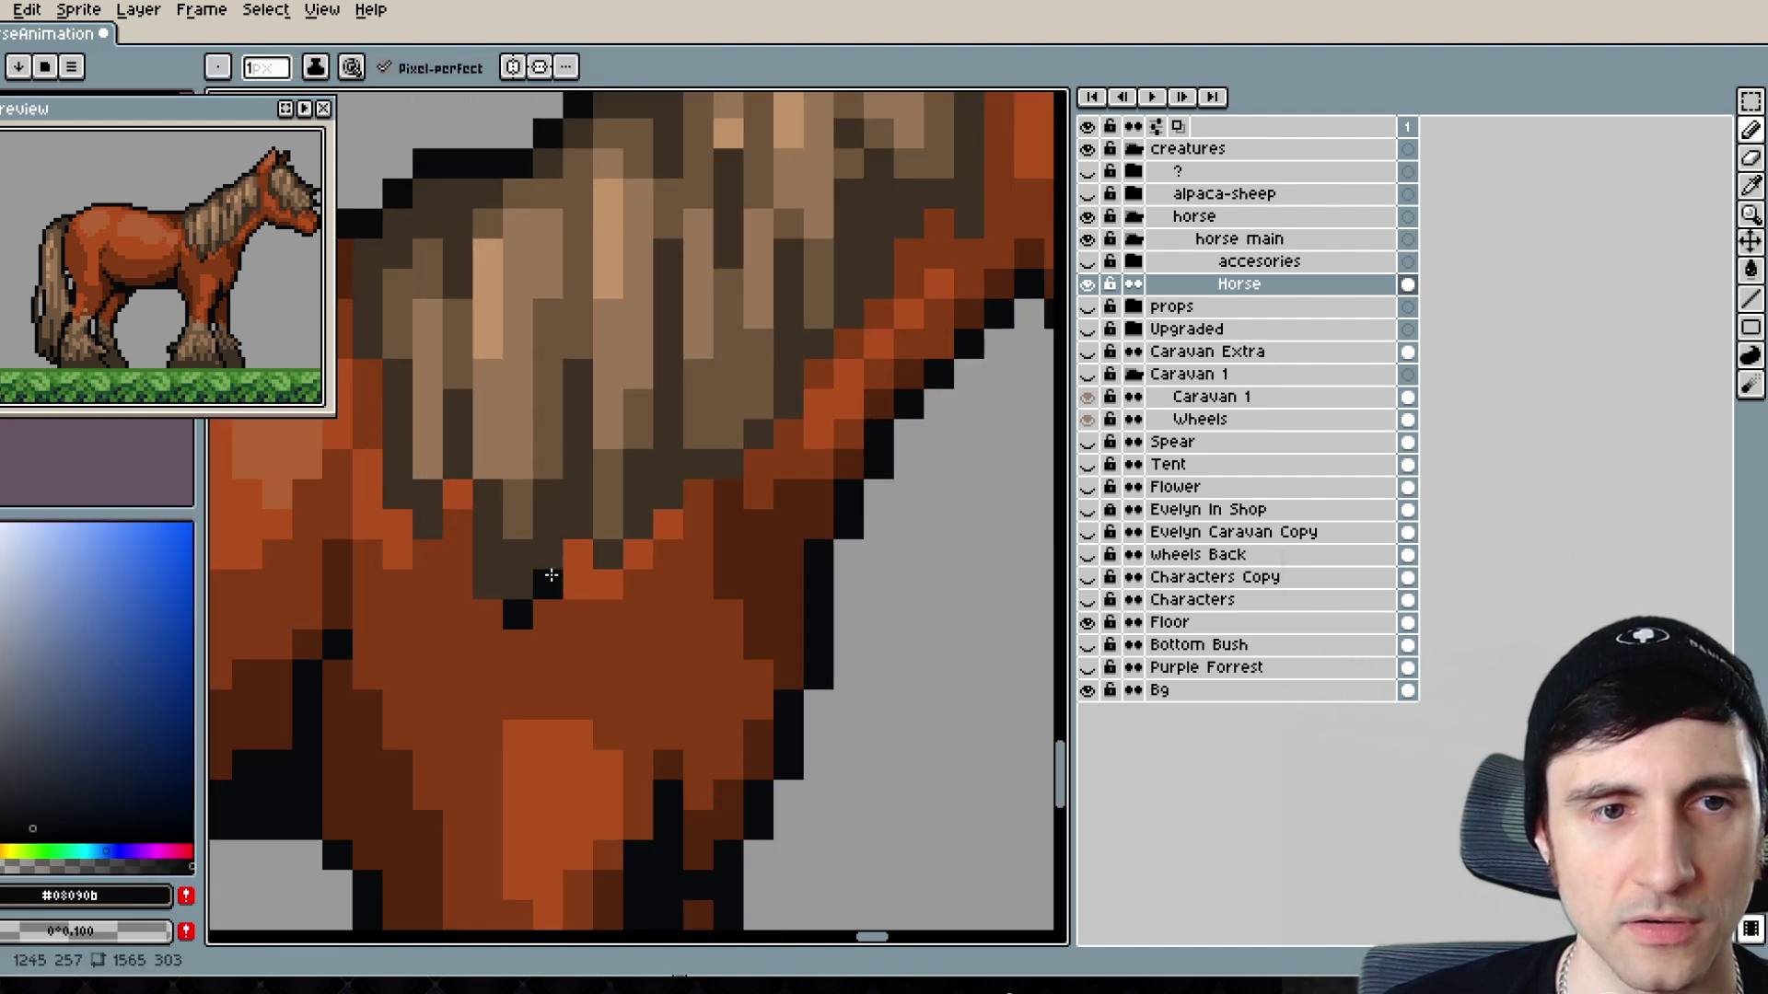
click(551, 575)
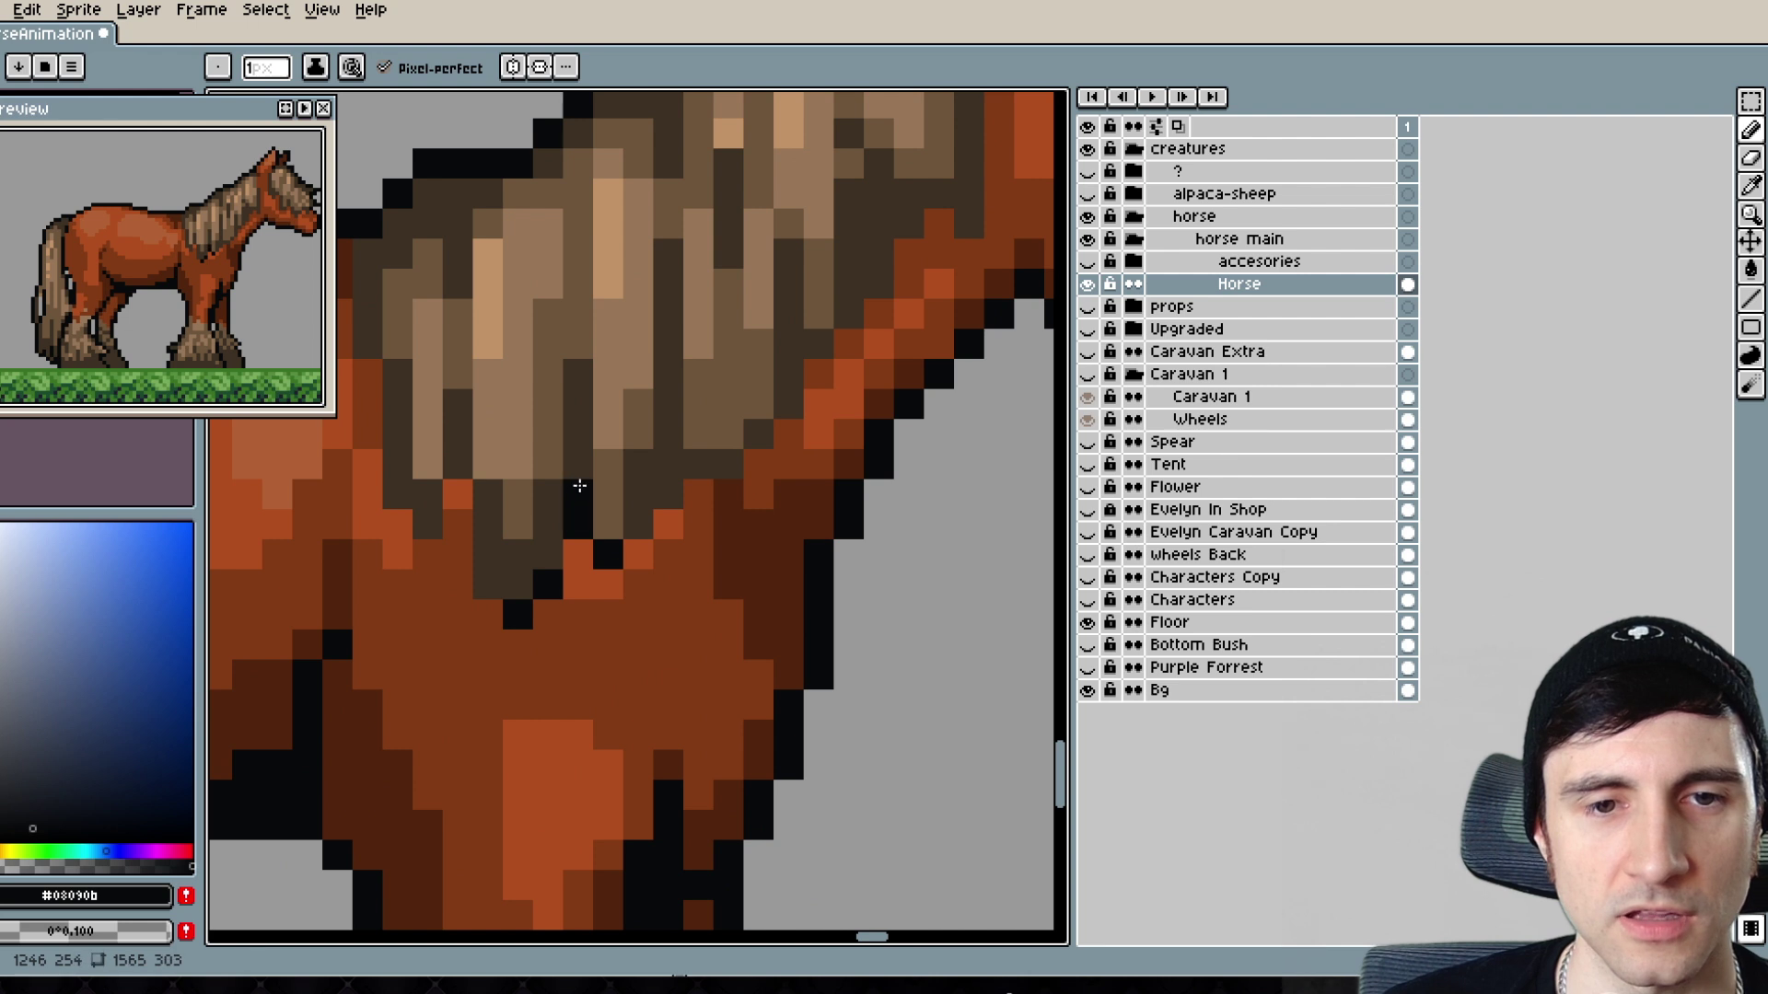
drag(697, 433, 654, 473)
click(633, 529)
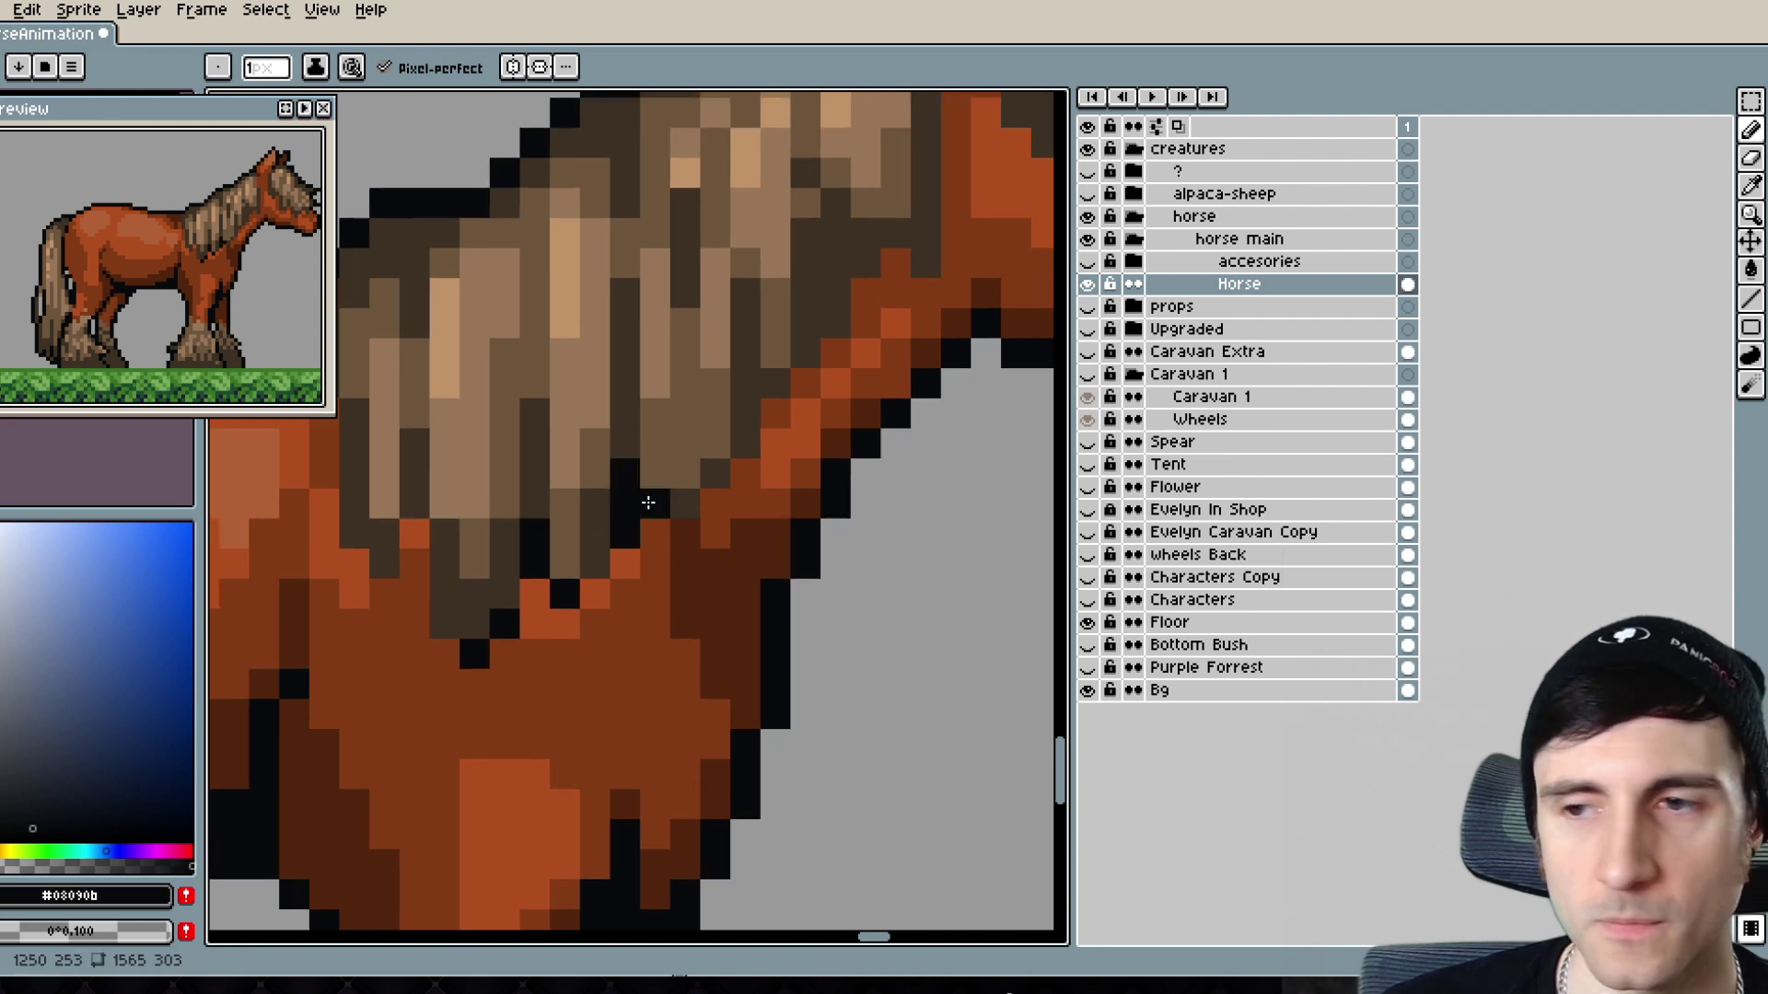
- Continue the #08090b dark accents up the mane's front edge, between the lock tips along the throat
scroll(648, 502, up, 2)
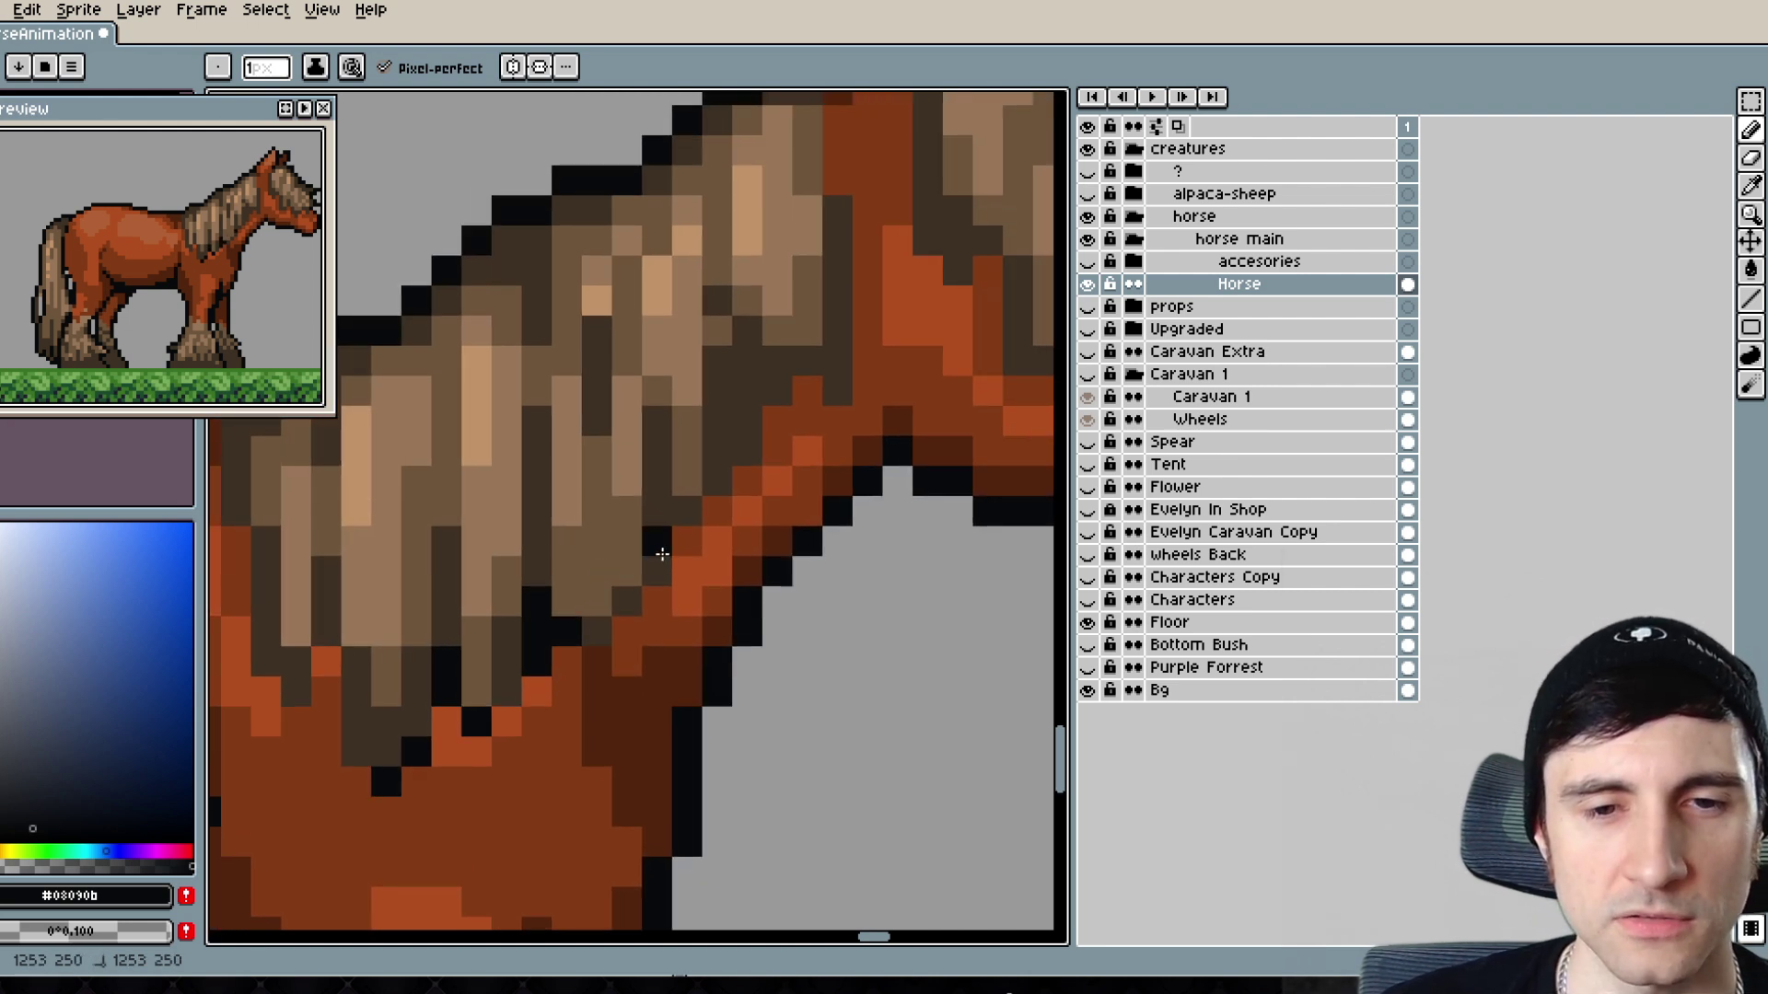
click(661, 517)
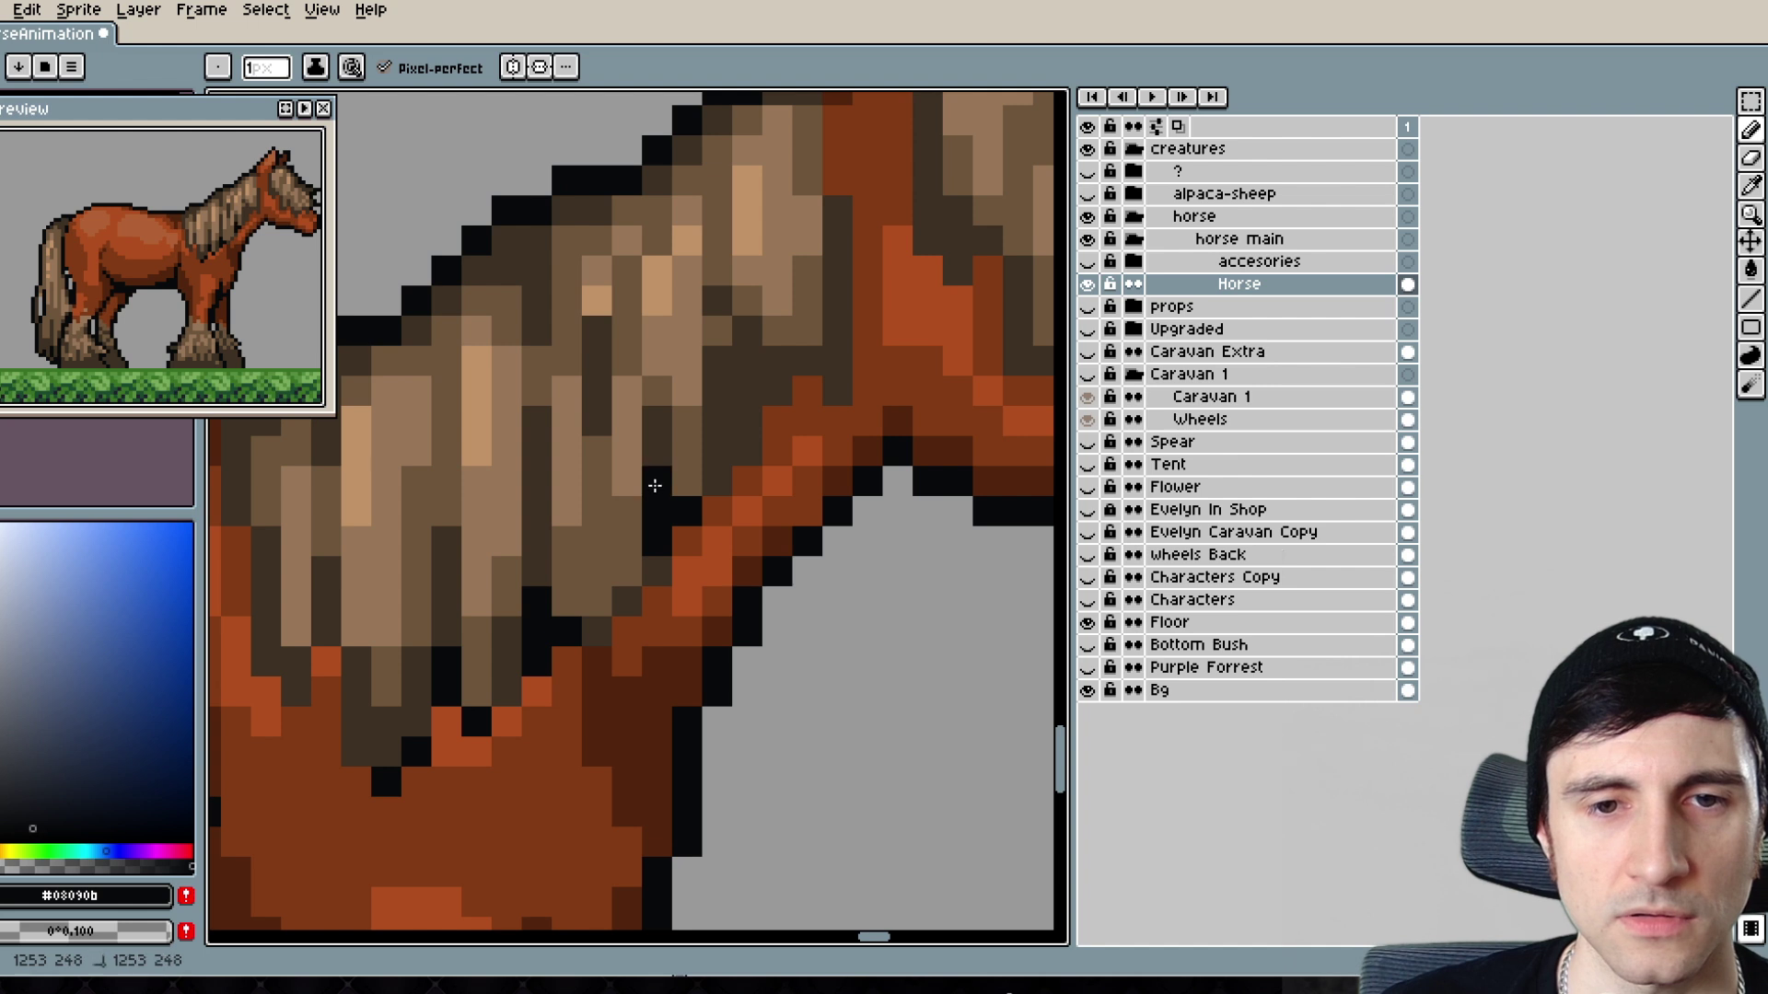
drag(693, 424, 632, 505)
drag(777, 323, 759, 405)
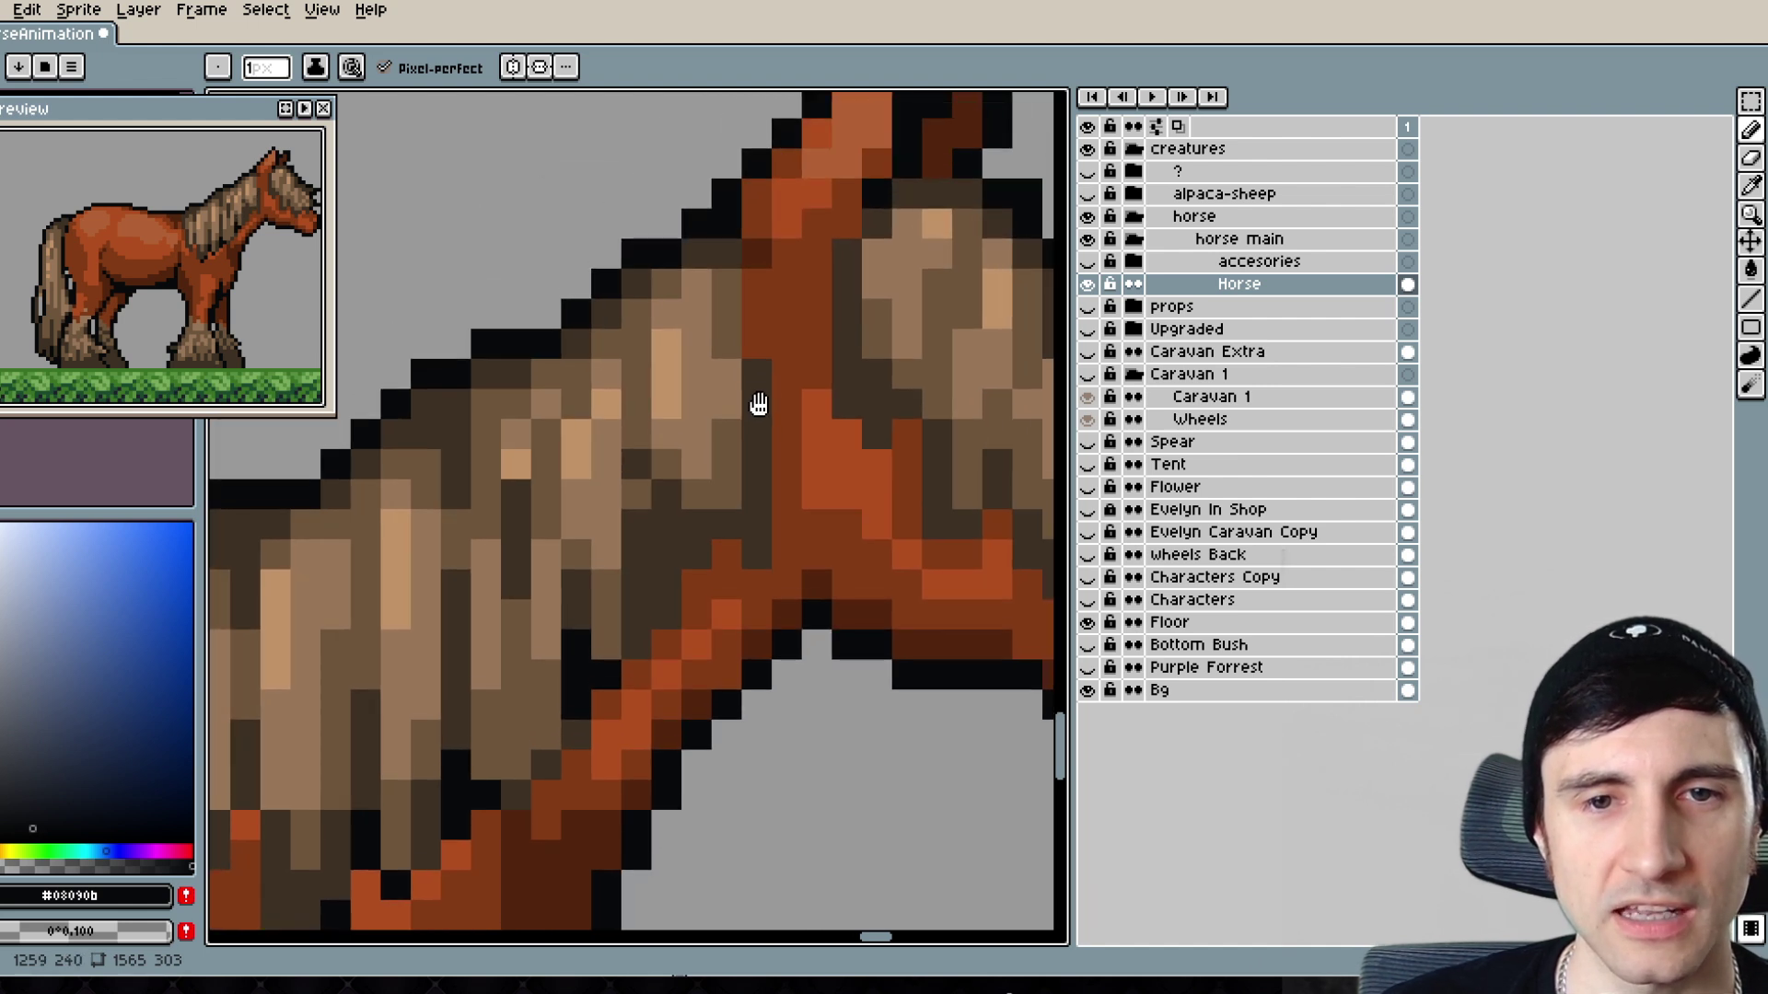
scroll(696, 464, down, 2)
click(683, 556)
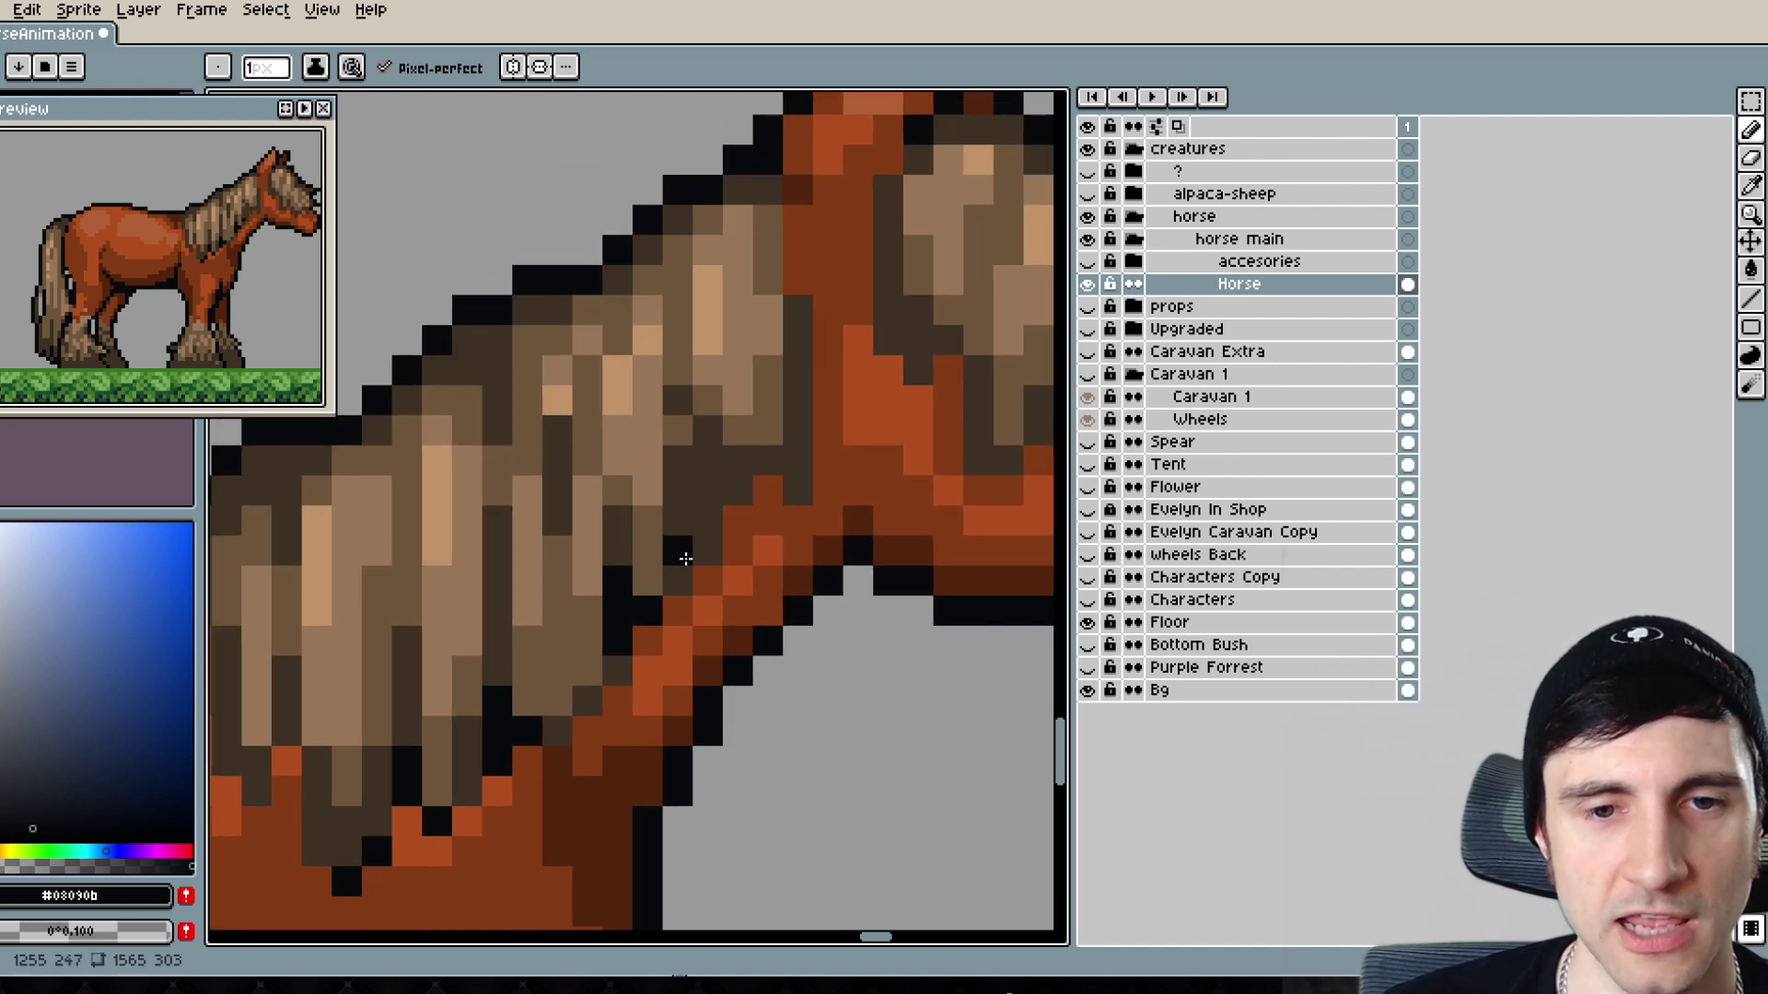
click(705, 550)
click(707, 460)
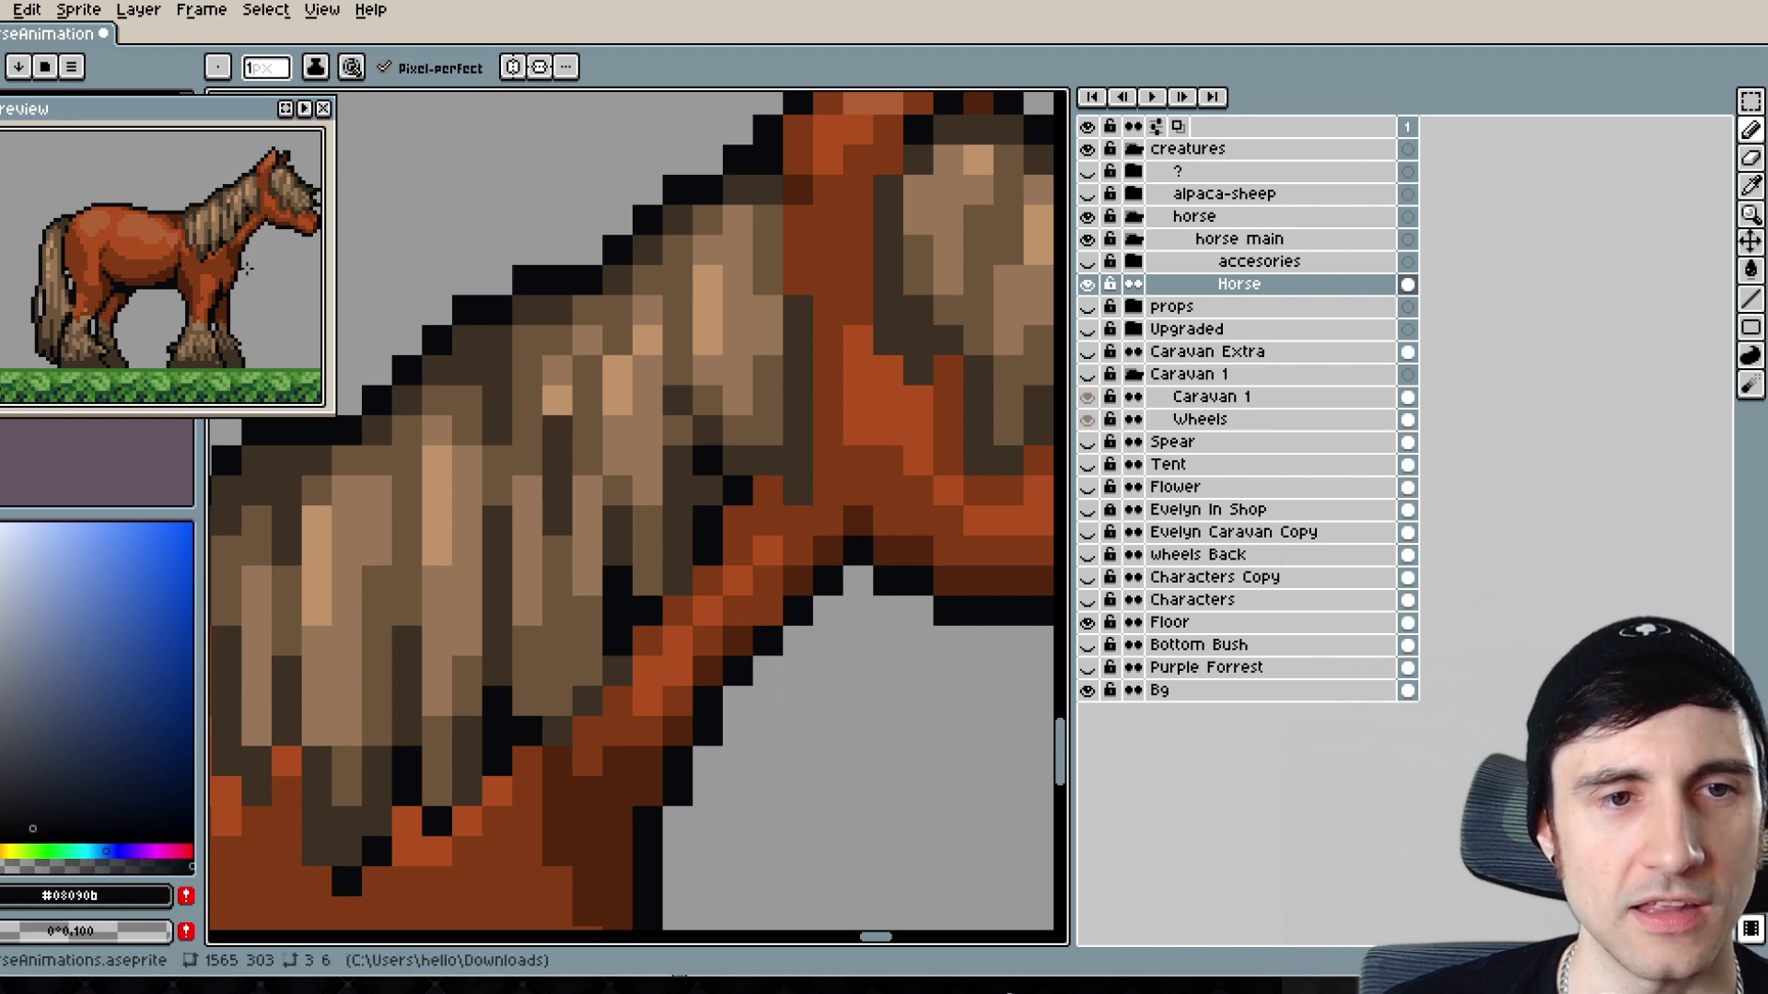
scroll(634, 656, down, 5)
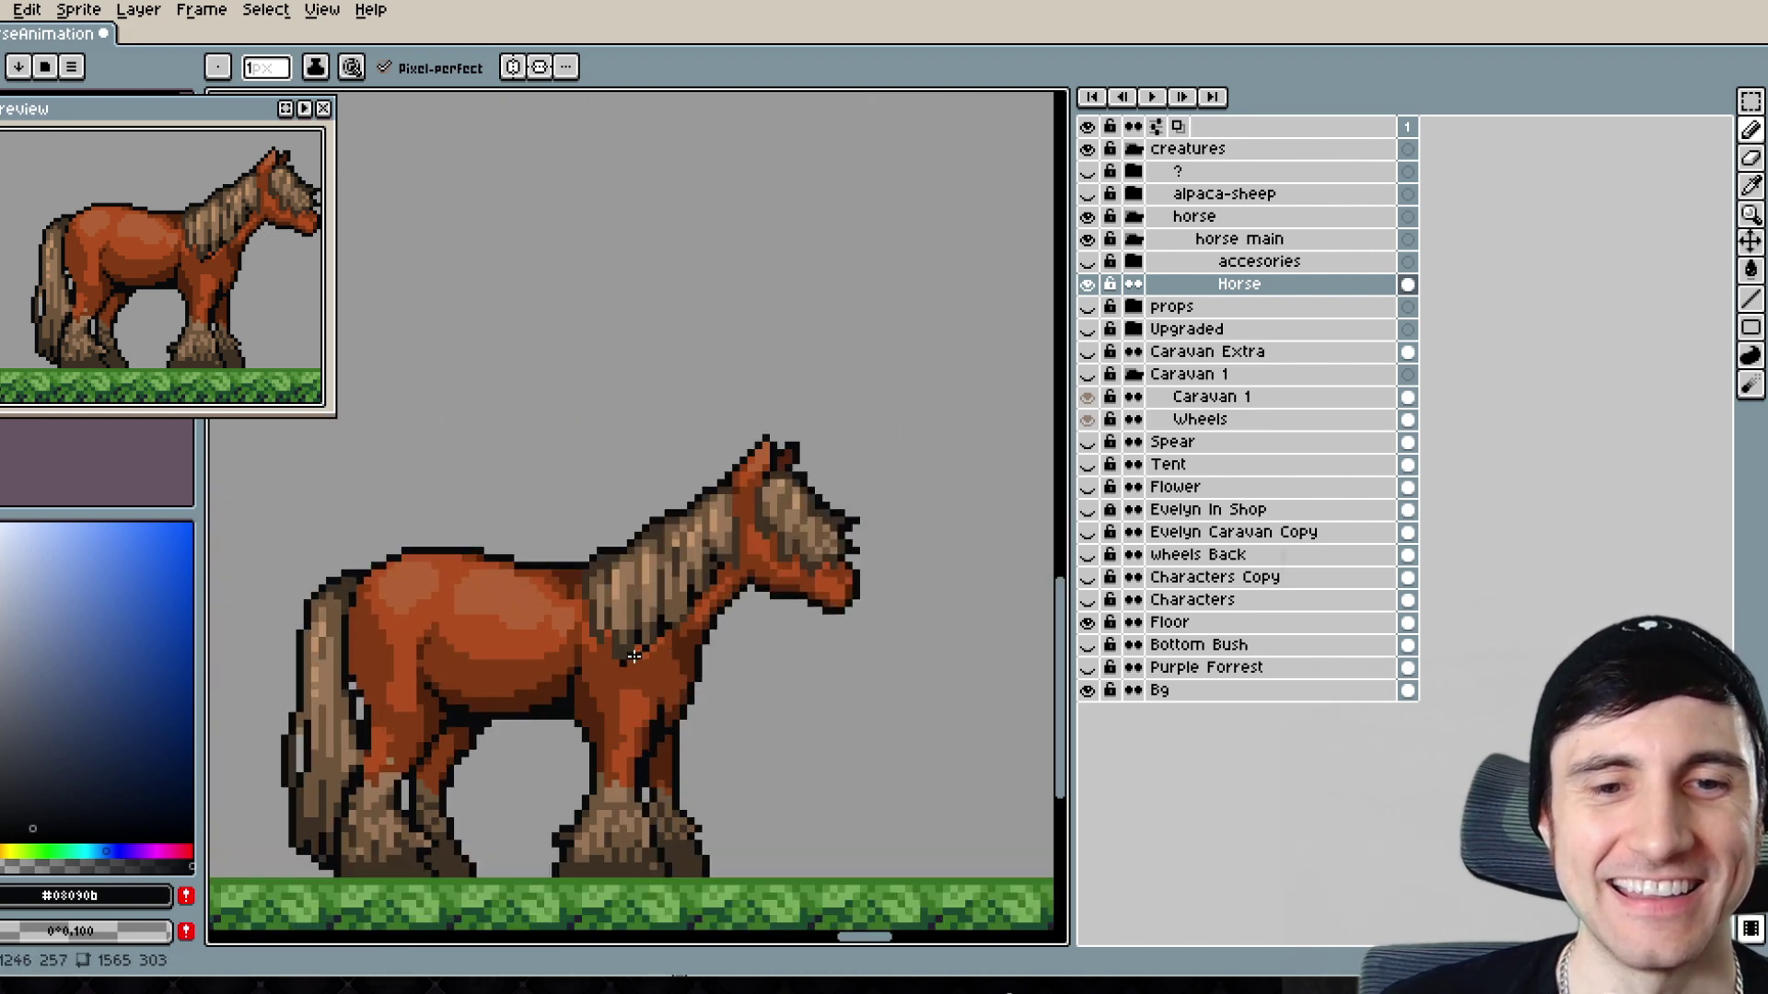
- Replace the orange pixel in the gap between the mane's rearmost lock tips and darken that gap with #08090b
scroll(633, 656, up, 6)
key(alt)
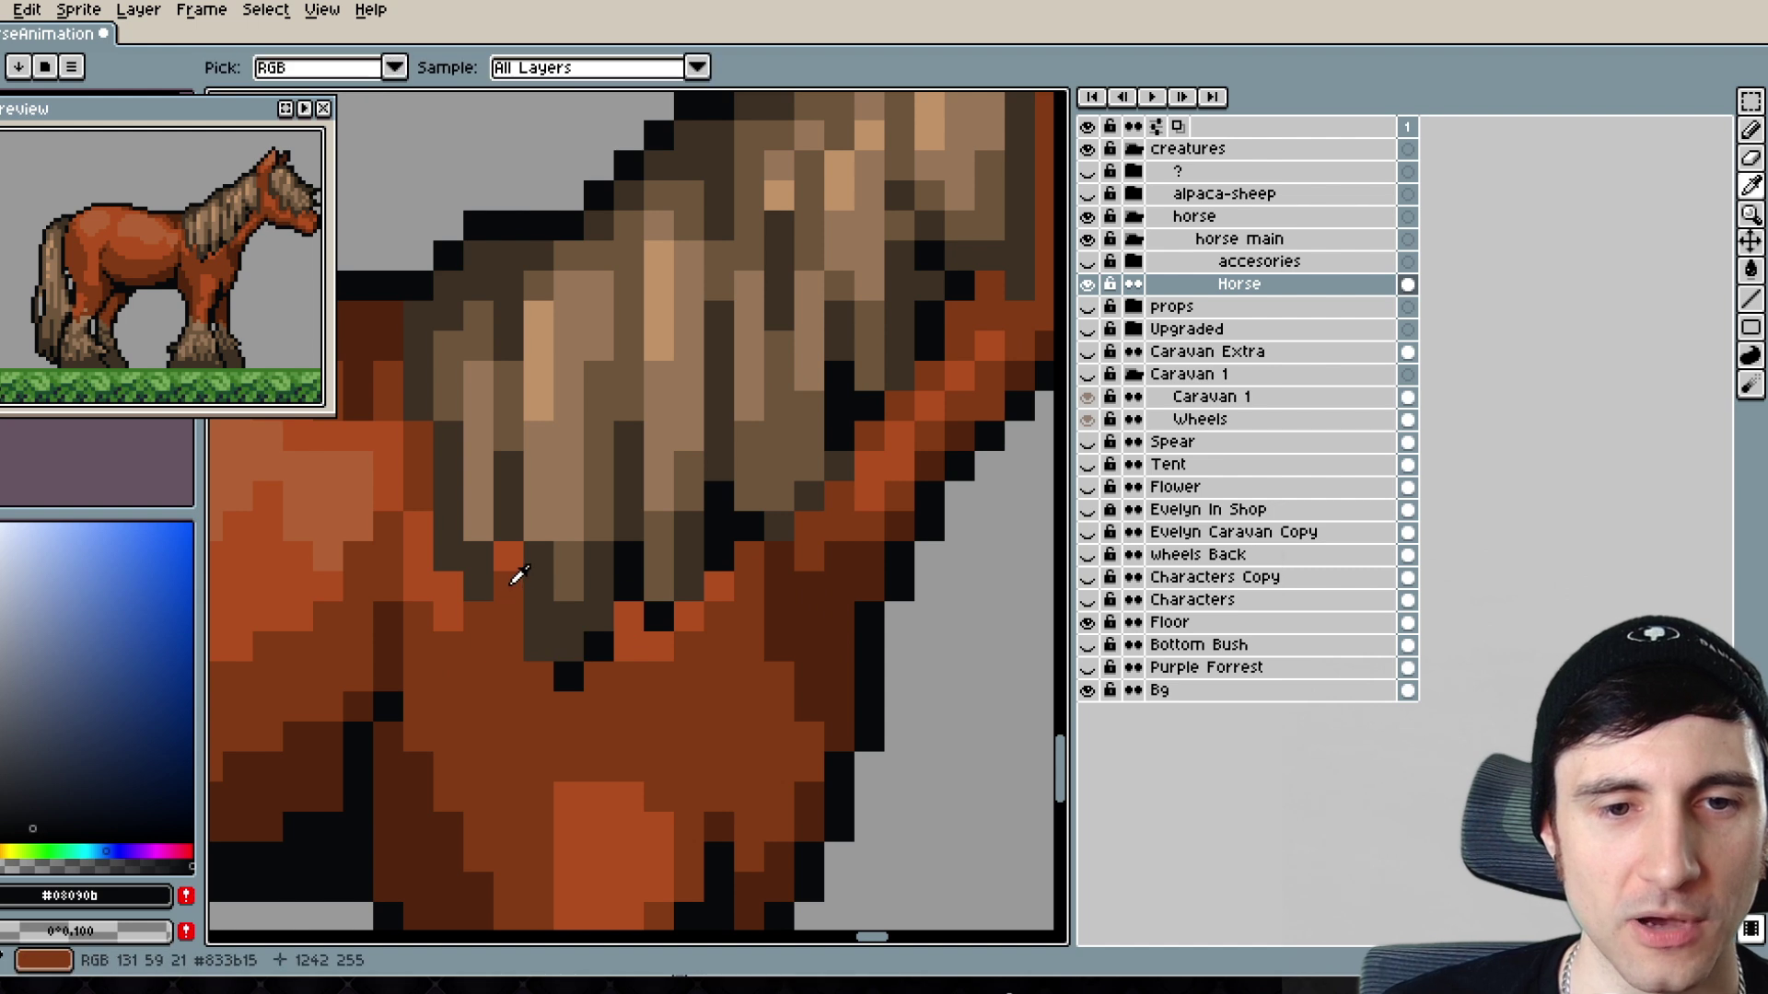
alt+click(512, 575)
alt+click(569, 667)
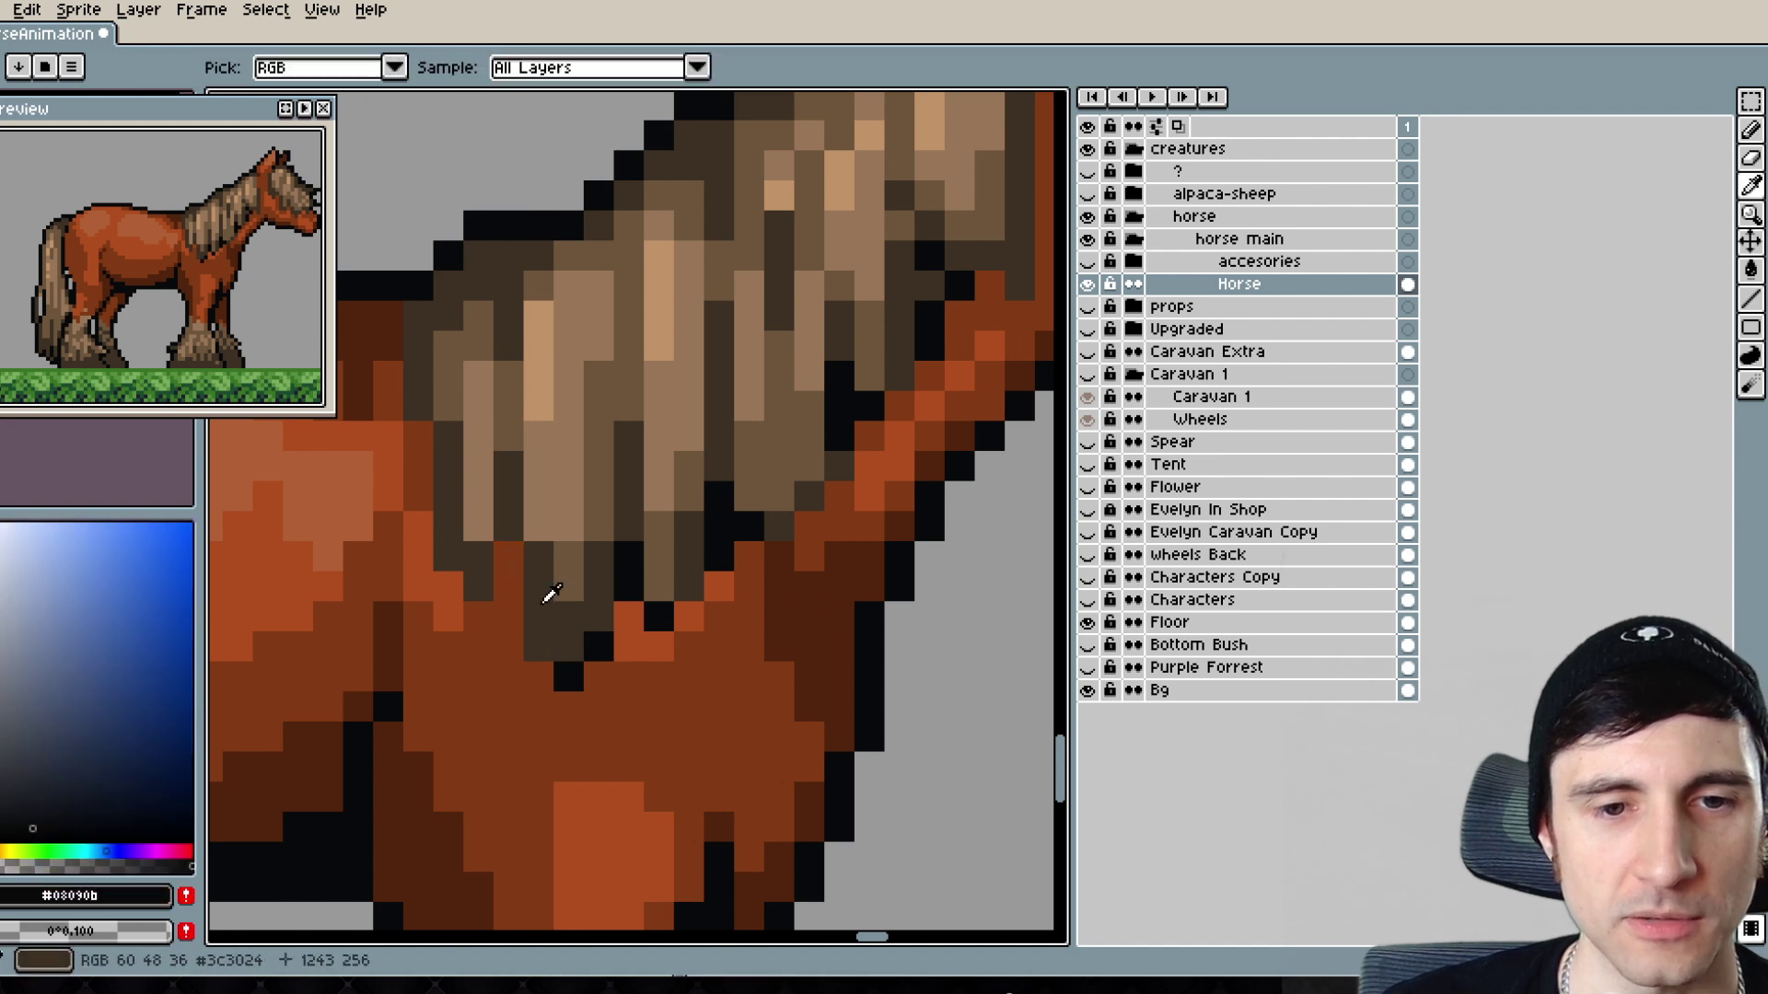
alt+click(547, 604)
click(509, 557)
alt+click(572, 655)
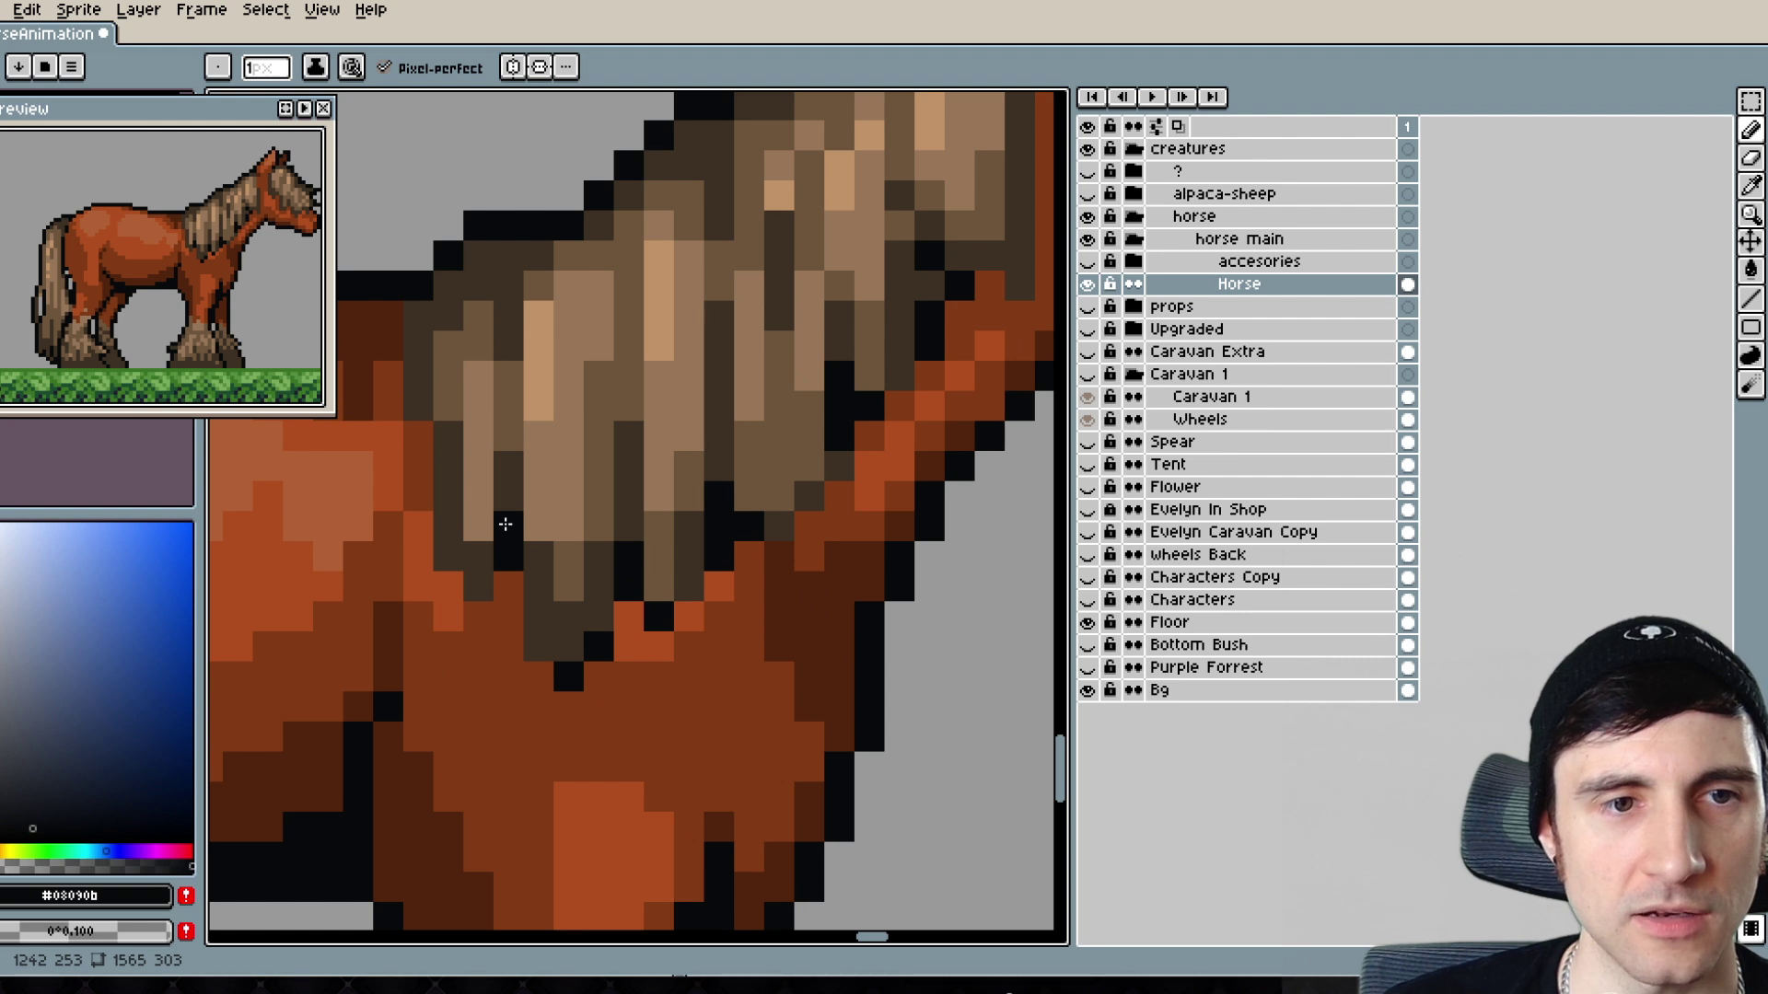
- Extend the #08090b outline downward at the withers, where the back meets the rear edge of the mane
scroll(505, 524, up, 4)
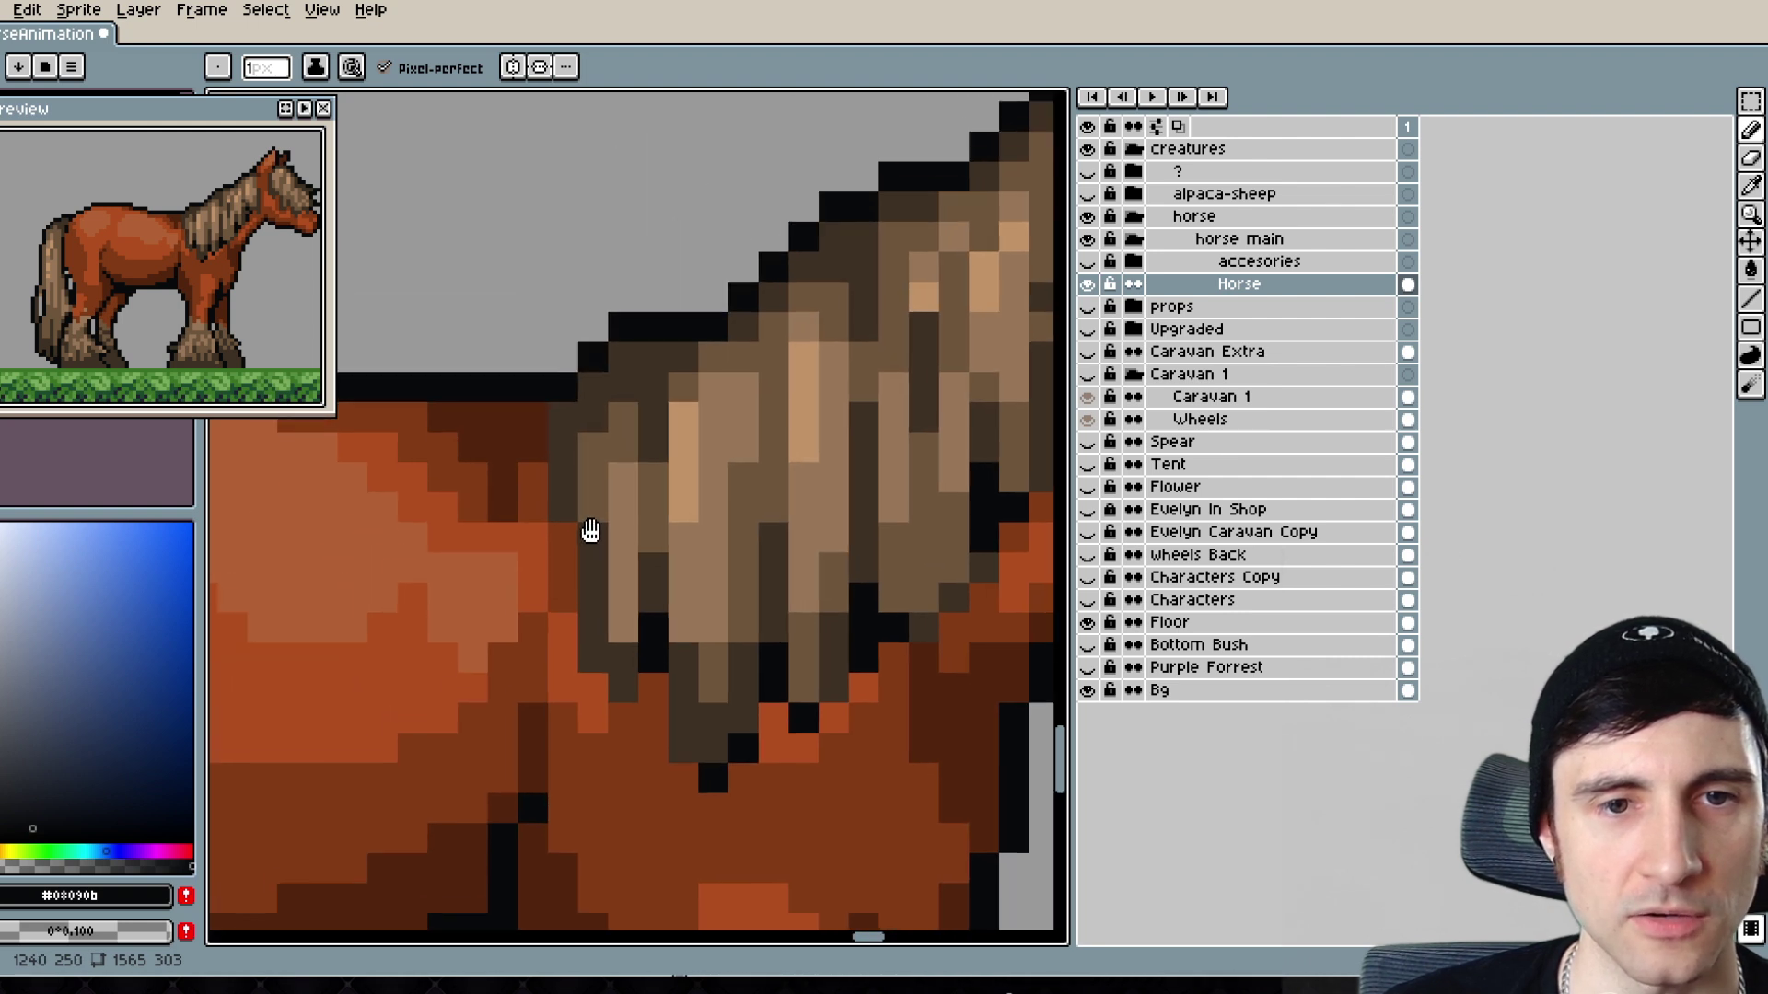
drag(614, 398, 599, 459)
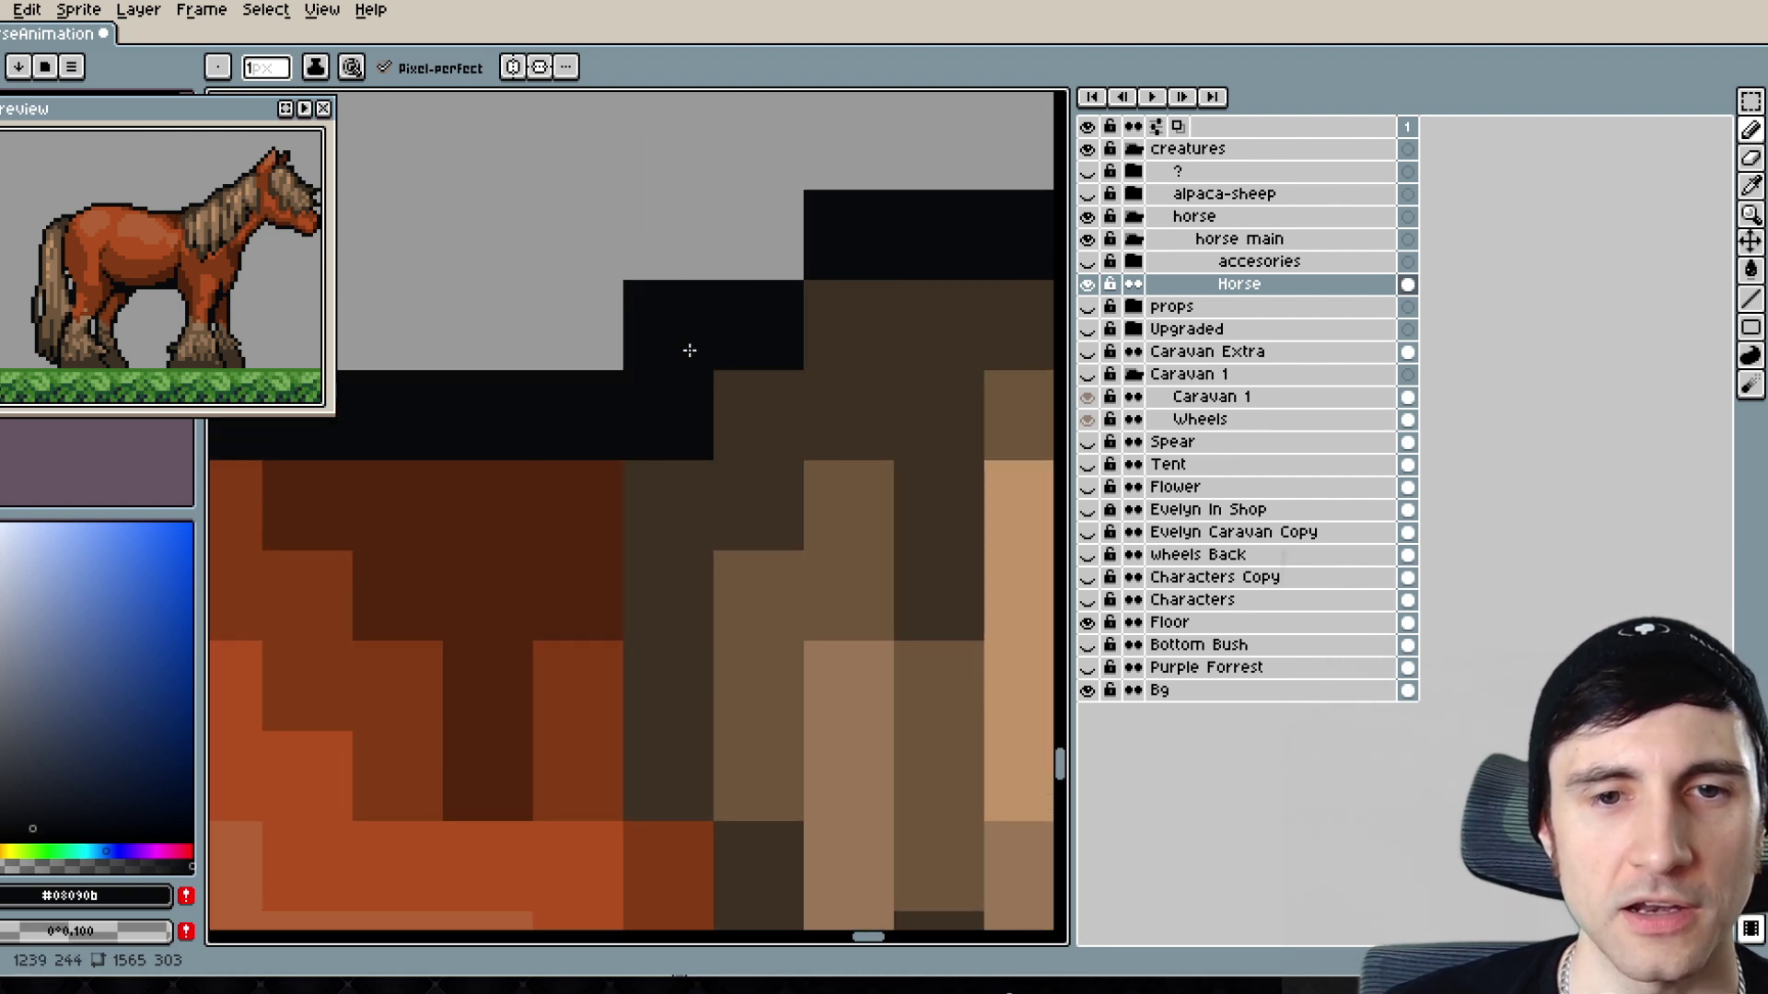
scroll(651, 423, down, 4)
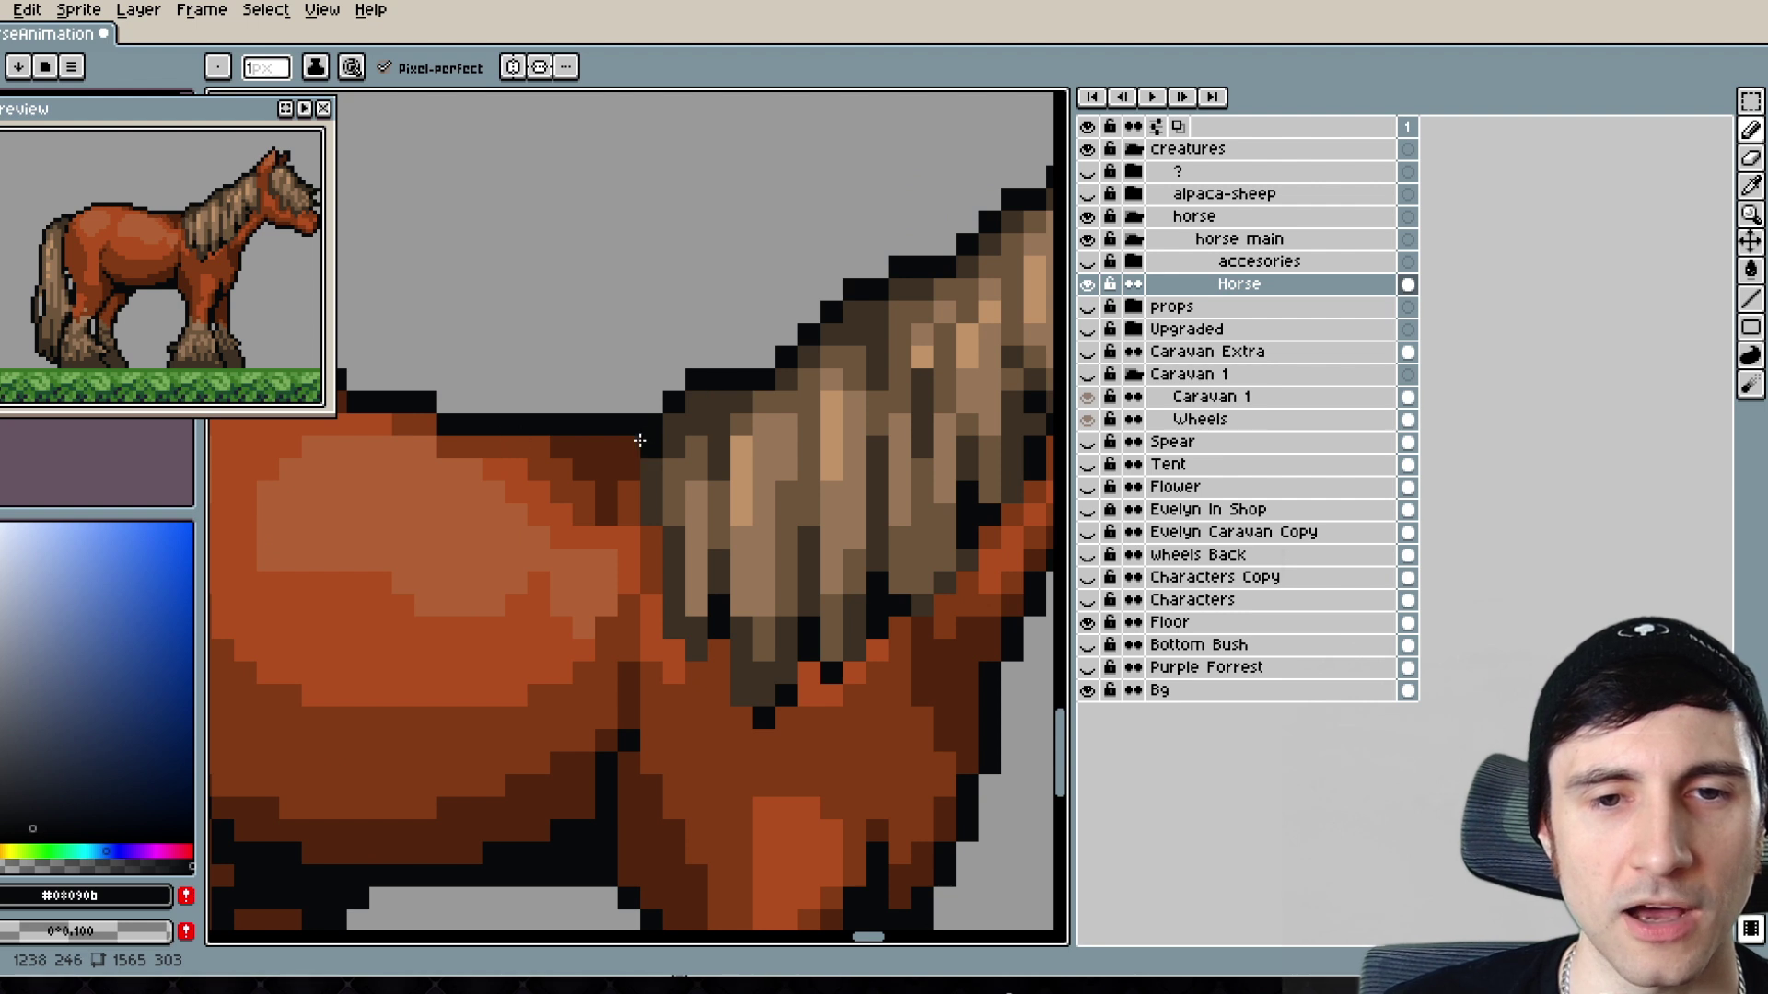
scroll(588, 418, up, 3)
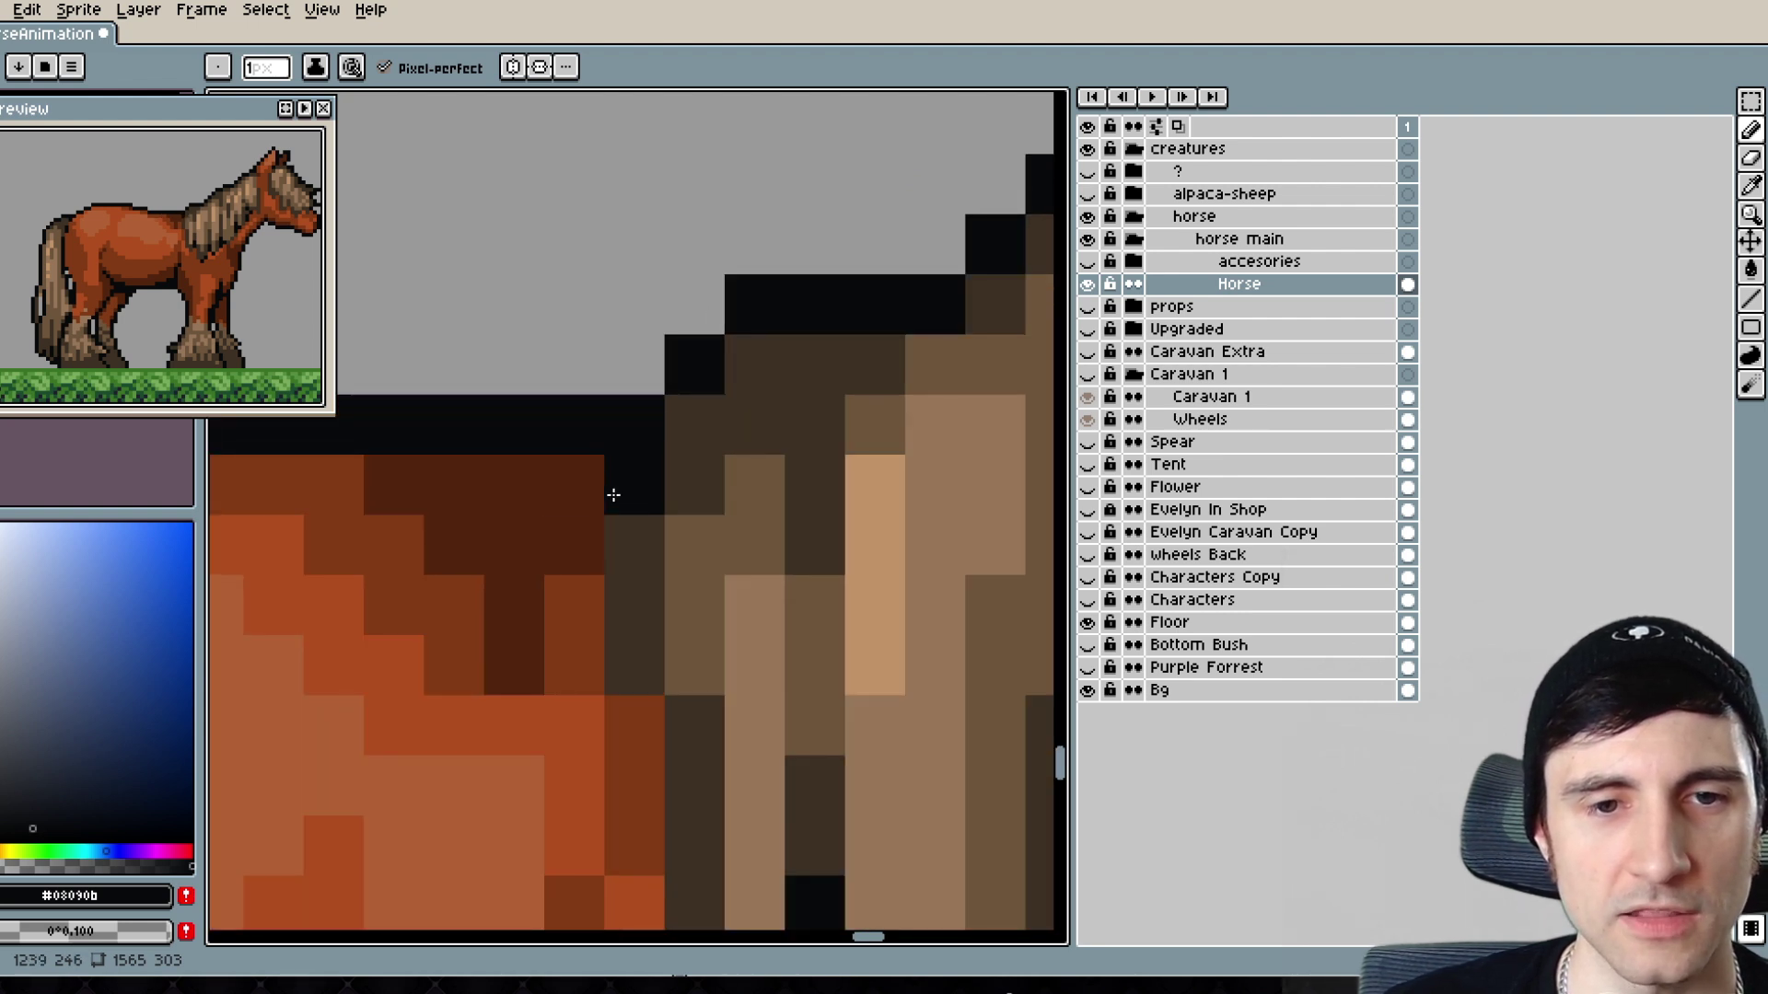
scroll(613, 495, up, 1)
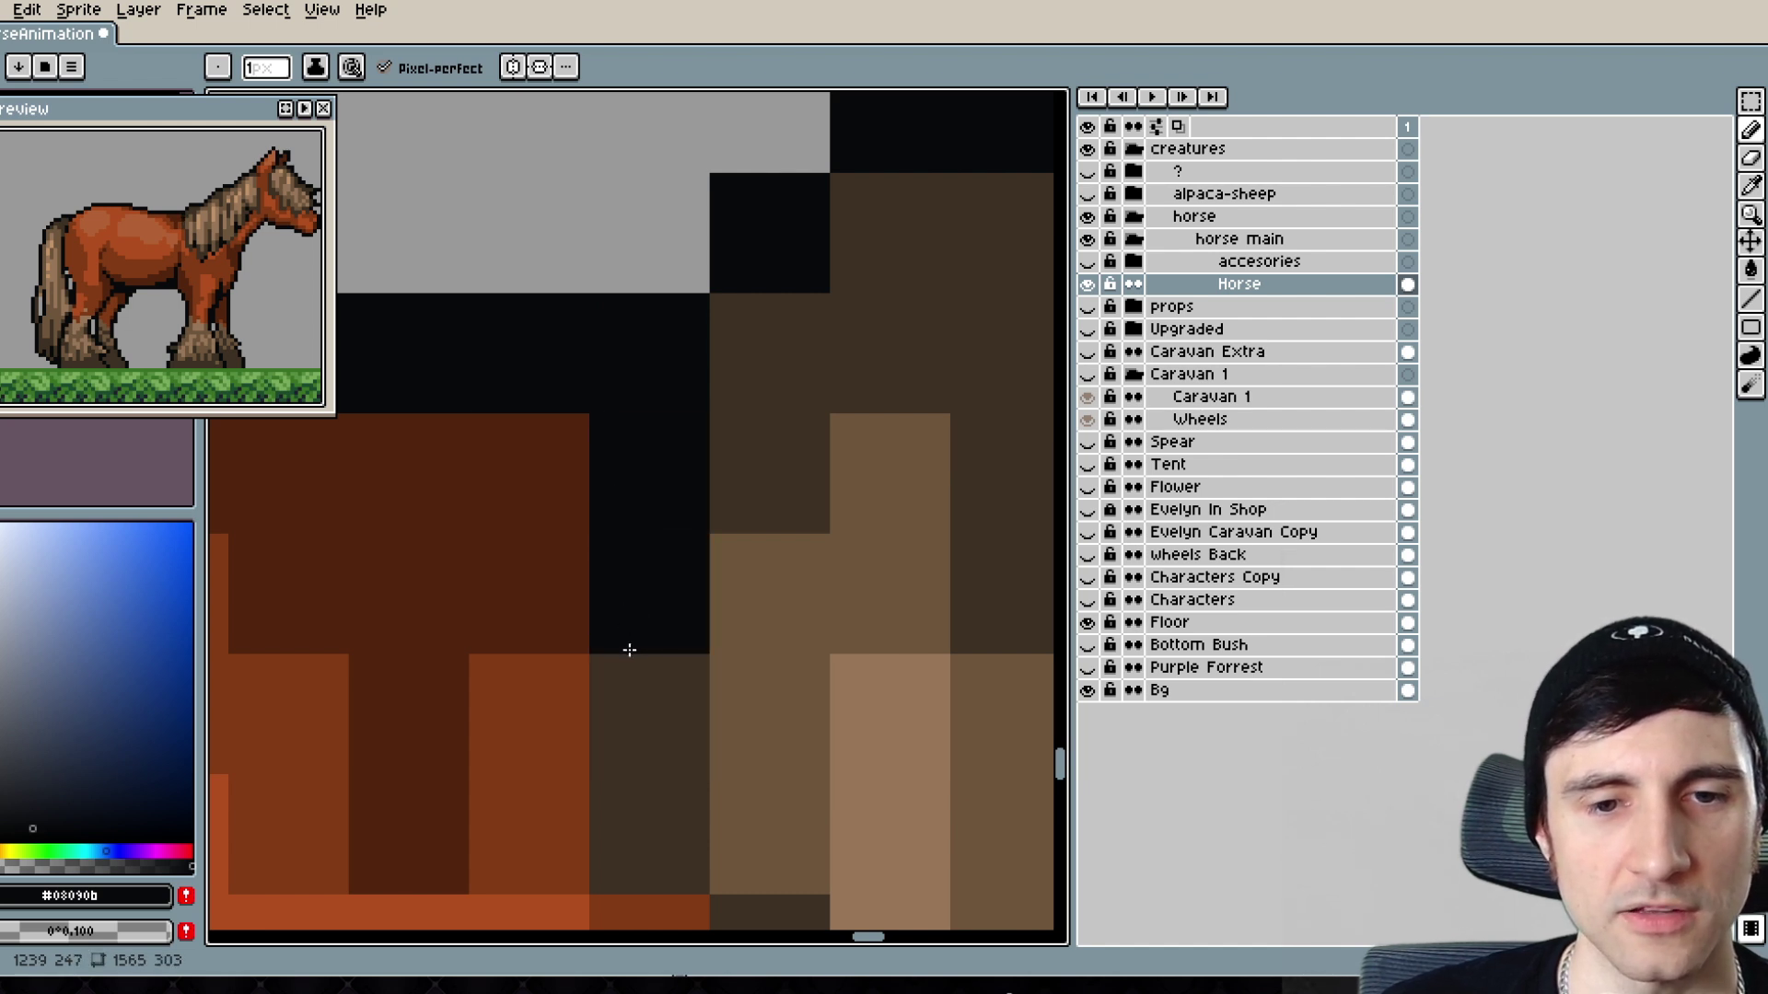
- Smooth the stepped outline along the mane's upper rear edge with one #08090b step and #3c3024 filled beneath it
scroll(754, 604, down, 5)
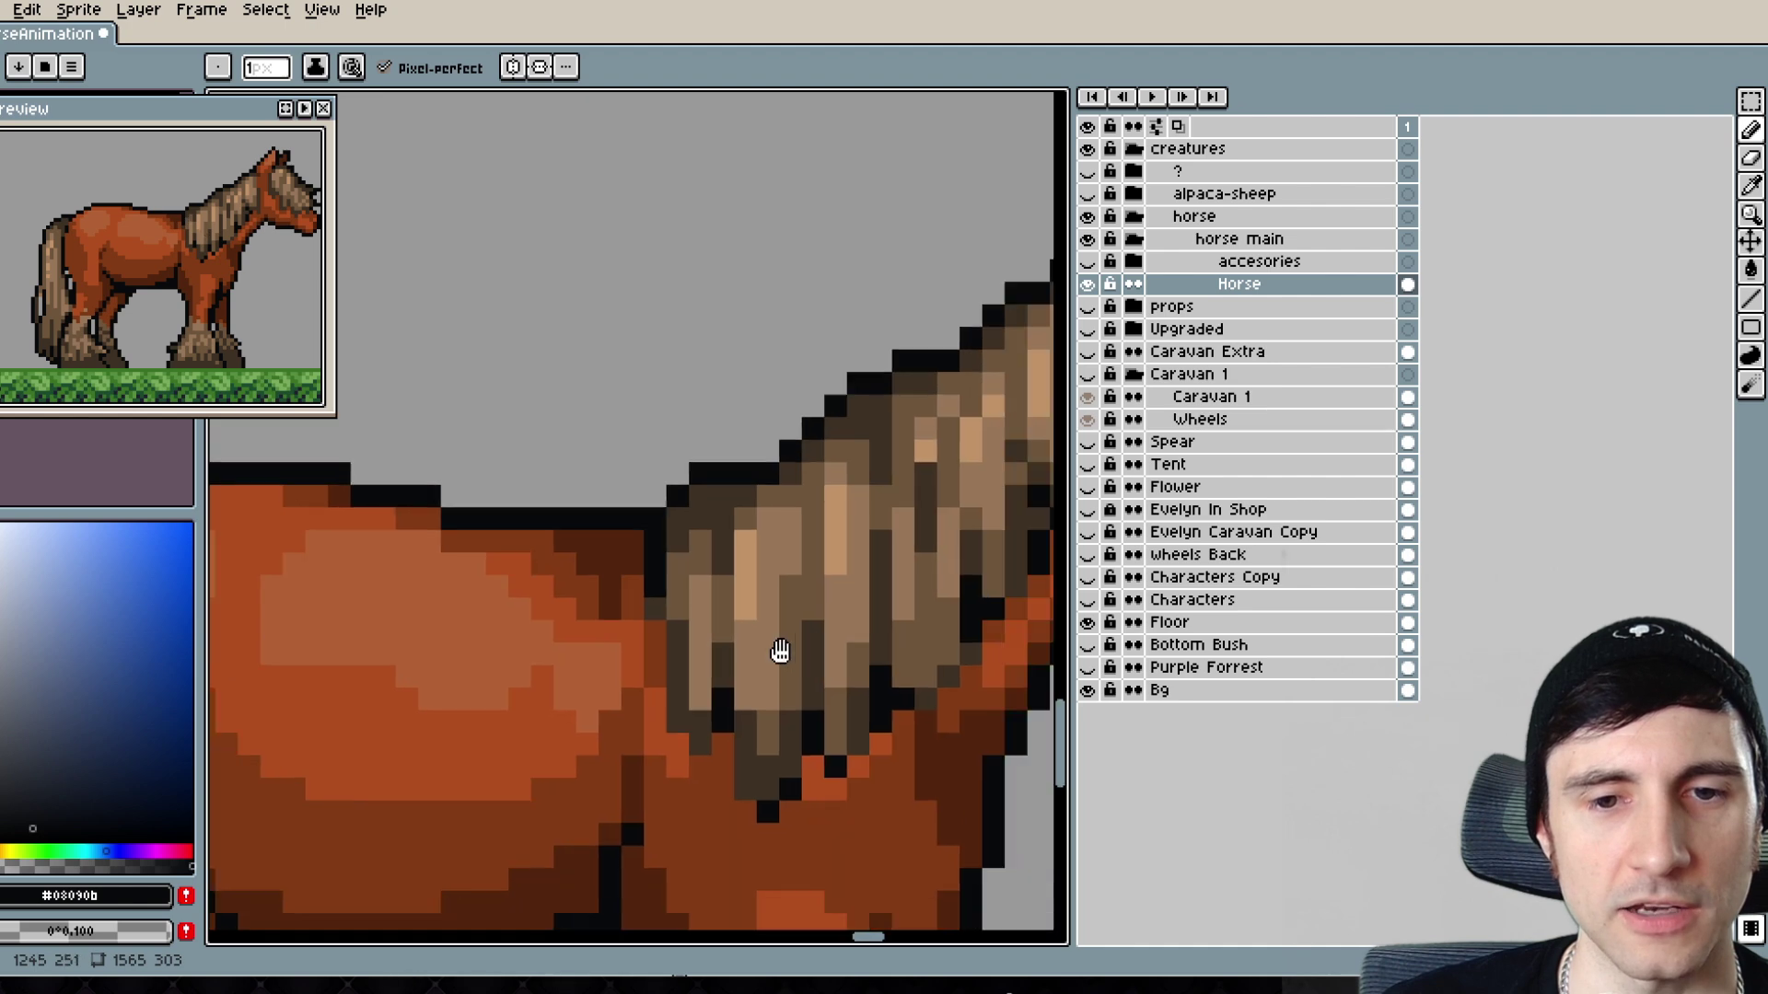
scroll(605, 533, up, 4)
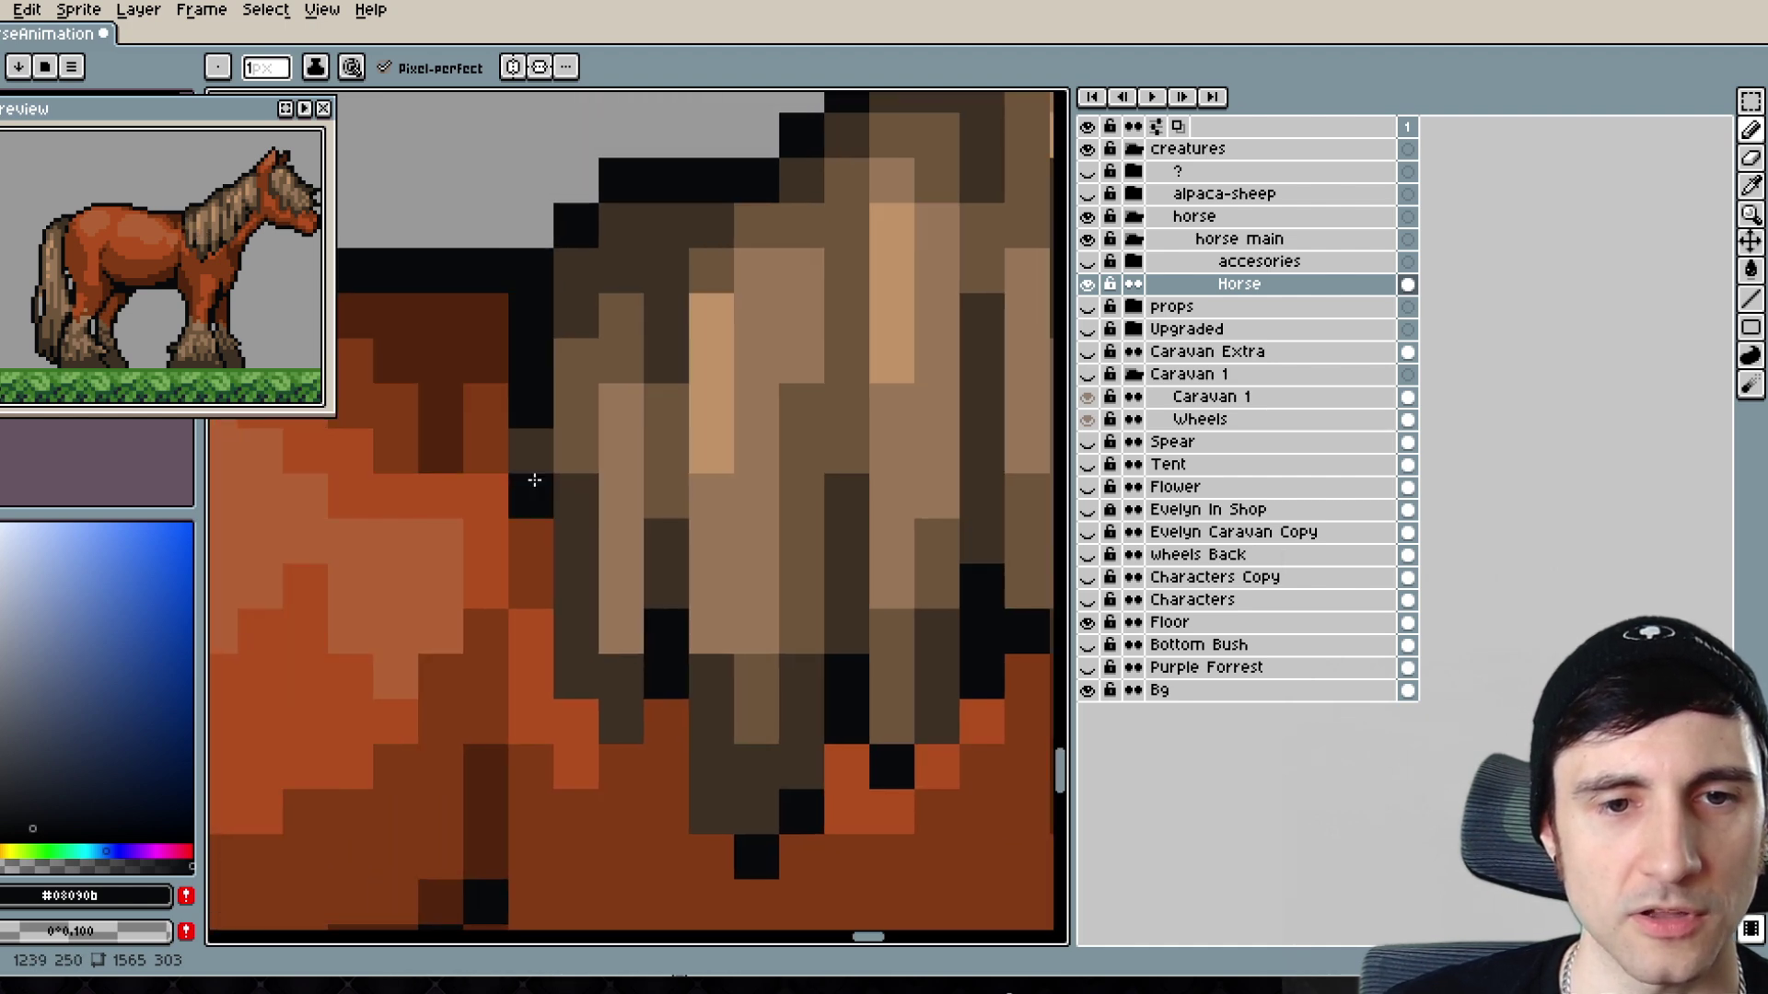
scroll(857, 705, down, 4)
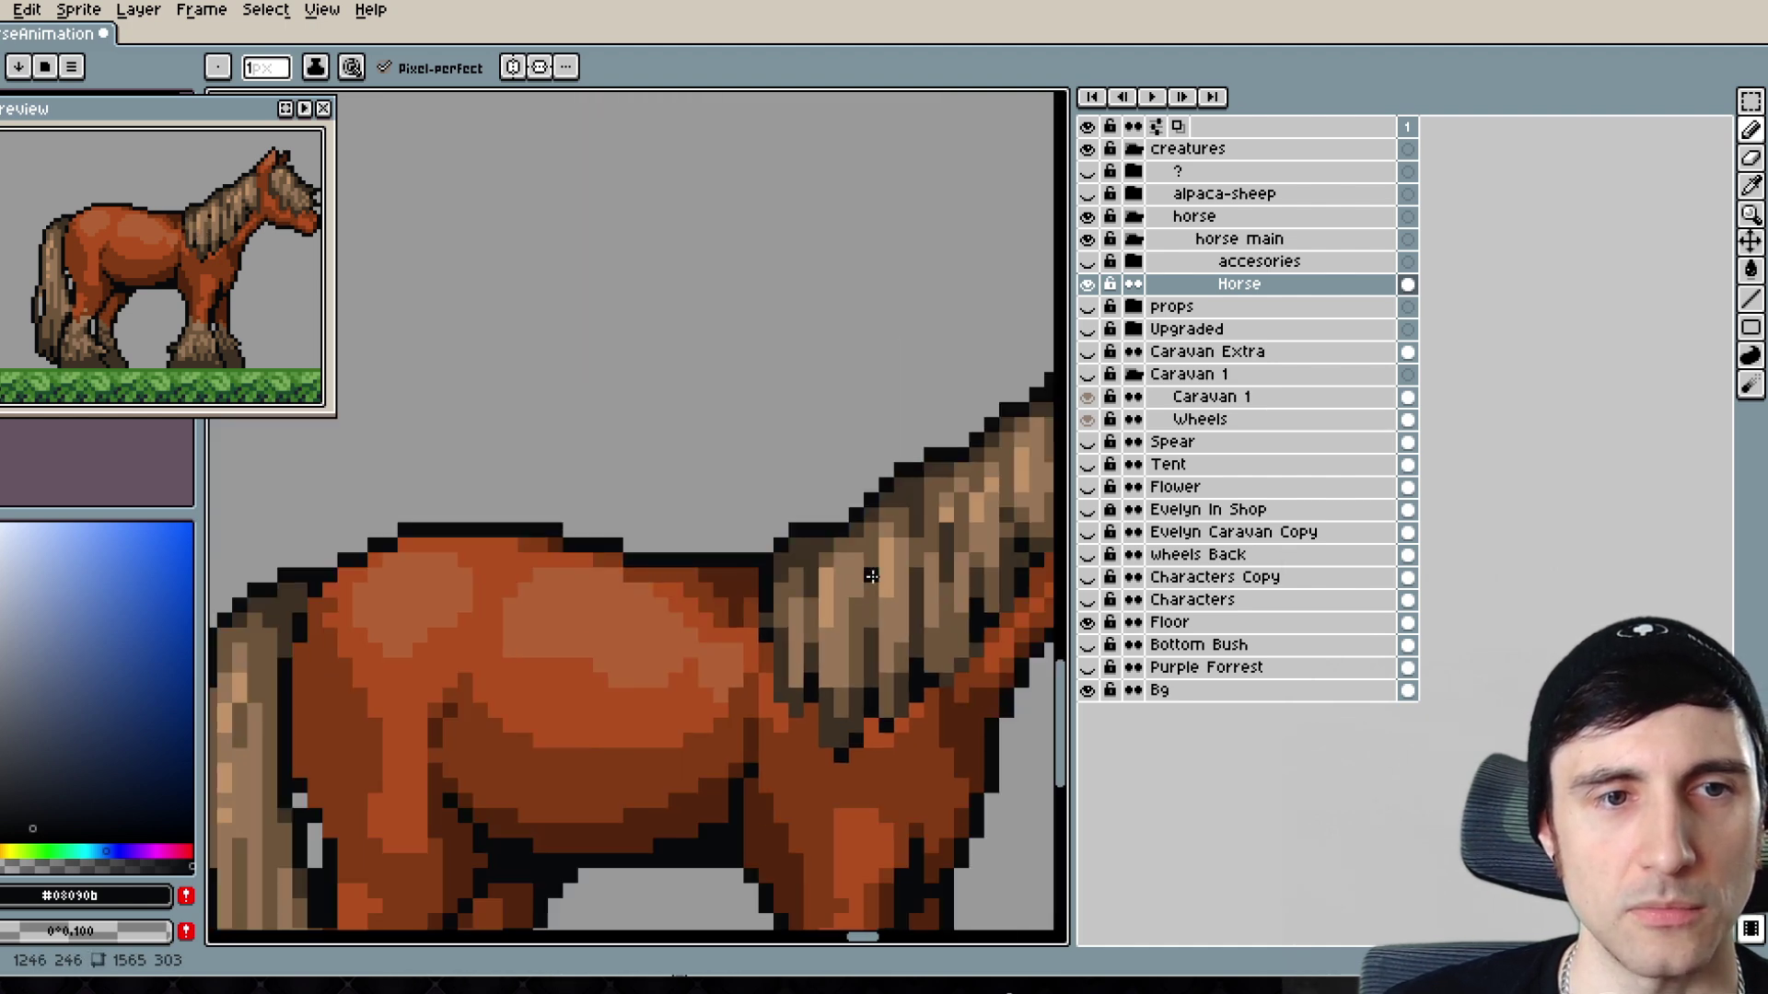
scroll(601, 597, up, 4)
scroll(600, 597, up, 1)
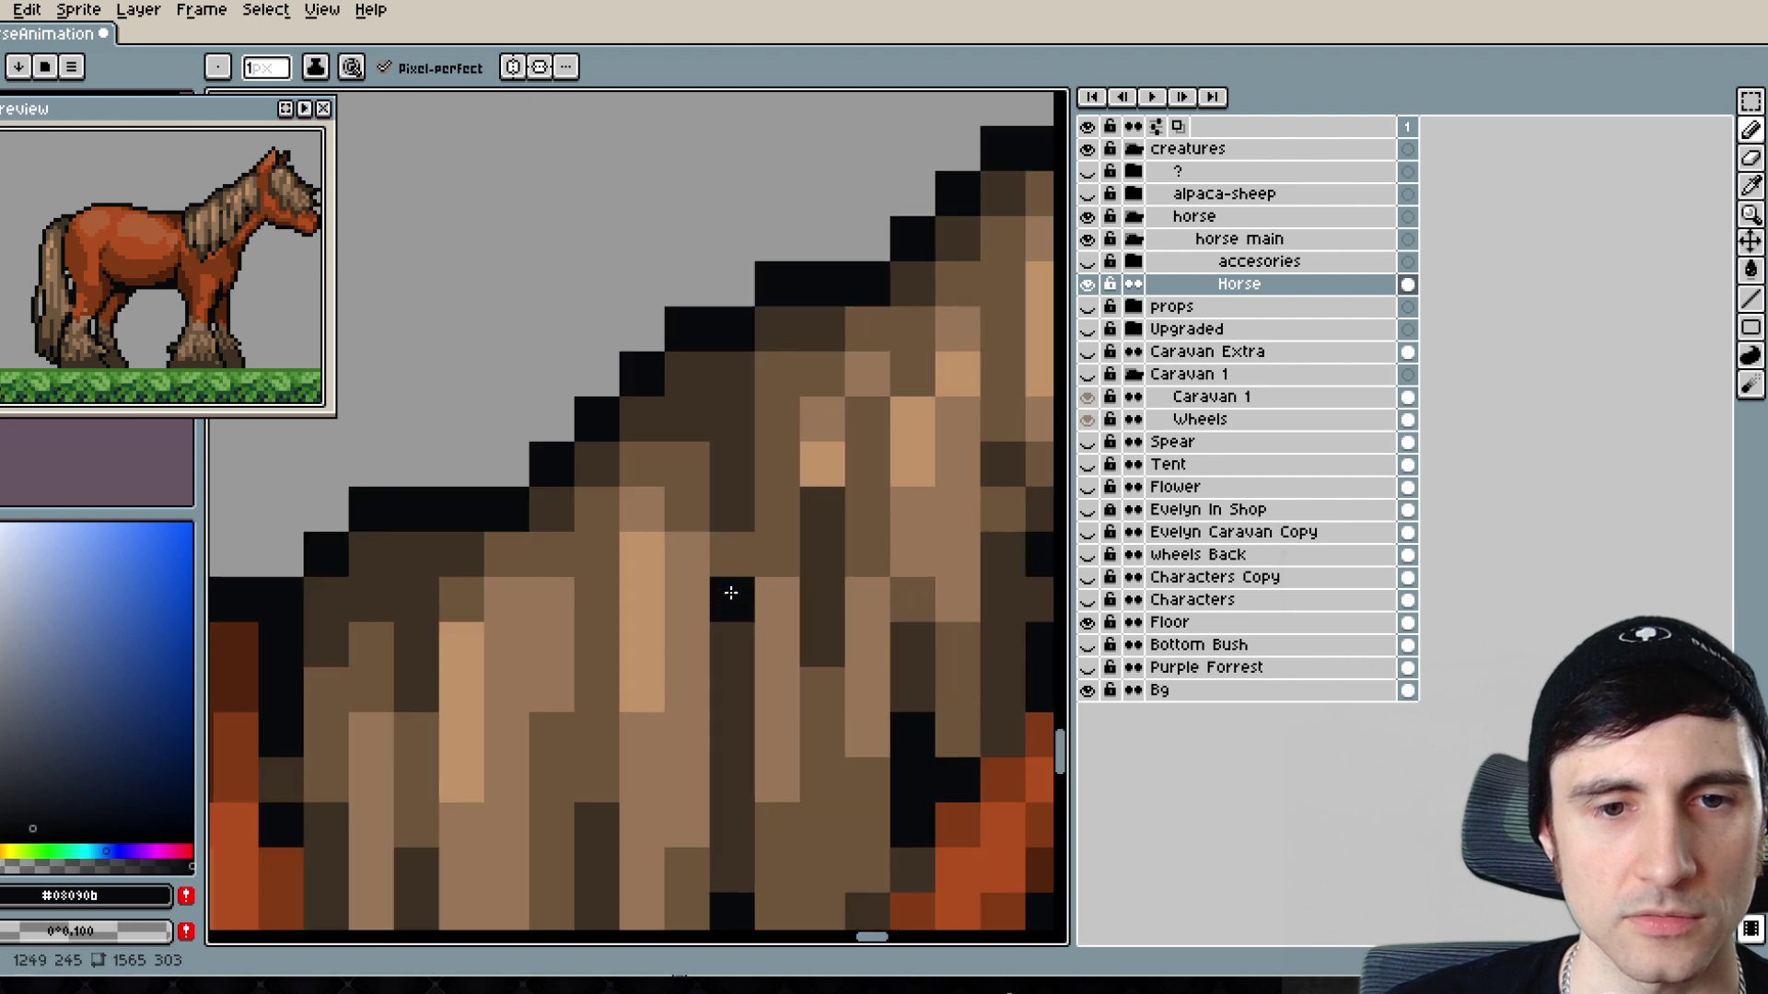
alt+click(506, 517)
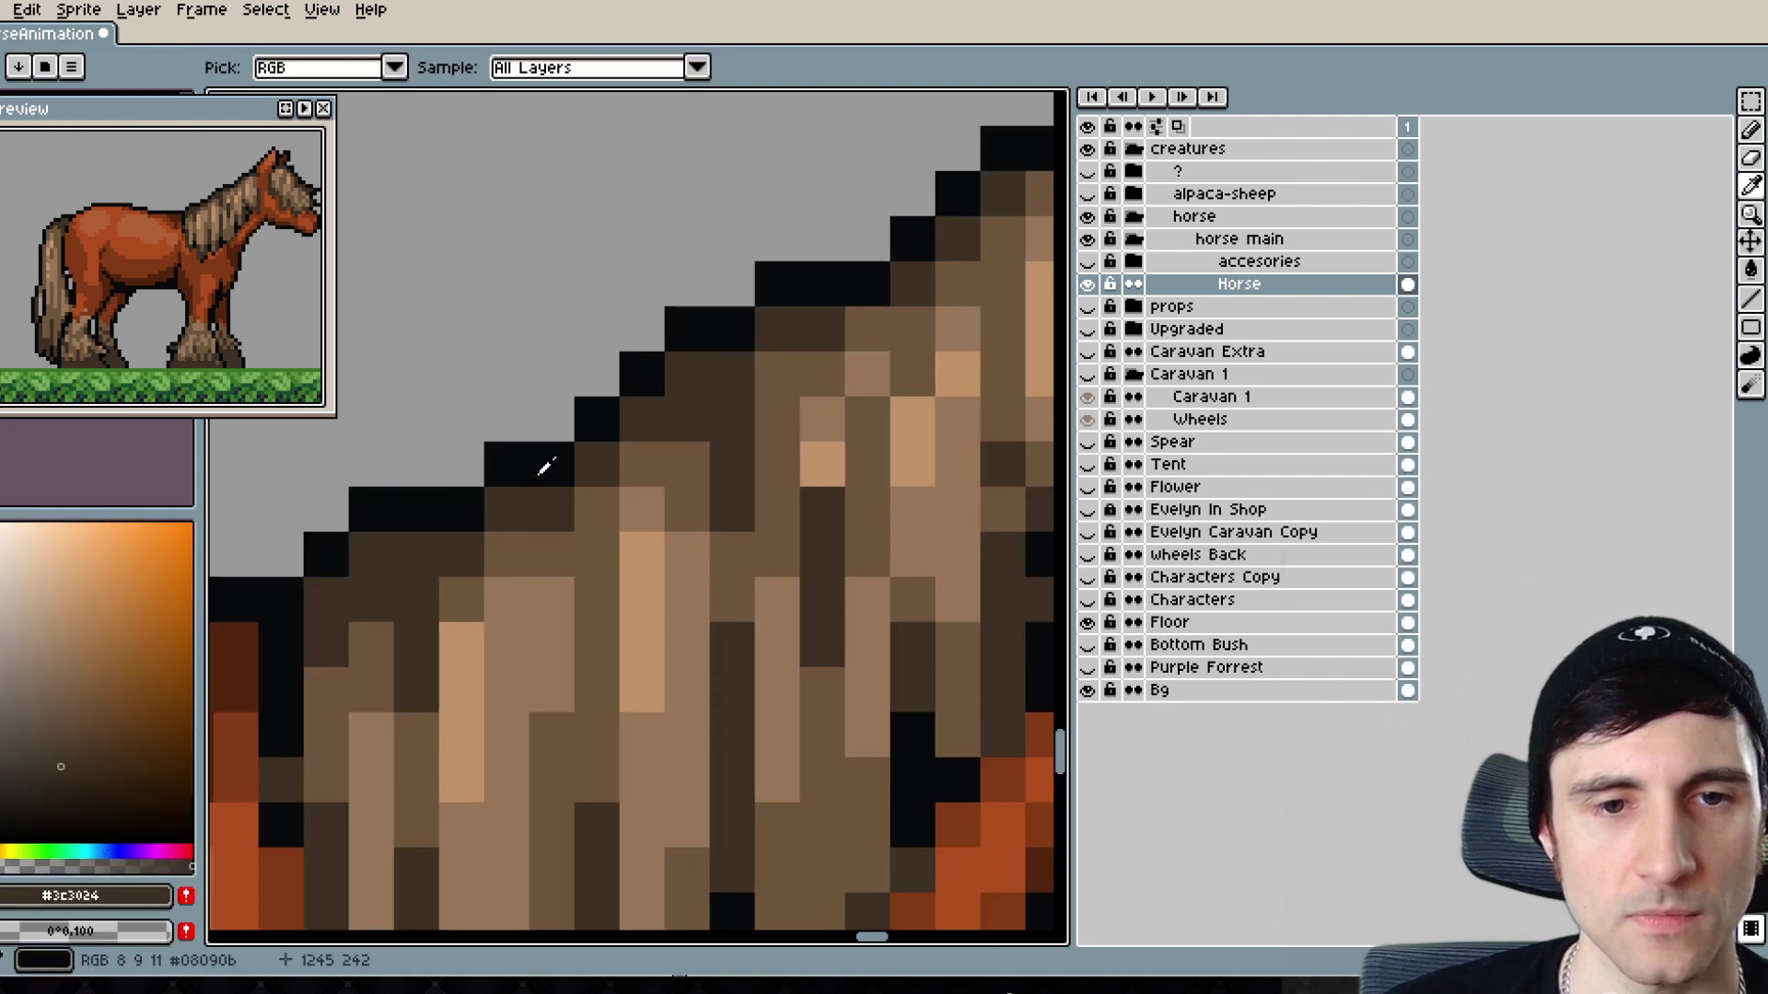
alt+click(540, 465)
click(829, 513)
scroll(829, 513, down, 3)
scroll(681, 618, up, 3)
key(ctrl+z)
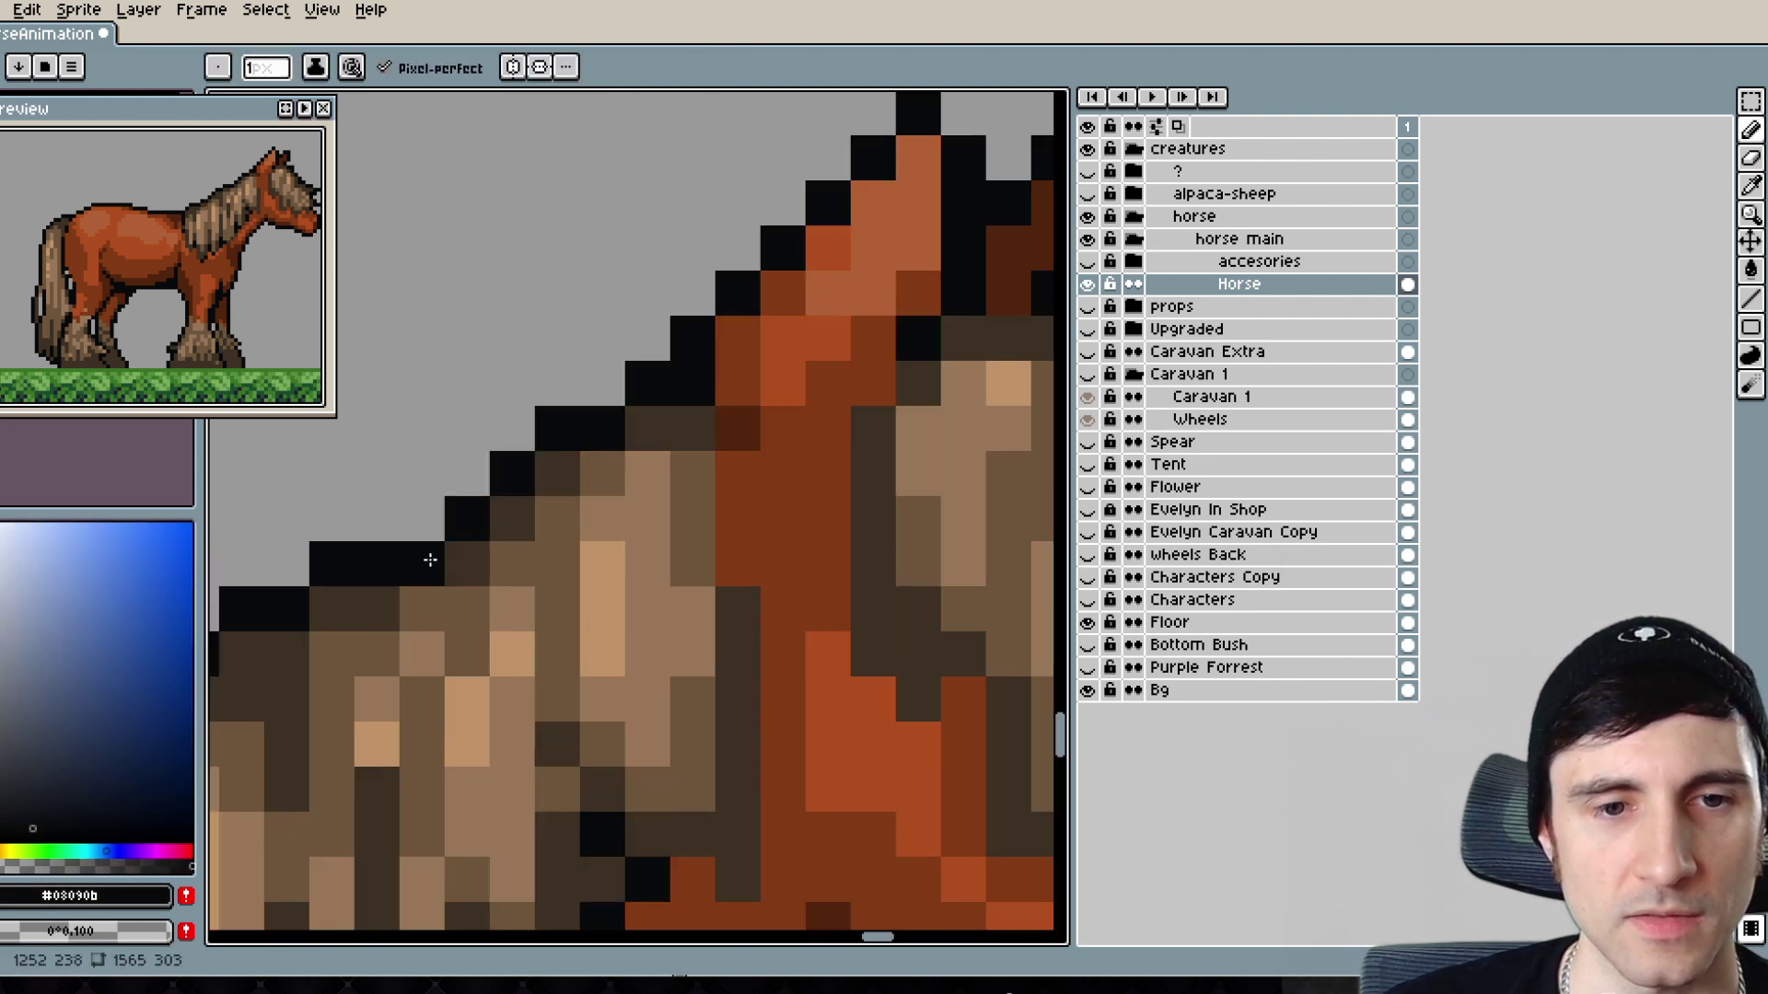
- Raise an outline step on the mane's upper edge nearer the ears with #08090b and fill beneath it with #3c3024
click(420, 532)
alt+click(402, 580)
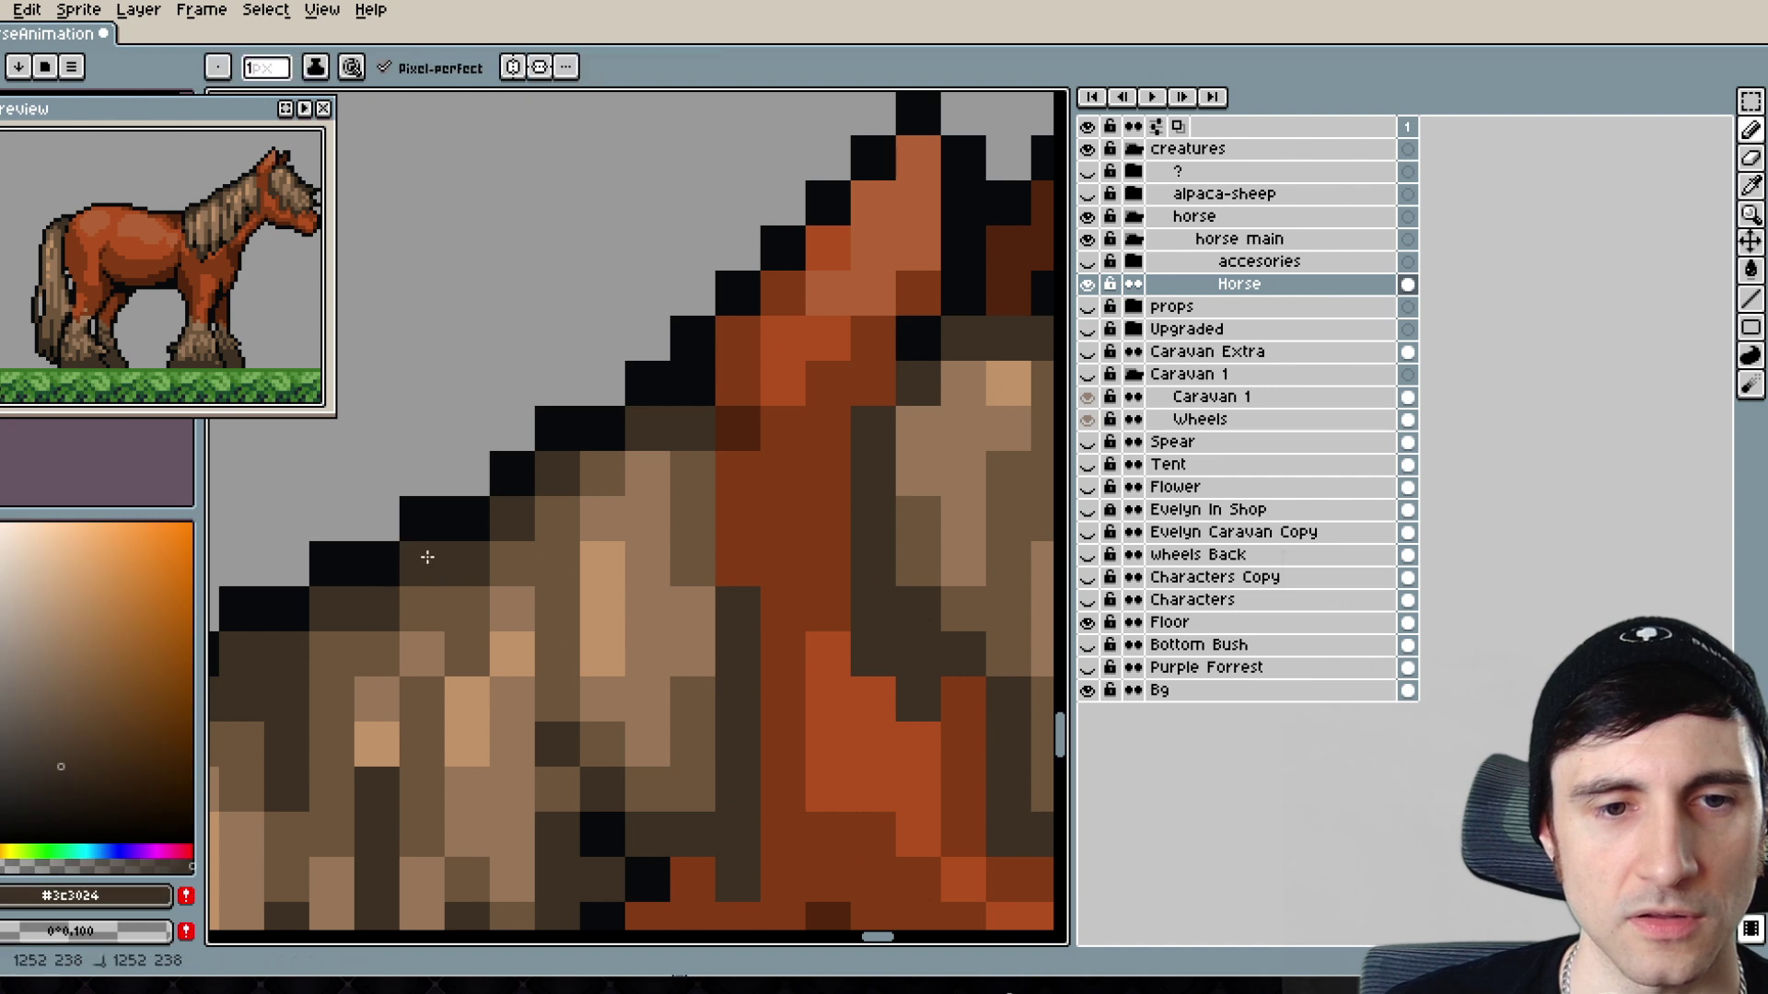
click(419, 654)
scroll(433, 645, down, 3)
scroll(590, 578, up, 4)
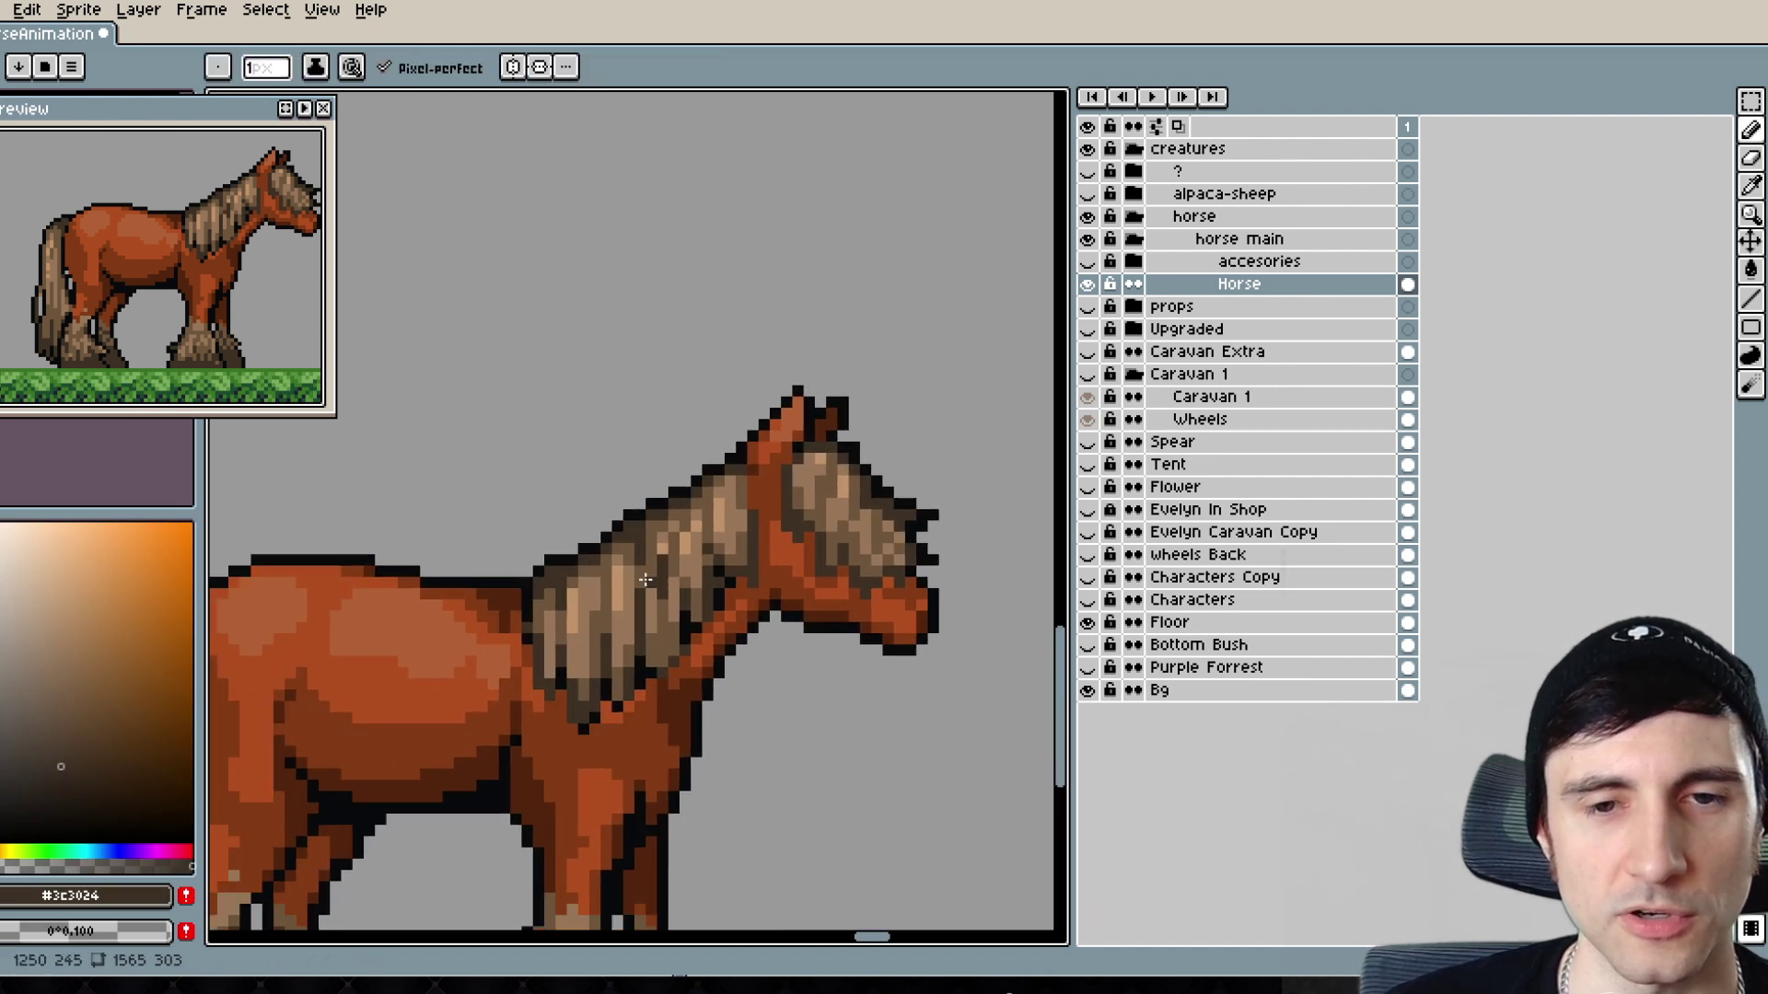
scroll(612, 508, up, 2)
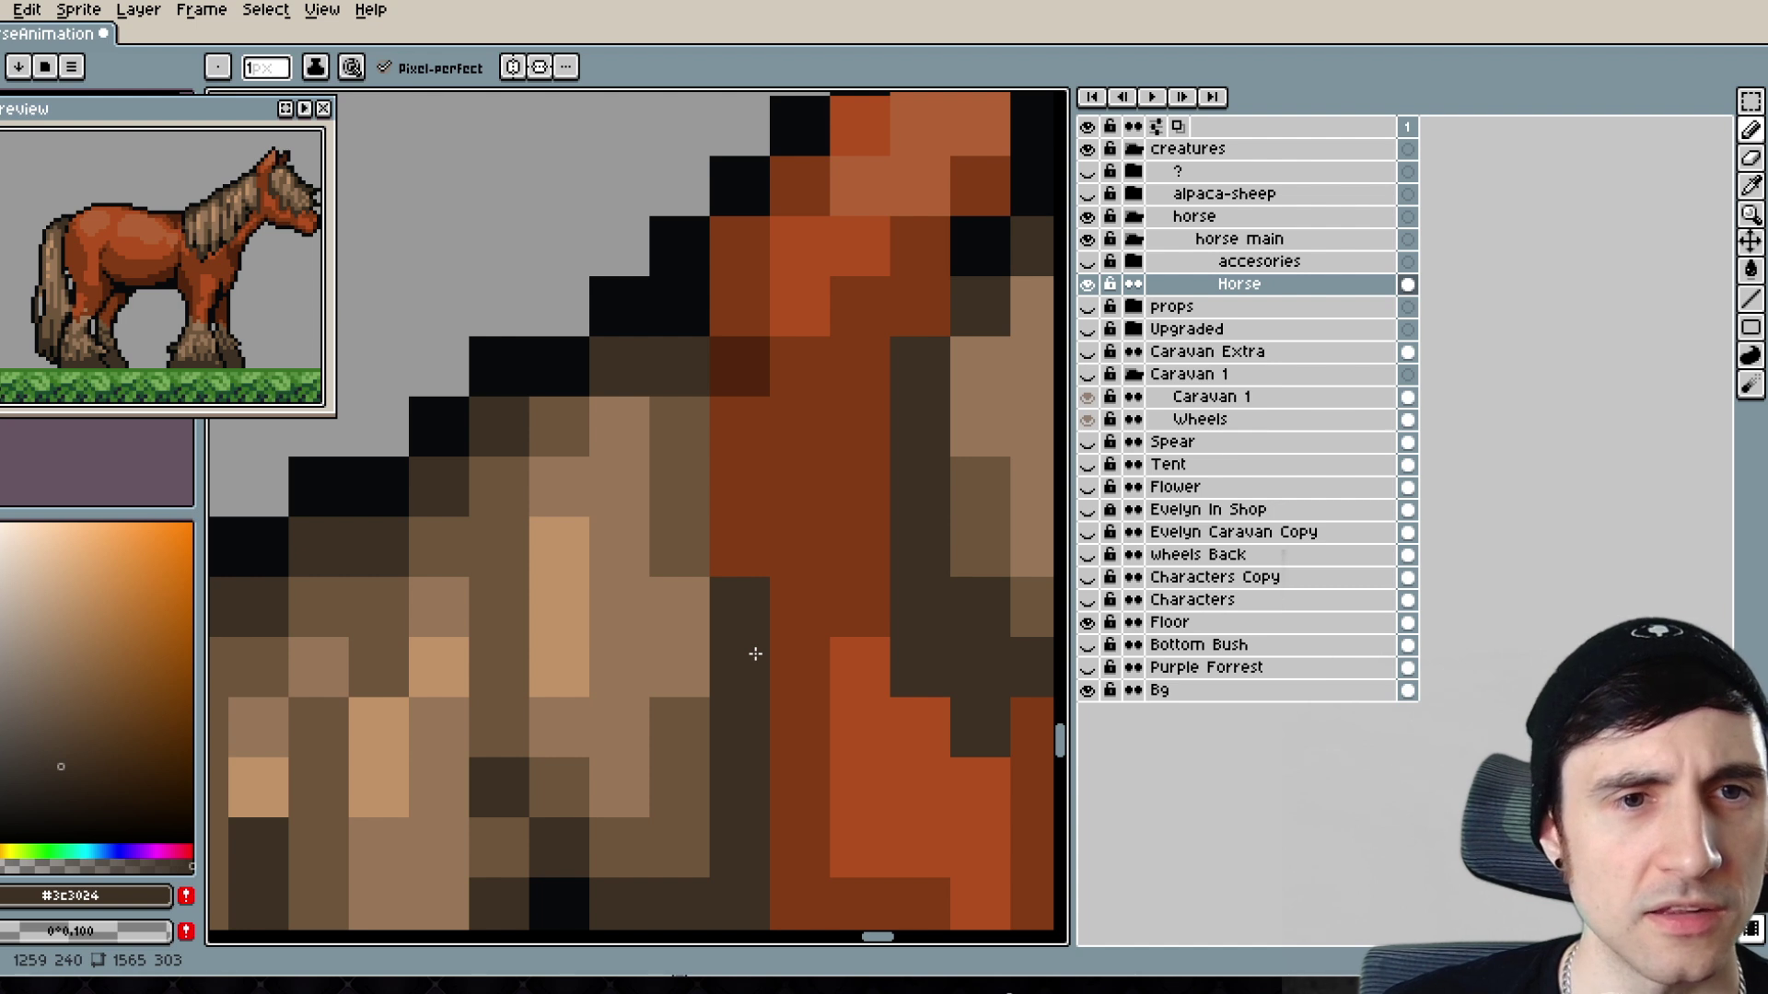
- Reshape the mane's front edge below the ear with a #3c3024 column, covering the surplus pixels beside it with #833b15
drag(751, 636, 733, 463)
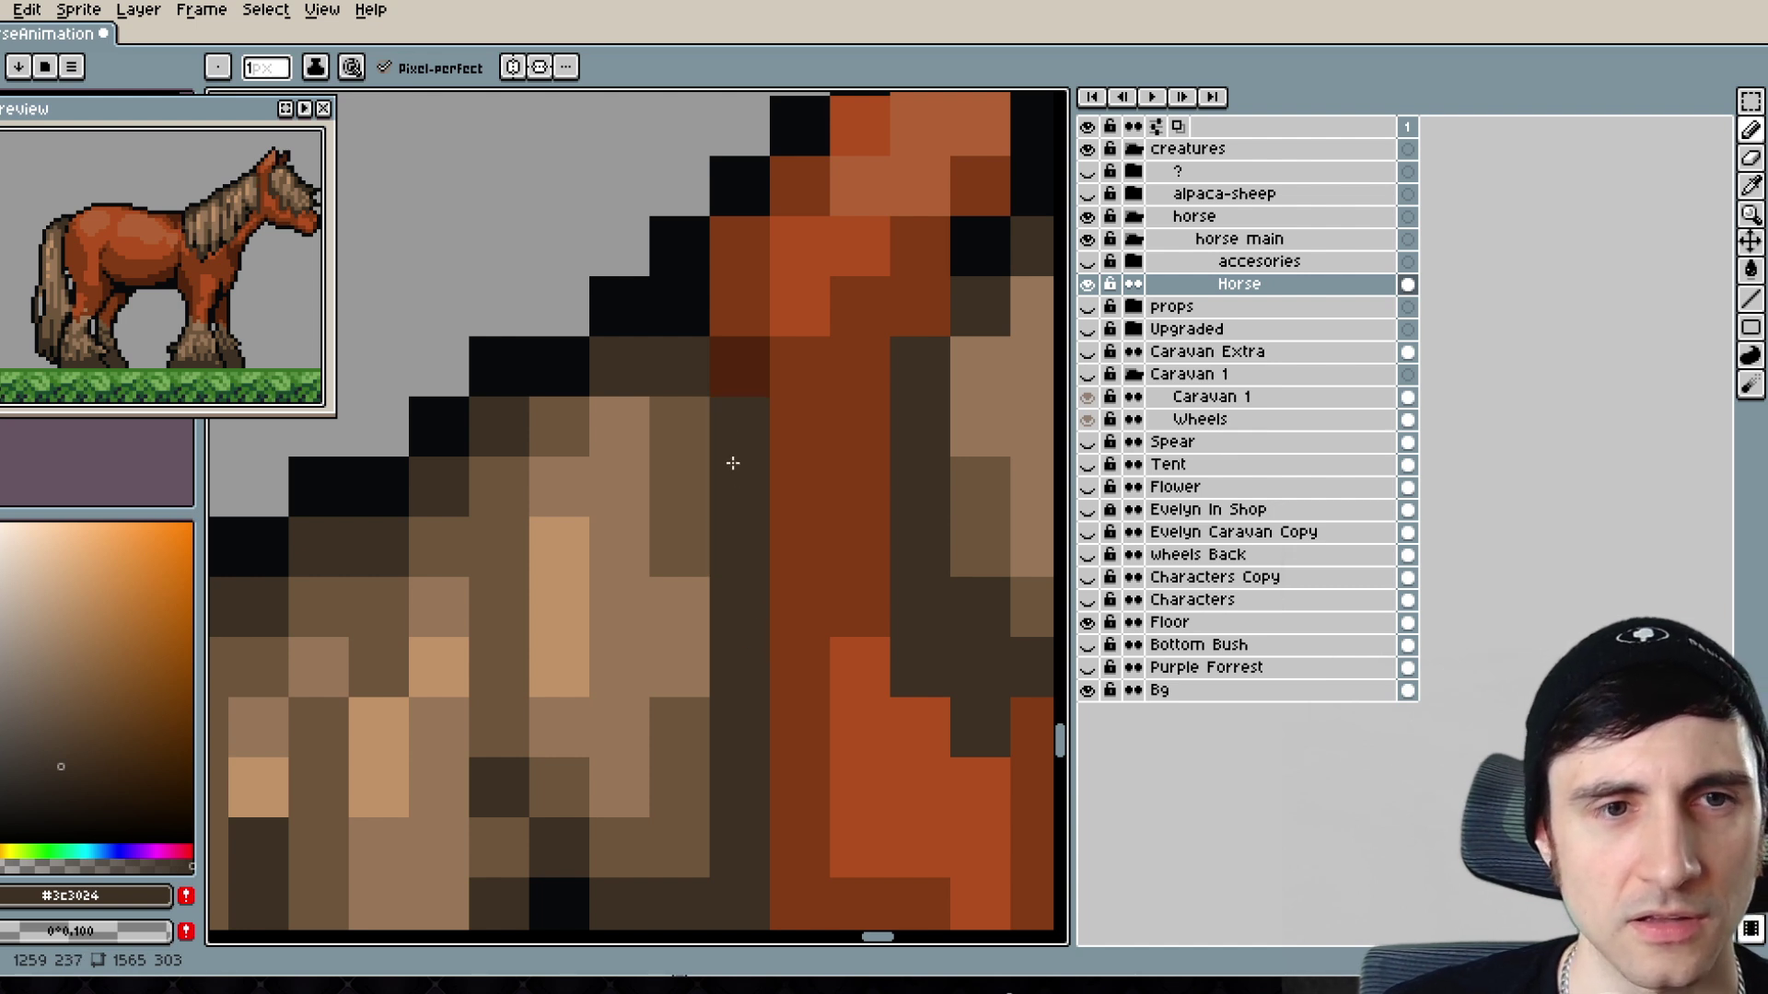
mouse_move(686, 552)
mouse_down()
mouse_move(699, 517)
mouse_move(679, 423)
mouse_move(745, 542)
mouse_move(749, 619)
mouse_up()
alt+click(832, 414)
drag(765, 739, 735, 677)
drag(705, 463, 761, 563)
alt+click(723, 423)
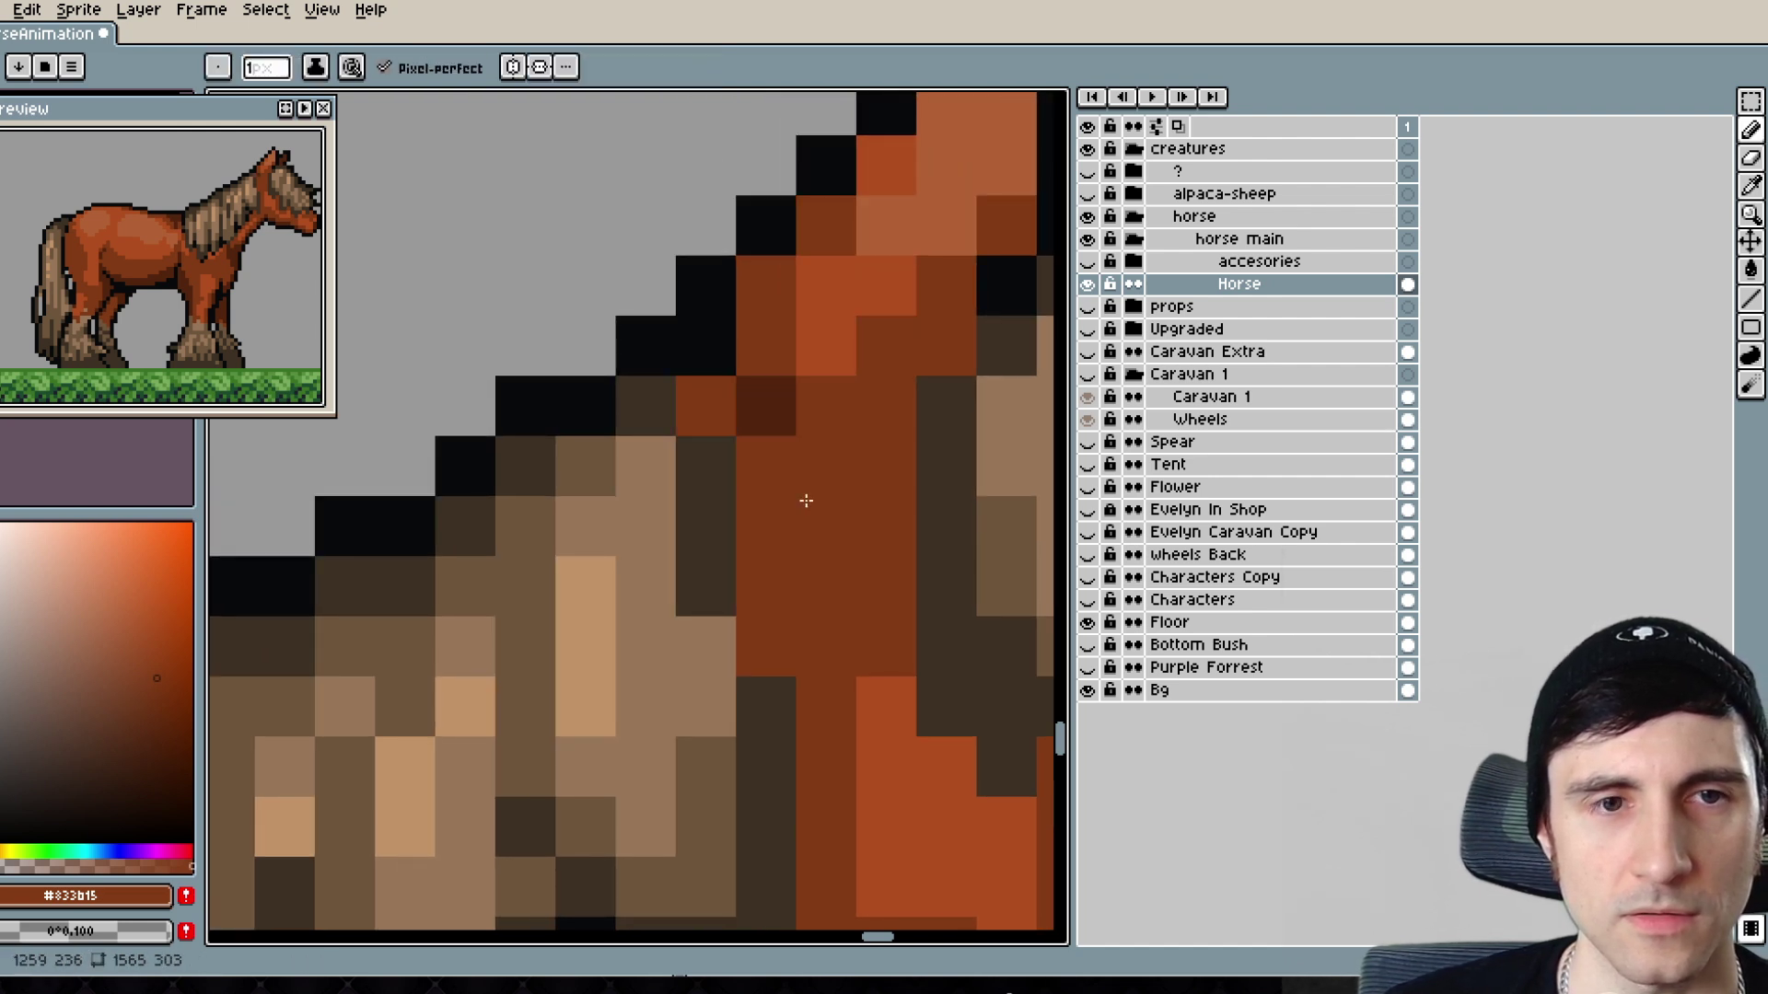
drag(900, 446, 734, 493)
- Add #52240d shadow pixels on the neck beside the mane's top front corner and extend the mane's #3c3024 front edge downward
alt+click(973, 262)
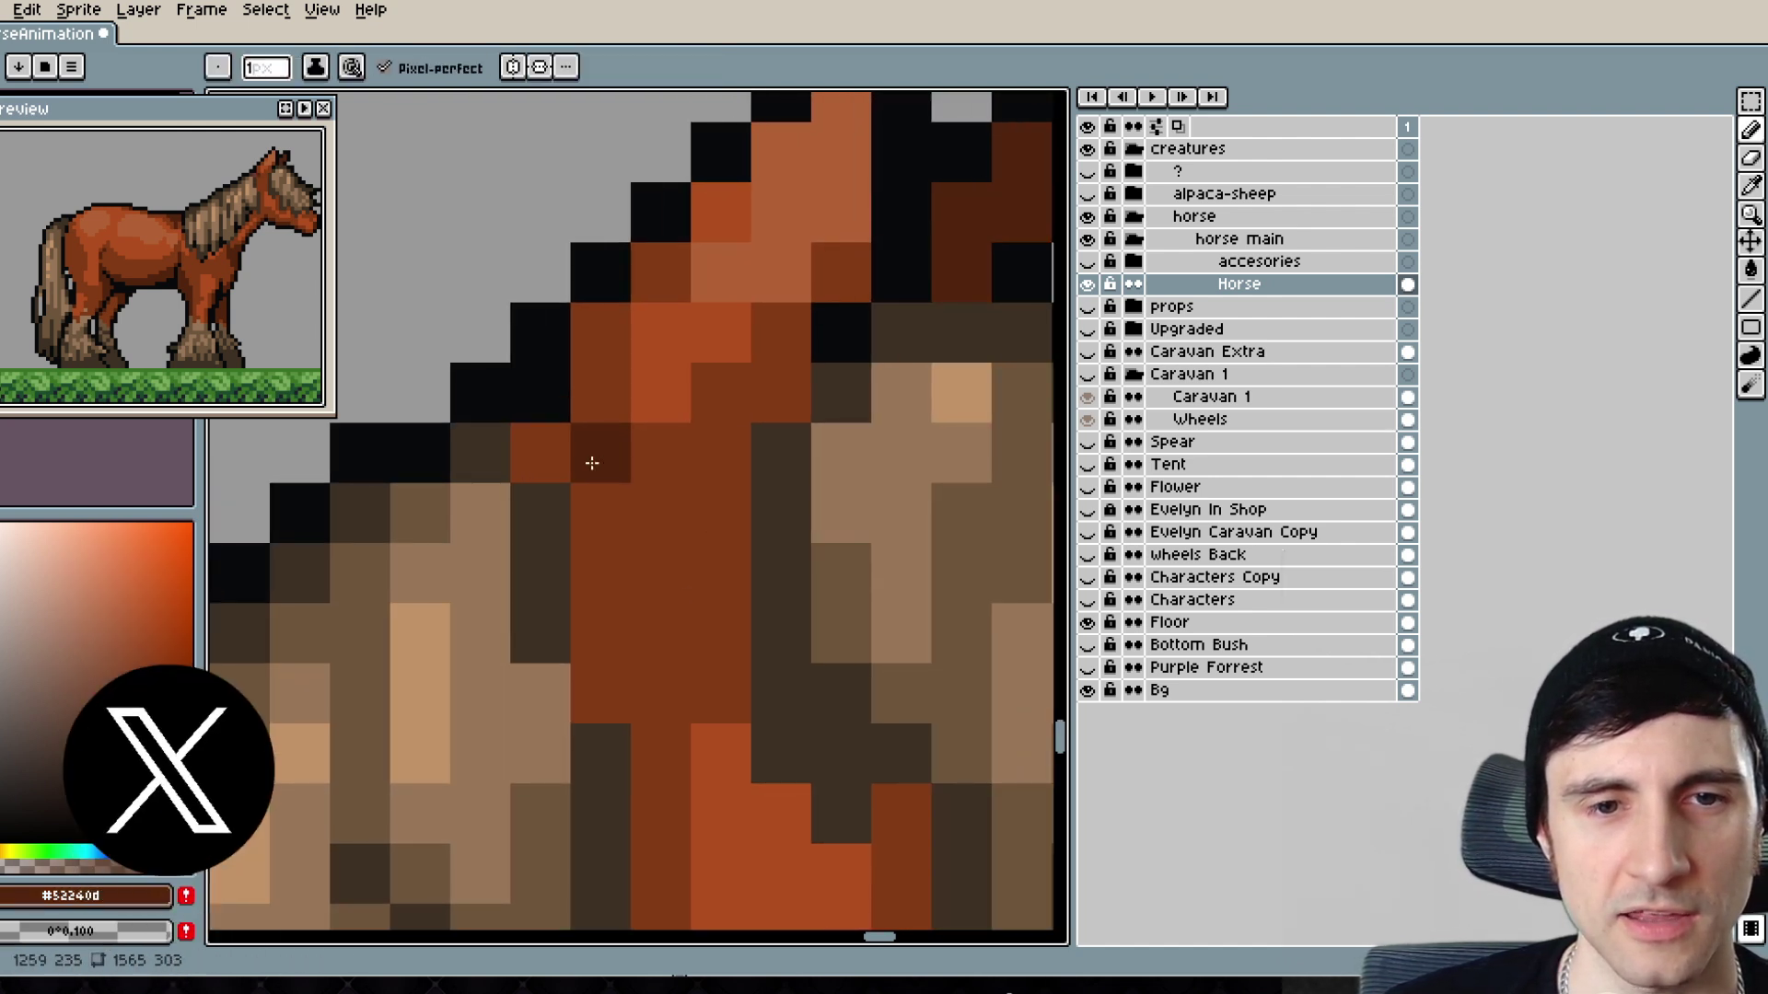
click(540, 453)
click(600, 513)
click(614, 670)
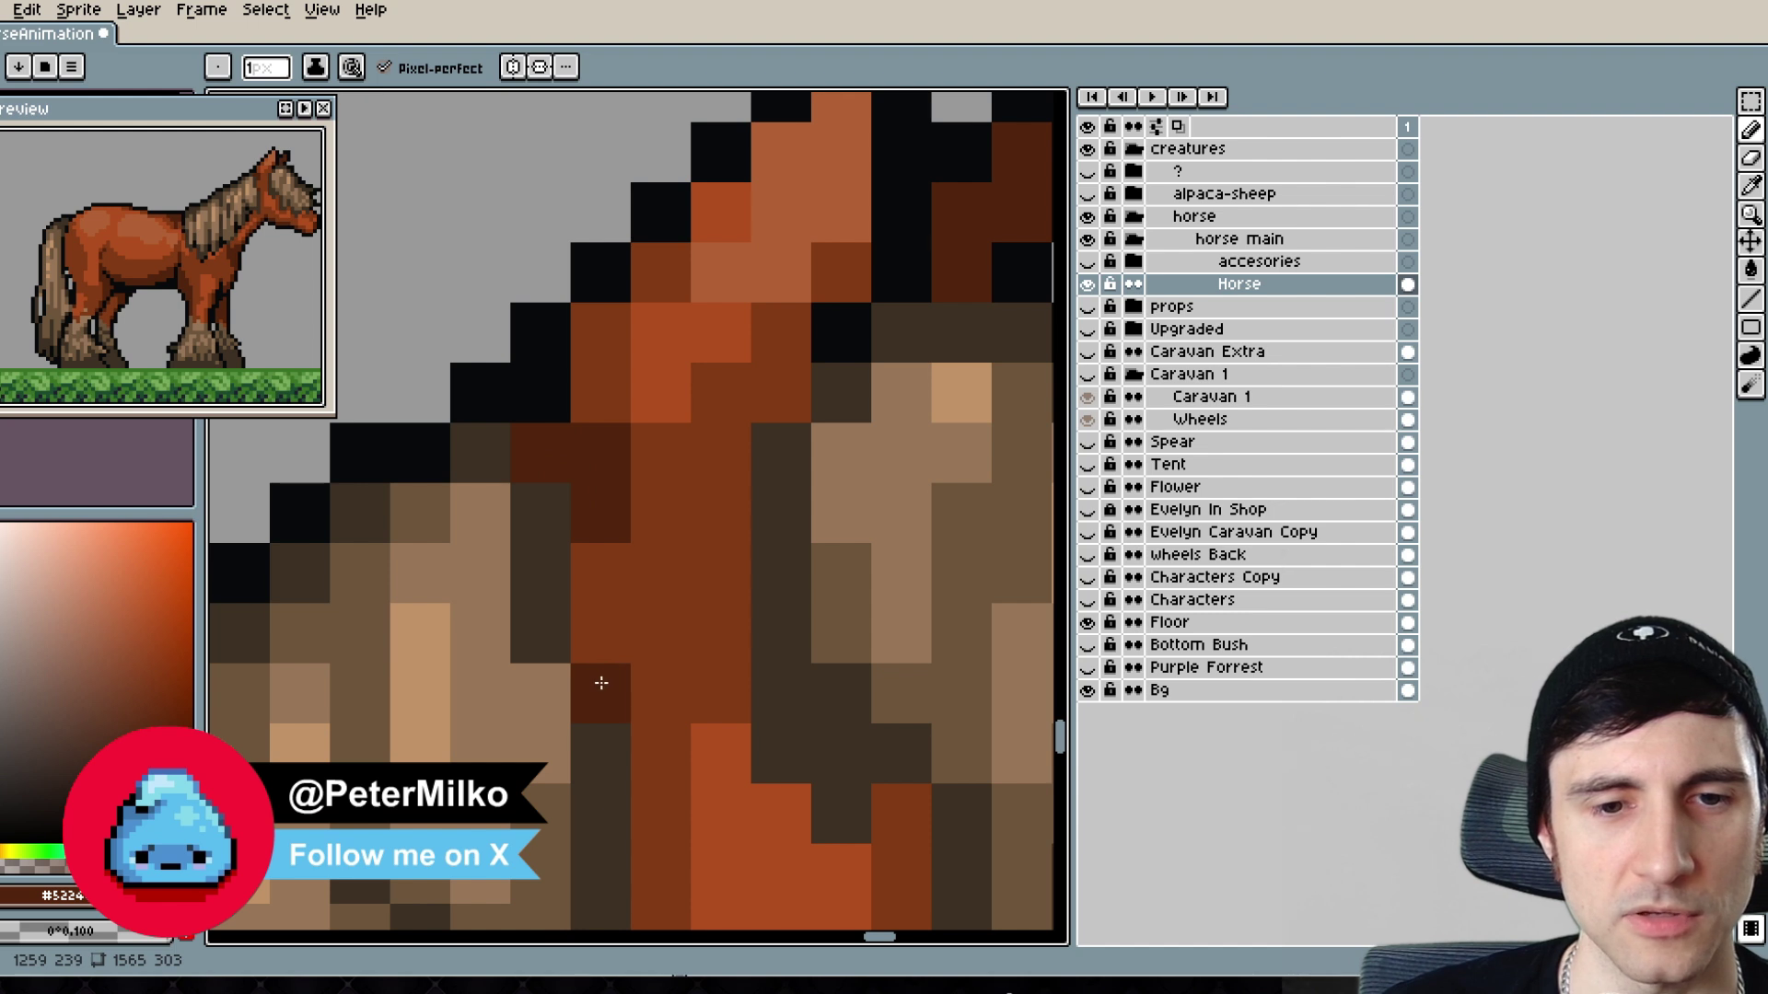
alt+click(616, 758)
click(549, 688)
alt+click(596, 523)
click(600, 678)
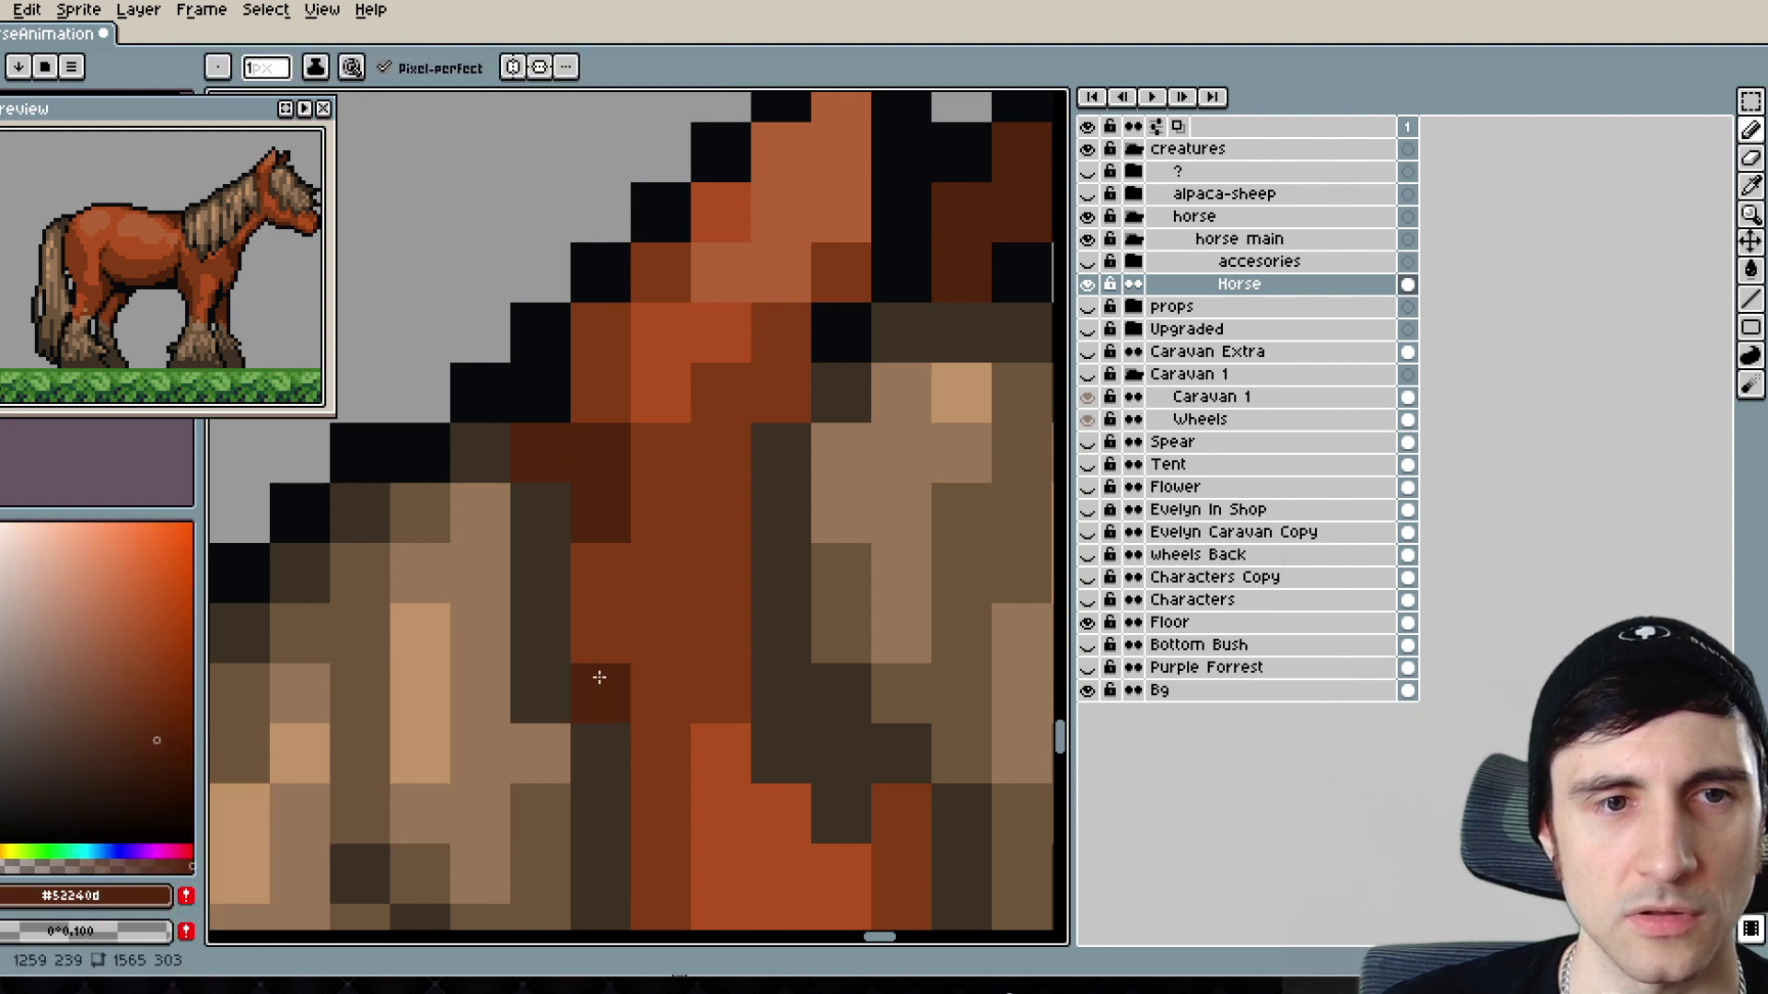
drag(725, 749, 618, 650)
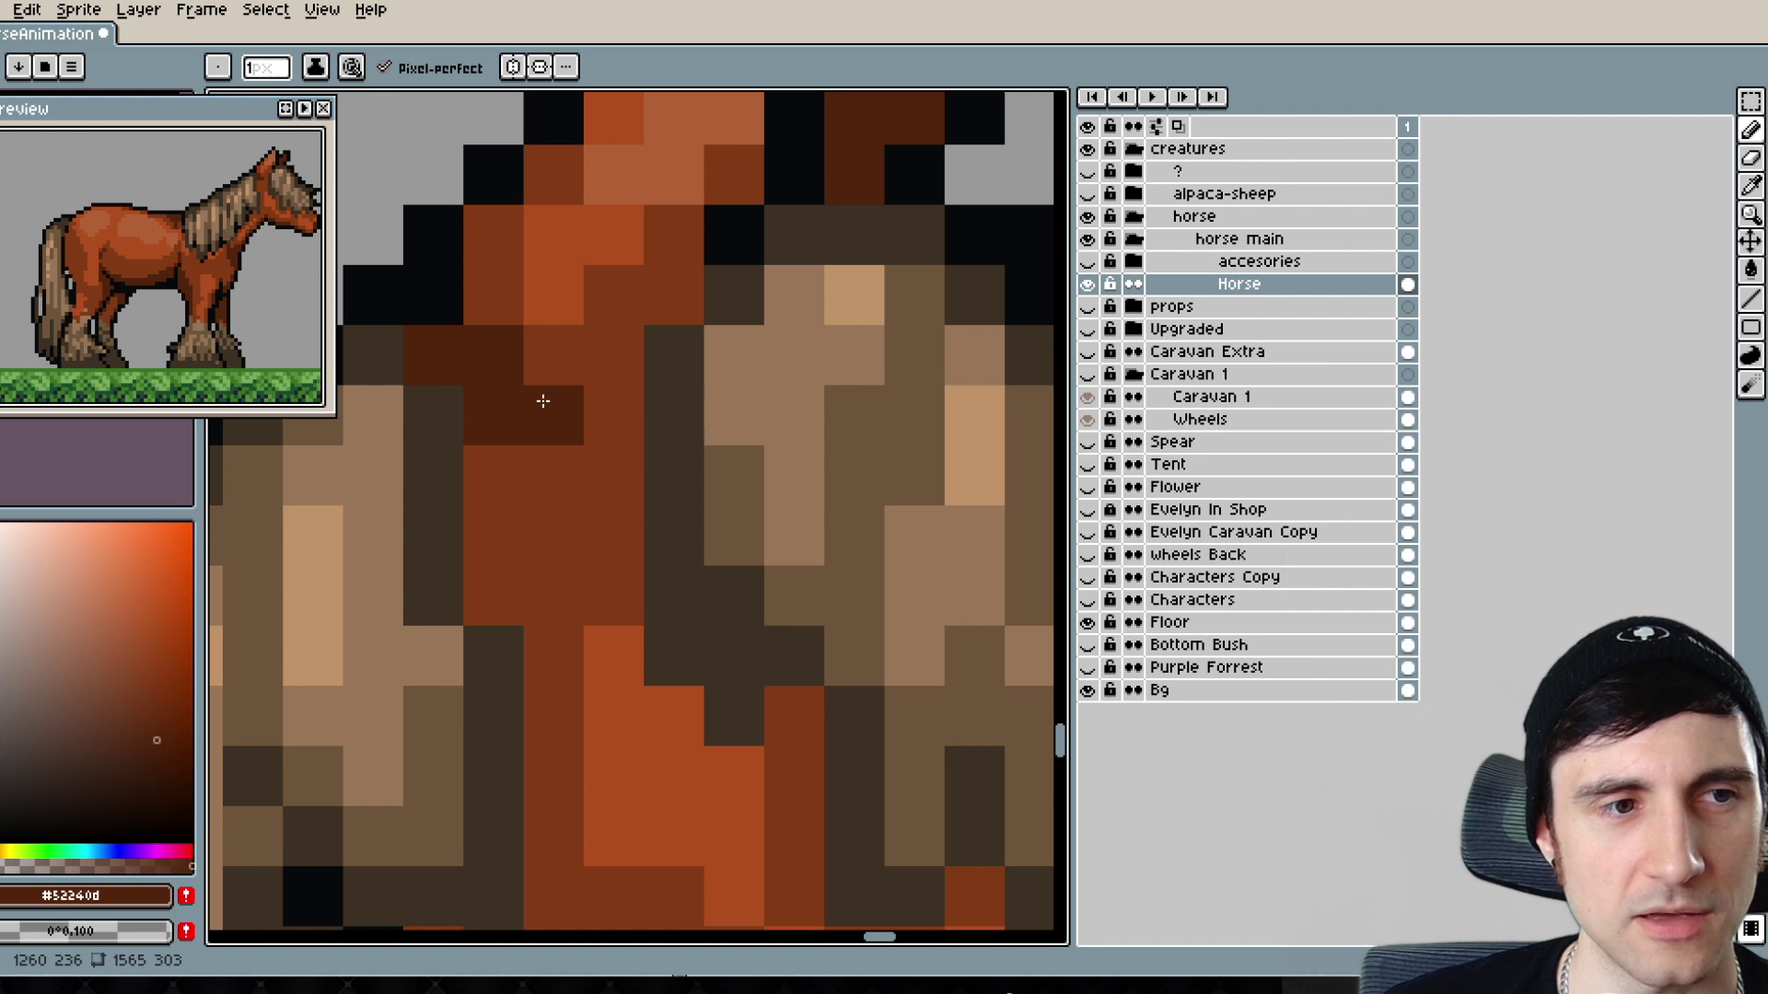
- Examine the head, mane and neck shading against the whole horse at several magnifications
scroll(645, 479, down, 3)
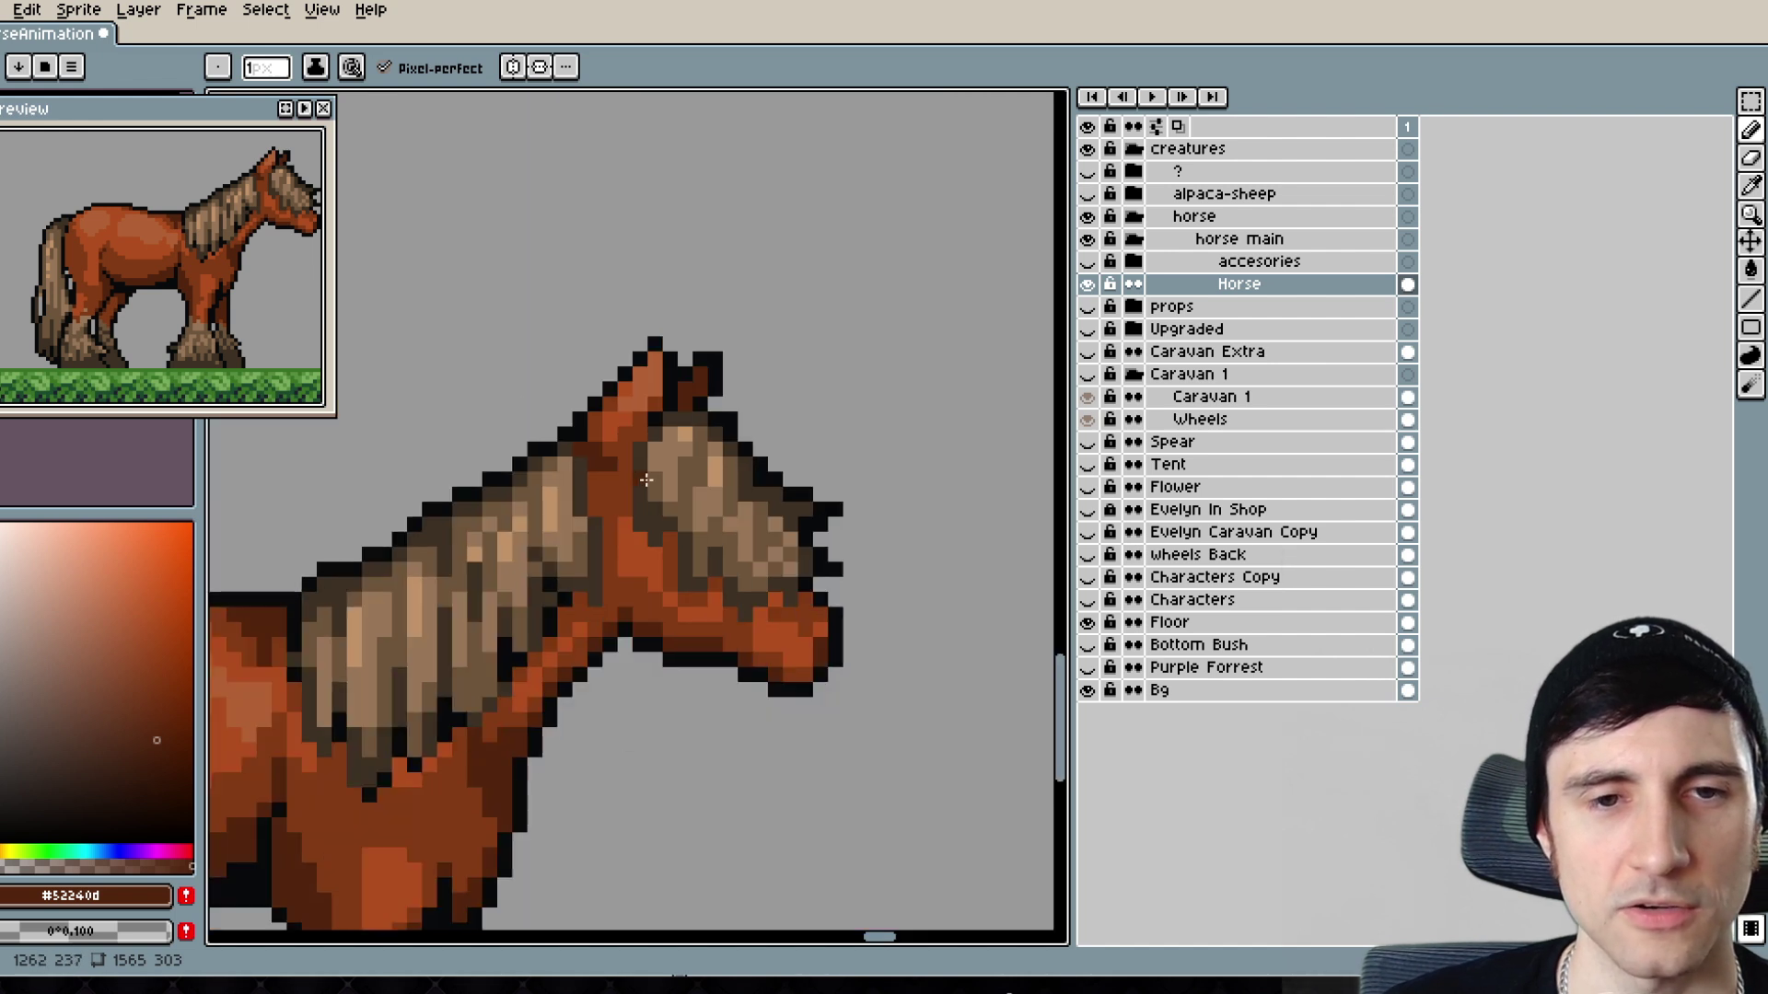
scroll(686, 529, down, 2)
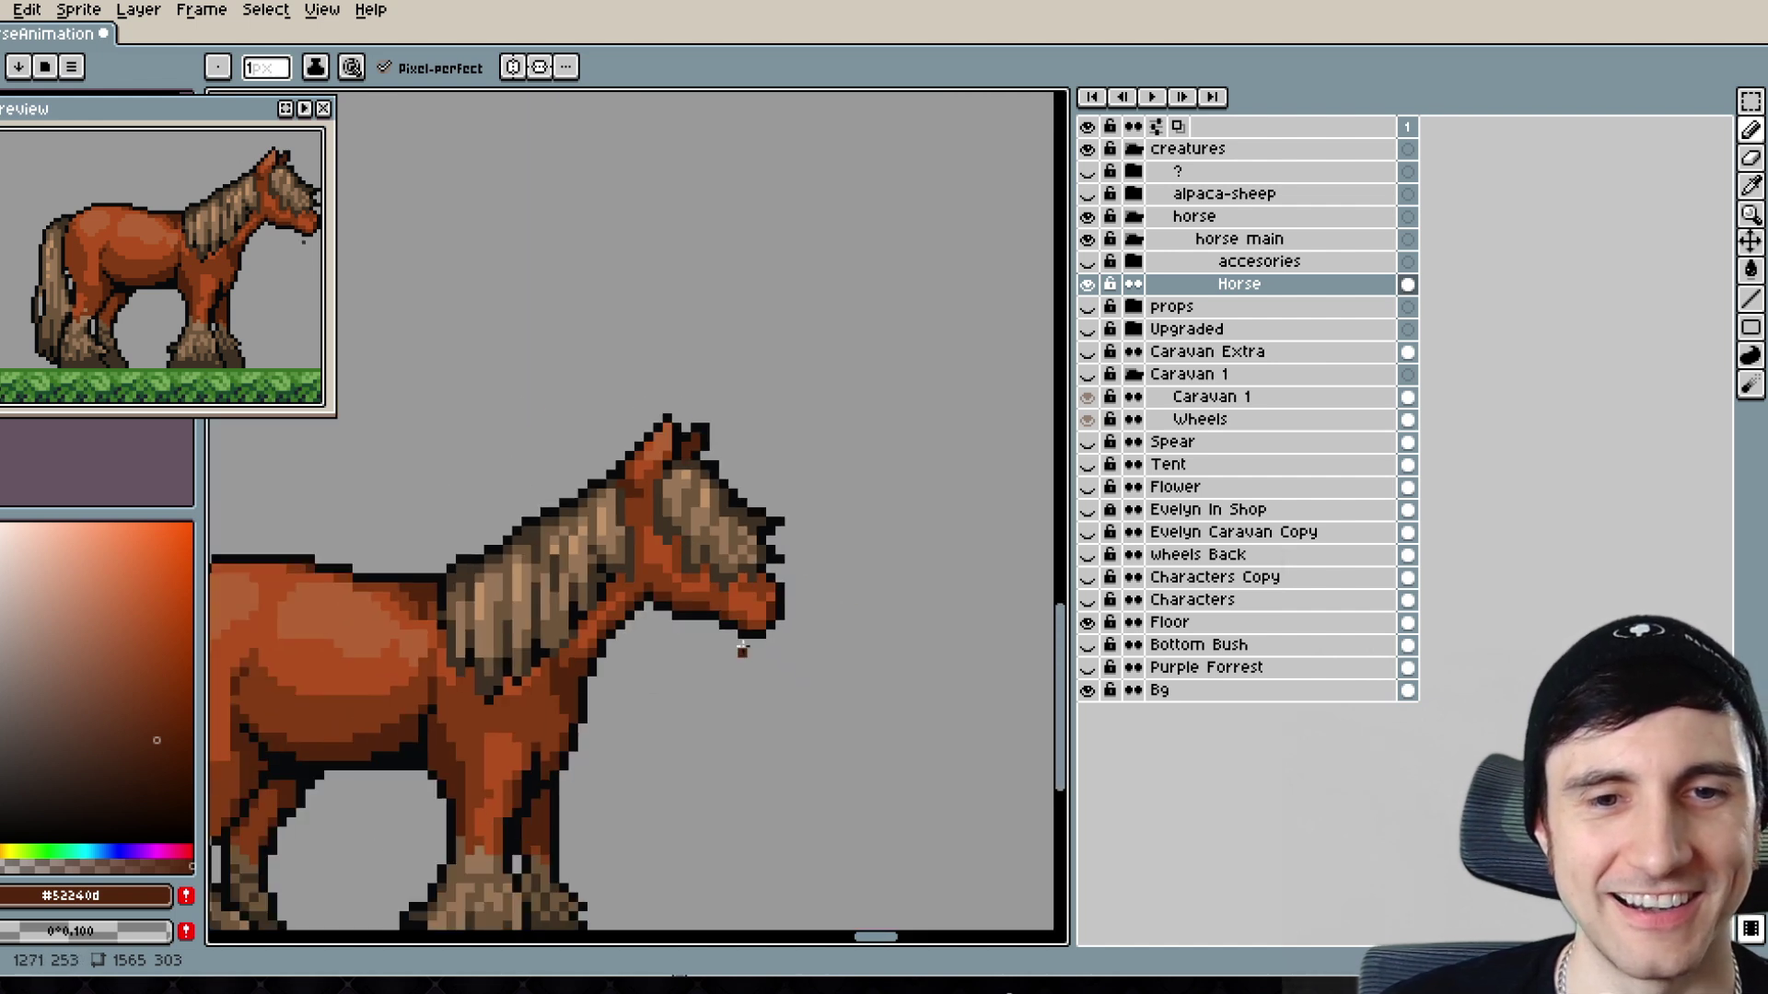
scroll(744, 650, down, 2)
drag(657, 682, 834, 656)
scroll(829, 591, up, 3)
key(ctrl)
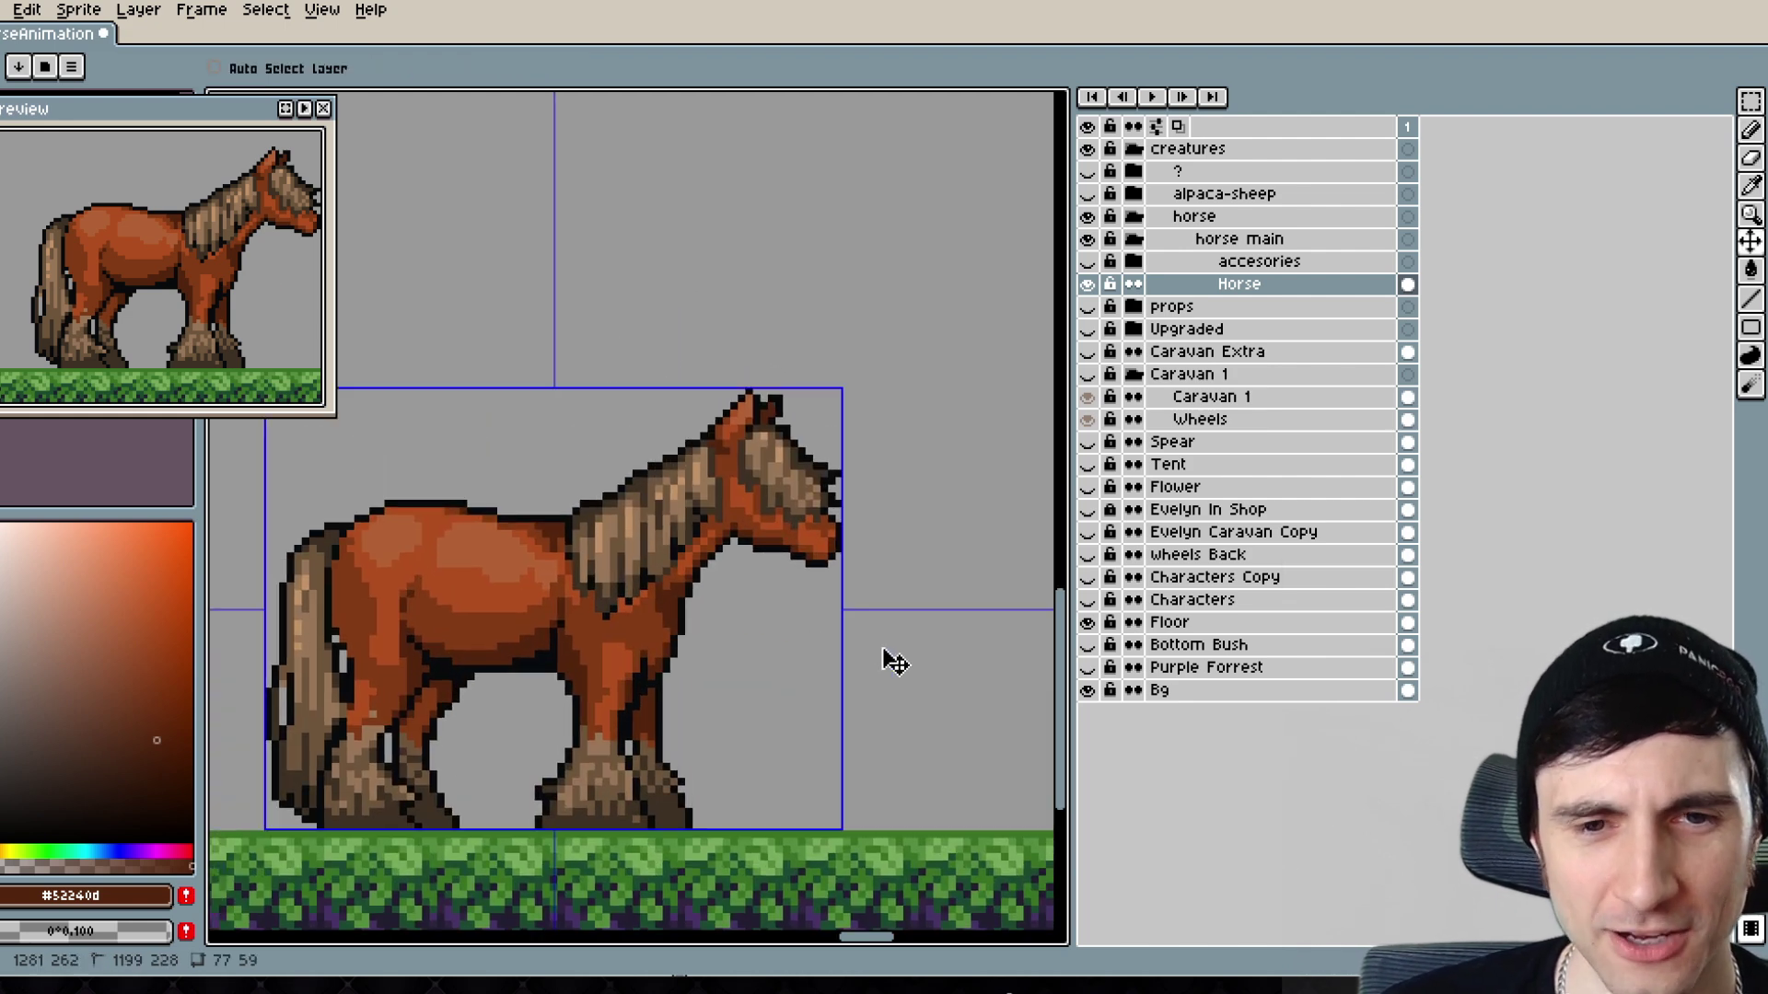
key(ctrl+z)
scroll(734, 479, up, 1)
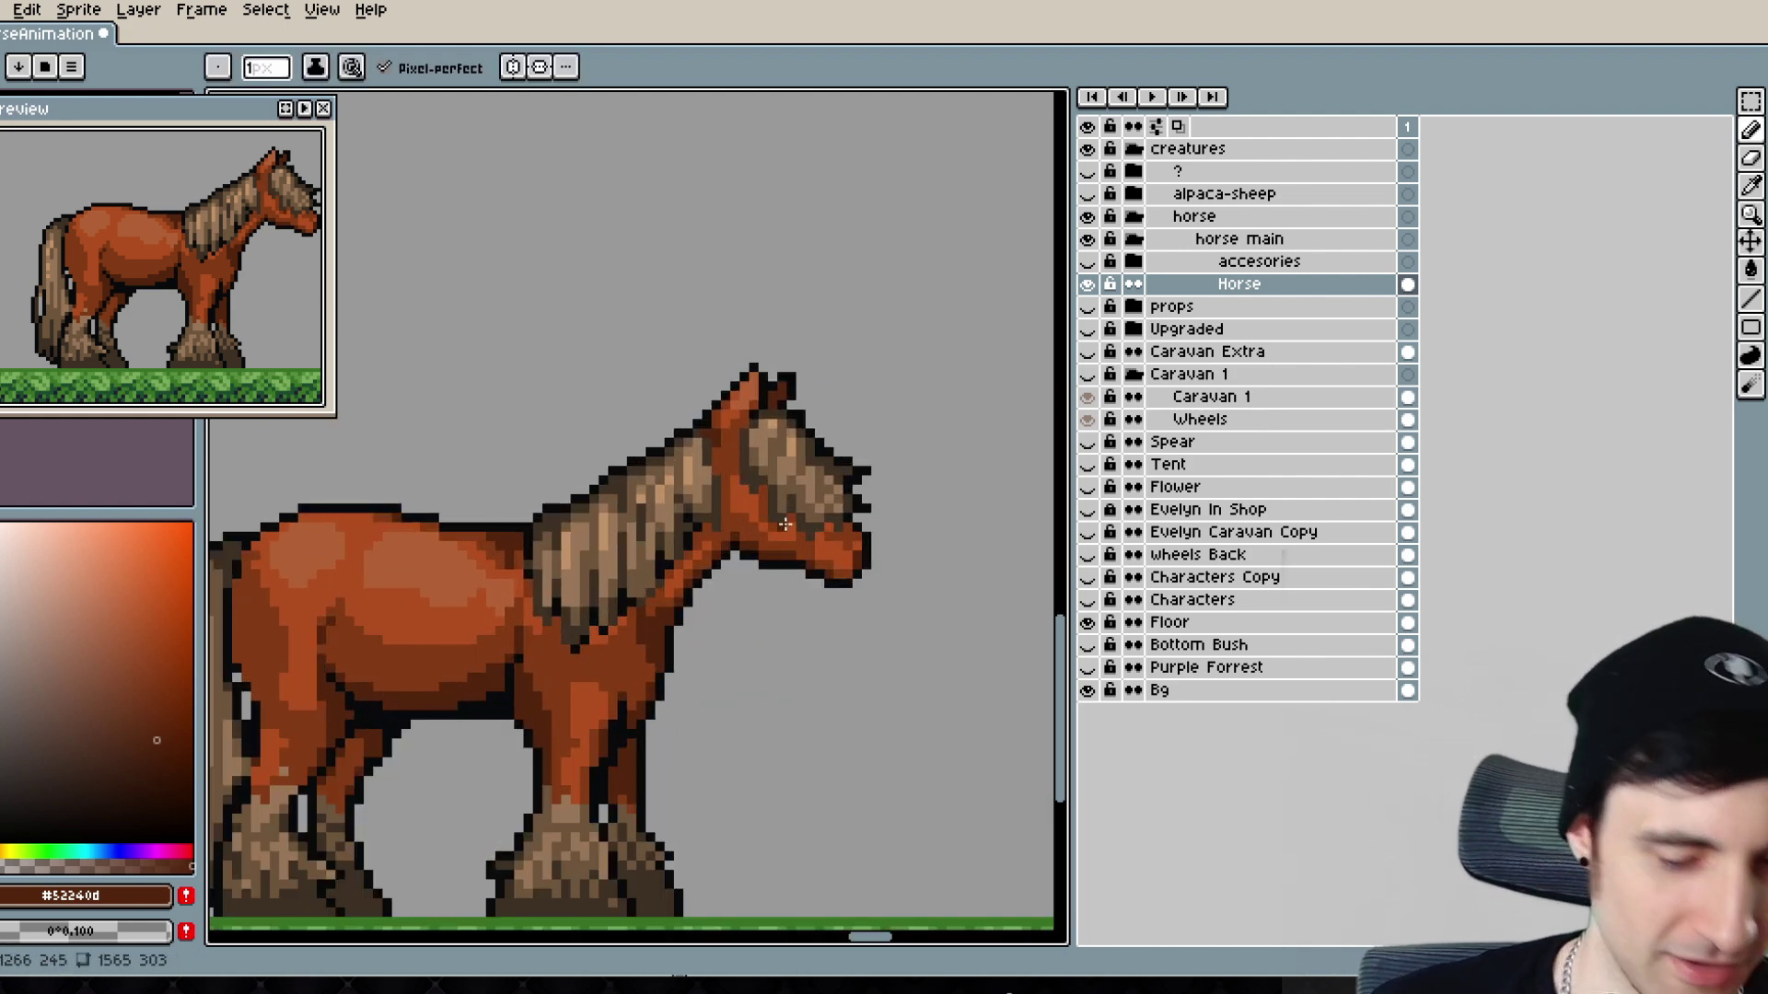
- Trim the #52240d shadow at the mane's top front corner to a single pixel, restoring the neck's mid brown around it
key(ctrl)
scroll(764, 369, up, 2)
scroll(656, 652, up, 1)
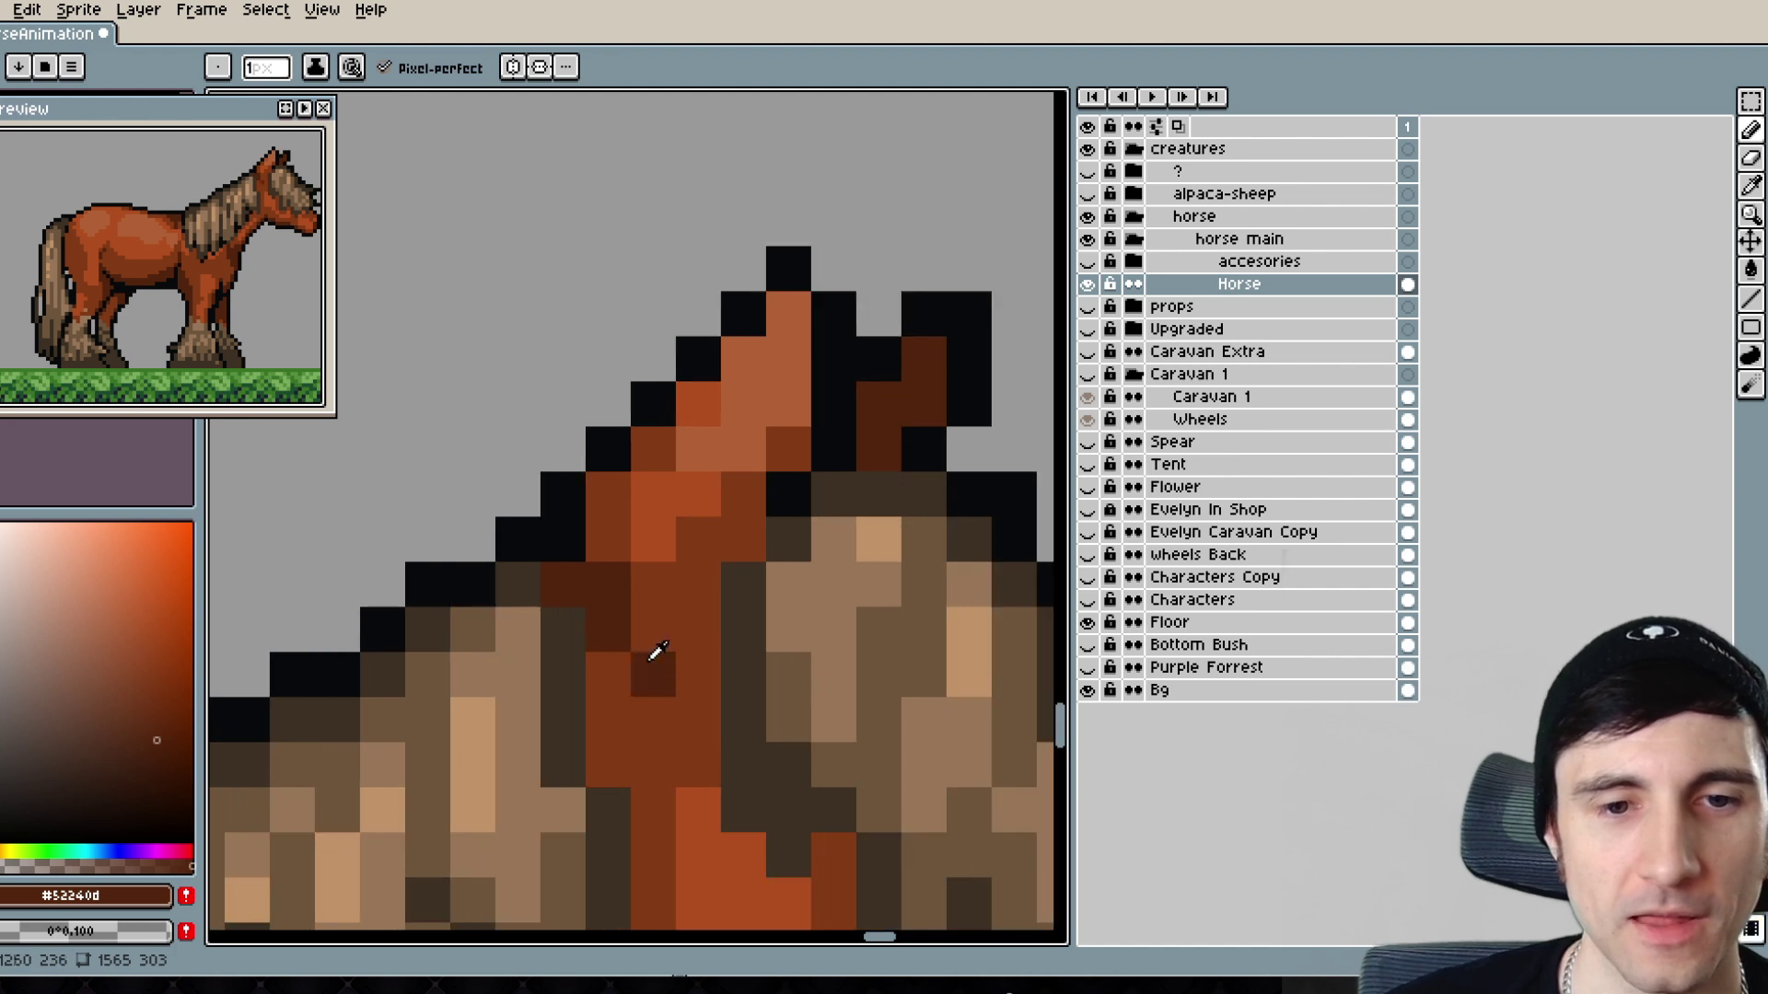
scroll(686, 704, down, 3)
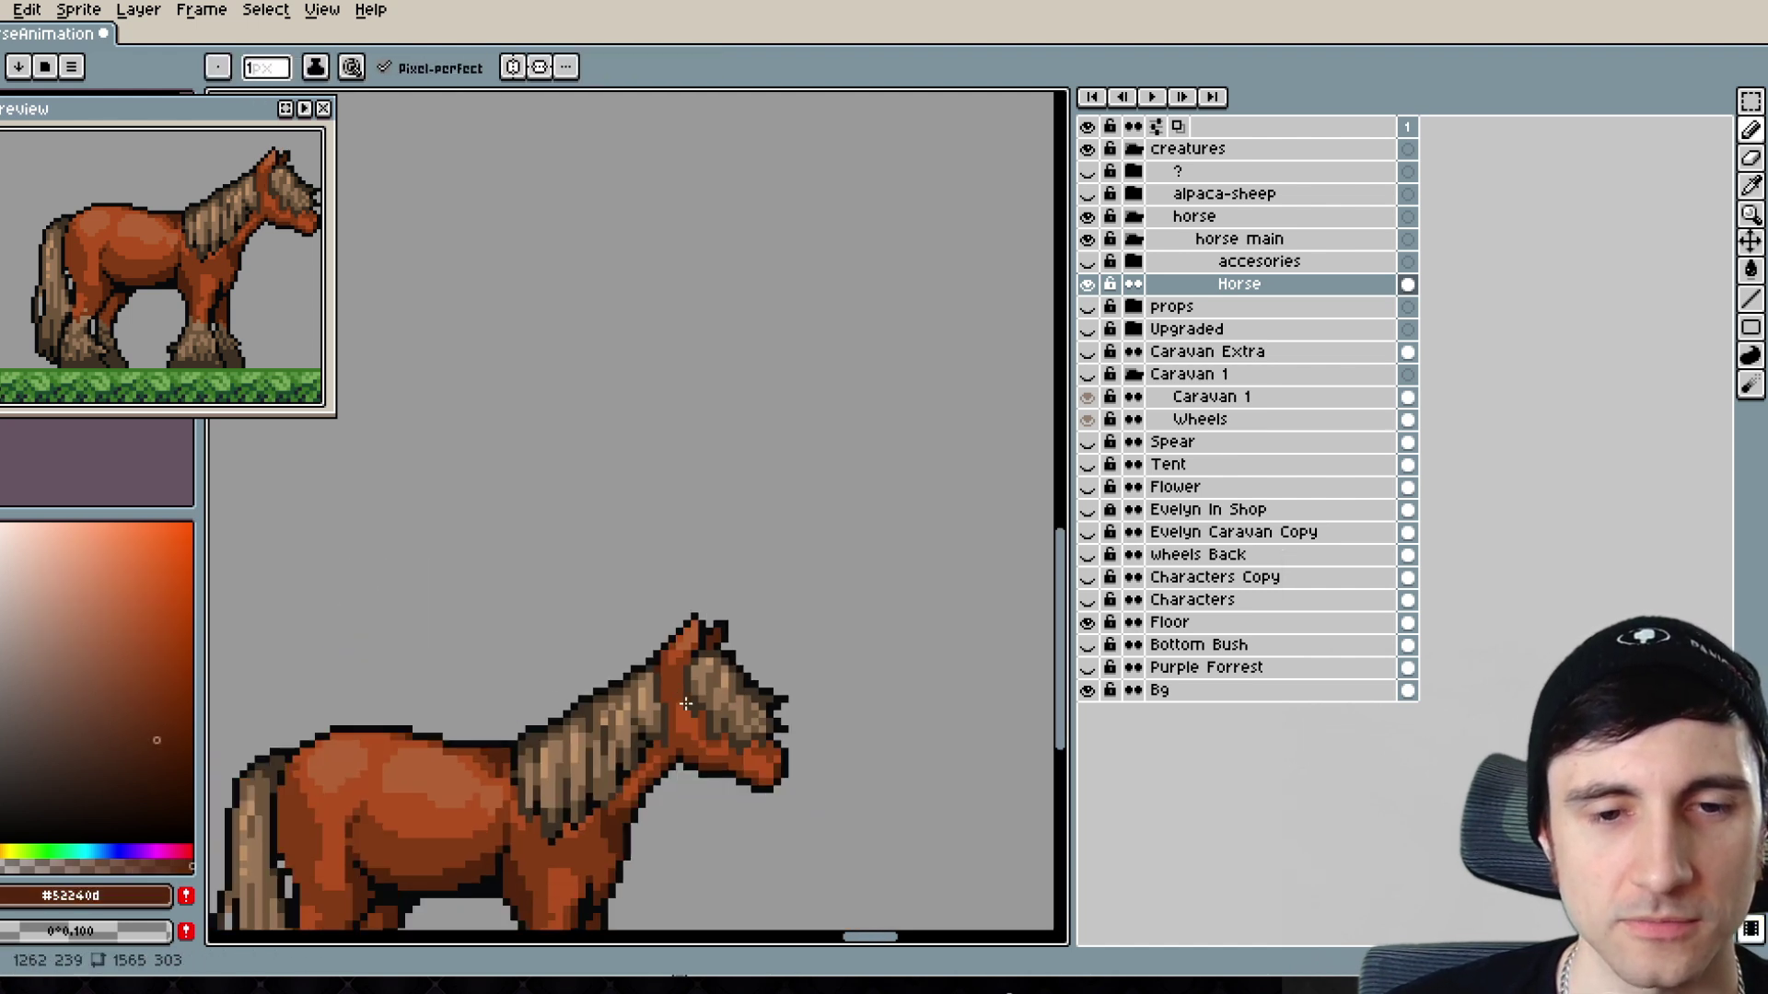
- Paint over the bright orange highlight running along the neck below the mane with #833b15
scroll(686, 704, down, 2)
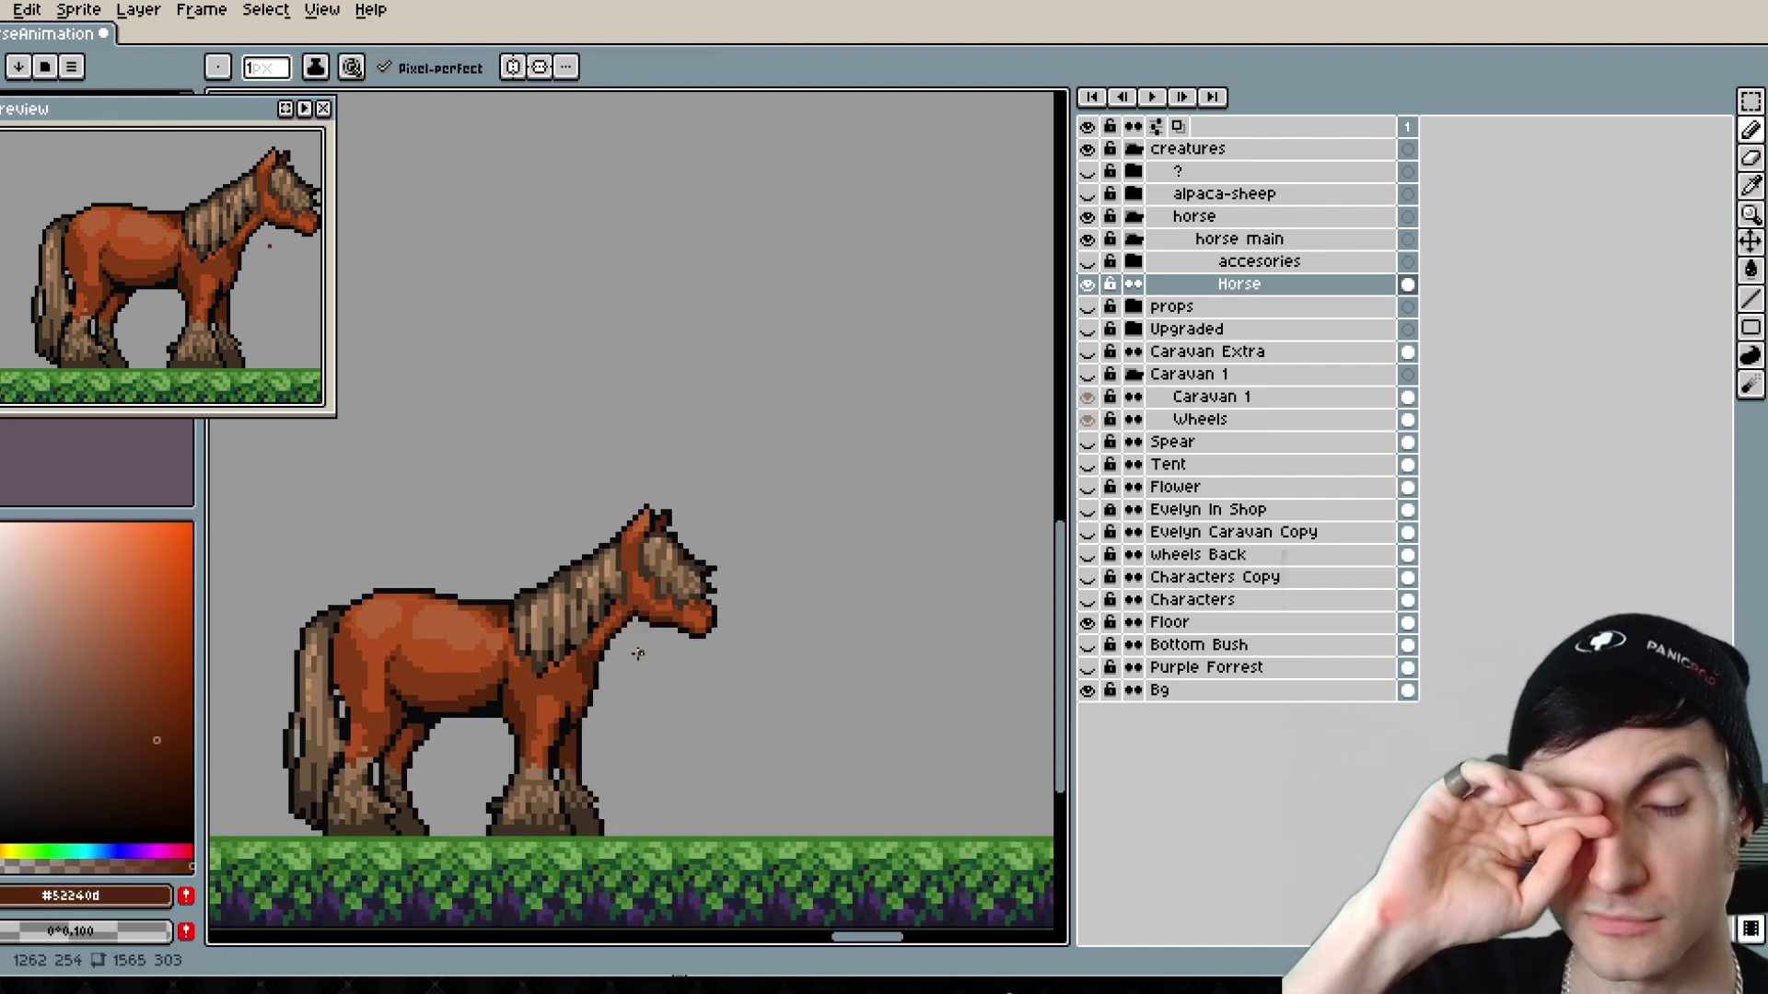
scroll(637, 654, up, 3)
key(alt)
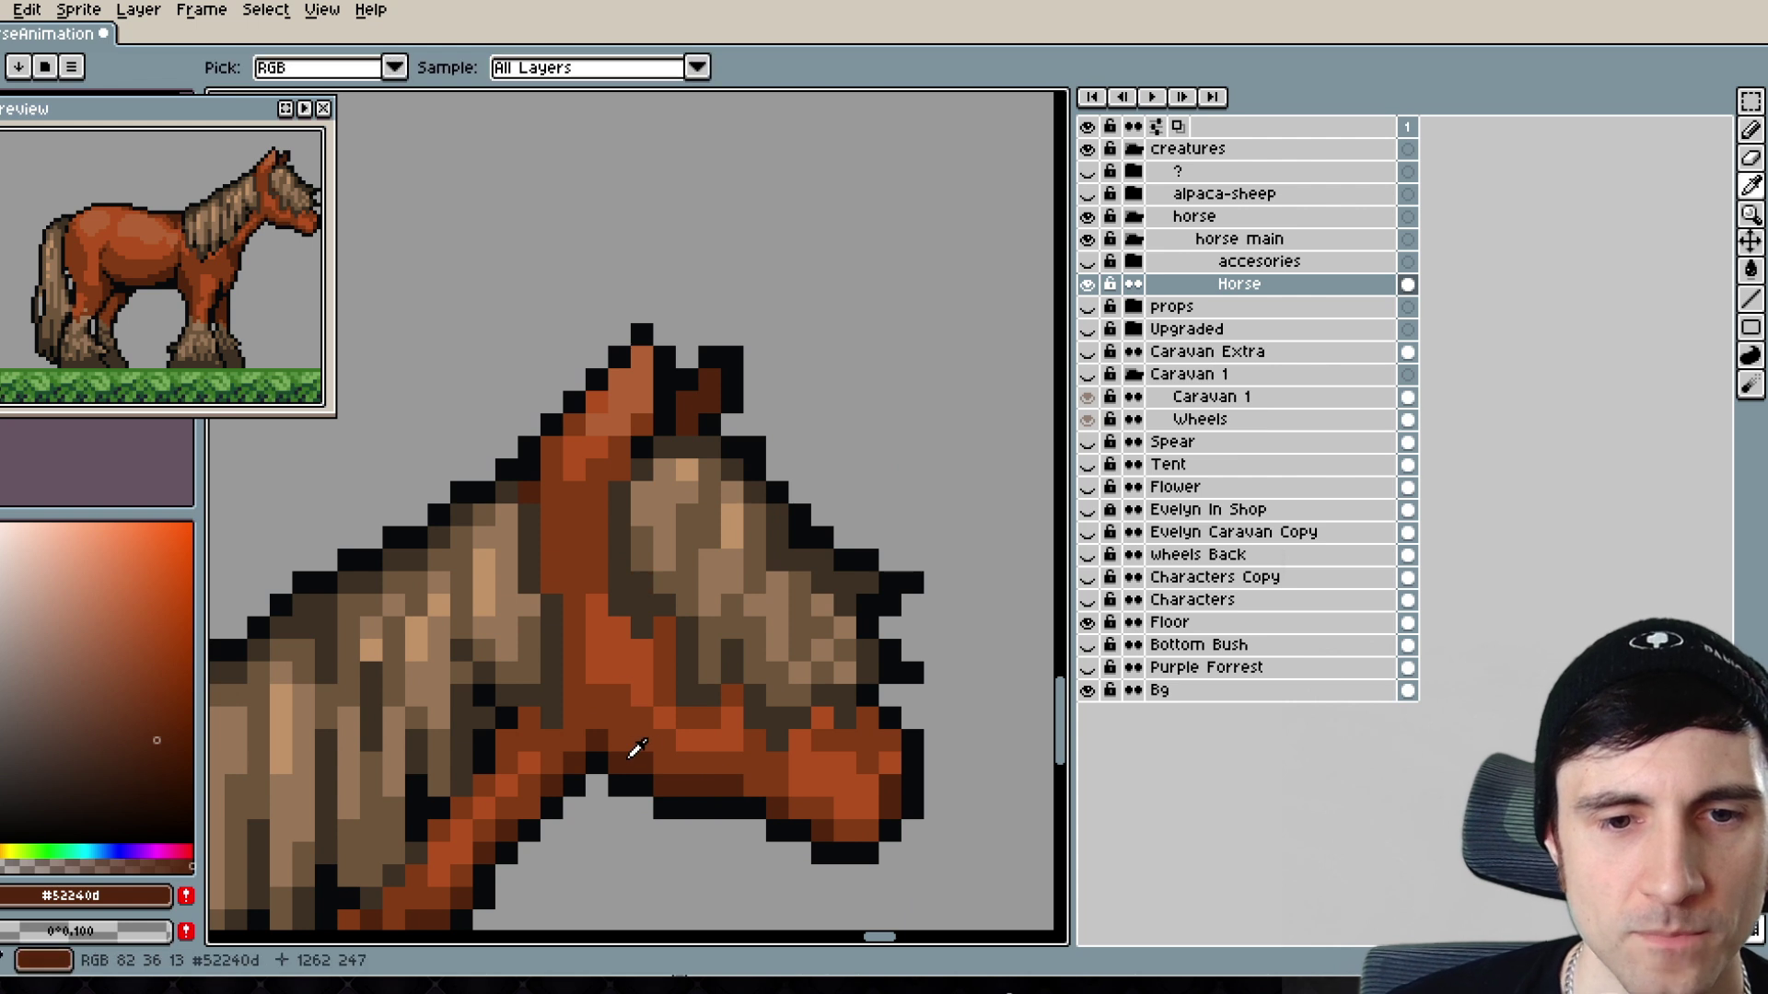
scroll(628, 805, down, 7)
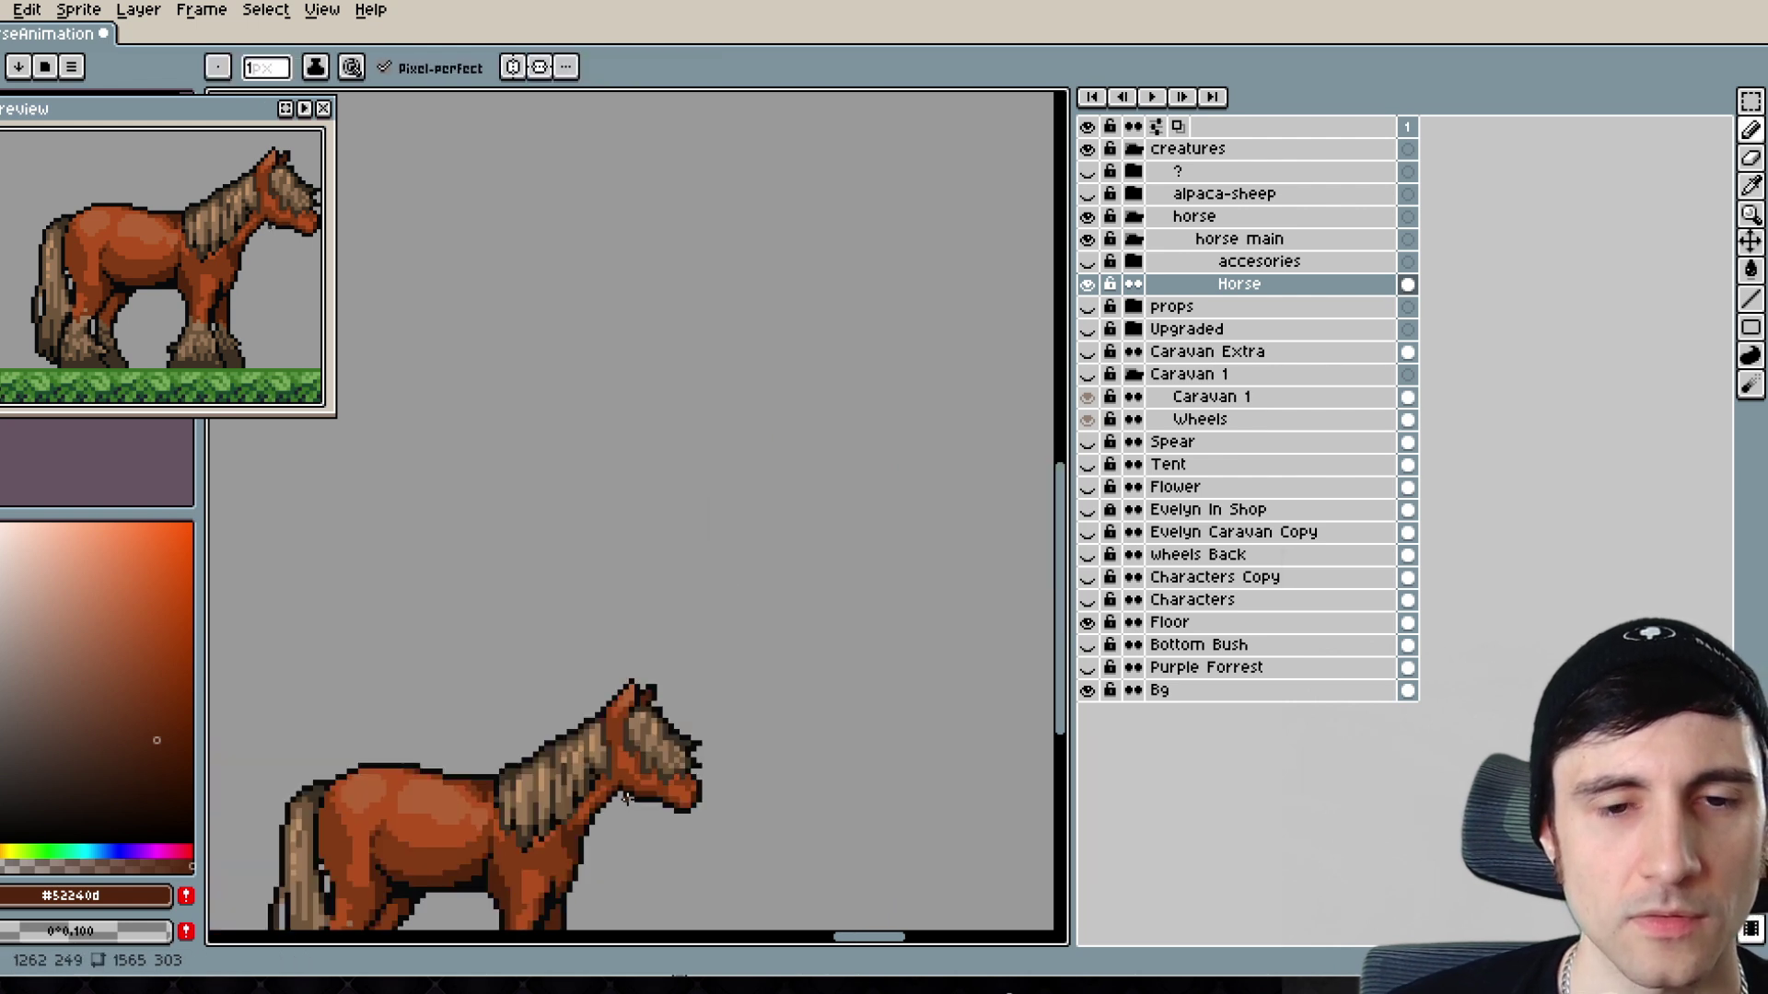
drag(651, 809, 683, 639)
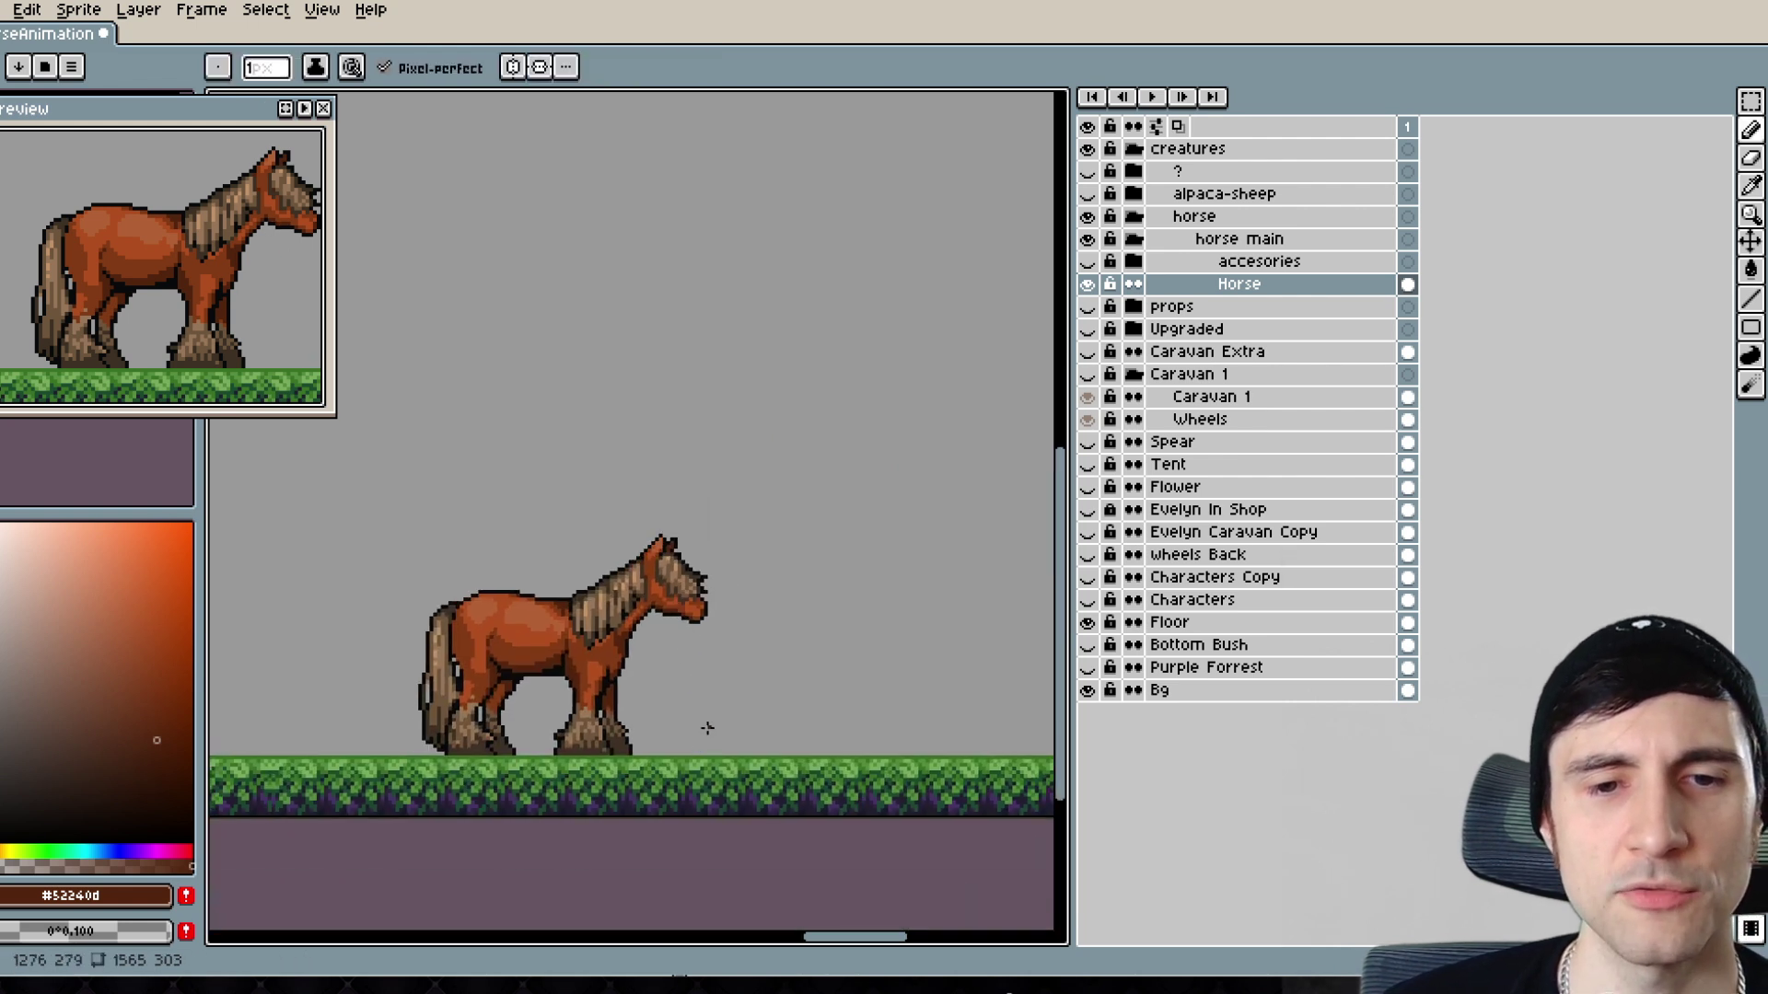
scroll(698, 692, up, 5)
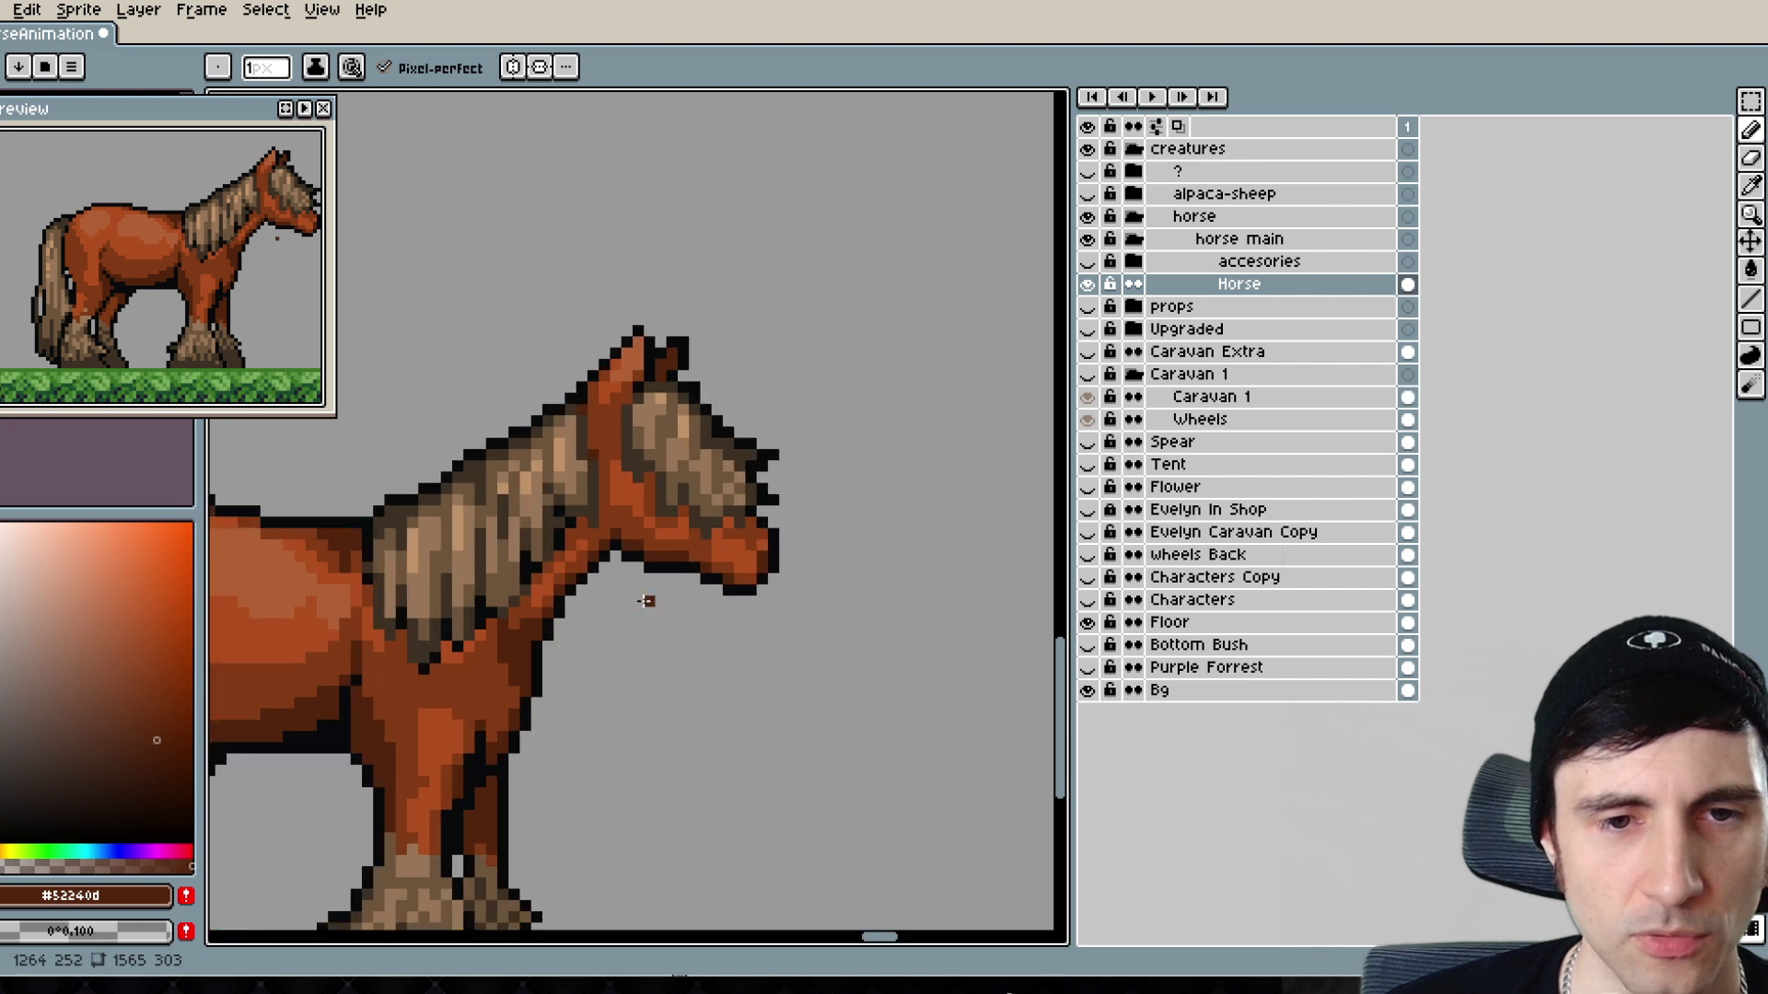
drag(680, 741, 691, 772)
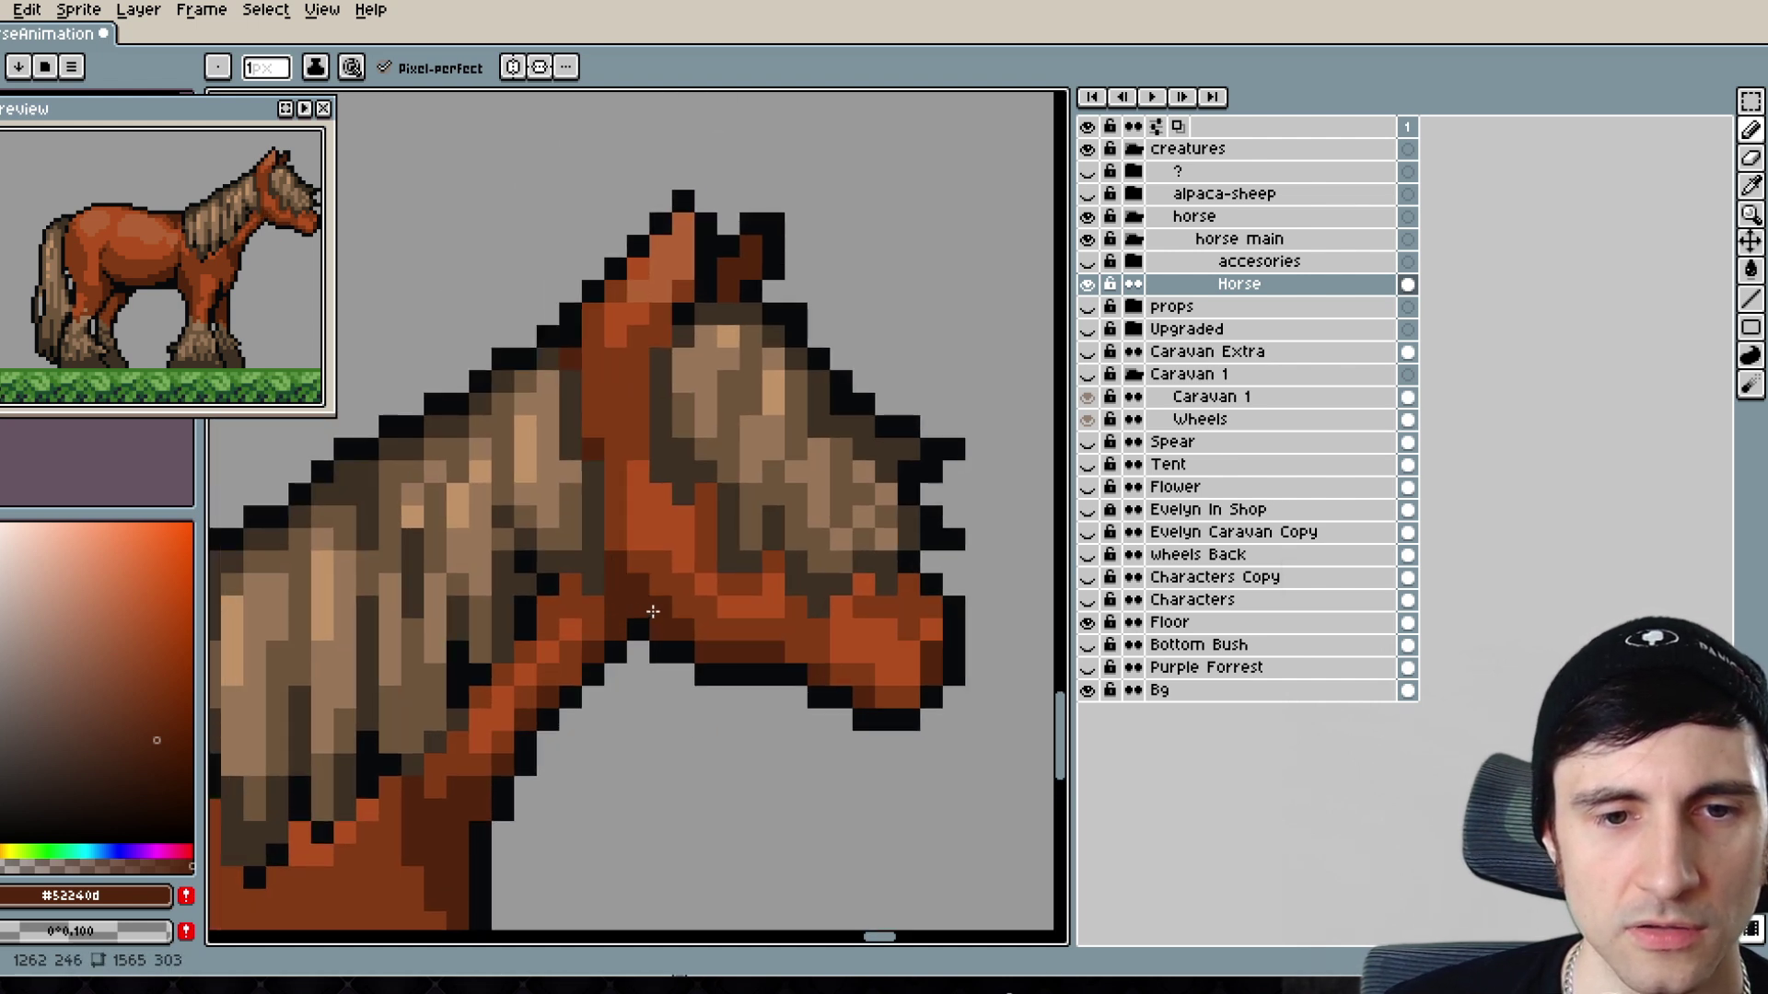
scroll(700, 764, up, 2)
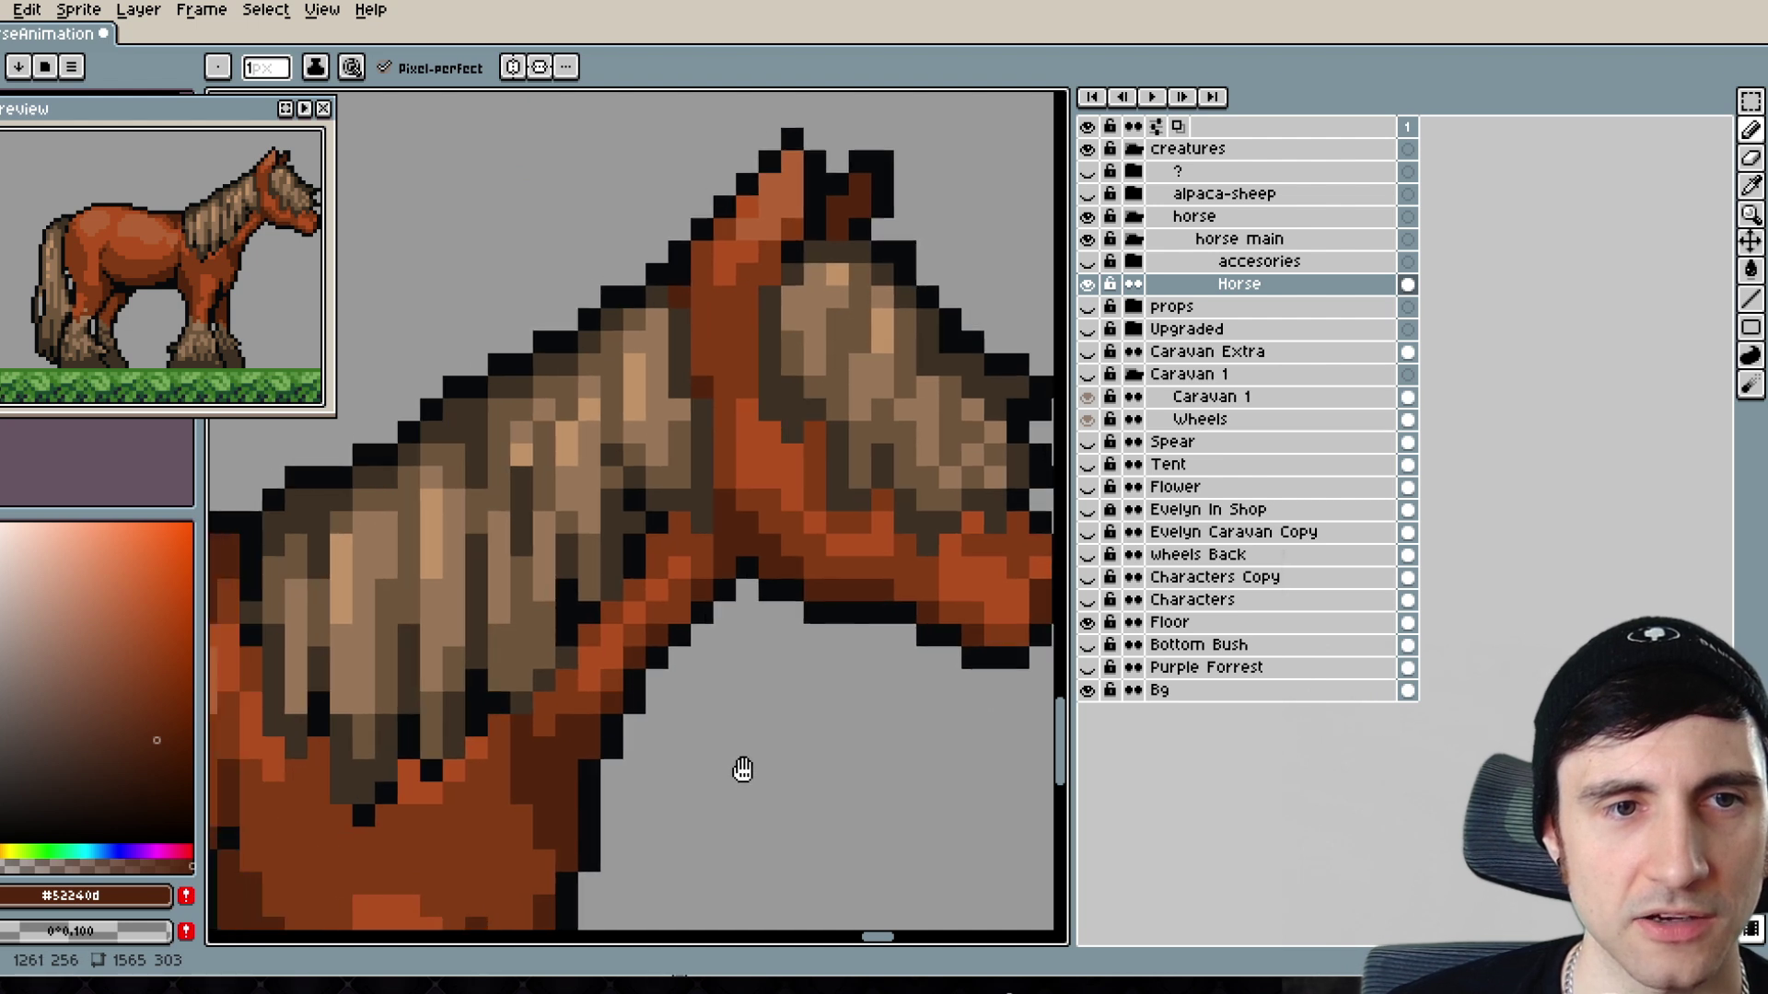
alt+click(553, 672)
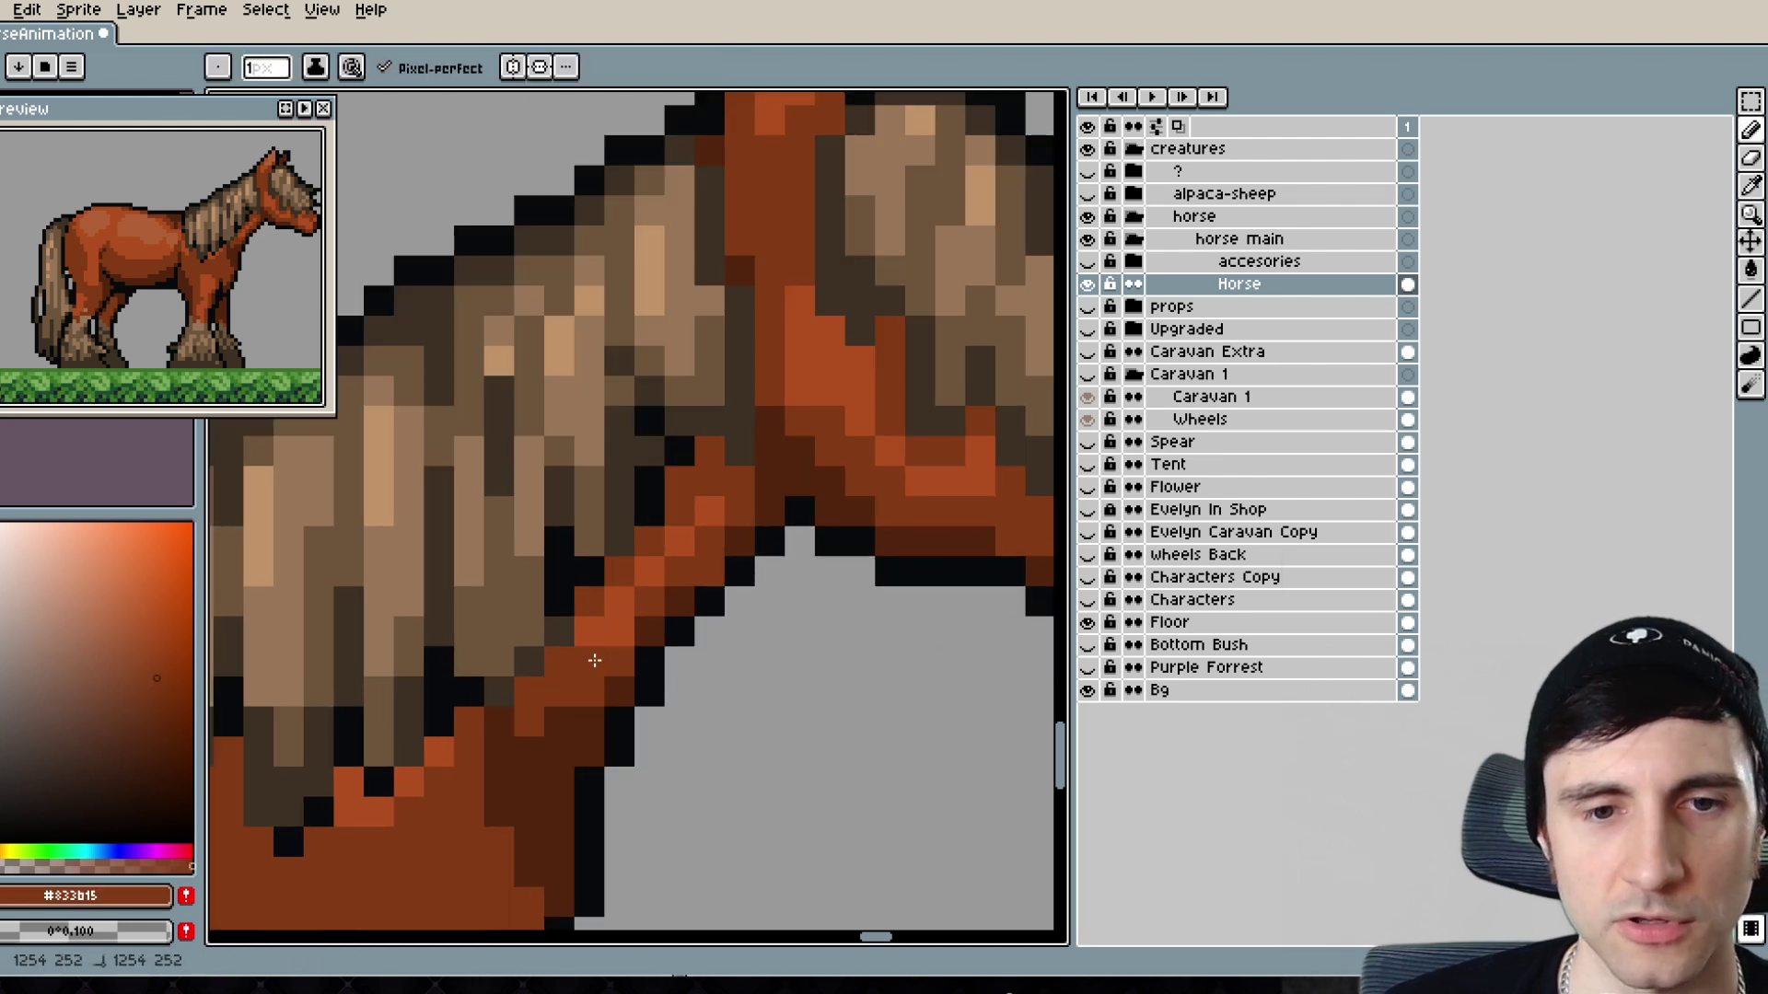
drag(595, 660, 675, 550)
- Shade the neck with #52240d along its front outline and beside the lock tips on the mane's front edge
alt+click(701, 516)
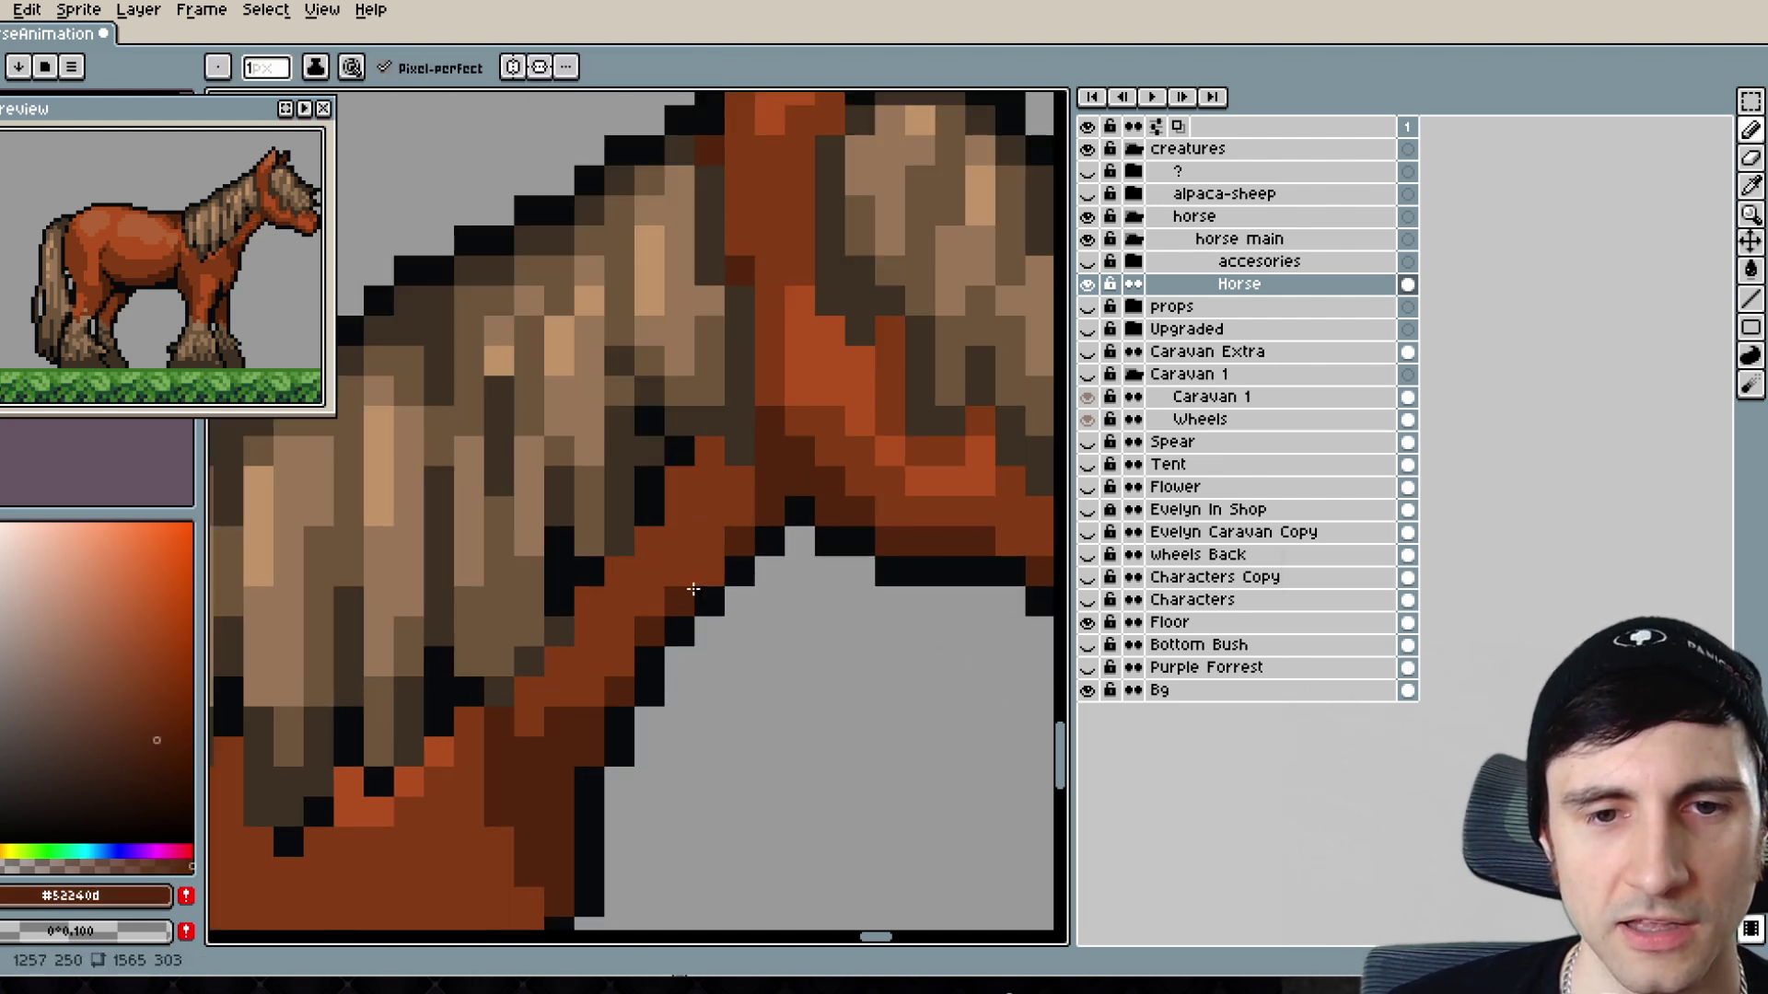
drag(709, 481, 708, 453)
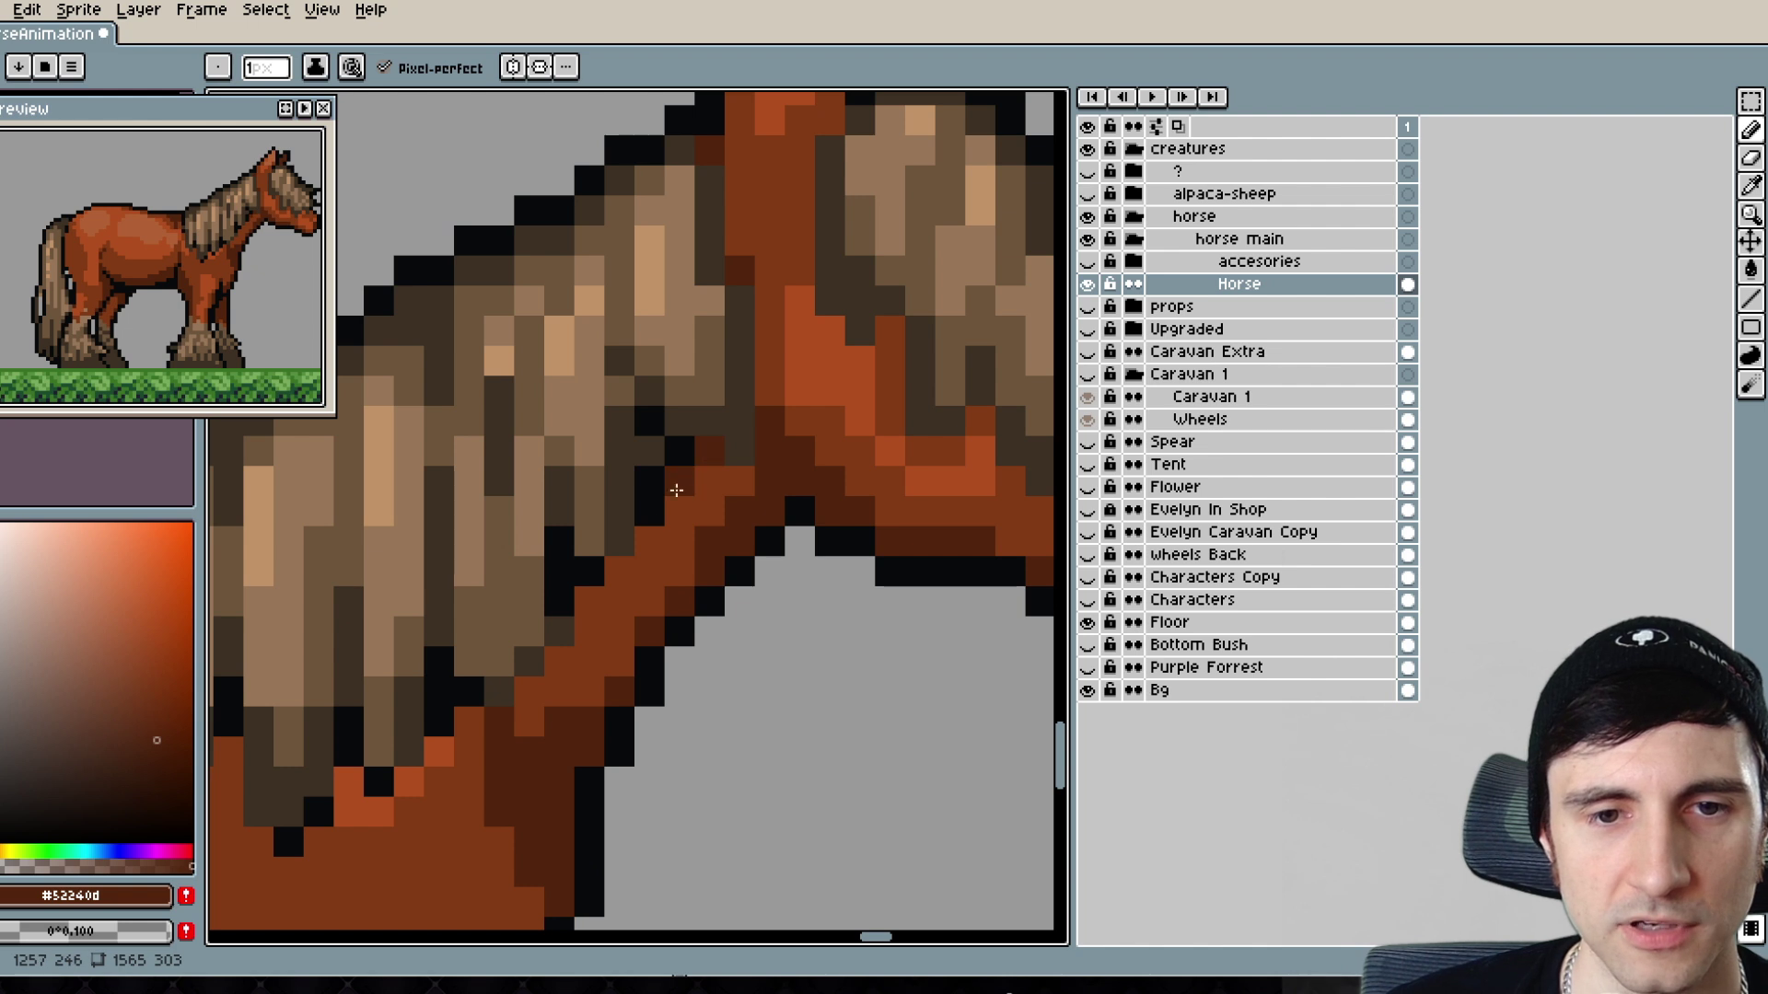
drag(586, 610, 525, 689)
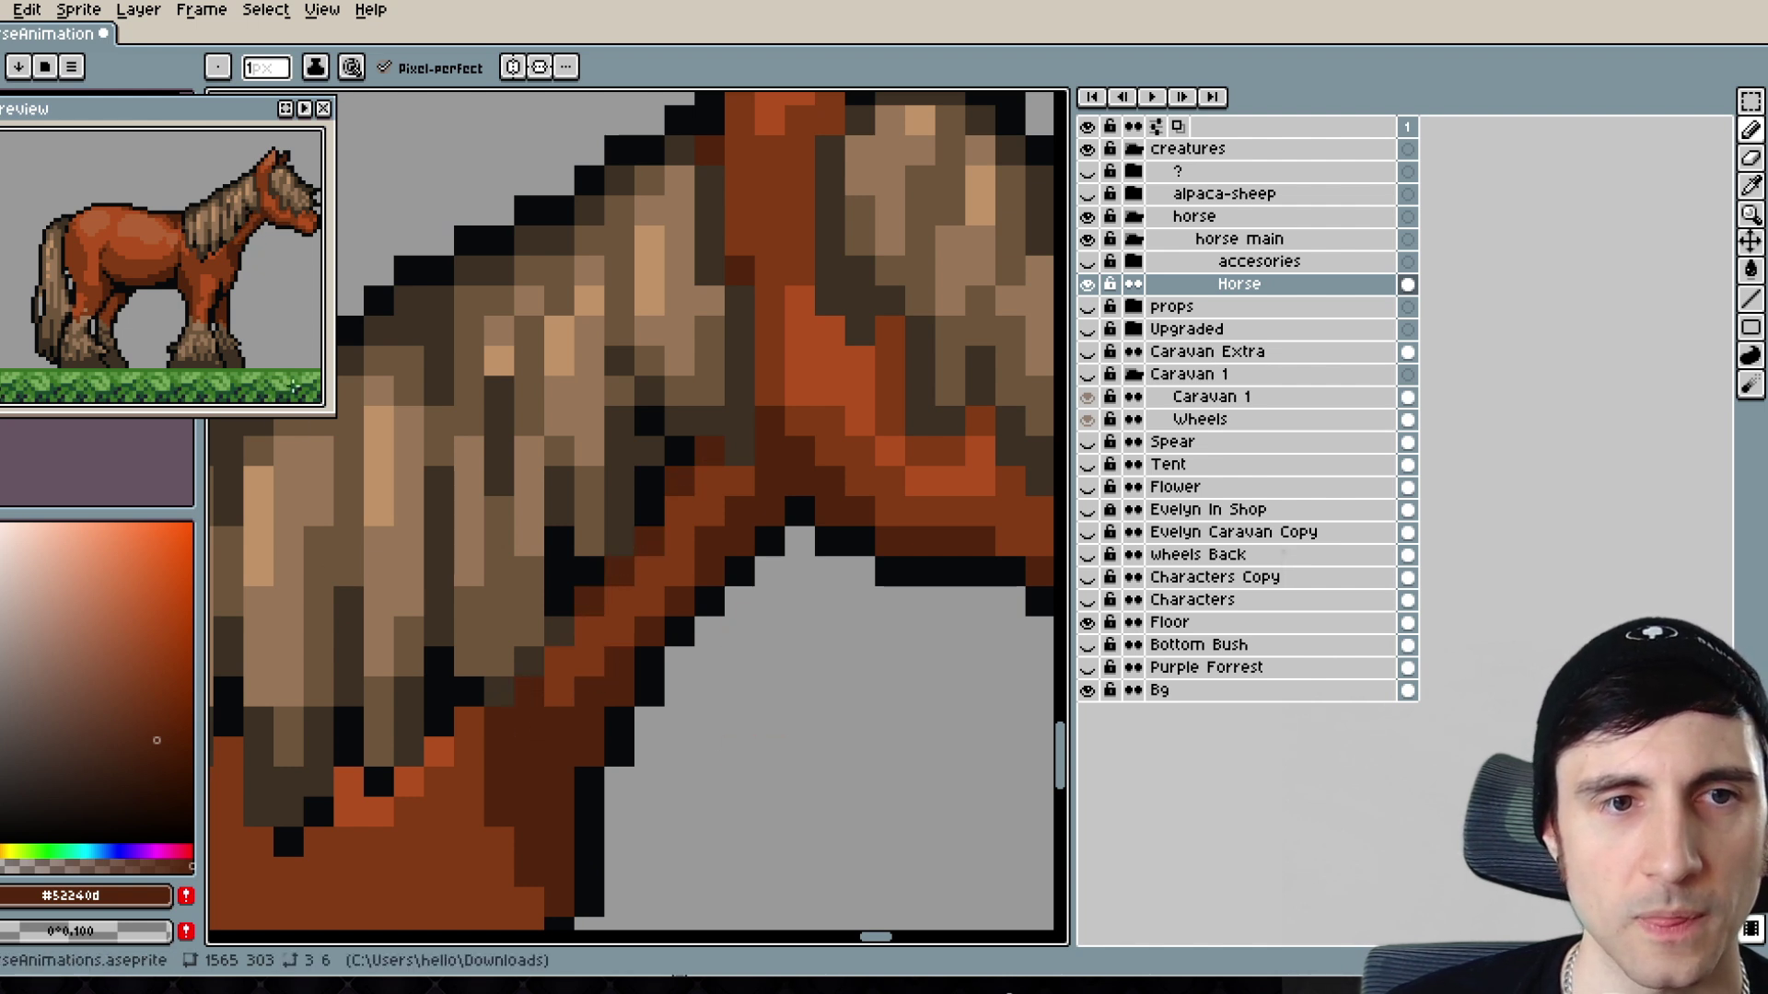
- Reduce the preview's magnification and check how the neck and mane shading reads on the whole horse
scroll(190, 348, down, 3)
scroll(191, 348, up, 2)
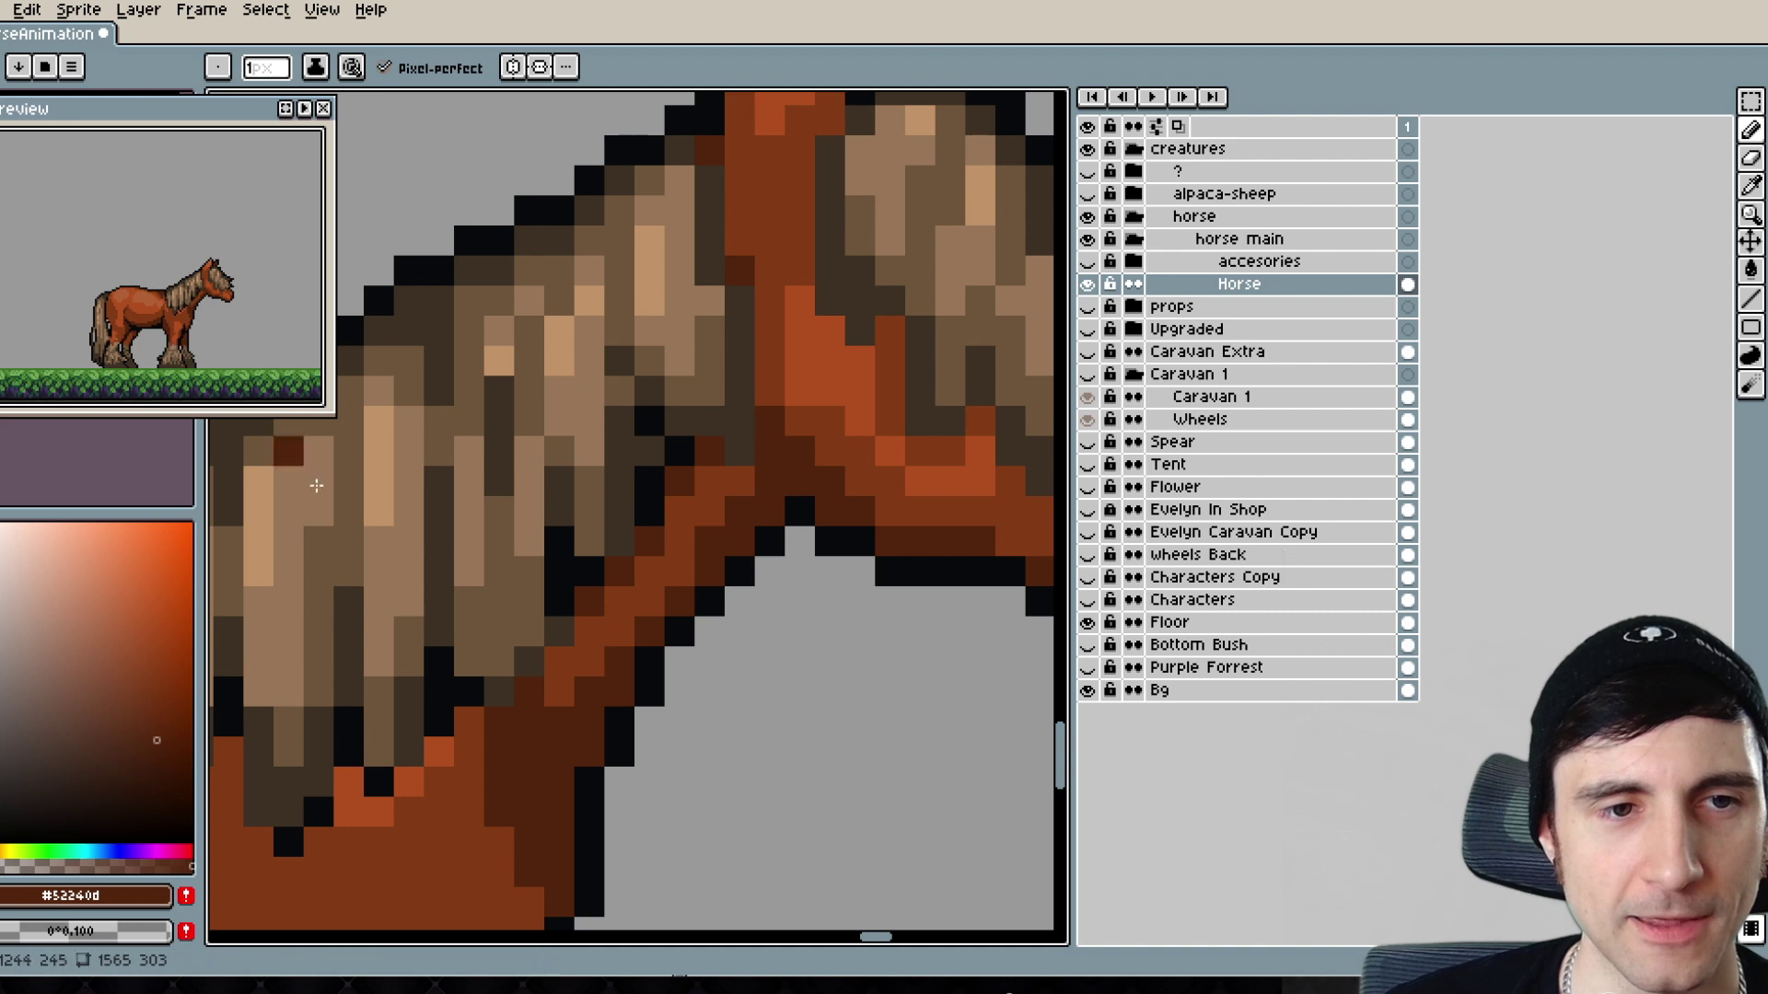
scroll(809, 691, down, 5)
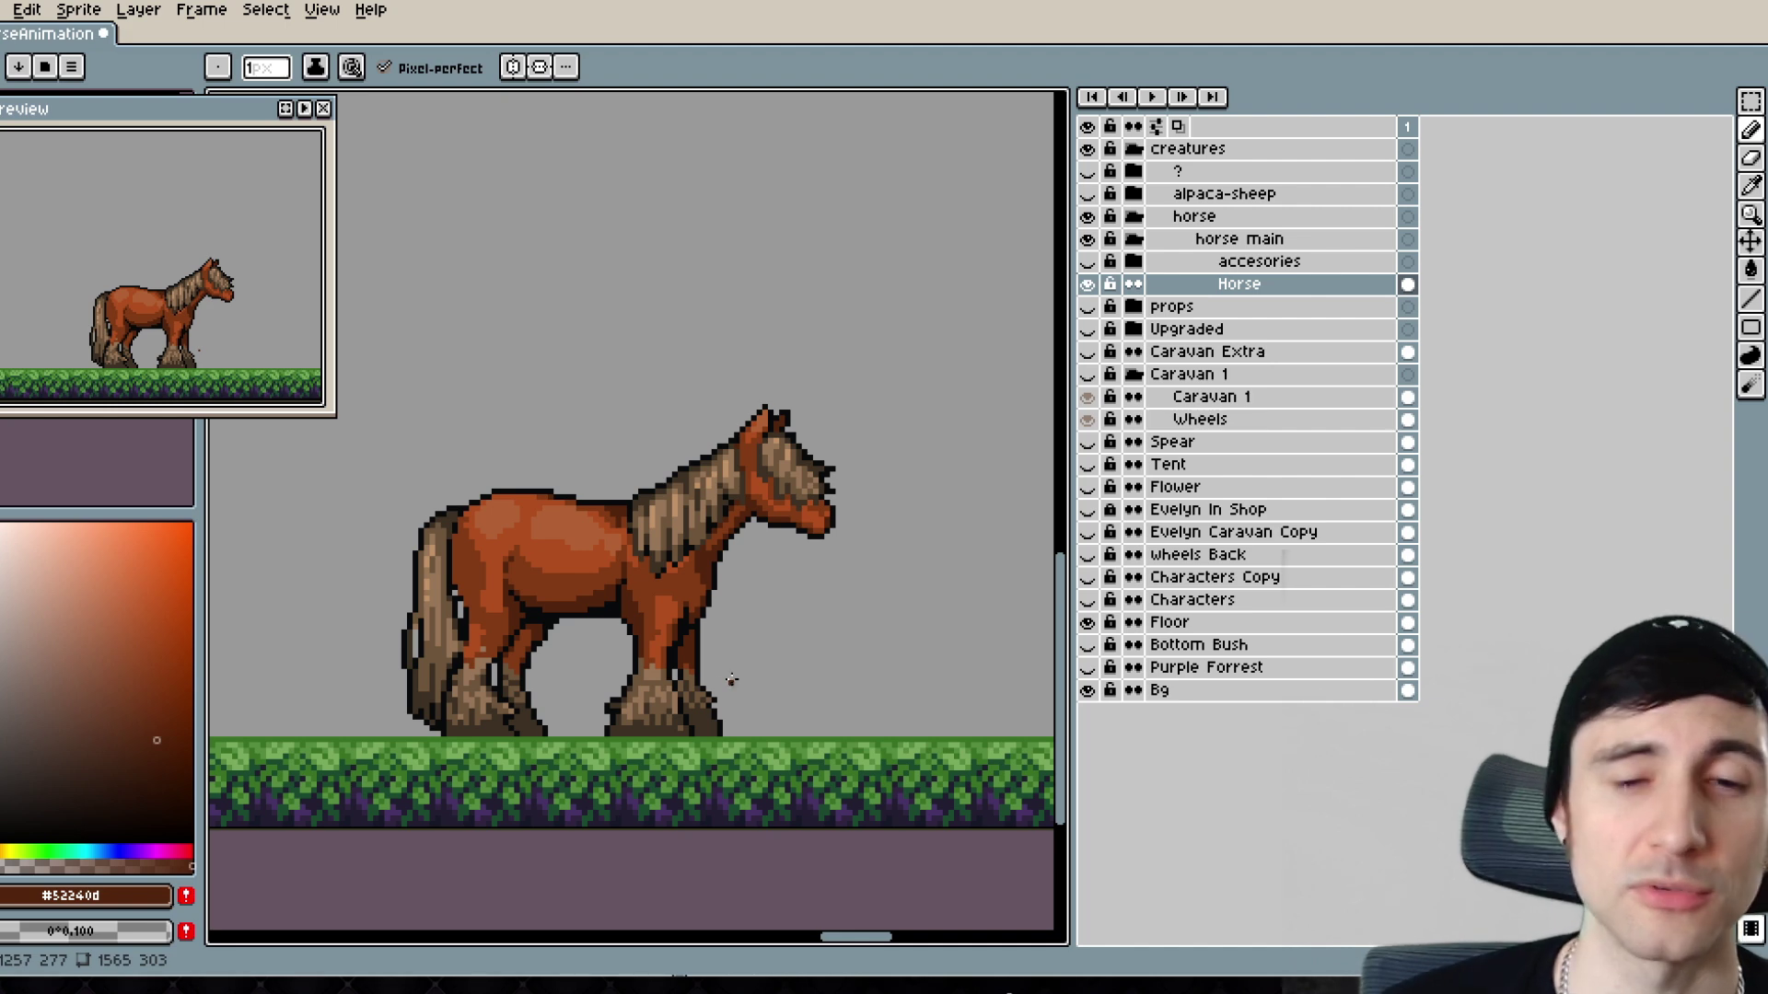
scroll(686, 564, up, 3)
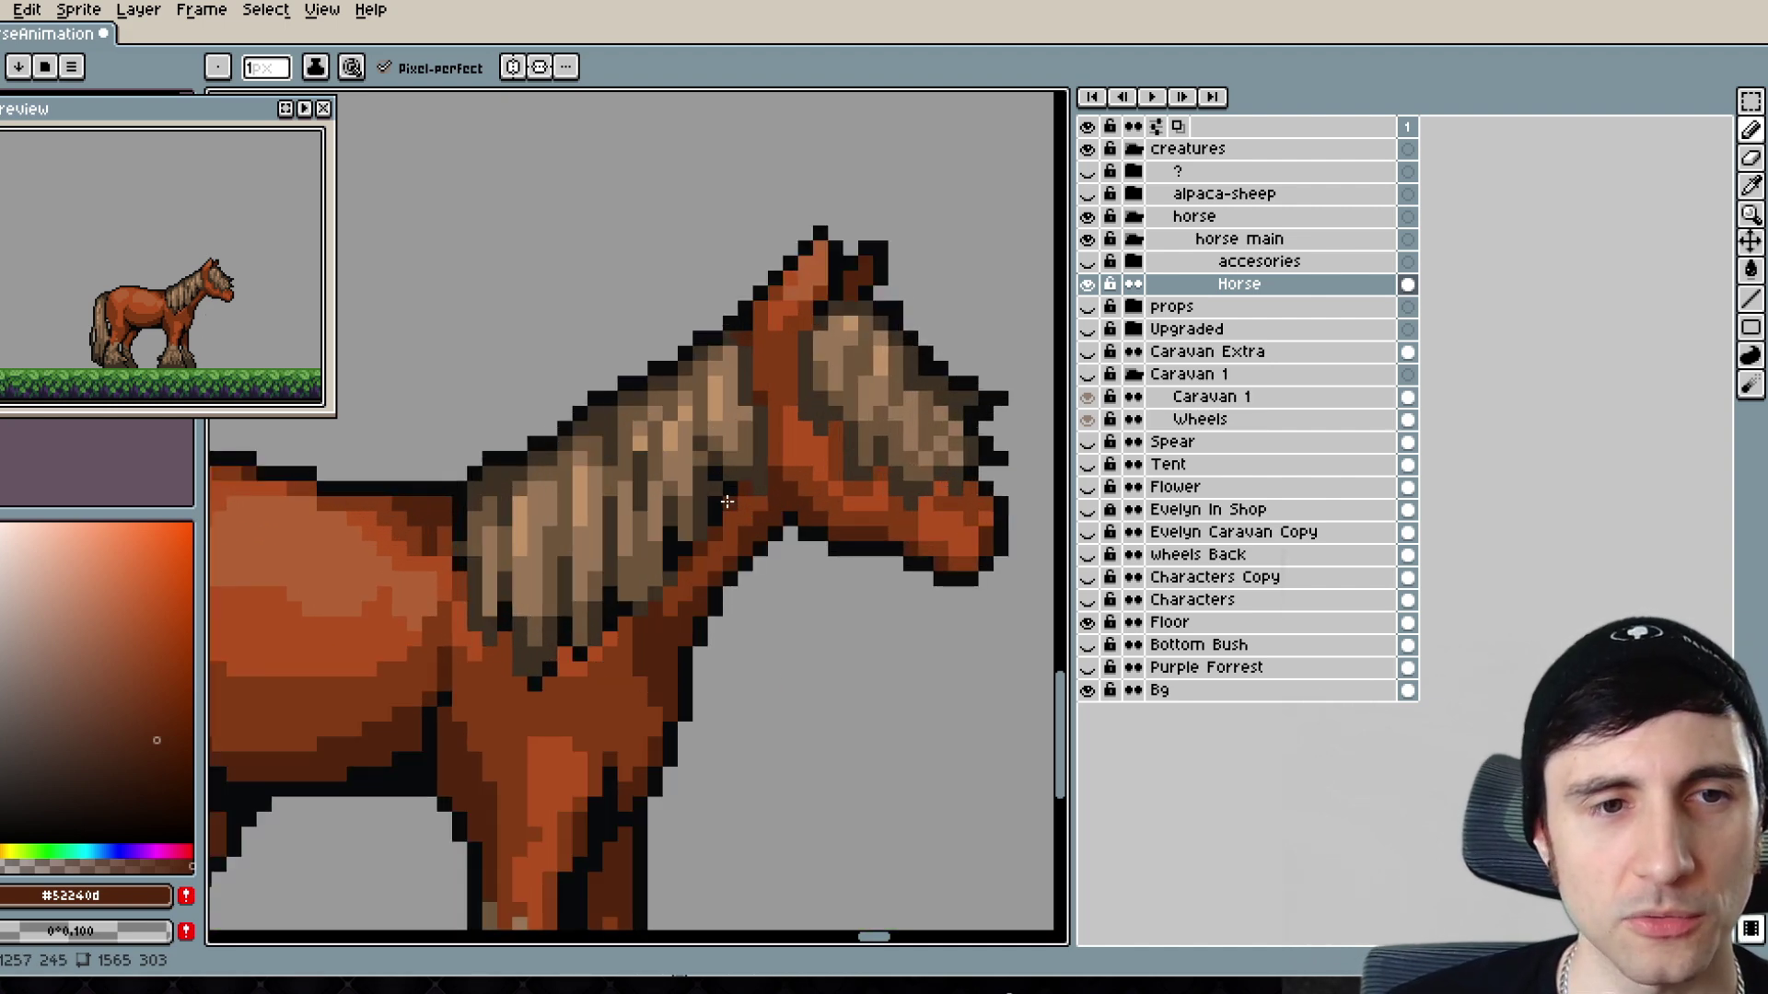
- Examine the mane and neck shading up close and on the whole horse
scroll(535, 709, up, 3)
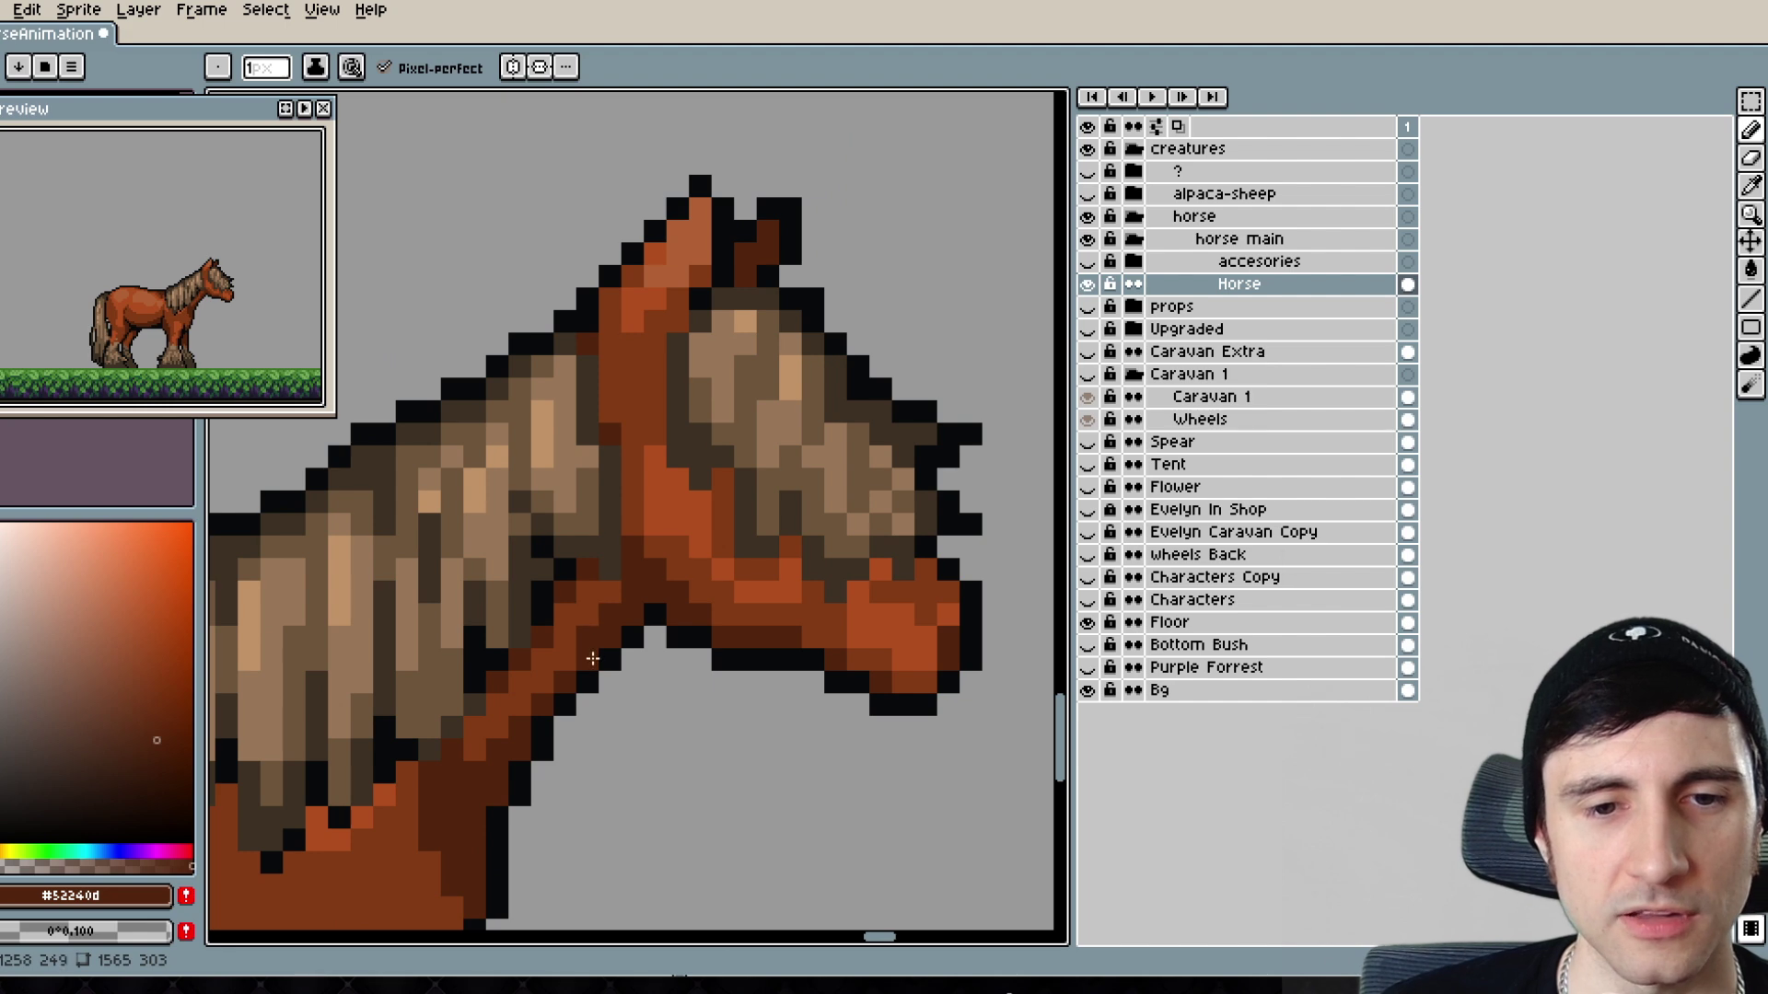
scroll(592, 658, up, 2)
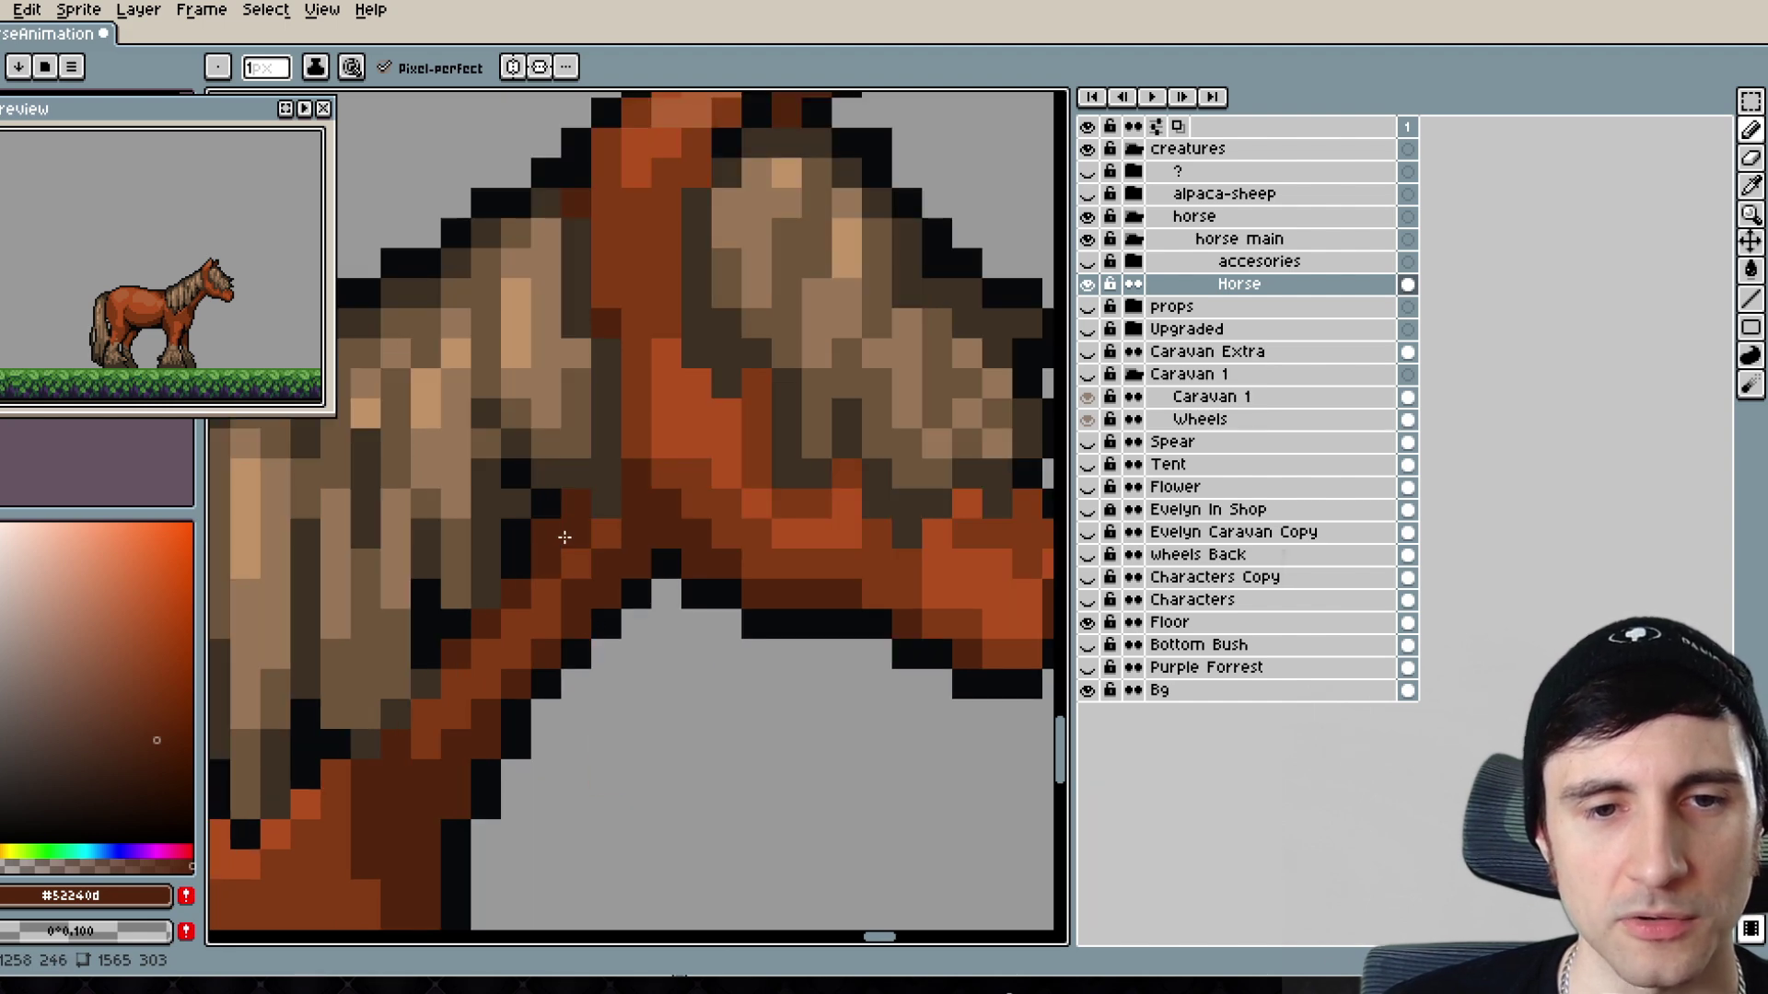
scroll(565, 537, down, 3)
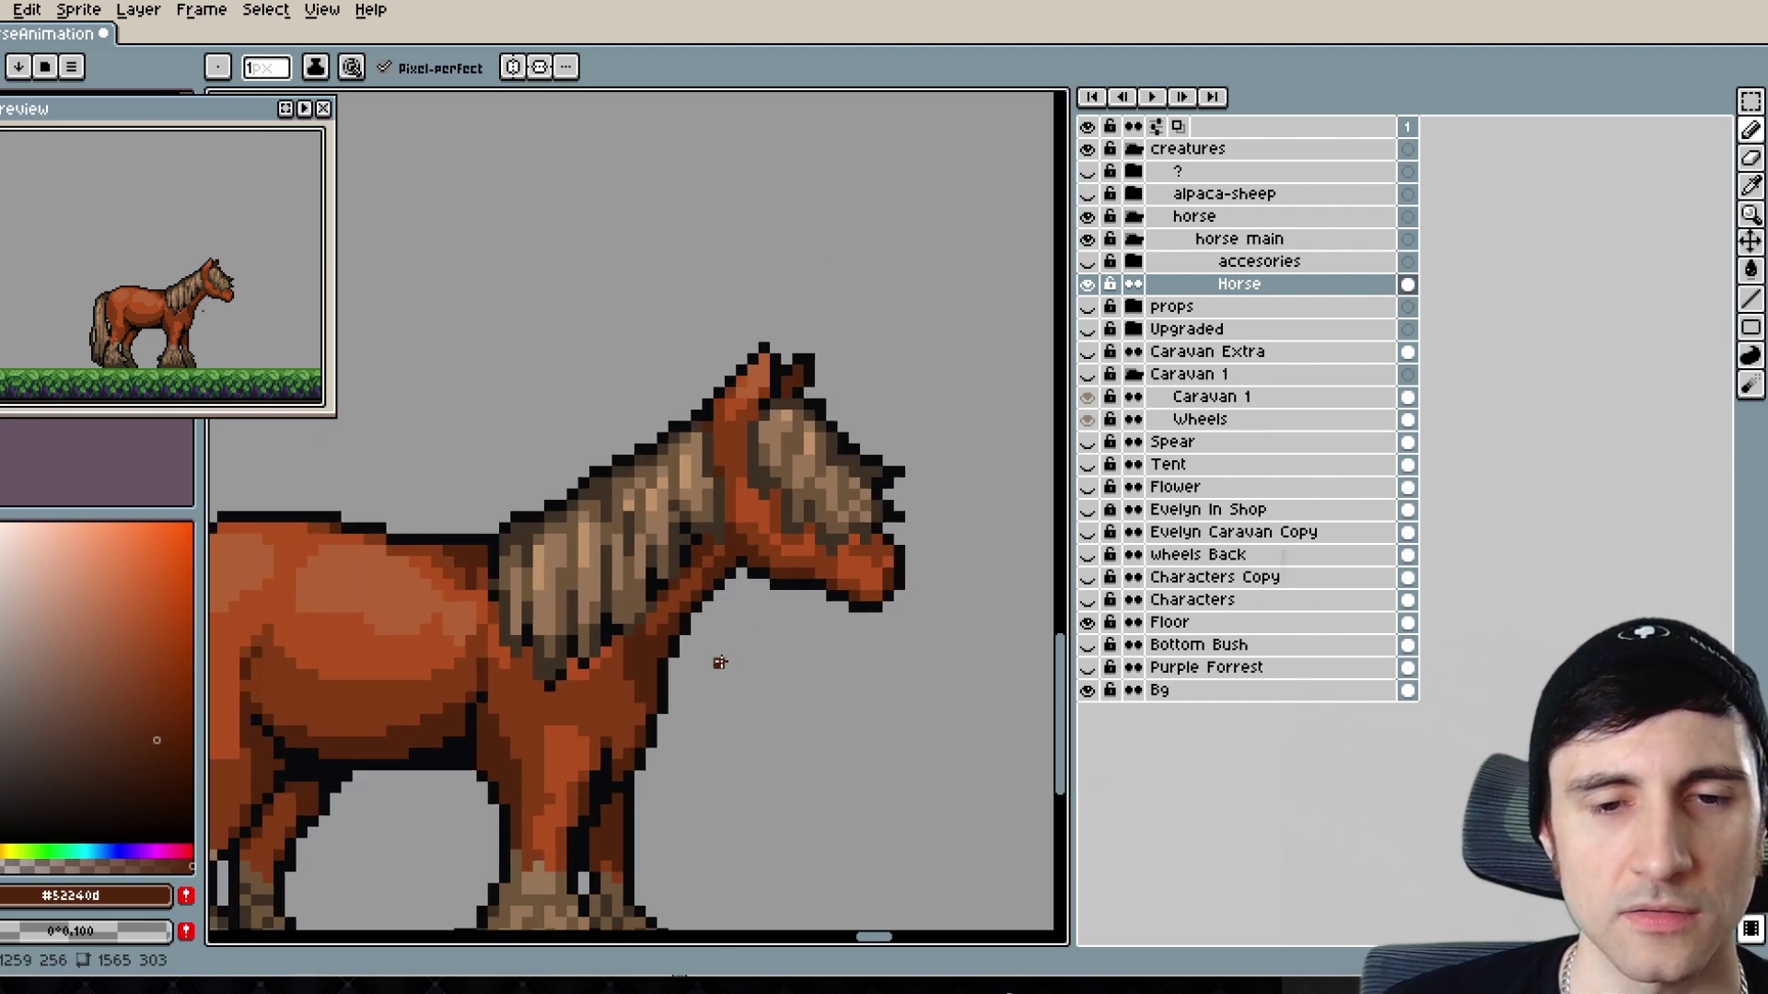
scroll(719, 662, down, 2)
scroll(725, 723, up, 4)
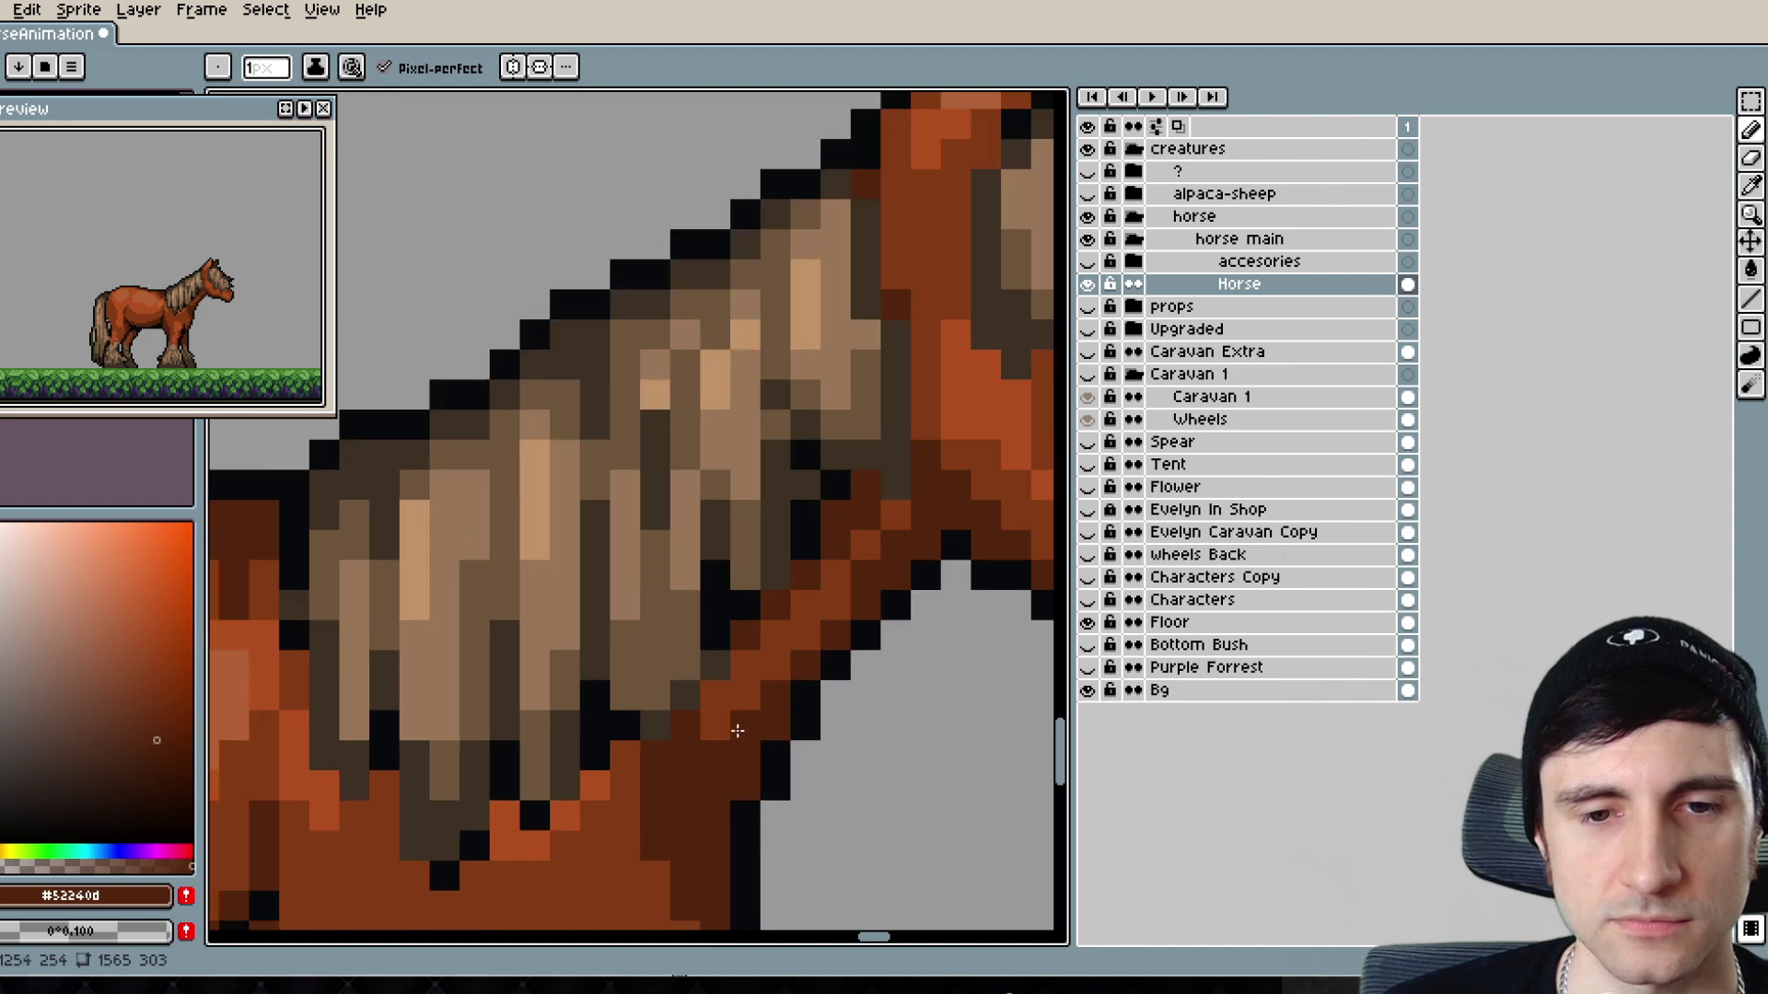
scroll(924, 815, down, 4)
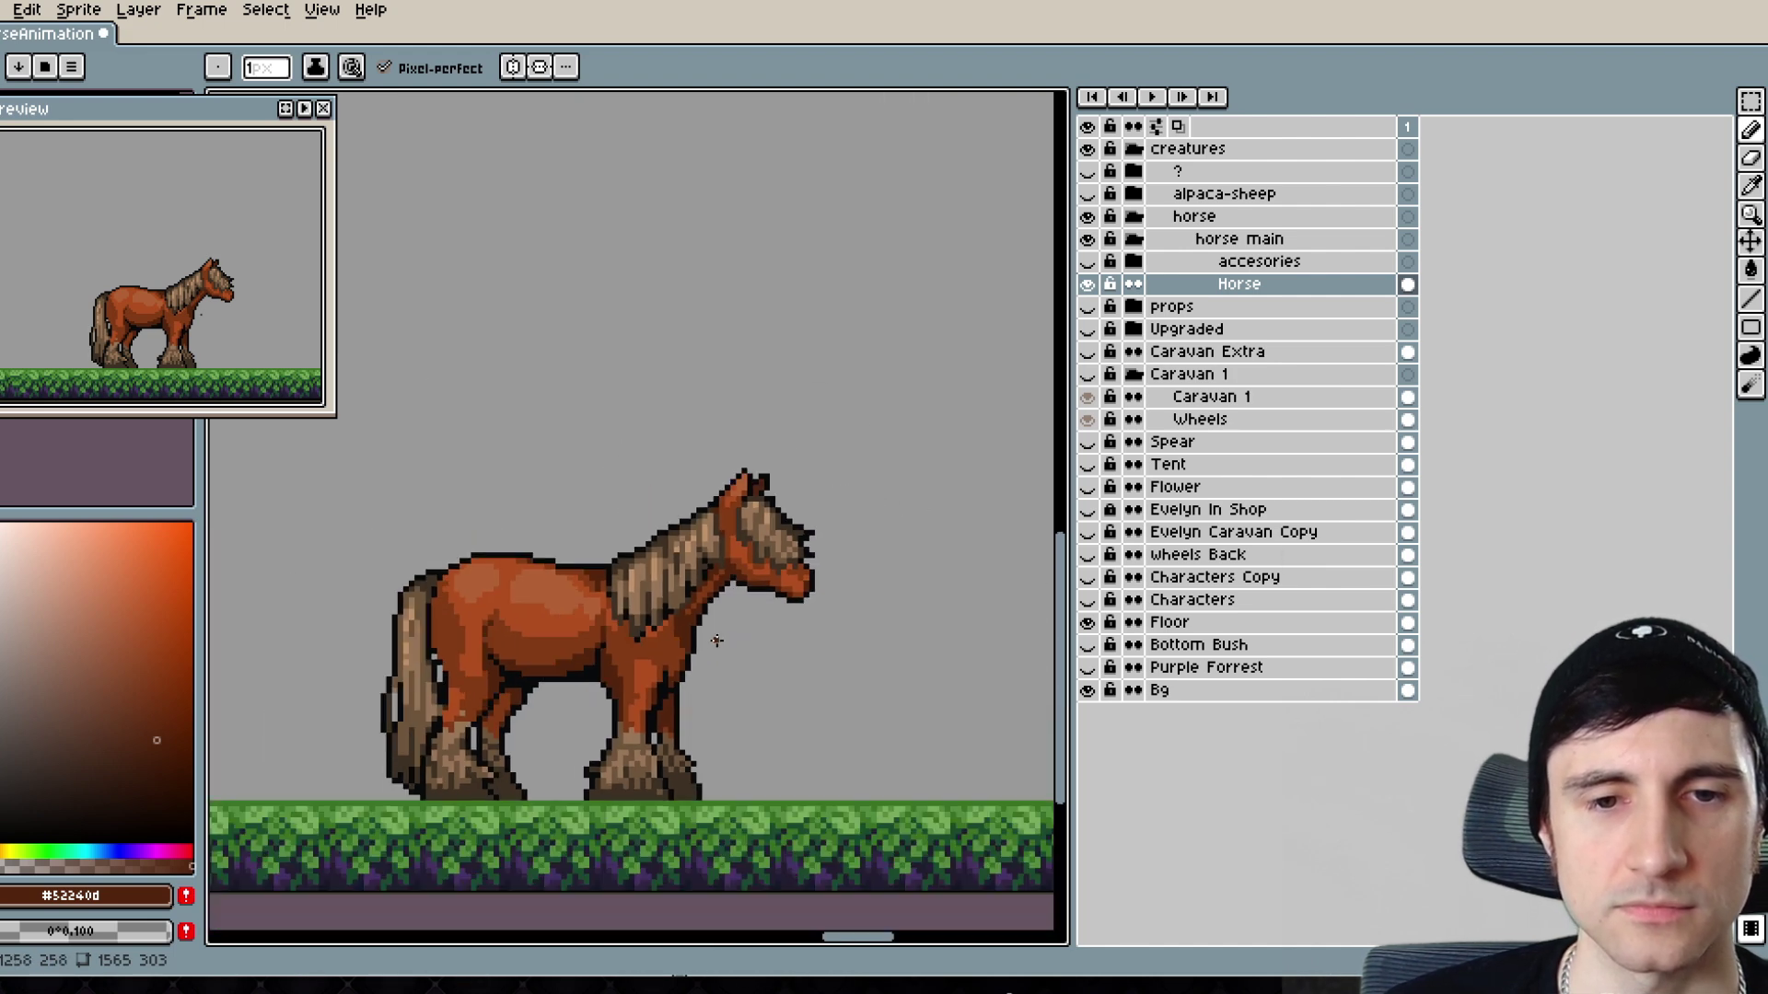
scroll(697, 629, up, 2)
scroll(696, 629, up, 2)
scroll(647, 584, up, 1)
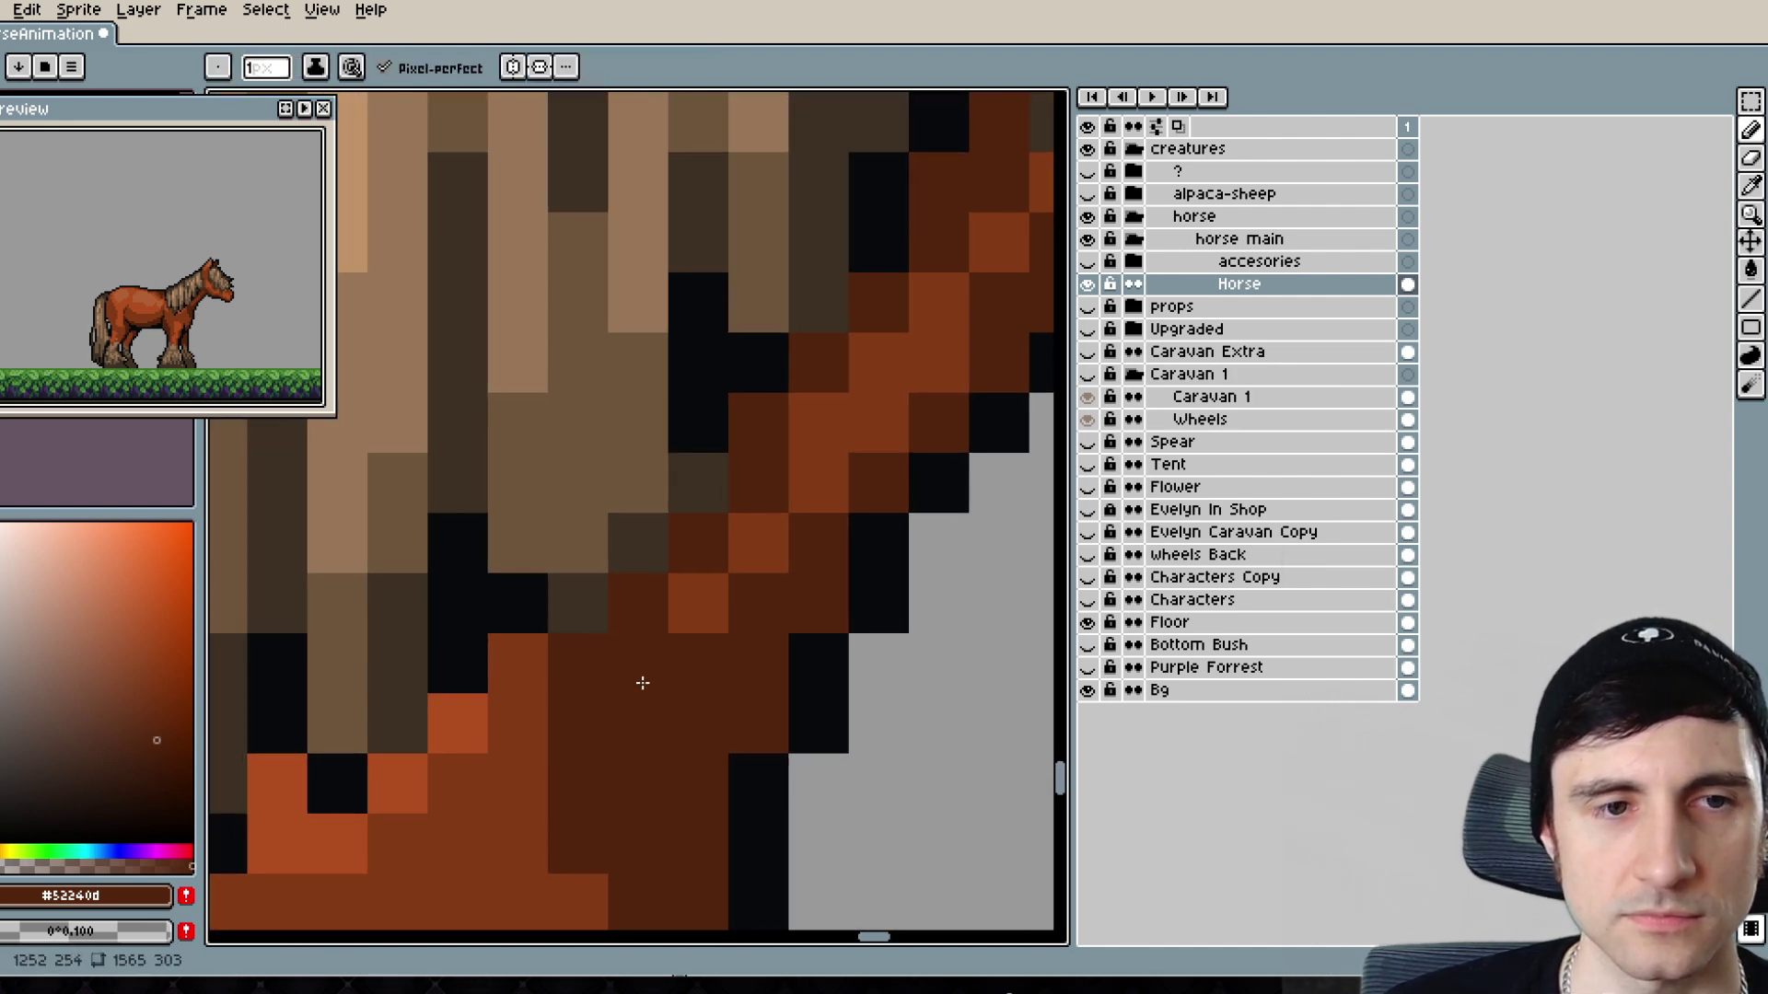
- Outline the lower front lock of the mane with #08090b and darken the lock's tip above it with #3c3024
alt+click(584, 586)
mouse_move(513, 549)
mouse_down()
mouse_move(576, 536)
mouse_move(703, 466)
mouse_move(585, 591)
mouse_up()
alt+click(697, 421)
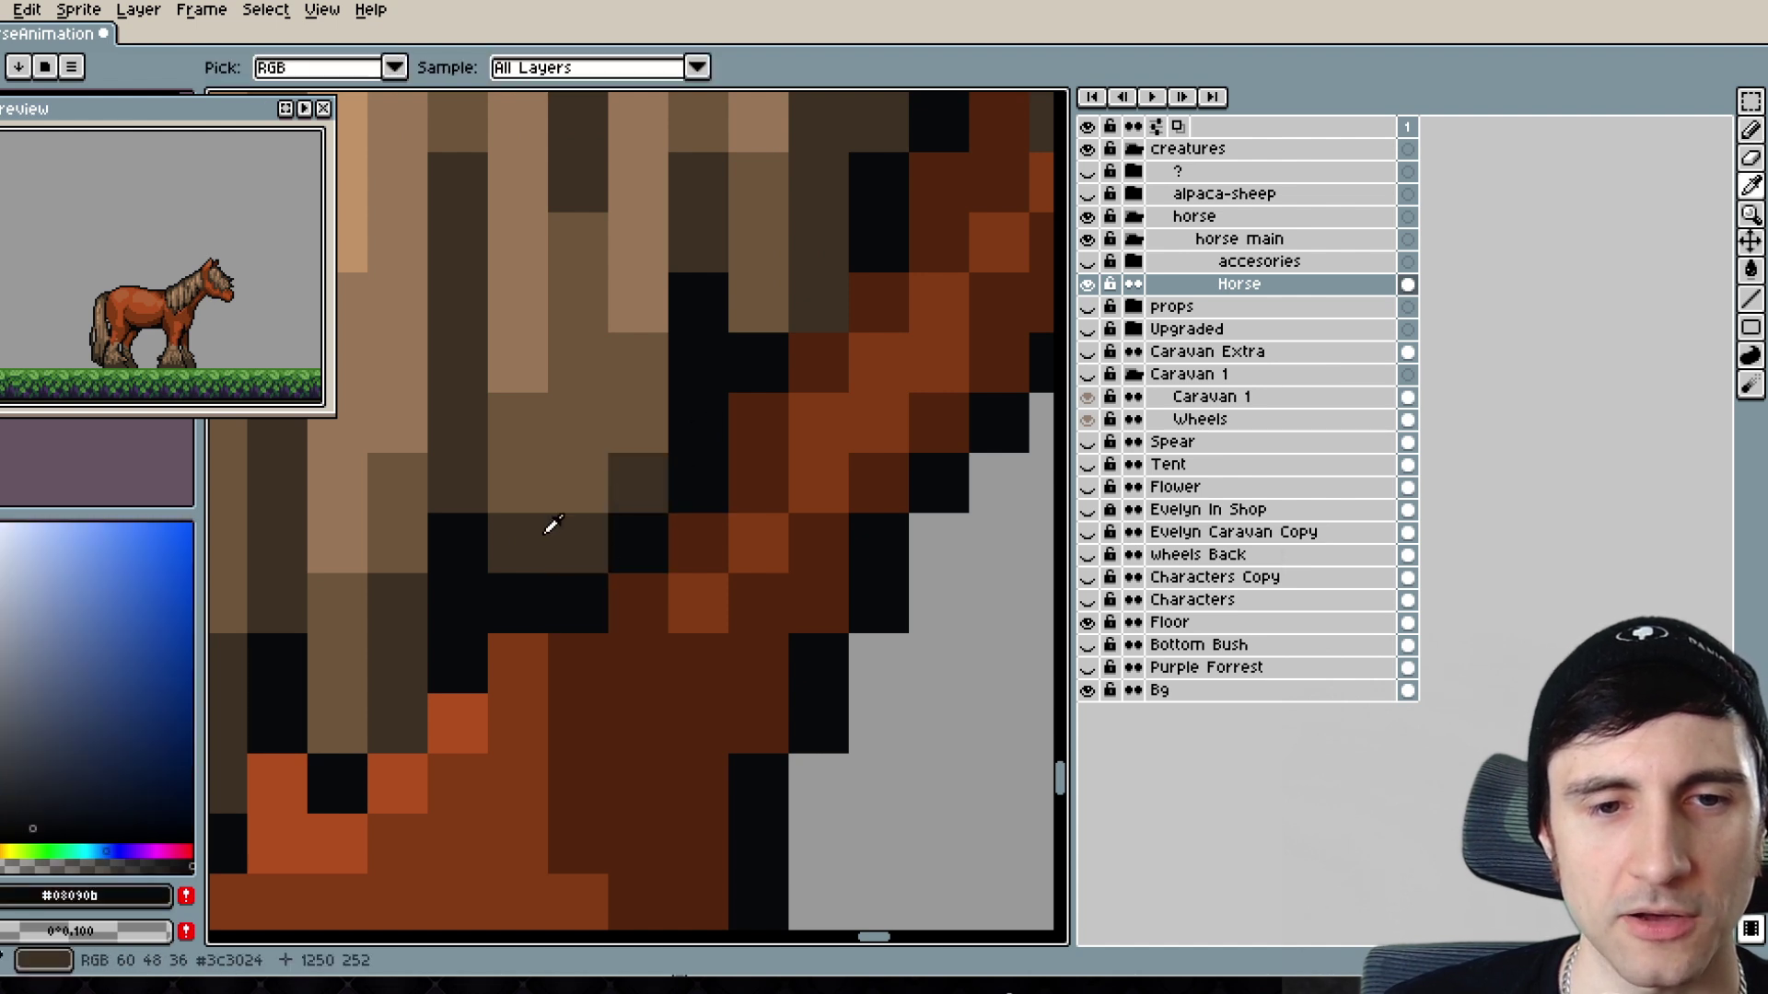
alt+click(544, 533)
click(503, 510)
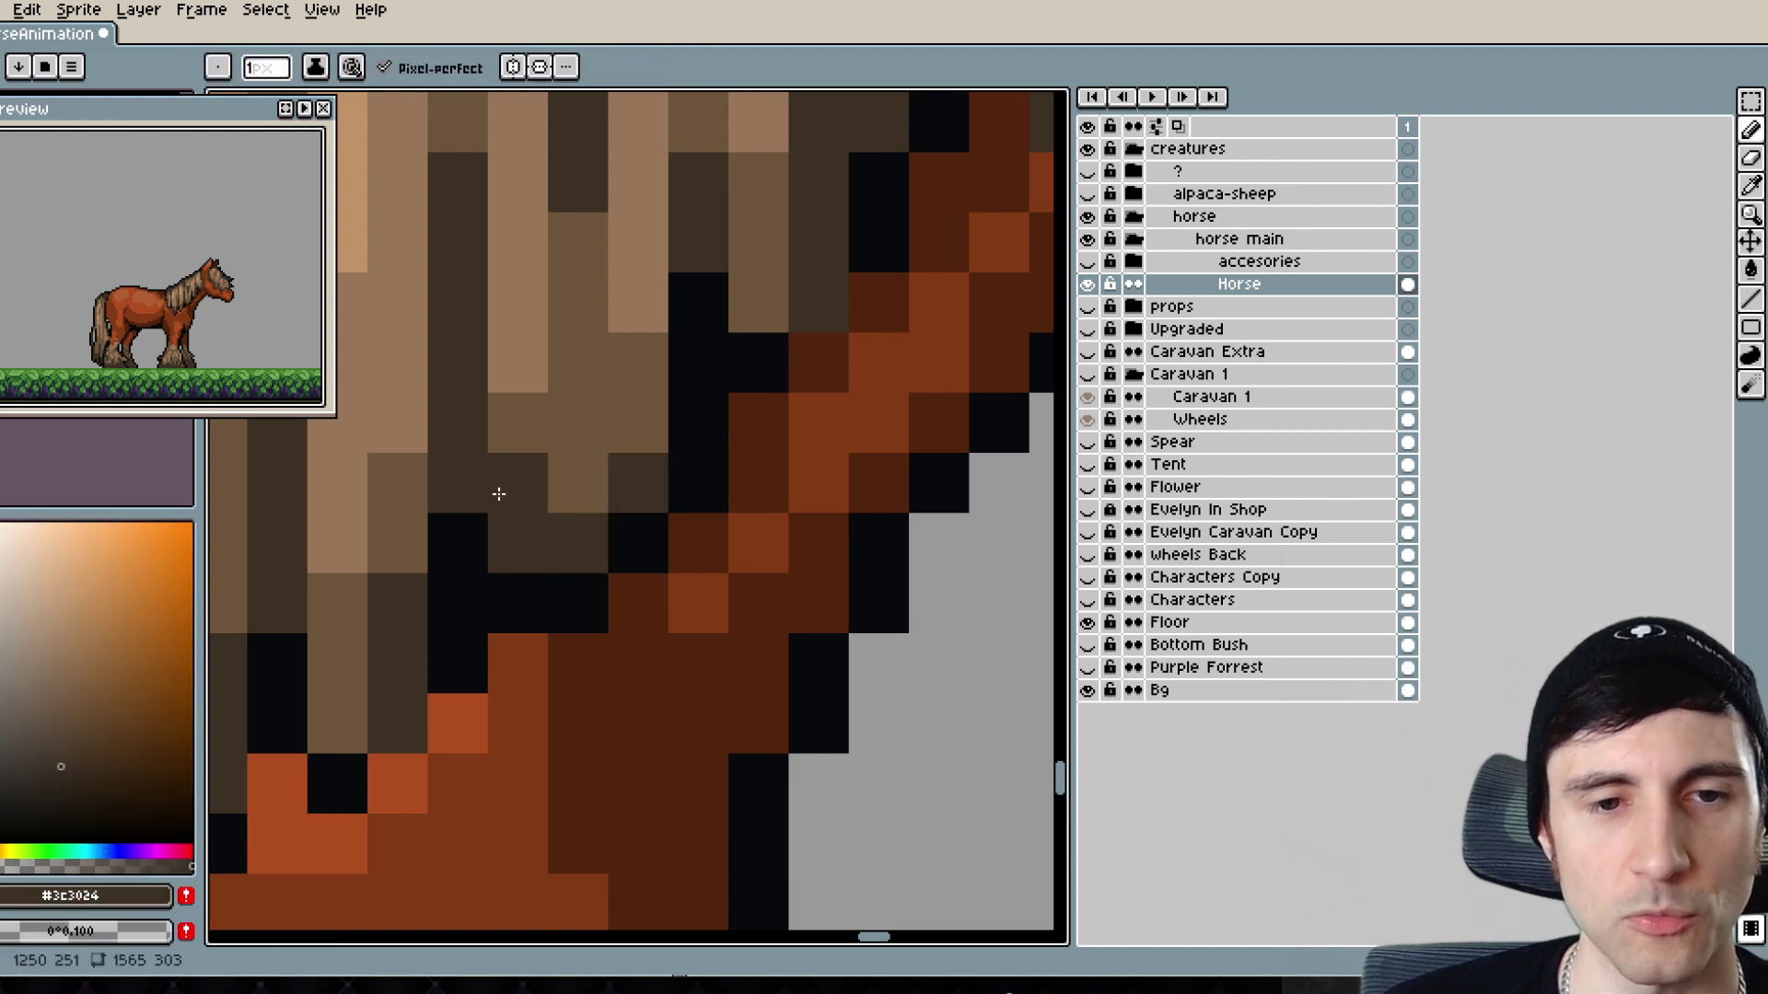
- Soften the dark gap between the strands in the middle of the mane with #6e553c
scroll(560, 511, down, 3)
scroll(576, 572, down, 3)
scroll(608, 573, up, 3)
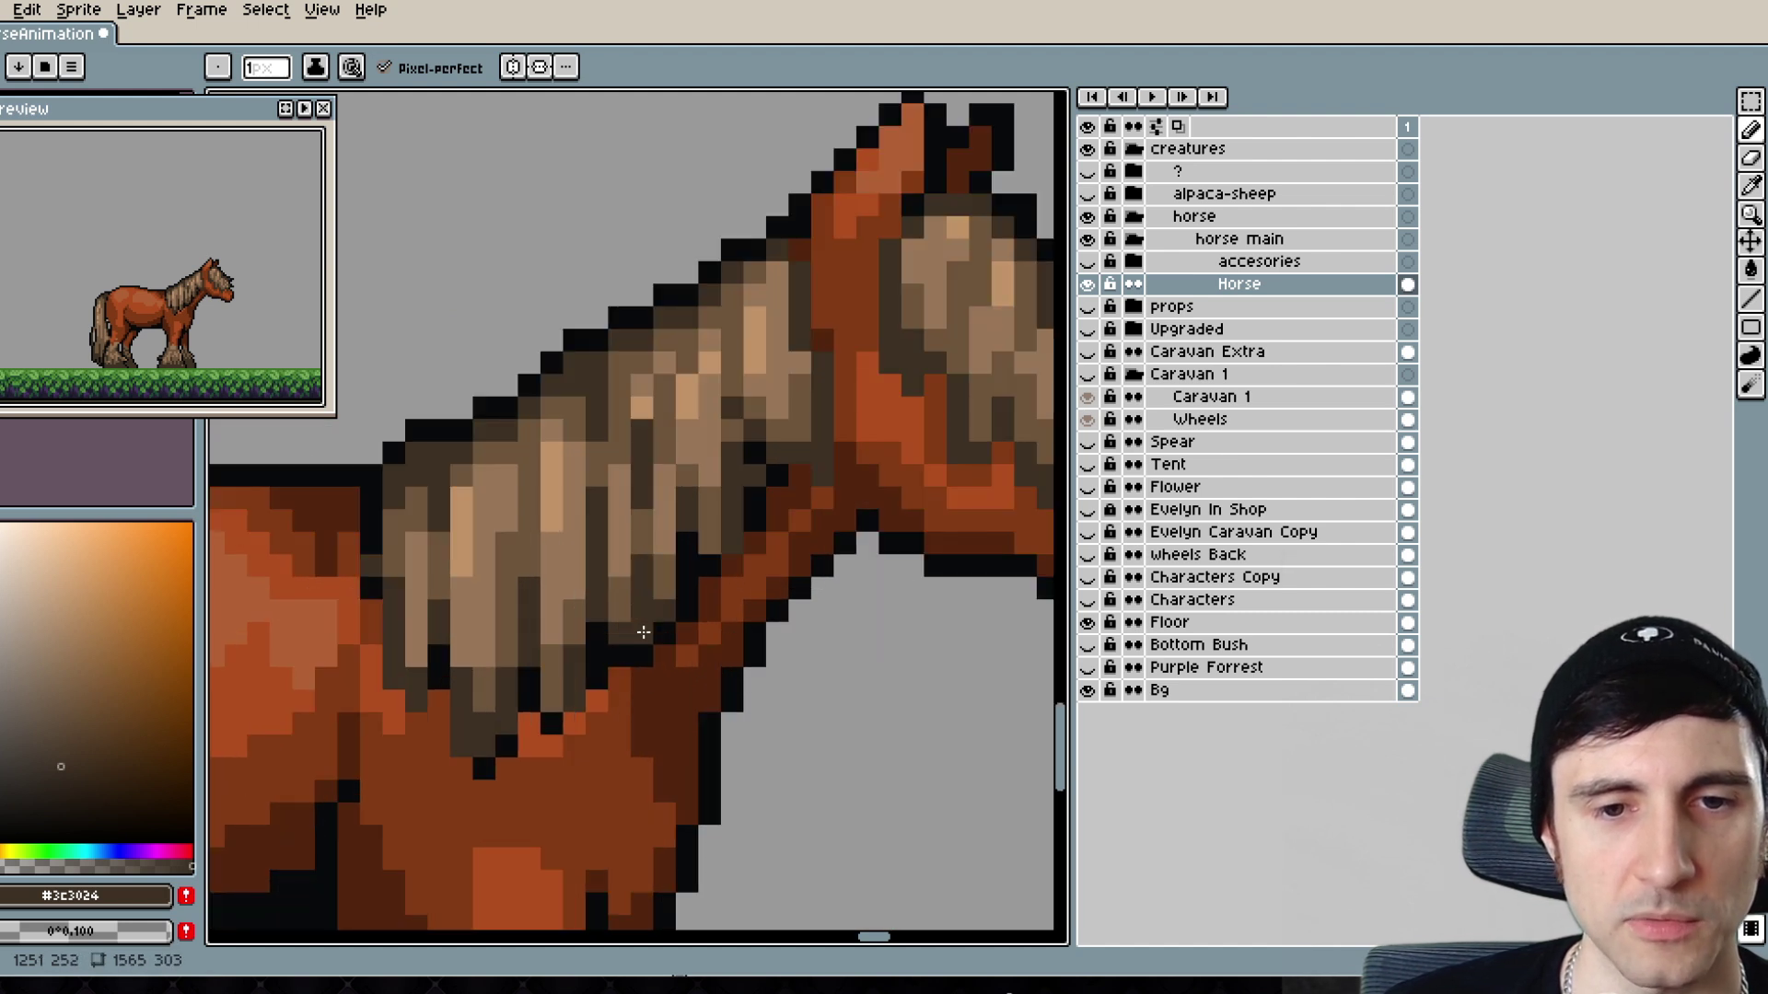
scroll(642, 568, down, 2)
scroll(633, 583, up, 3)
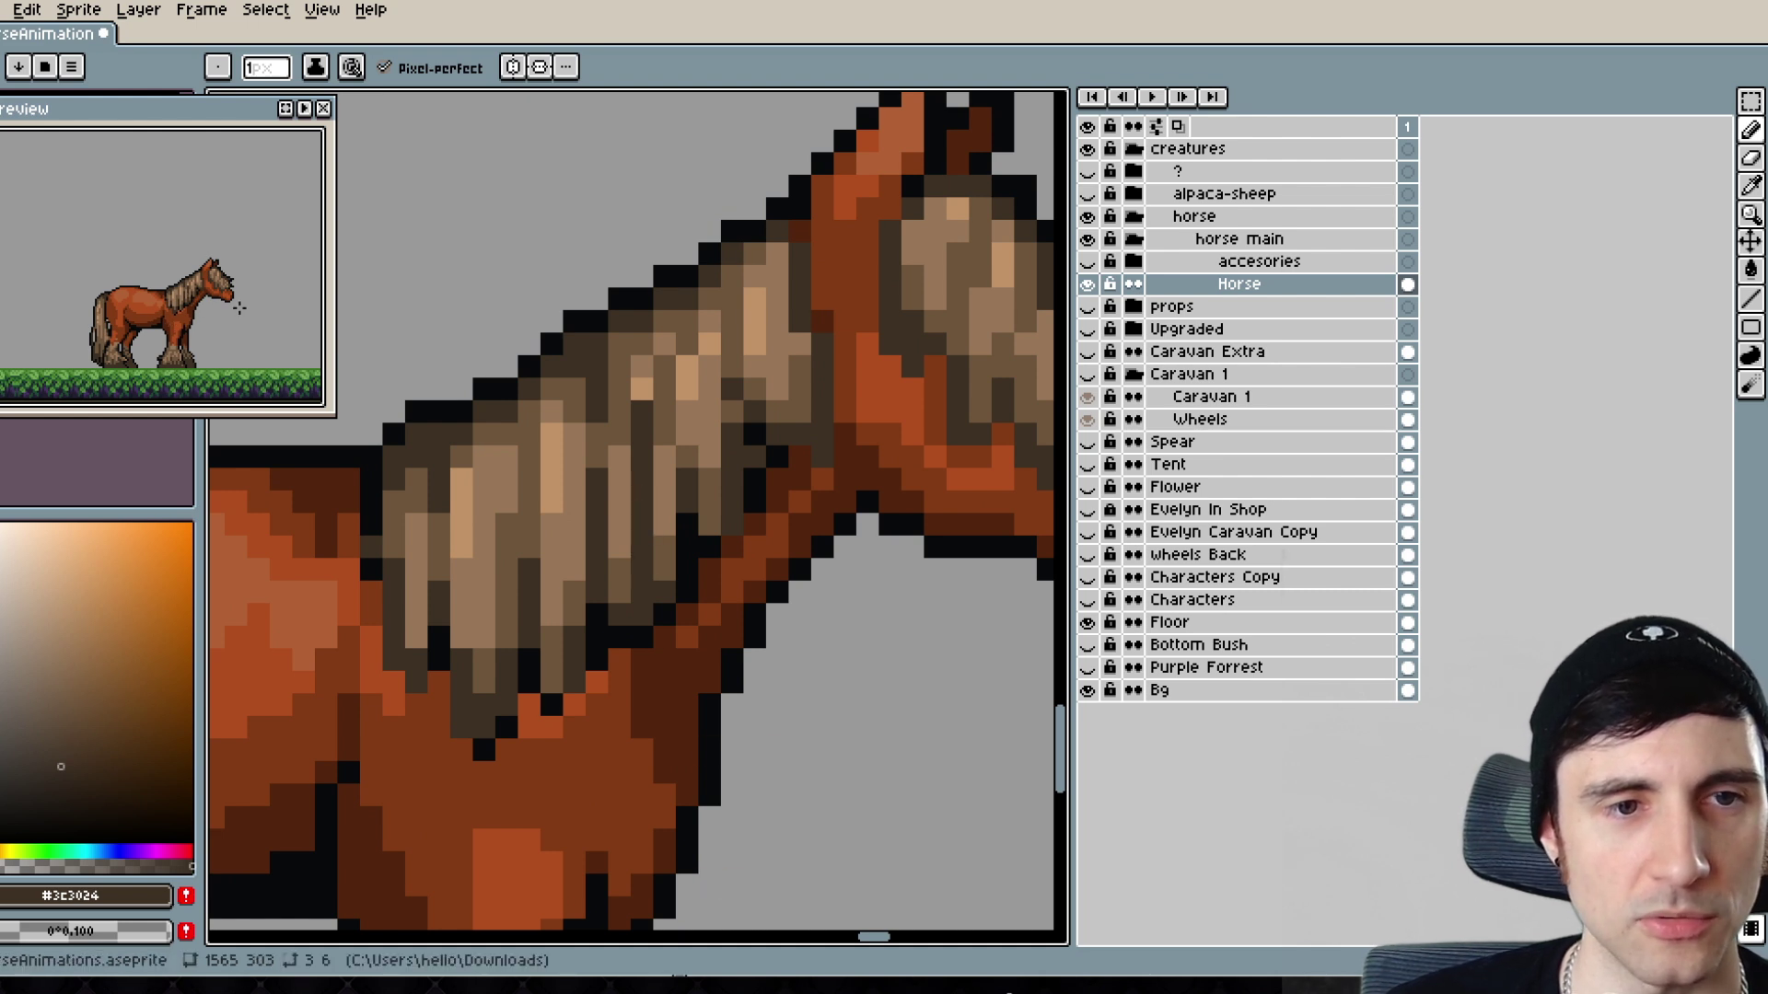
scroll(229, 326, up, 1)
alt+click(651, 501)
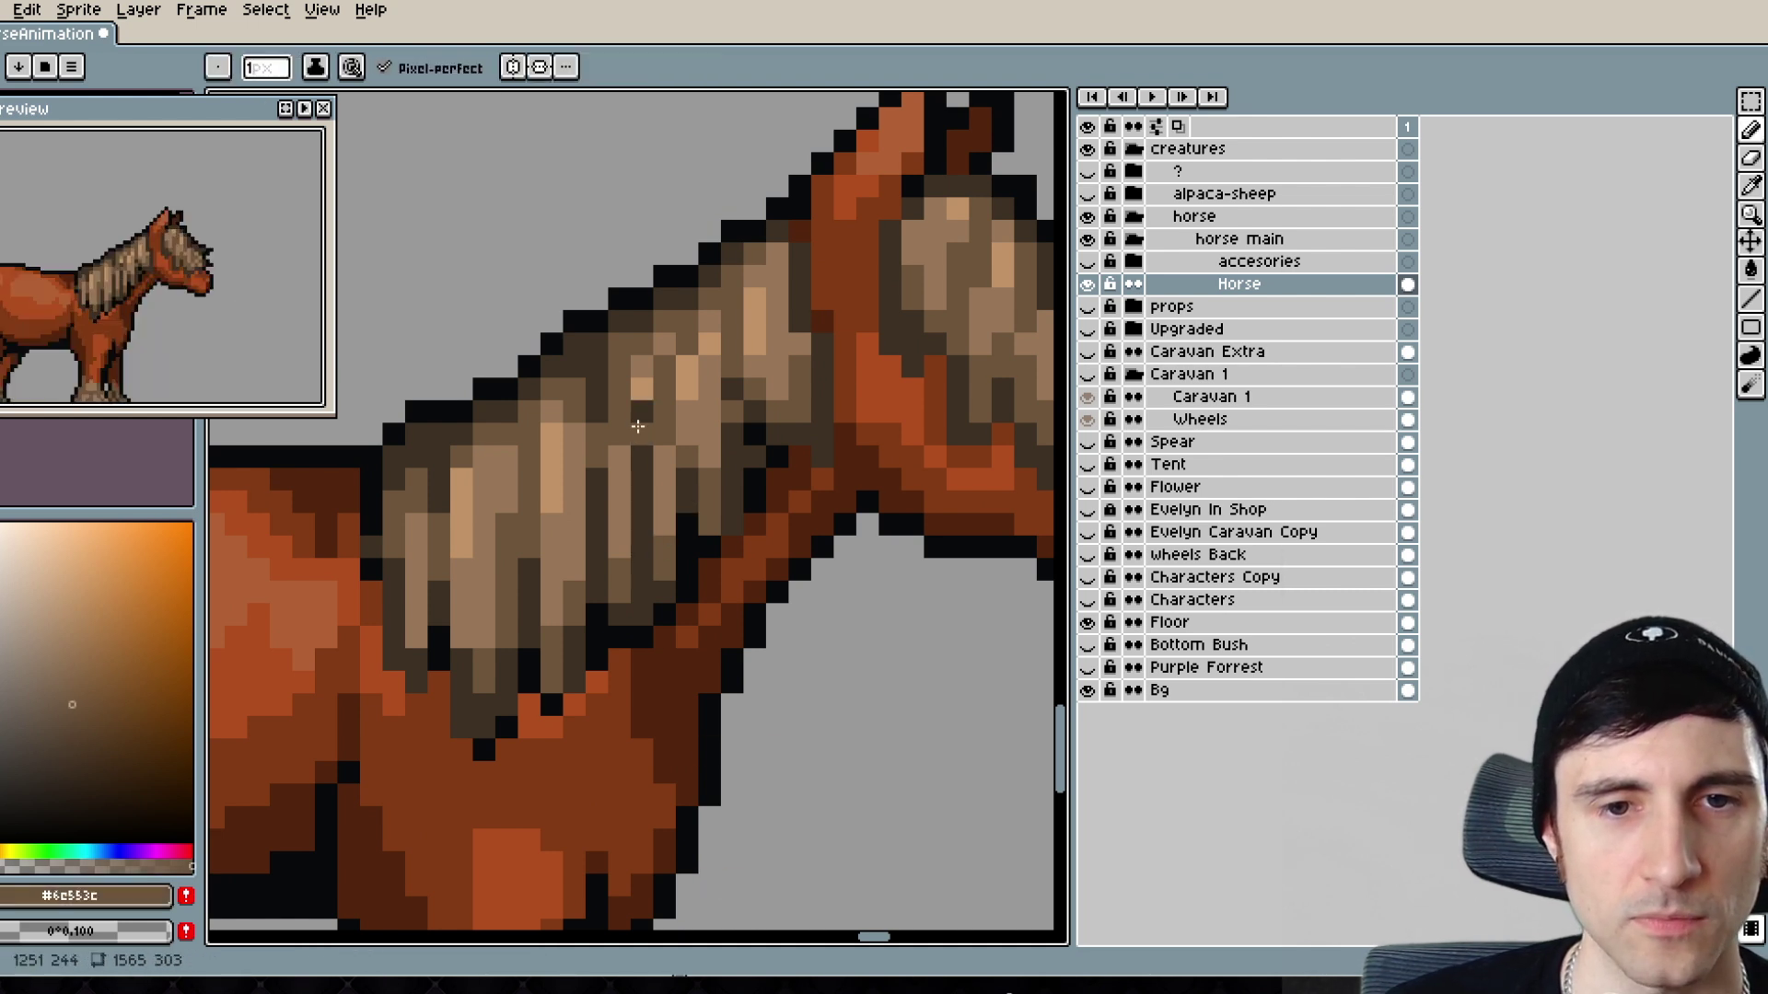
mouse_move(639, 473)
mouse_down()
mouse_move(636, 419)
mouse_move(633, 468)
mouse_up()
- Refine the strands toward the front of the mane with the existing mane browns #3c3024, #997758 and #6e553c
alt+click(709, 323)
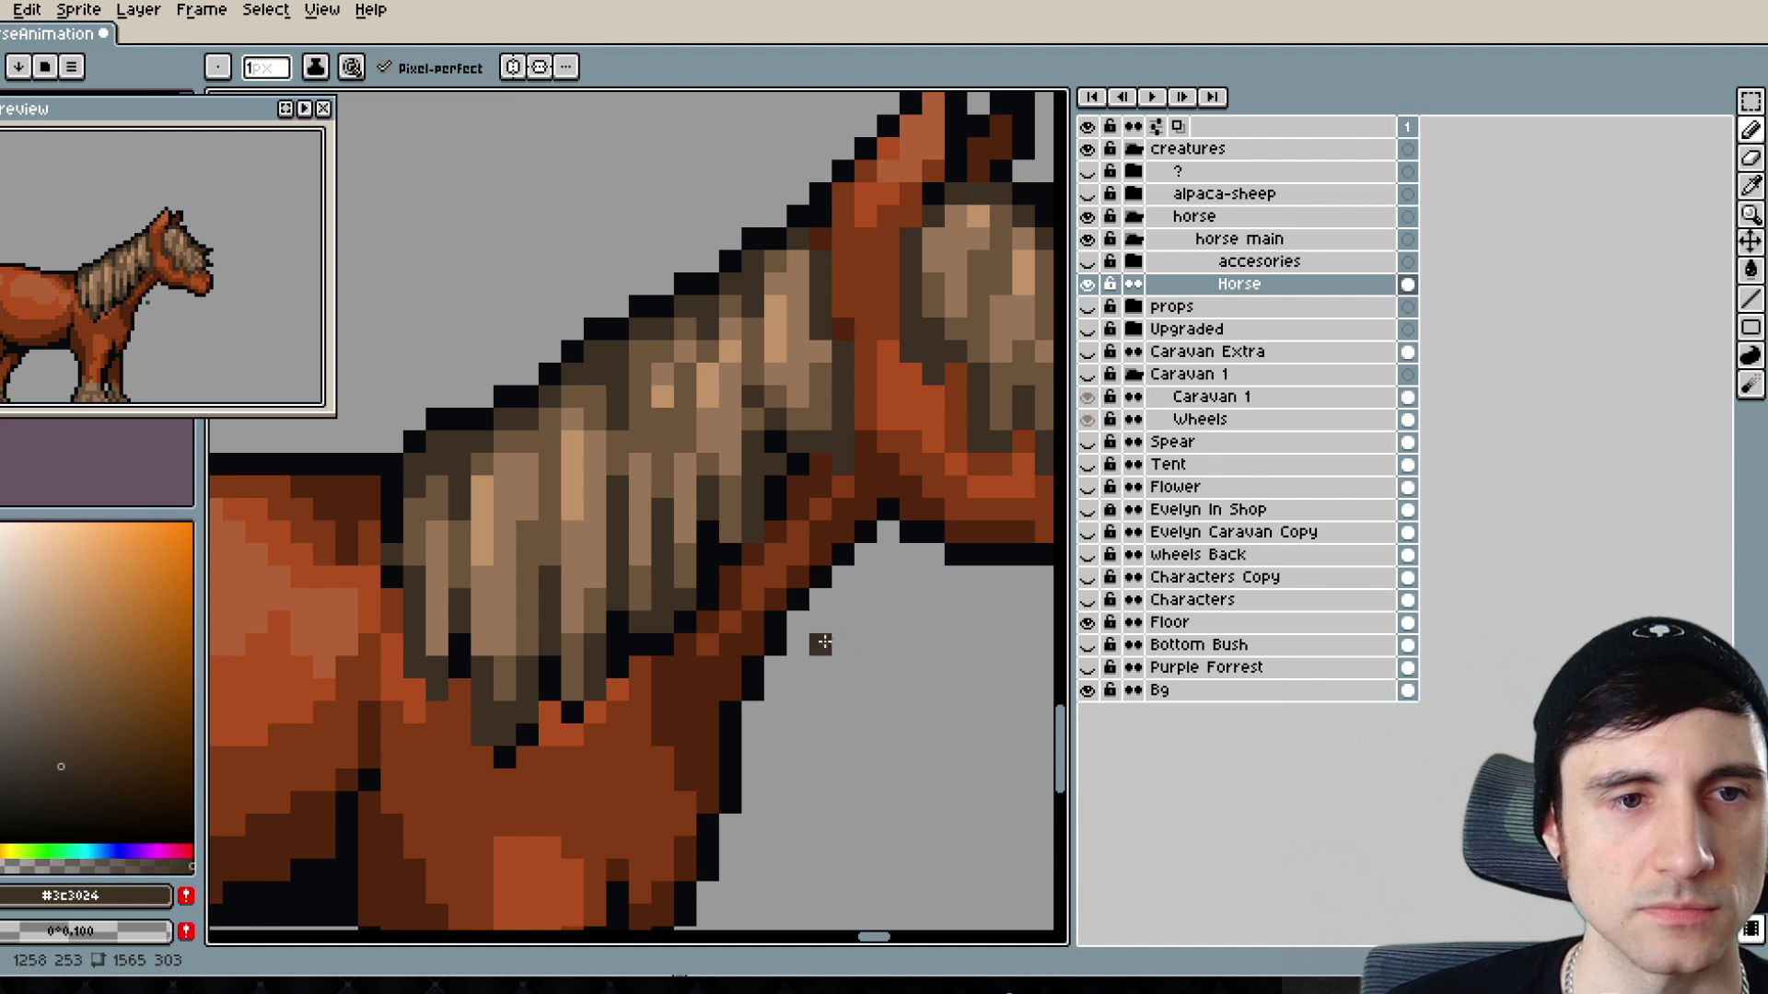
scroll(792, 630, left, 1)
alt+click(672, 480)
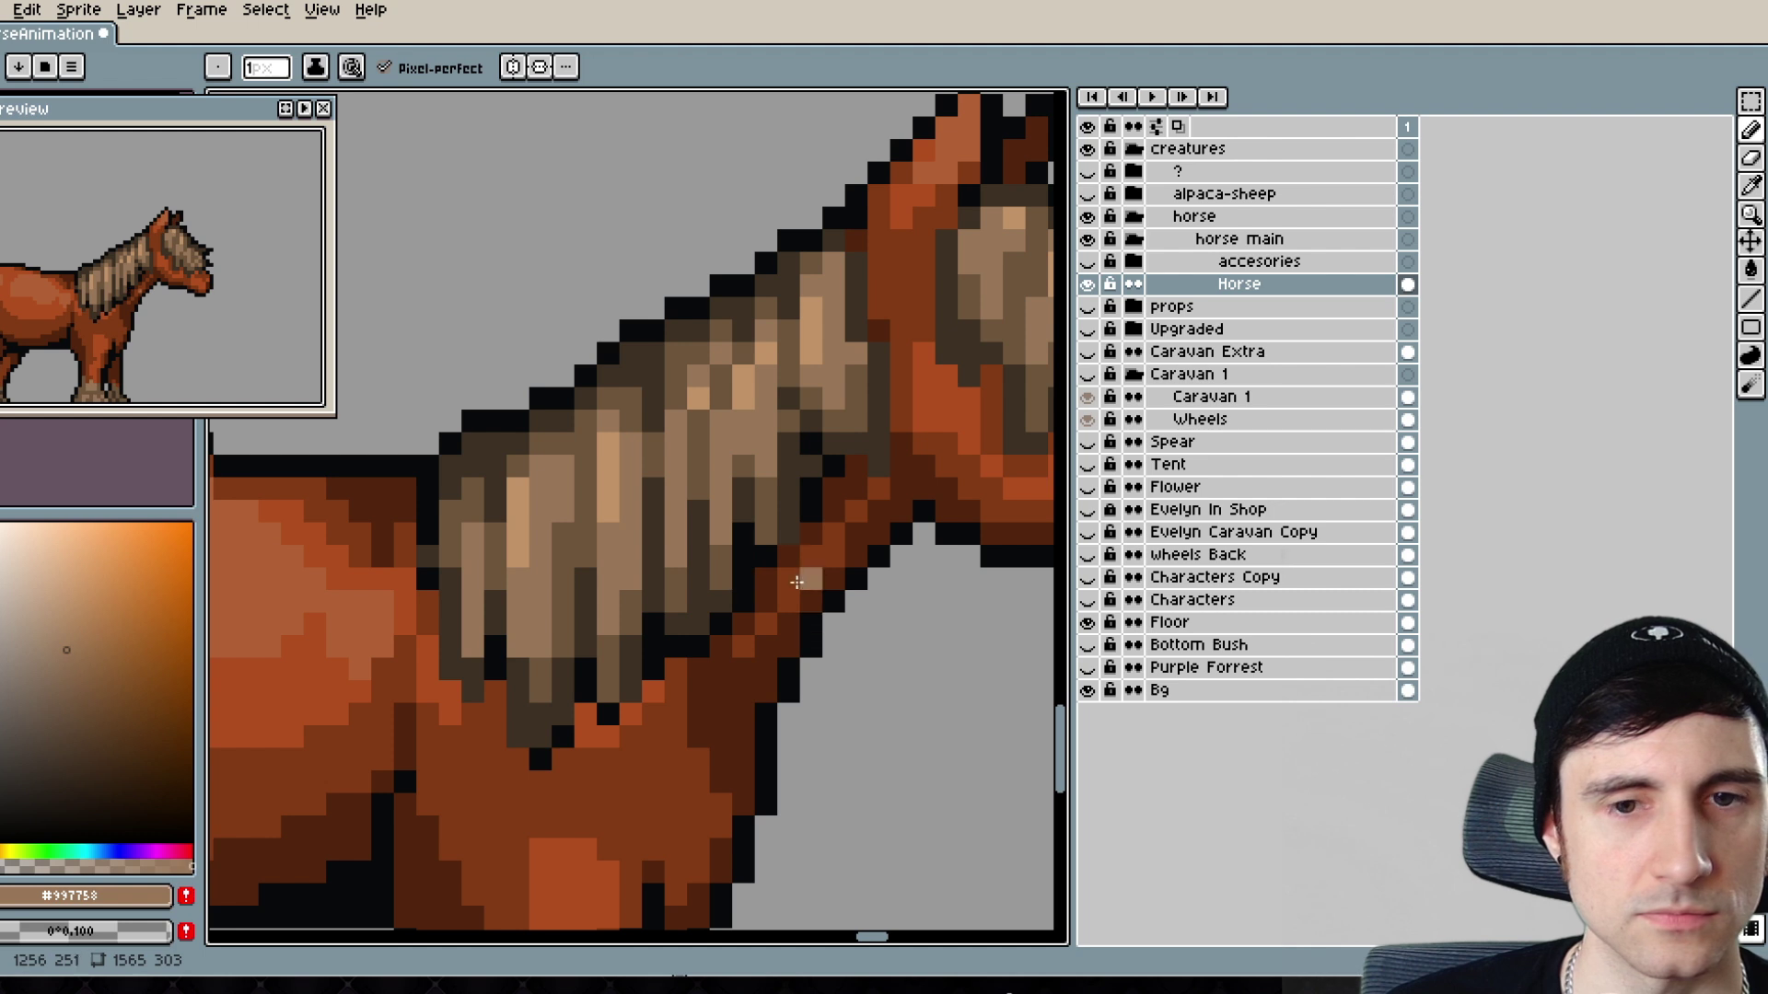
alt+click(743, 448)
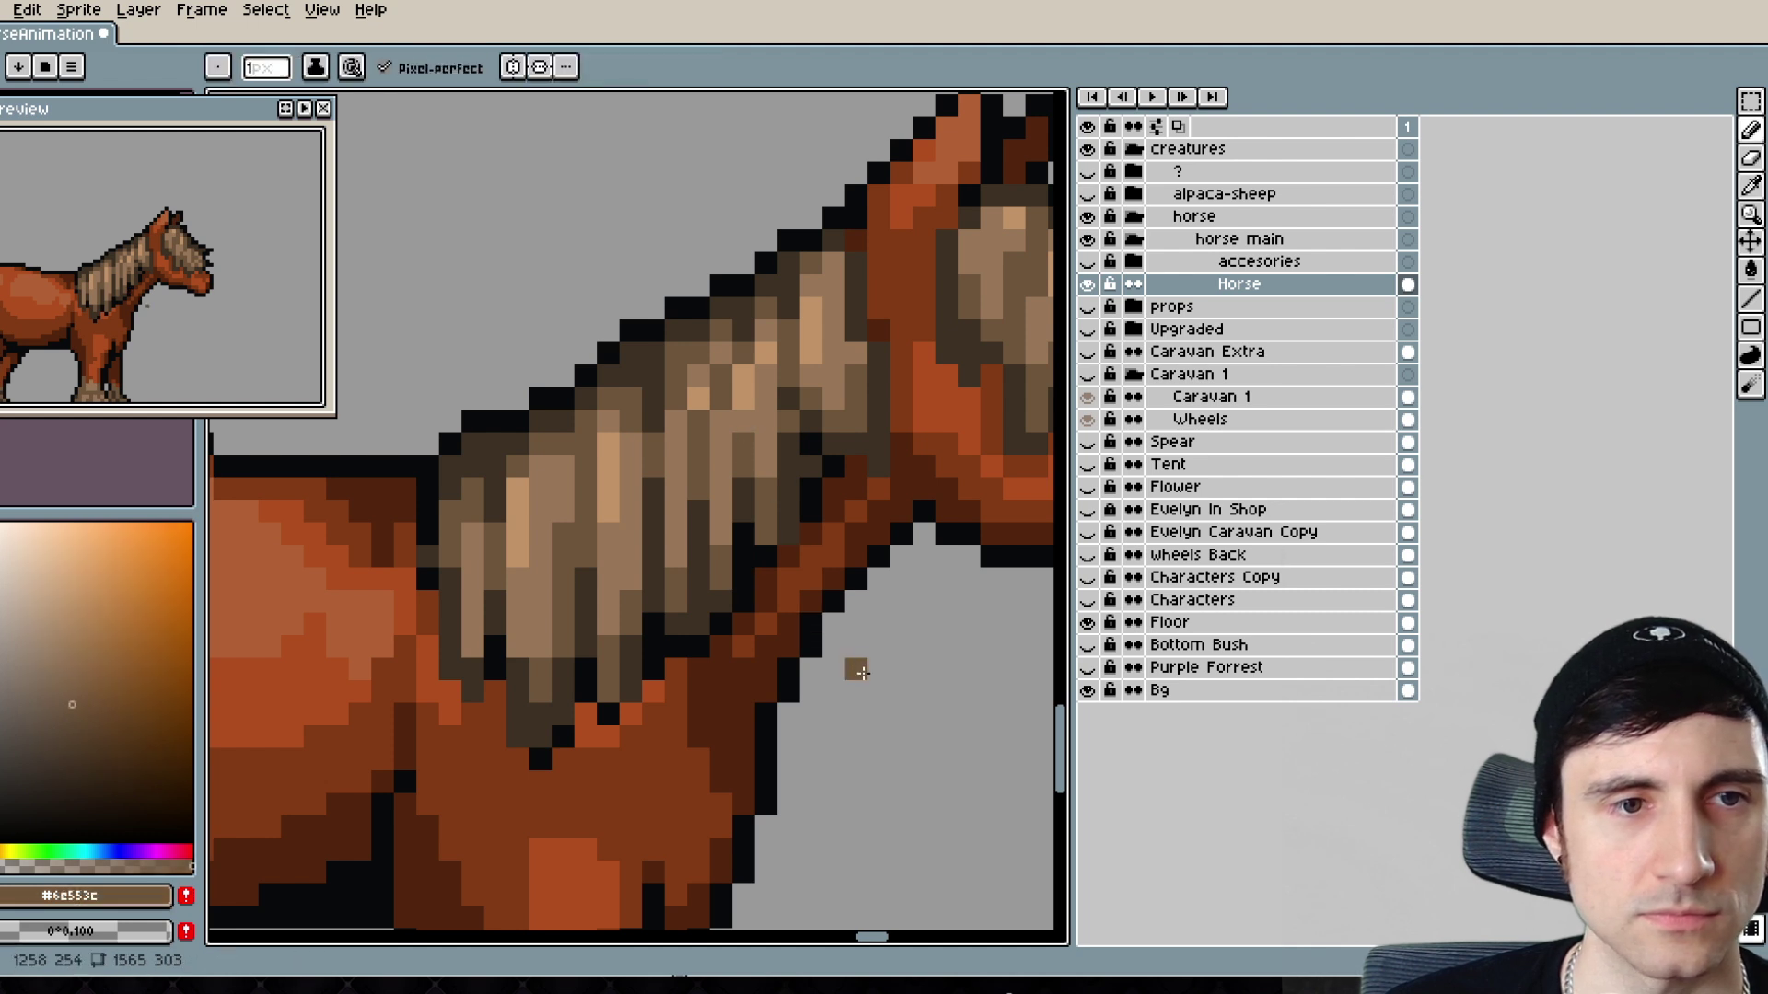
drag(855, 625, 820, 656)
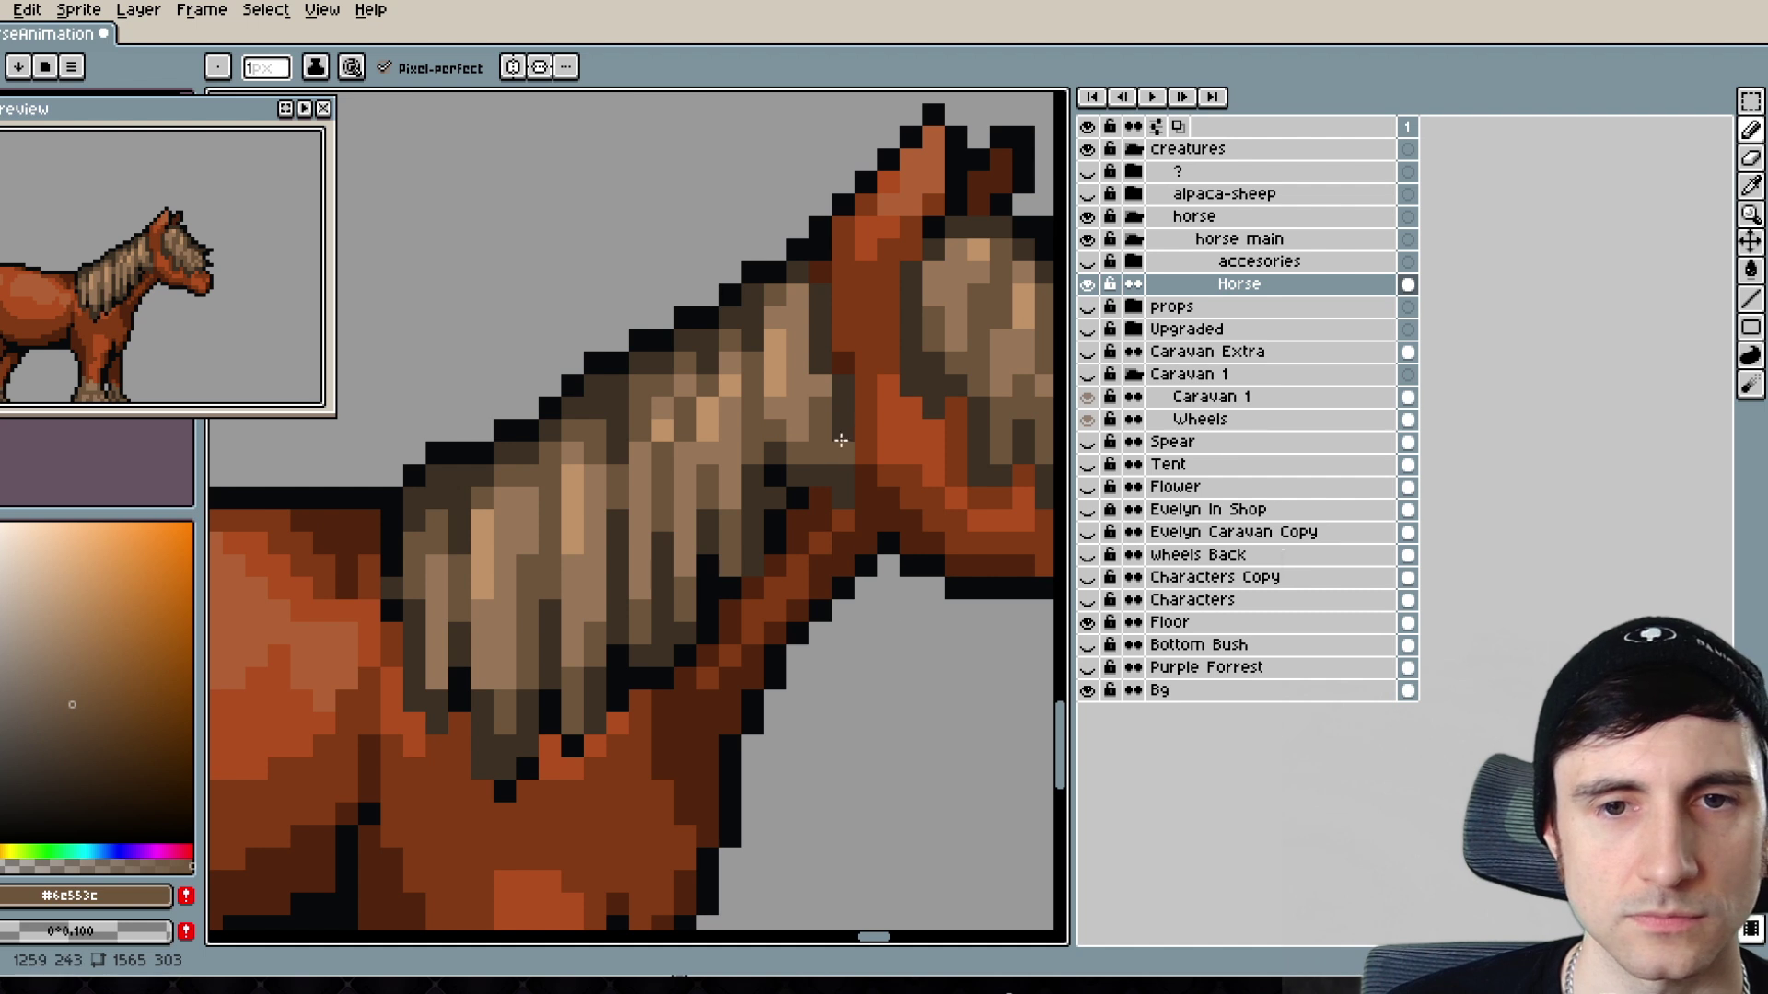
alt+click(822, 403)
click(818, 389)
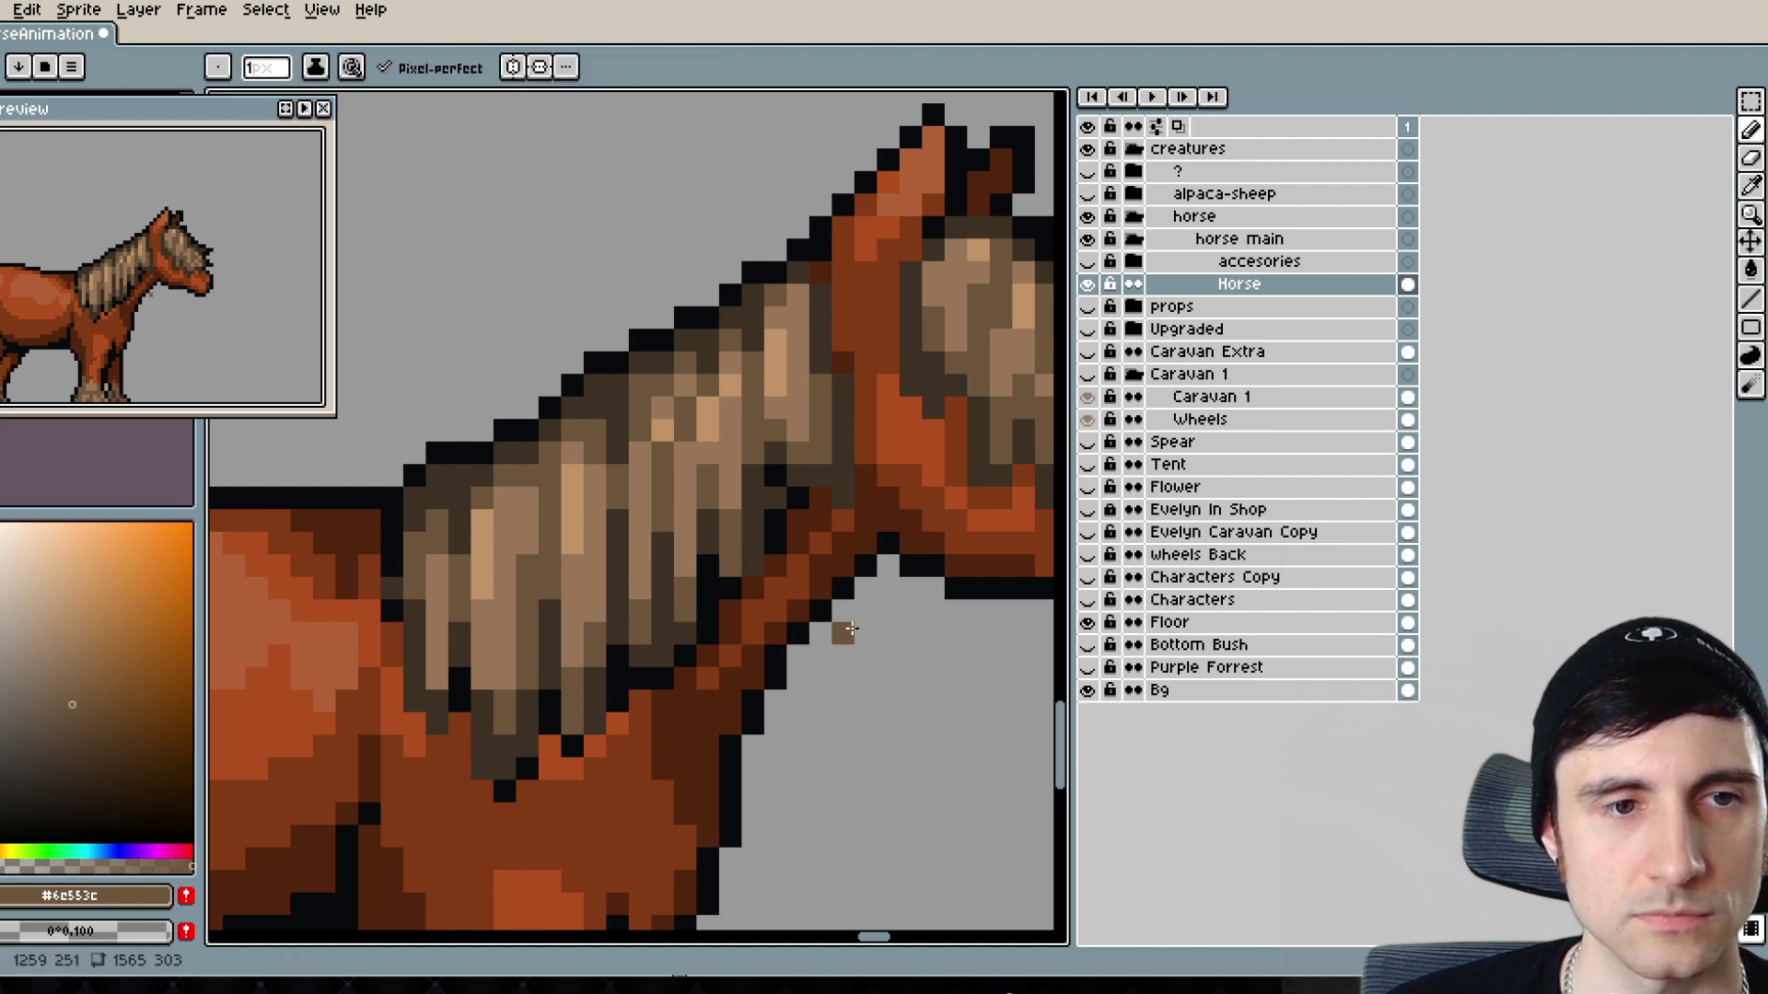
- Outline the underside of the mane's front lock with #08090b and touch up the neck below it with #52240d
alt+click(779, 514)
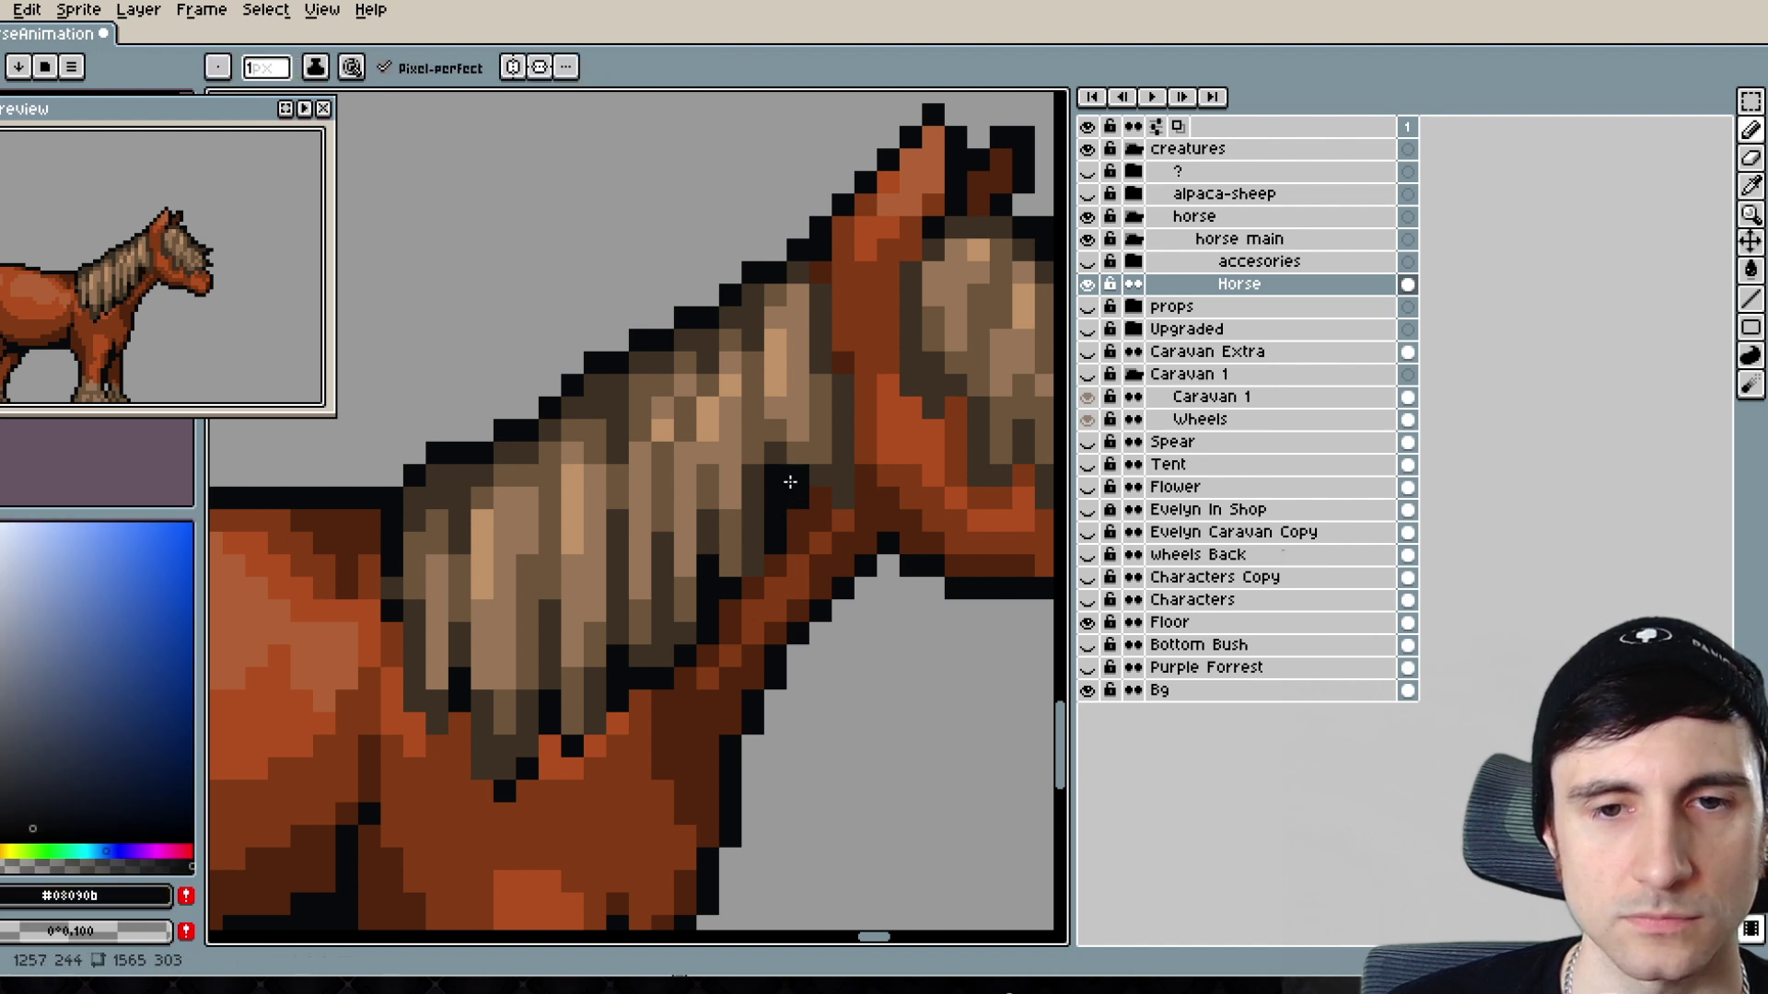
alt+click(815, 539)
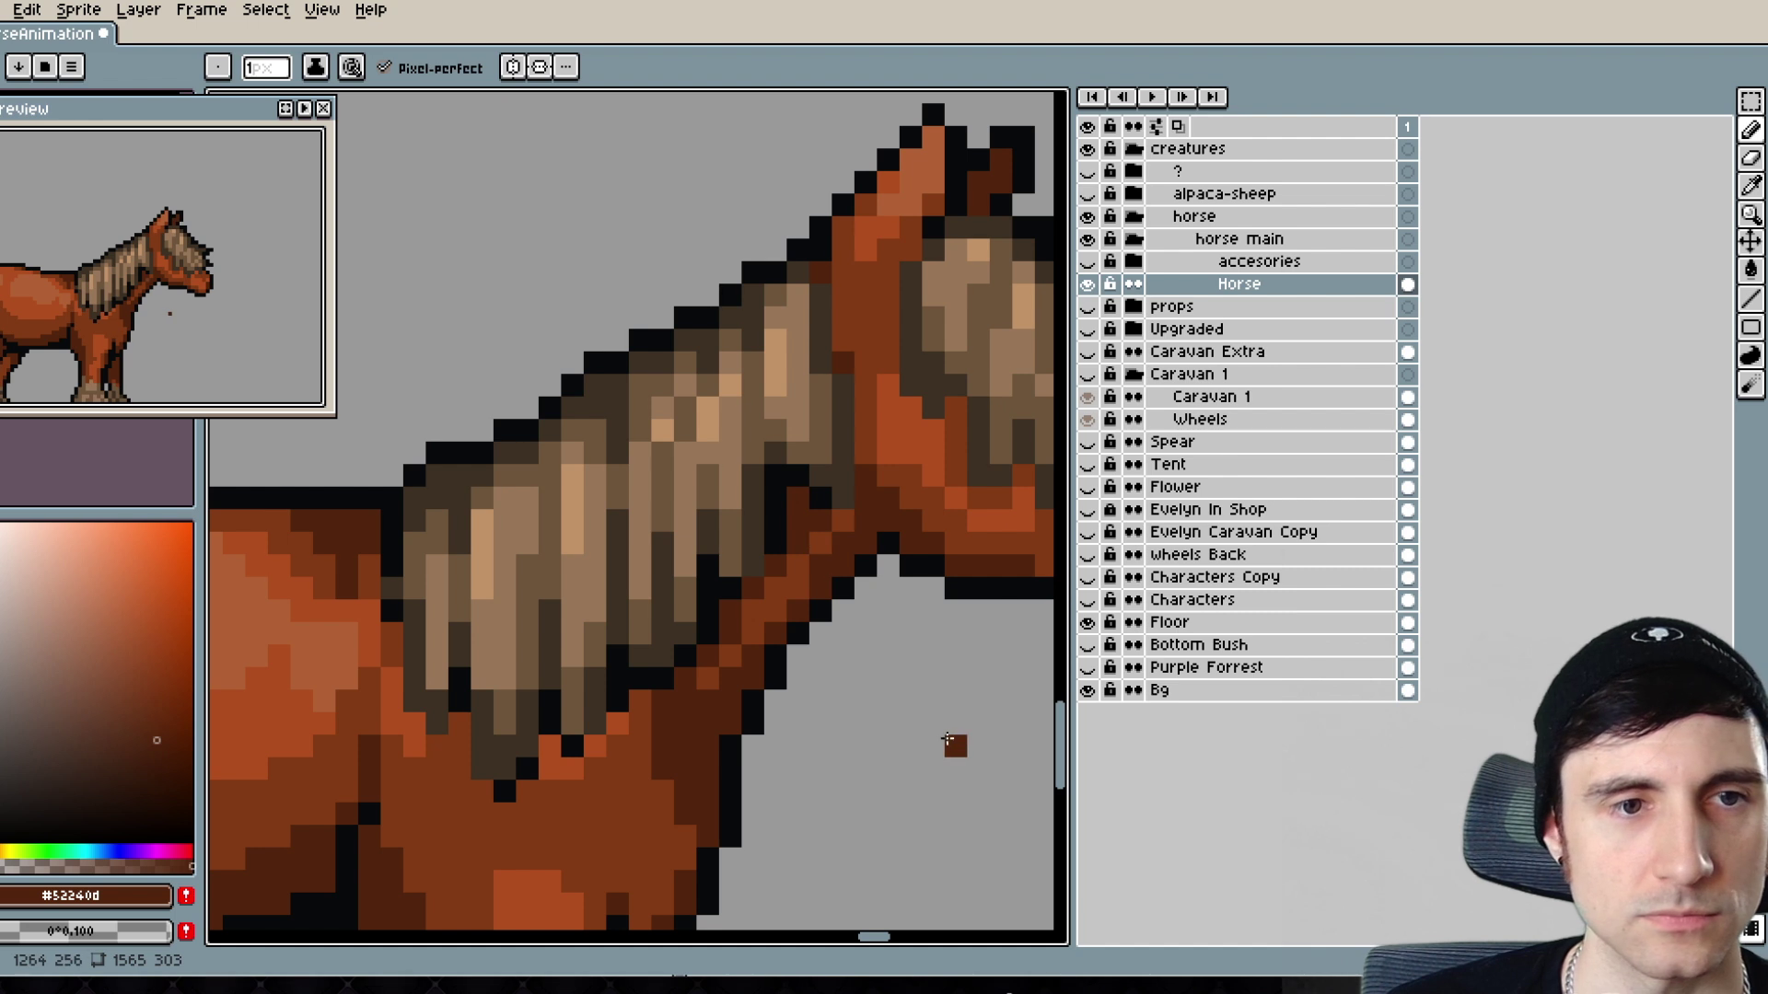
scroll(838, 571, up, 2)
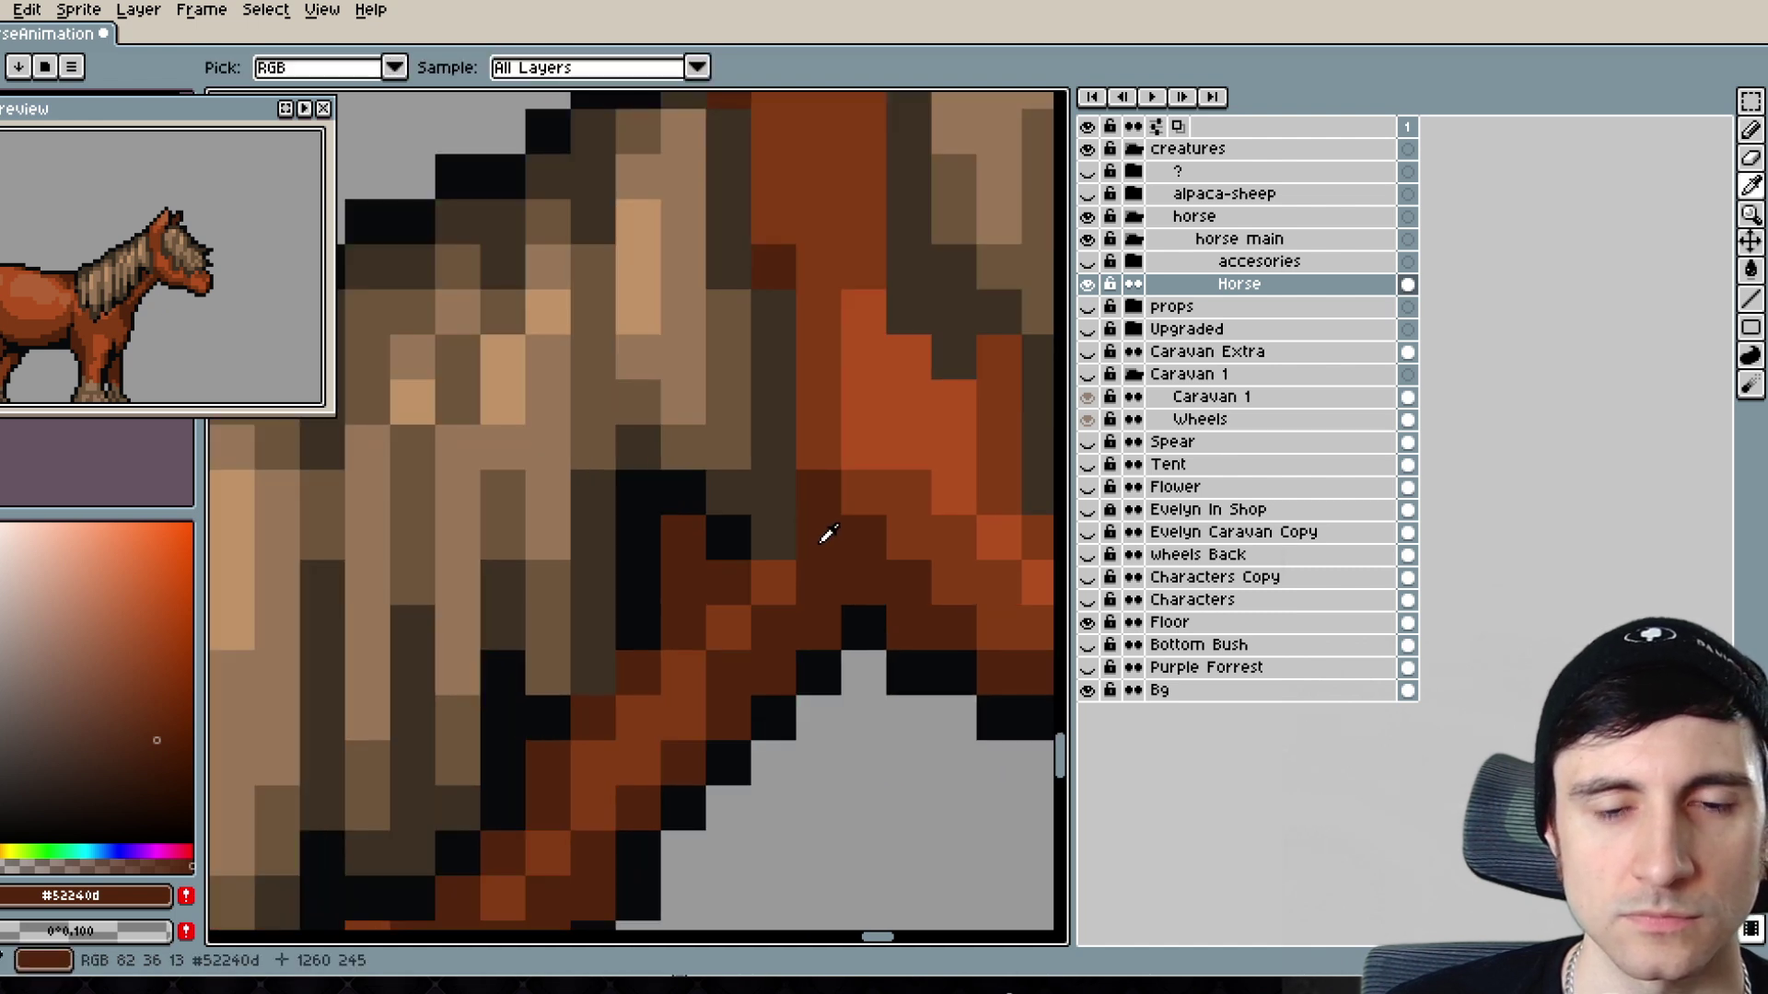
- Shade the neck along the mane's front edge with a #52240d column and redraw the mane's edge behind it in #3c3024
key(alt)
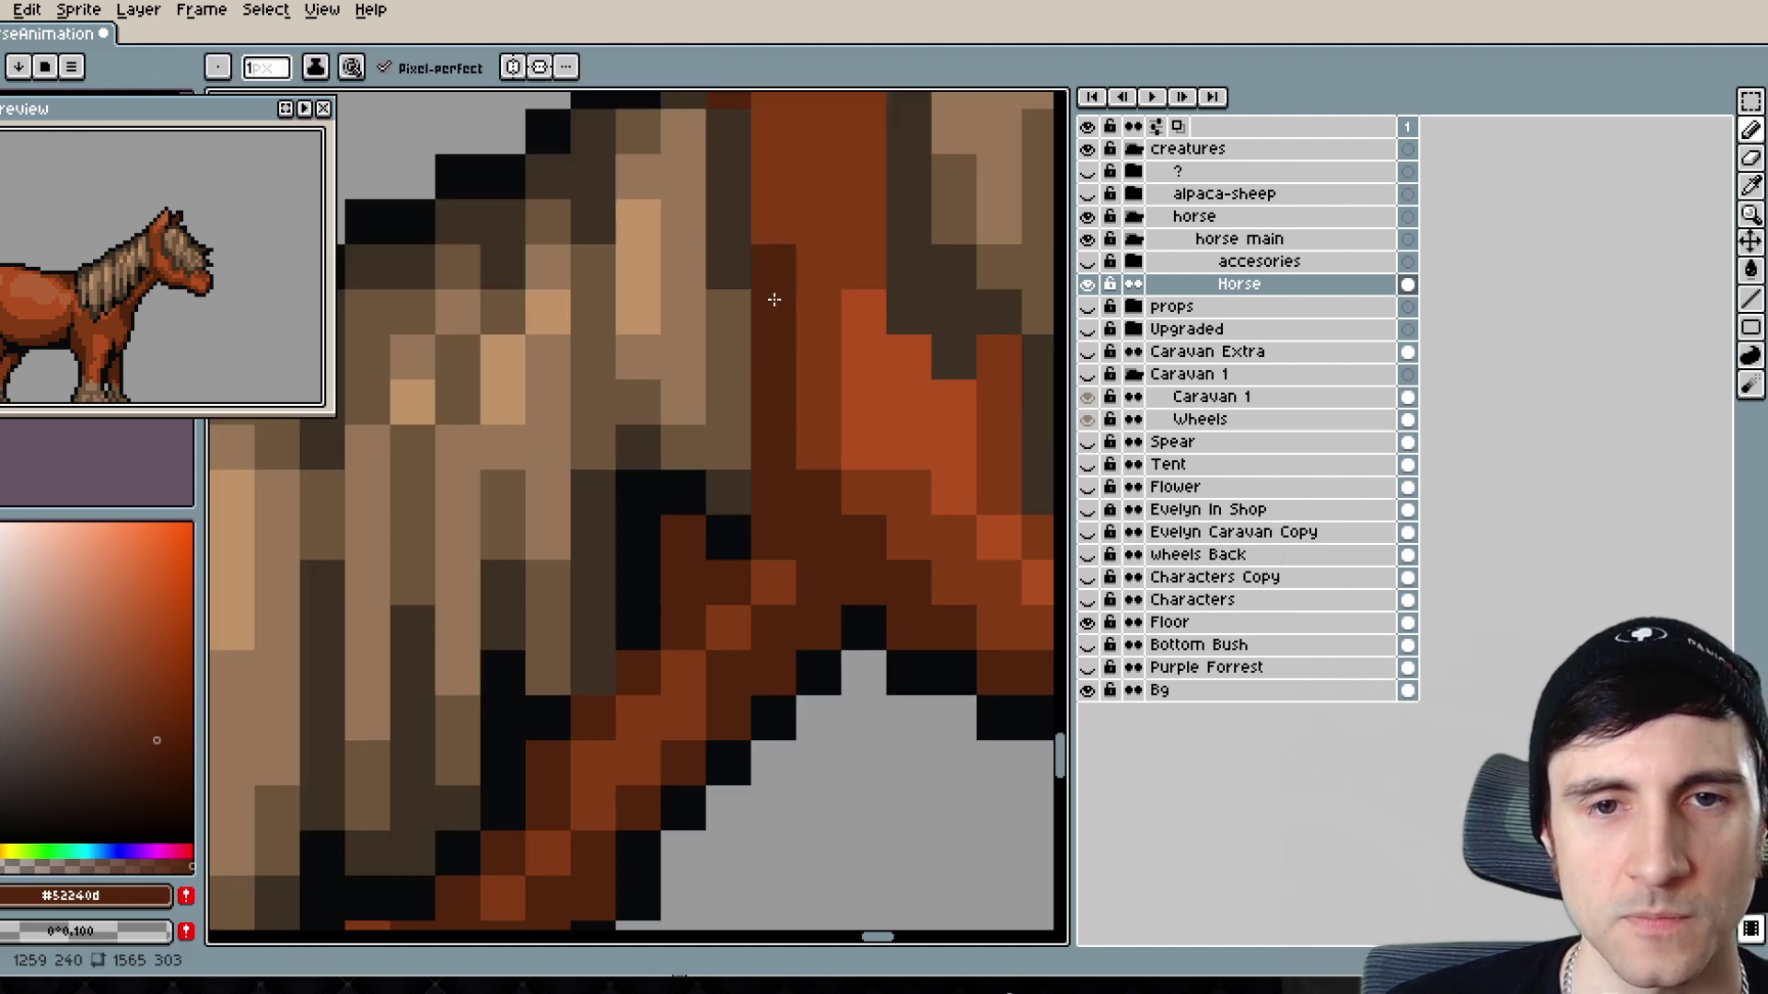
alt+click(730, 300)
drag(730, 300, 734, 472)
scroll(596, 721, down, 6)
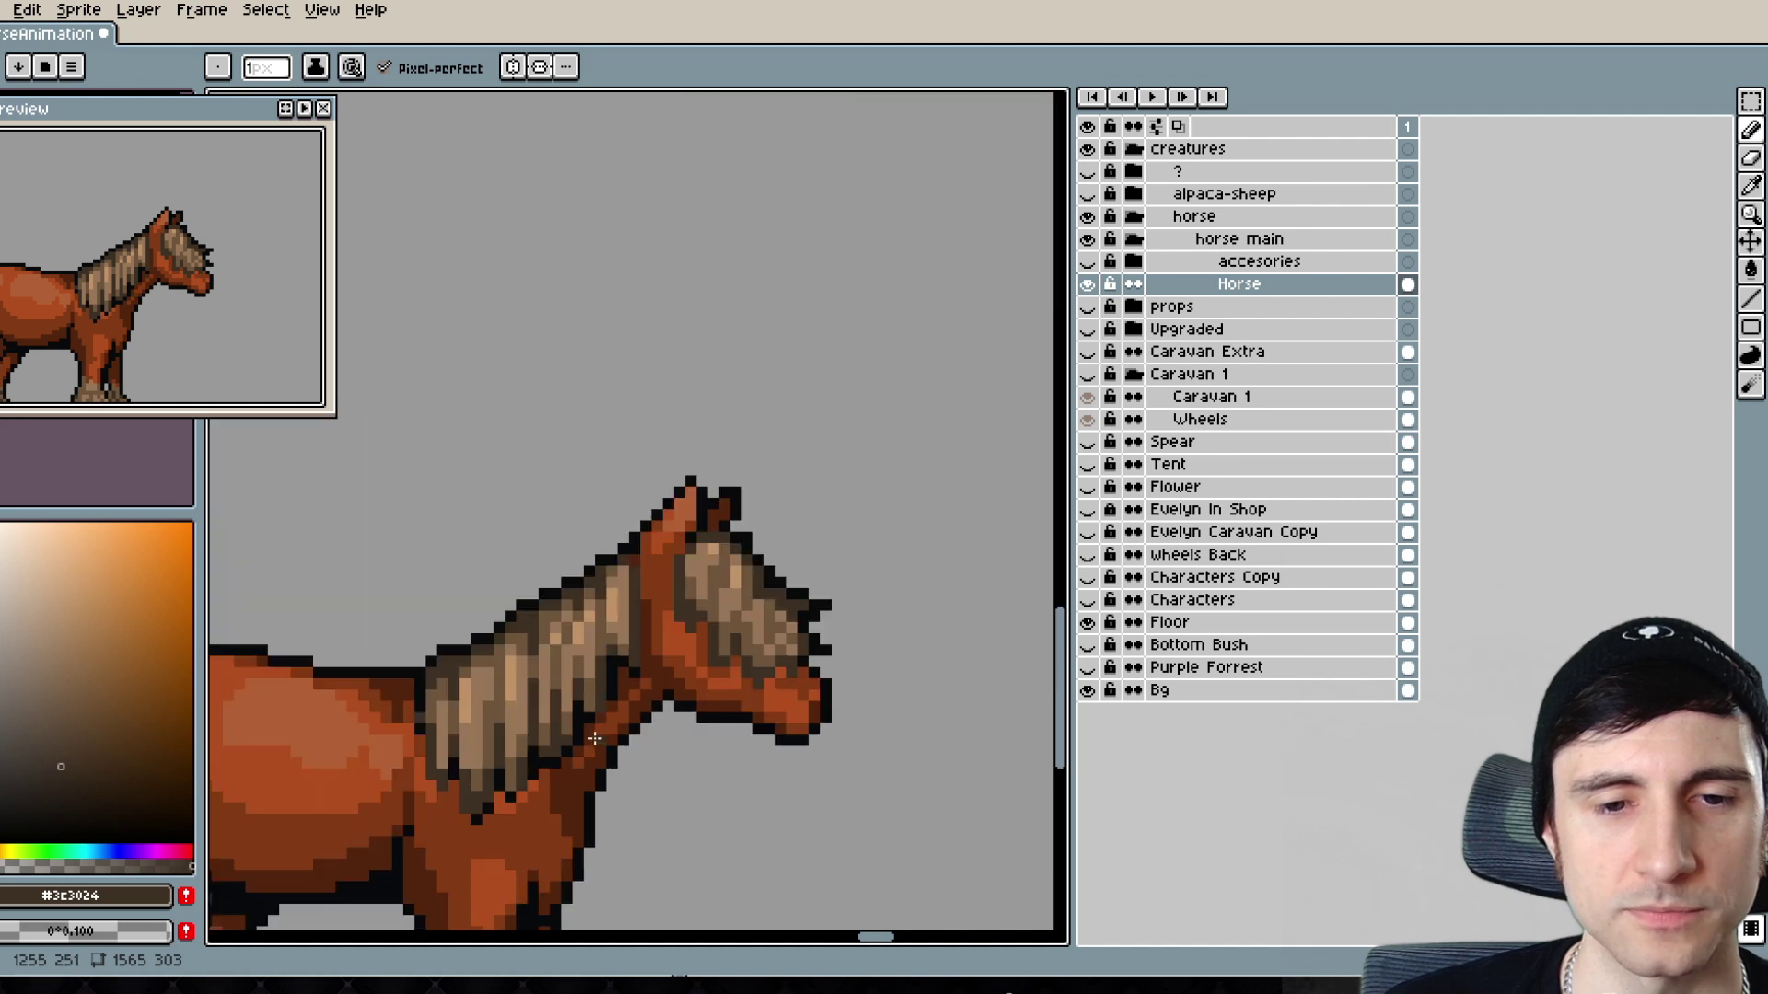
- Darken the mane's top front corner with #08090b outline pixels and #3c3024 shading beside them
scroll(589, 666, up, 4)
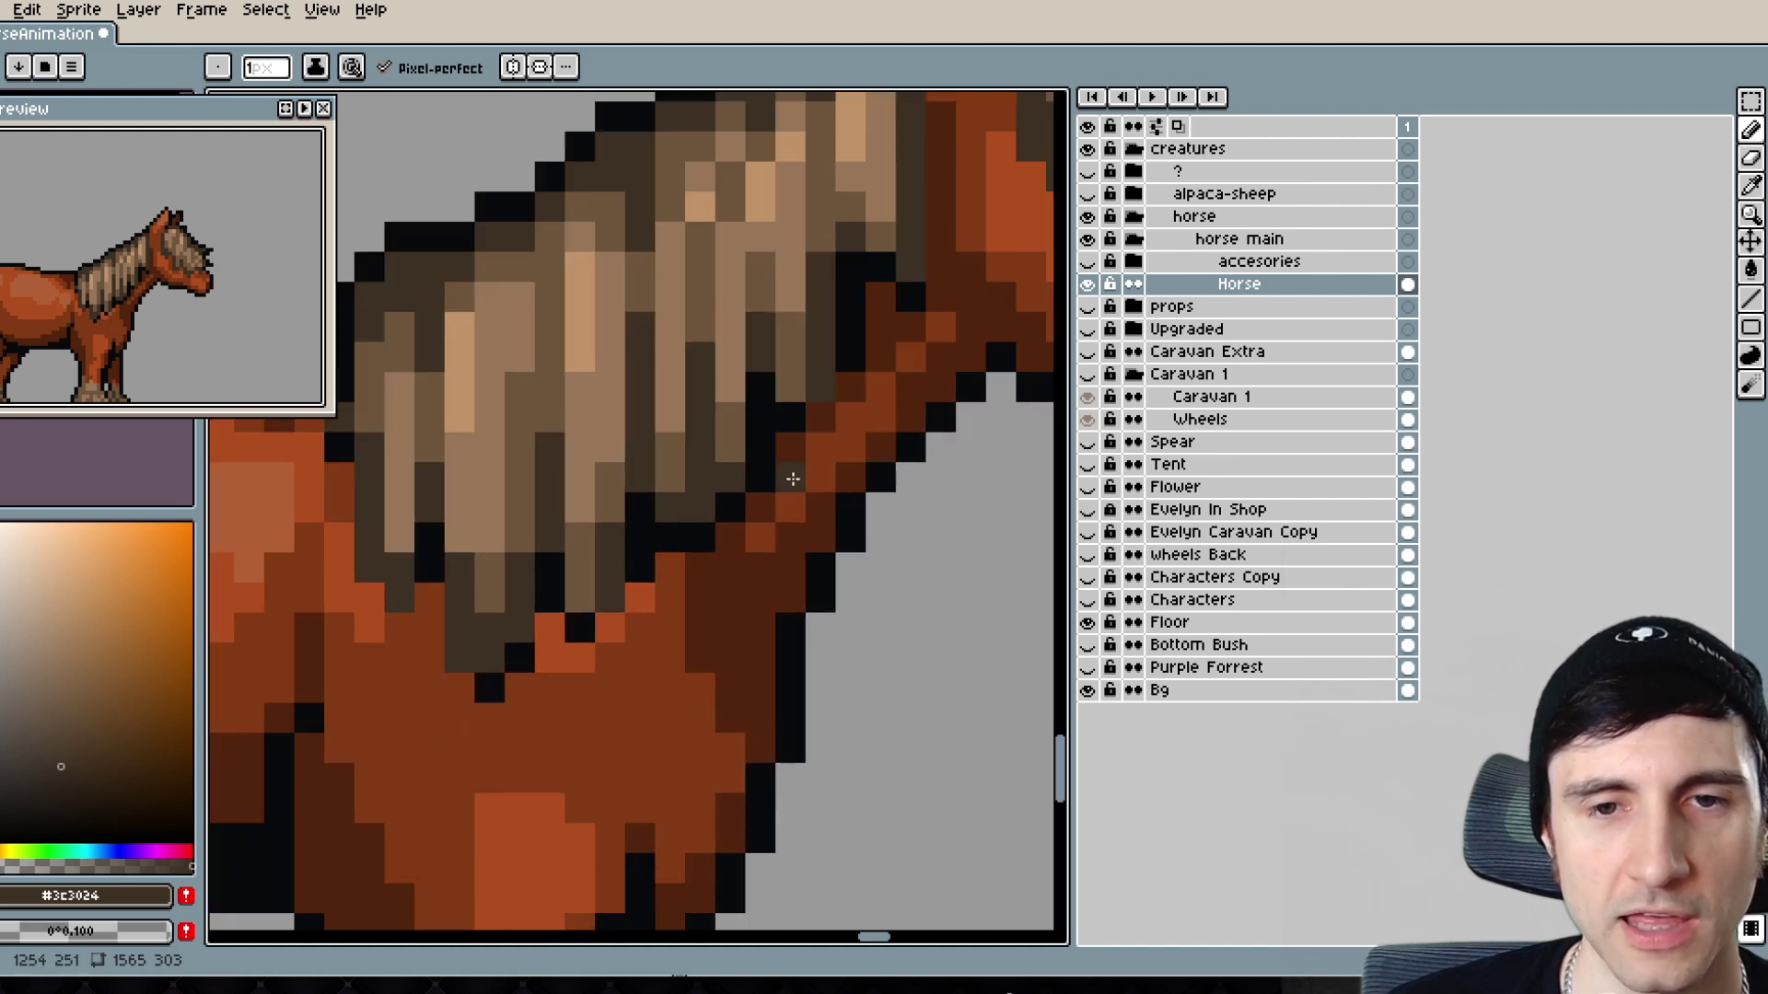
drag(890, 355, 664, 644)
alt+click(695, 582)
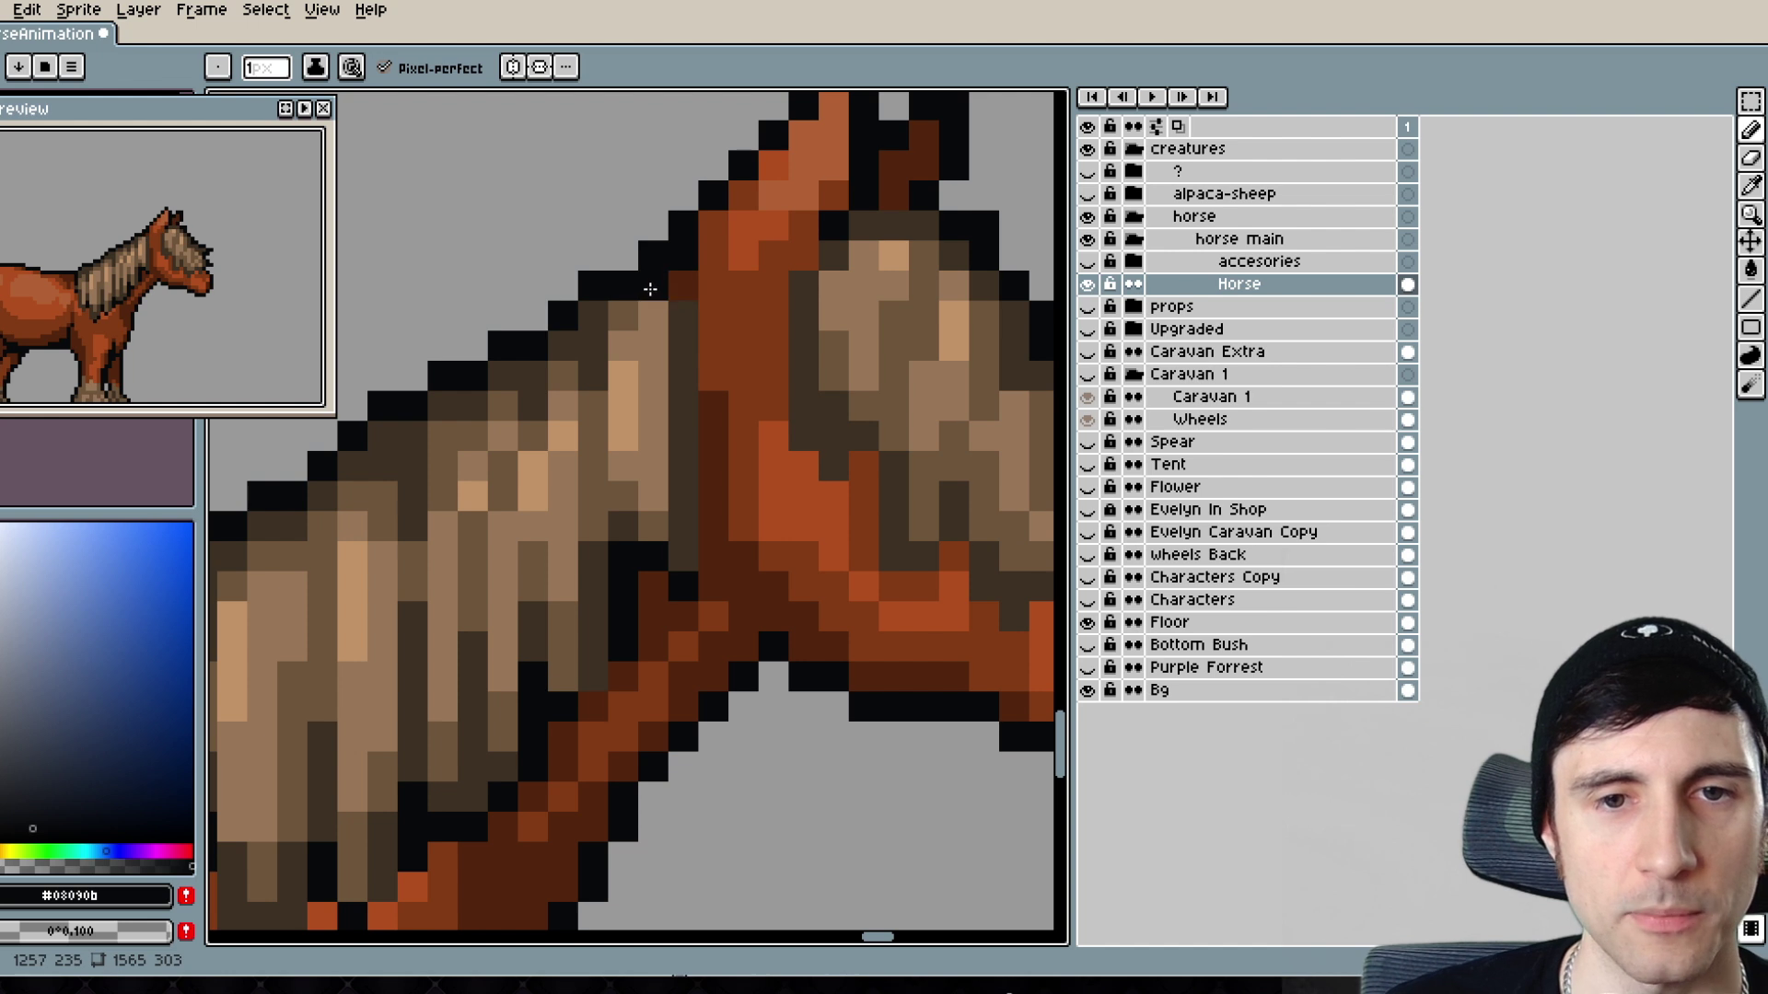
alt+click(662, 346)
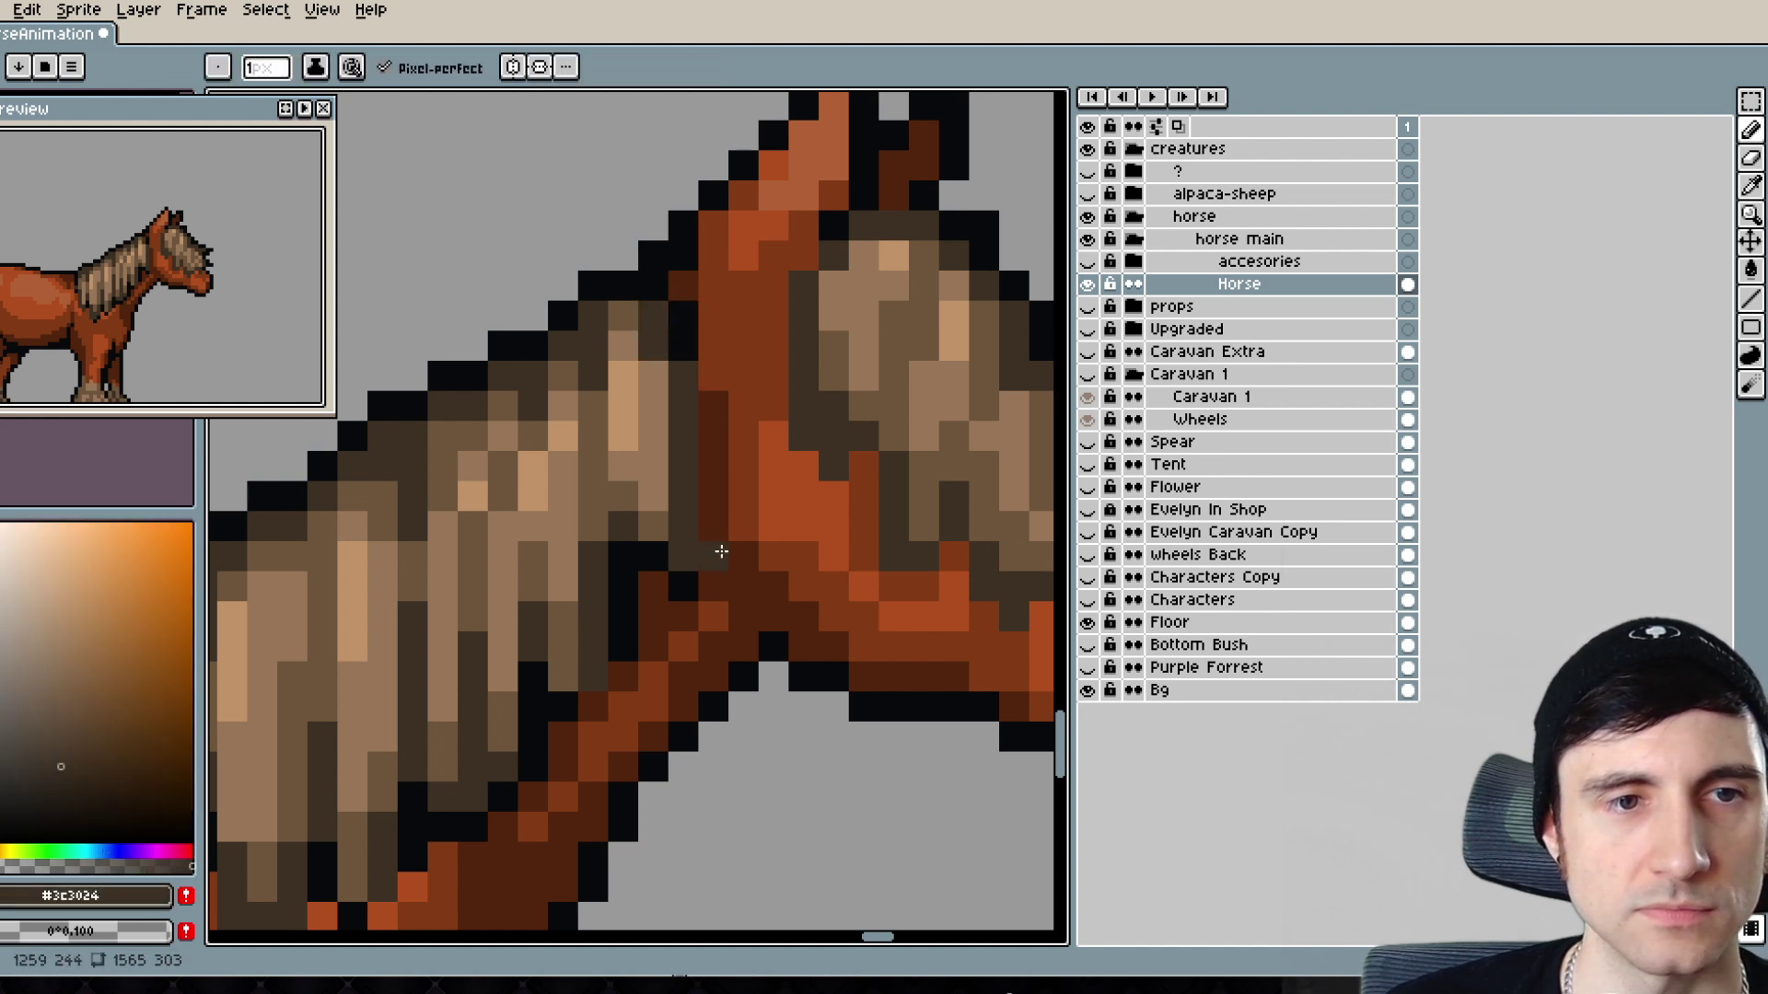
alt+click(682, 501)
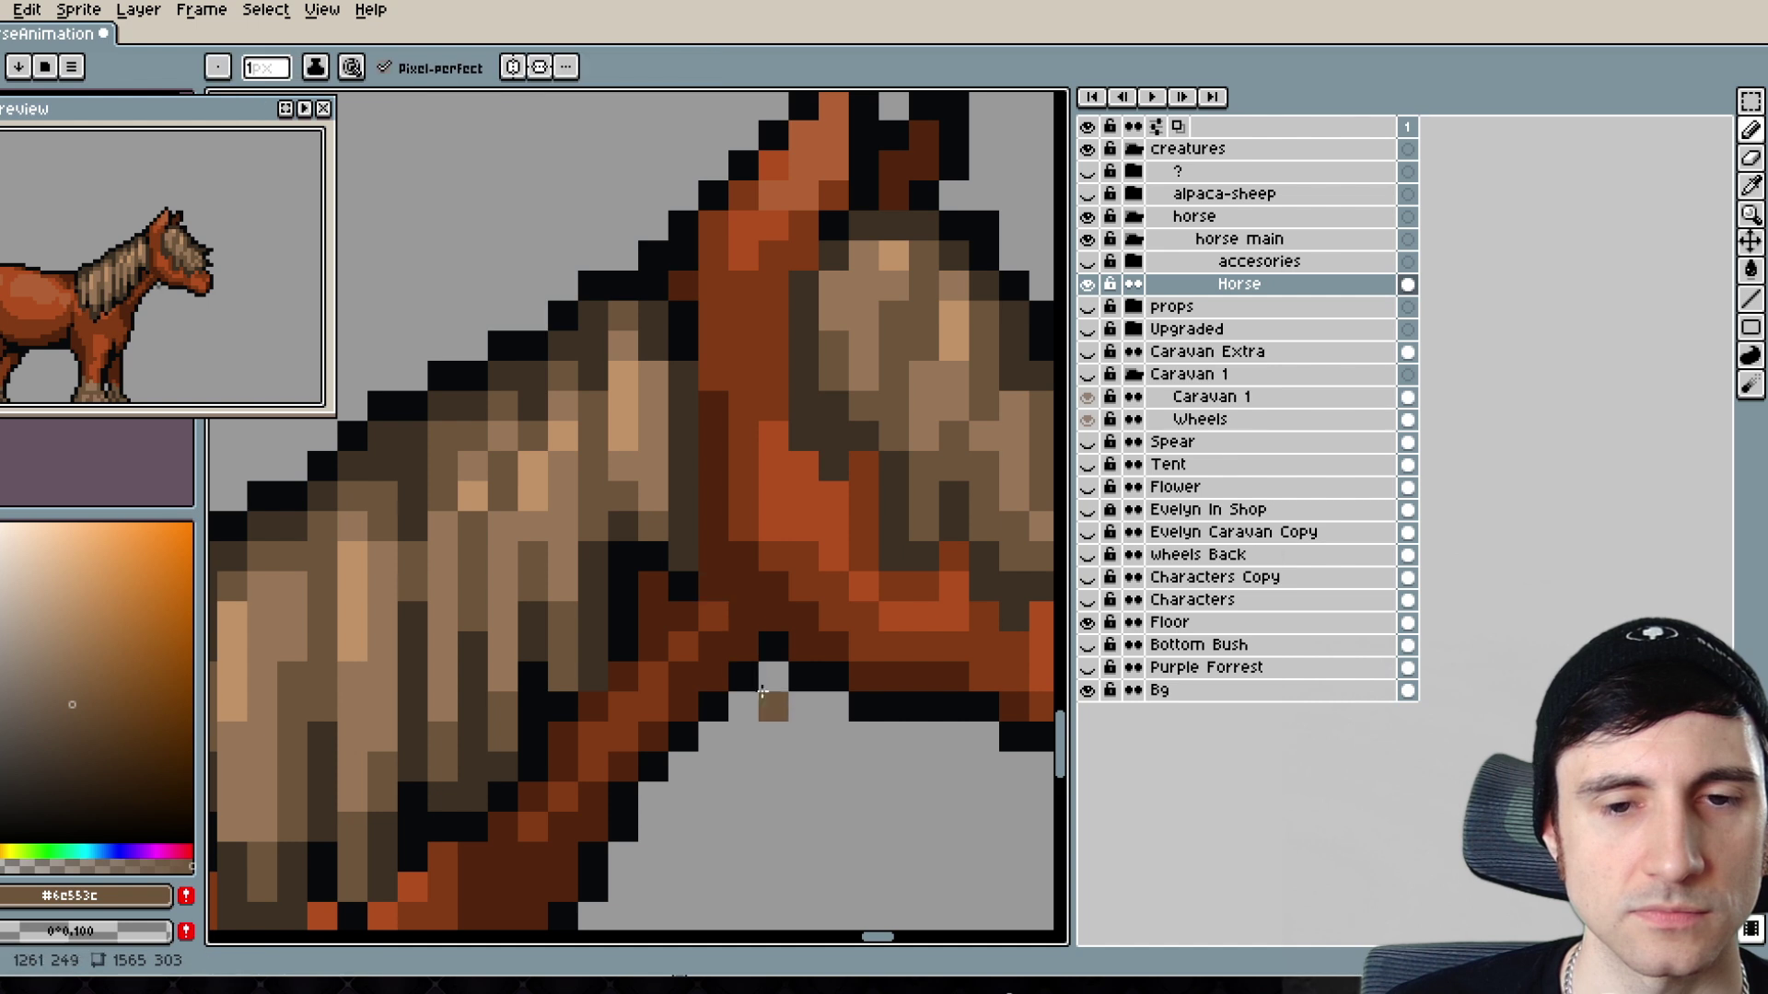
click(733, 678)
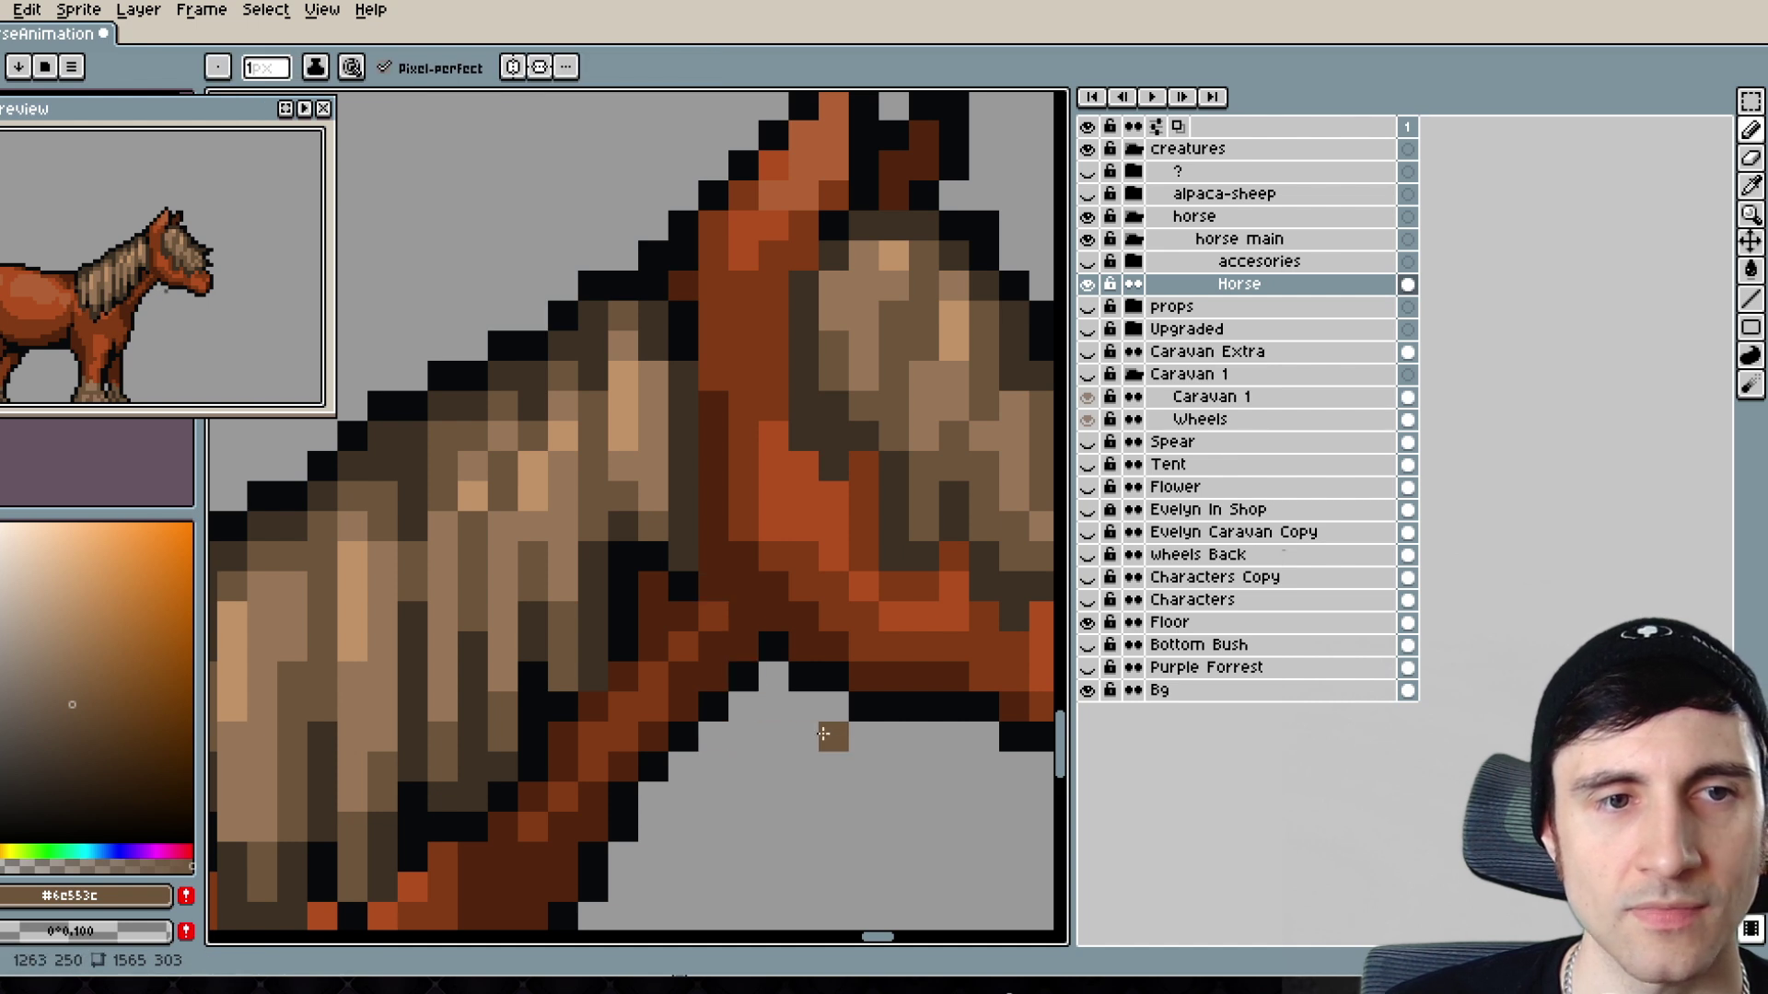
scroll(784, 543, up, 2)
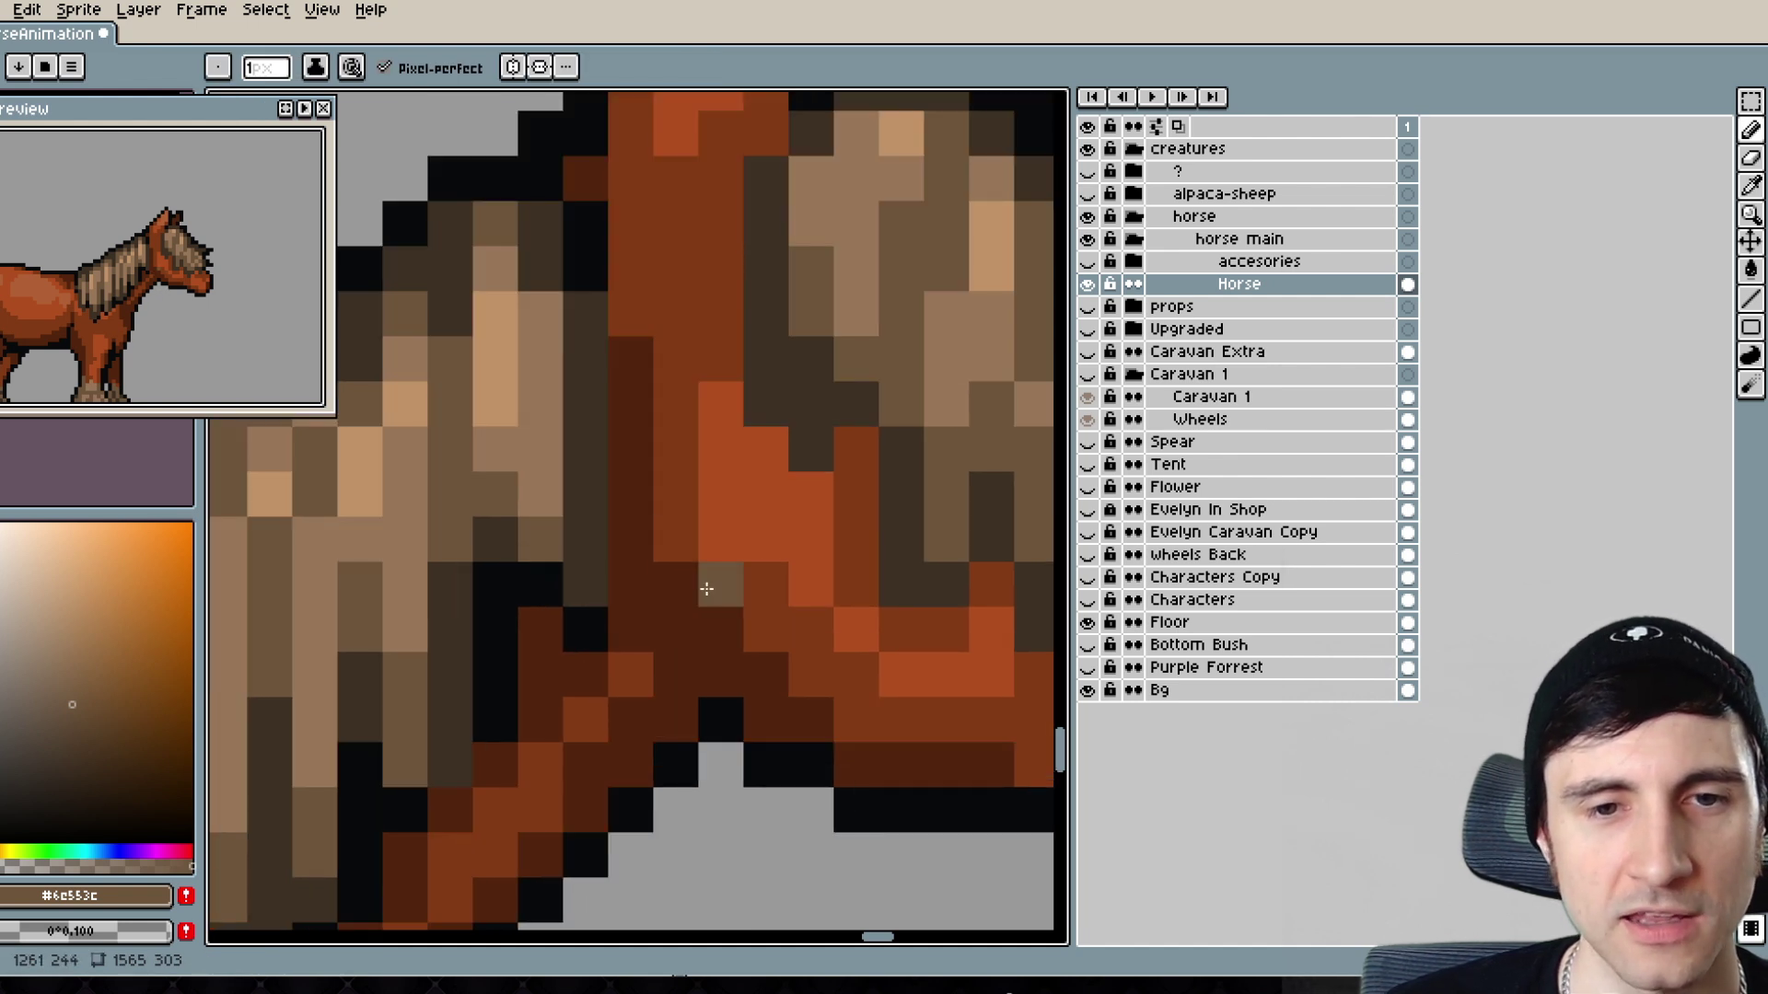
- Paint the mane's top front corner with #52240d and extend that shadow as a band across the neck toward the forelock
alt+click(688, 601)
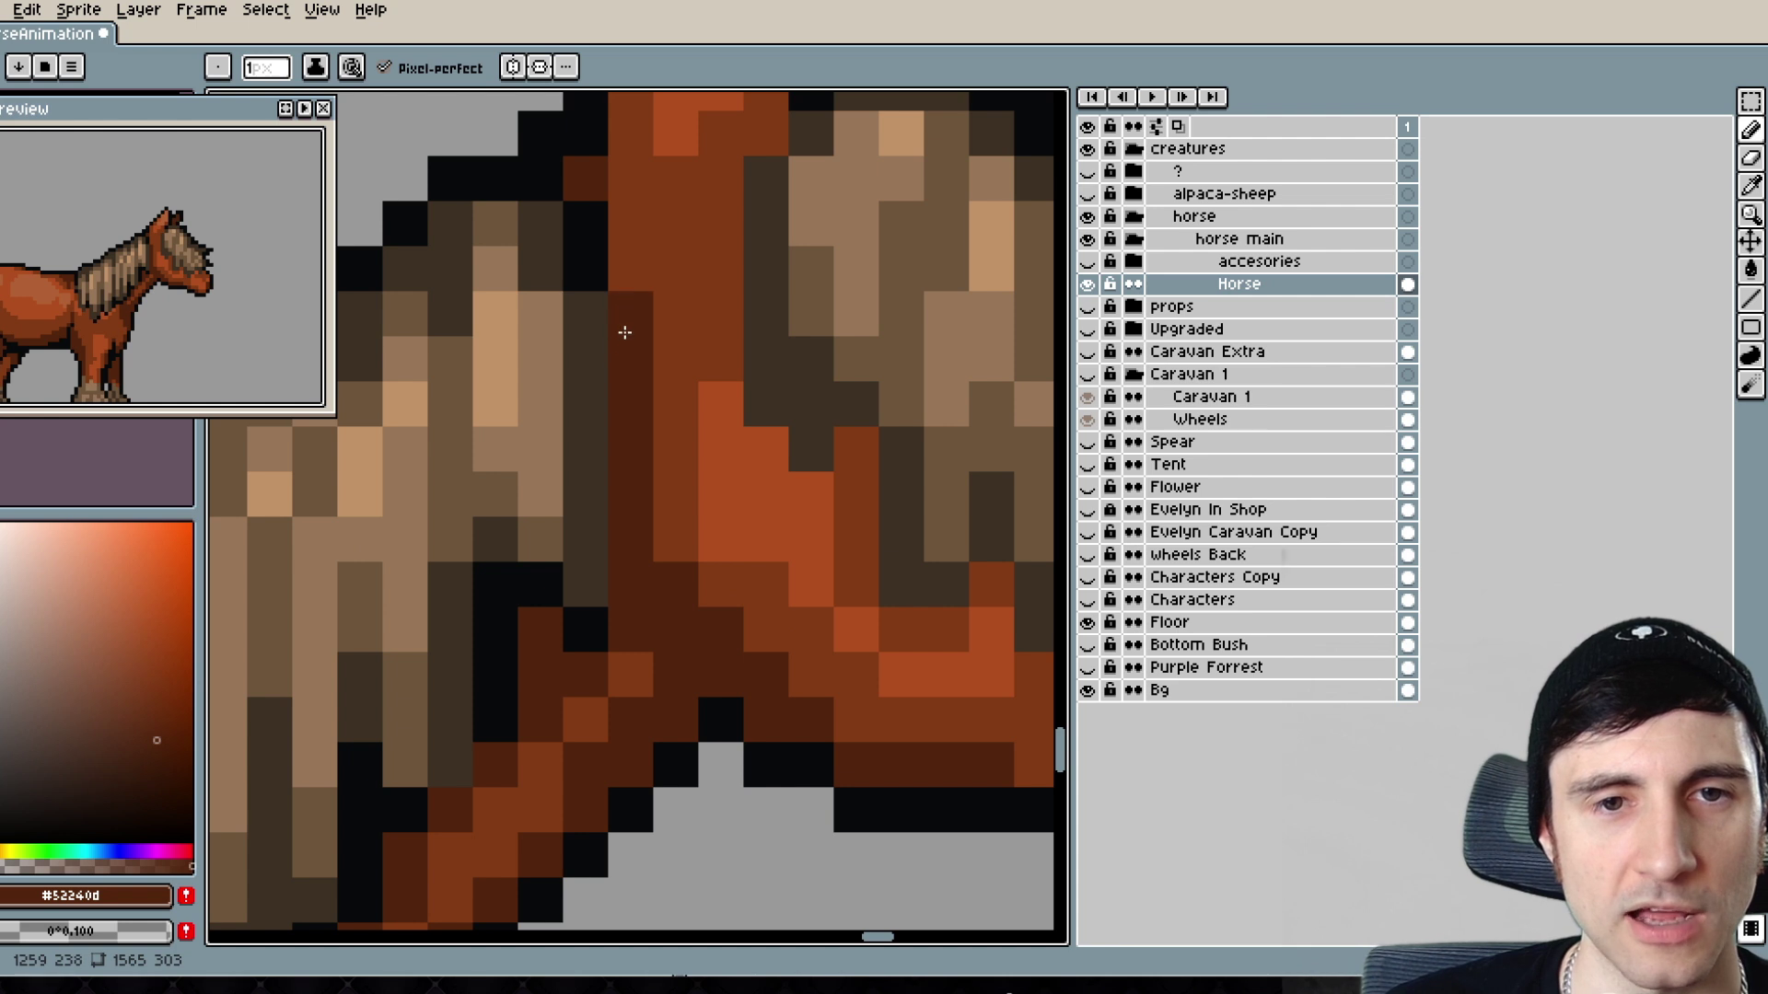
drag(590, 273, 583, 211)
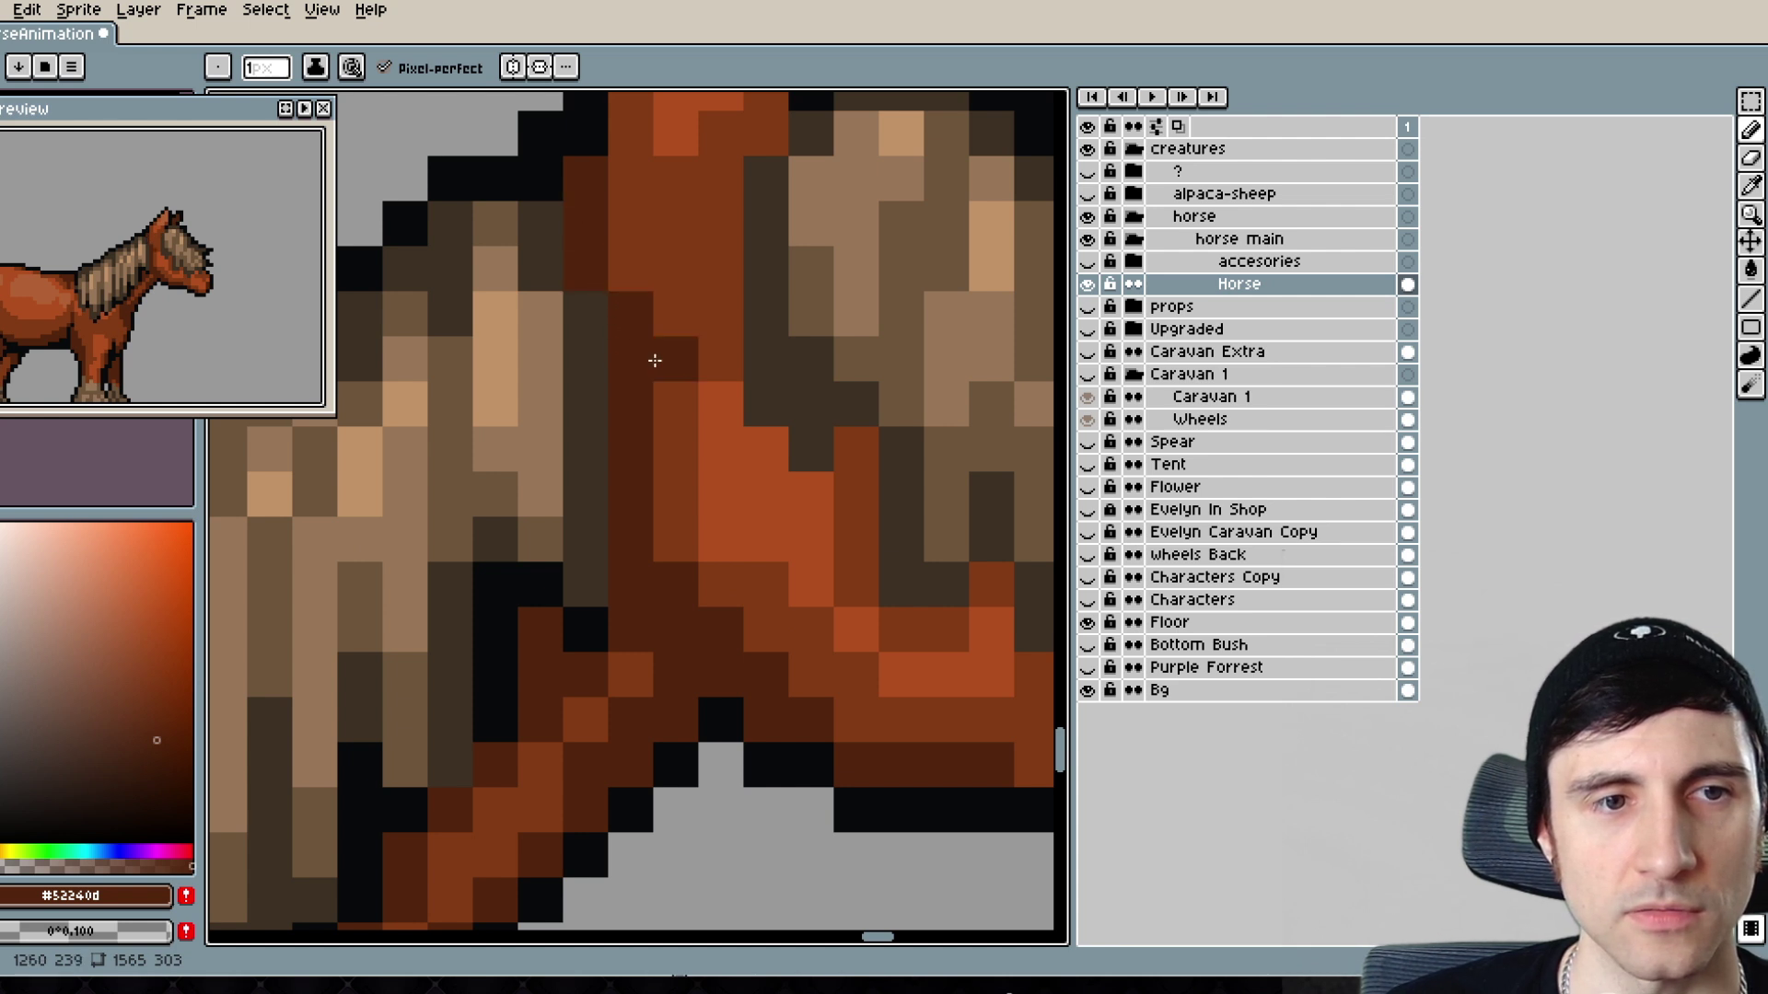
mouse_move(633, 315)
mouse_down()
mouse_move(627, 451)
mouse_move(629, 420)
mouse_move(642, 469)
mouse_move(712, 423)
mouse_move(717, 360)
mouse_move(636, 496)
mouse_move(662, 496)
mouse_move(705, 436)
mouse_up()
click(629, 420)
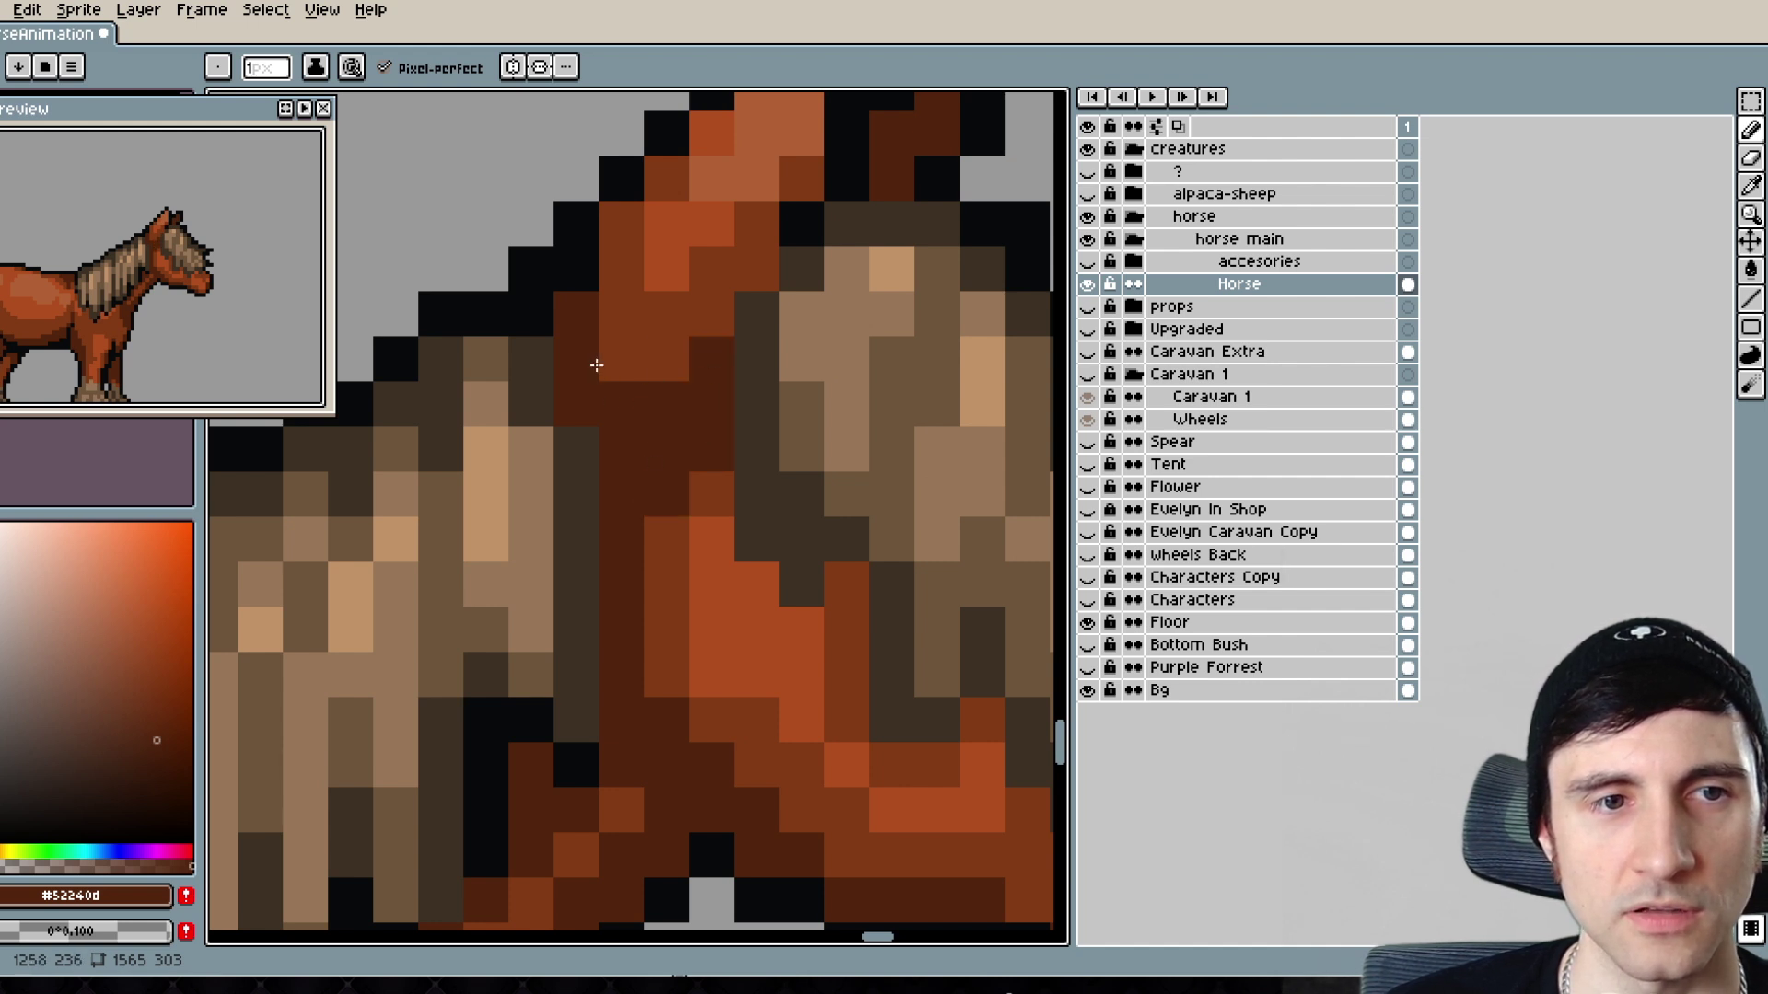
- Paint the shadow band across the neck back to #833b15 and extend the mane's top front corner over the shadow with #3c3024
scroll(619, 441, down, 2)
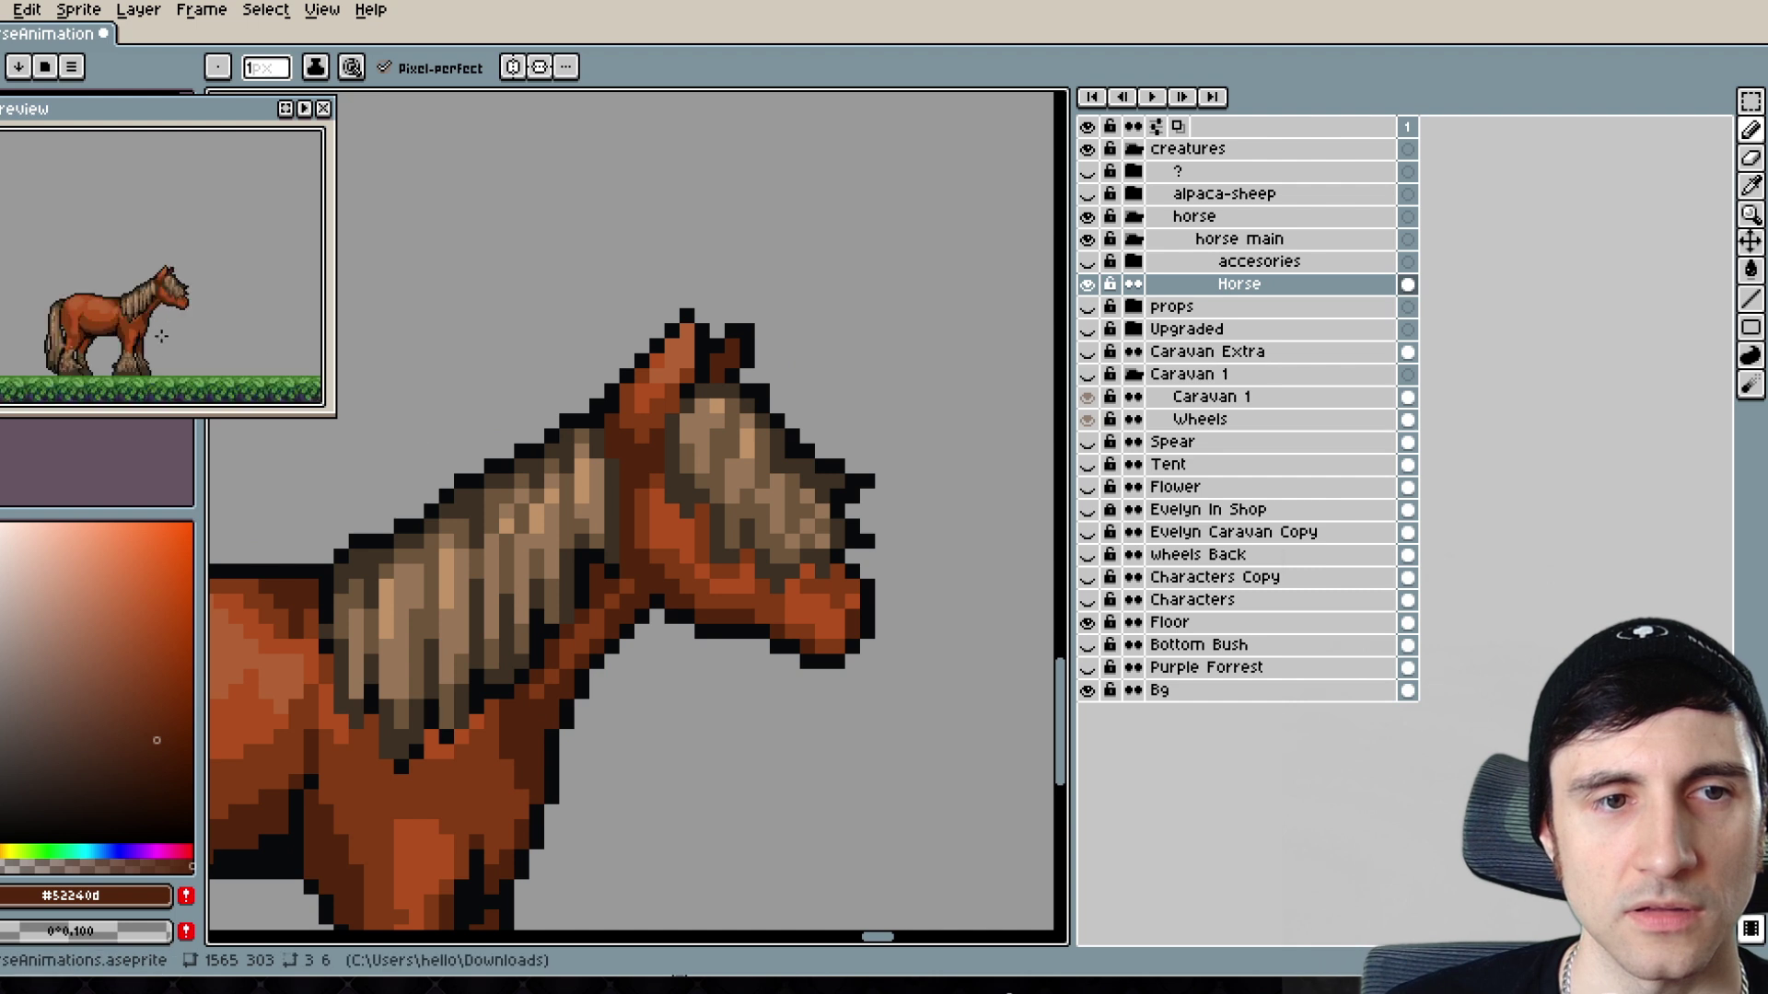
scroll(665, 477, up, 2)
alt+click(631, 525)
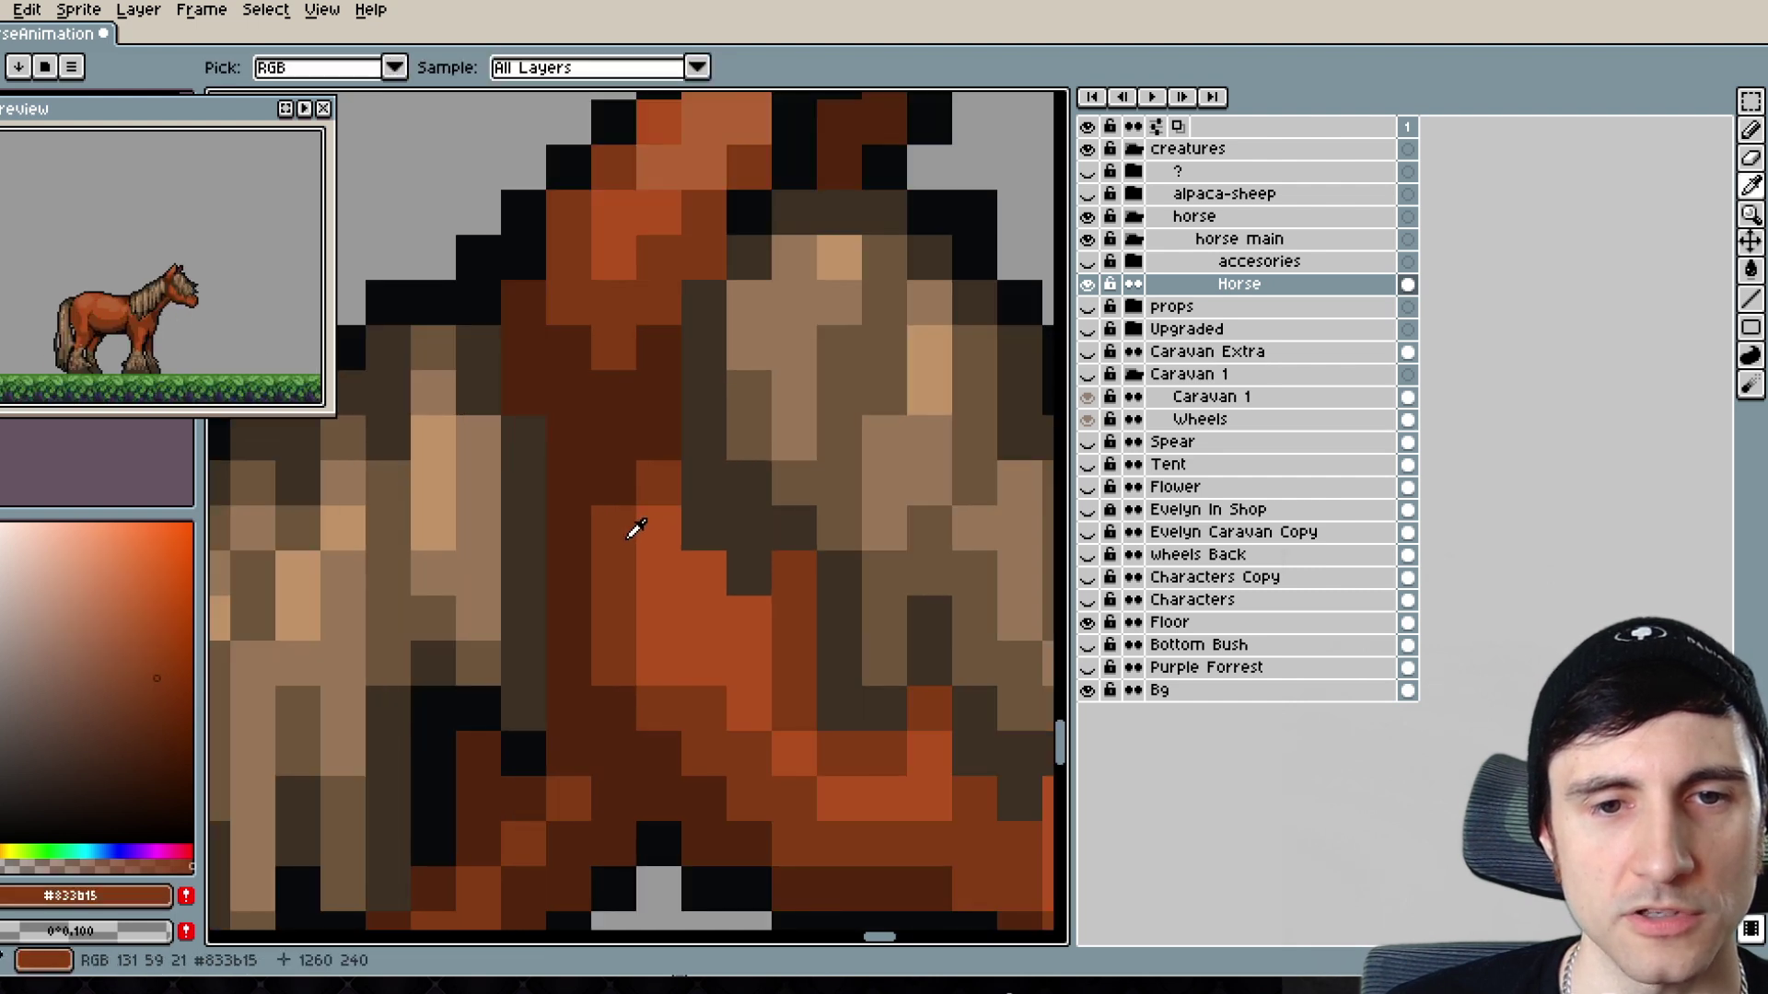
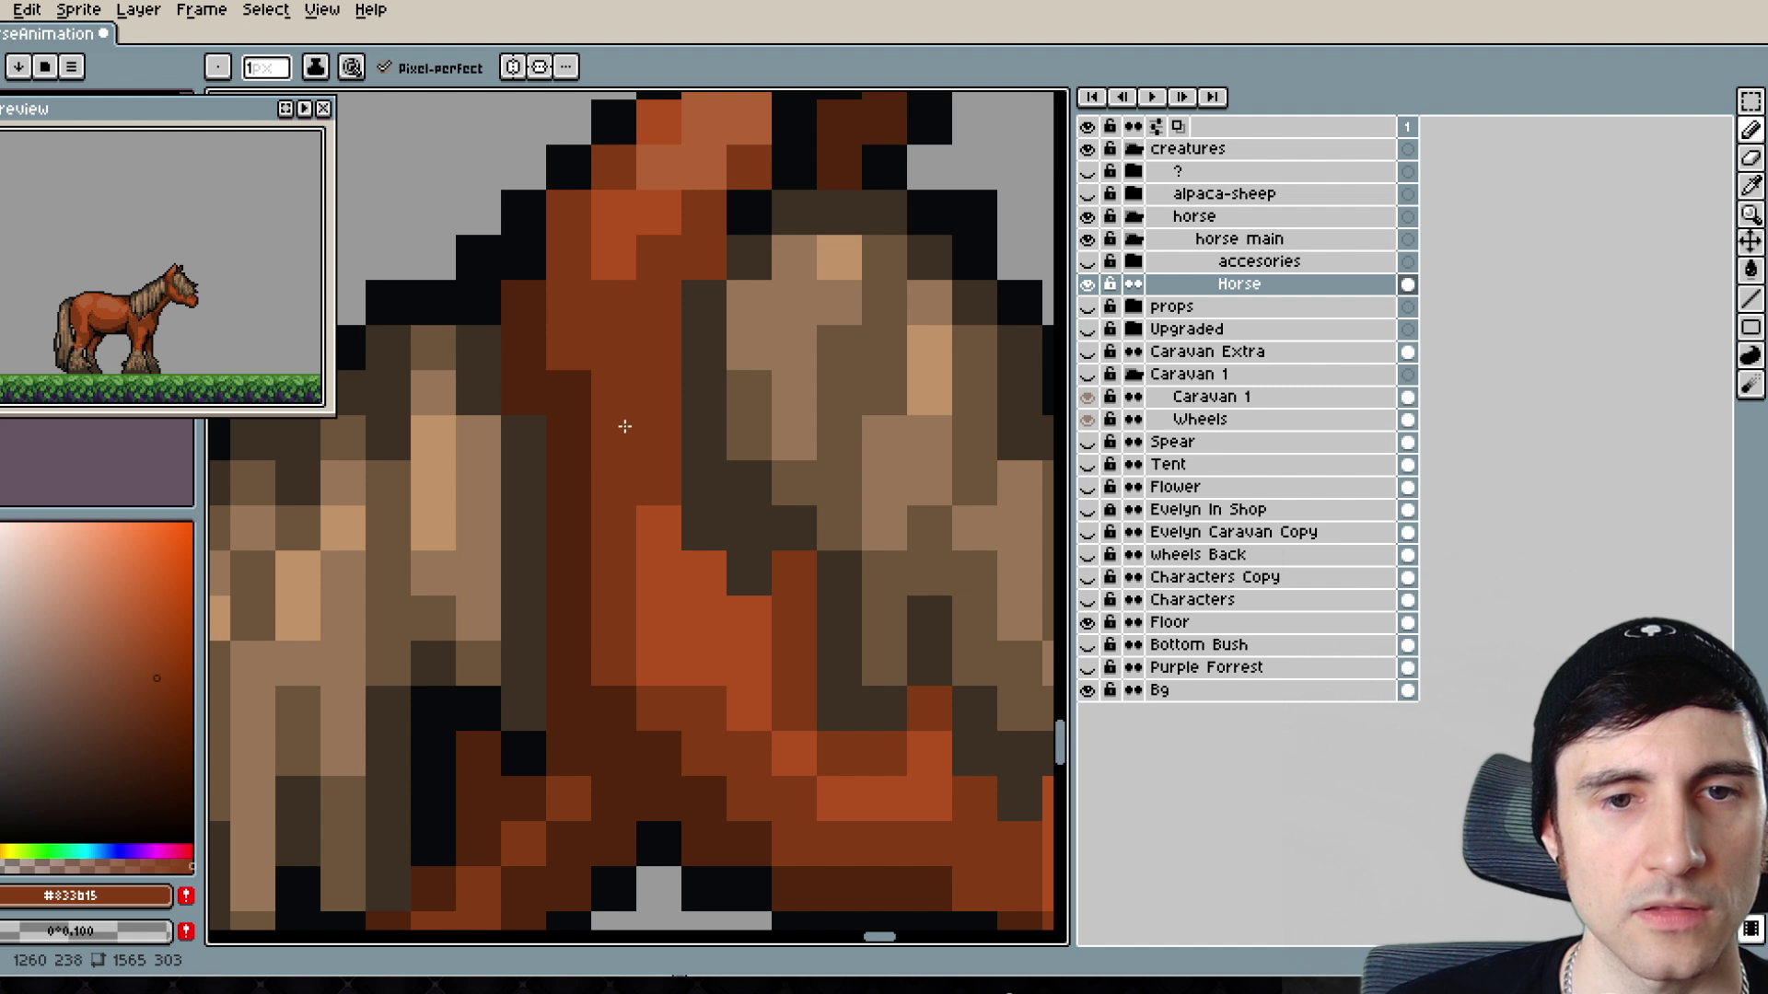
scroll(612, 359, up, 1)
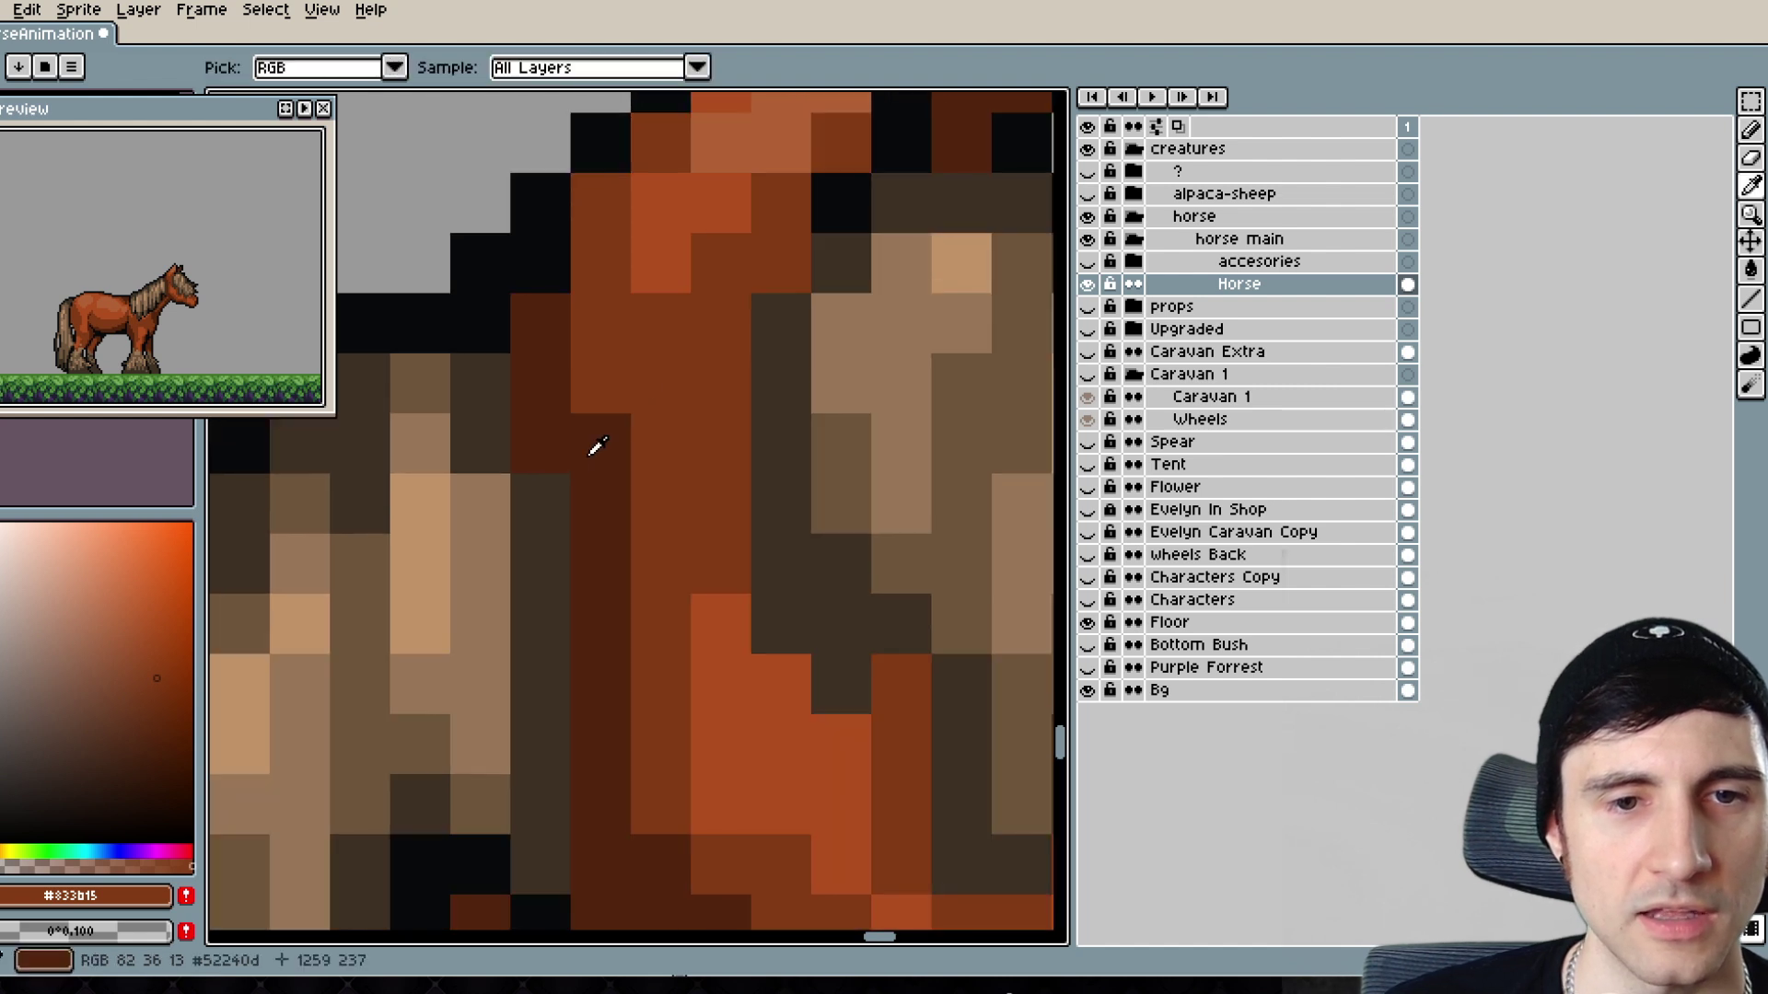
alt+click(580, 496)
drag(609, 418, 591, 328)
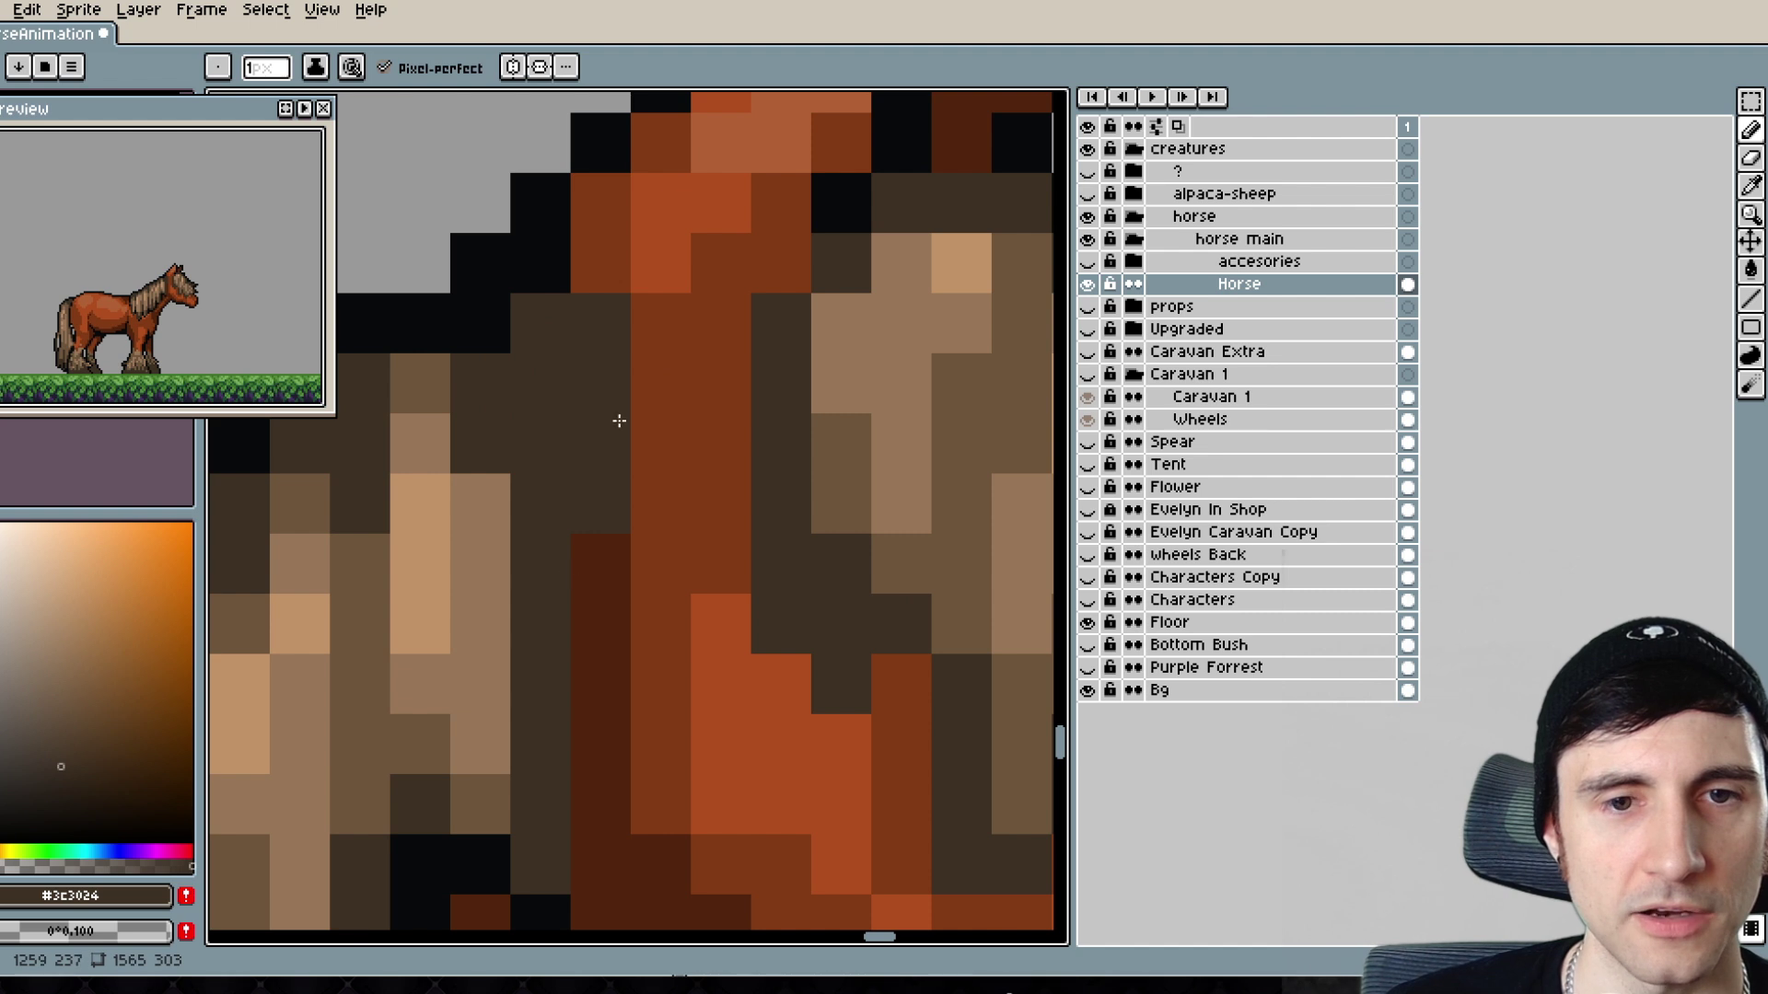
- Trim the mane's top front corner with #833b15 and add a short #6e553c strand just behind it
mouse_move(619, 421)
mouse_down()
mouse_move(639, 454)
mouse_move(644, 399)
mouse_up()
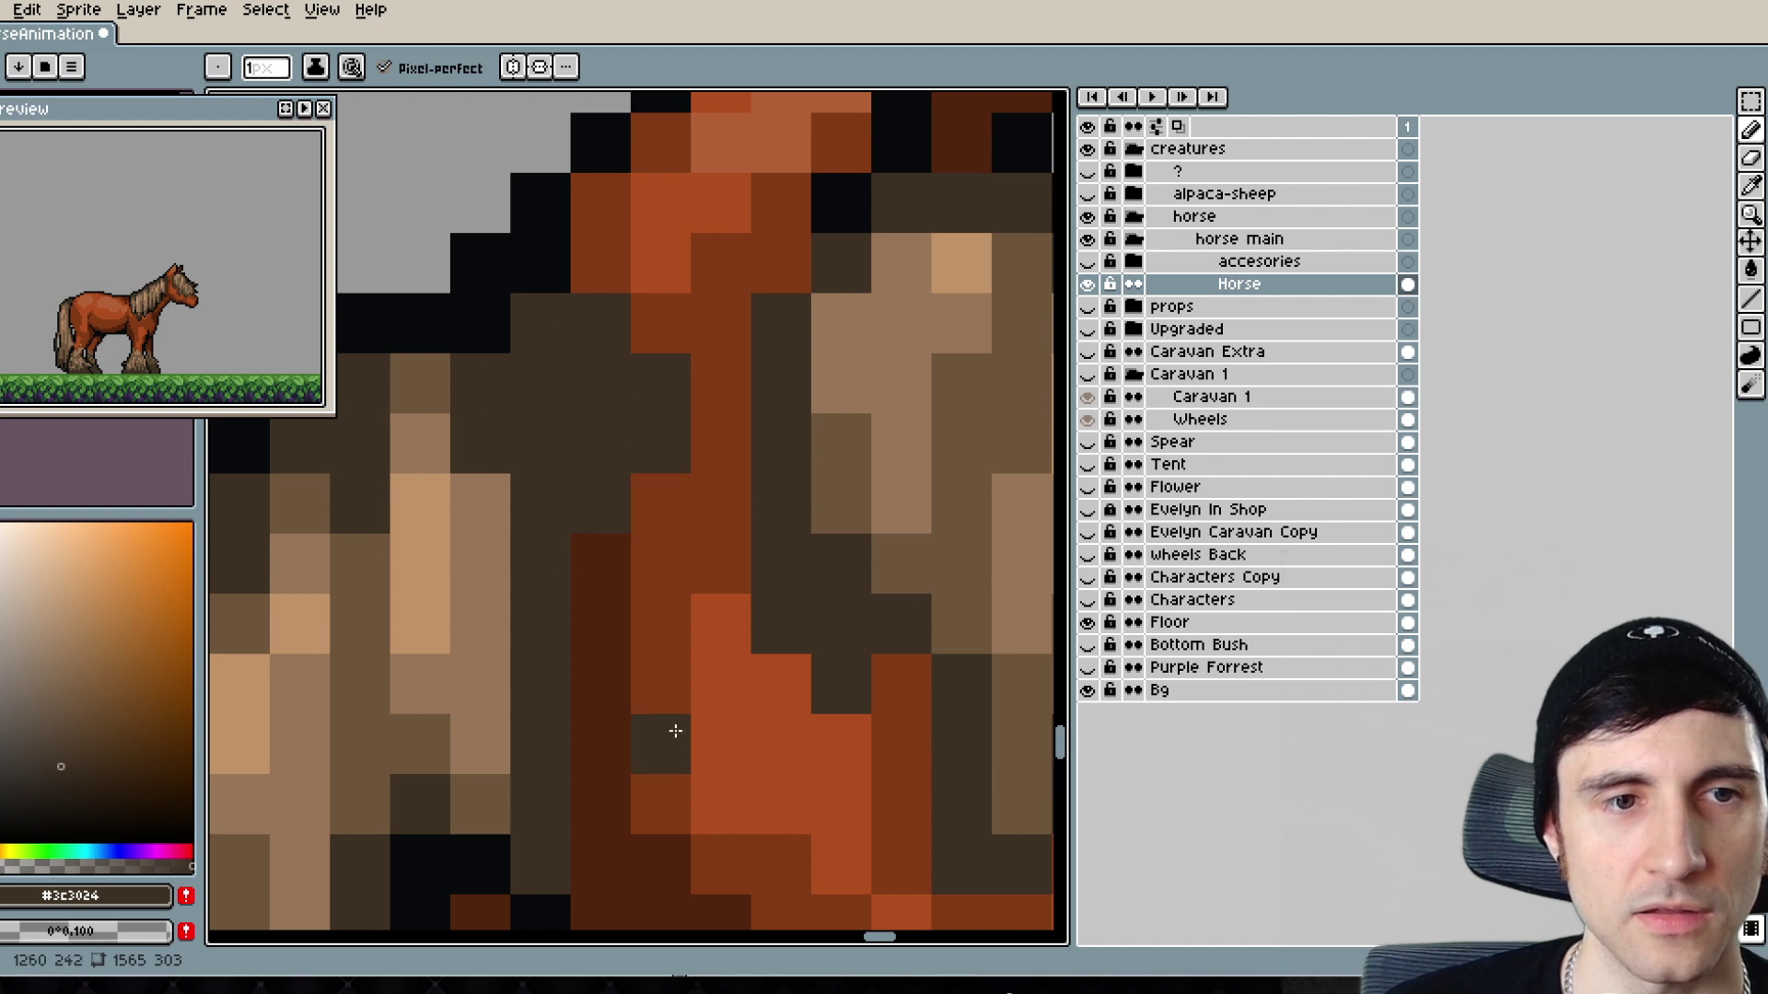
alt+click(718, 399)
drag(600, 324, 670, 417)
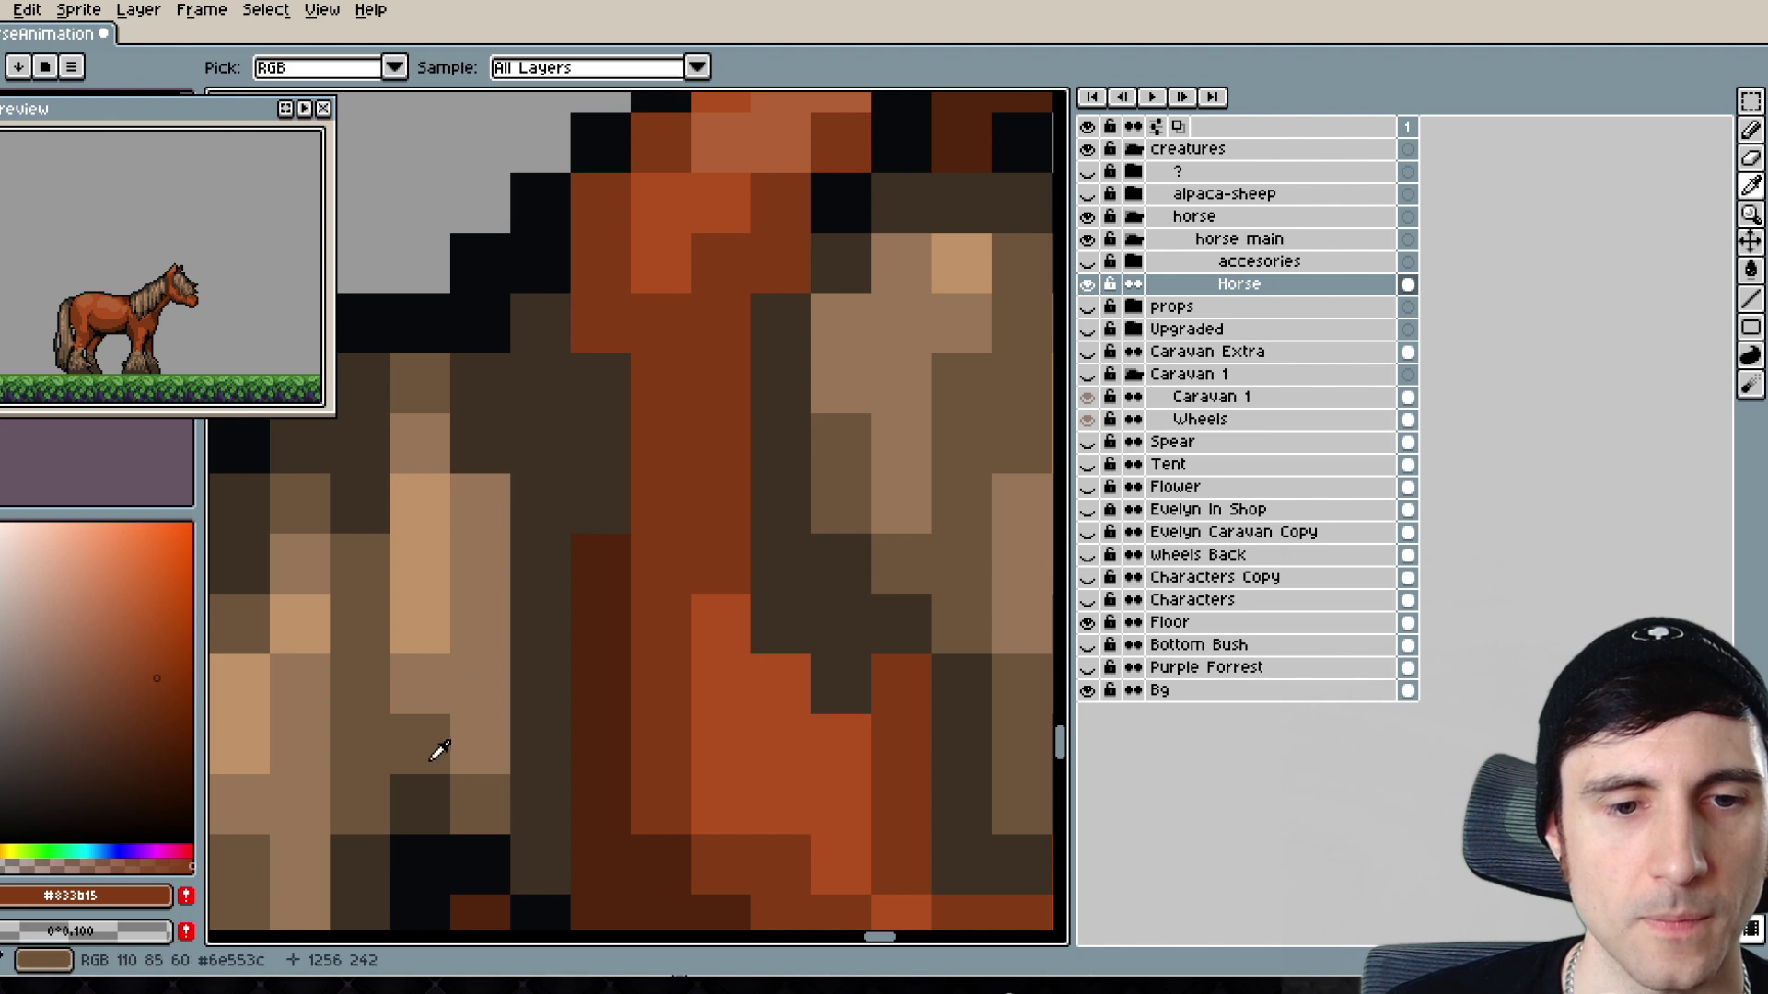
alt+click(461, 794)
click(531, 391)
drag(530, 390, 538, 428)
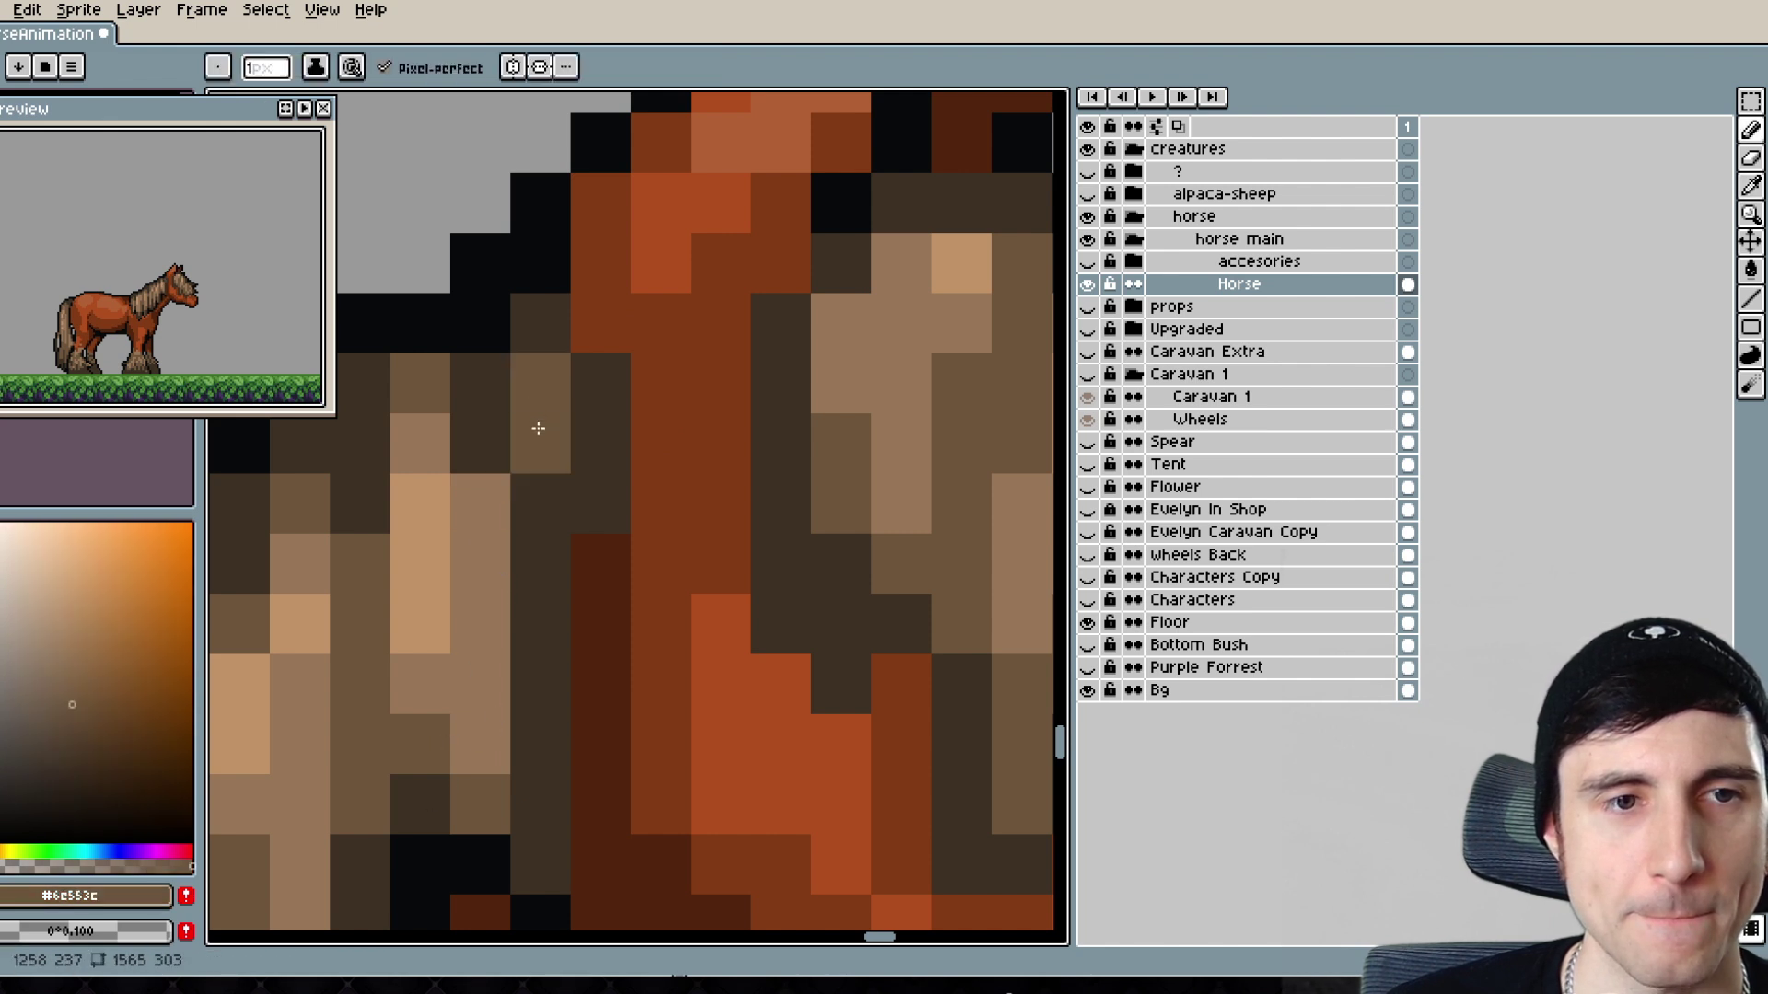
- Try #08090b outline pixels on the mane's front edge above the neck shadow and check them on the whole horse
drag(583, 679, 690, 541)
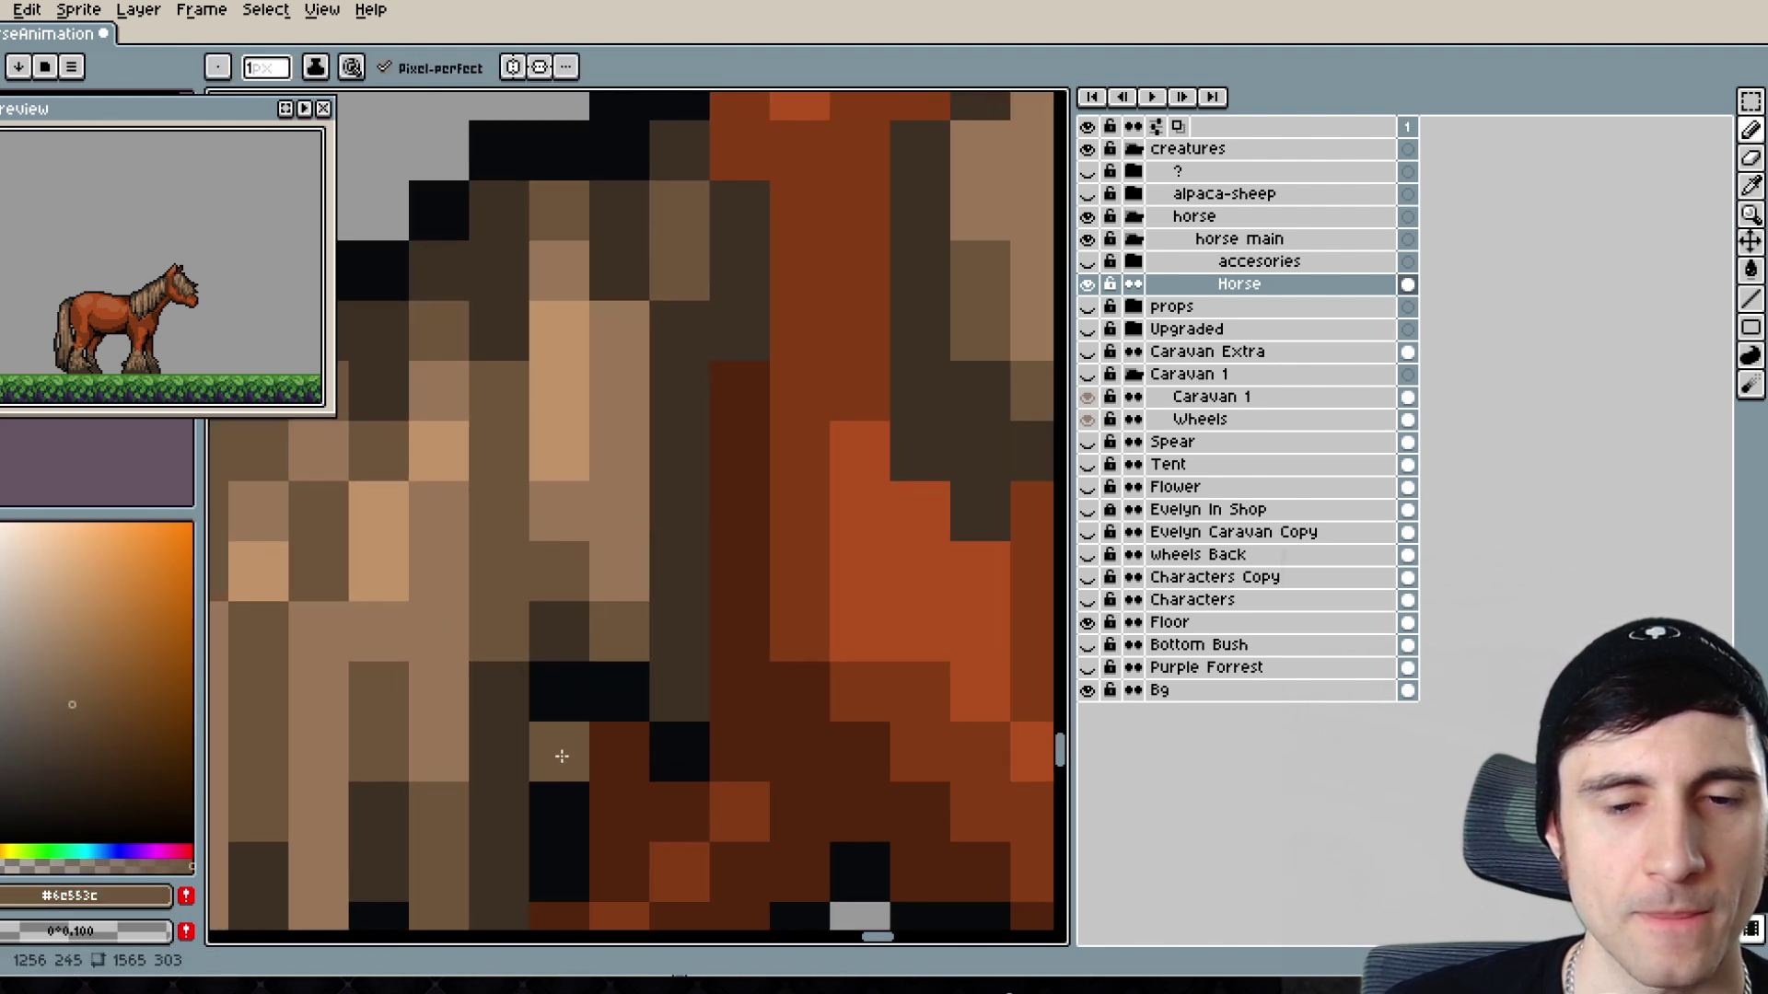
drag(713, 411, 674, 506)
alt+click(605, 764)
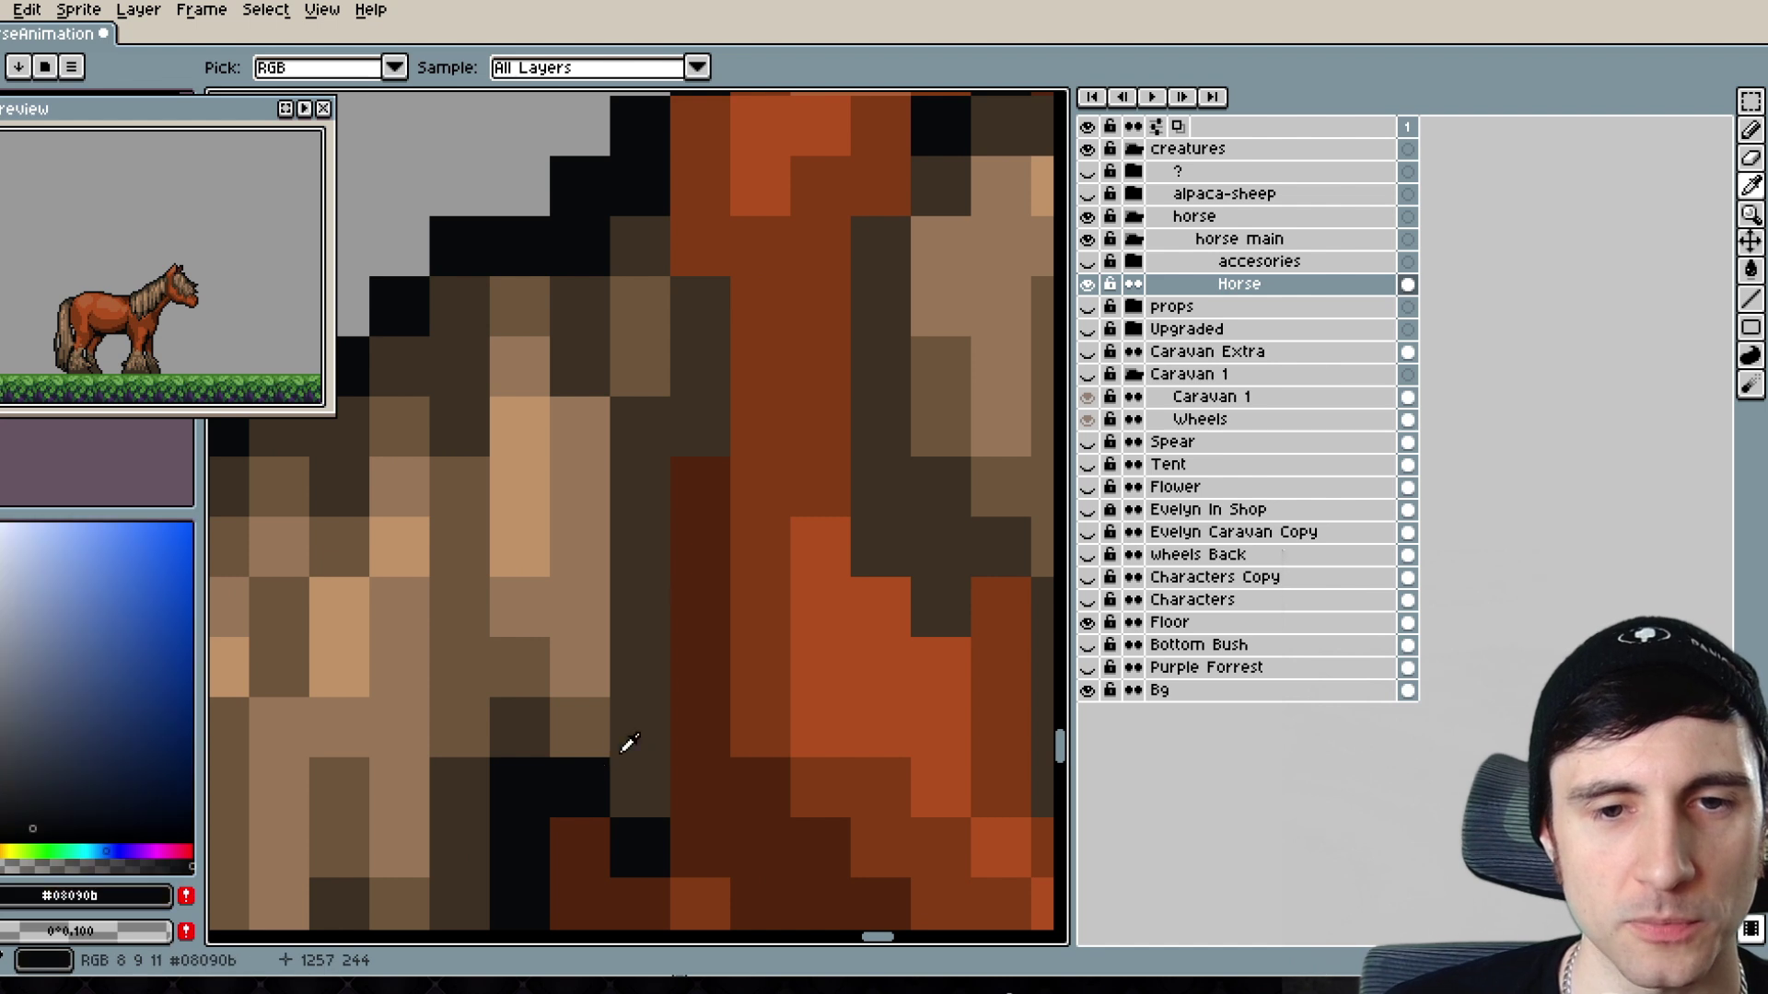
click(686, 505)
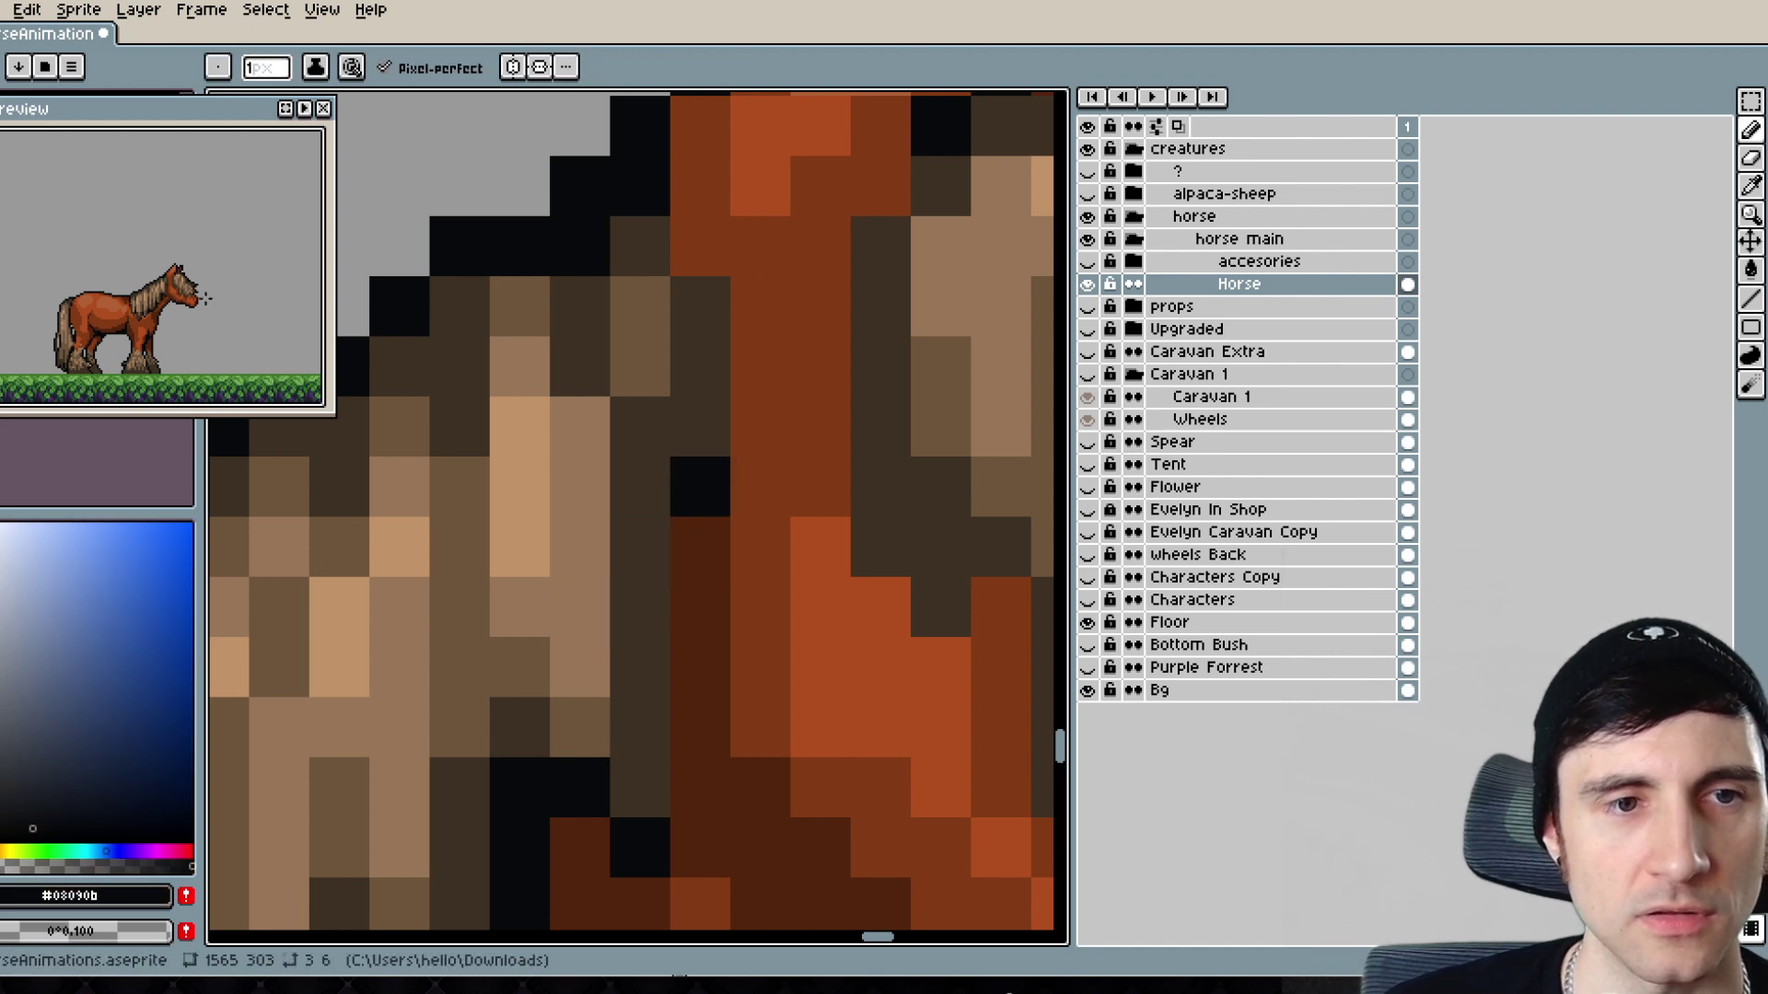
scroll(218, 289, up, 3)
scroll(217, 289, down, 3)
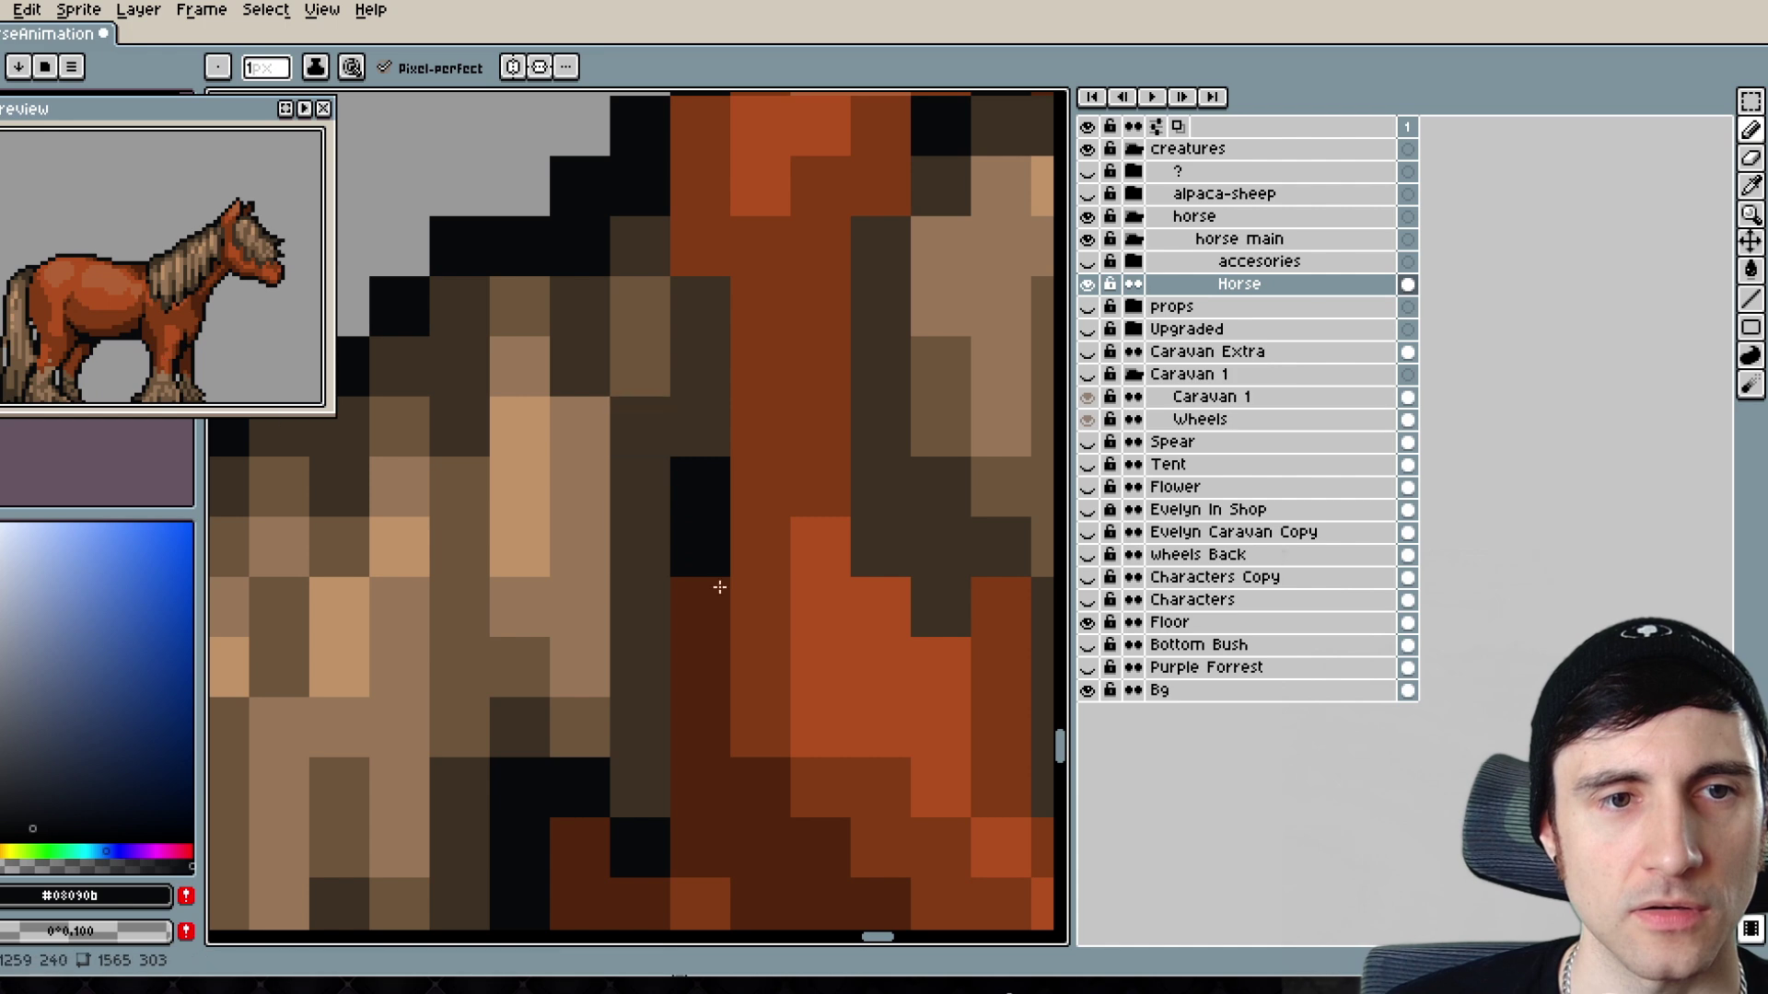
scroll(728, 599, down, 8)
drag(807, 796, 637, 625)
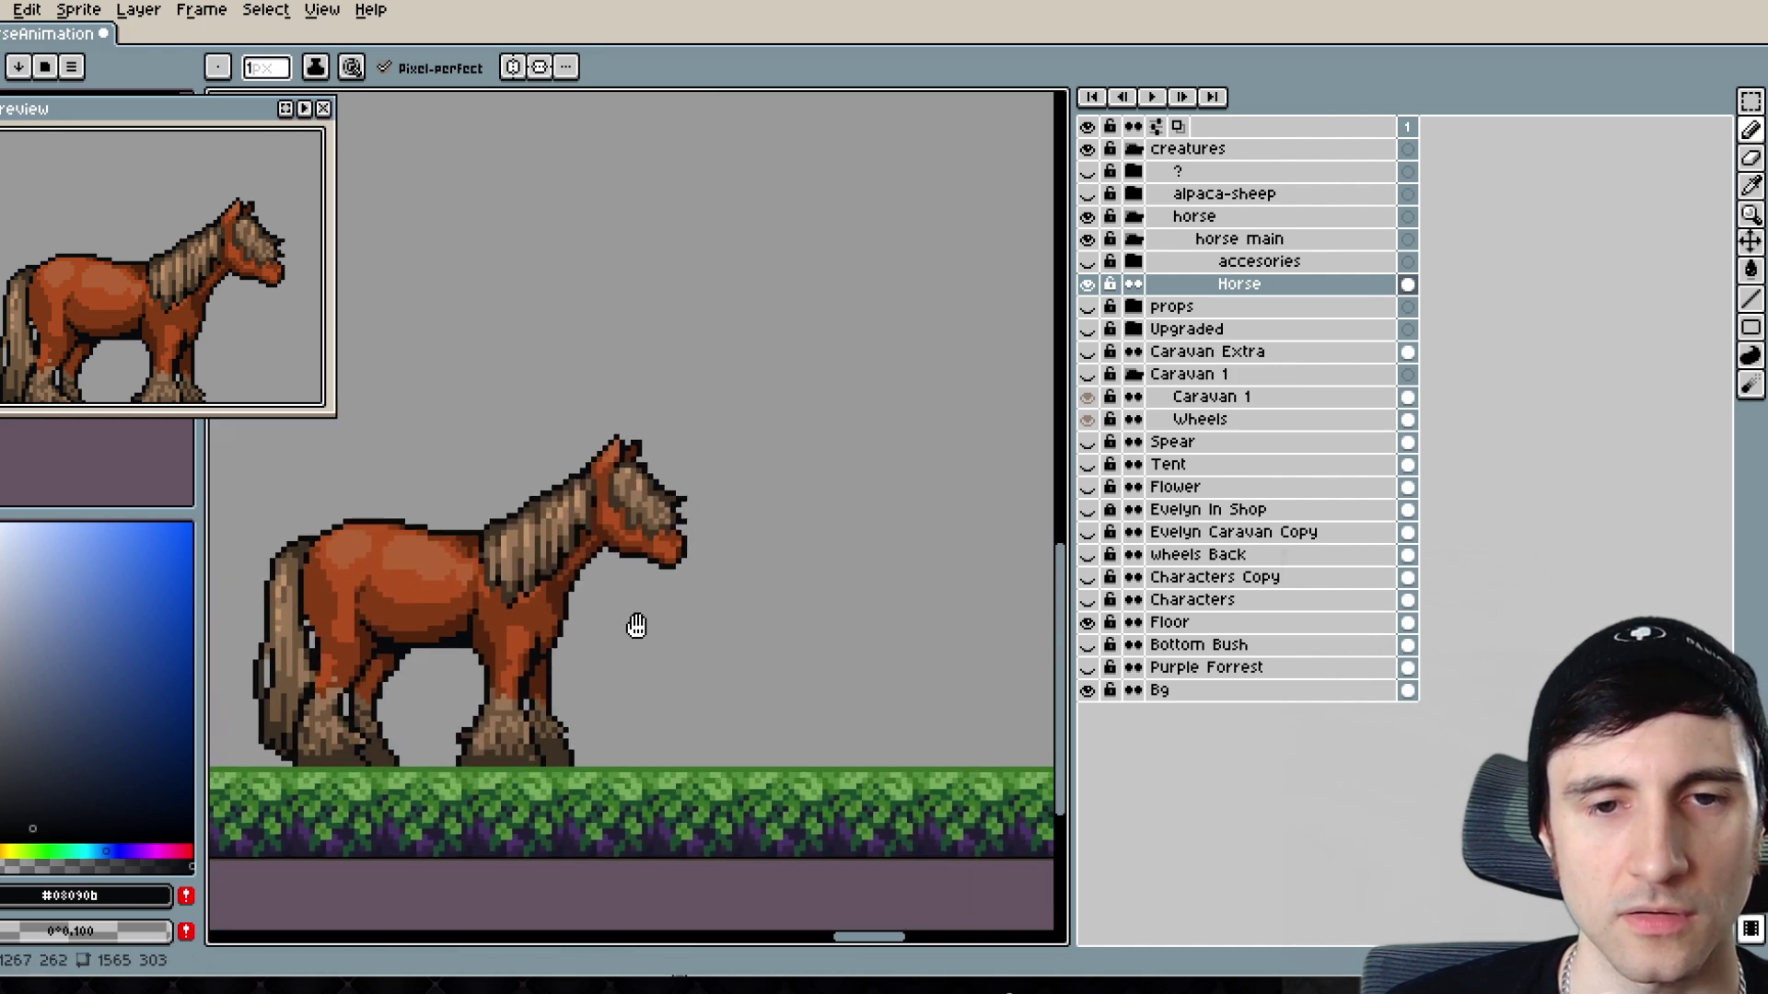
- Paint over the black pixels at the mane's front edge, extending the #3c3024 edge down to the #52240d neck shadow
drag(611, 564, 676, 648)
scroll(661, 563, up, 7)
alt+click(663, 836)
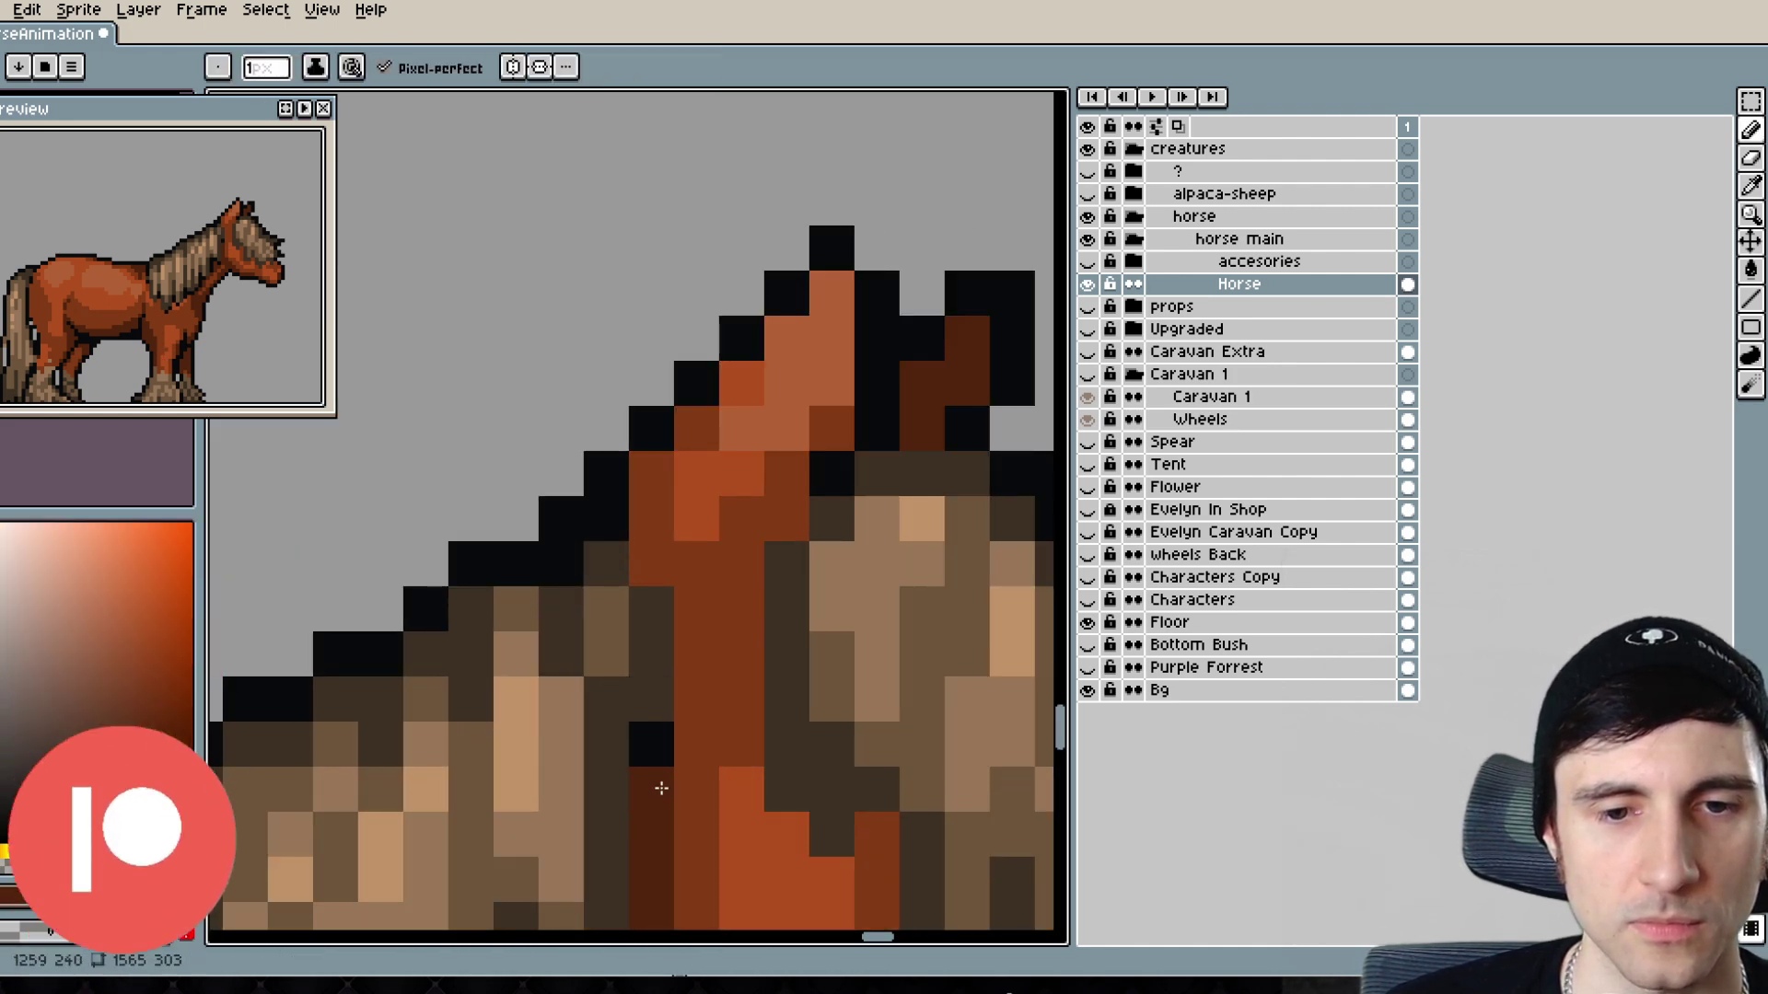
alt+click(663, 705)
mouse_move(663, 790)
mouse_down()
mouse_move(663, 745)
mouse_move(668, 769)
mouse_up()
scroll(669, 769, down, 1)
scroll(668, 769, down, 2)
scroll(663, 515, up, 2)
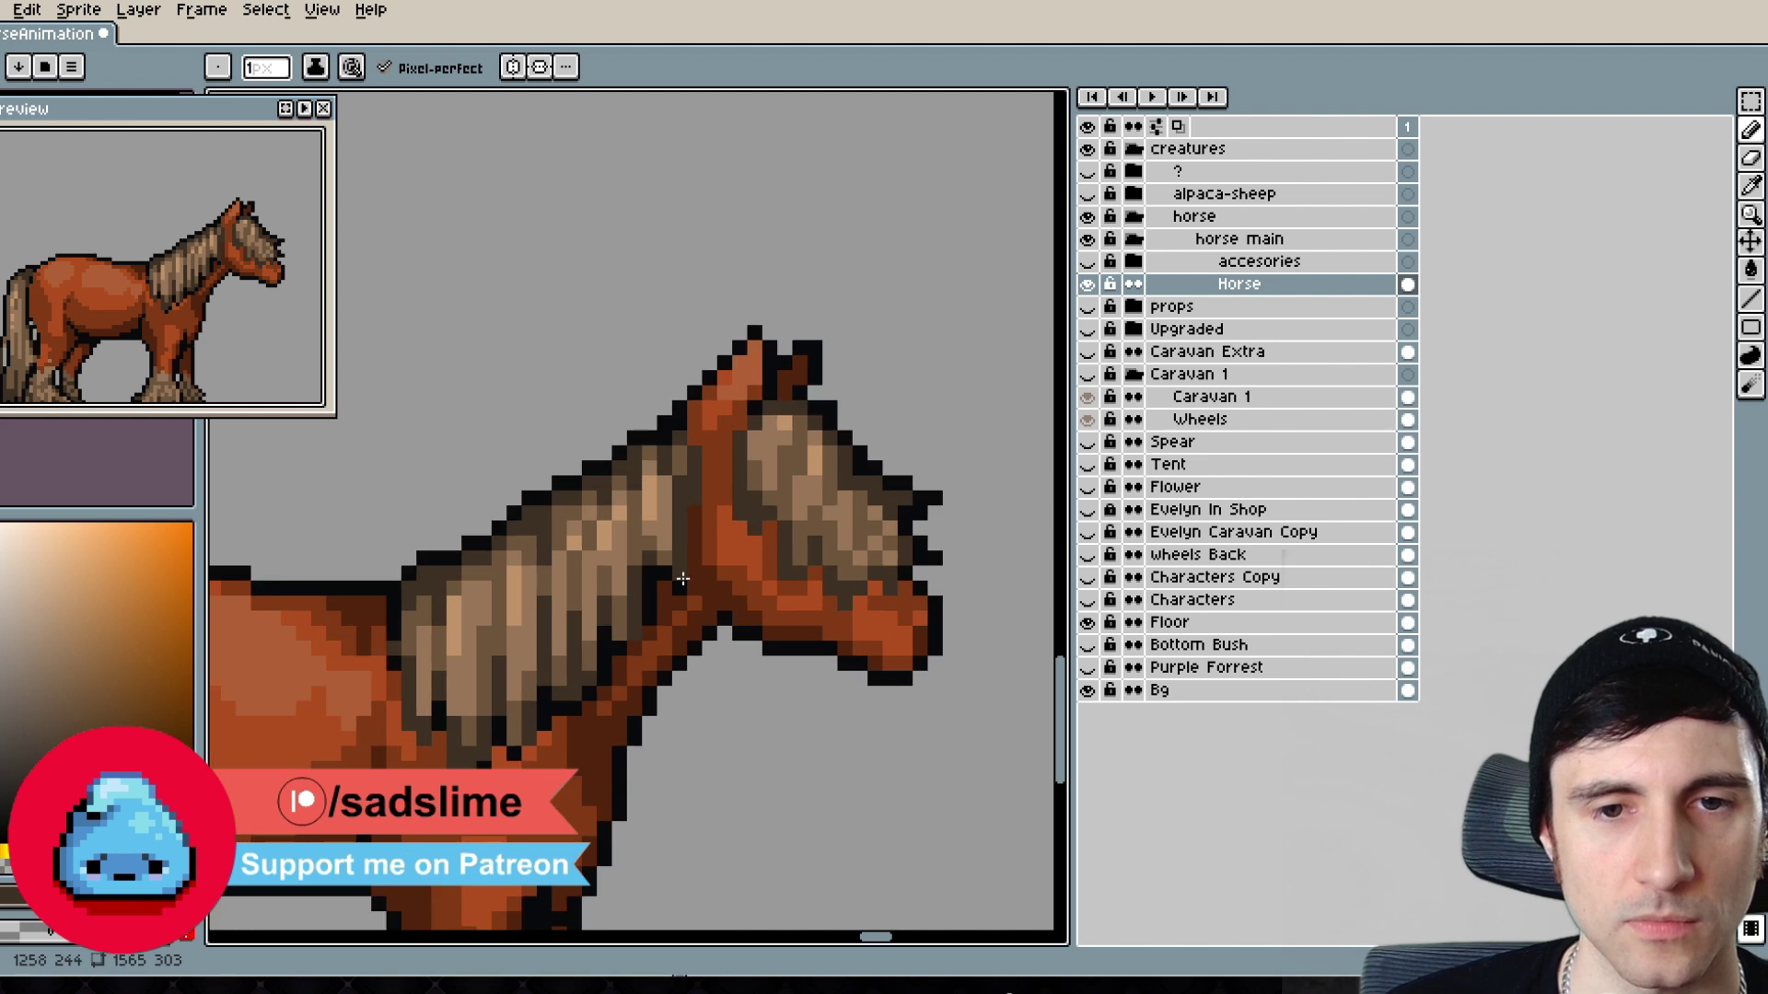
scroll(635, 420, up, 1)
- Refine the strands at the mane's top front end with #6e553c and #3c3024 pixels
alt+click(642, 428)
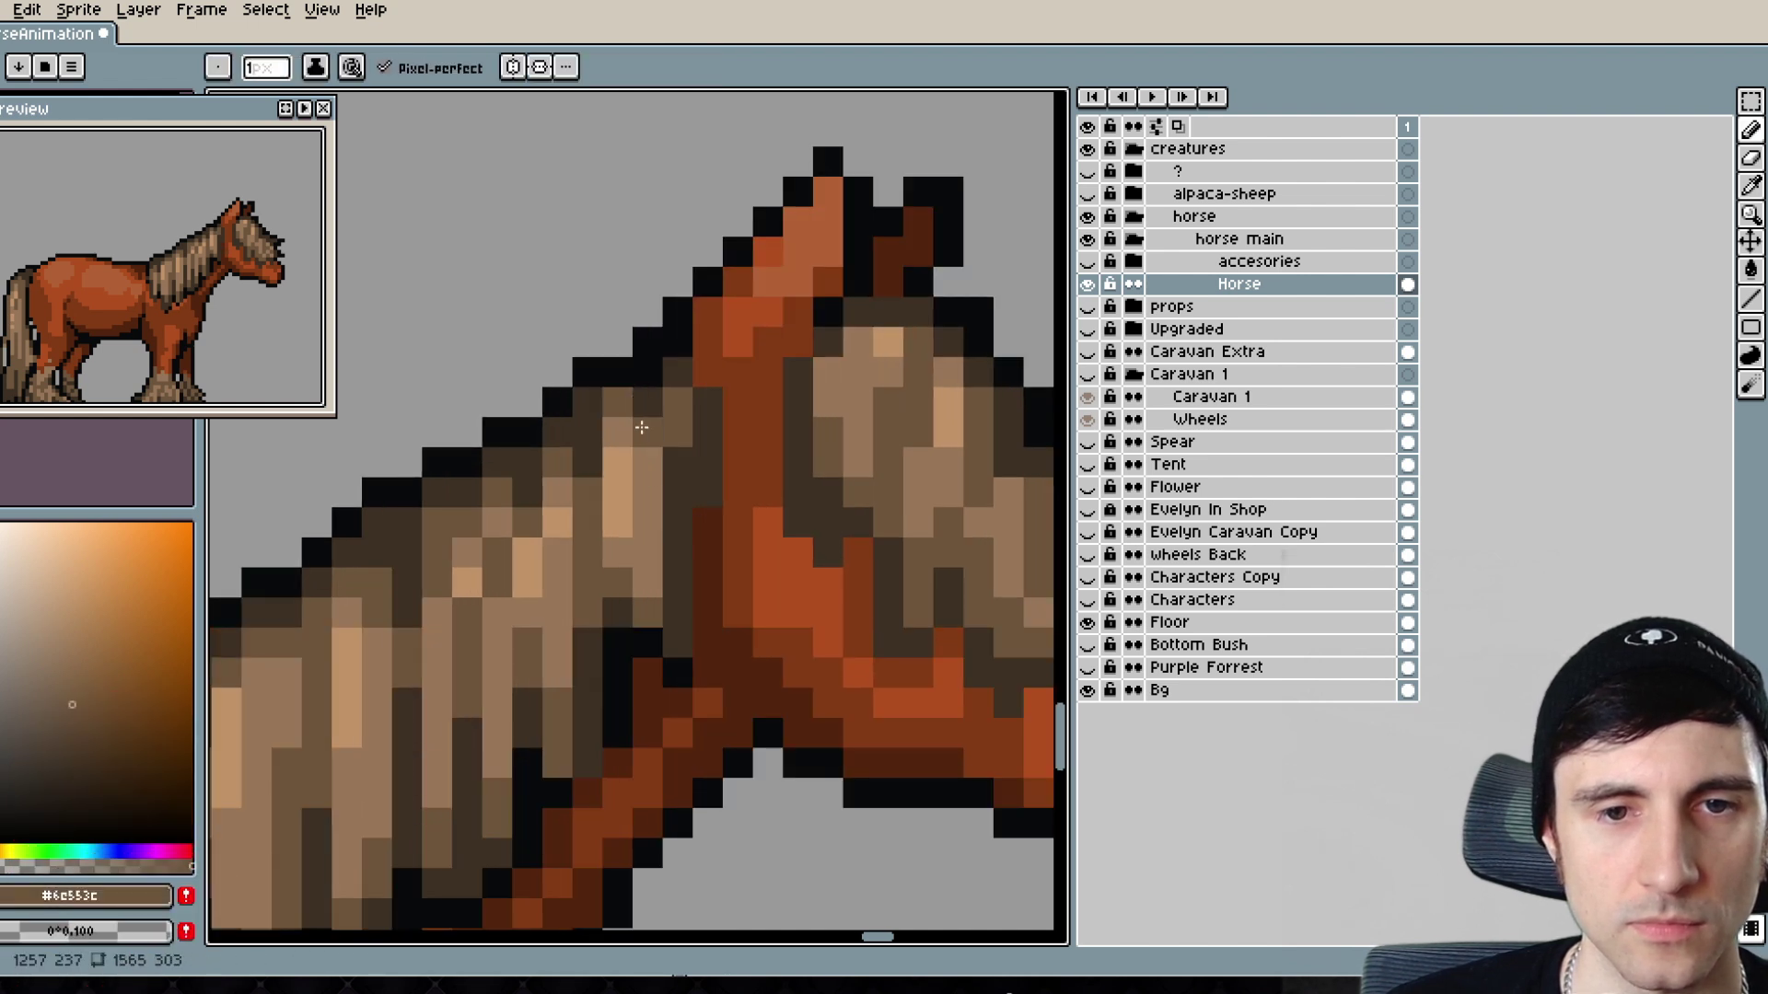
drag(651, 484, 649, 464)
alt+click(659, 430)
click(651, 452)
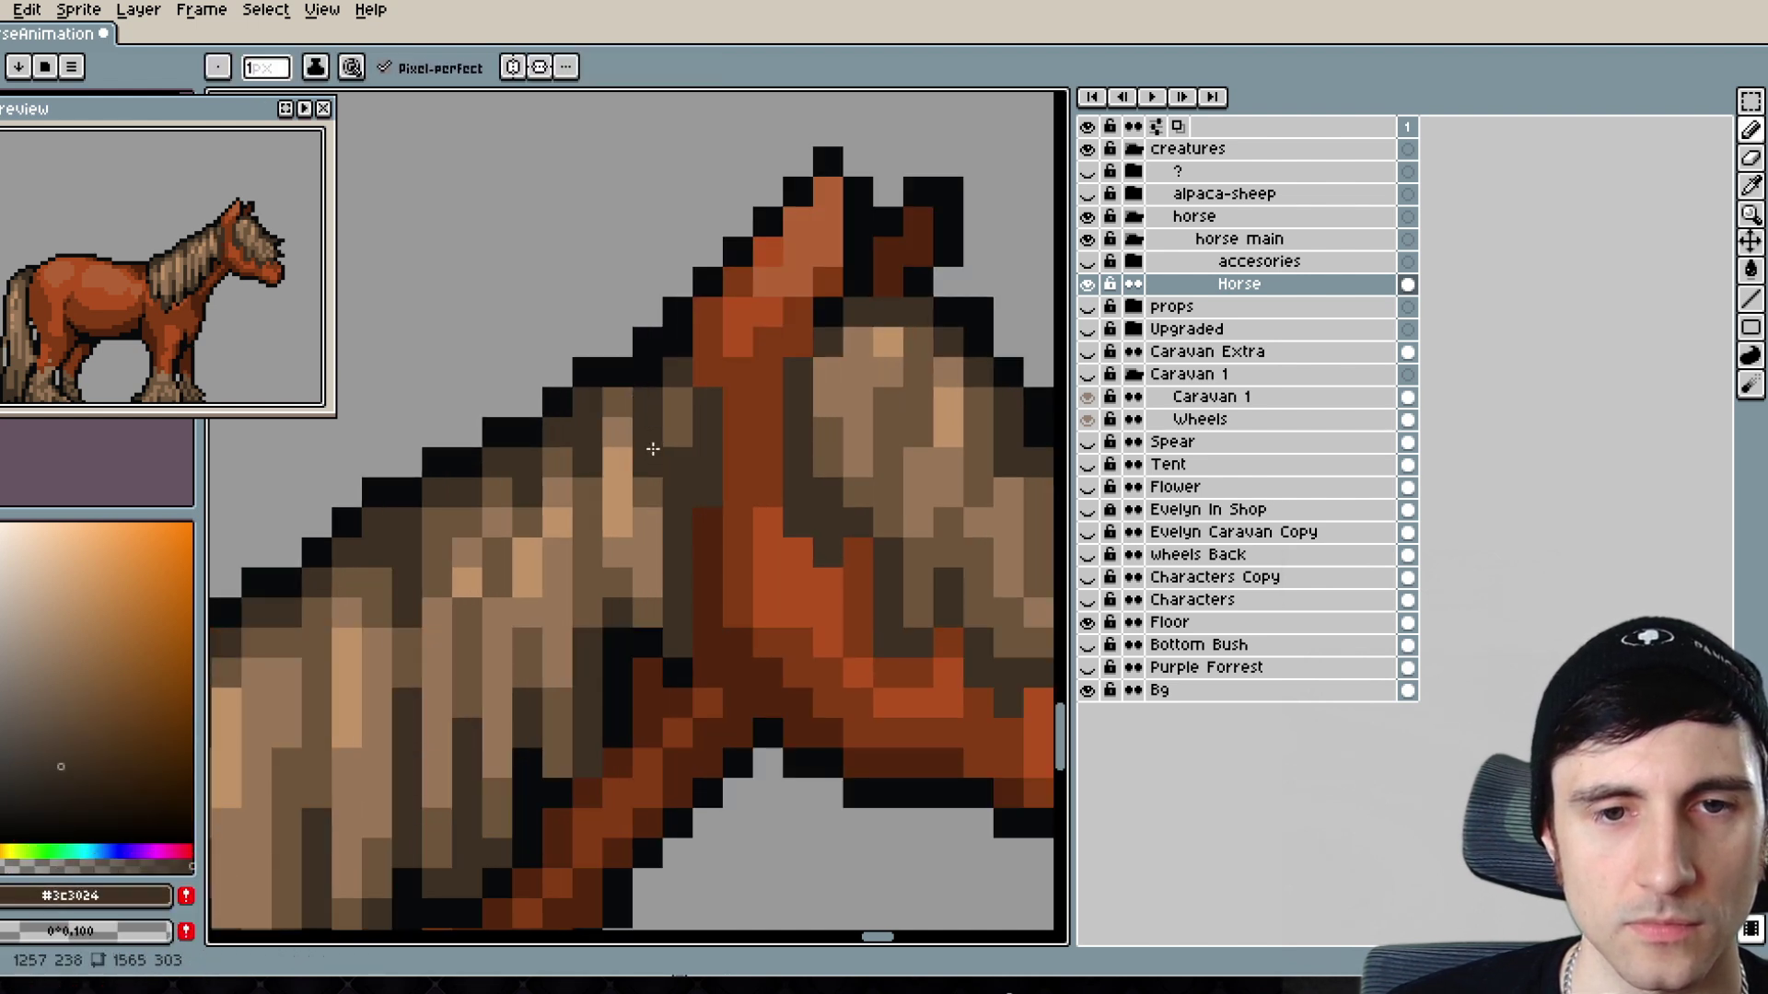
alt+click(676, 423)
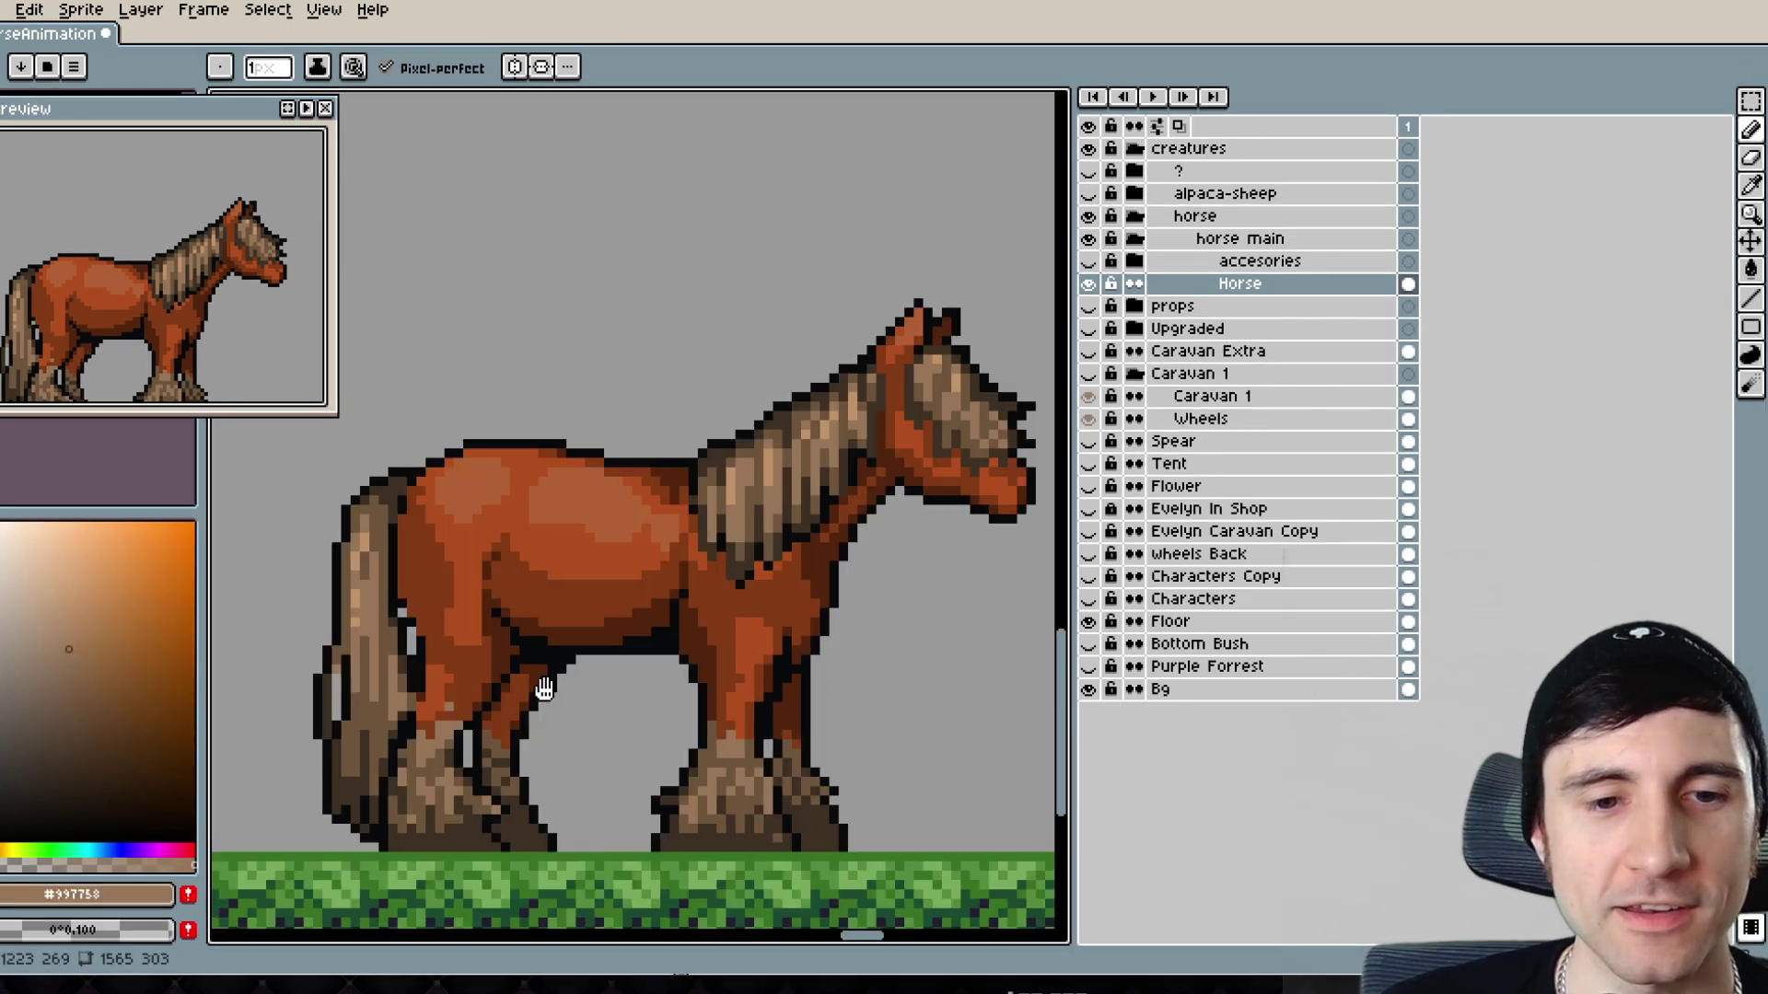
- Shade the back of the hind leg with #833b15 and close the small gap beside the tail with #08090b outline
drag(578, 685, 622, 594)
scroll(590, 593, up, 3)
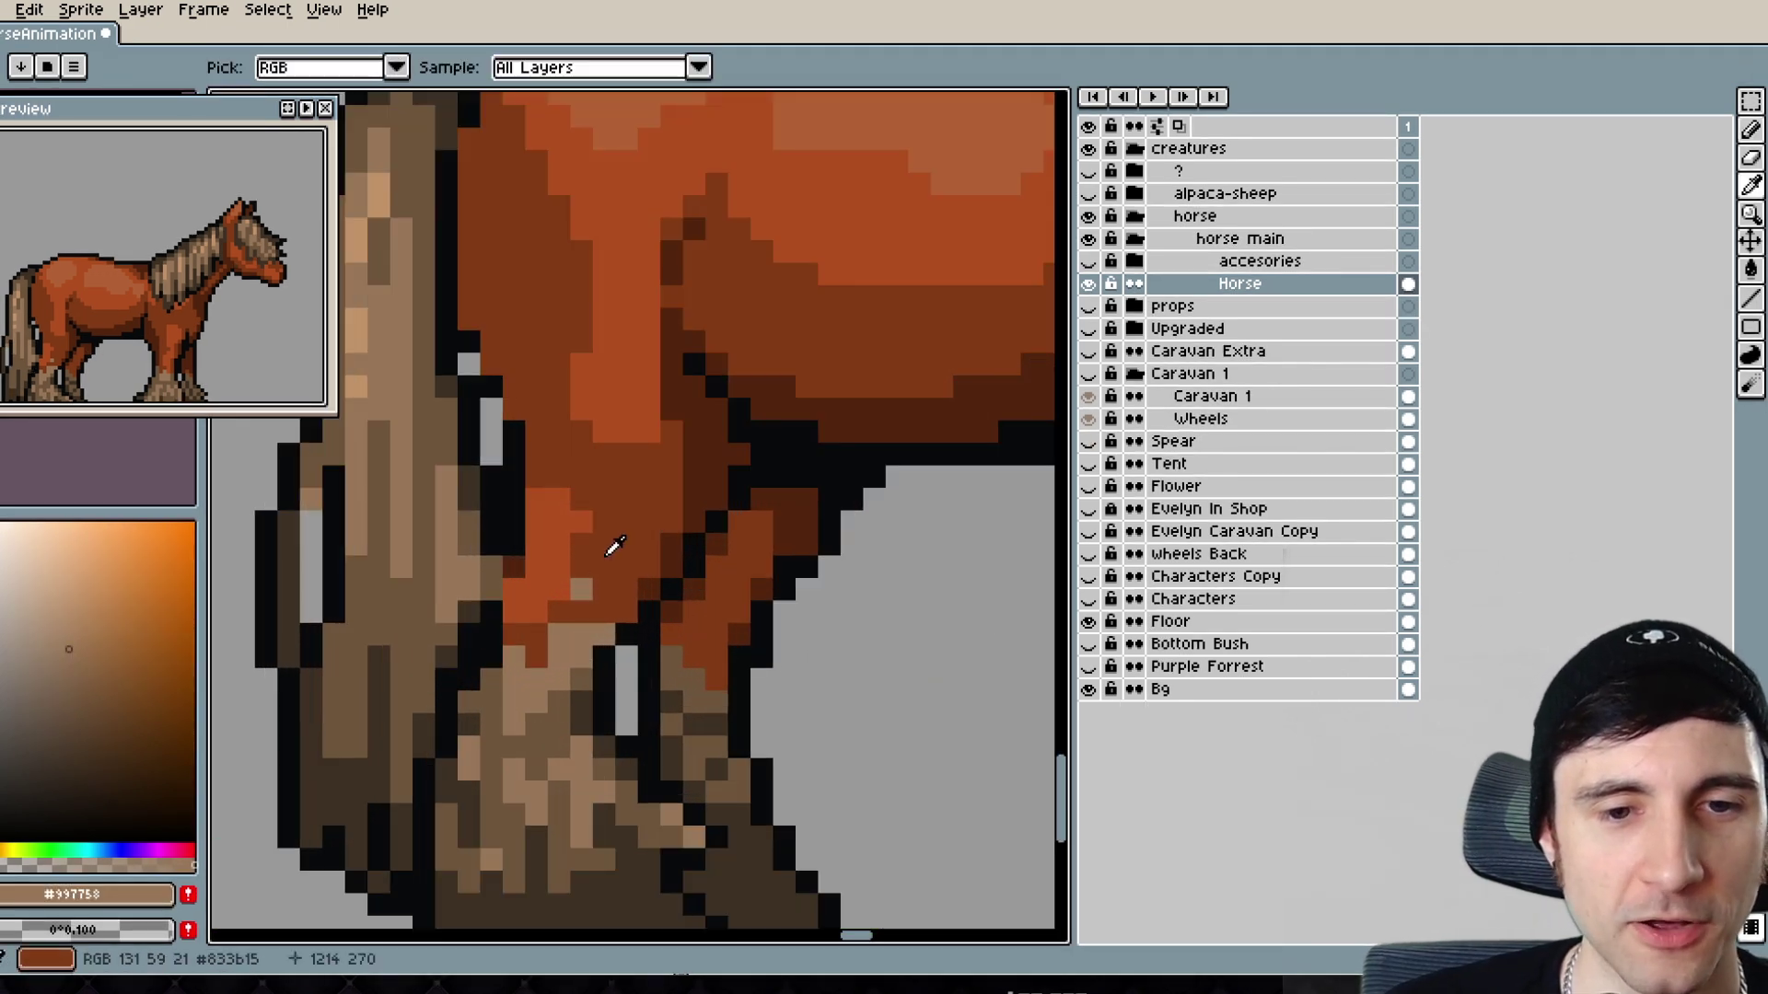
alt+click(615, 545)
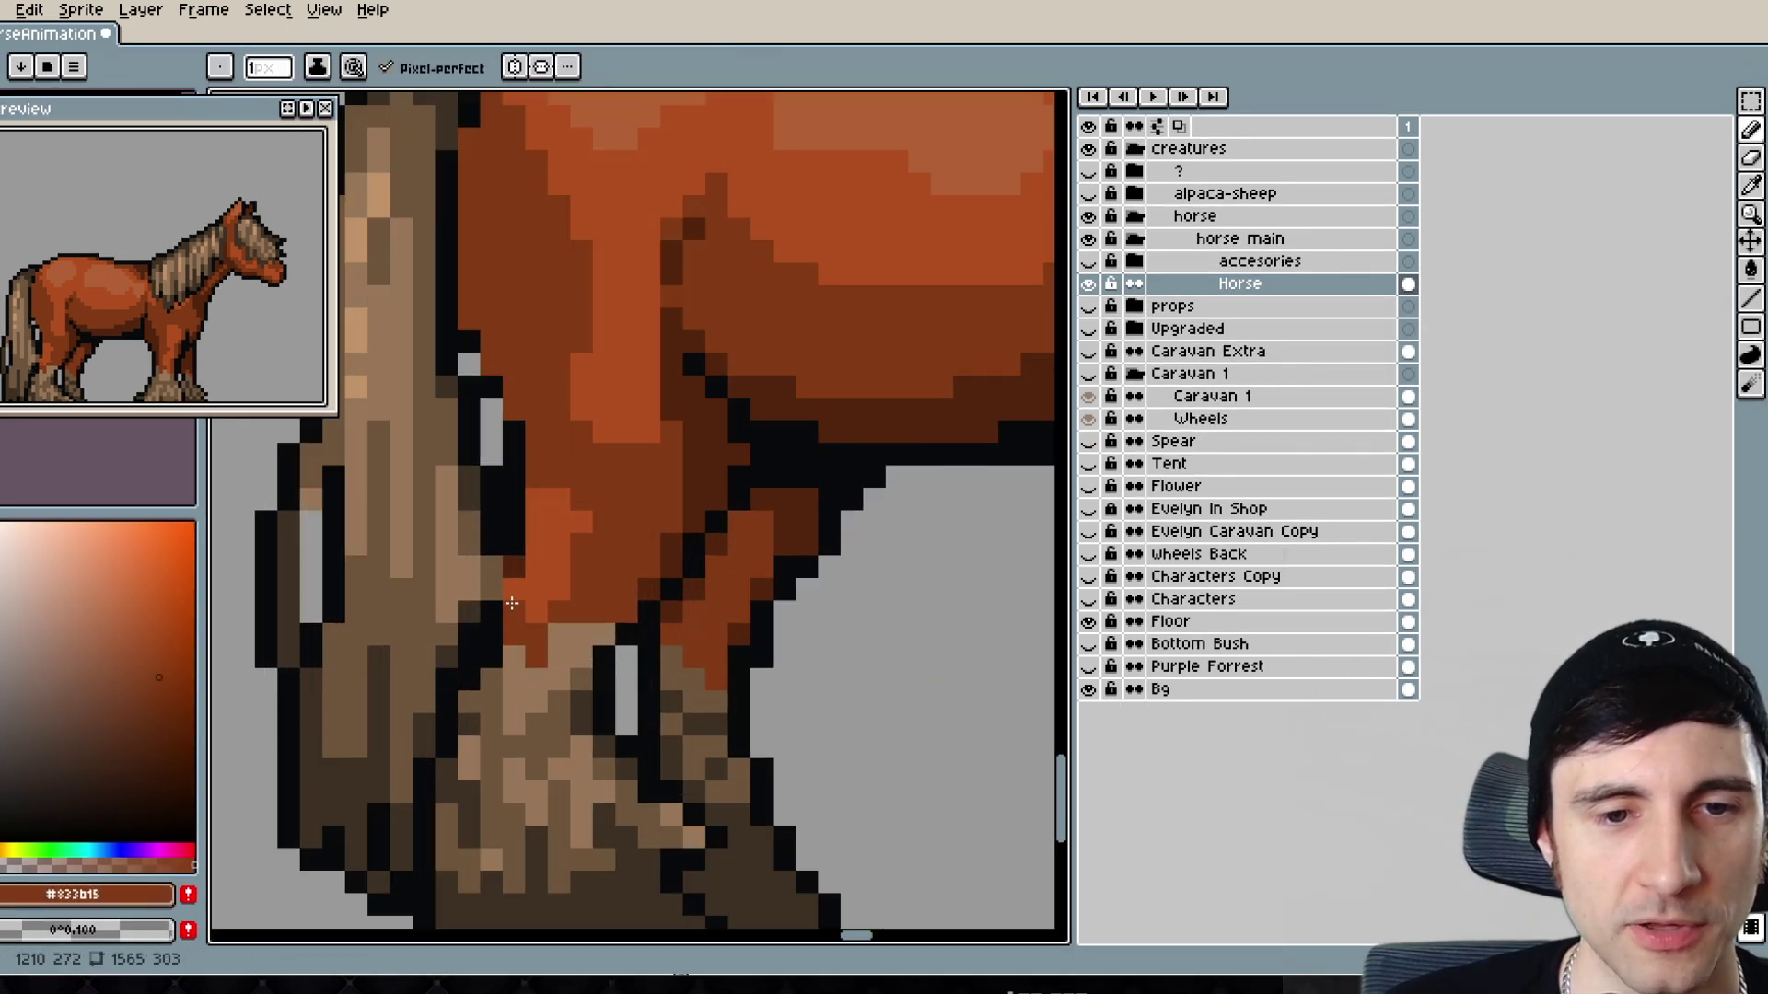
alt+click(519, 525)
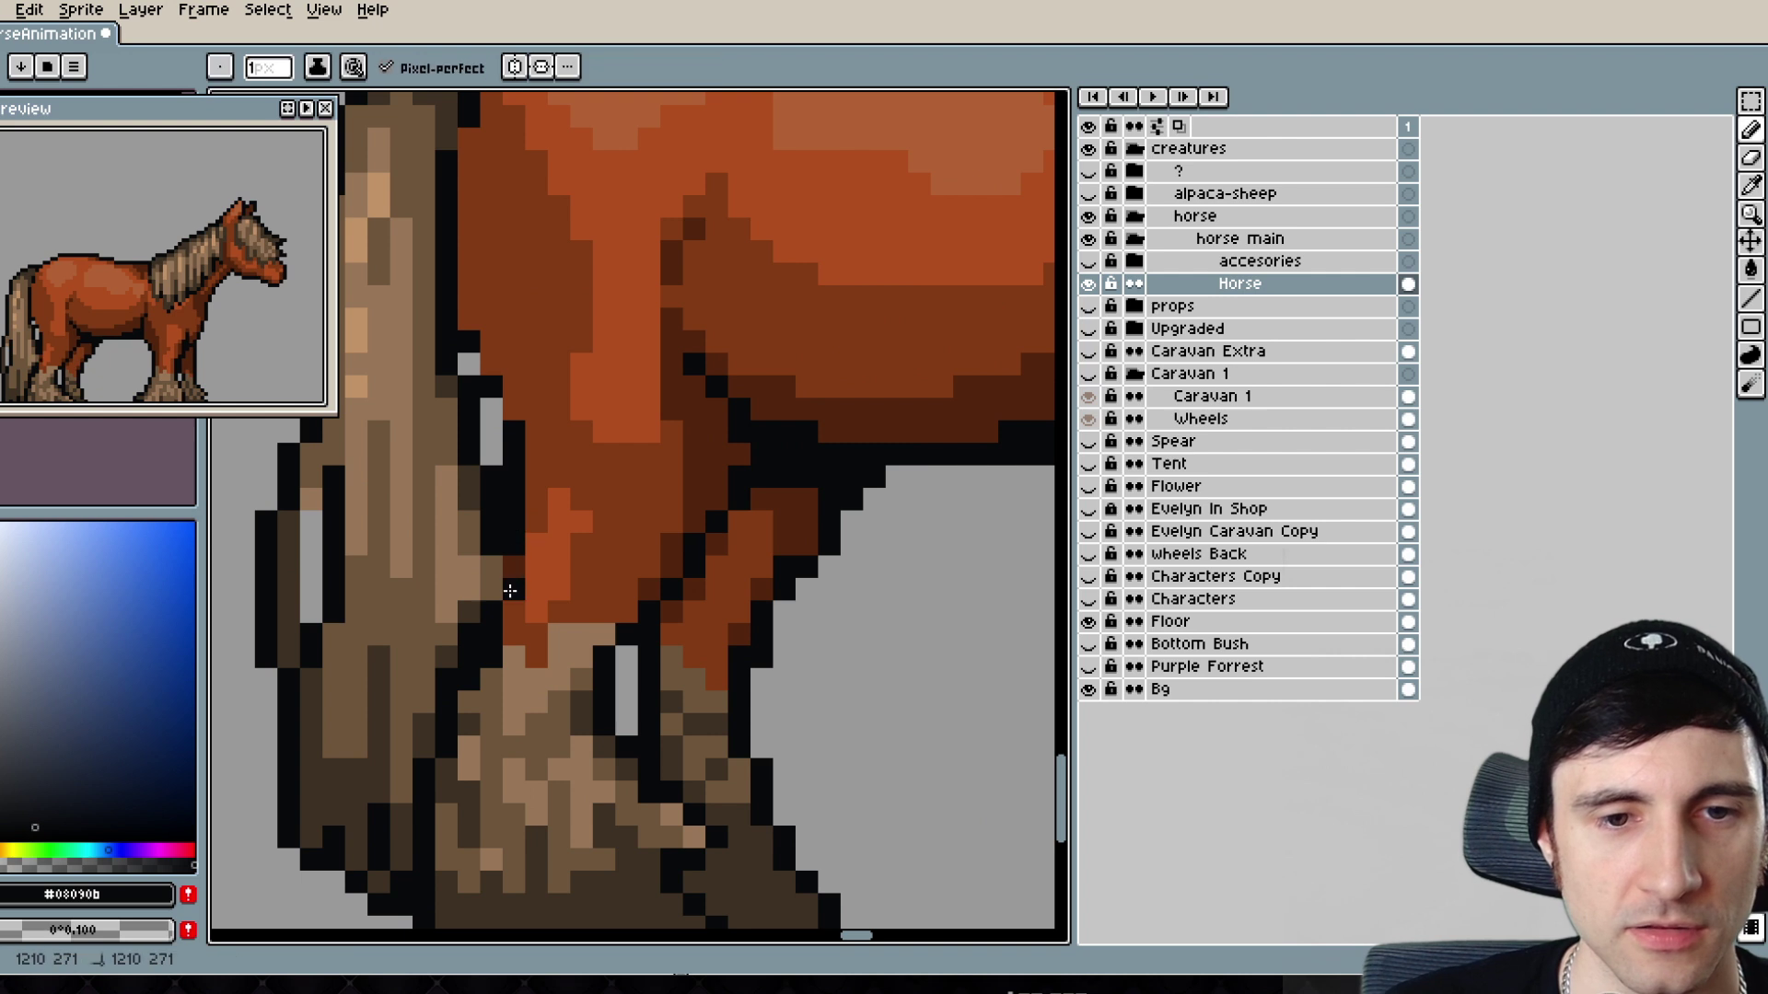
mouse_move(522, 465)
mouse_down()
mouse_move(580, 617)
mouse_move(544, 523)
mouse_up()
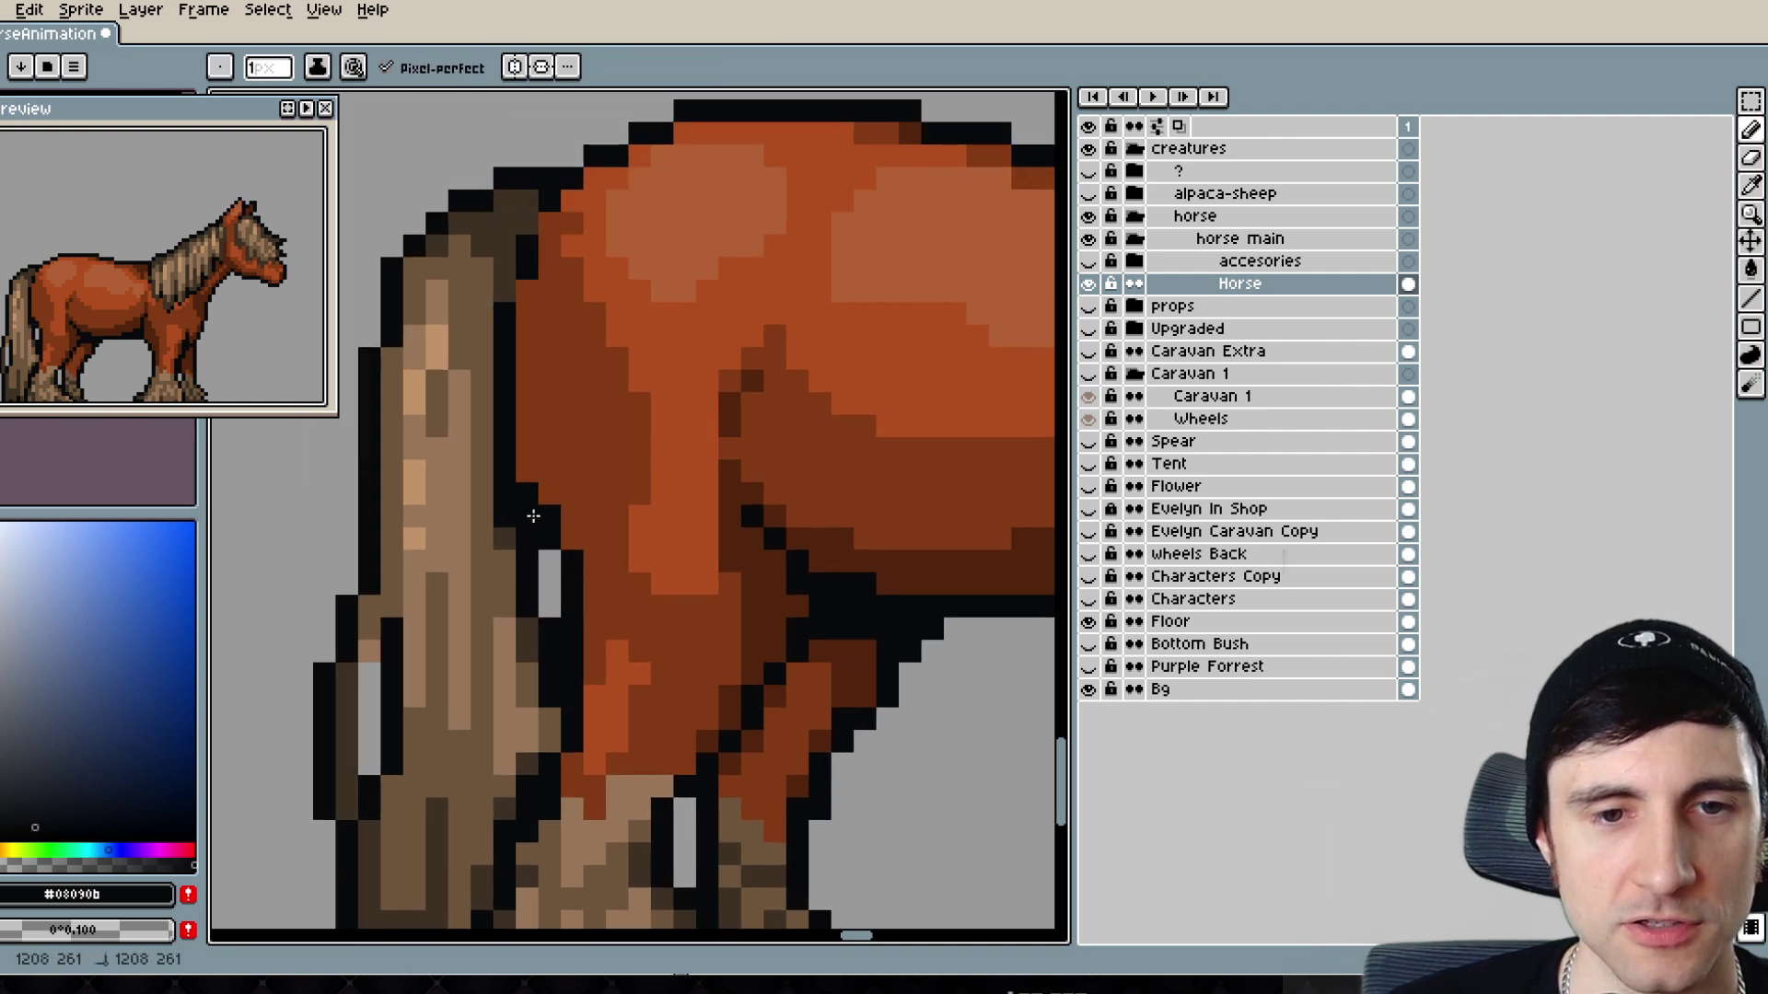
- Fill the see-through gap in the tail's rear lock with #3c3024 and lighten the lock with #6e553c
drag(484, 612, 626, 395)
alt+click(506, 550)
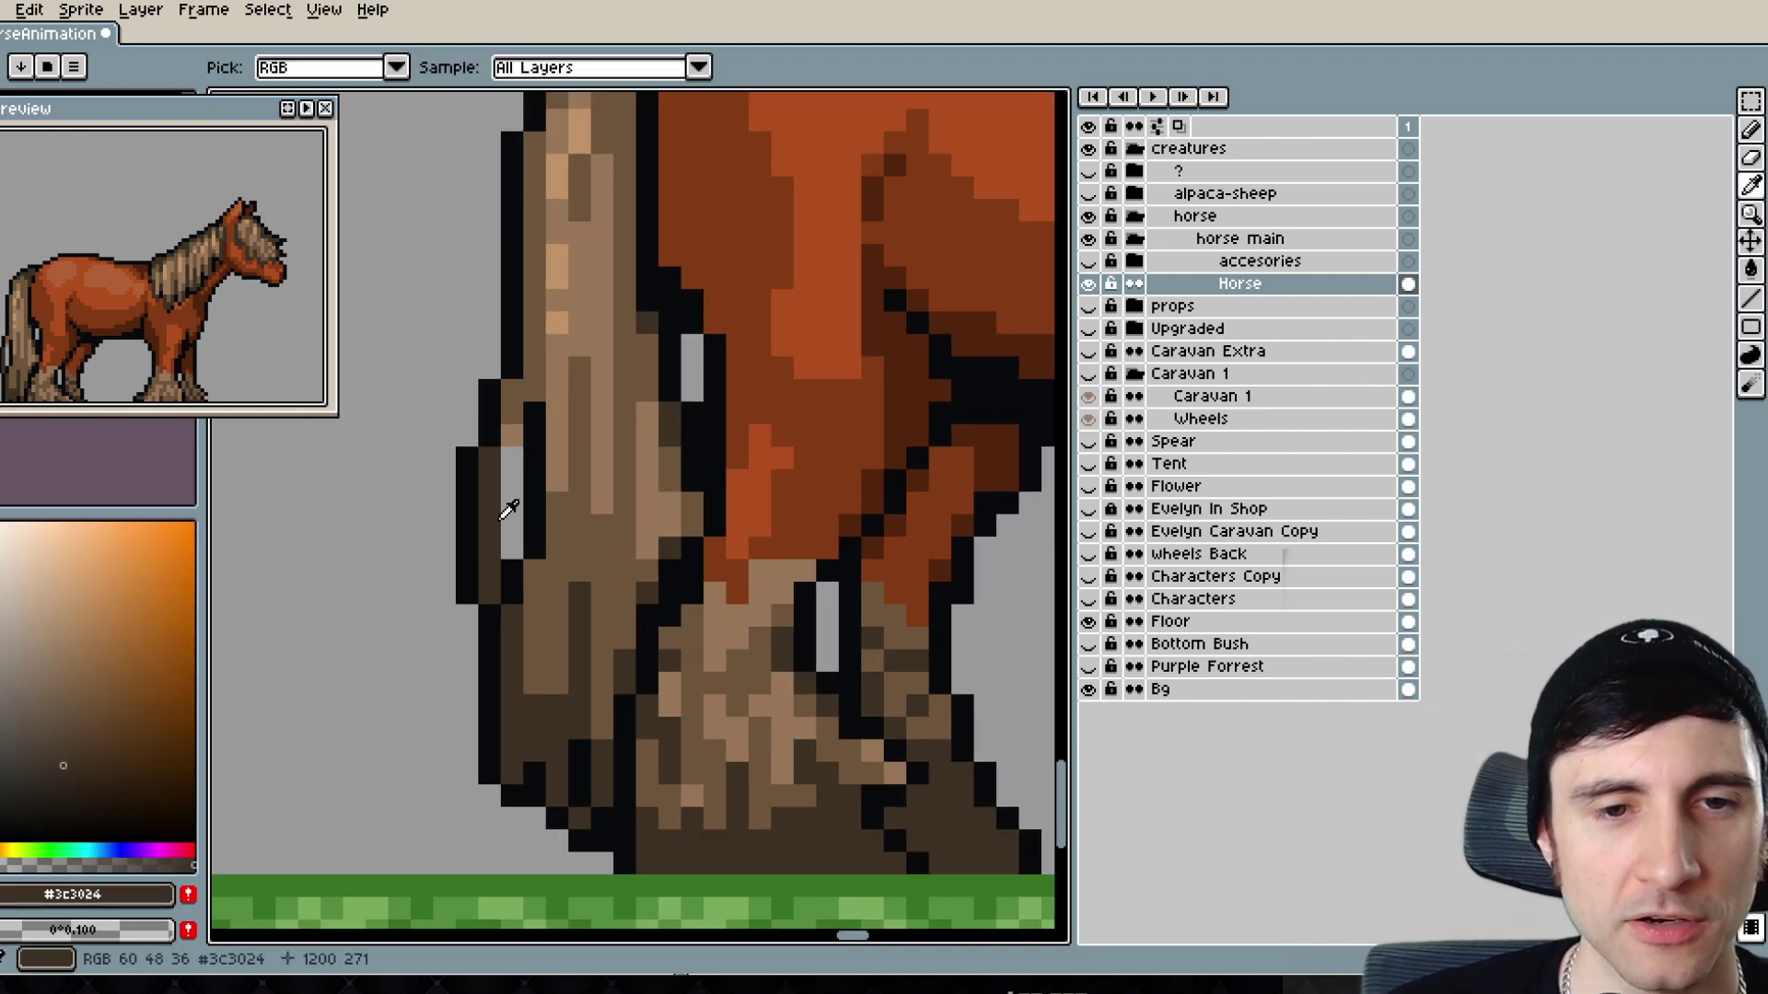
drag(512, 458, 508, 551)
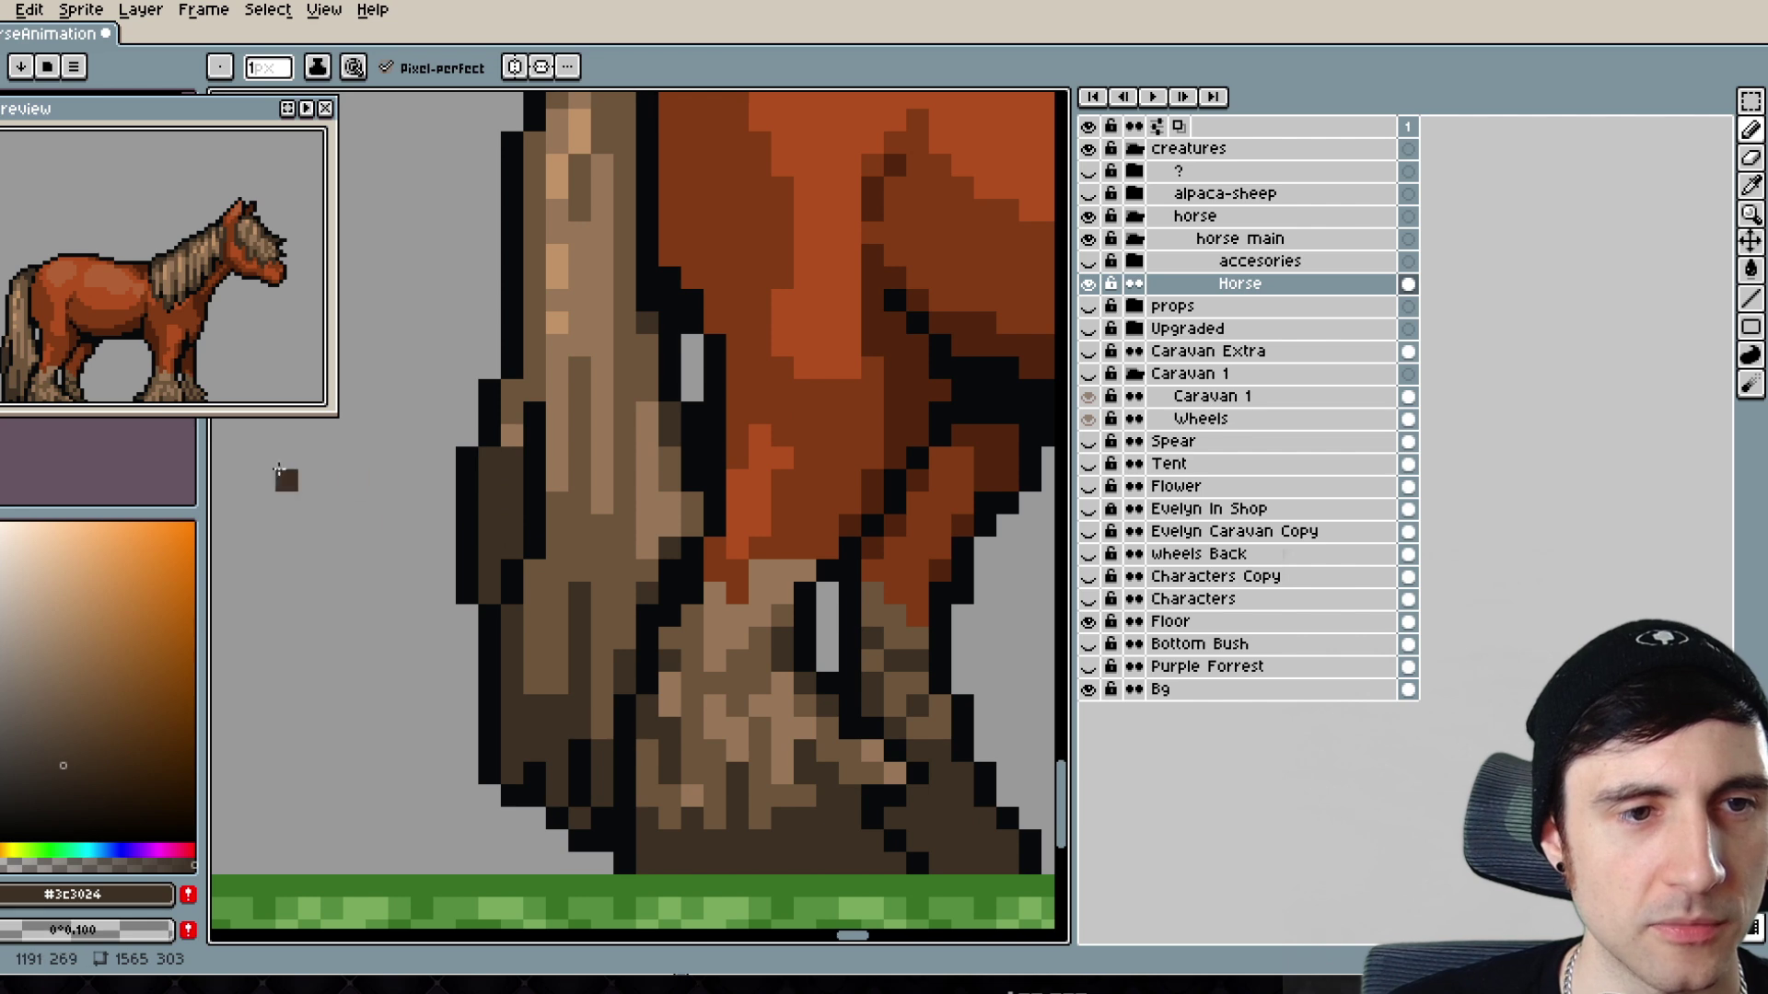
scroll(558, 511, up, 1)
alt+click(502, 346)
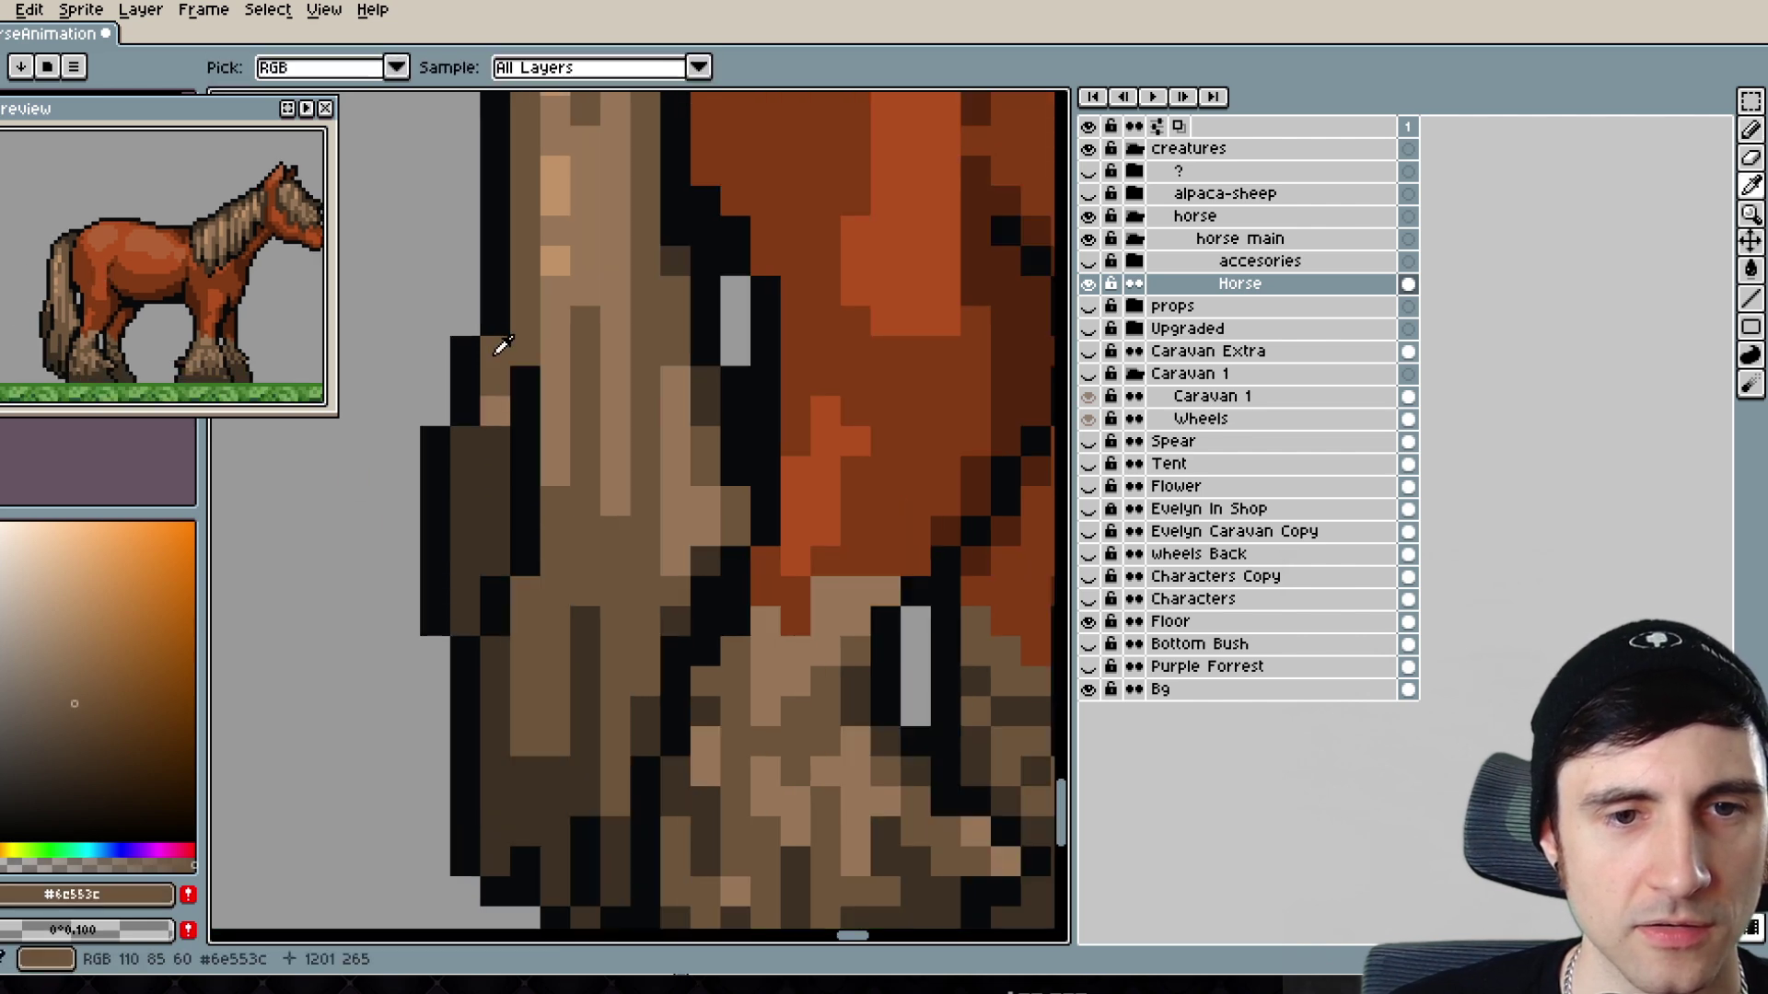
drag(495, 443, 470, 557)
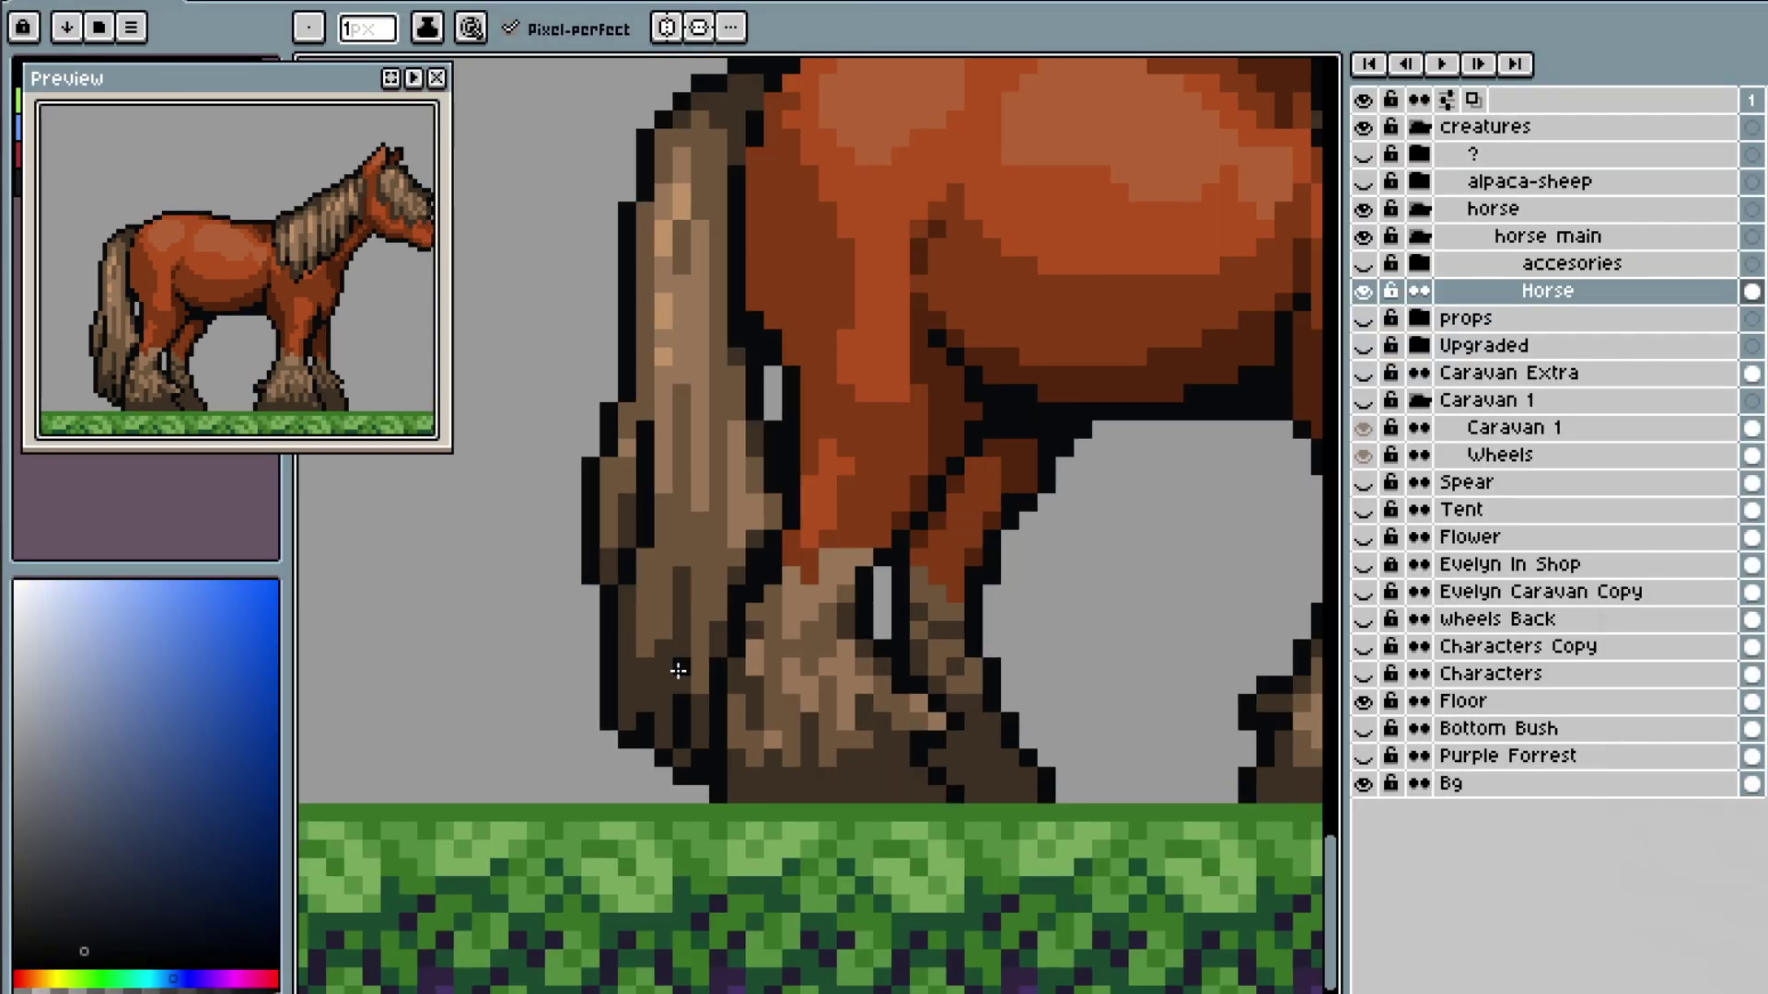
- Redraw the strands in the tail's lower half with light and dark browns sampled from the tail
scroll(718, 636, up, 1)
alt+click(713, 713)
mouse_move(788, 697)
mouse_down()
mouse_move(738, 742)
mouse_move(737, 636)
mouse_up()
alt+click(682, 686)
mouse_move(682, 737)
mouse_down()
mouse_move(682, 794)
mouse_move(627, 686)
mouse_up()
alt+click(651, 736)
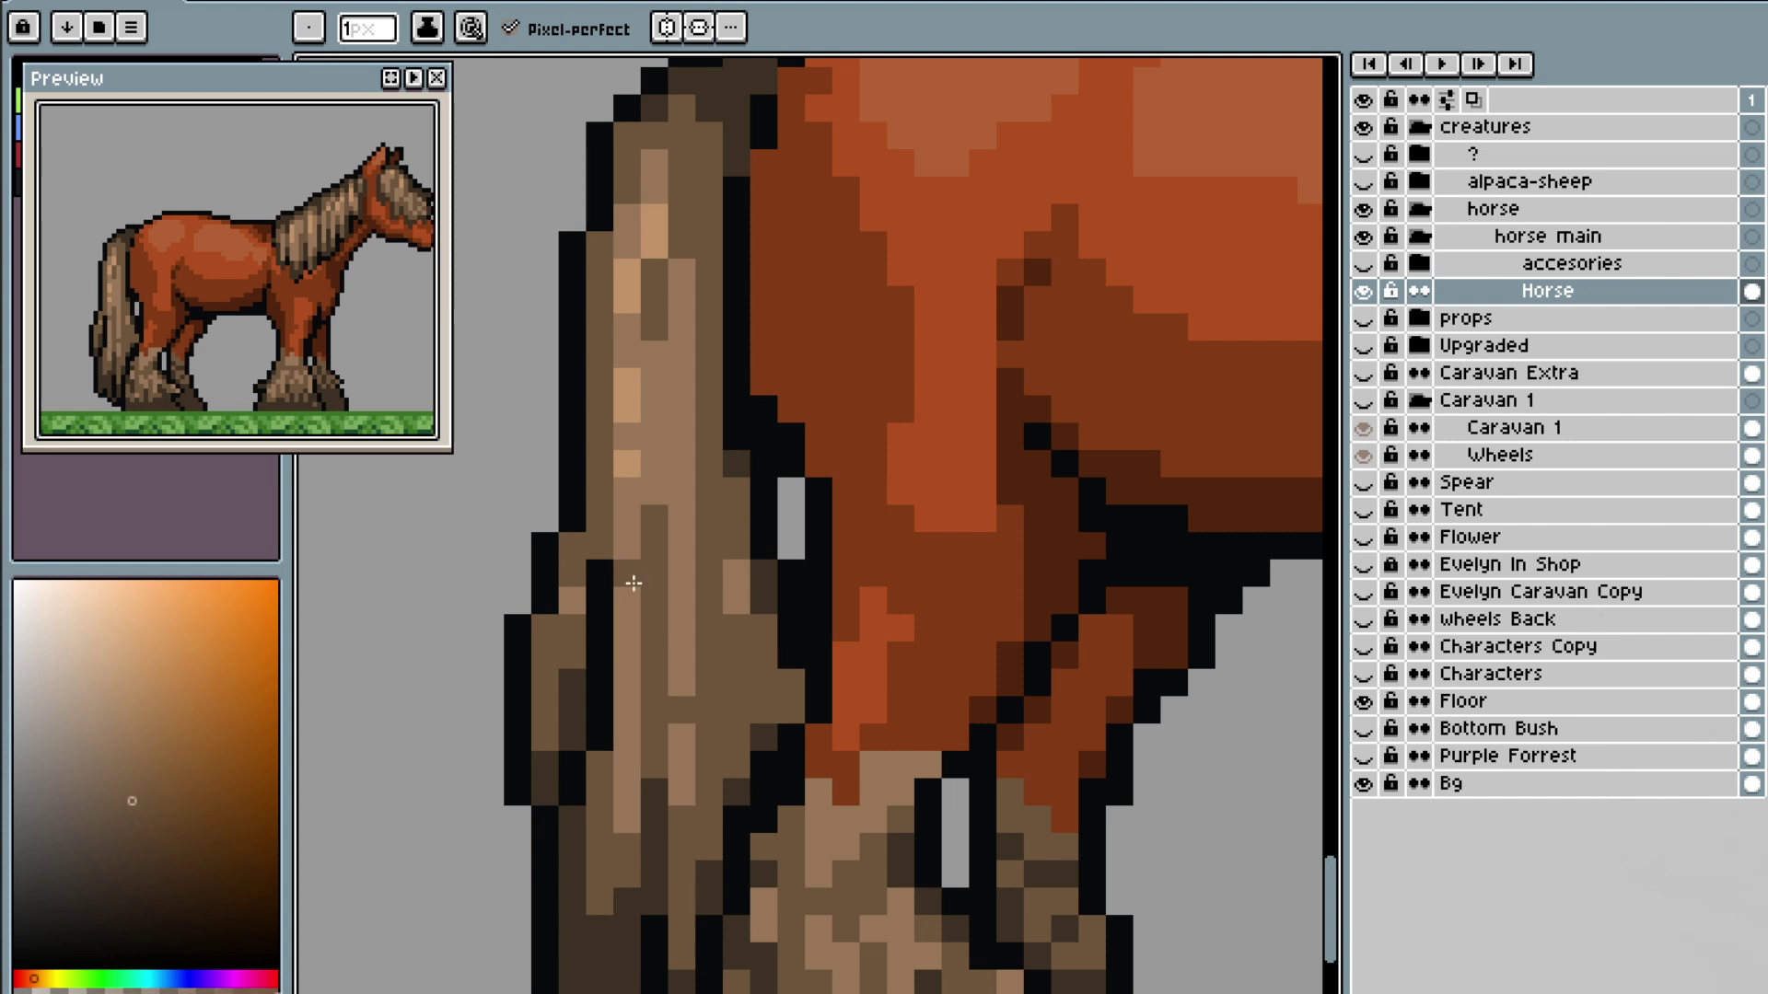
click(683, 573)
alt+click(682, 644)
click(682, 709)
- Select the tail's lower 9 × 22 pixel section and move it up to shorten the tail
scroll(715, 642, down, 4)
scroll(765, 688, up, 3)
key(m)
drag(467, 396, 626, 898)
drag(547, 906, 550, 792)
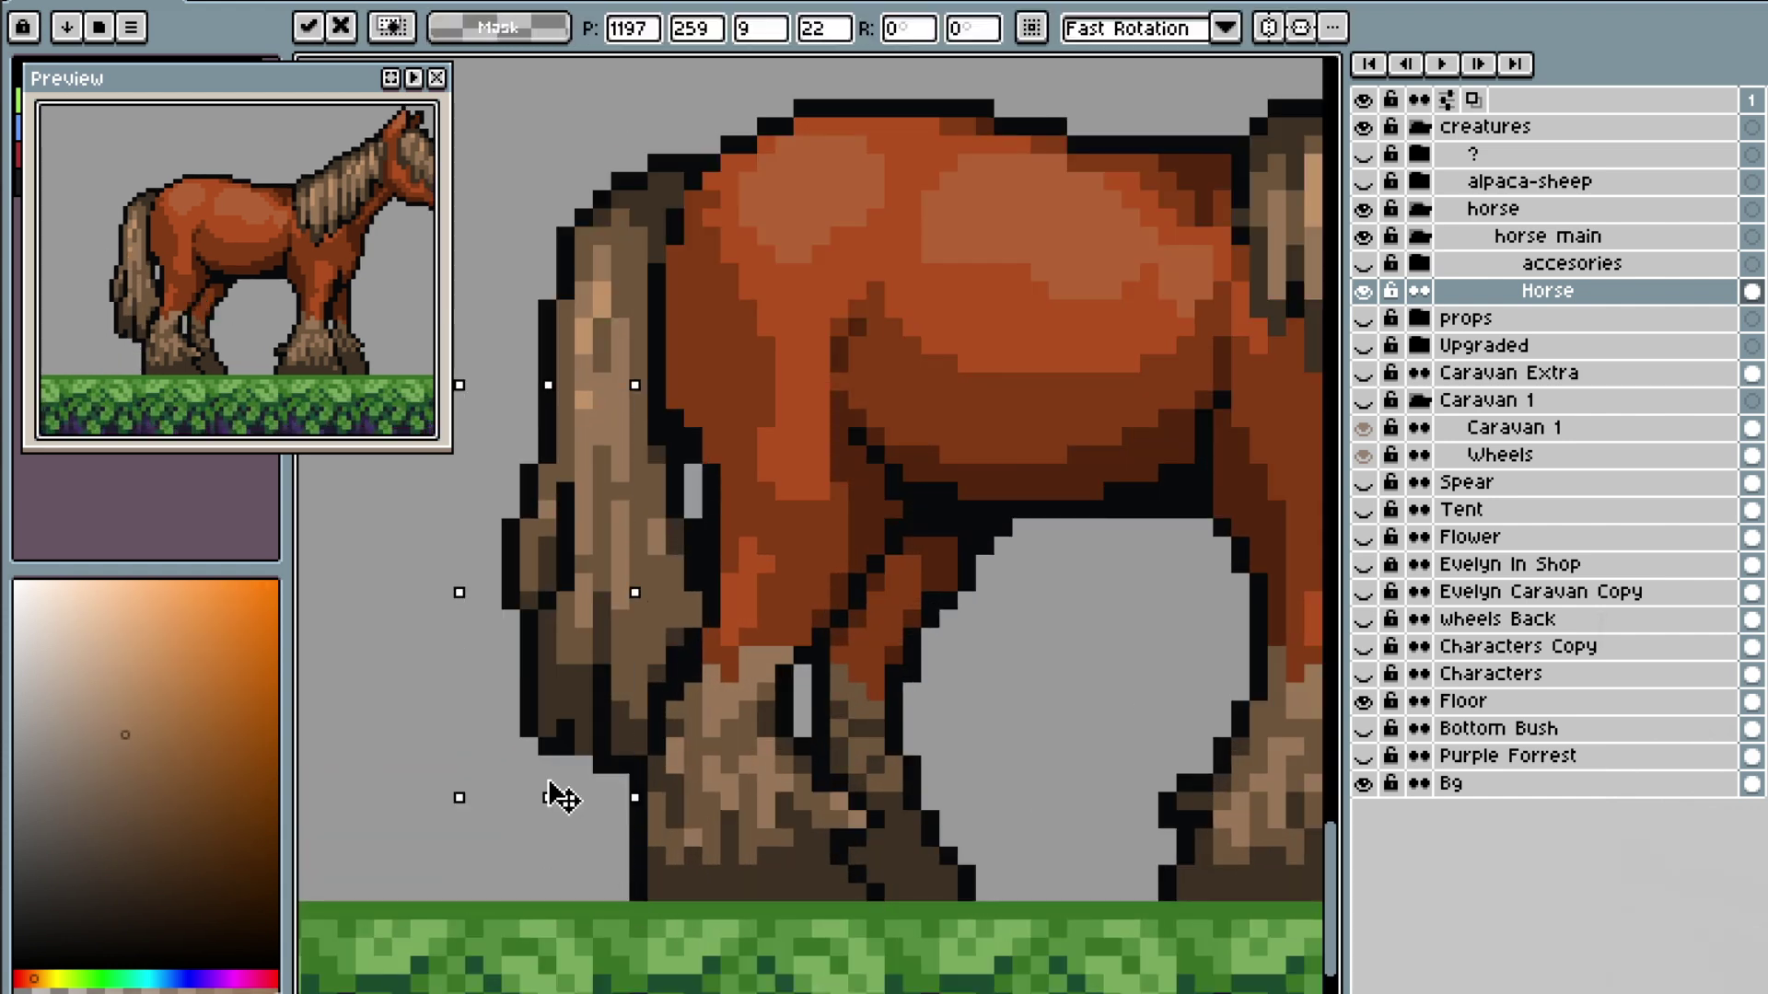
drag(550, 784, 549, 769)
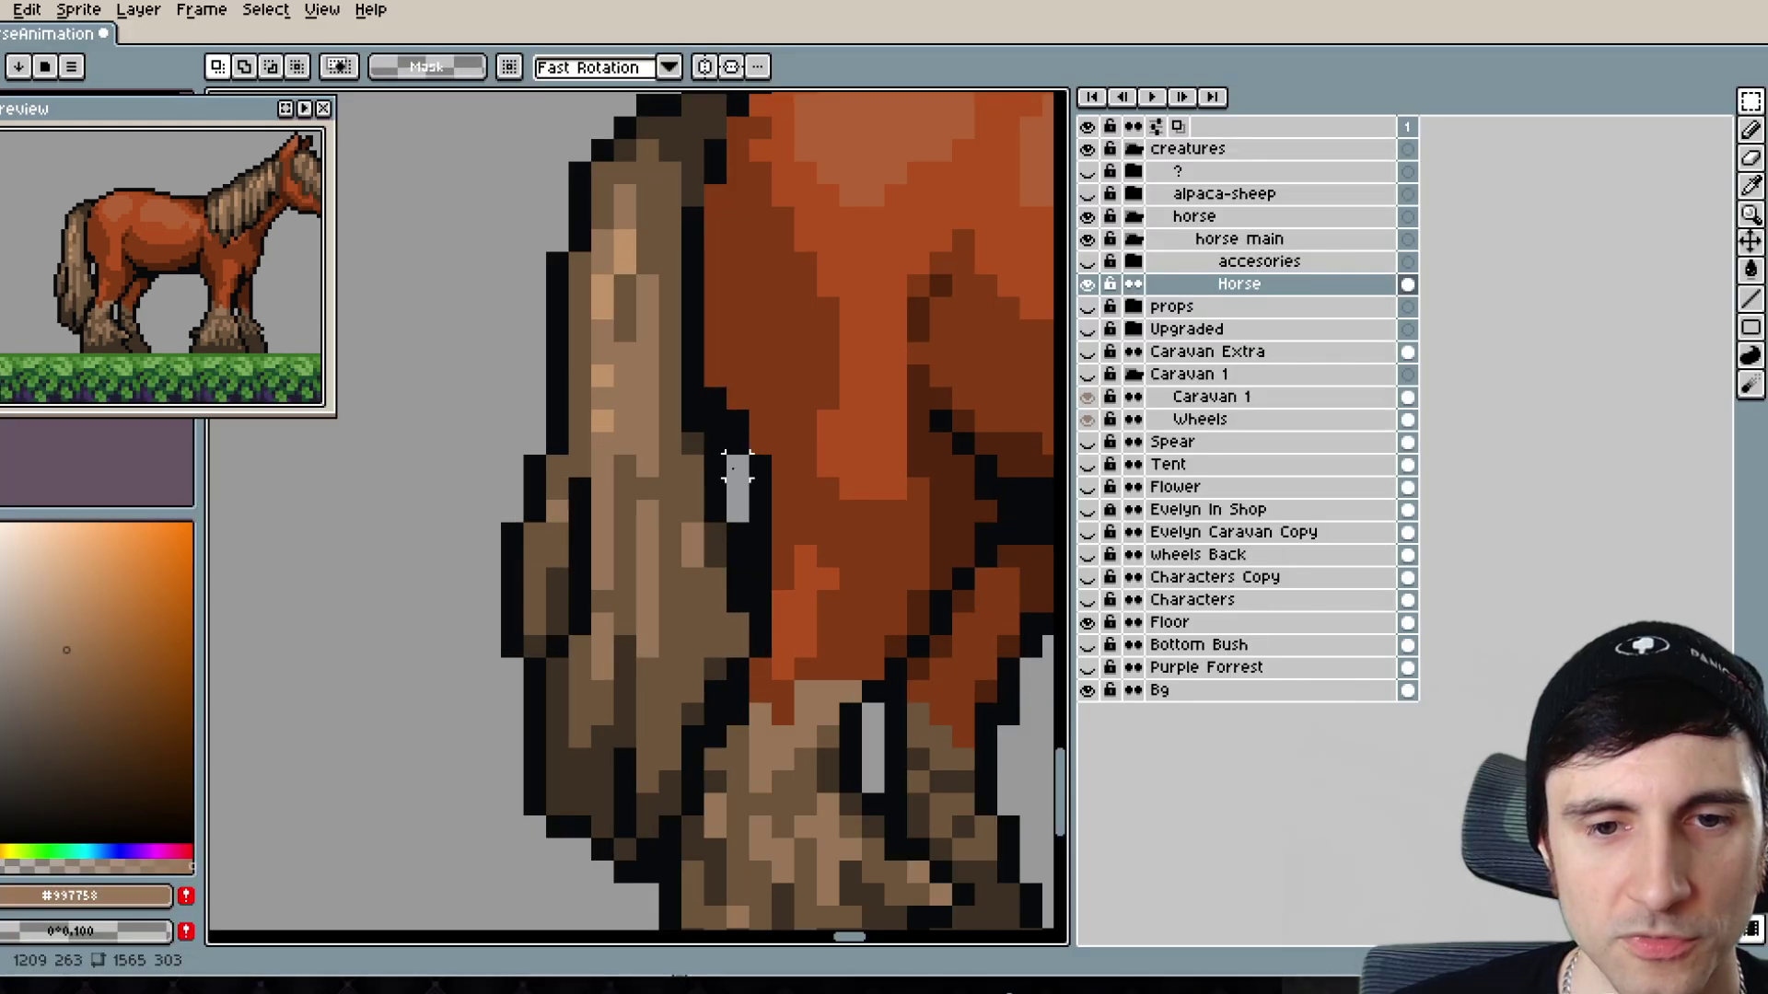
- Select the whole tail with combined rectangular areas that follow its outline against the hind leg and rump
drag(735, 467, 663, 910)
key(u)
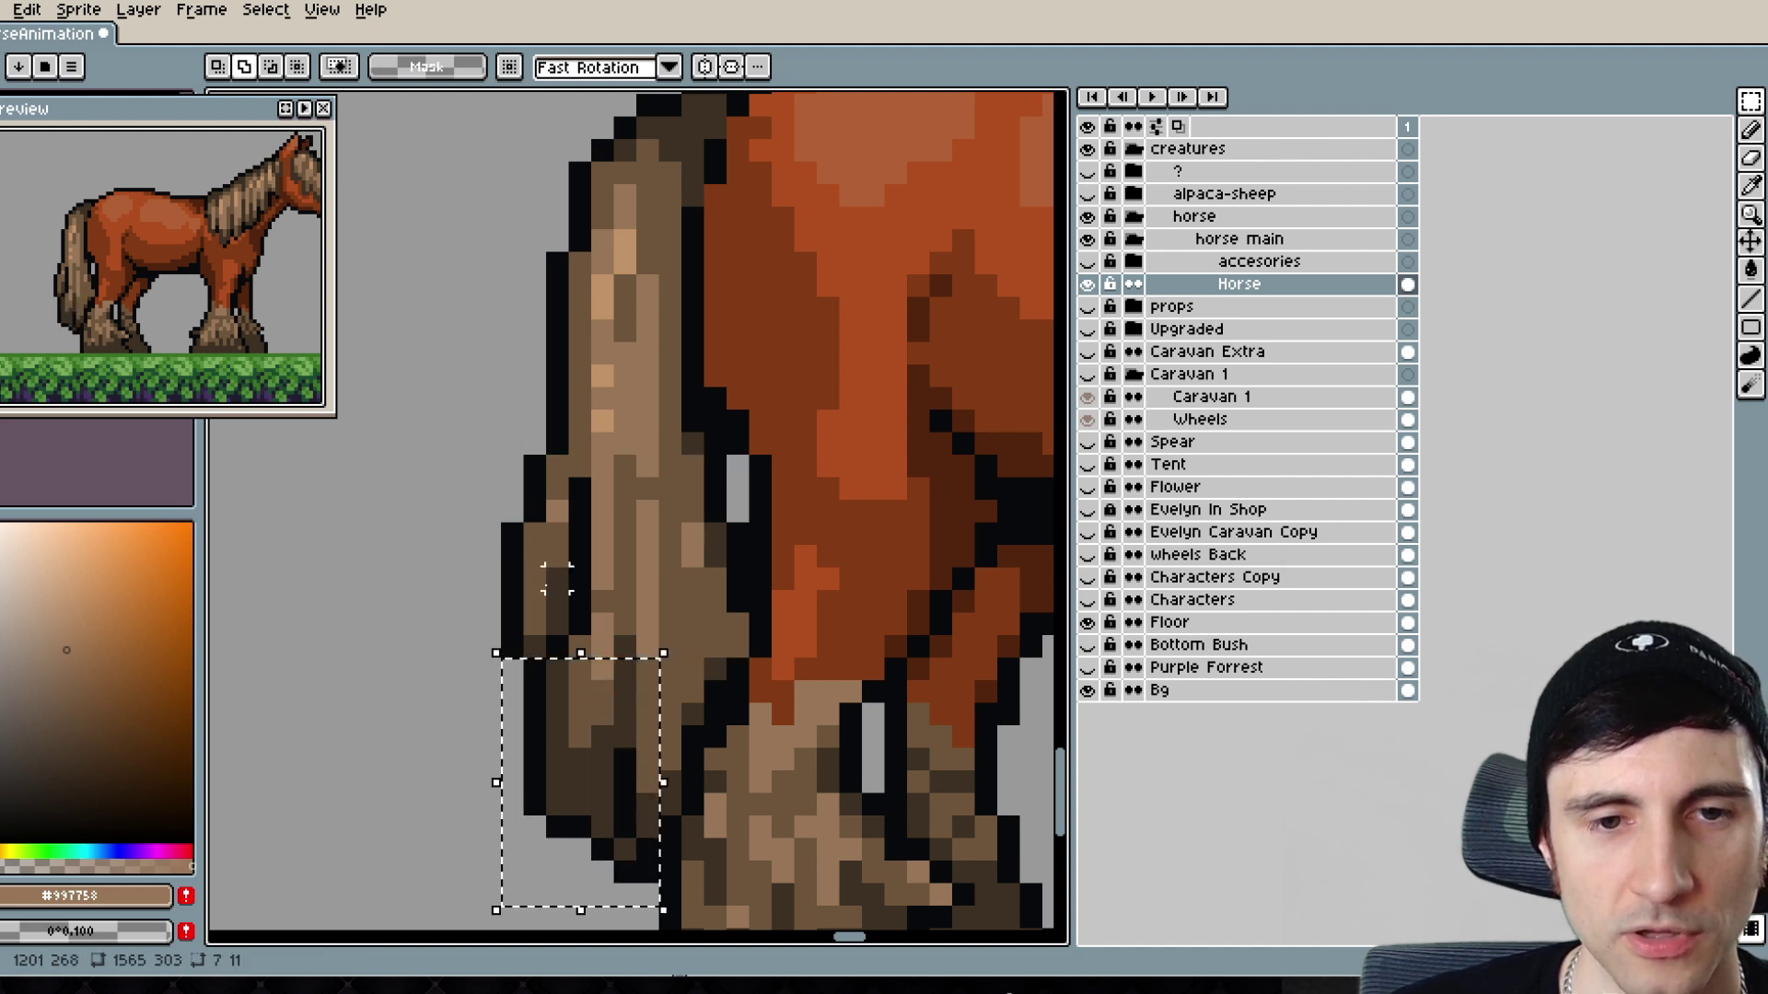
drag(497, 465, 726, 637)
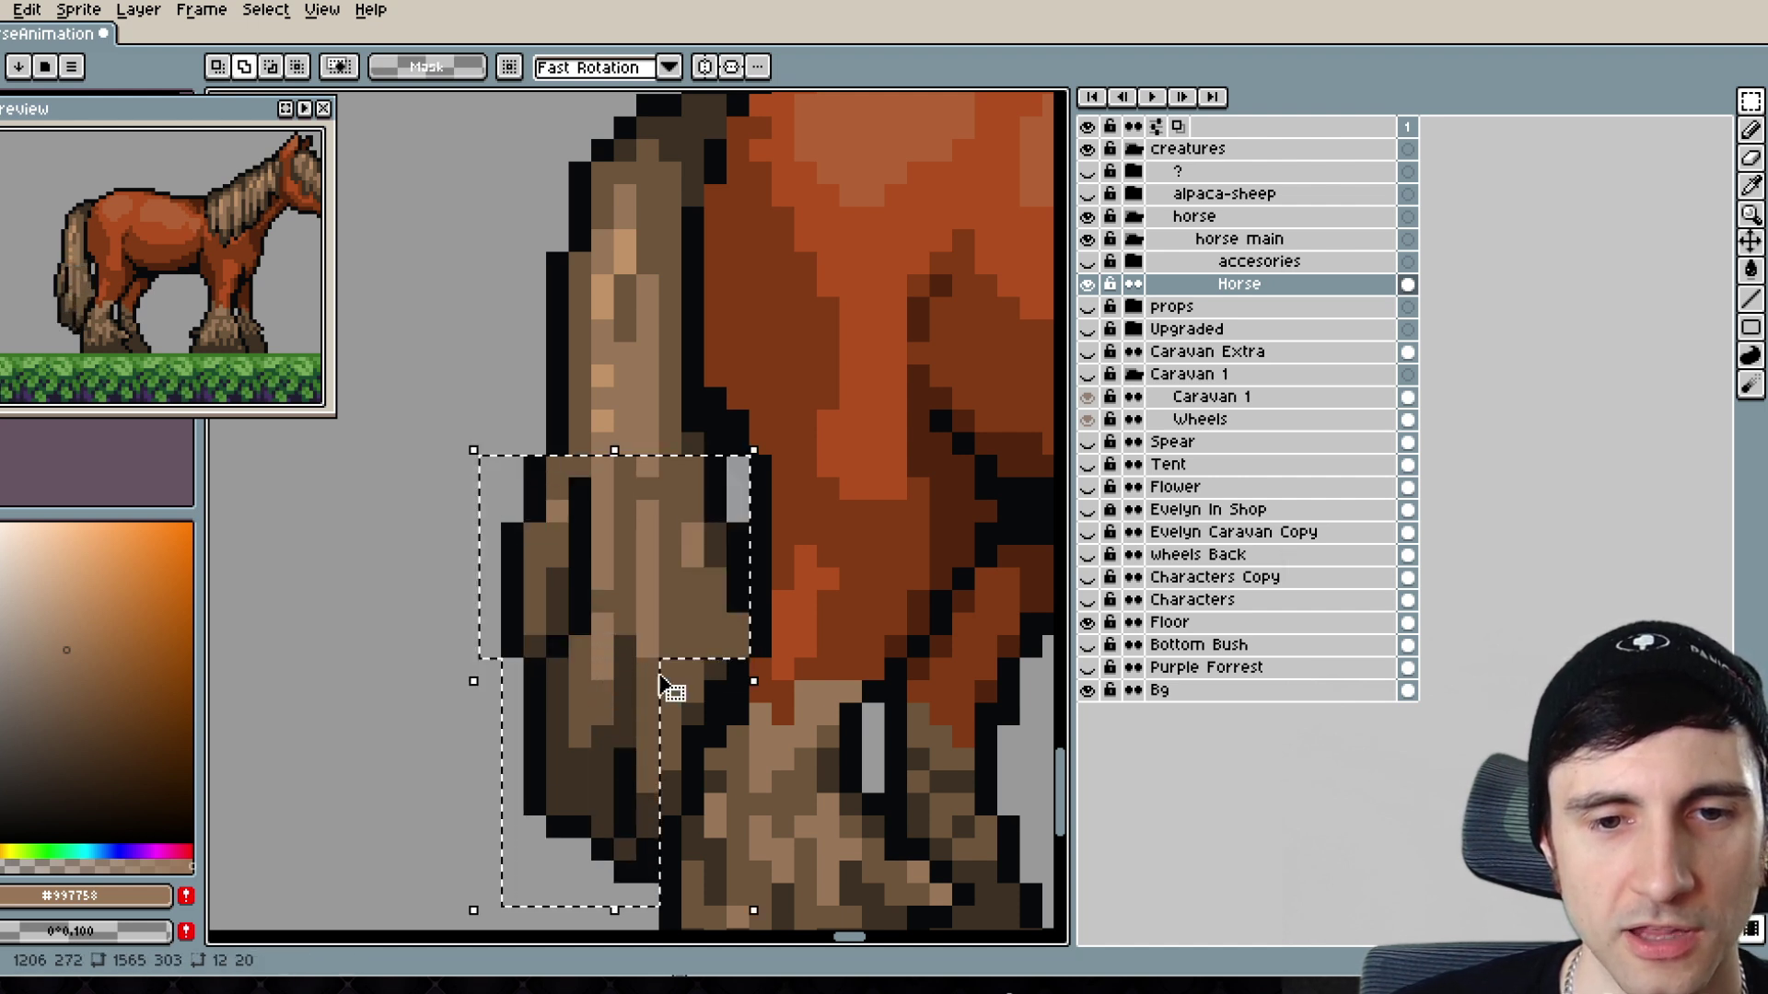
drag(617, 637, 710, 670)
drag(625, 670, 671, 804)
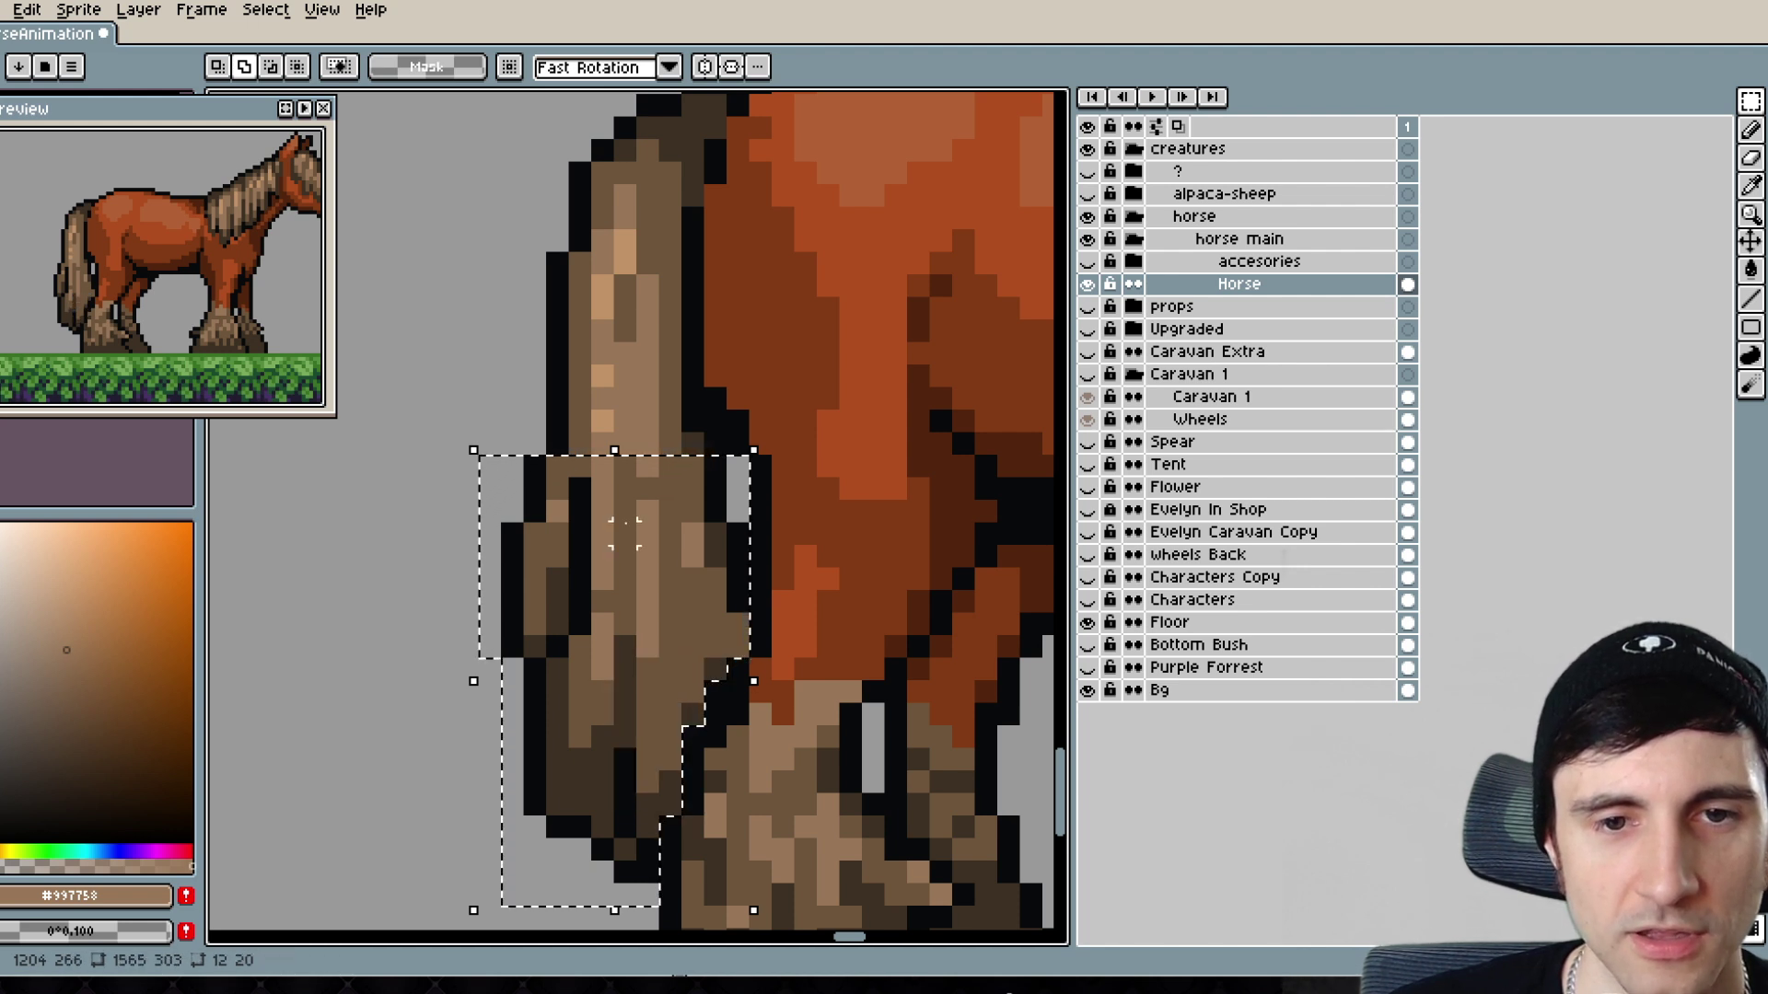
drag(694, 466, 536, 443)
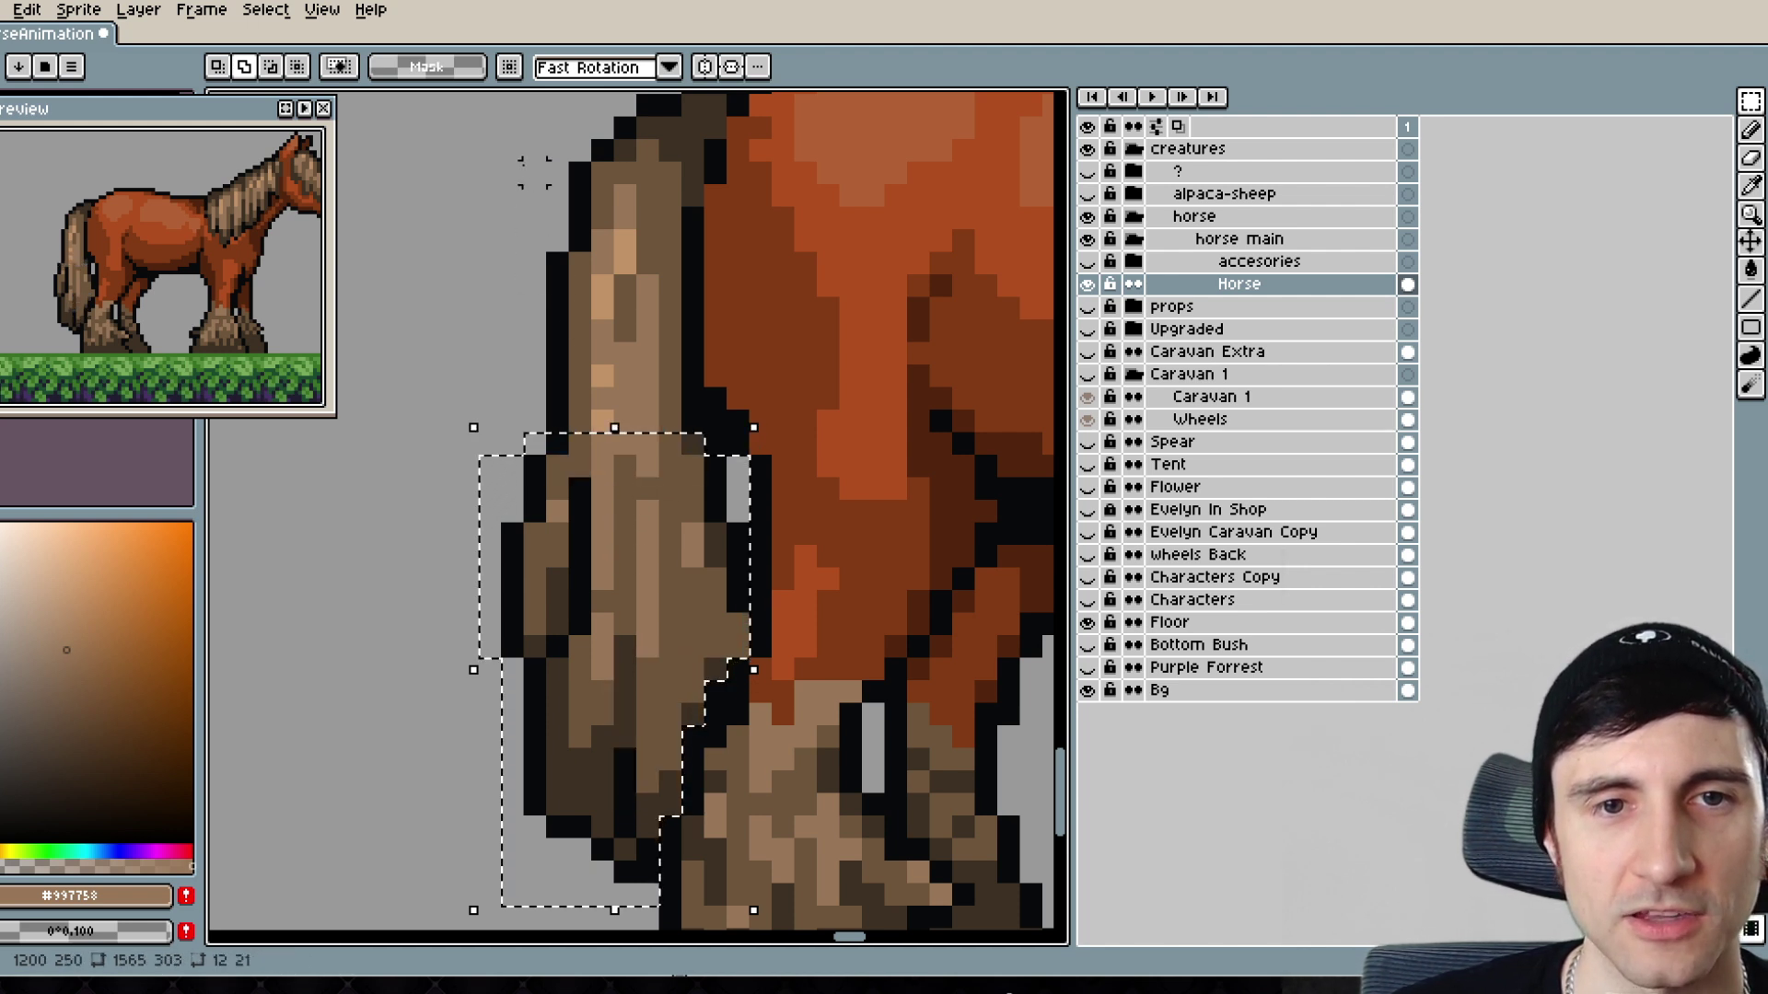
drag(527, 118, 577, 295)
scroll(737, 430, up, 5)
drag(644, 365, 643, 296)
scroll(688, 609, down, 2)
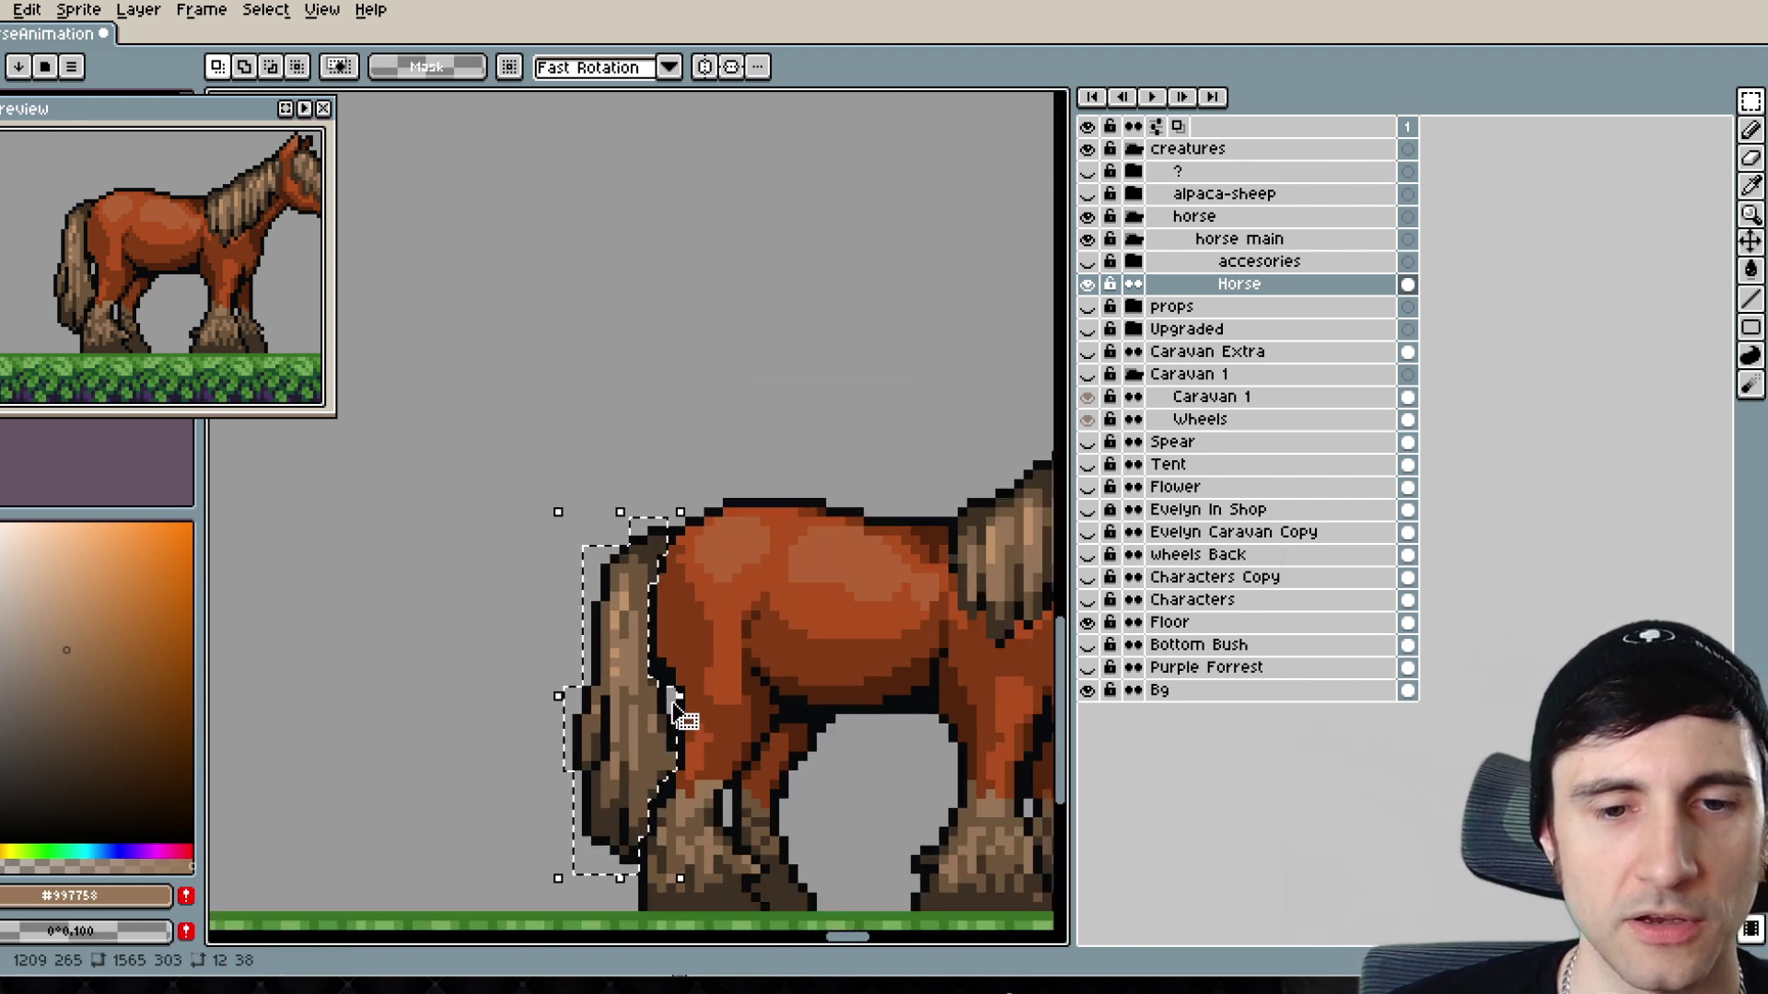
- Cut the selected tail out of the Horse layer and paste it into a new layer above it
key(Delete)
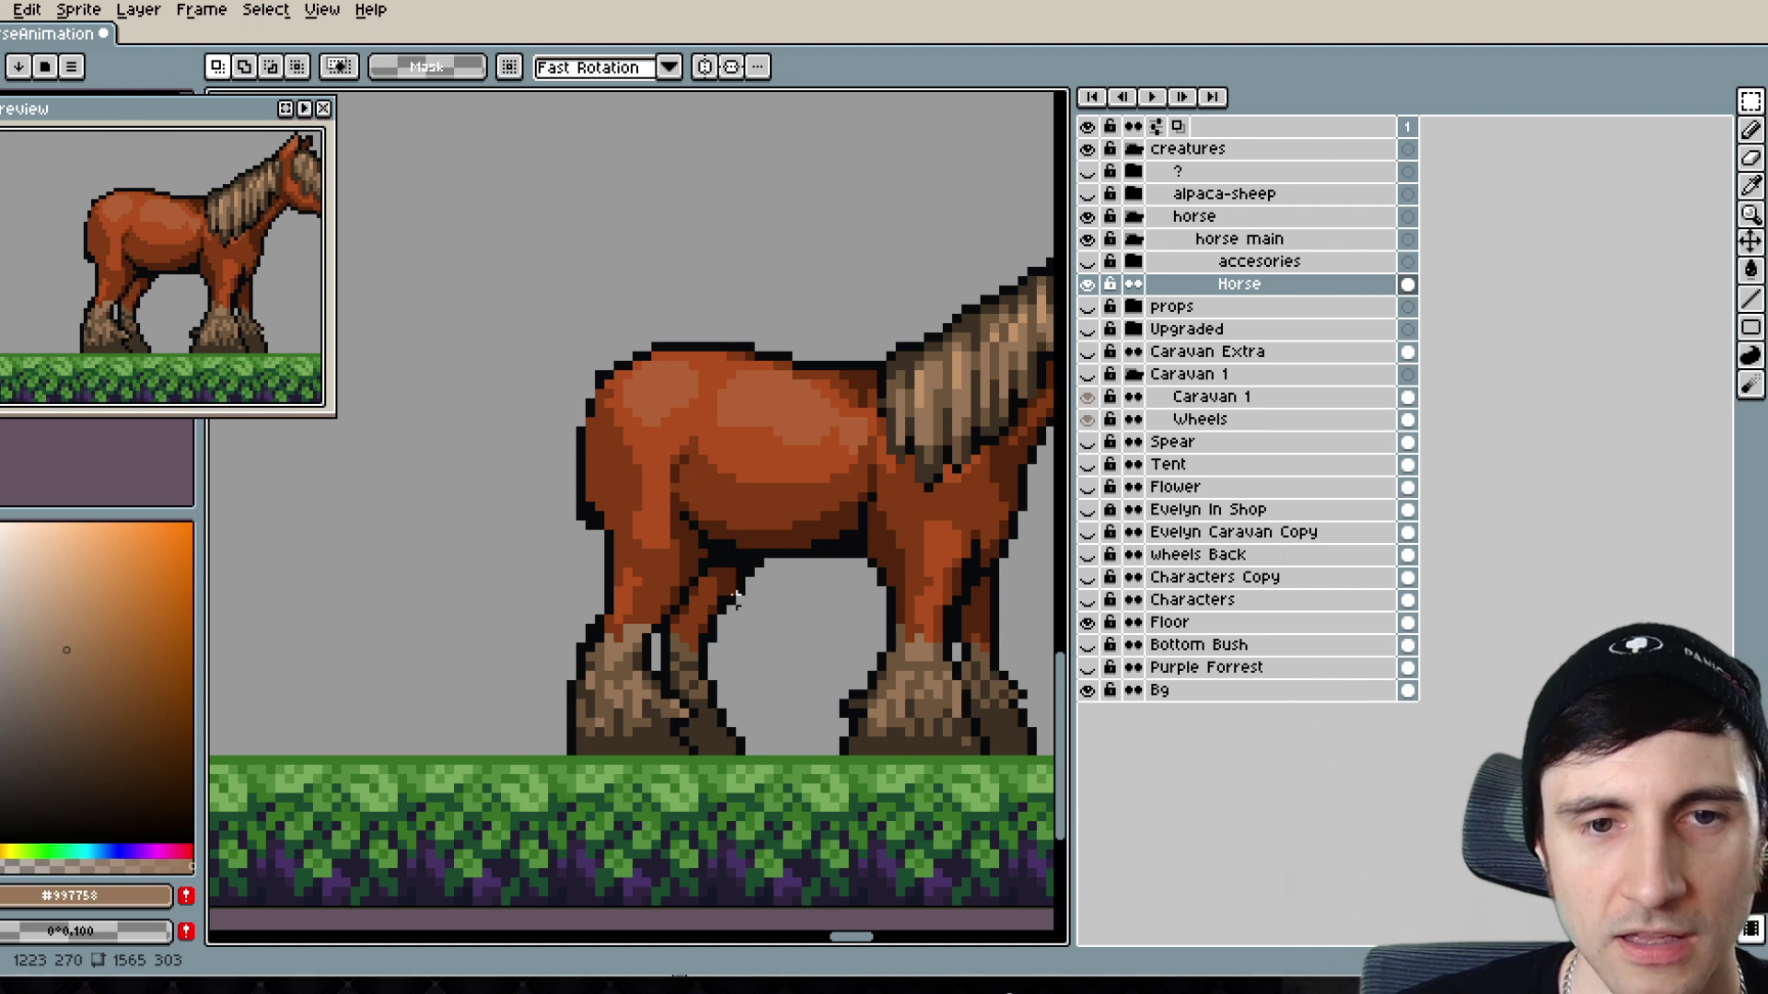
scroll(735, 596, up, 1)
right_click(1230, 290)
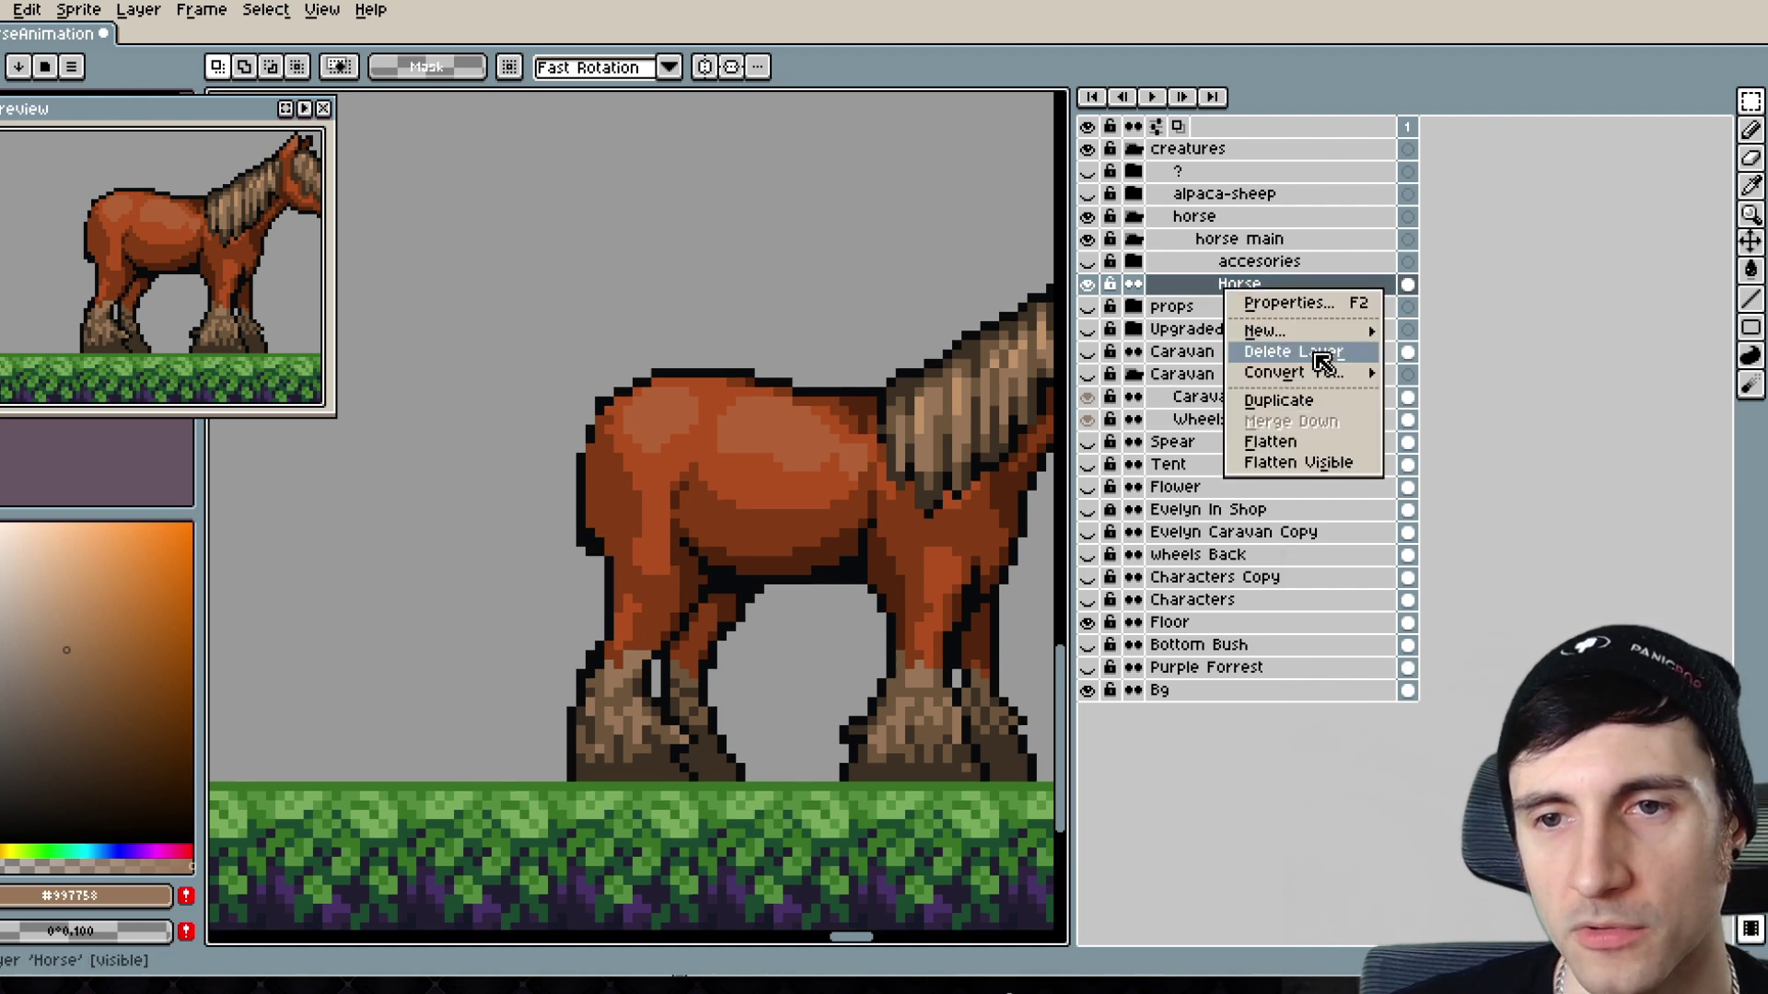
mouse_move(1278, 341)
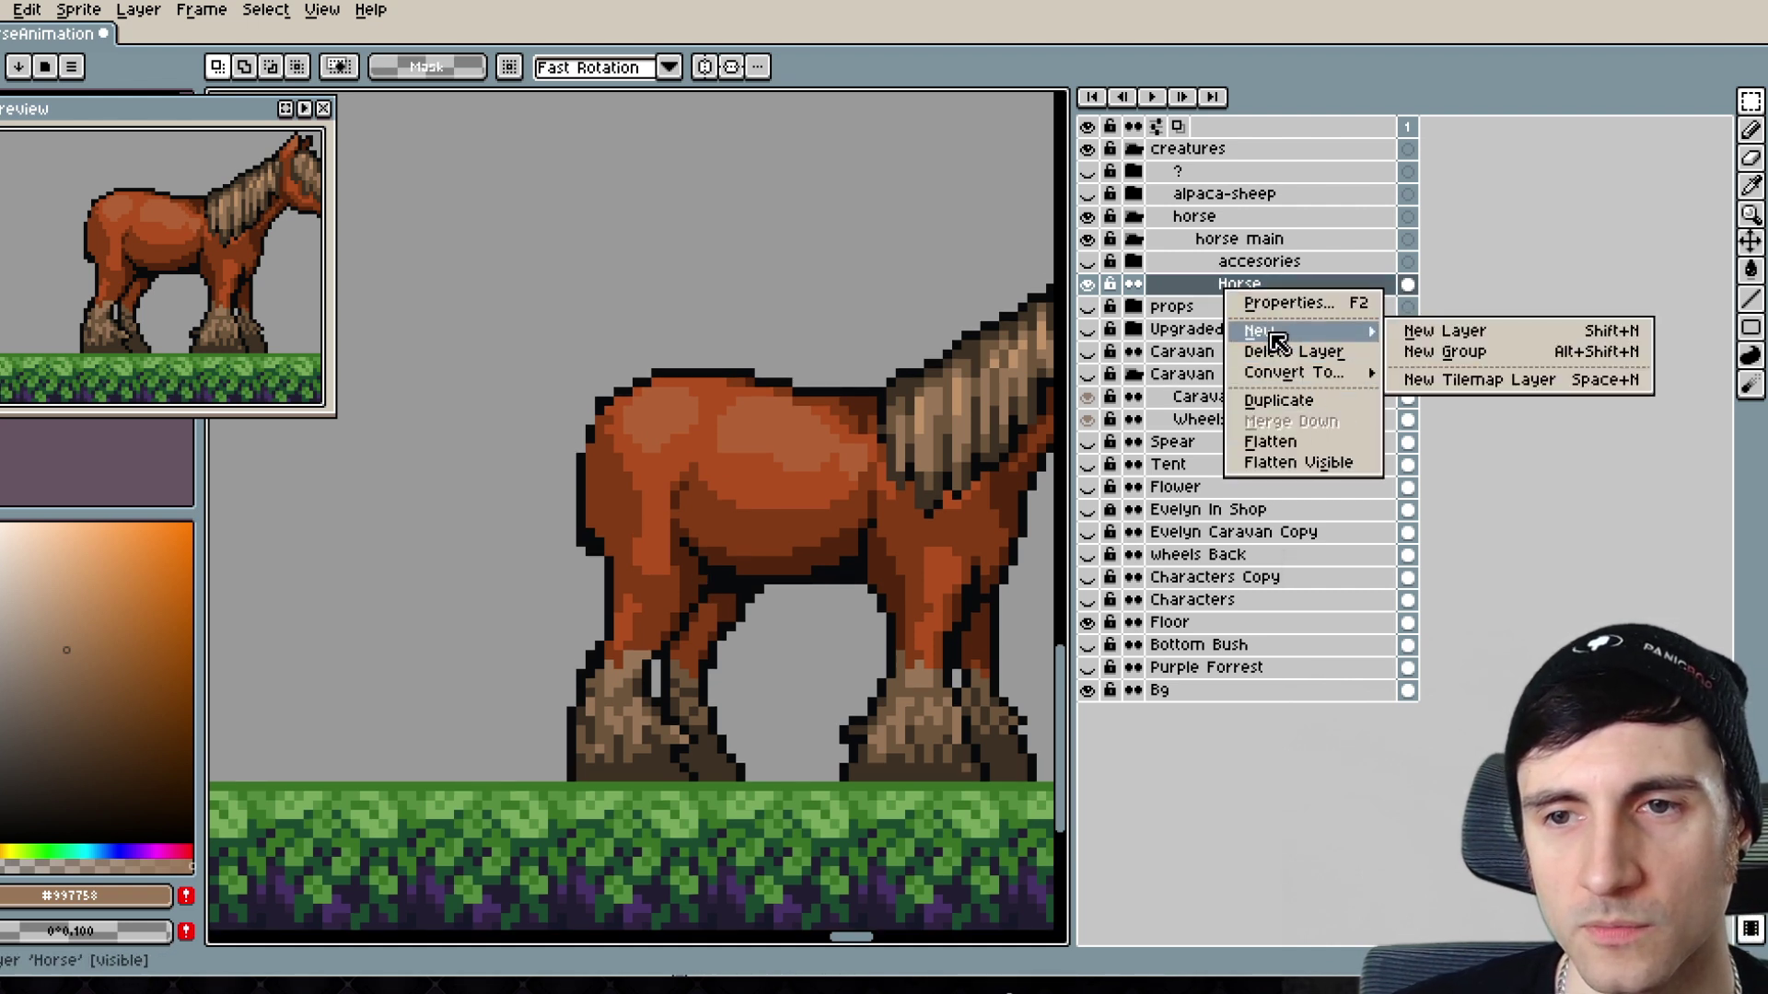
click(1437, 331)
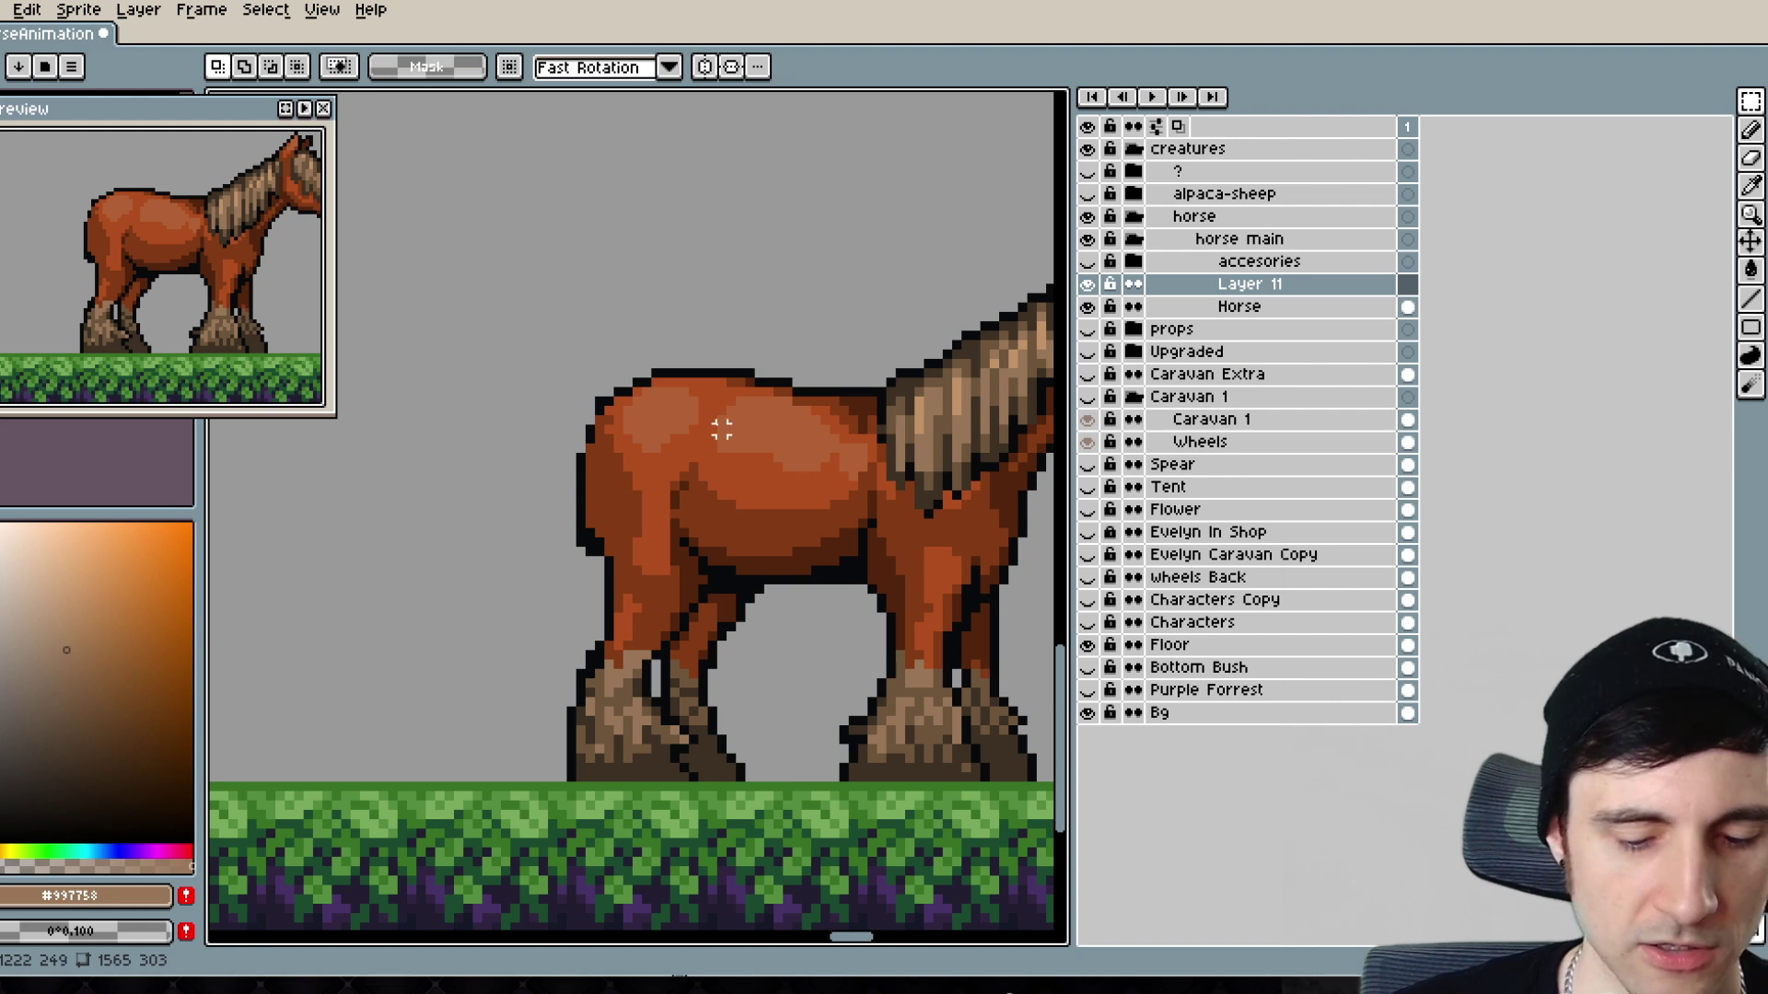
key(ctrl+v)
key(ctrl+d)
- Name the new layer Tail and place it below the Horse layer
drag(598, 487, 607, 490)
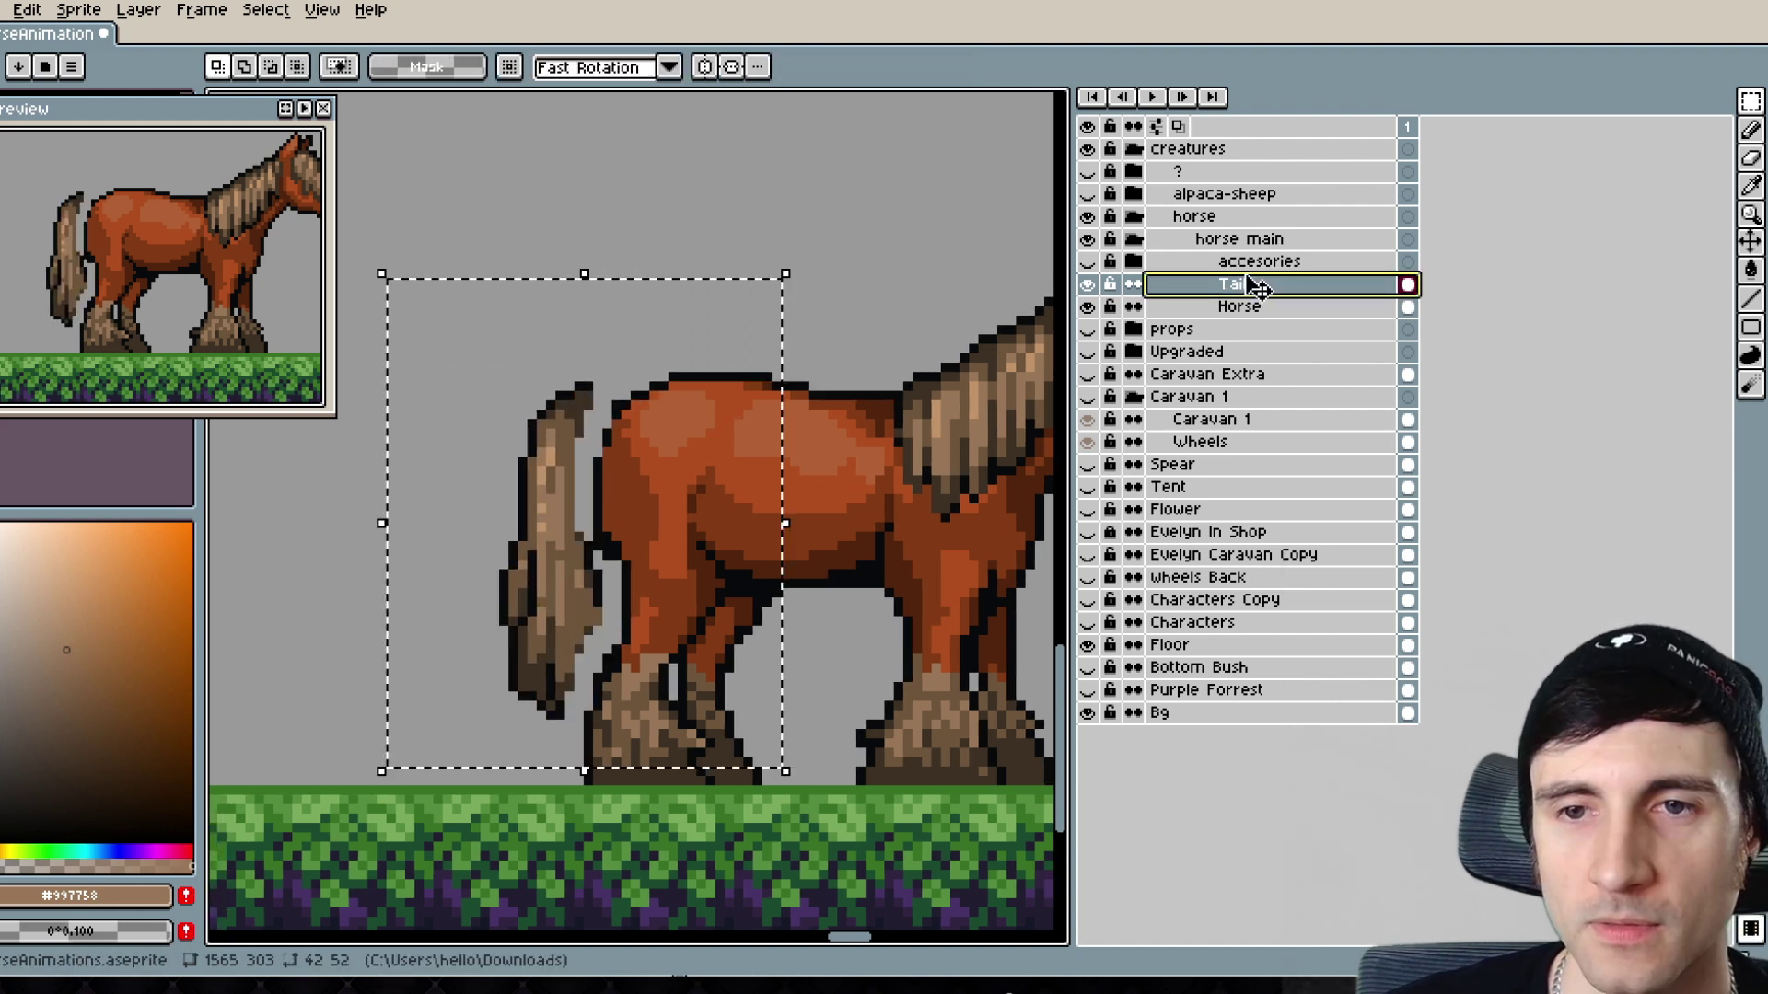
drag(1248, 278, 1252, 318)
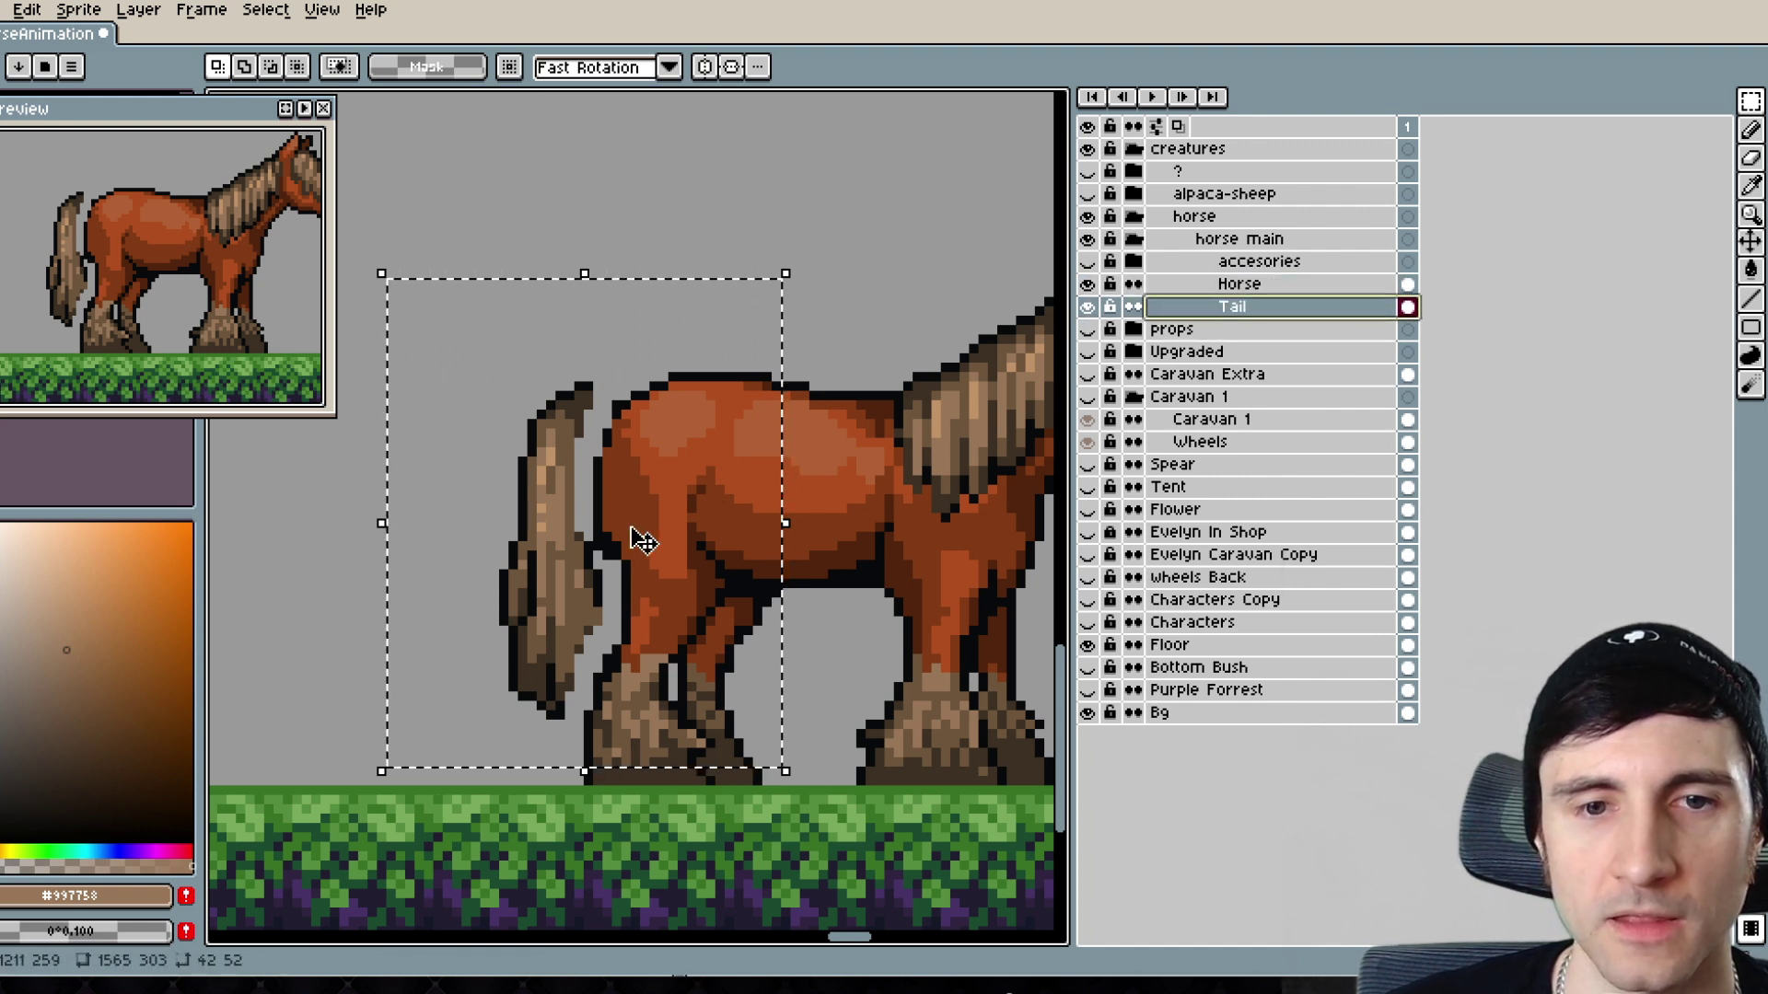
- Move the selected tail against the rump so that it sits behind the horse's body and hind leg
mouse_move(564, 616)
mouse_down()
mouse_move(613, 608)
mouse_move(547, 646)
mouse_move(609, 634)
mouse_move(610, 600)
mouse_up()
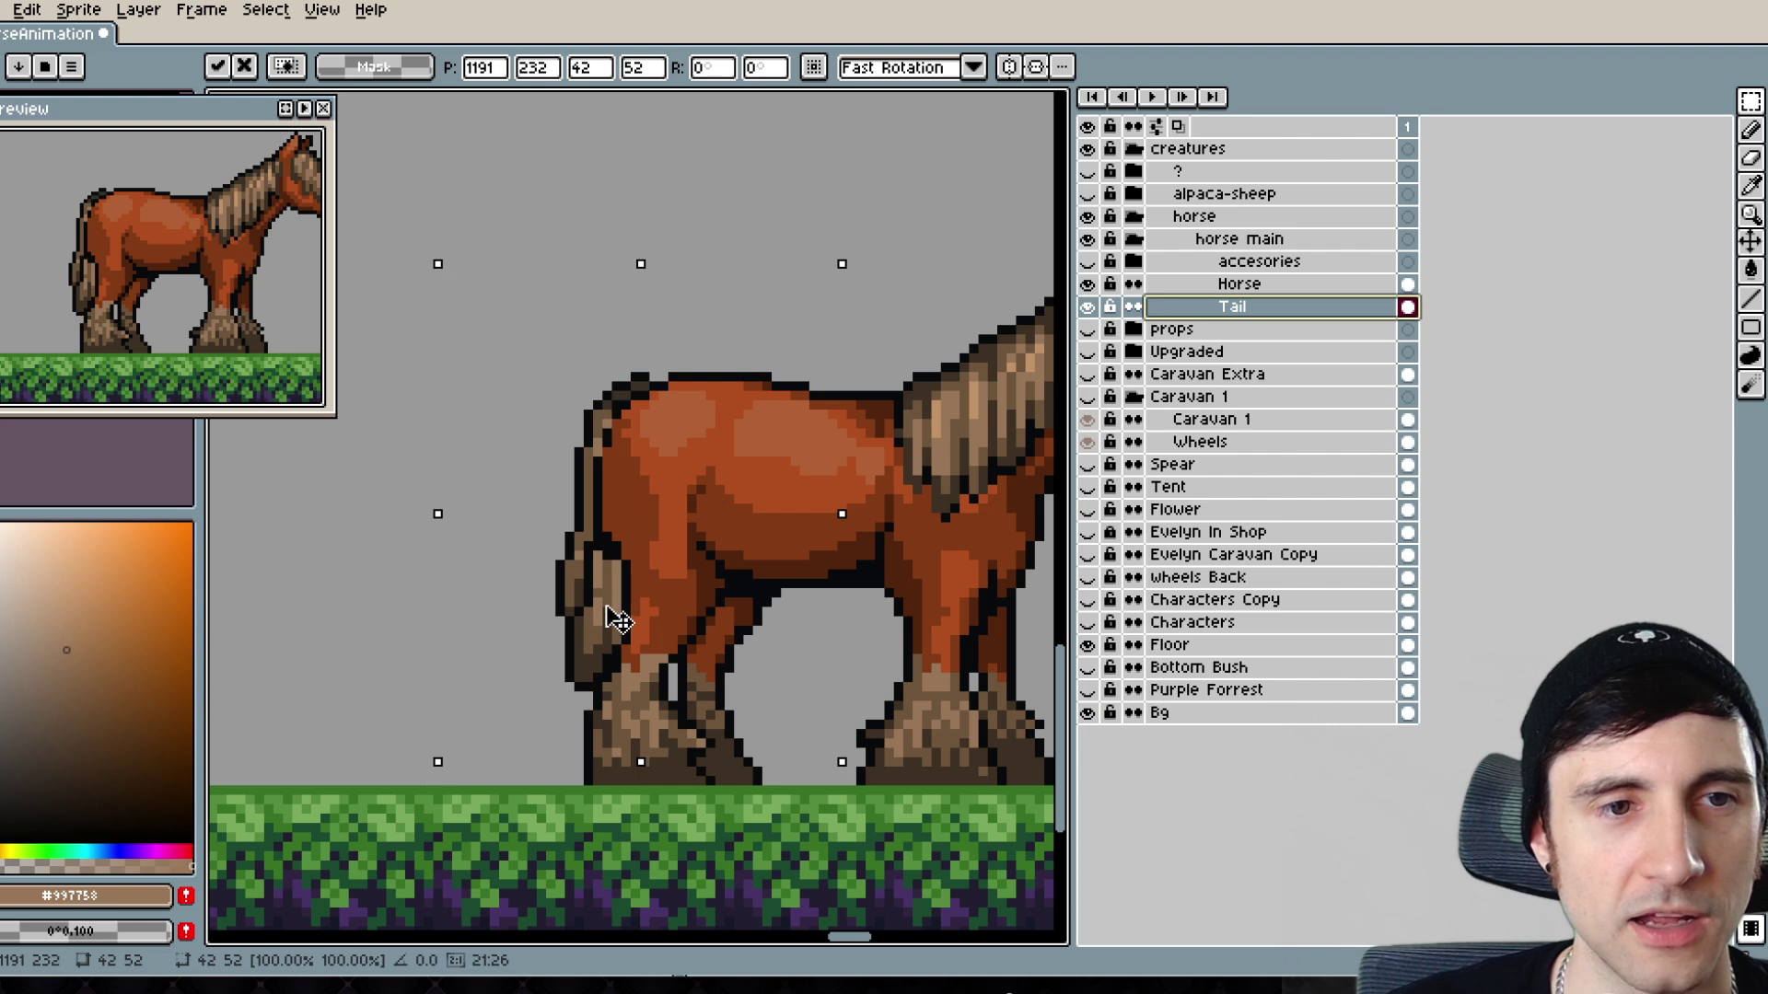
drag(224, 293, 198, 304)
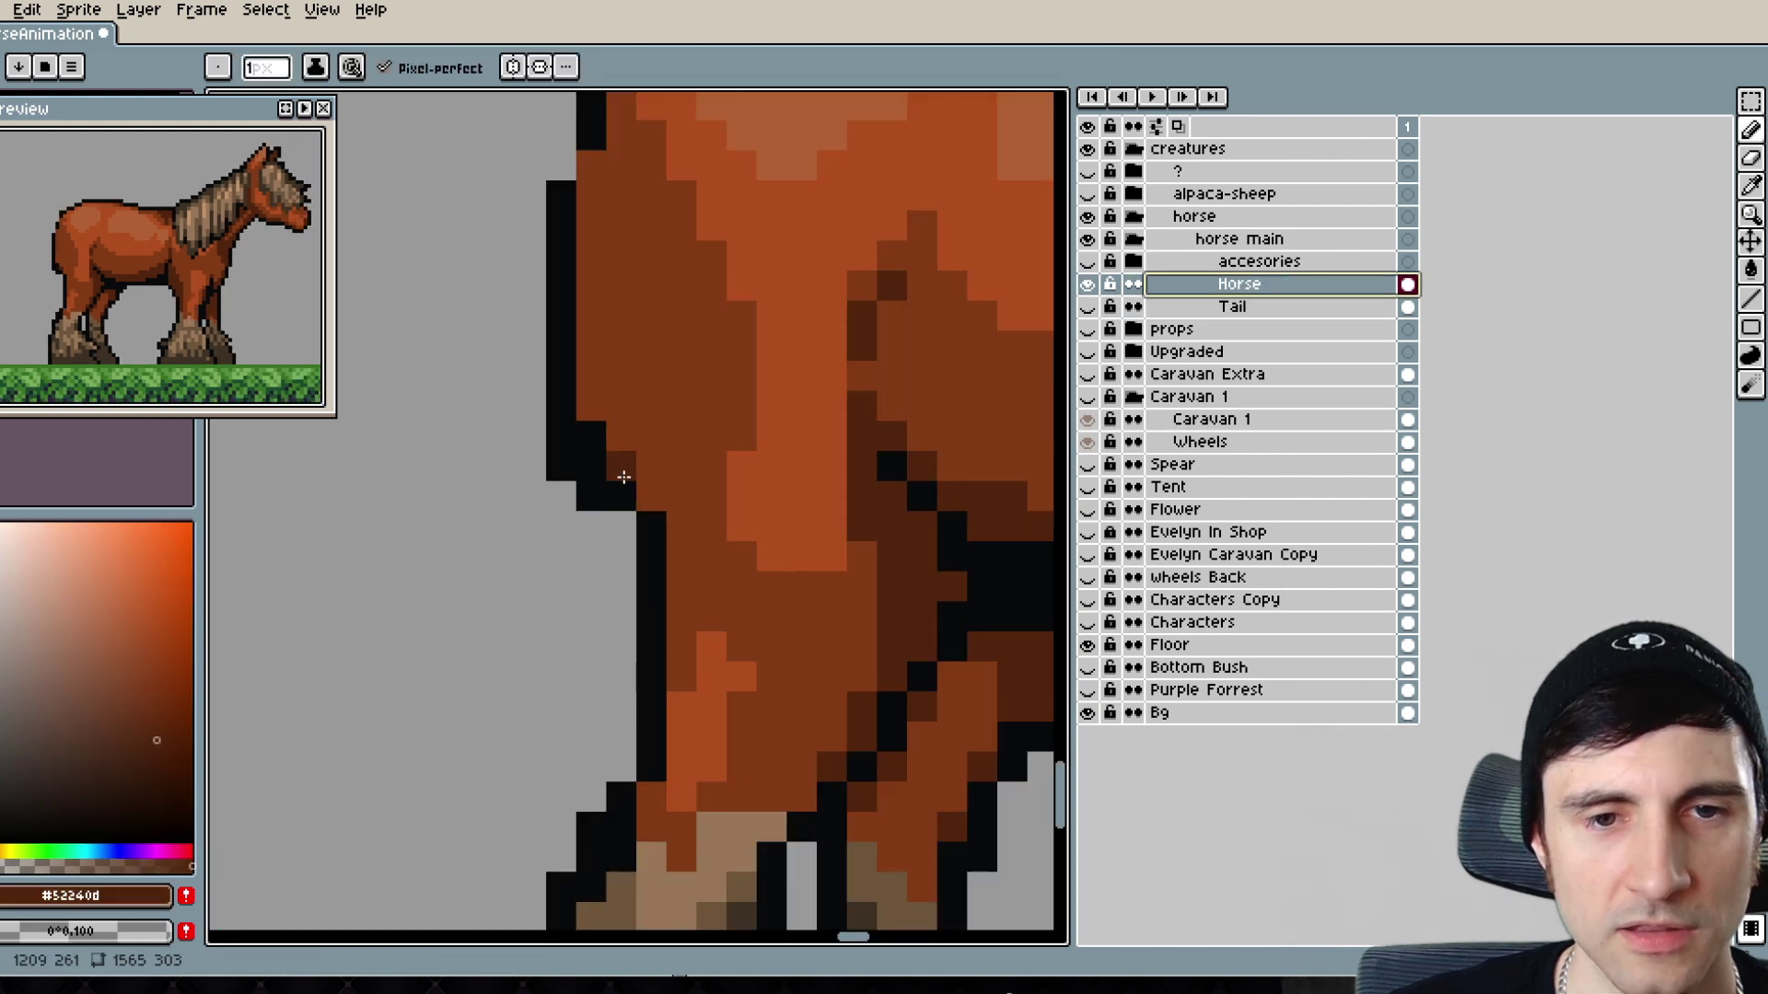
- With the tail hidden, shade the rear edge of the hind leg and rump on the Horse layer in dark brown #52240d
click(609, 448)
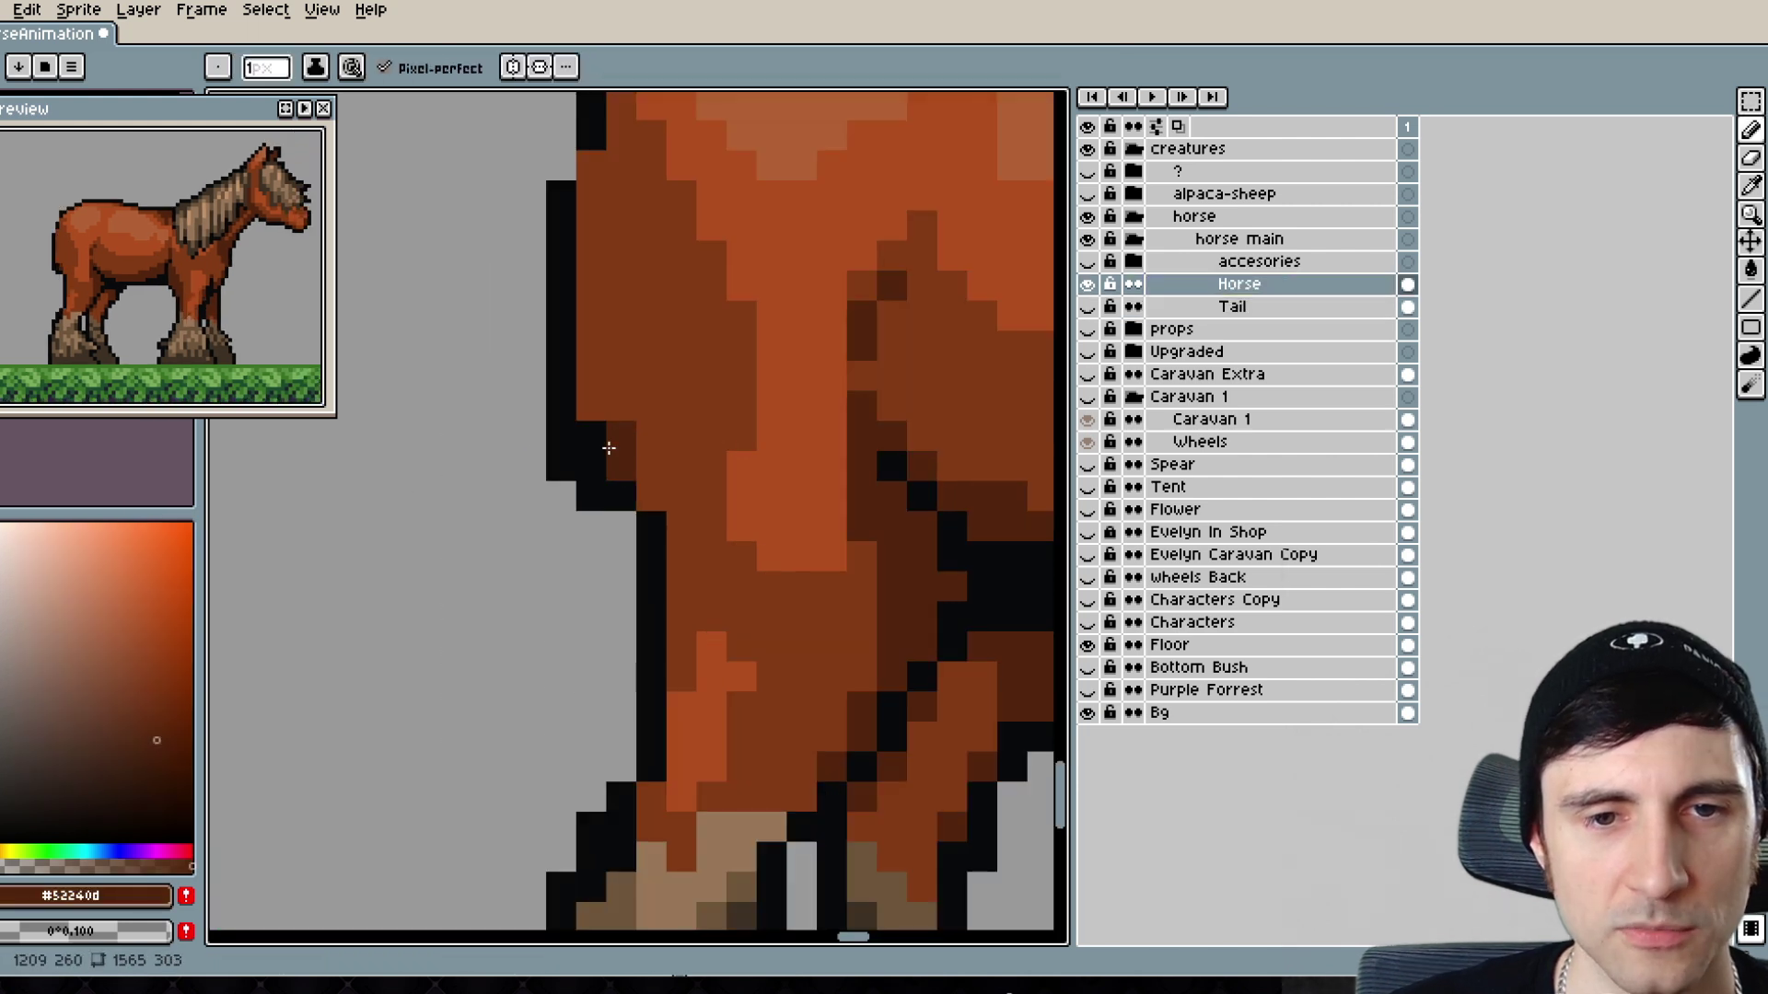
drag(599, 430, 599, 346)
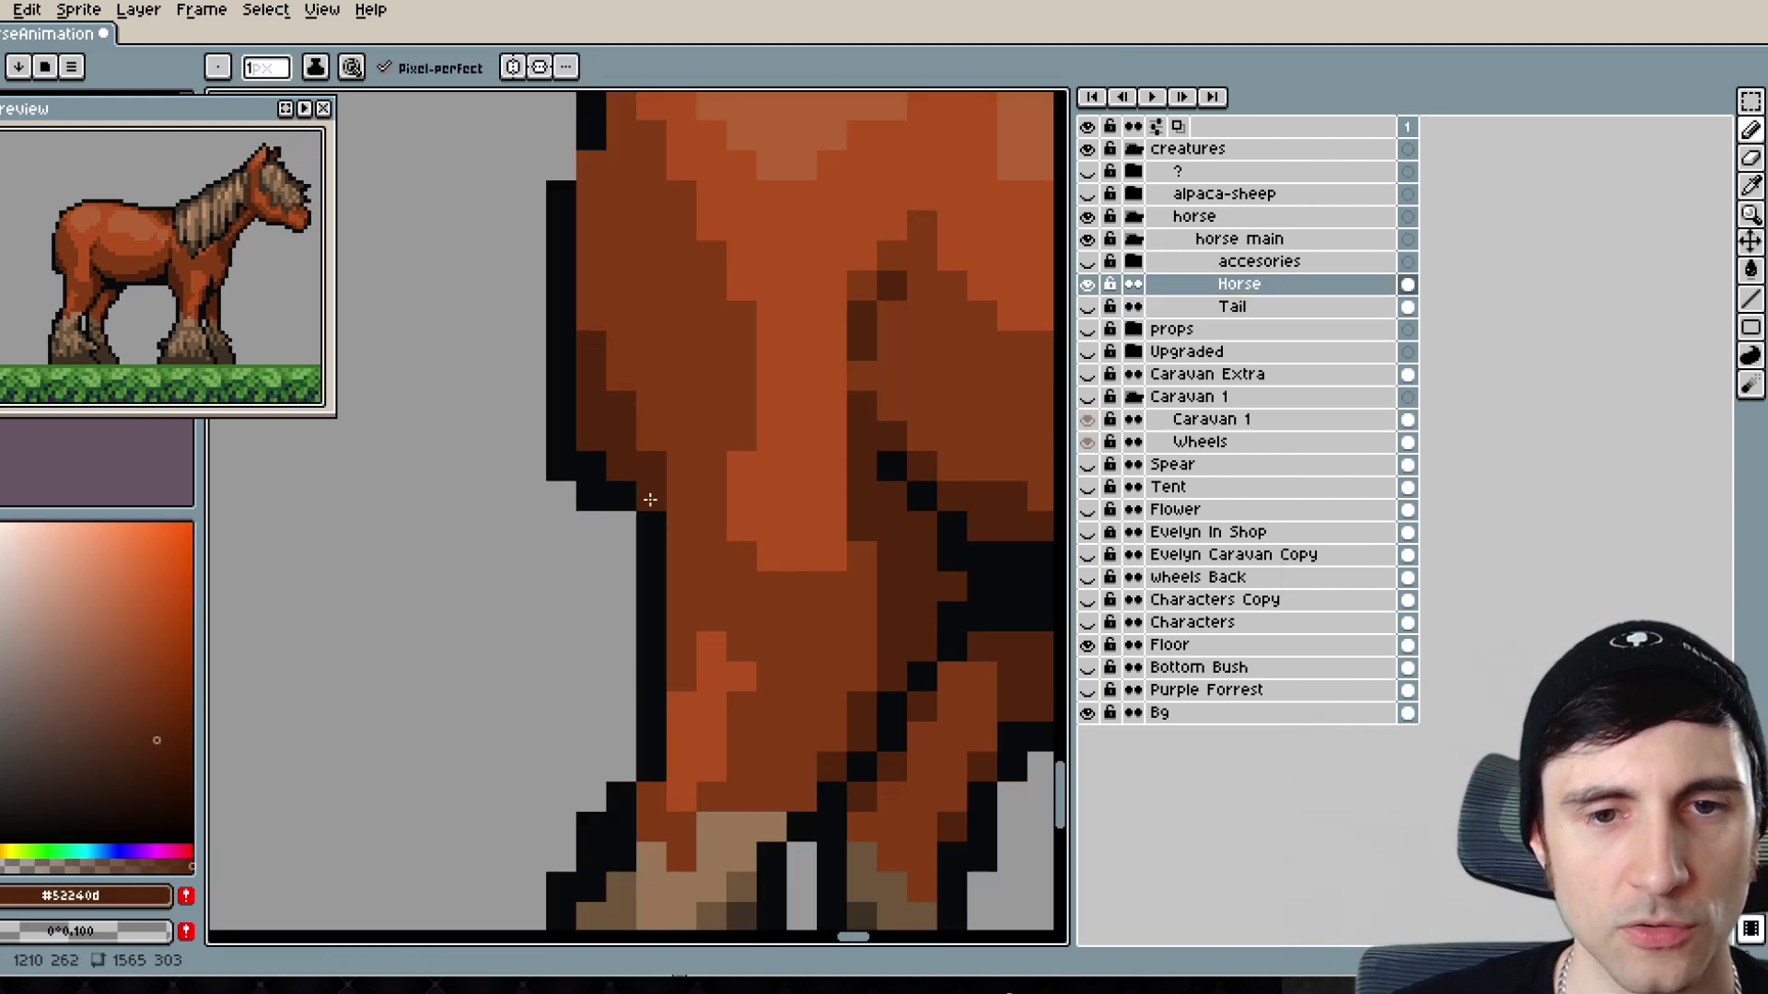
drag(650, 499, 677, 578)
drag(653, 447, 710, 853)
scroll(649, 648, up, 1)
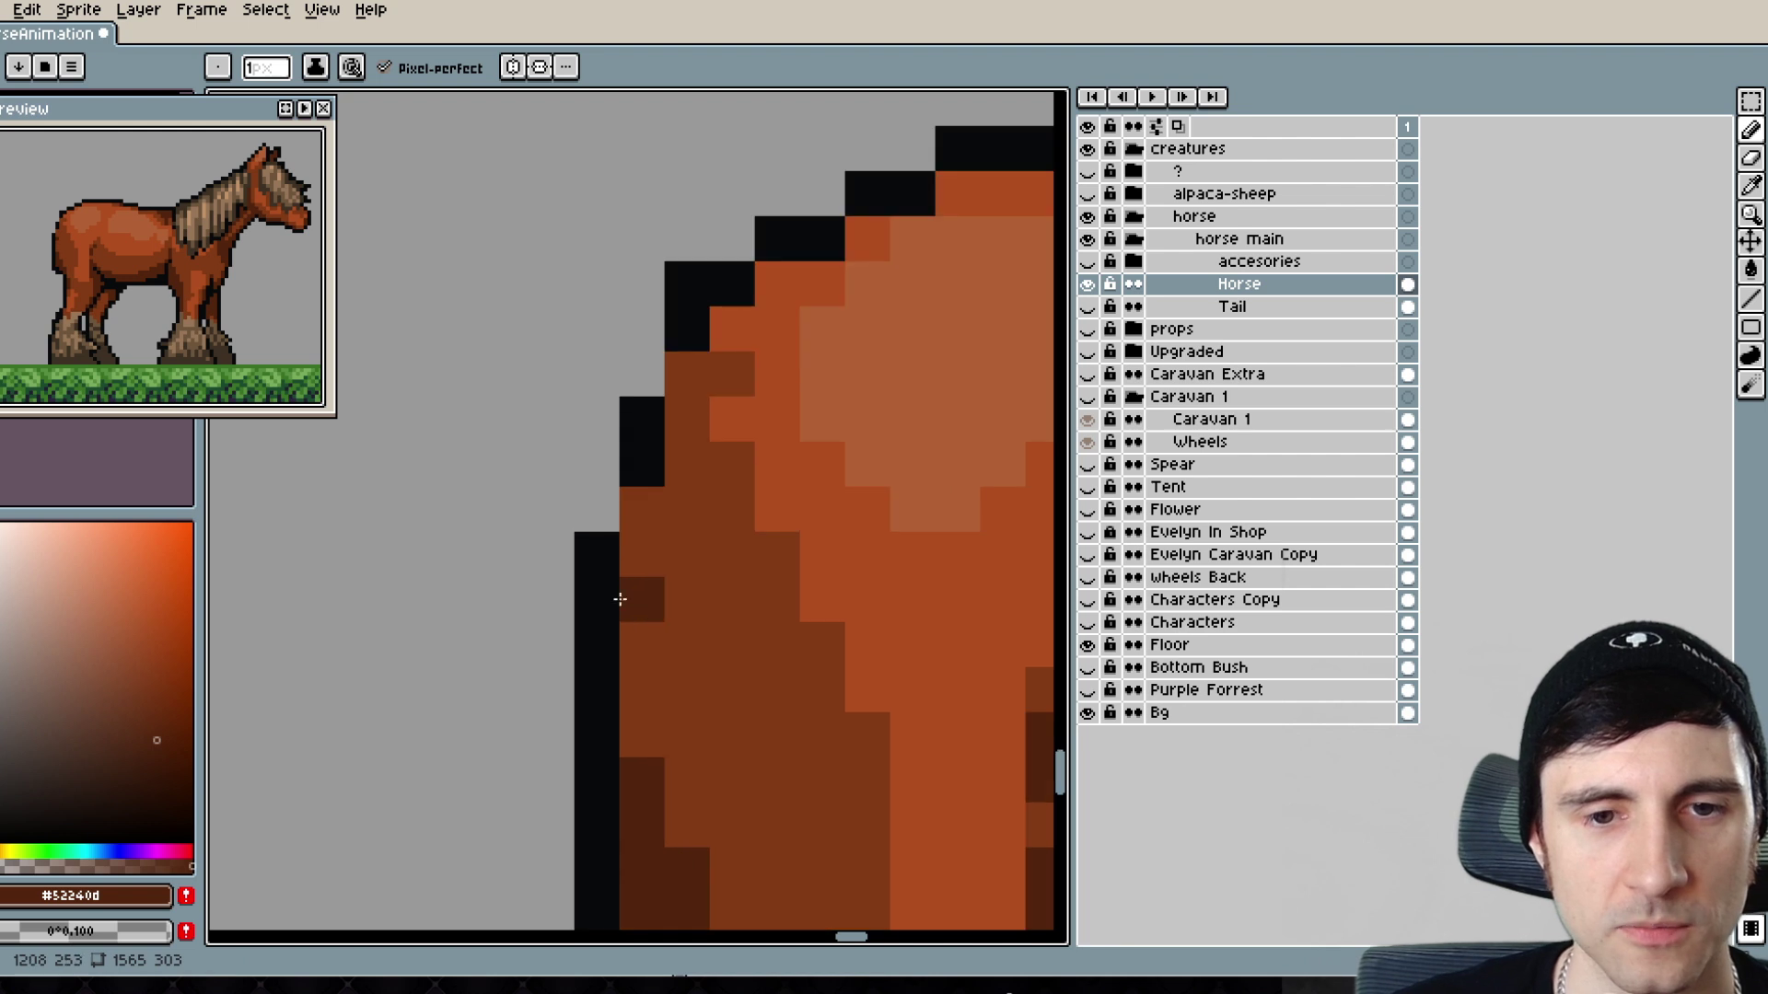
click(639, 745)
click(638, 509)
- Clean up the upper rump on the Horse layer with bright orange-brown fill and a smoother #08090b outline
alt+click(612, 556)
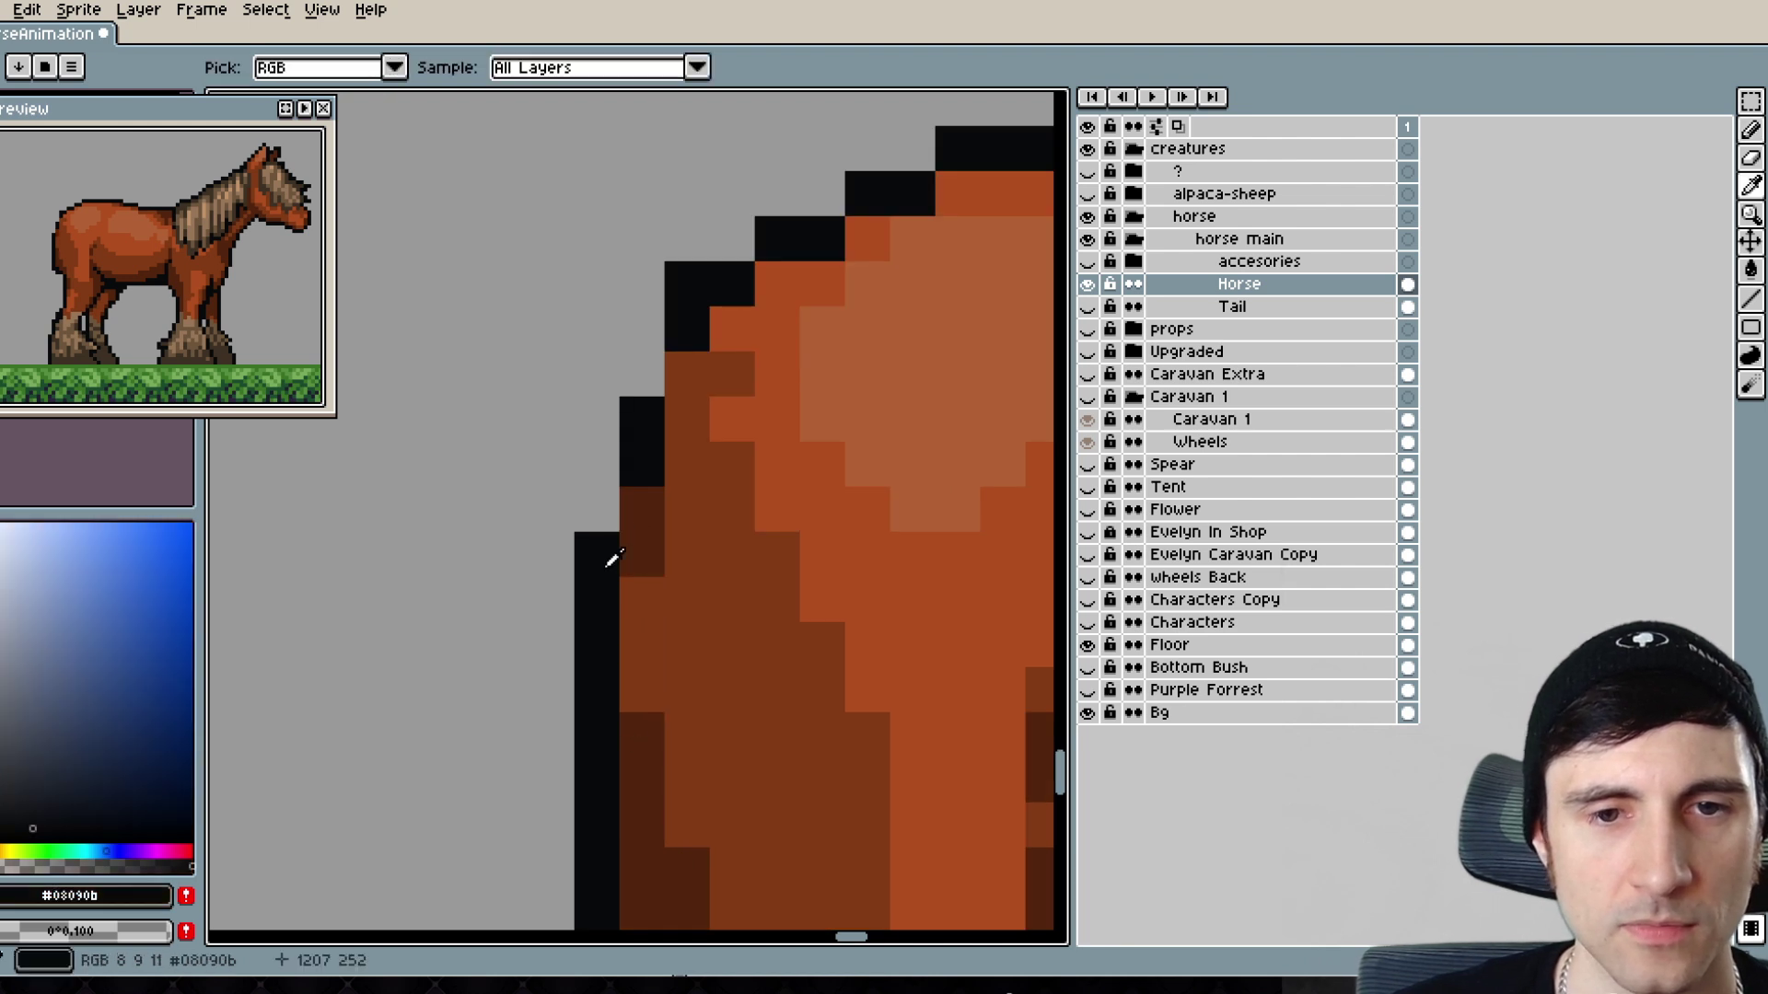
click(1087, 309)
click(1087, 309)
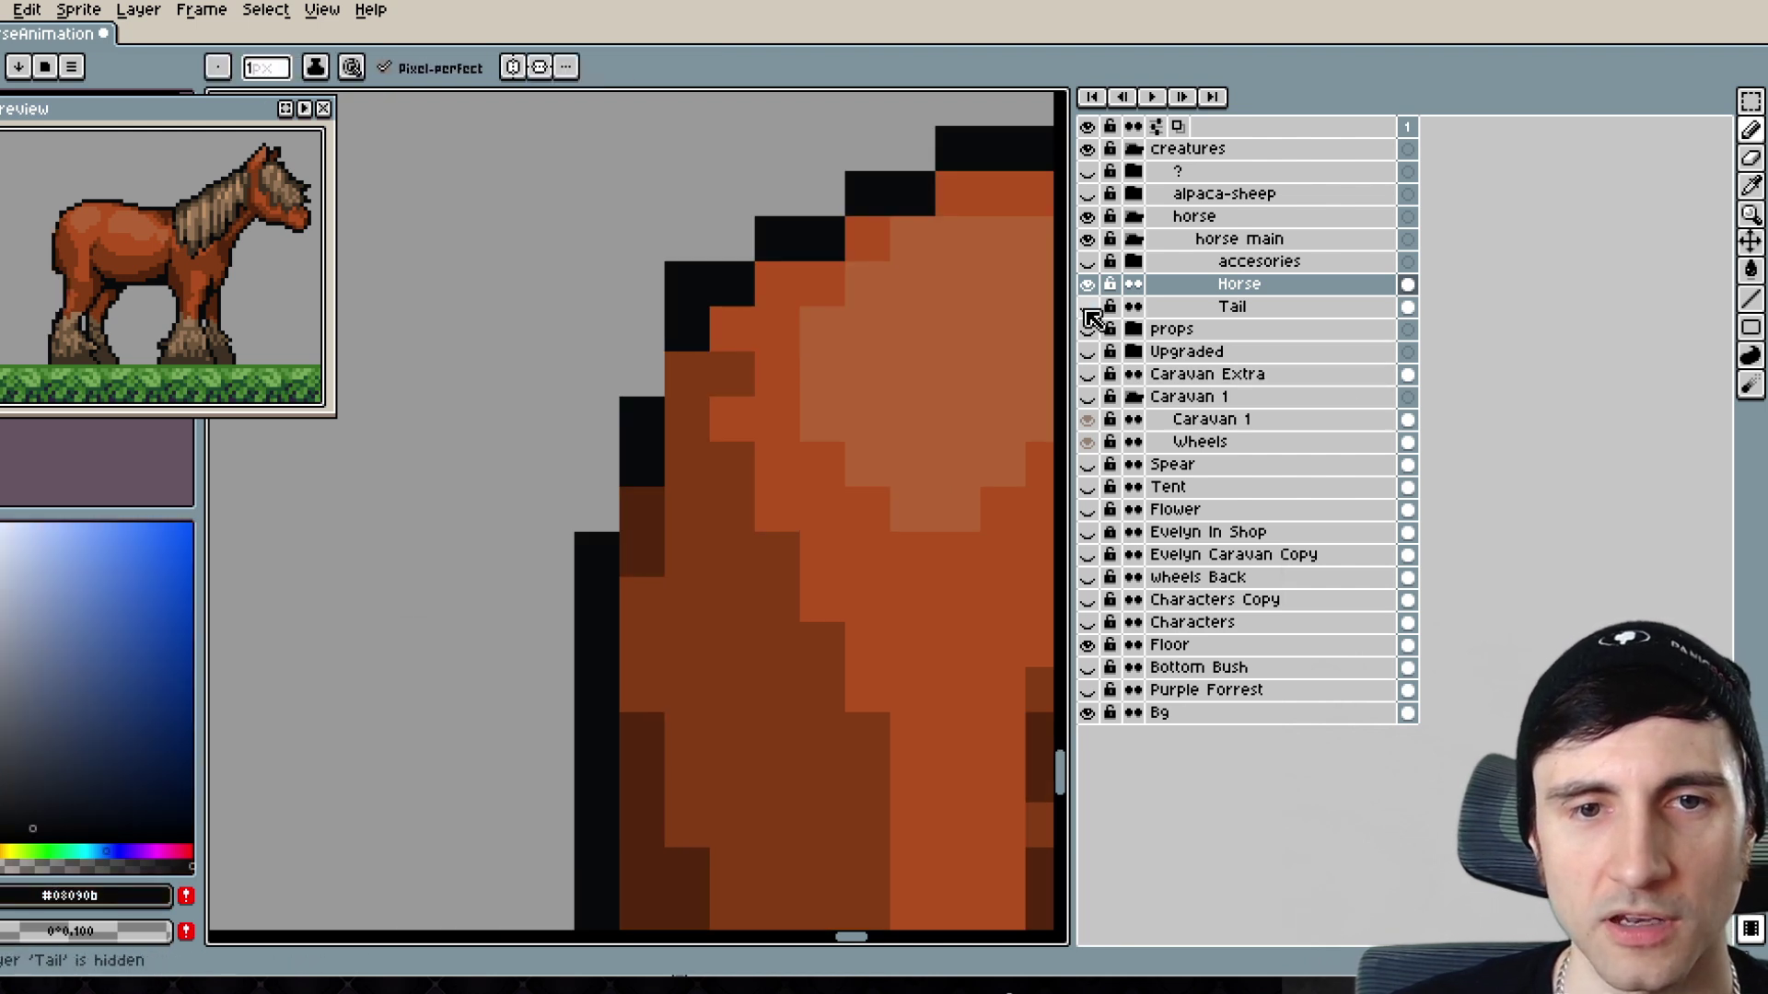
key(e)
scroll(770, 410, down, 2)
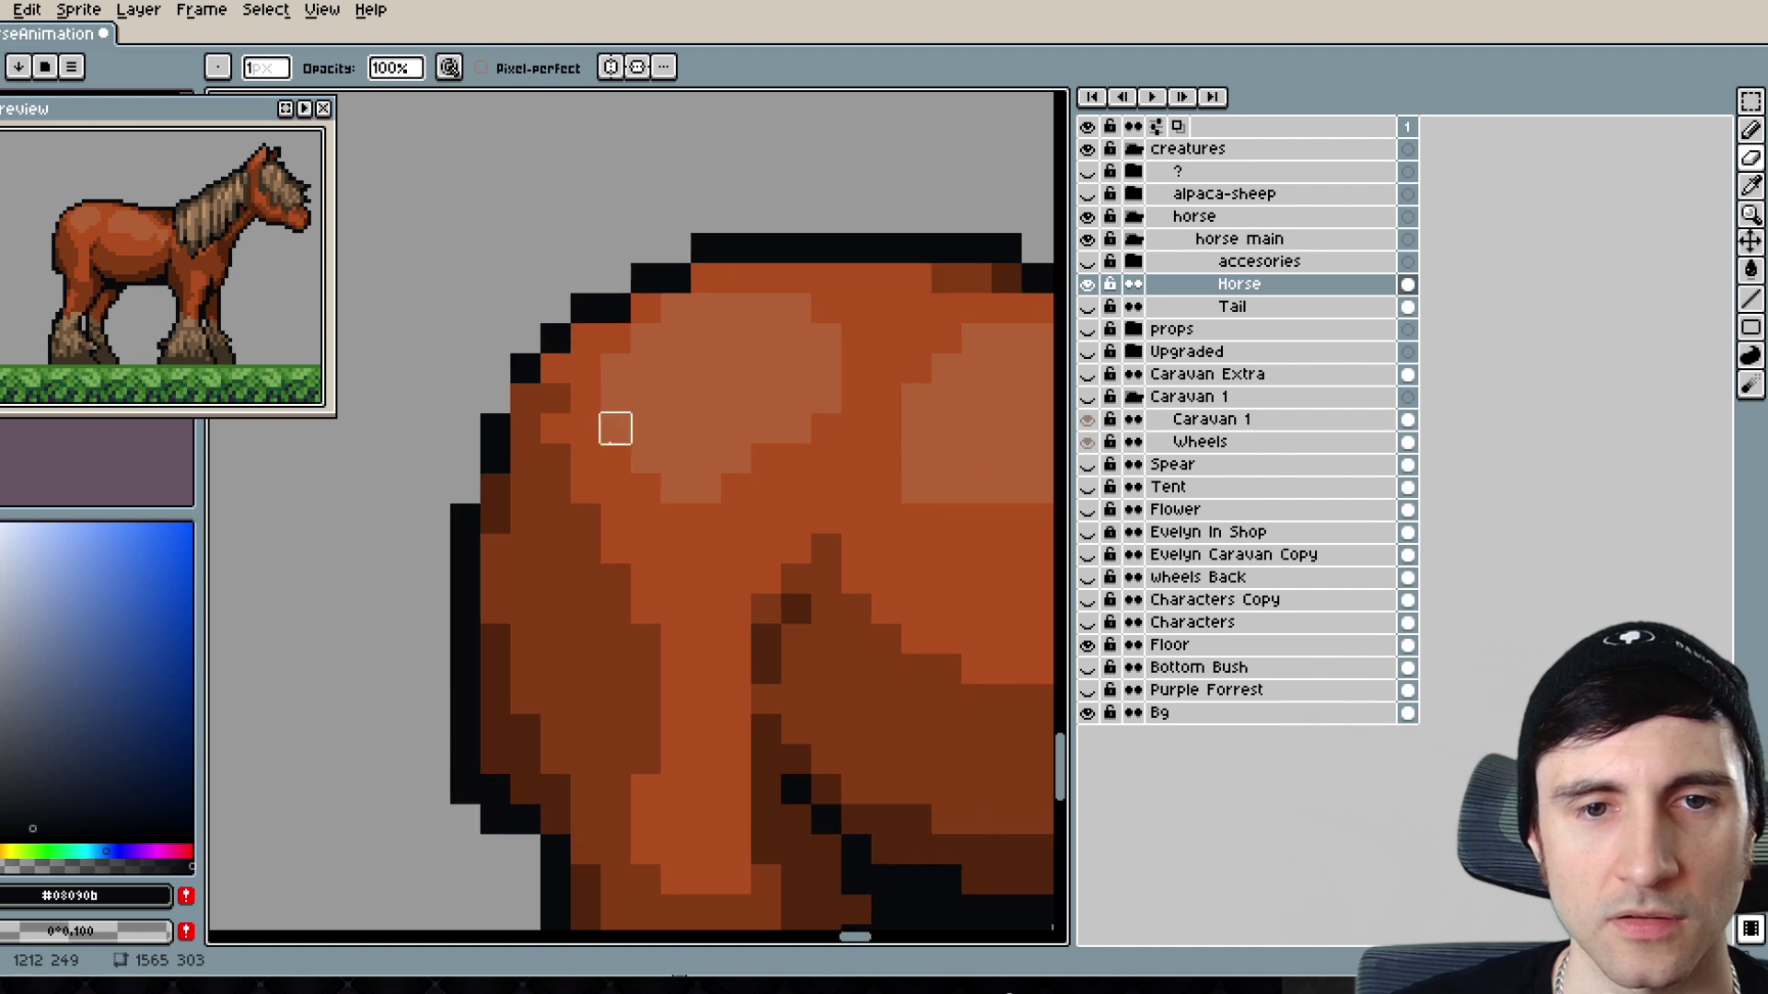
alt+click(571, 374)
click(564, 392)
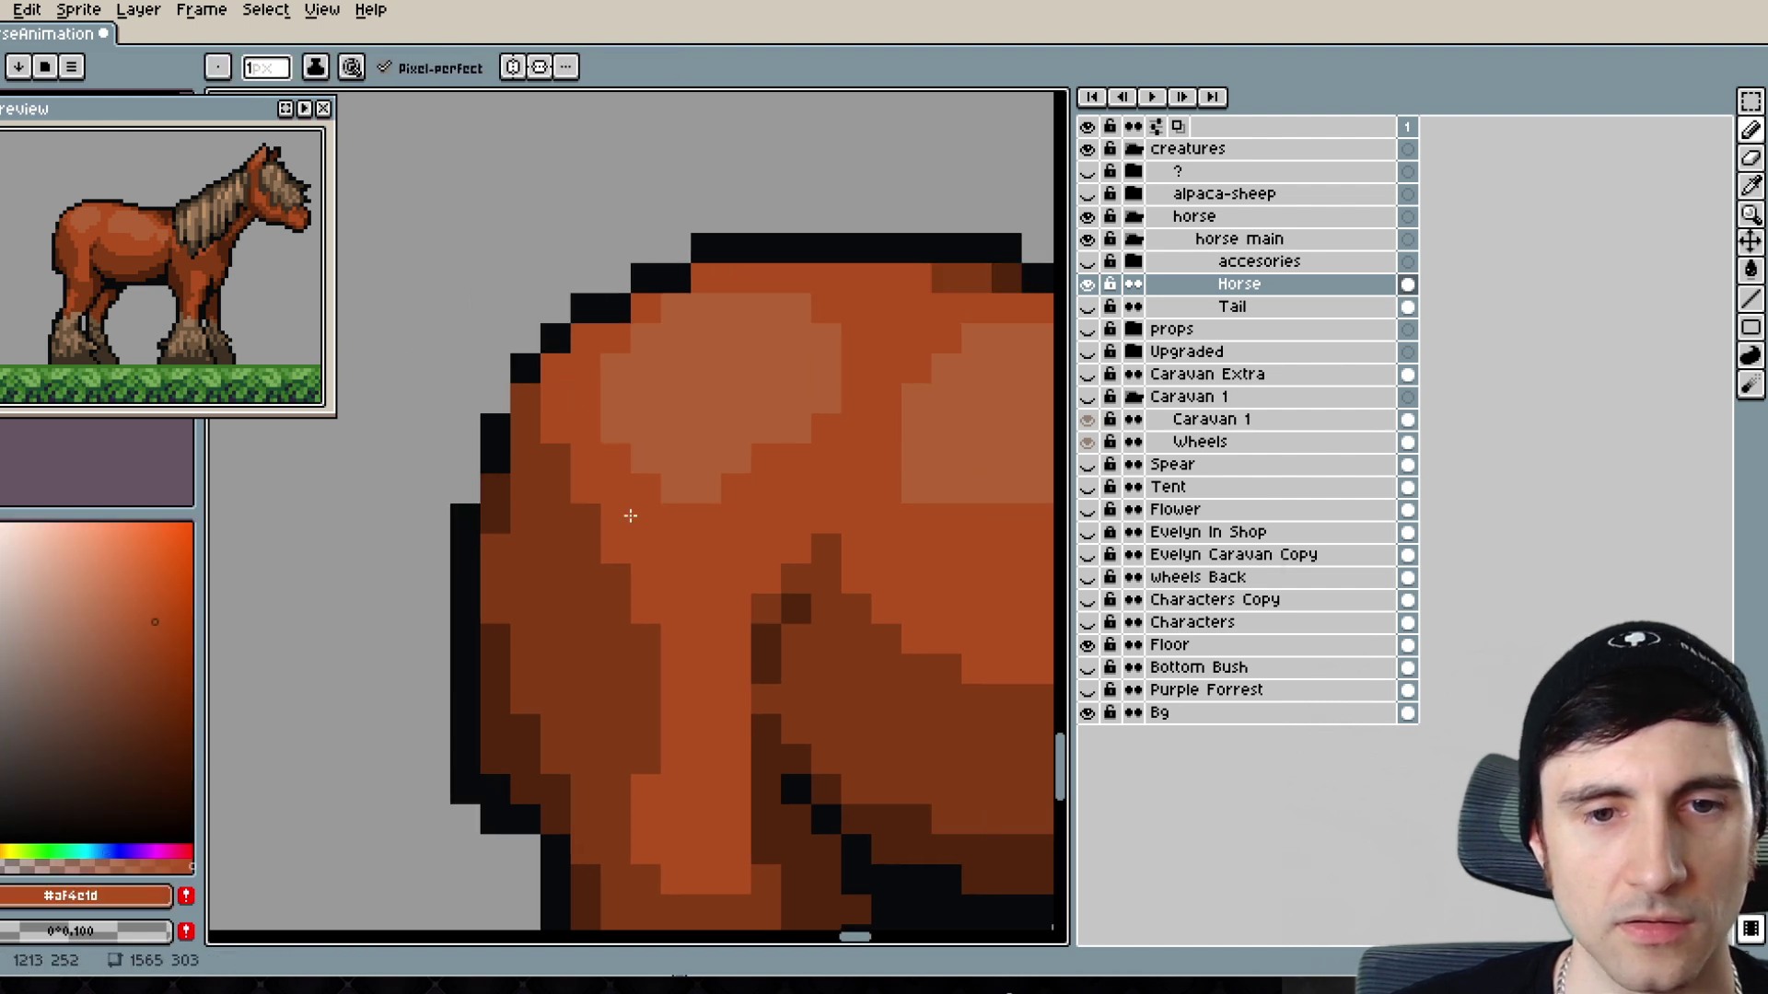
alt+click(470, 508)
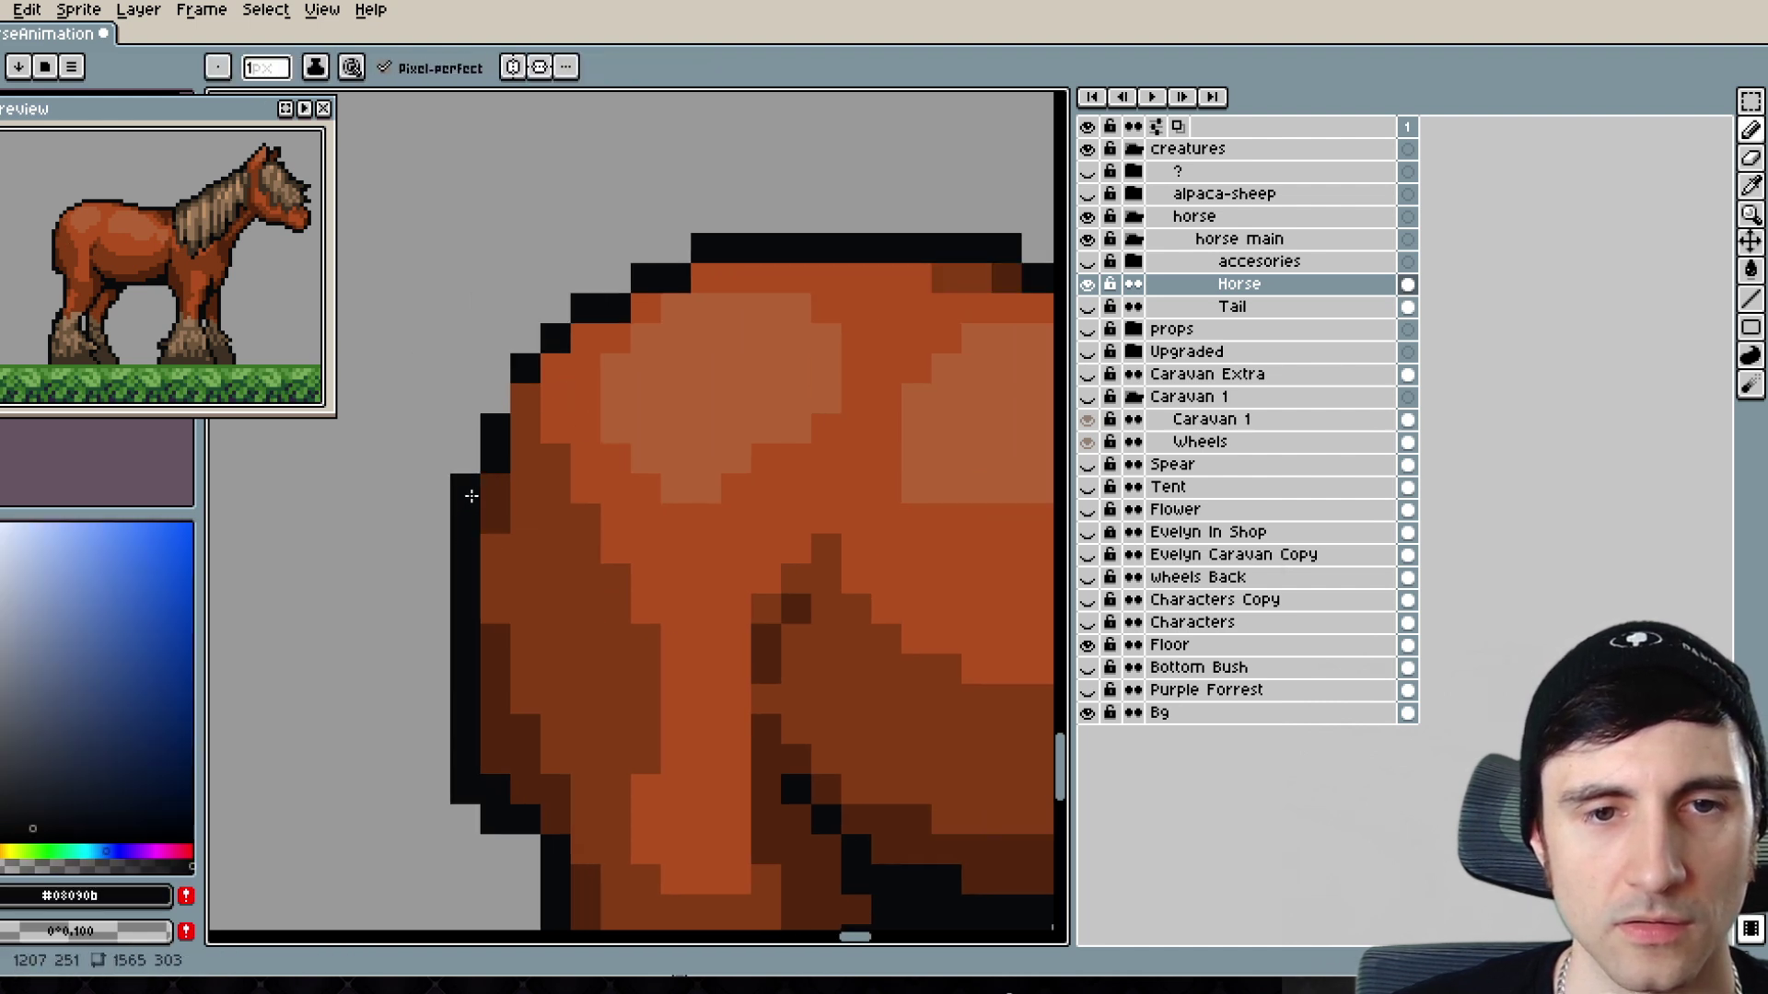
click(534, 402)
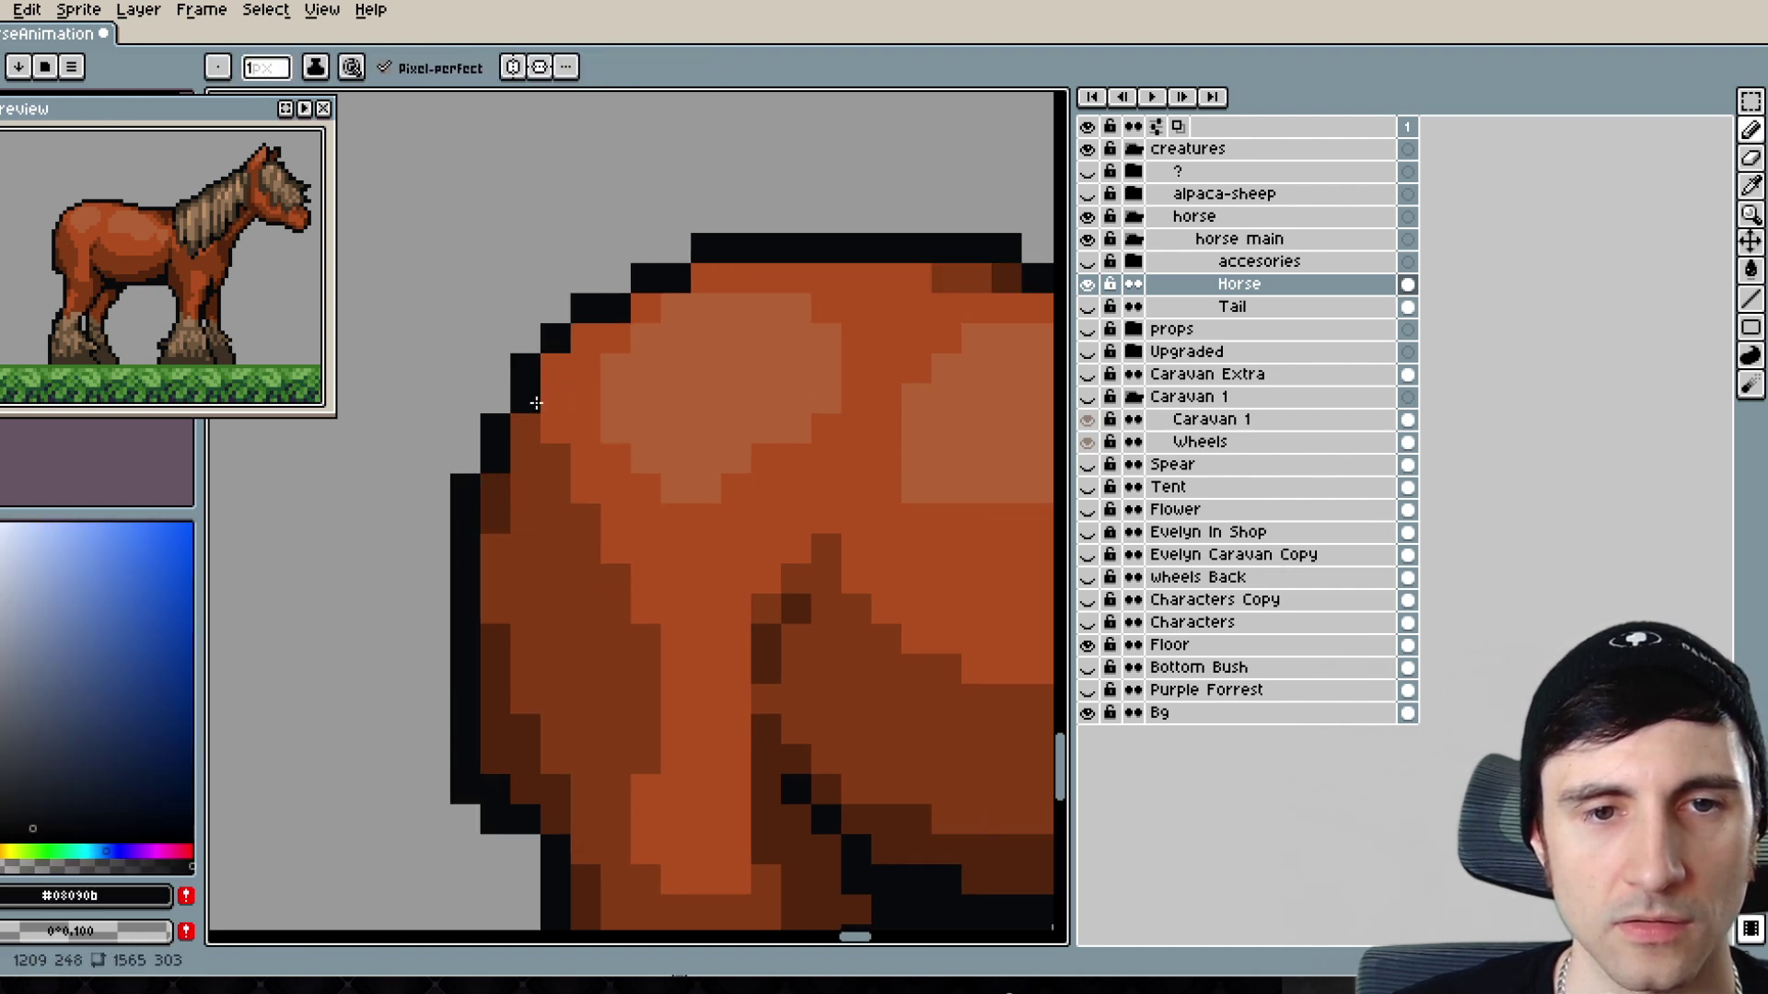
- Show the Tail layer and recolour the black line inside the lower tail with dark brown #3c3024
click(1089, 309)
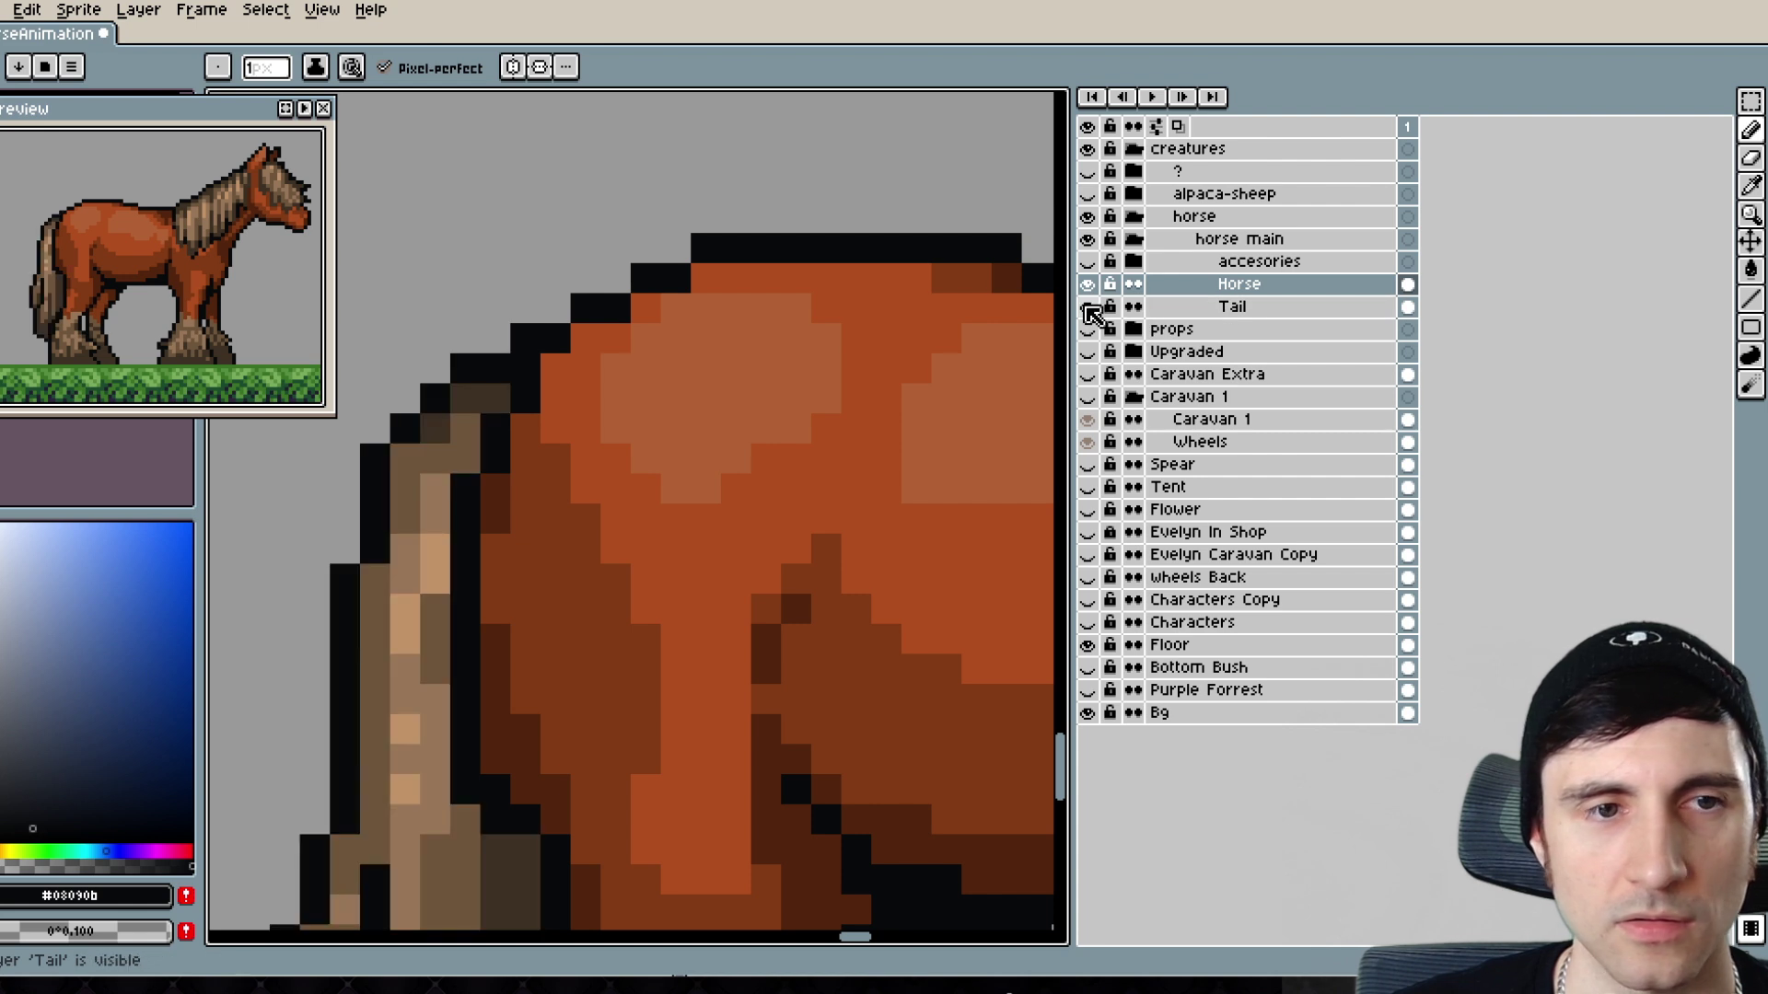
click(1233, 307)
key(b)
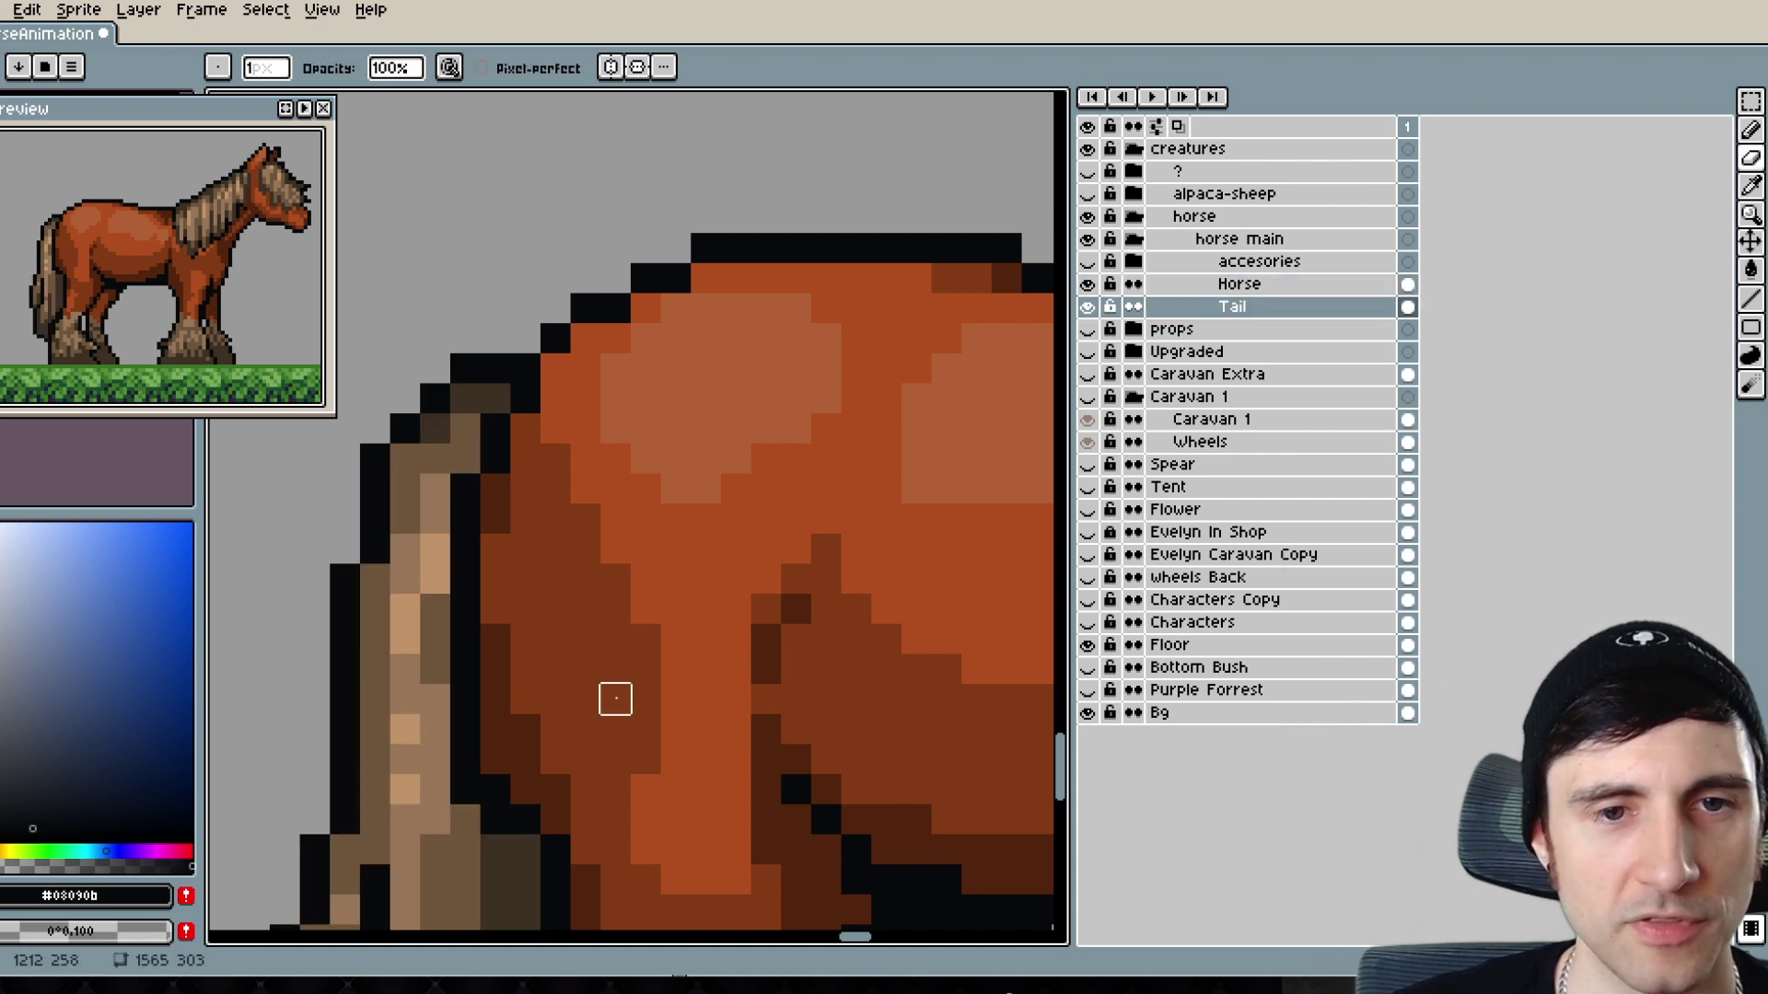
drag(627, 789, 801, 451)
drag(711, 679, 711, 574)
drag(620, 632, 620, 573)
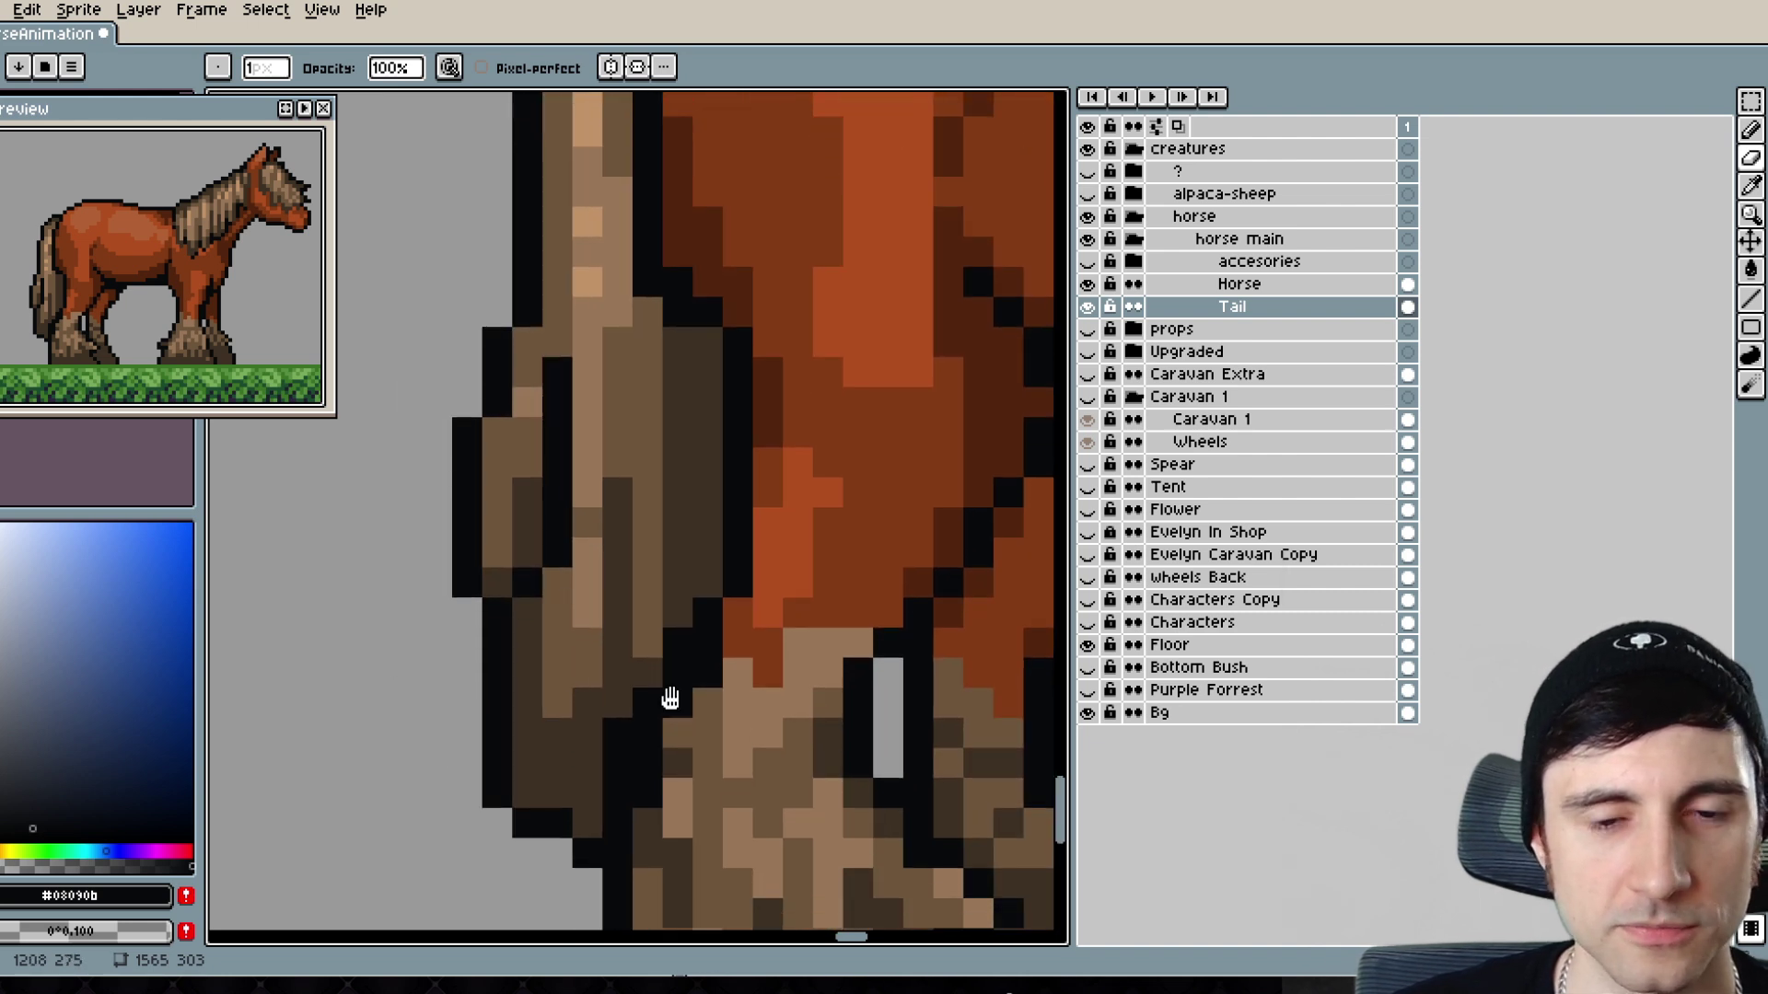
mouse_move(670, 698)
mouse_down()
mouse_move(643, 703)
mouse_move(627, 663)
mouse_up()
drag(624, 748, 659, 704)
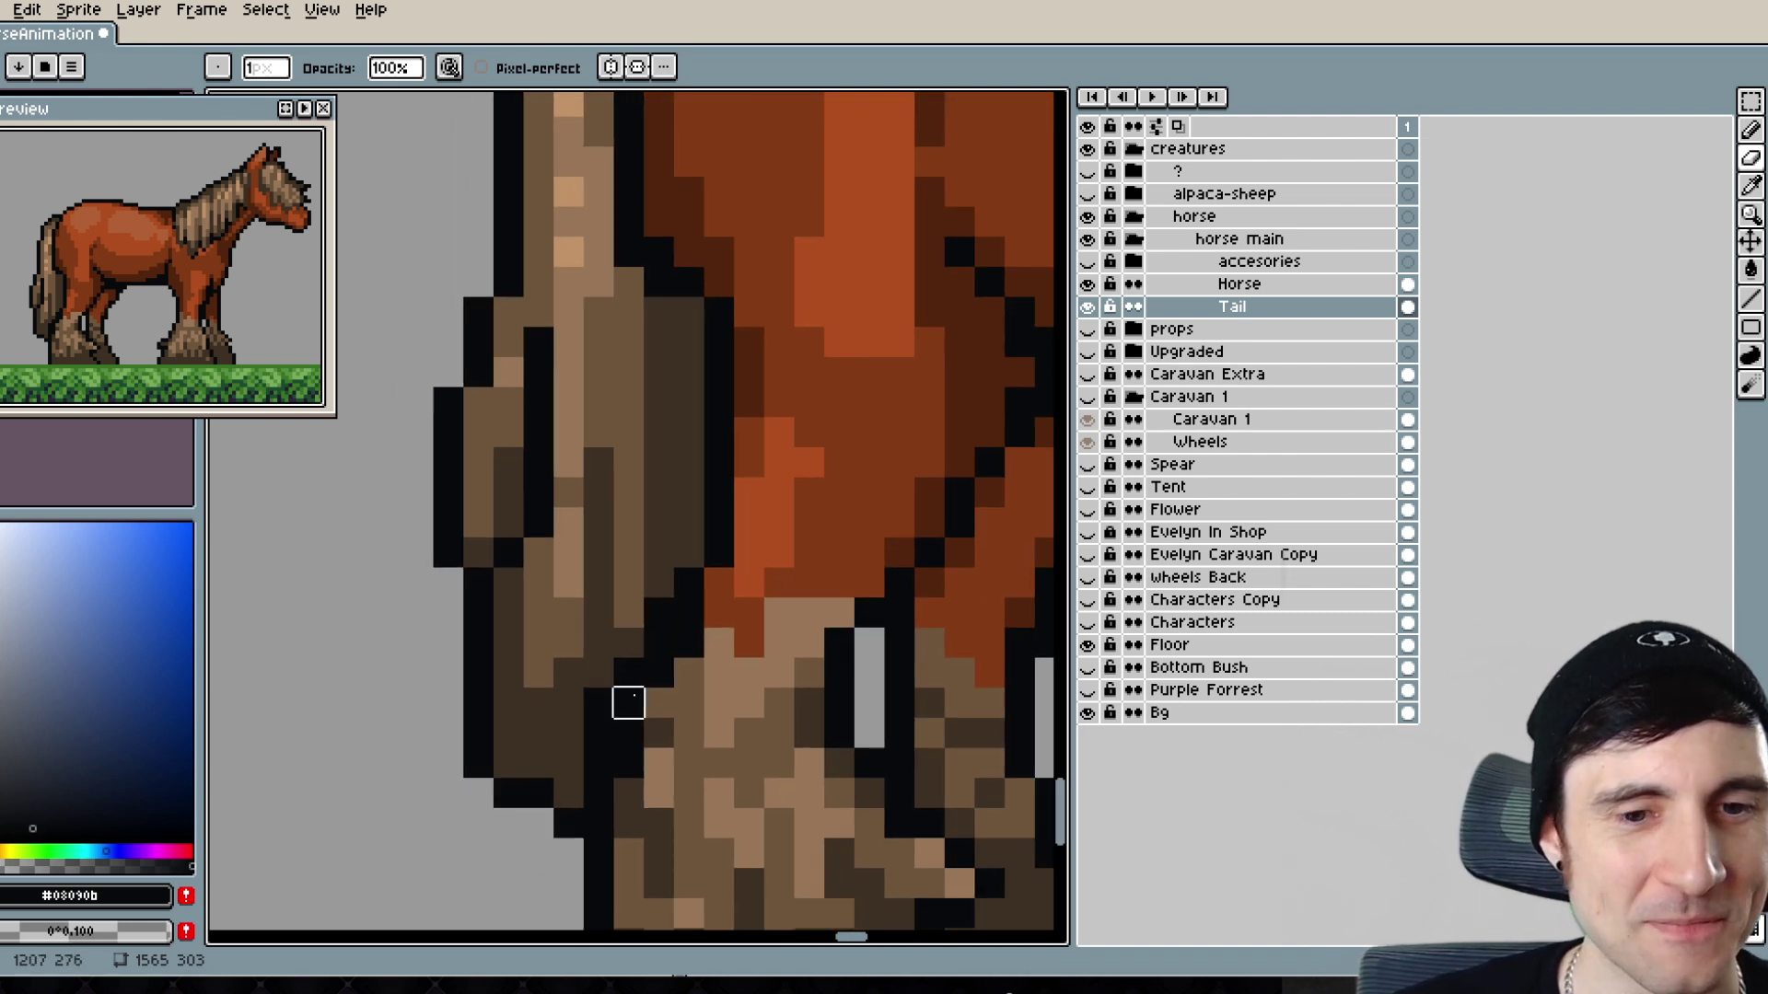
alt+click(543, 718)
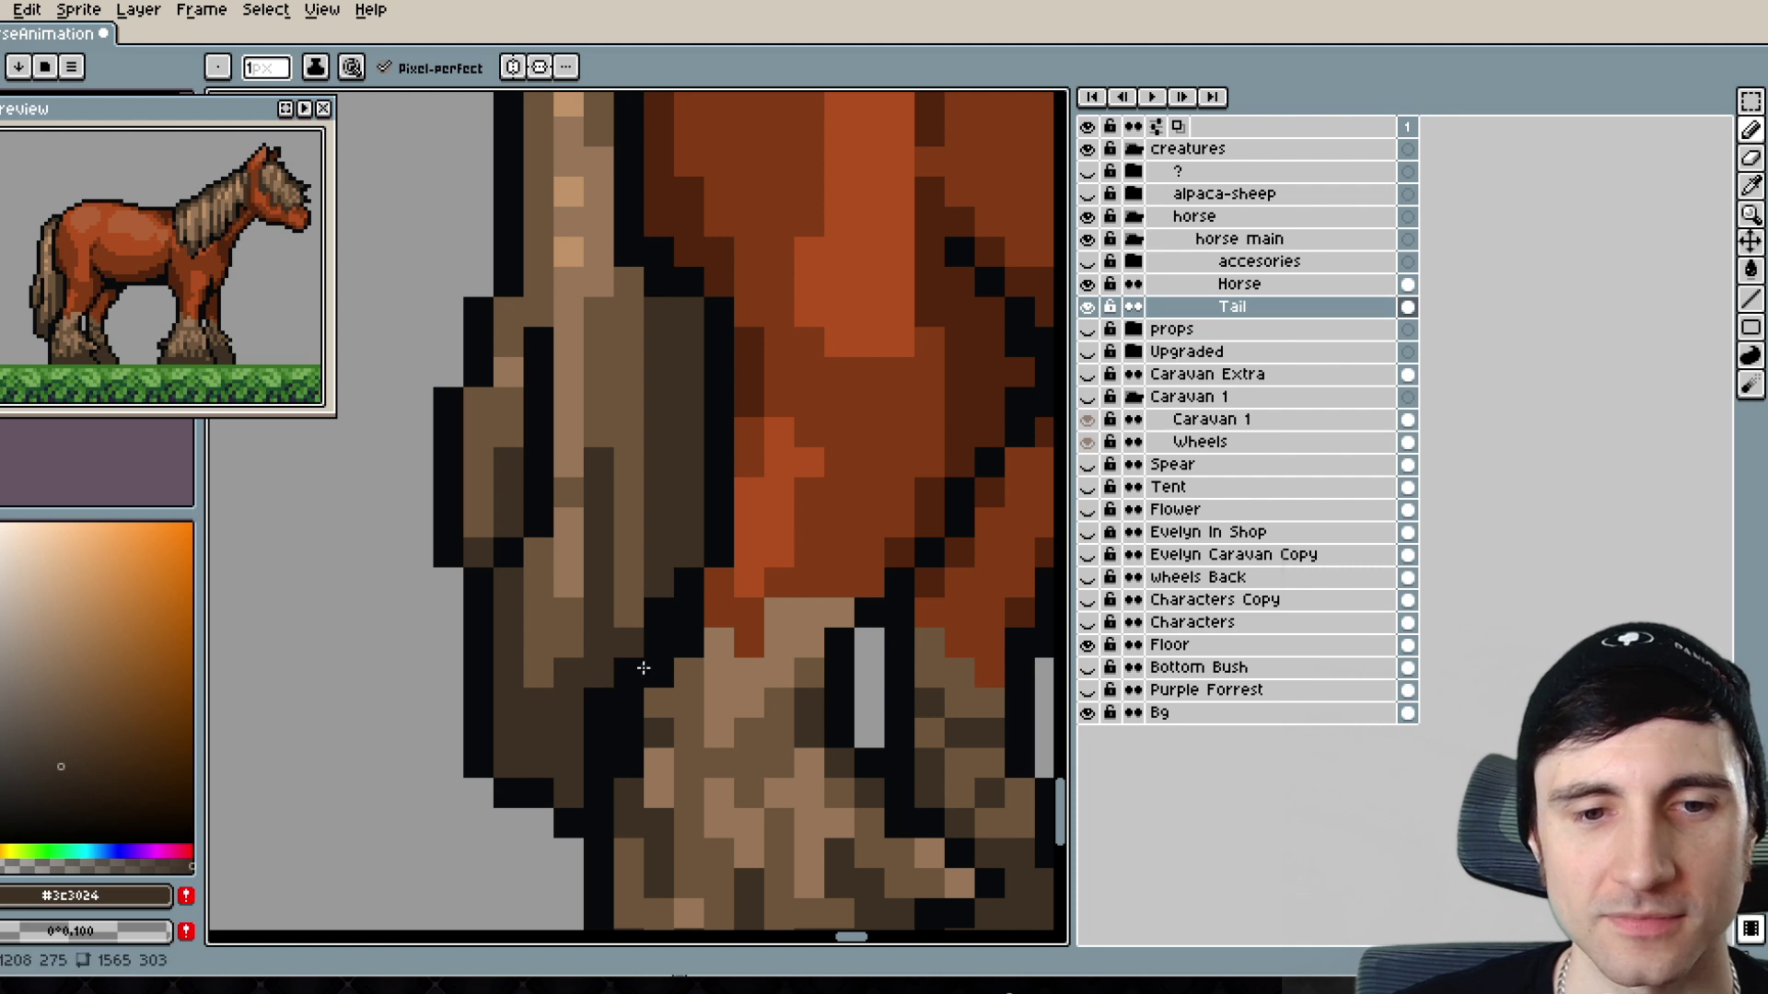
alt+click(552, 663)
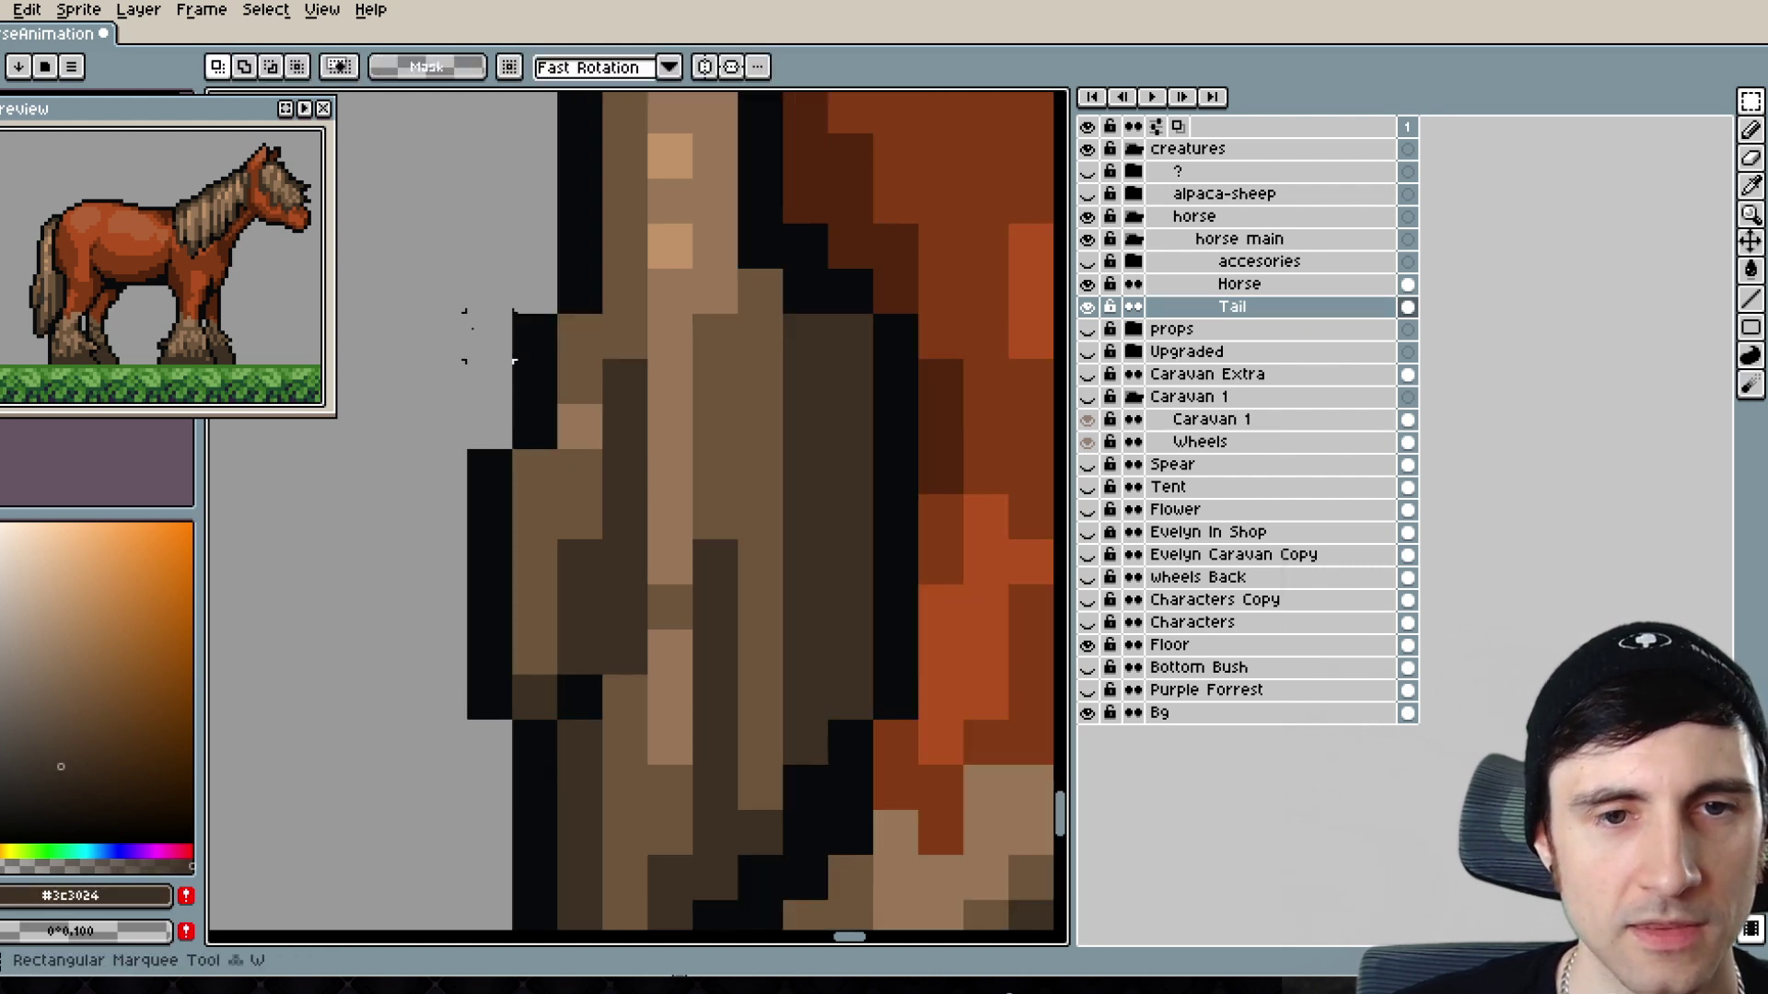
- Select the tail's outer 5 × 10 pixel tuft and move it several pixels up, then deselect it
drag(444, 287, 619, 705)
scroll(788, 562, down, 4)
drag(798, 569, 726, 613)
key(Up)
key(Up)
key(Up)
key(Up)
key(Up)
key(Up)
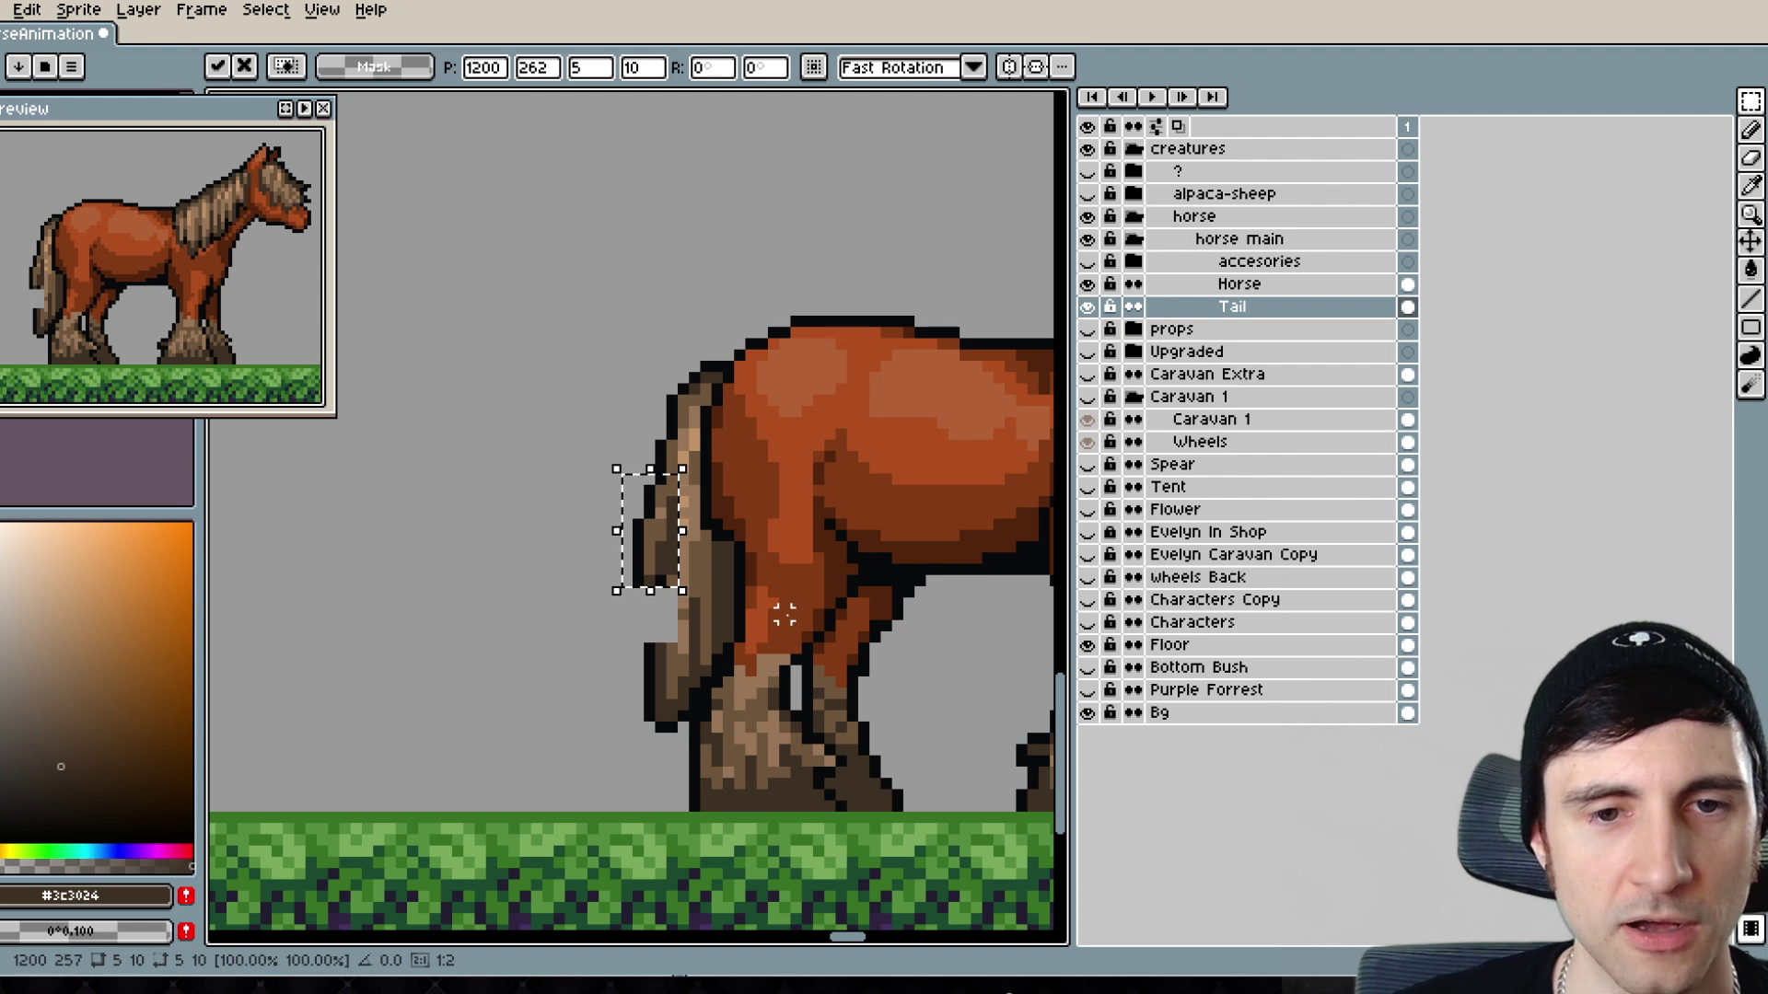
key(ctrl+d)
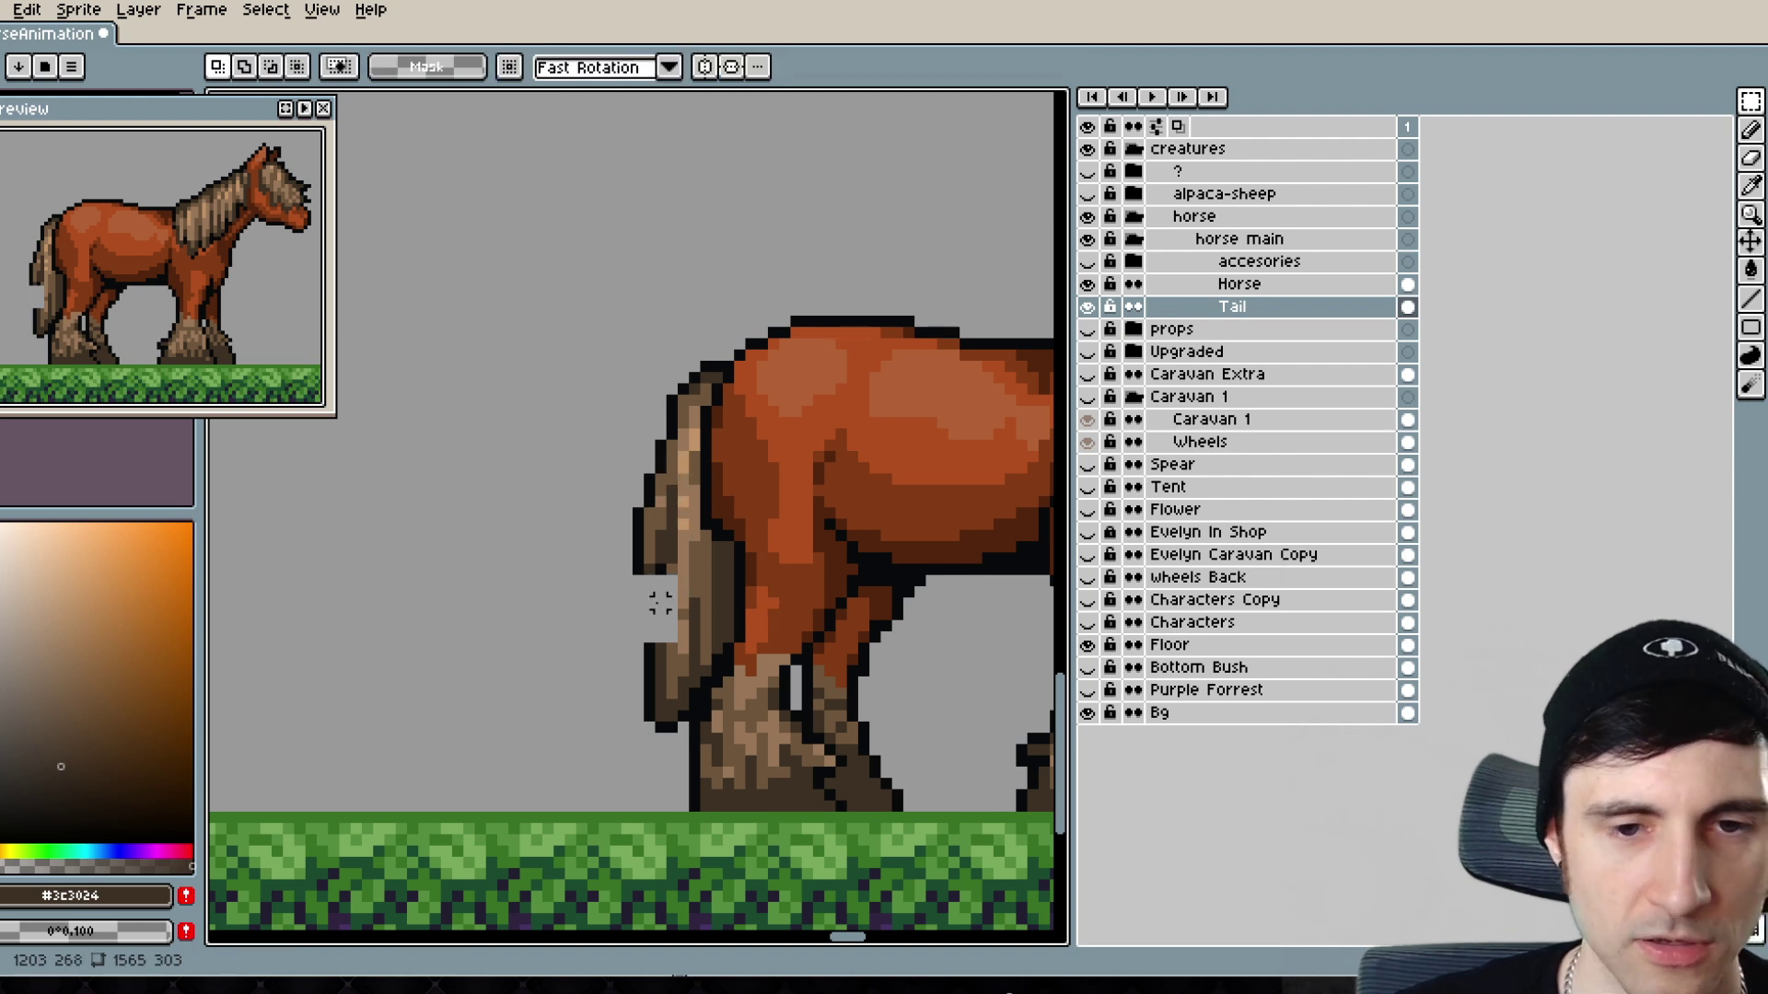
- Fill the gap below the raised tuft with a #08090b outline, dark brown #3c3024 and mid-brown hair
scroll(660, 606, up, 2)
key(b)
alt+click(620, 529)
drag(640, 559, 642, 677)
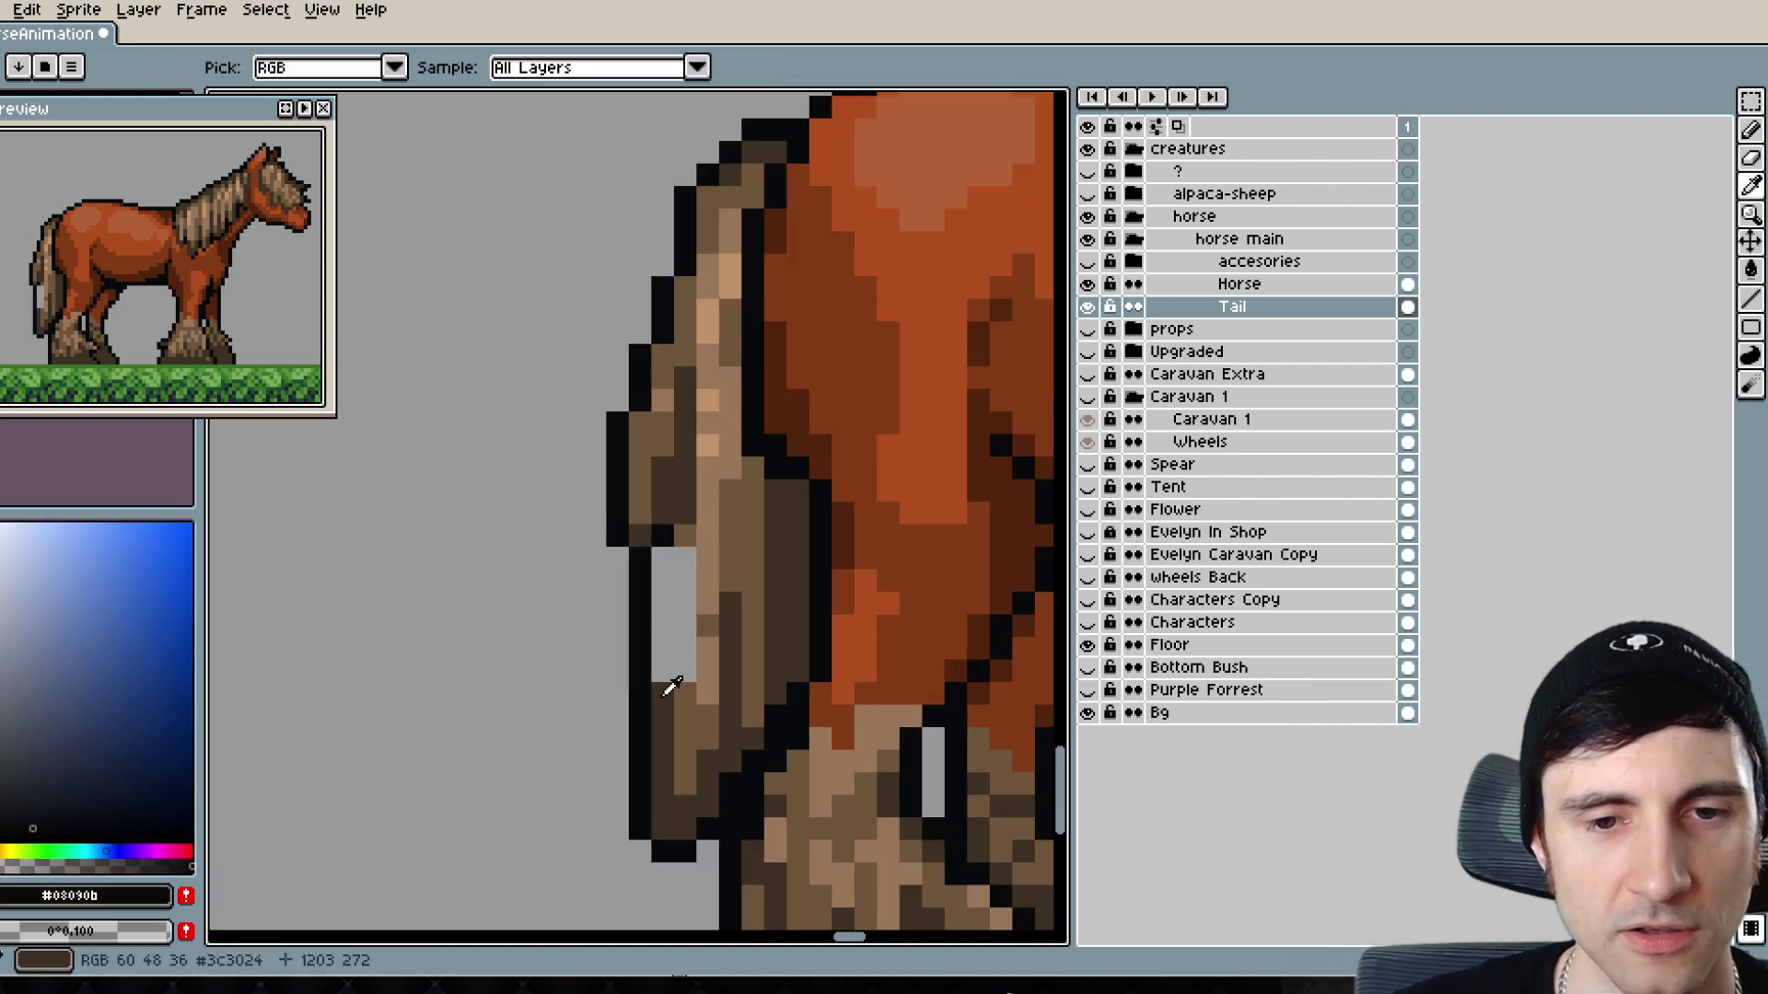
alt+click(666, 543)
drag(663, 593, 662, 682)
alt+click(706, 603)
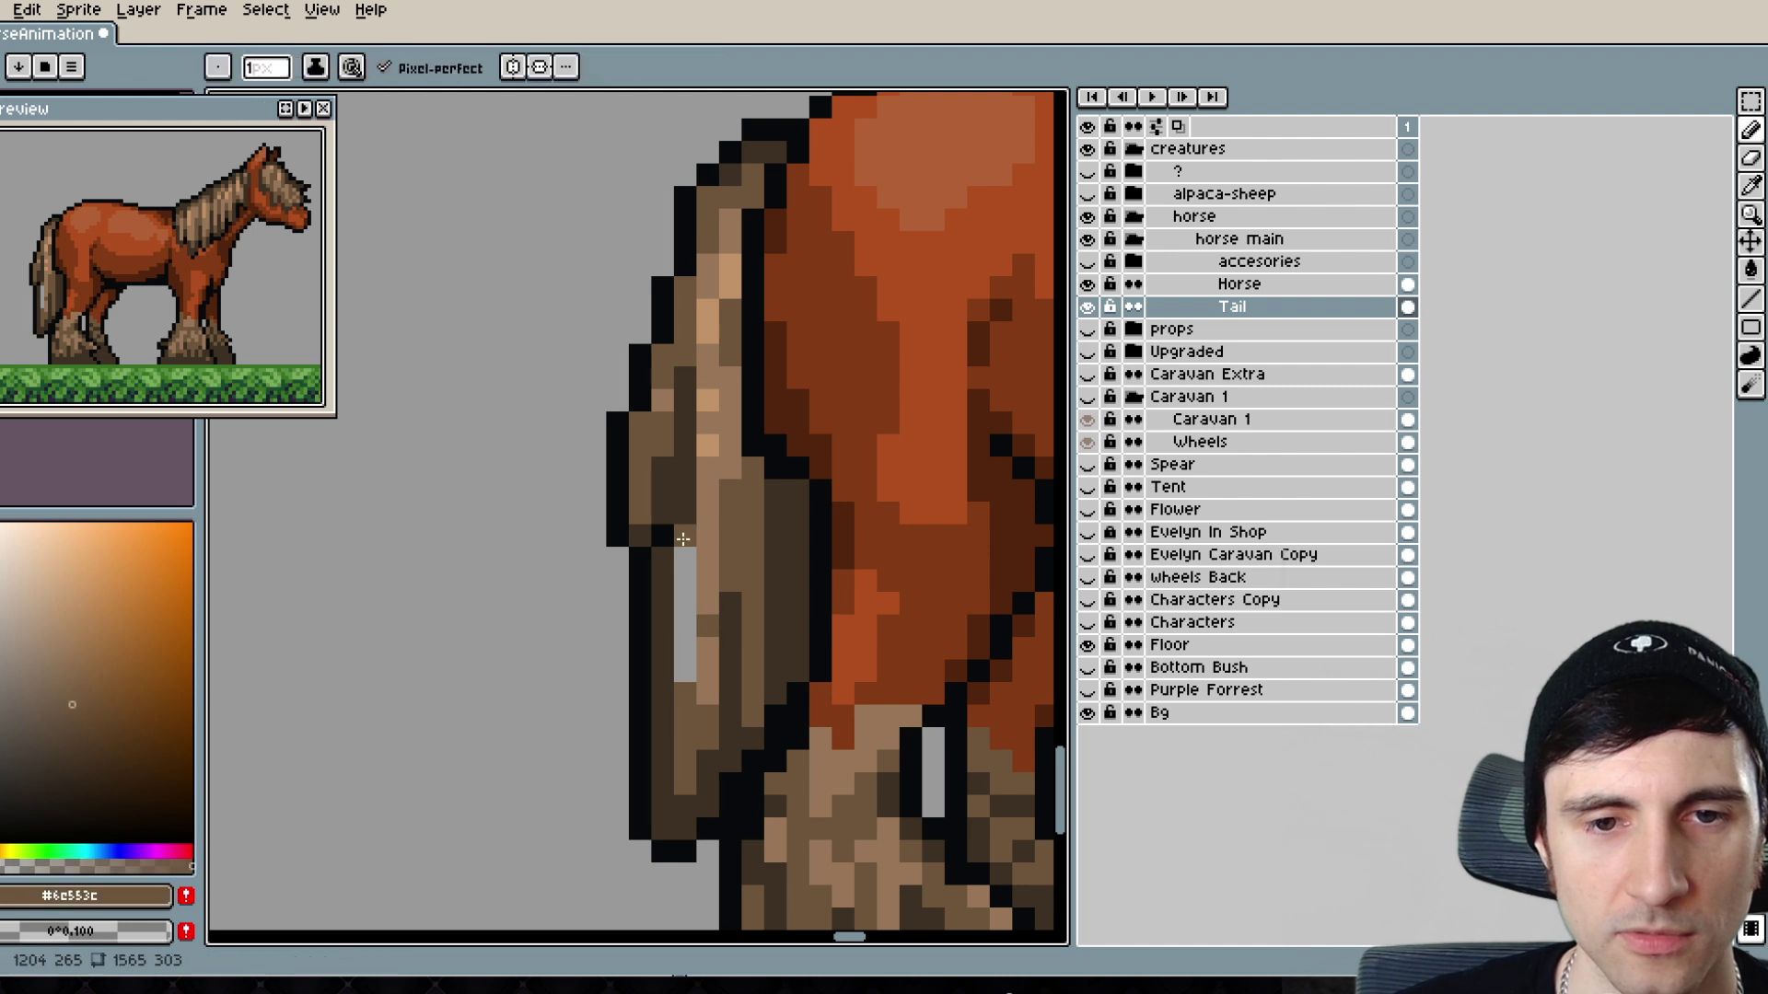
mouse_move(685, 553)
mouse_down()
mouse_move(676, 709)
mouse_move(760, 706)
mouse_move(694, 702)
mouse_up()
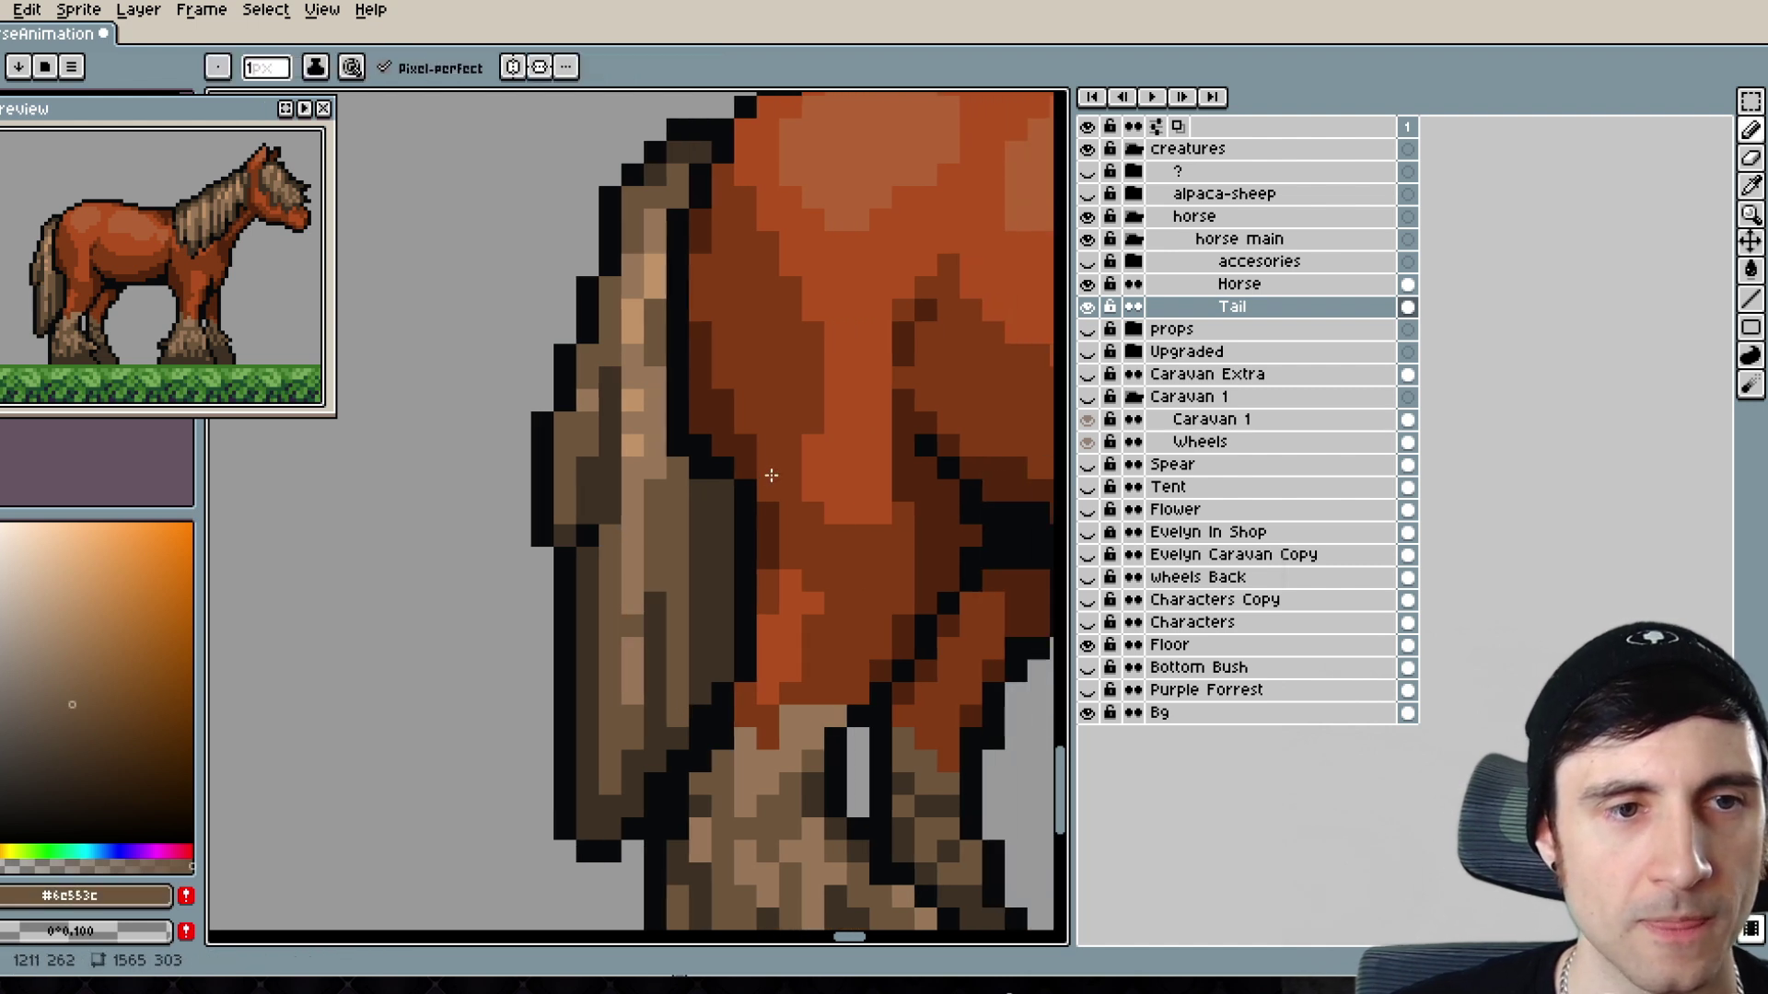
- Narrow the lower tail by redrawing its outer outline one pixel inward and erasing the old outline pixels
scroll(608, 618, up, 1)
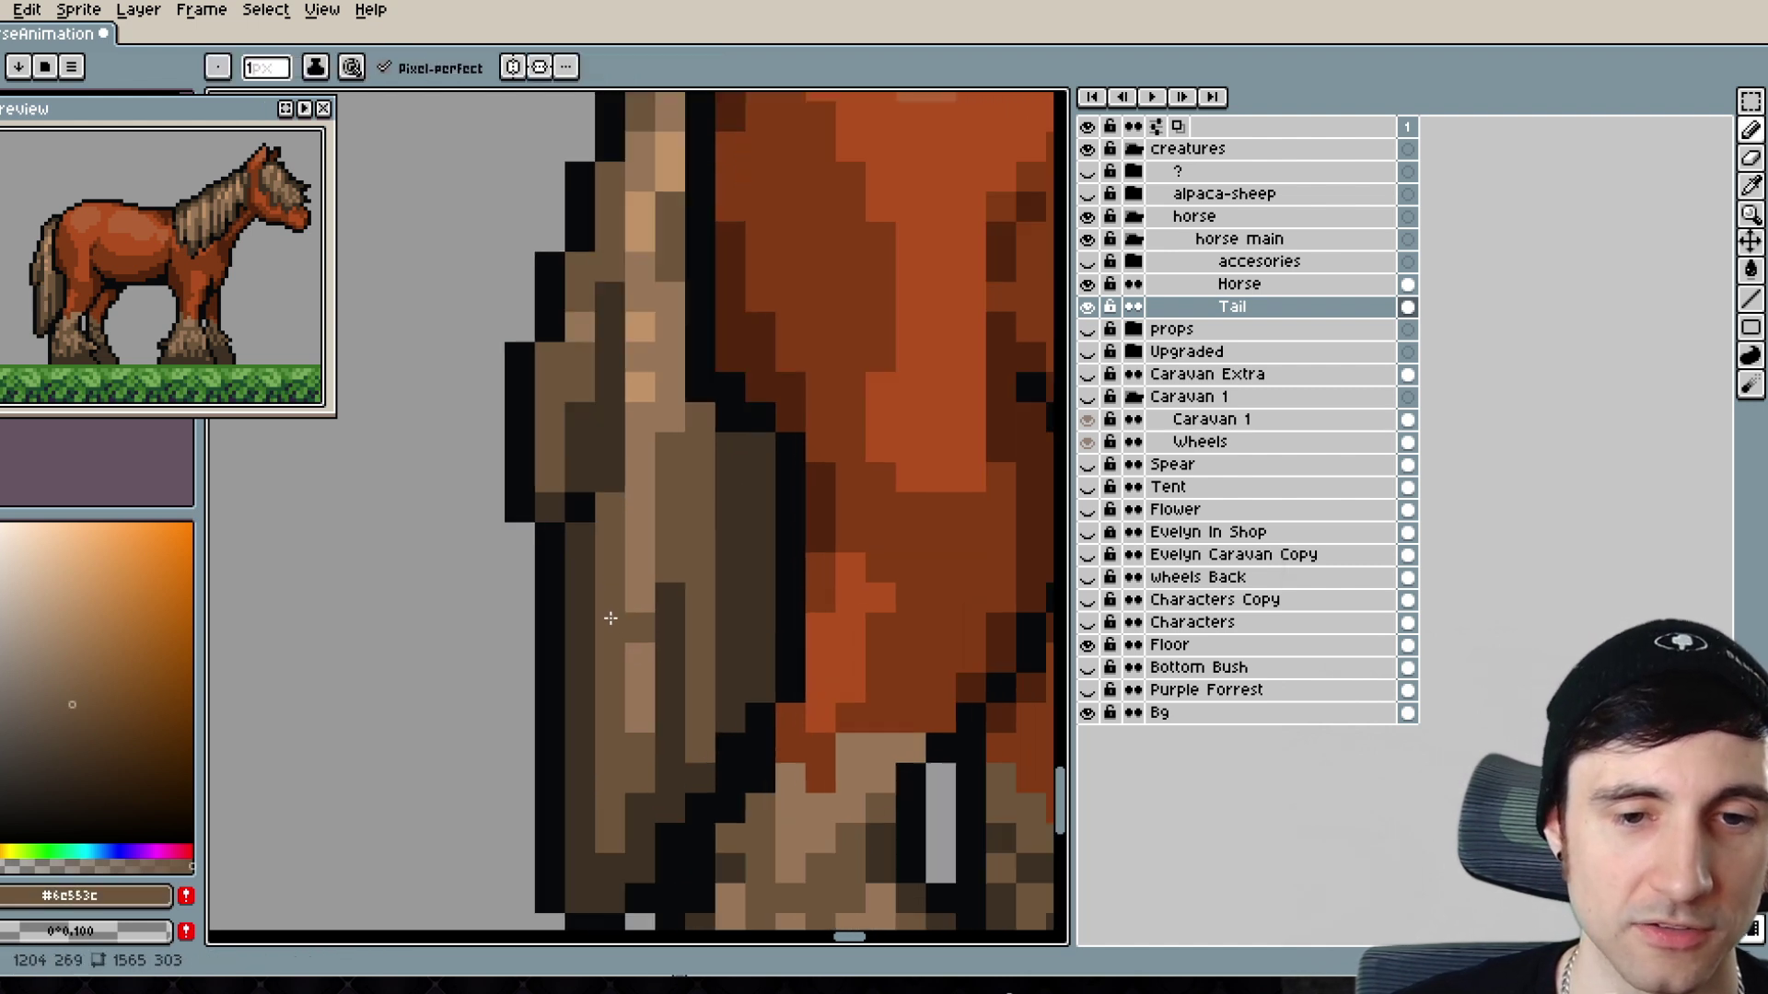
mouse_move(582, 647)
mouse_down()
mouse_move(584, 526)
mouse_move(554, 567)
mouse_up()
key(e)
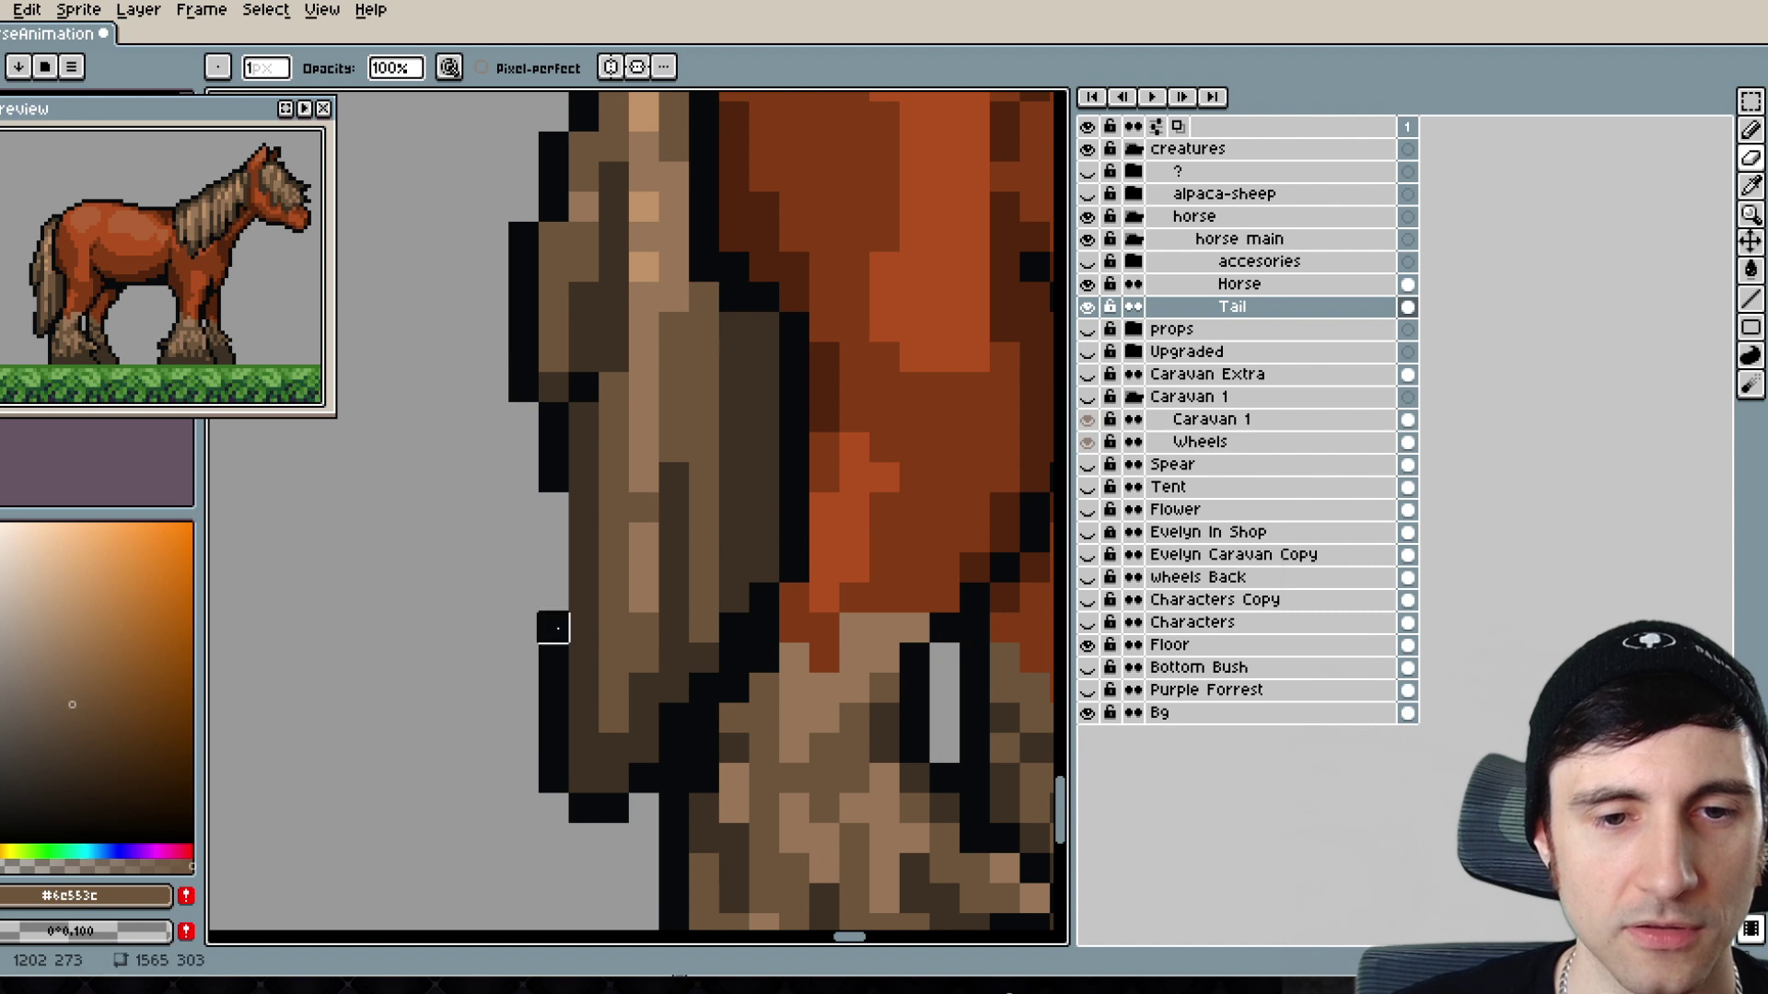
alt+click(557, 465)
key(b)
drag(582, 700, 575, 512)
key(e)
drag(553, 688, 554, 634)
- Shade the lower tail beside the new outline in dark brown #3c3024 and tone the neighbouring strand mid brown
alt+click(584, 718)
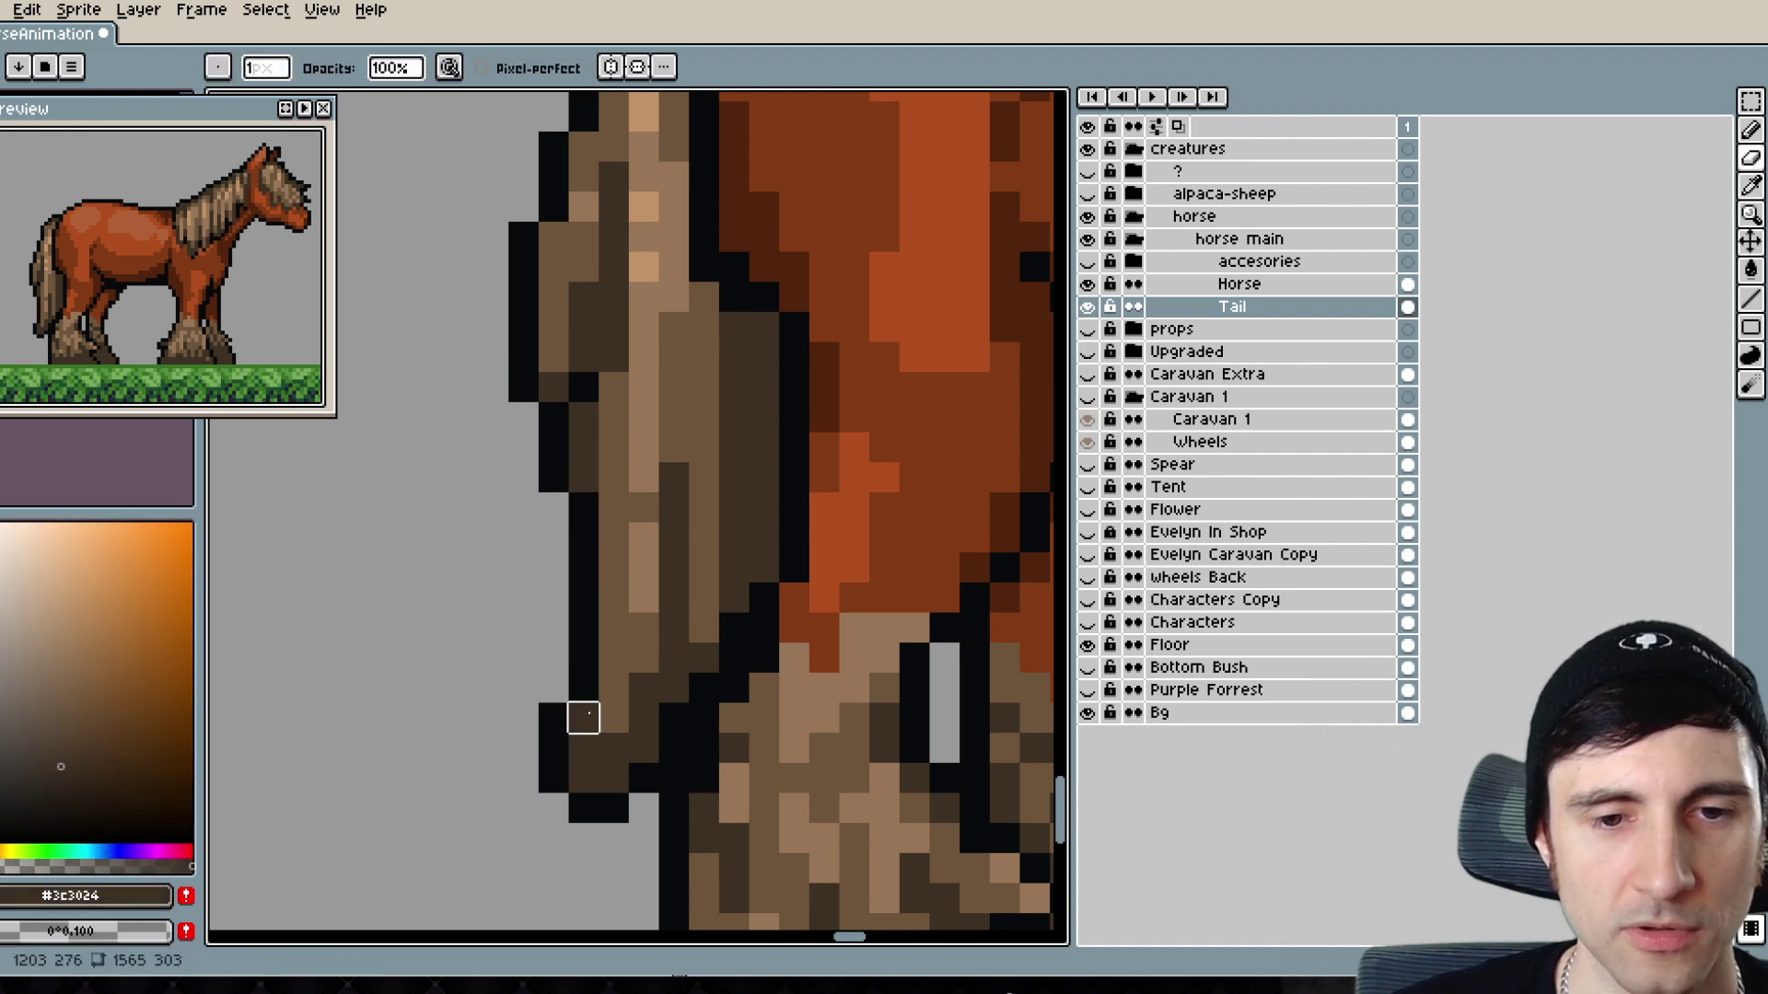
key(r)
drag(612, 686, 614, 497)
alt+click(644, 613)
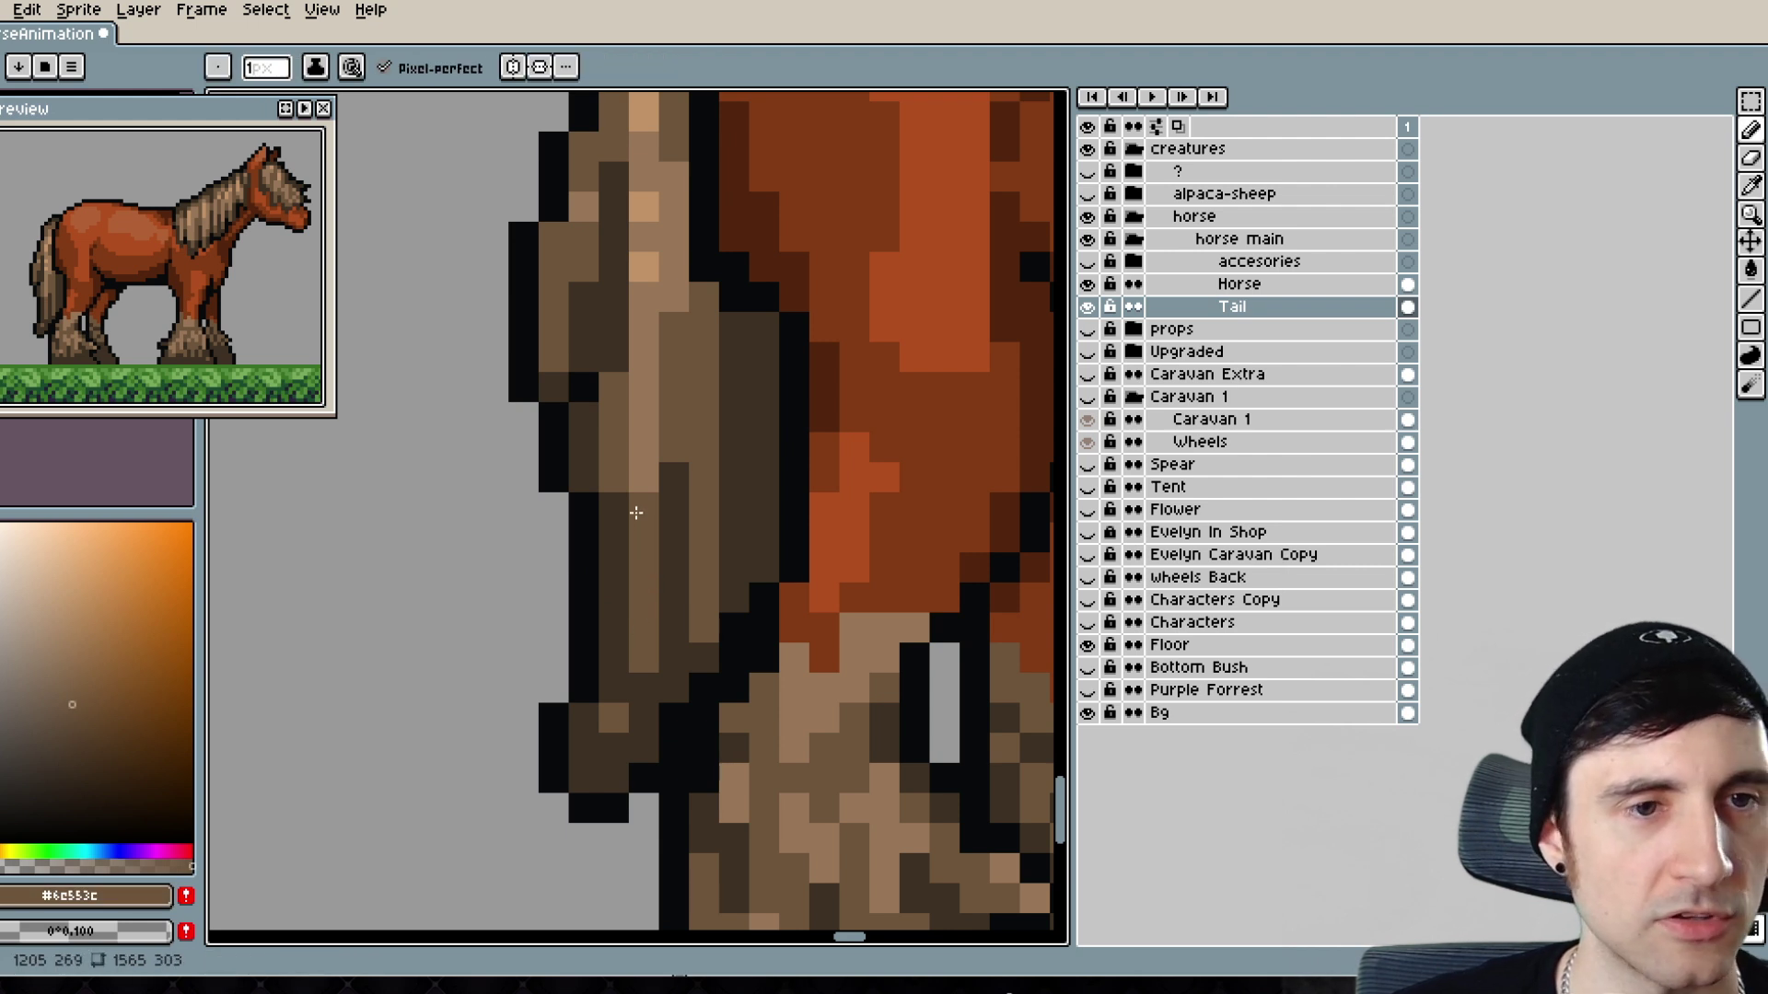
- Rework the strand below the tuft with light brown #997758 highlights and mid-brown hair between them
alt+click(651, 422)
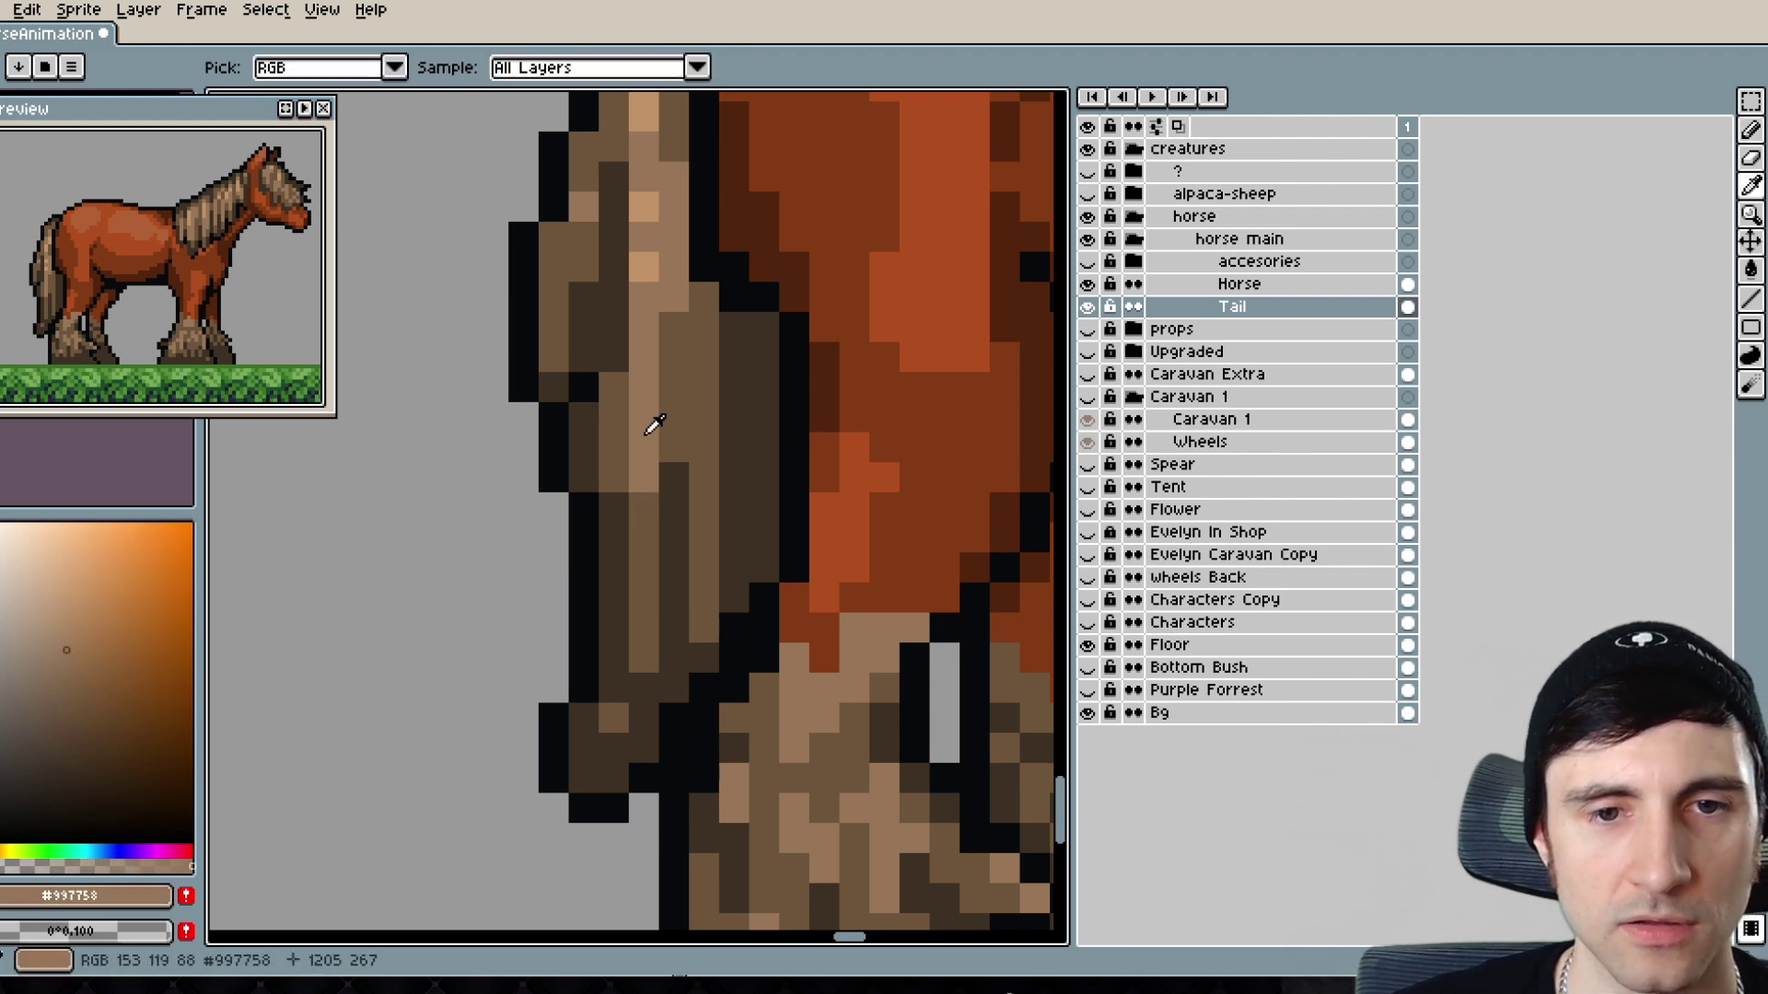
click(624, 448)
drag(619, 446, 640, 514)
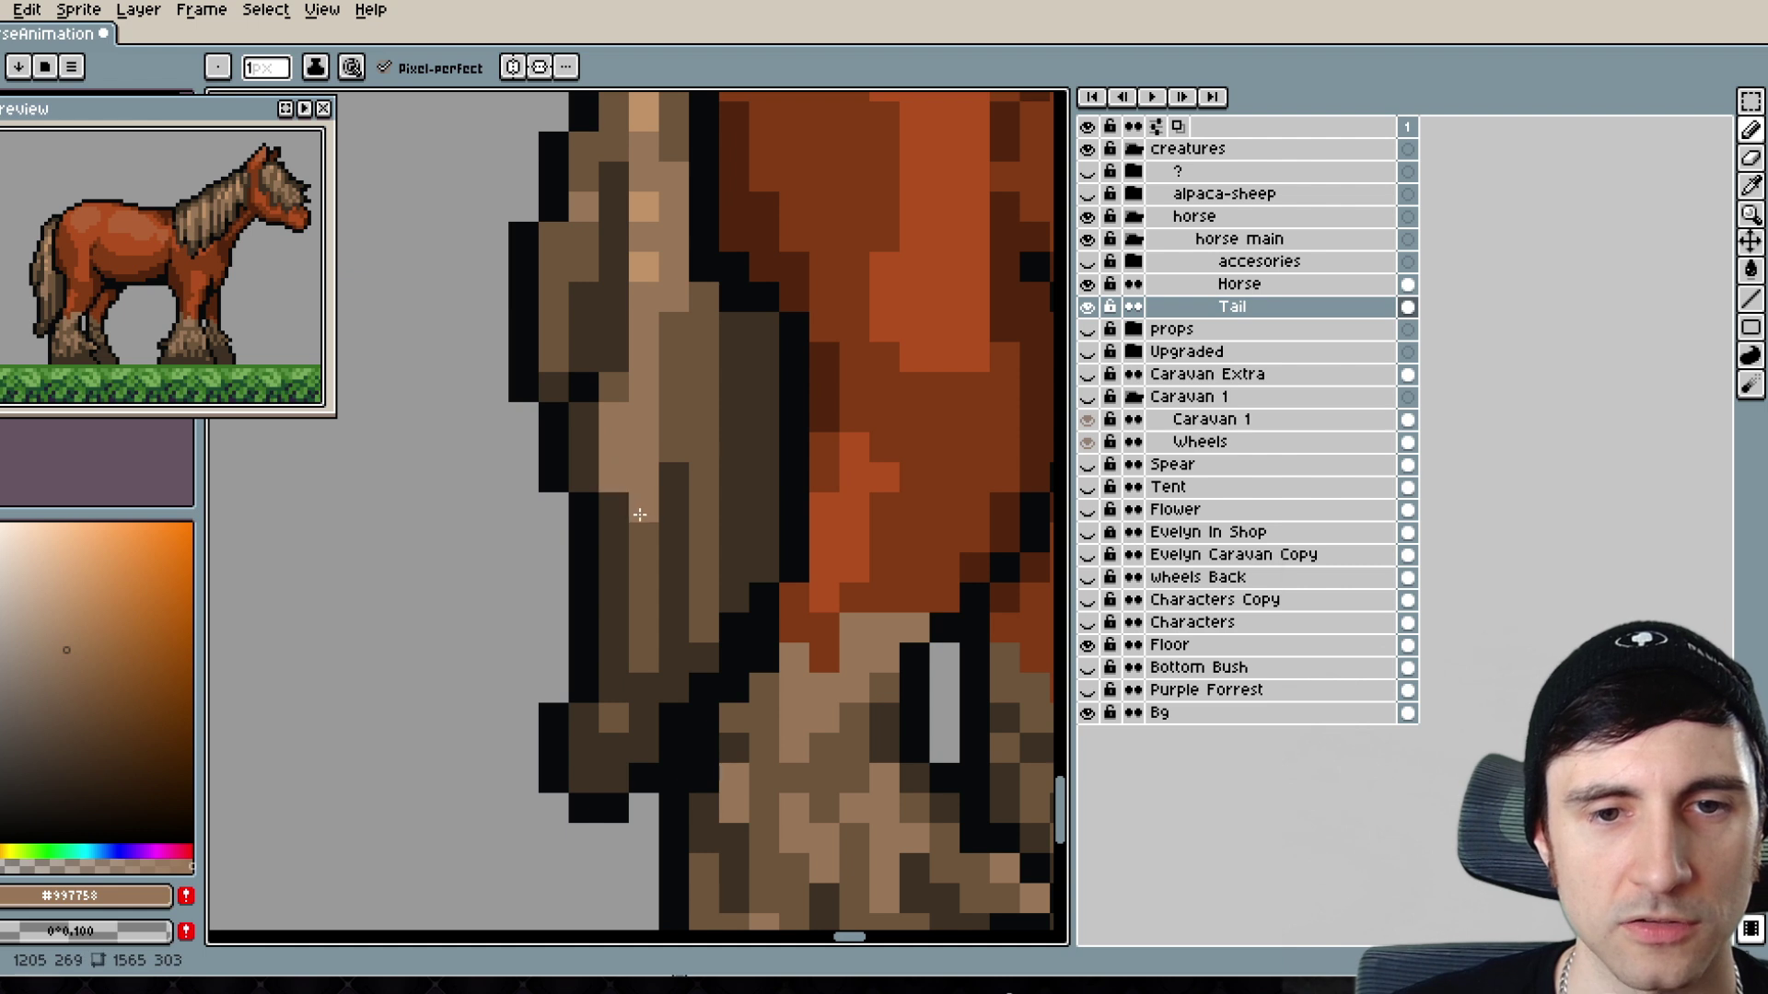
alt+click(679, 423)
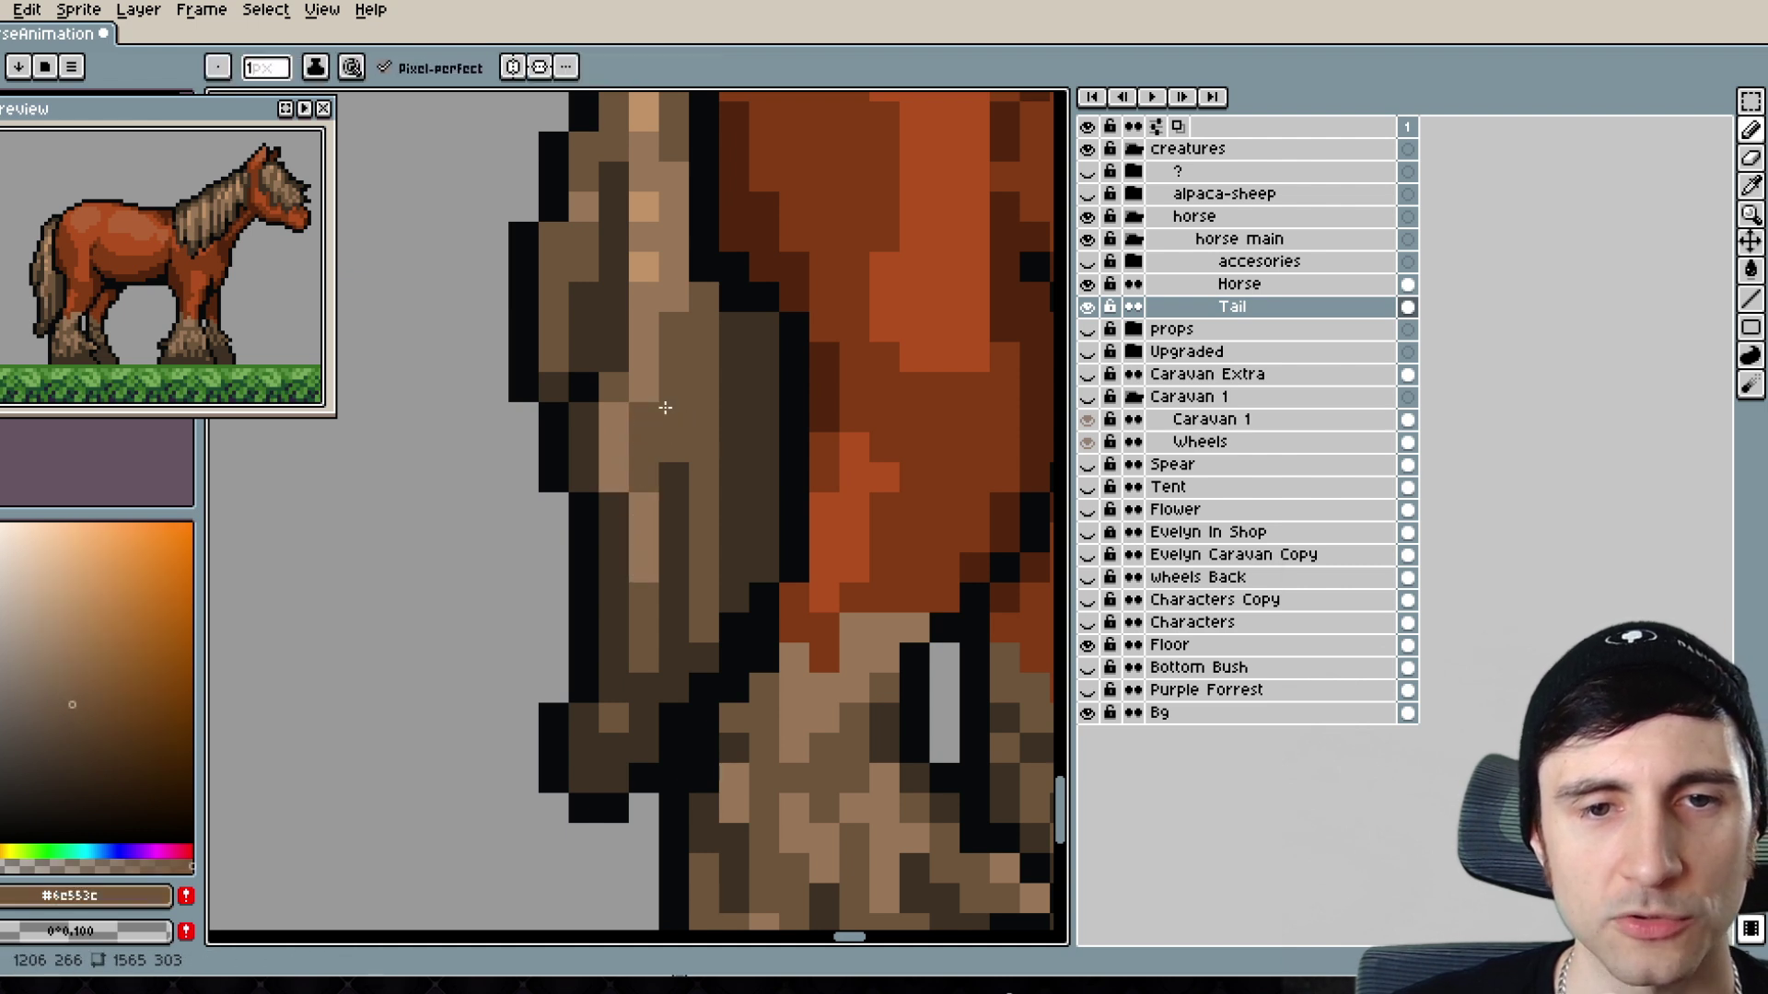
drag(710, 419, 668, 470)
click(612, 438)
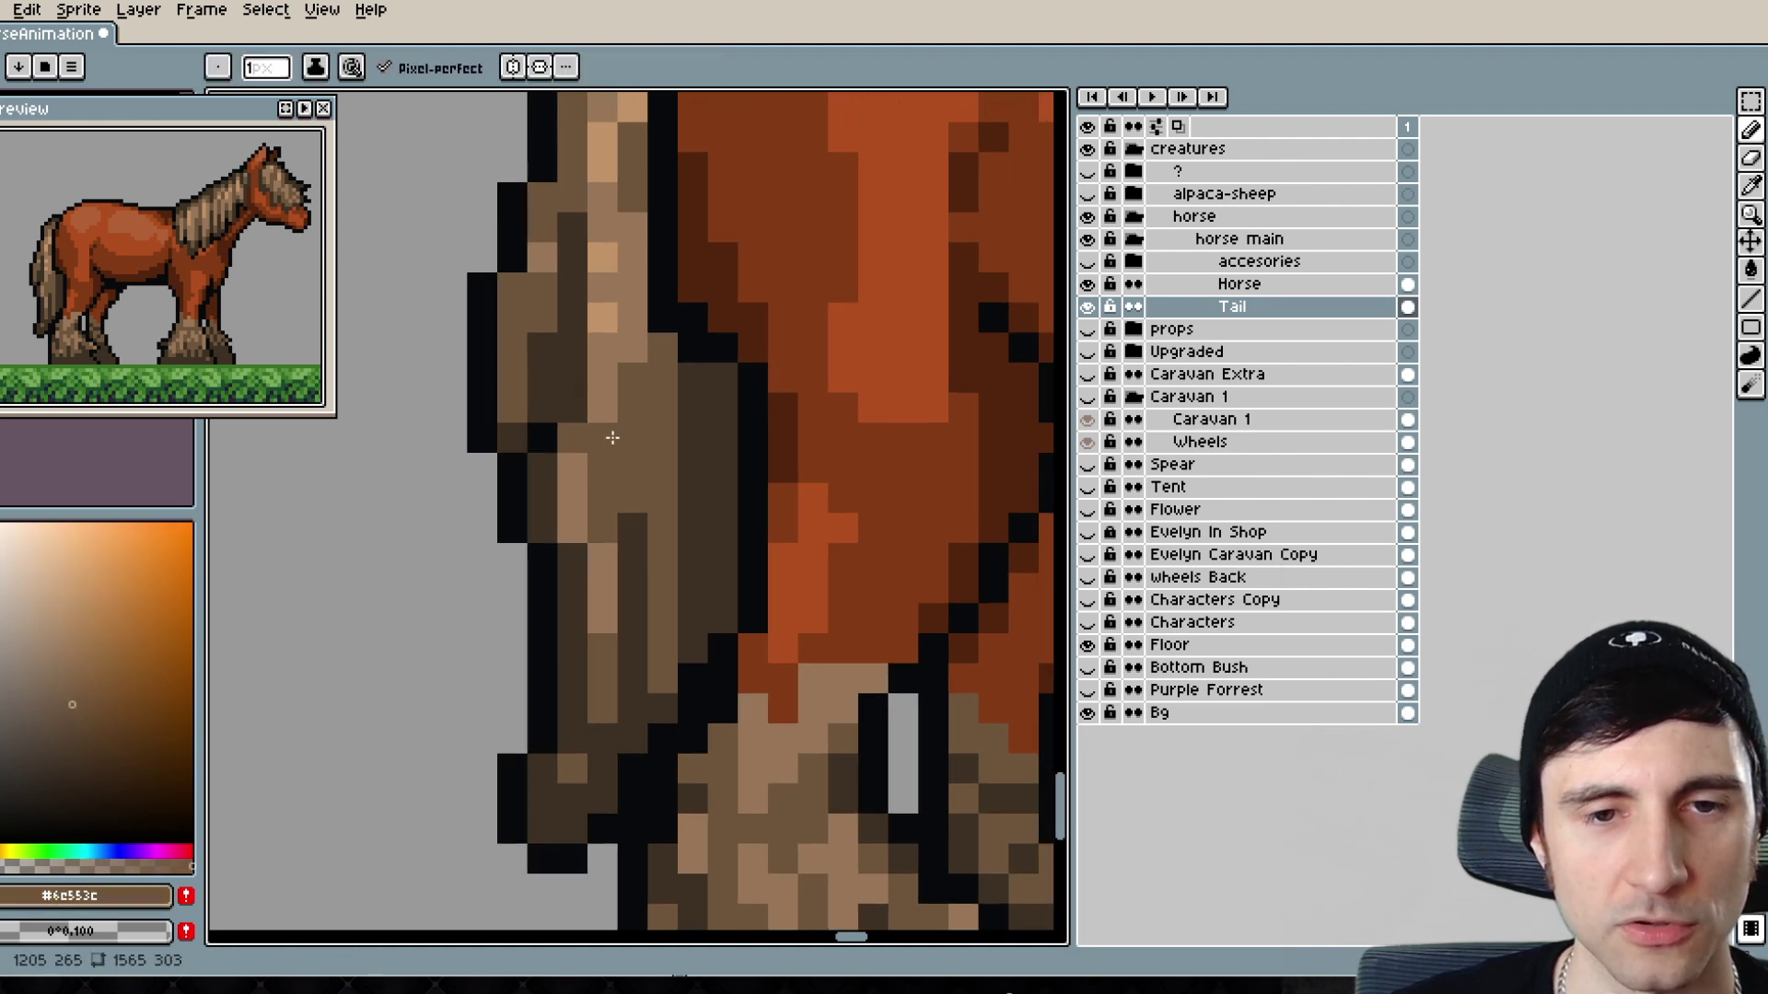
- Extend the light brown #997758 highlights across the lower tail's inner strands and sample dark brown #3c3024 from the tuft
alt+click(644, 592)
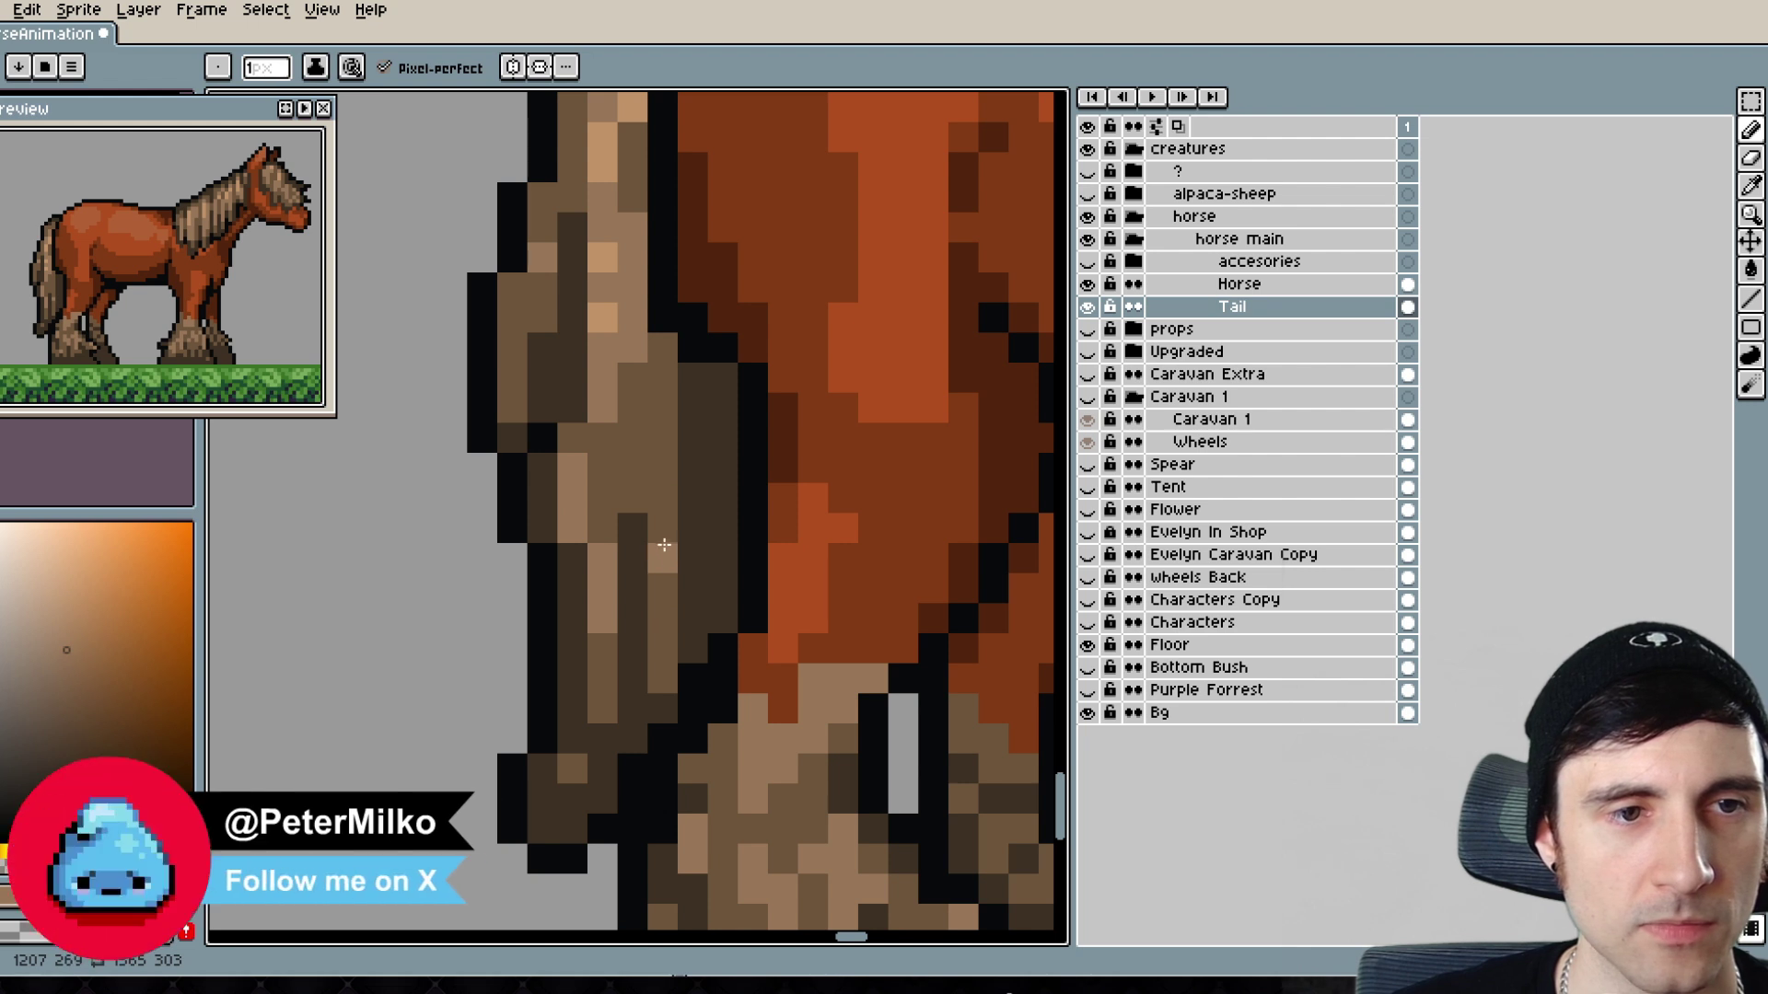
mouse_move(649, 475)
mouse_down()
mouse_move(633, 440)
mouse_move(626, 588)
mouse_up()
alt+click(558, 415)
alt+click(558, 515)
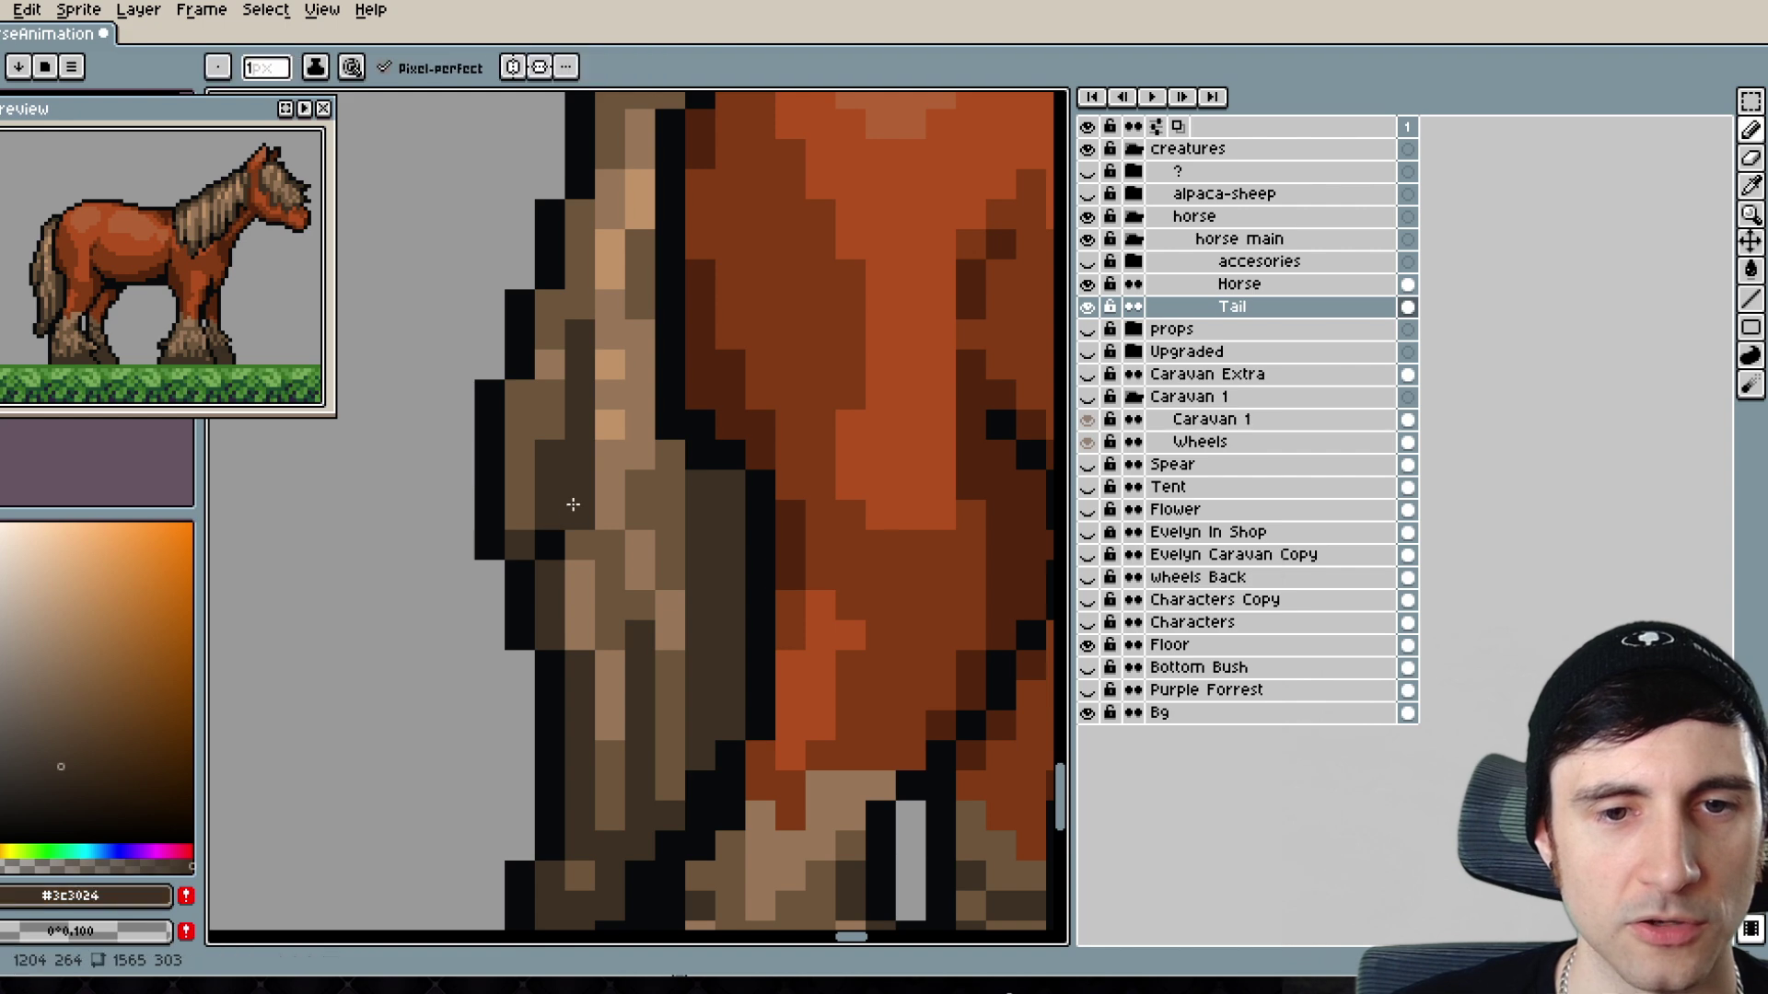
alt+click(573, 504)
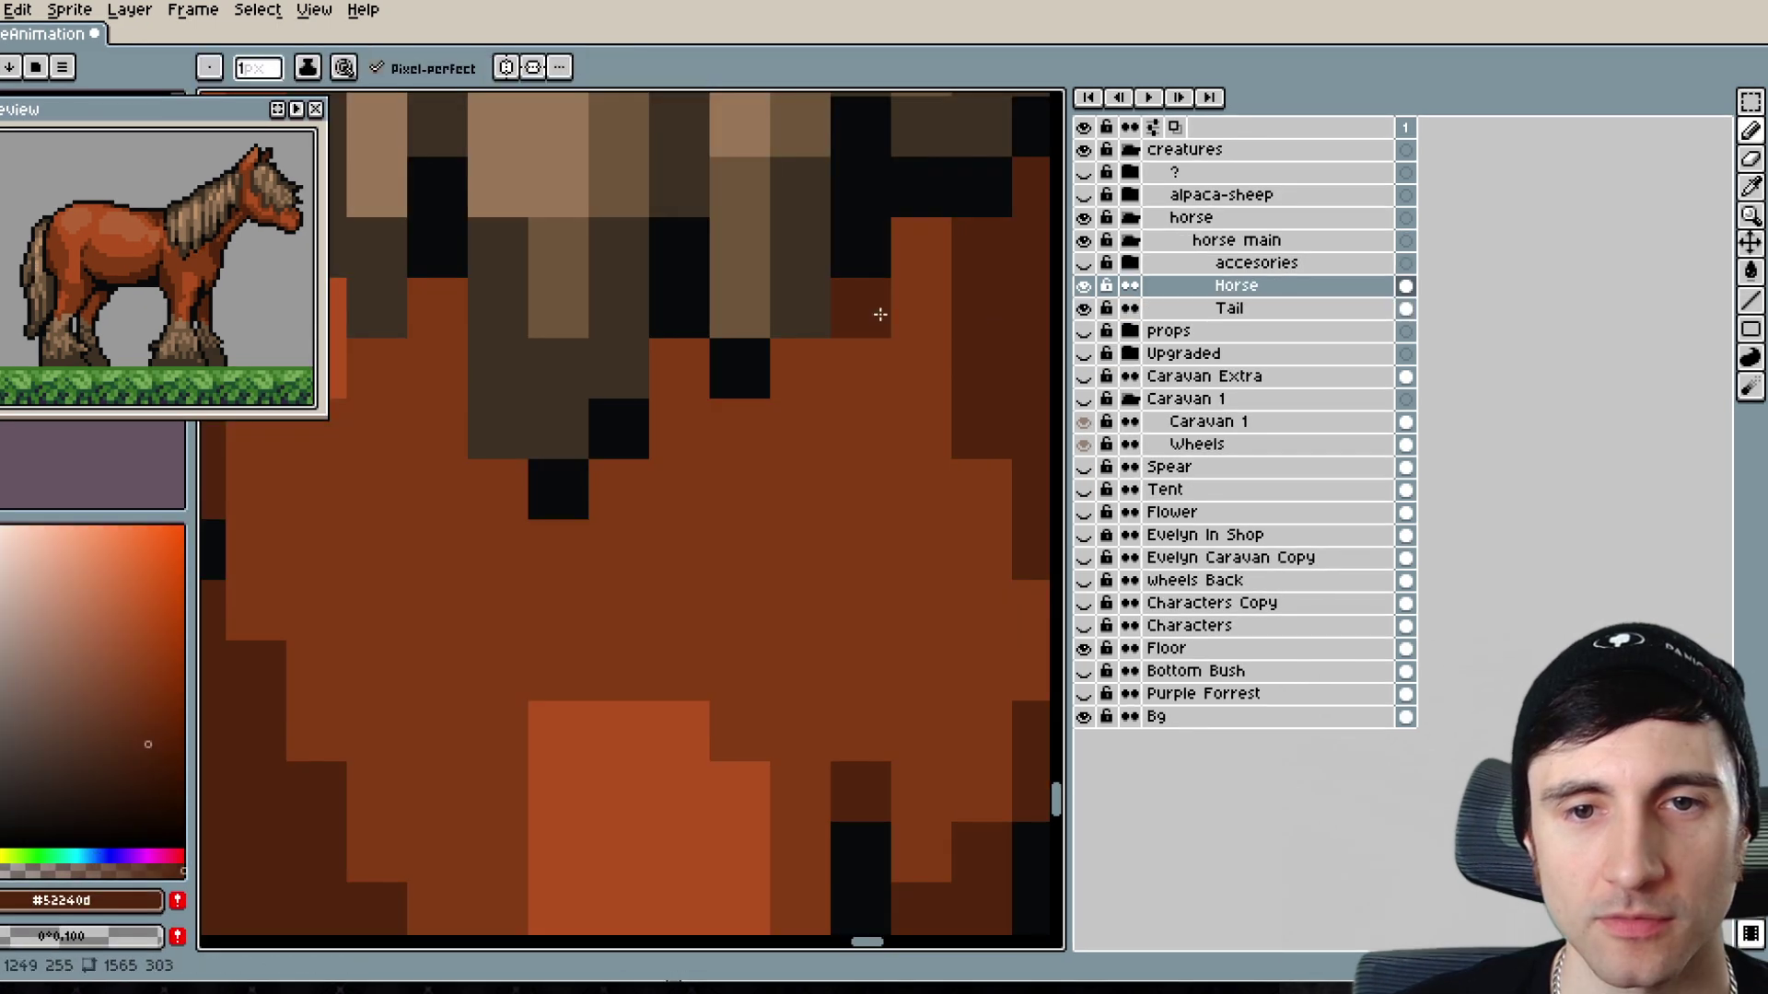
- Add dark brown #52240d shadow pixels beneath the mane tips on the Horse layer
click(801, 369)
click(740, 426)
click(680, 368)
scroll(700, 442, down, 3)
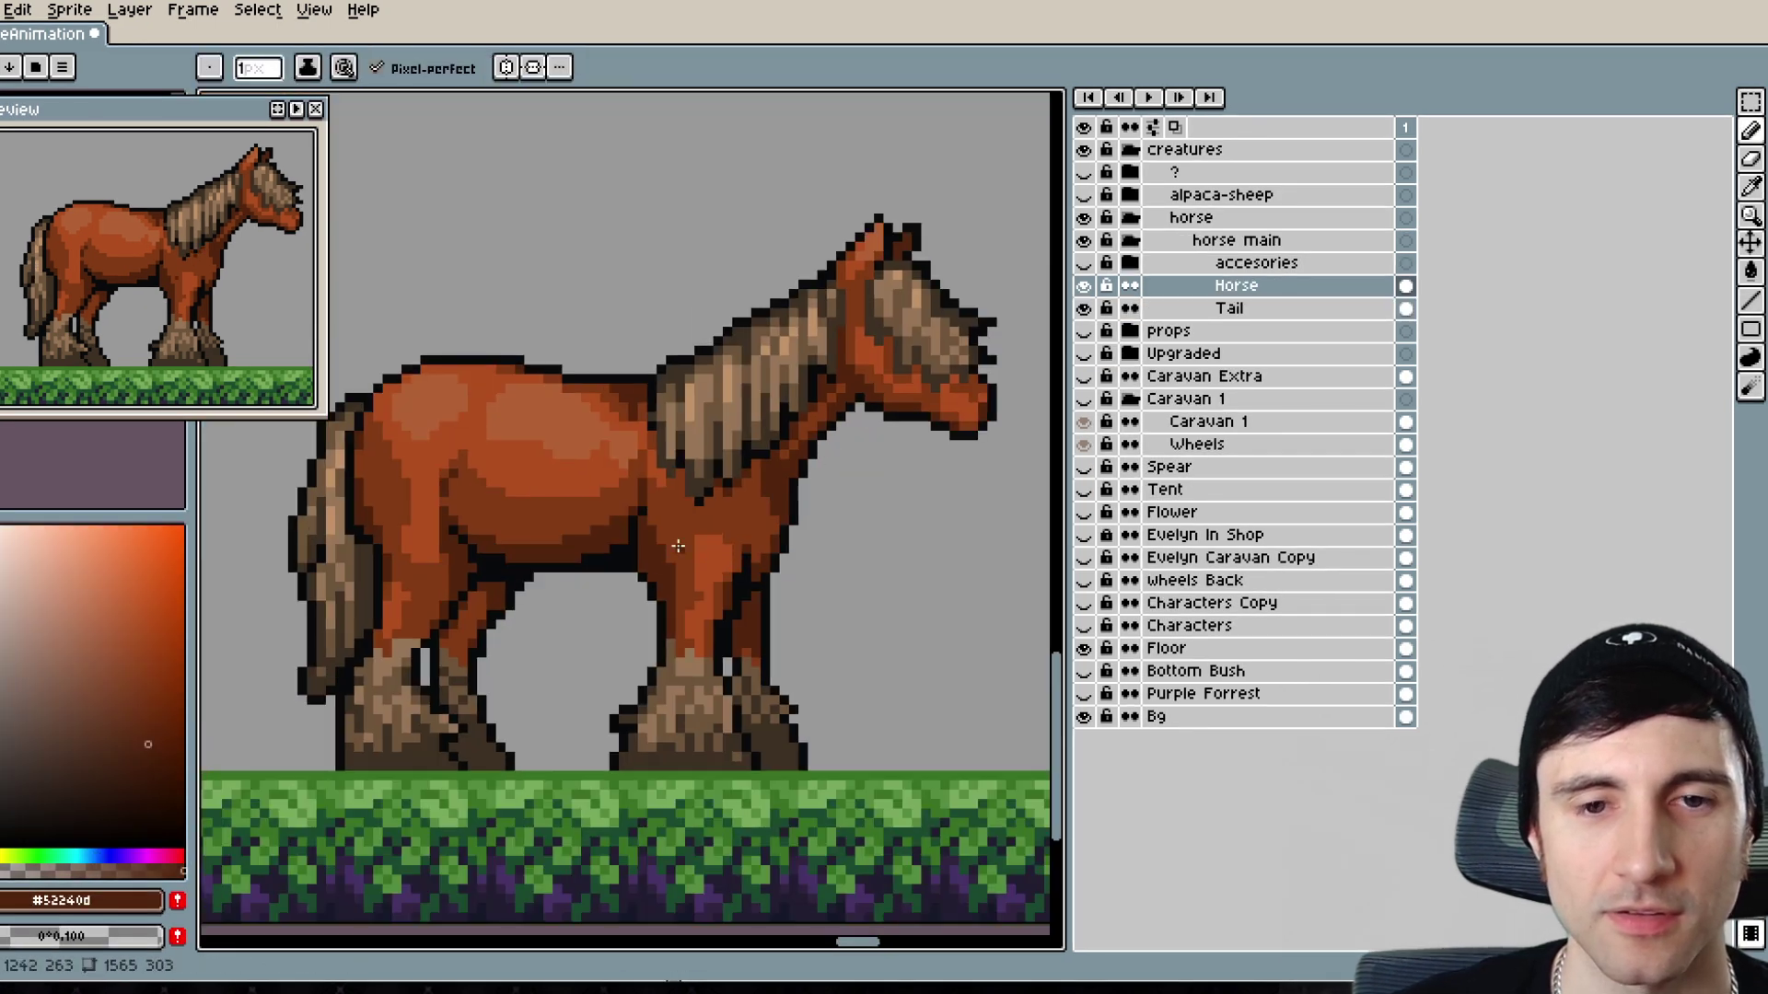
scroll(677, 546, up, 3)
scroll(689, 402, up, 1)
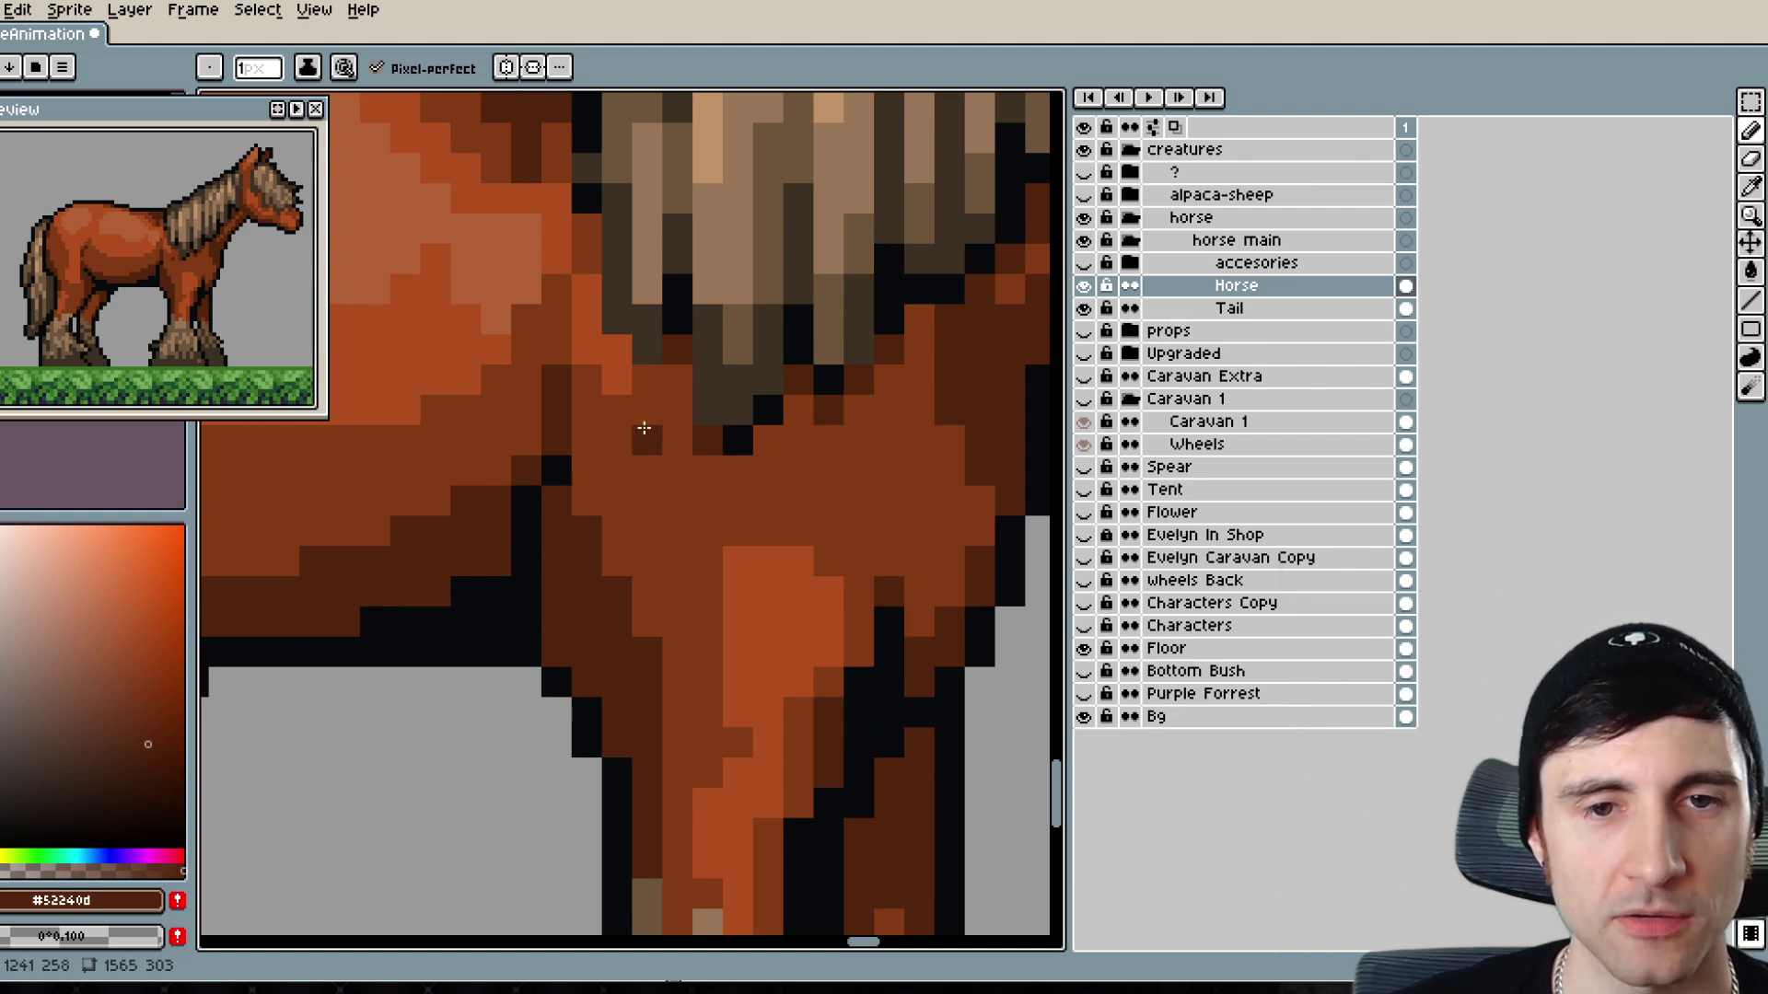
scroll(667, 496, down, 2)
- Paint a bright orange-brown highlight down the front shoulder below the mane
scroll(667, 496, up, 3)
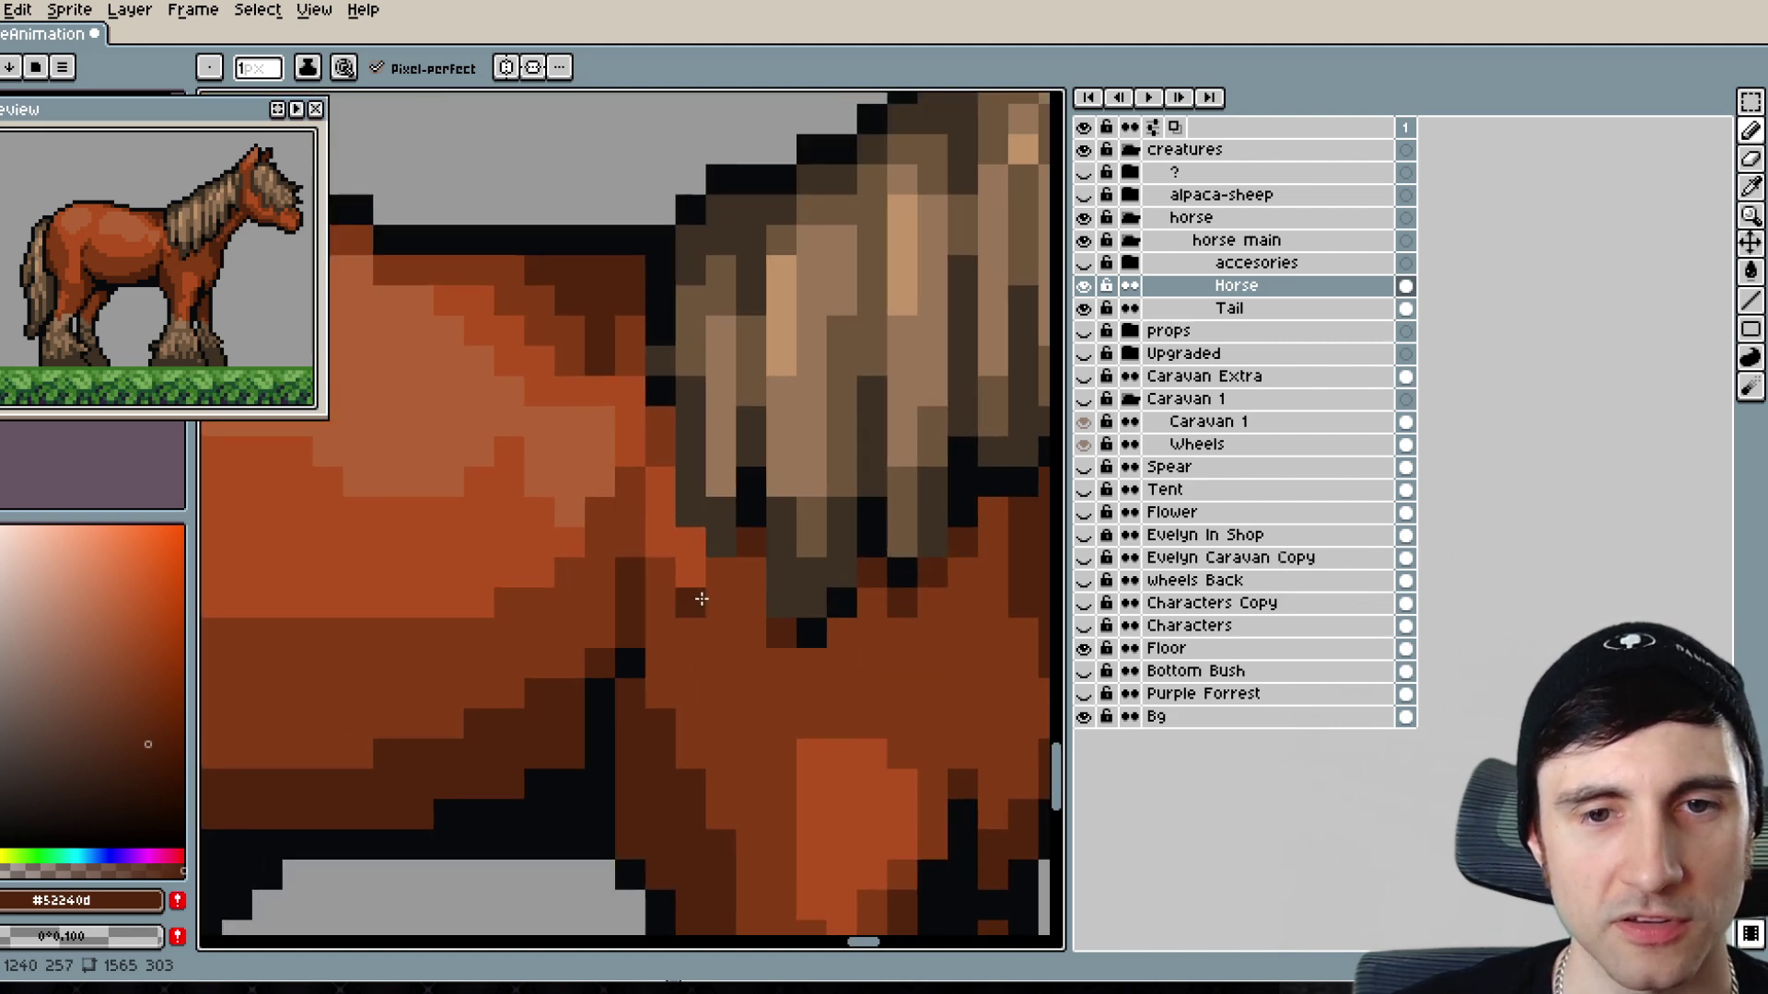
alt+click(741, 568)
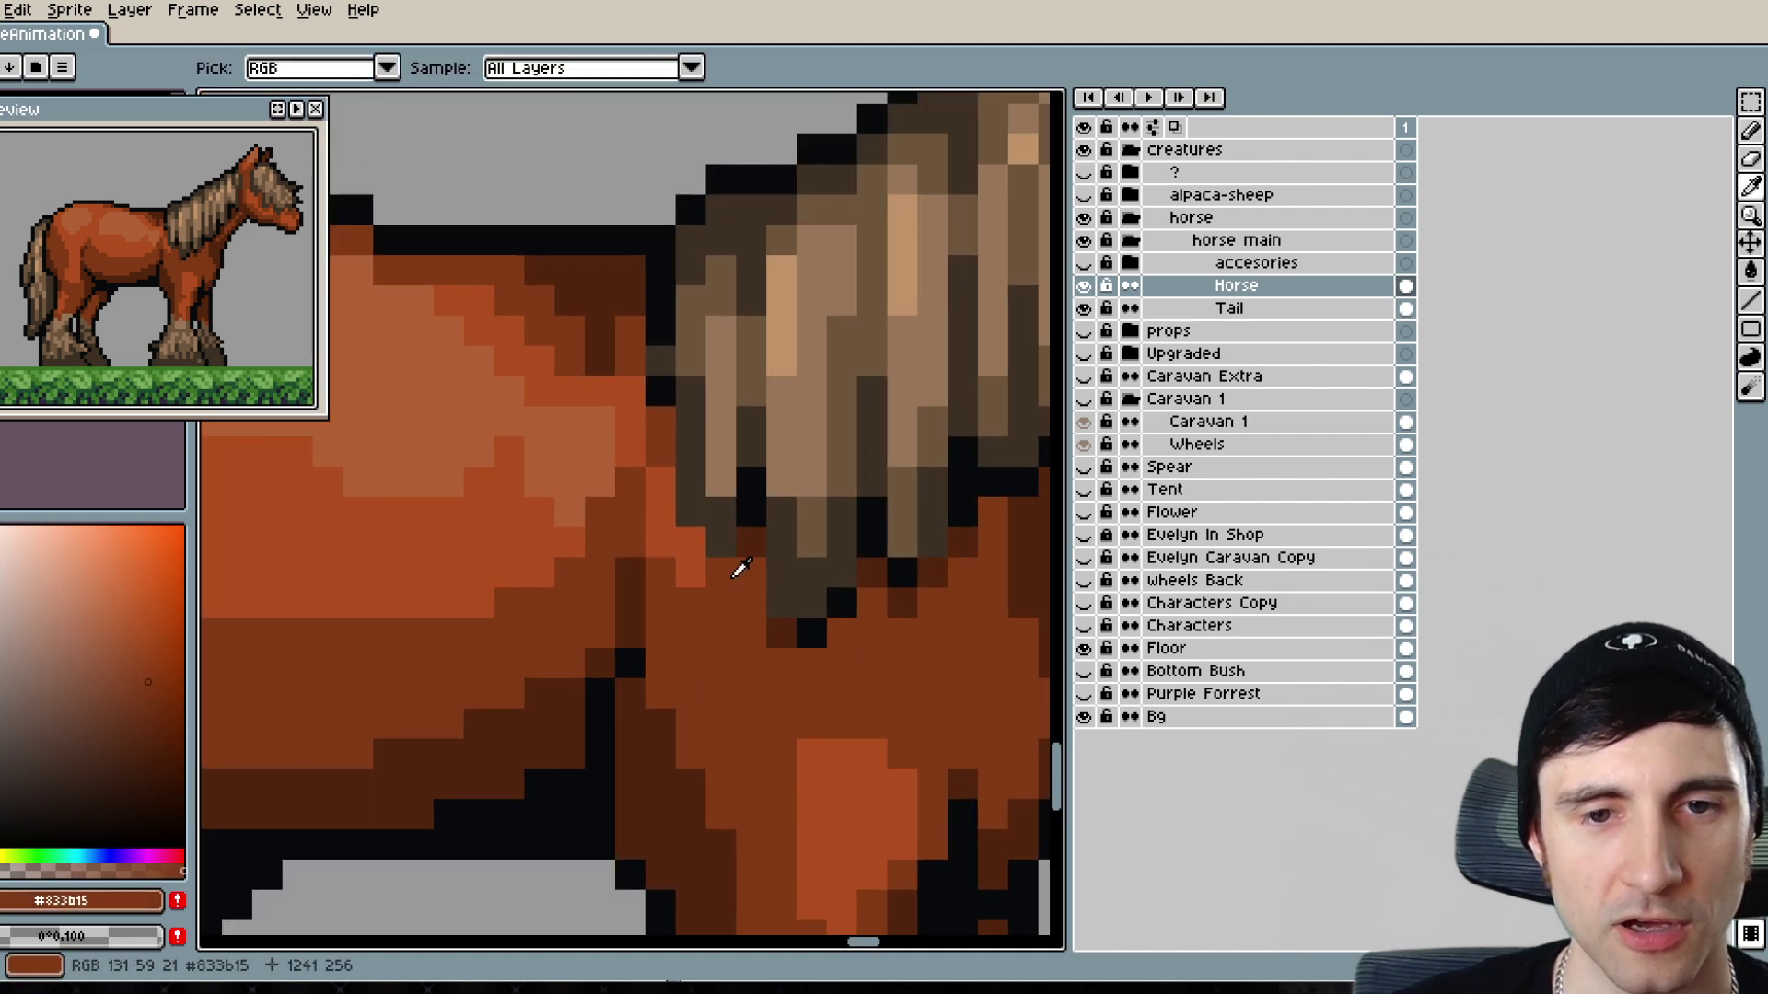
alt+click(670, 558)
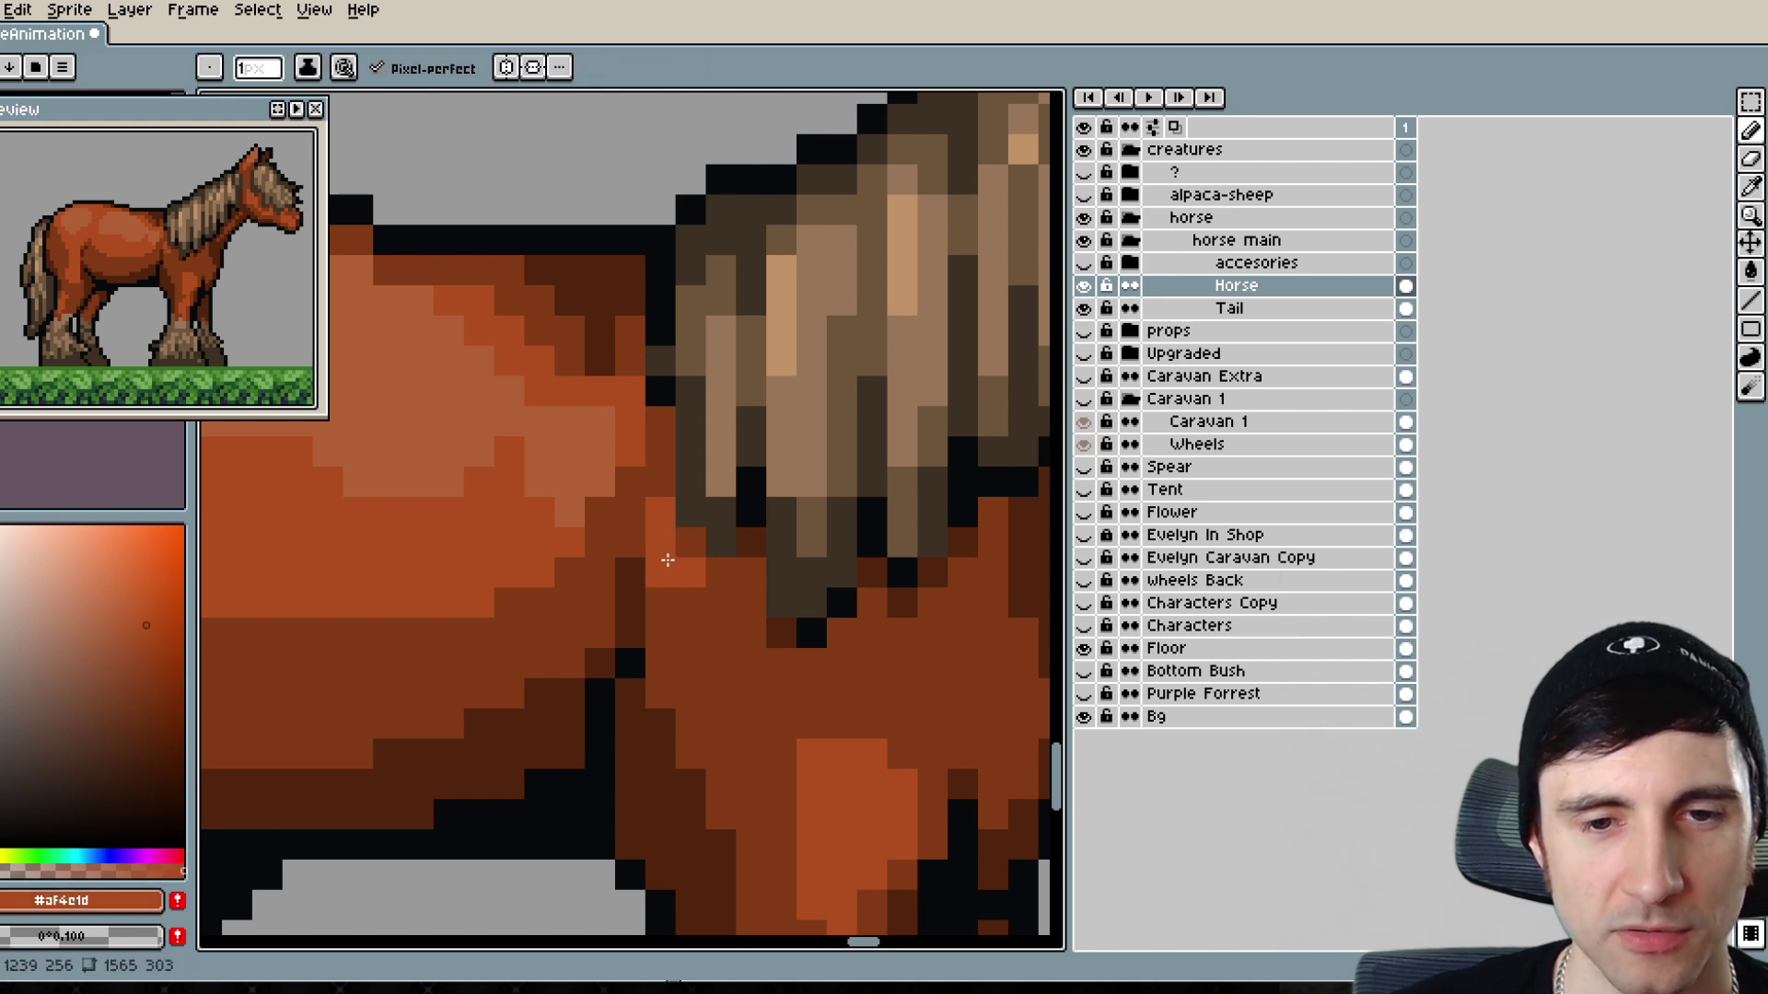
drag(673, 622, 750, 719)
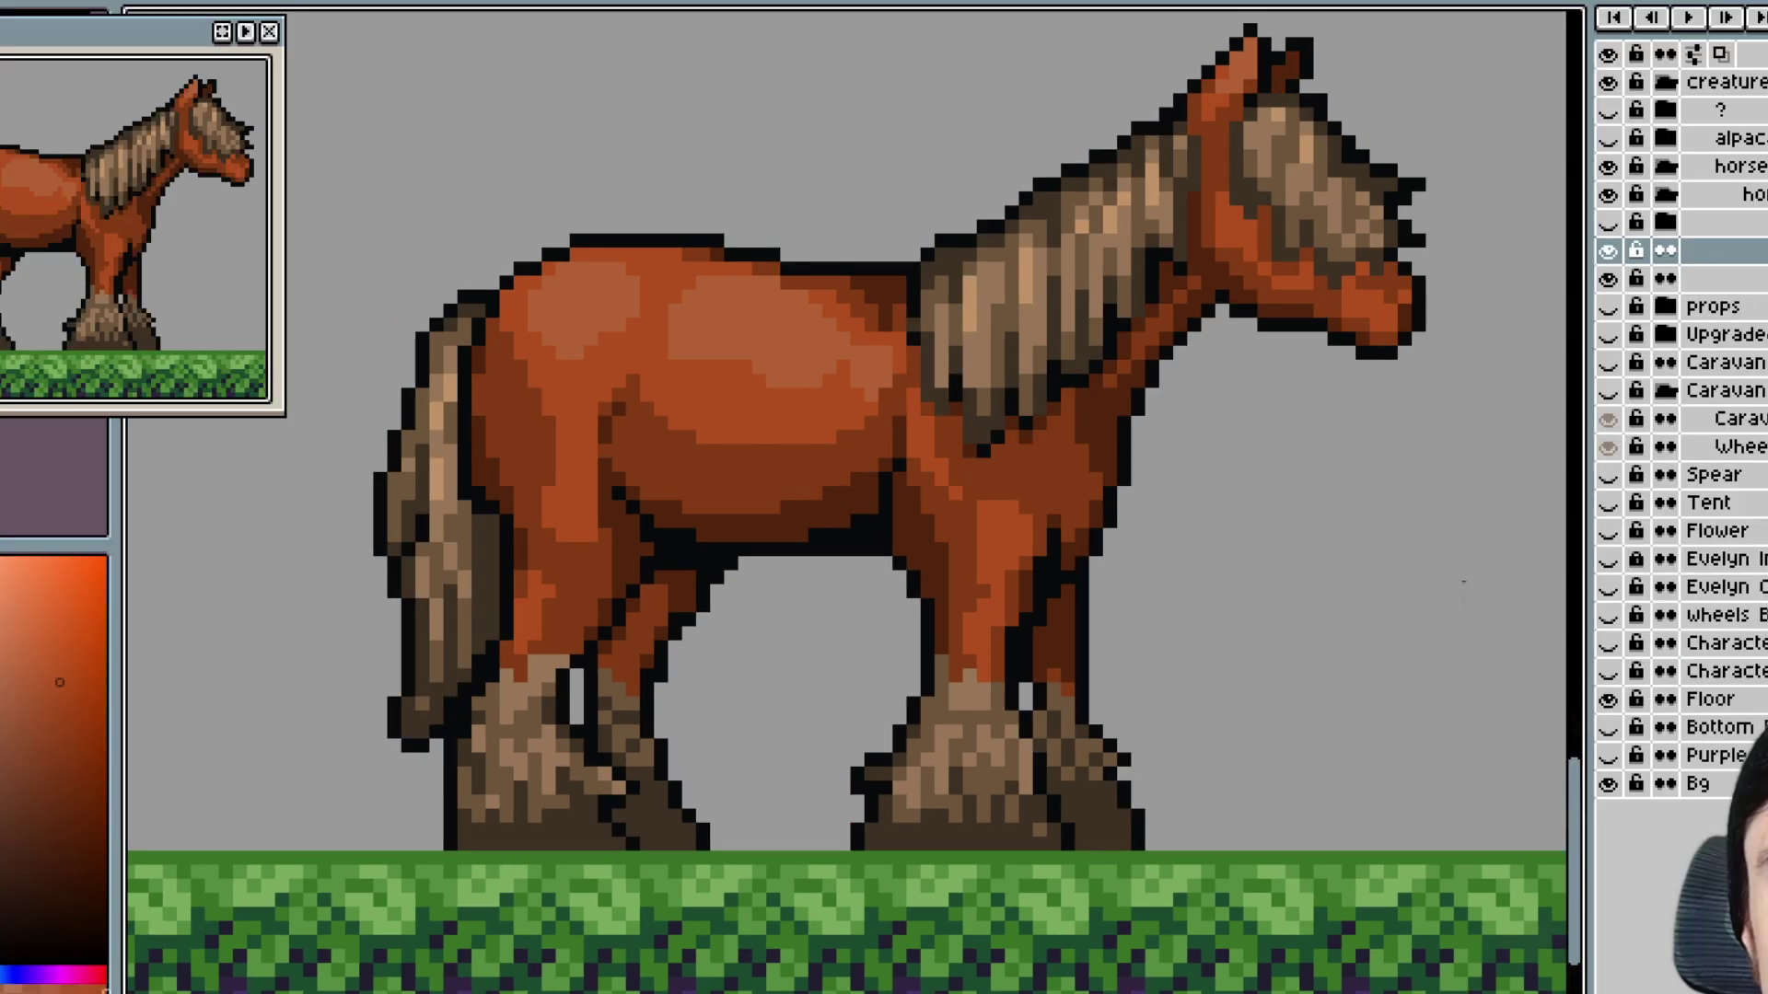